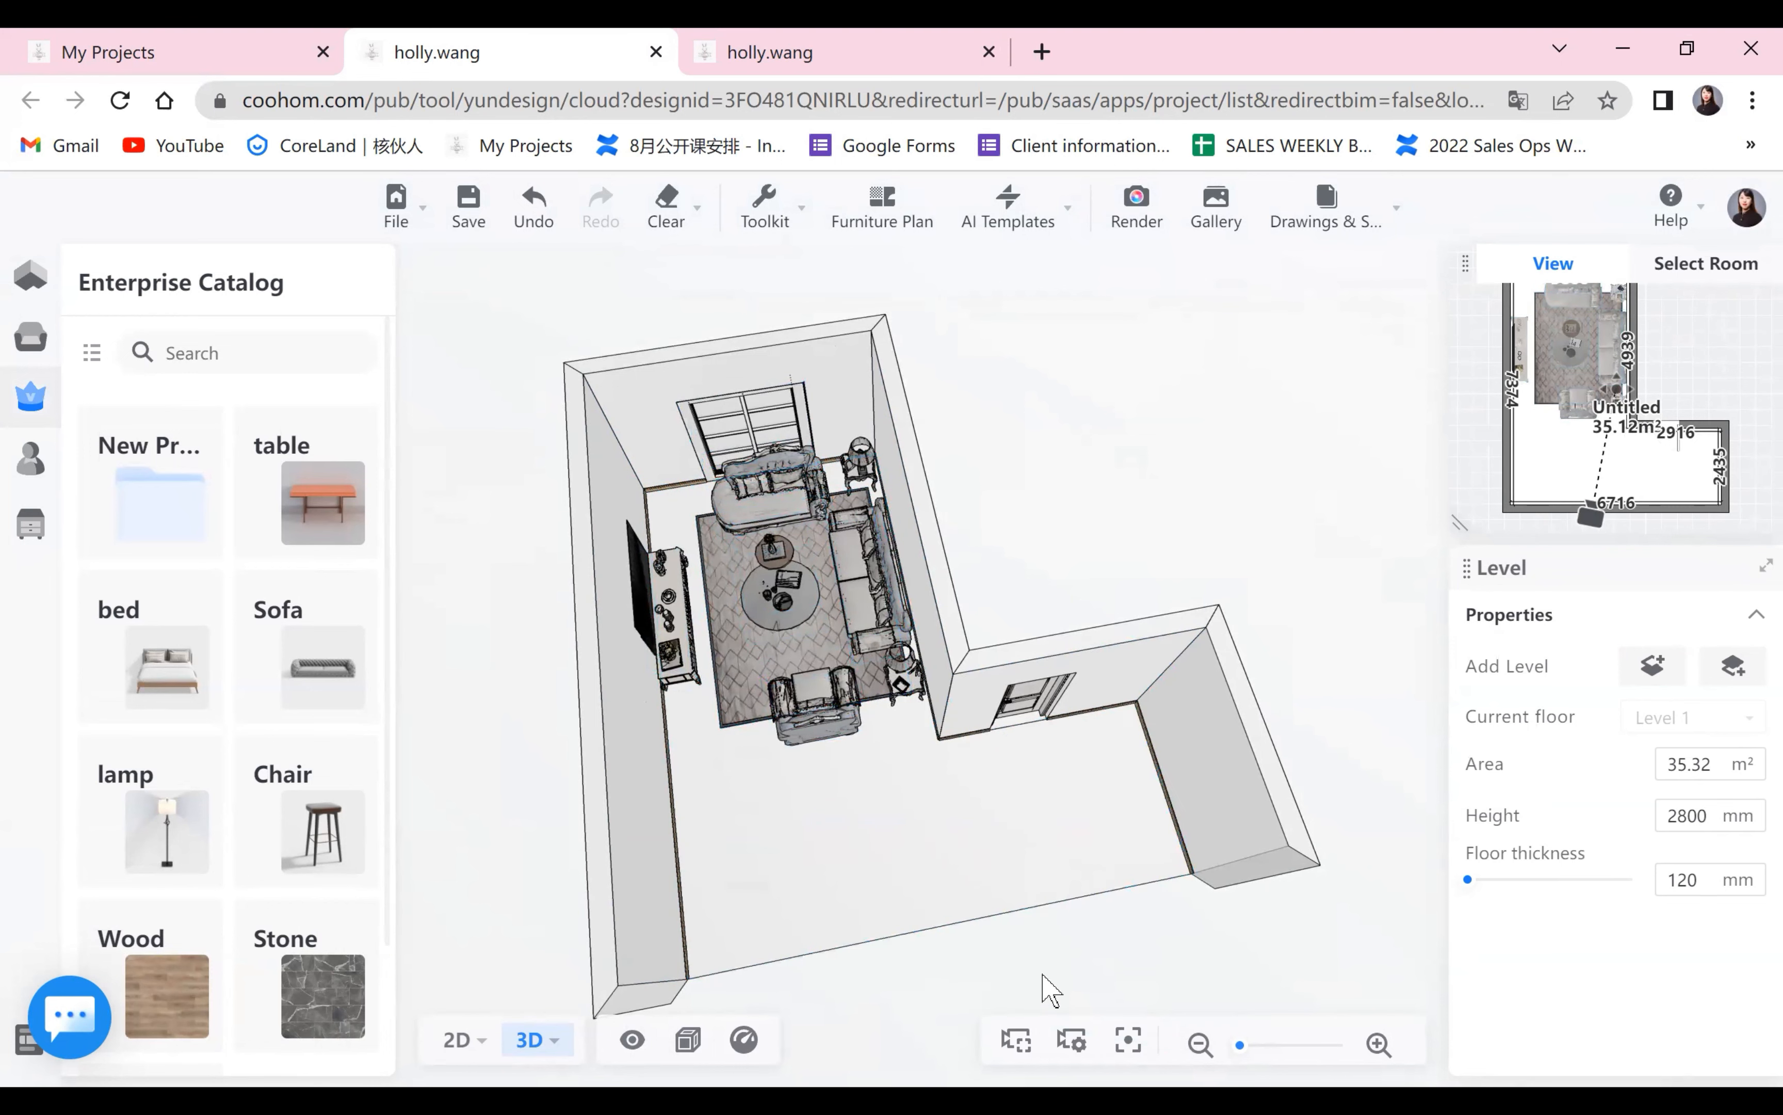
Hide the floor furniture in the 3D view of the room.
left_click_drag(1050, 991, 1298, 946)
scroll(1282, 866, "up", 3)
left_click_drag(1164, 872, 781, 807)
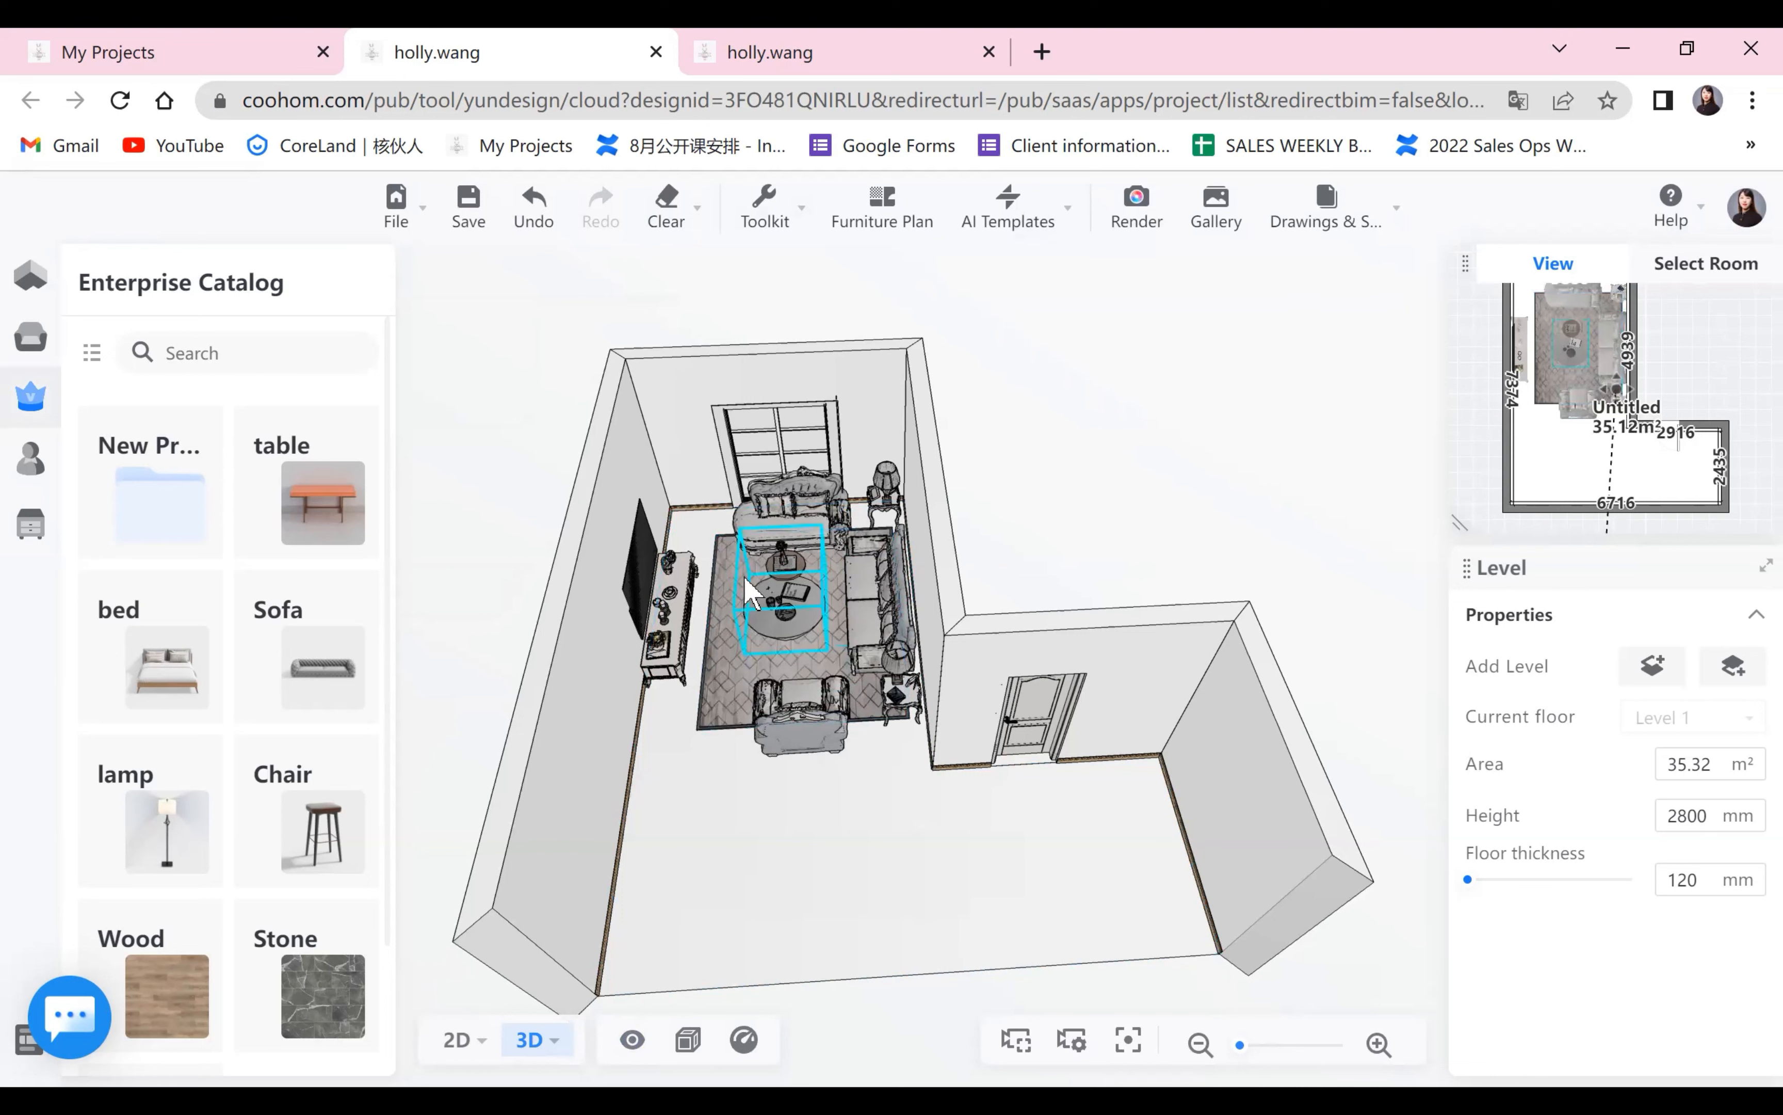
left_click(631, 1039)
mouse_move(766, 763)
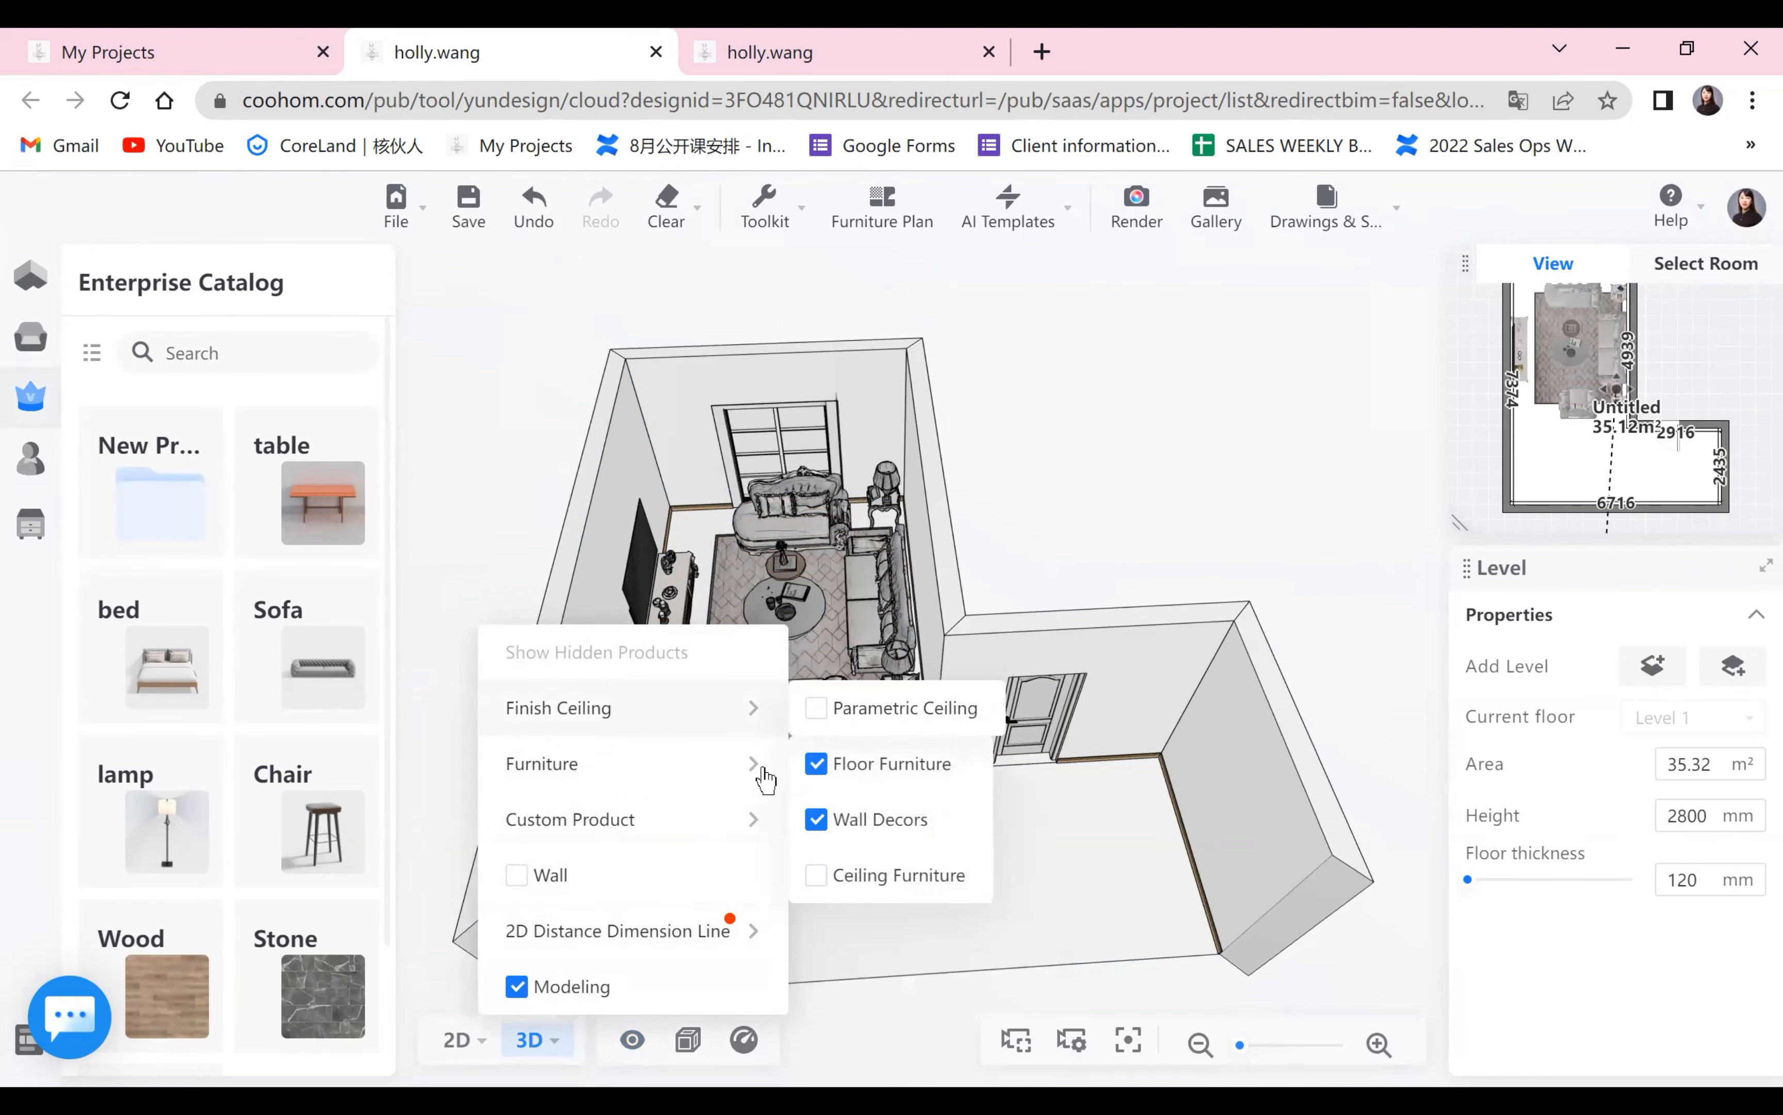
left_click(816, 764)
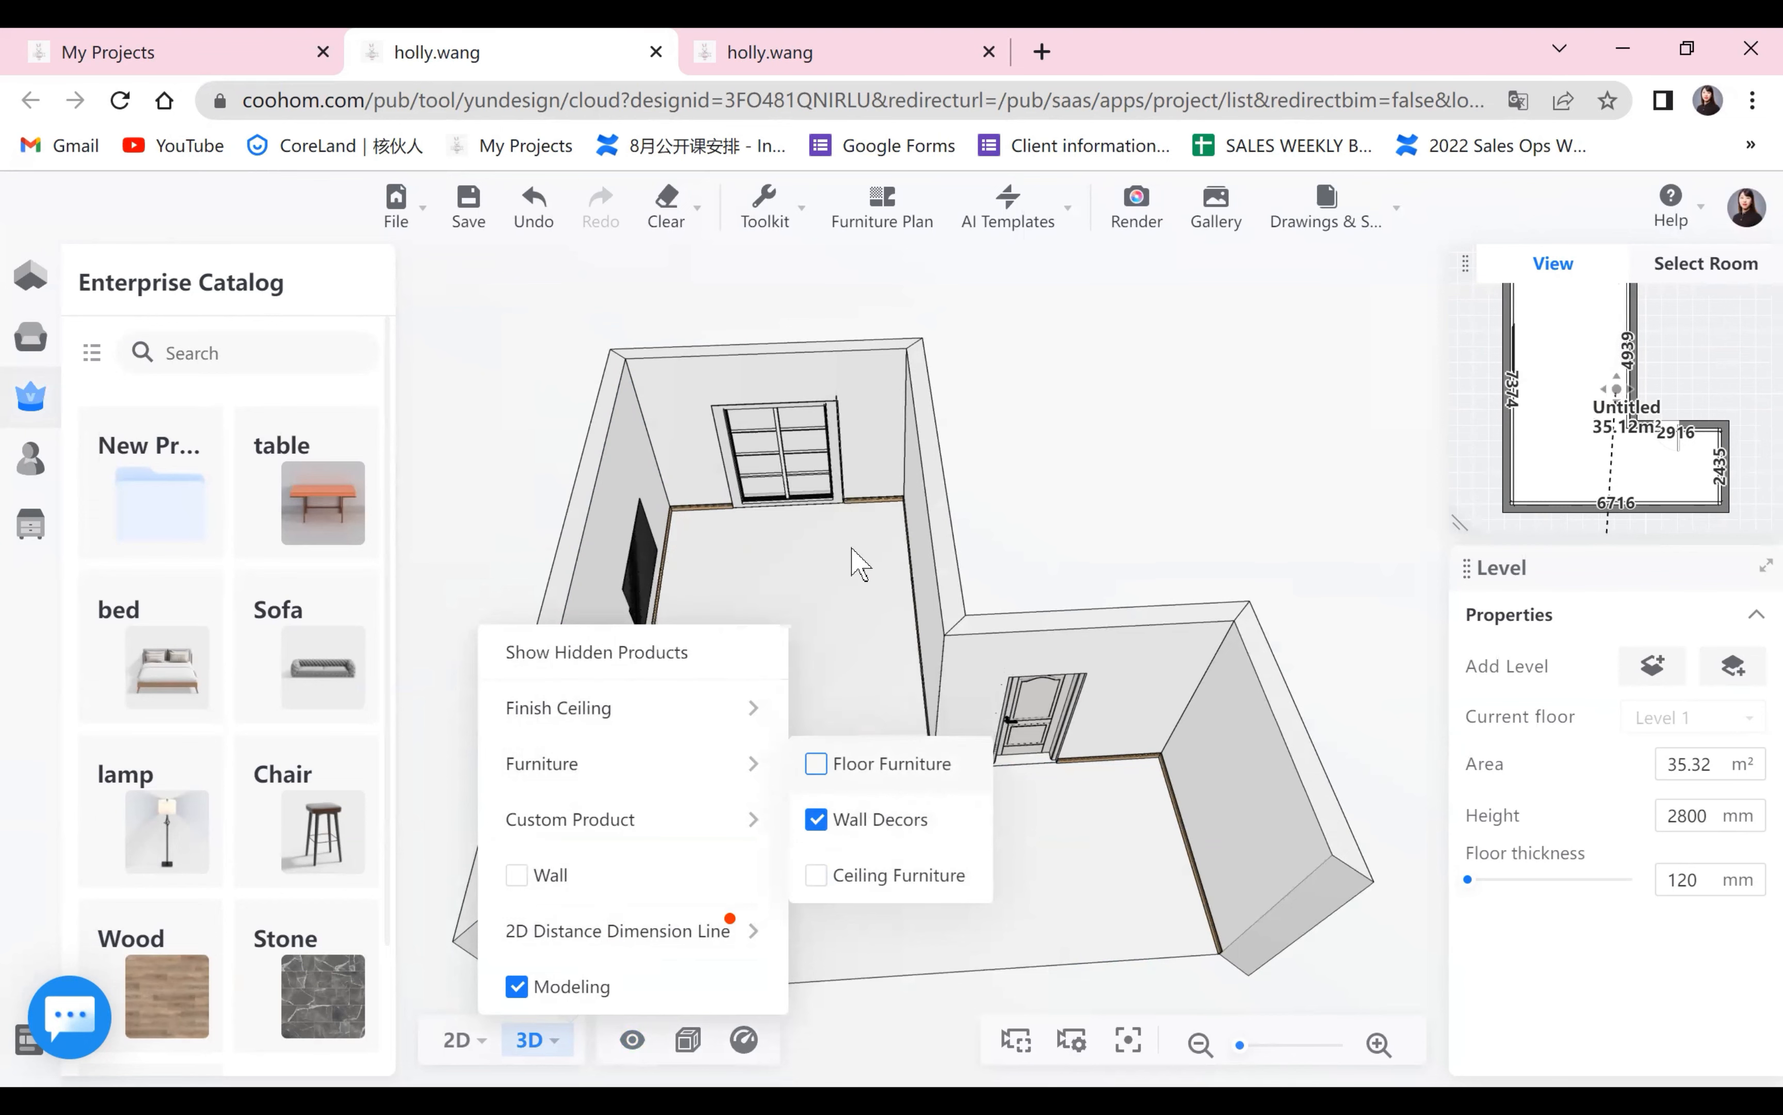
left_click_drag(596, 803, 939, 963)
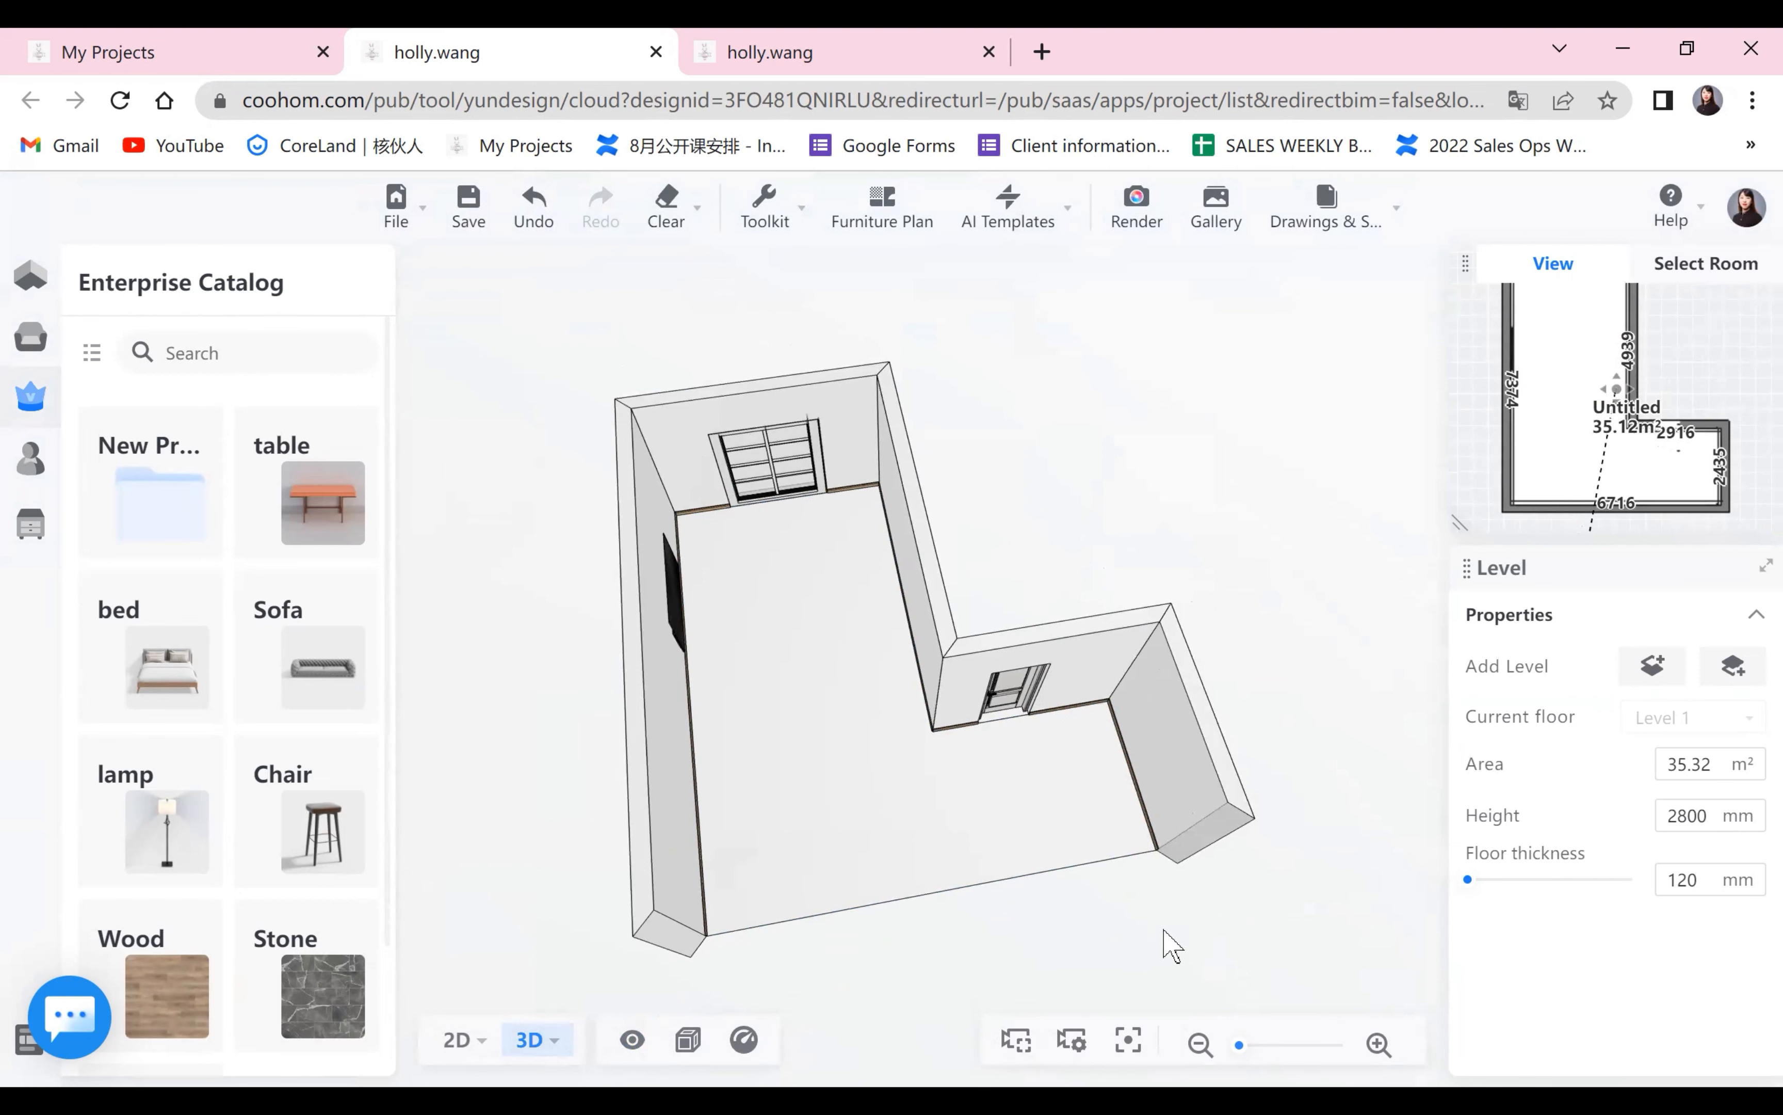
Select the floor, the ceiling and the TV wall one after another to see which editor each surface offers.
left_click_drag(890, 769, 805, 755)
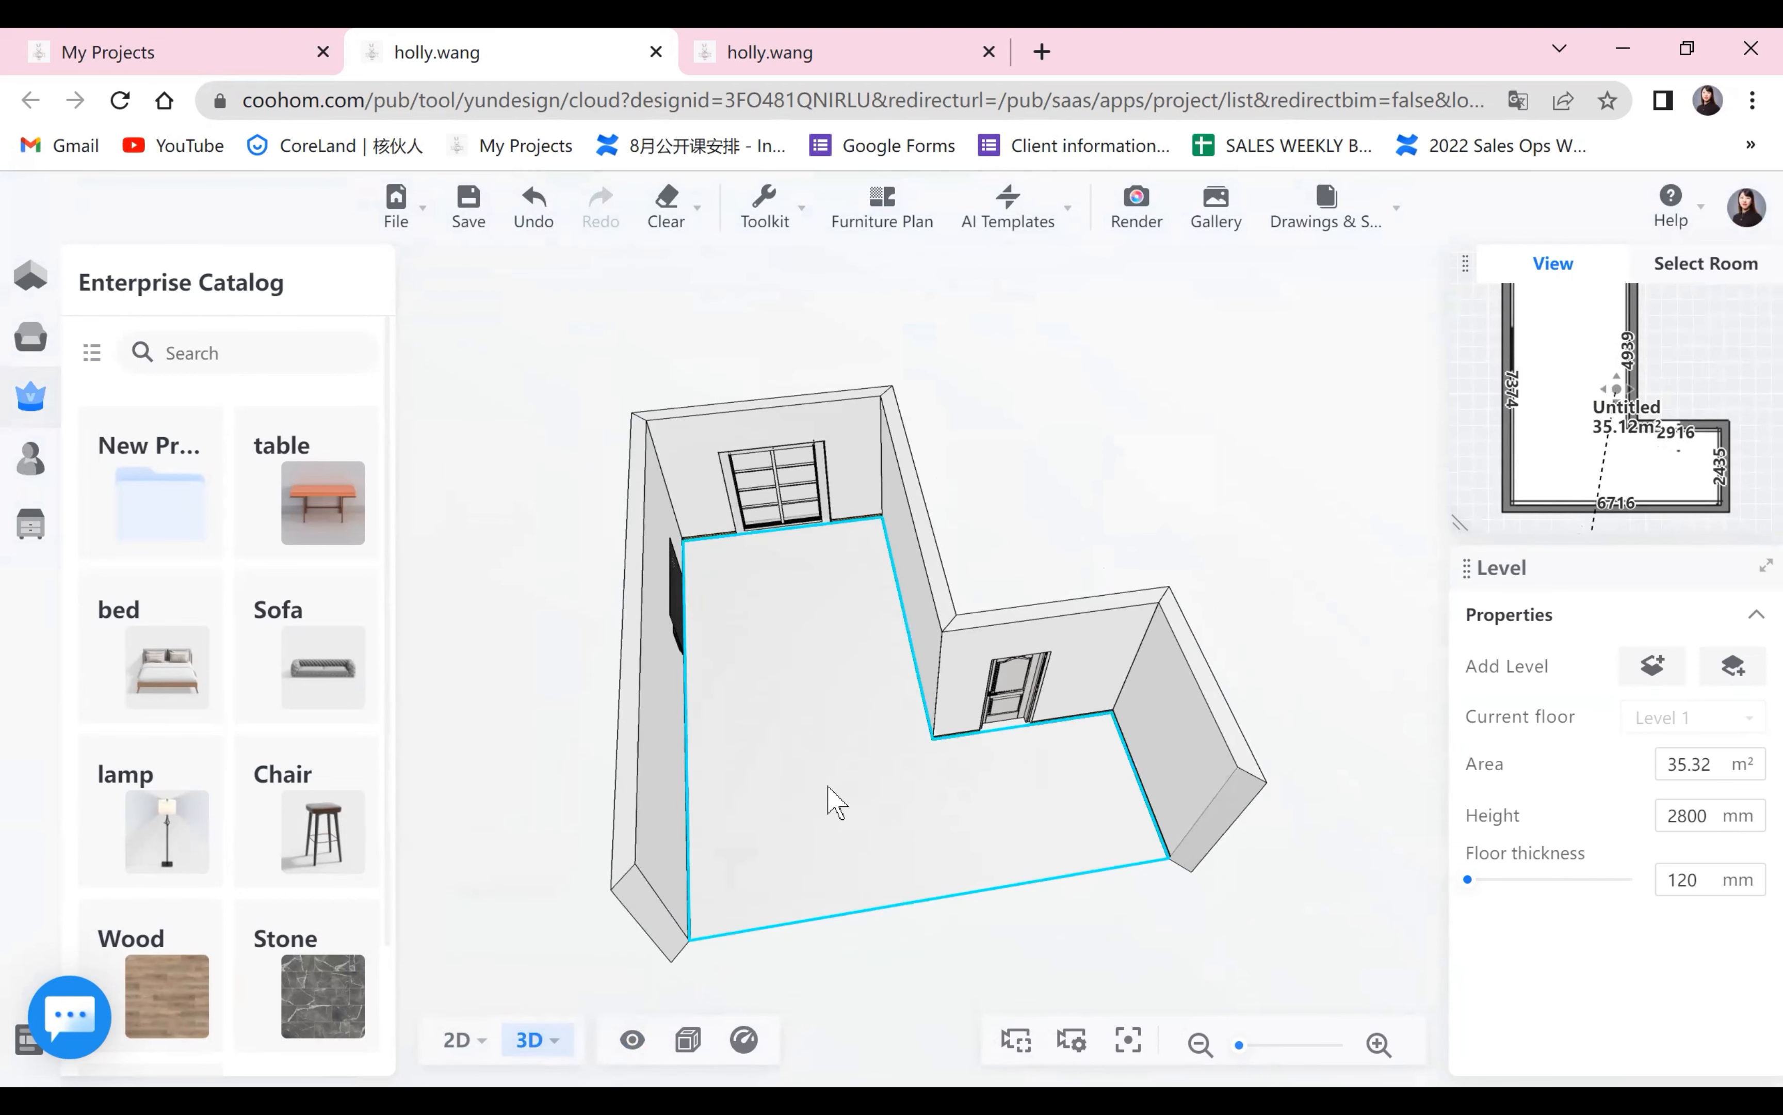
left_click(907, 820)
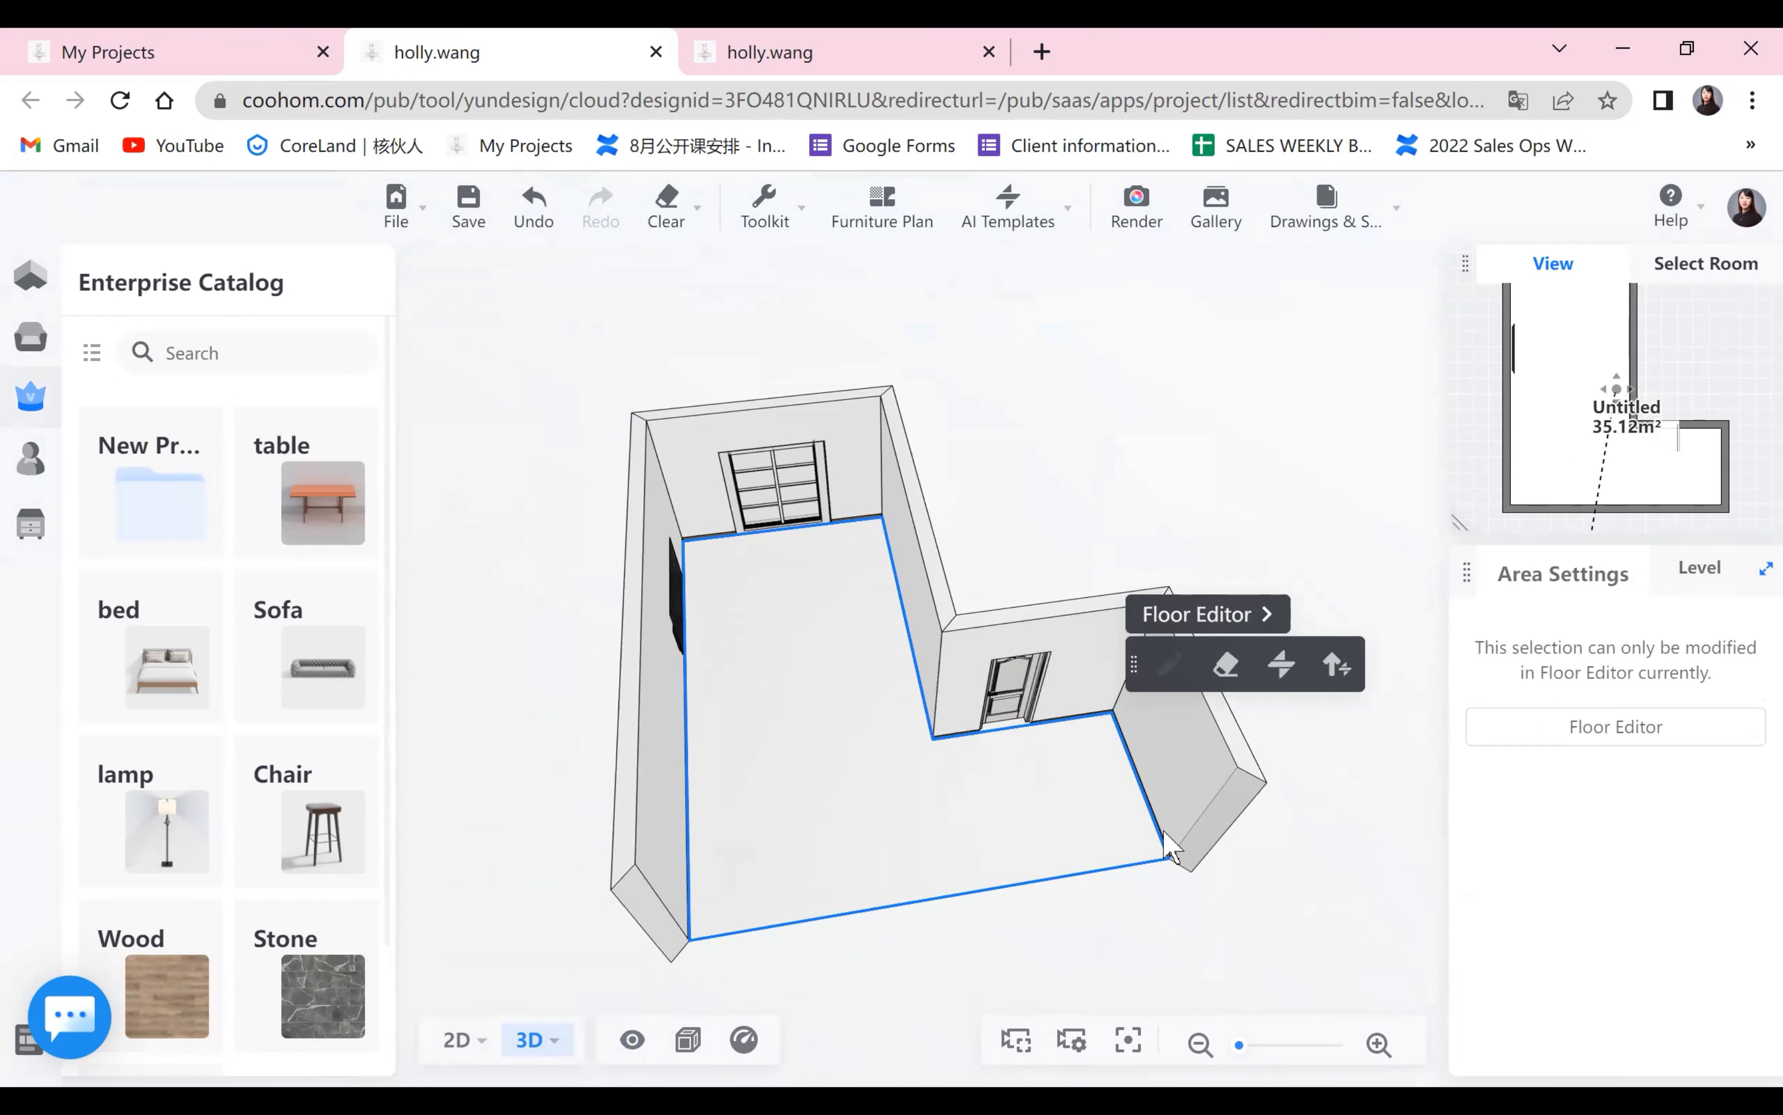
left_click(1229, 931)
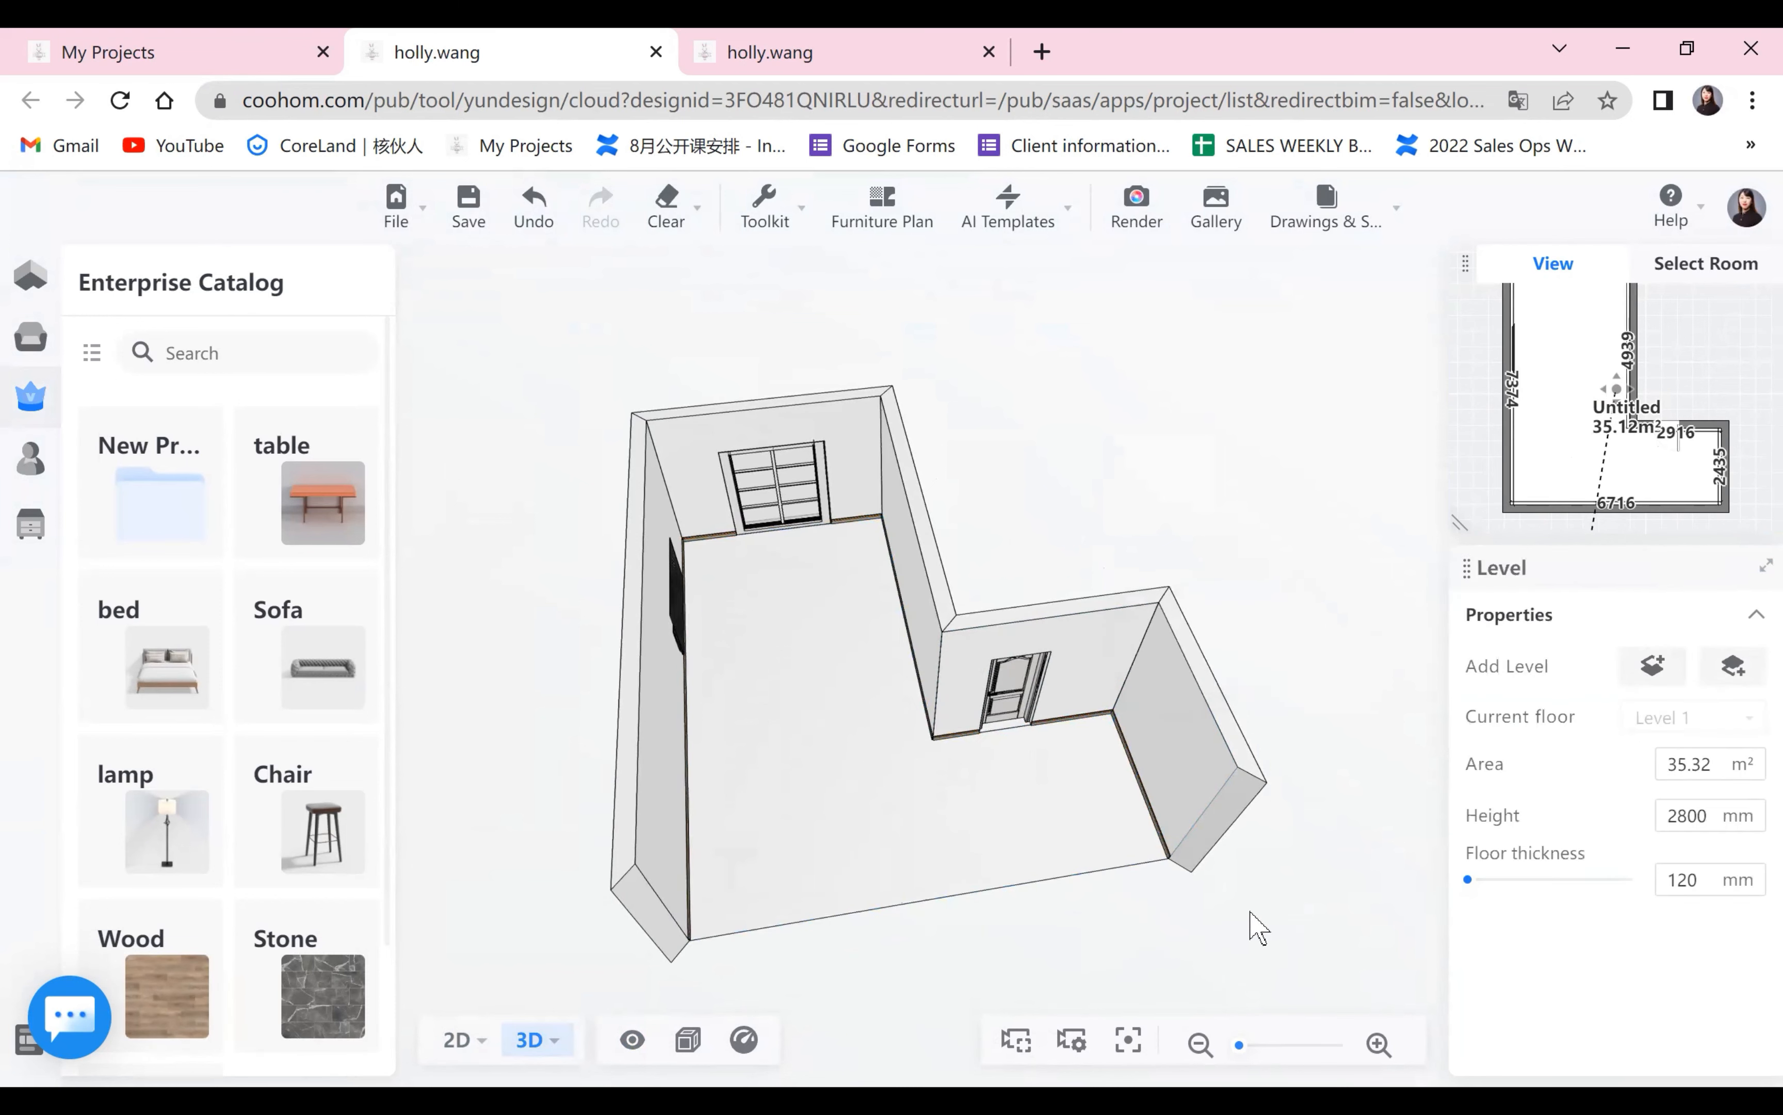
left_click_drag(1153, 862, 808, 454)
left_click(999, 446)
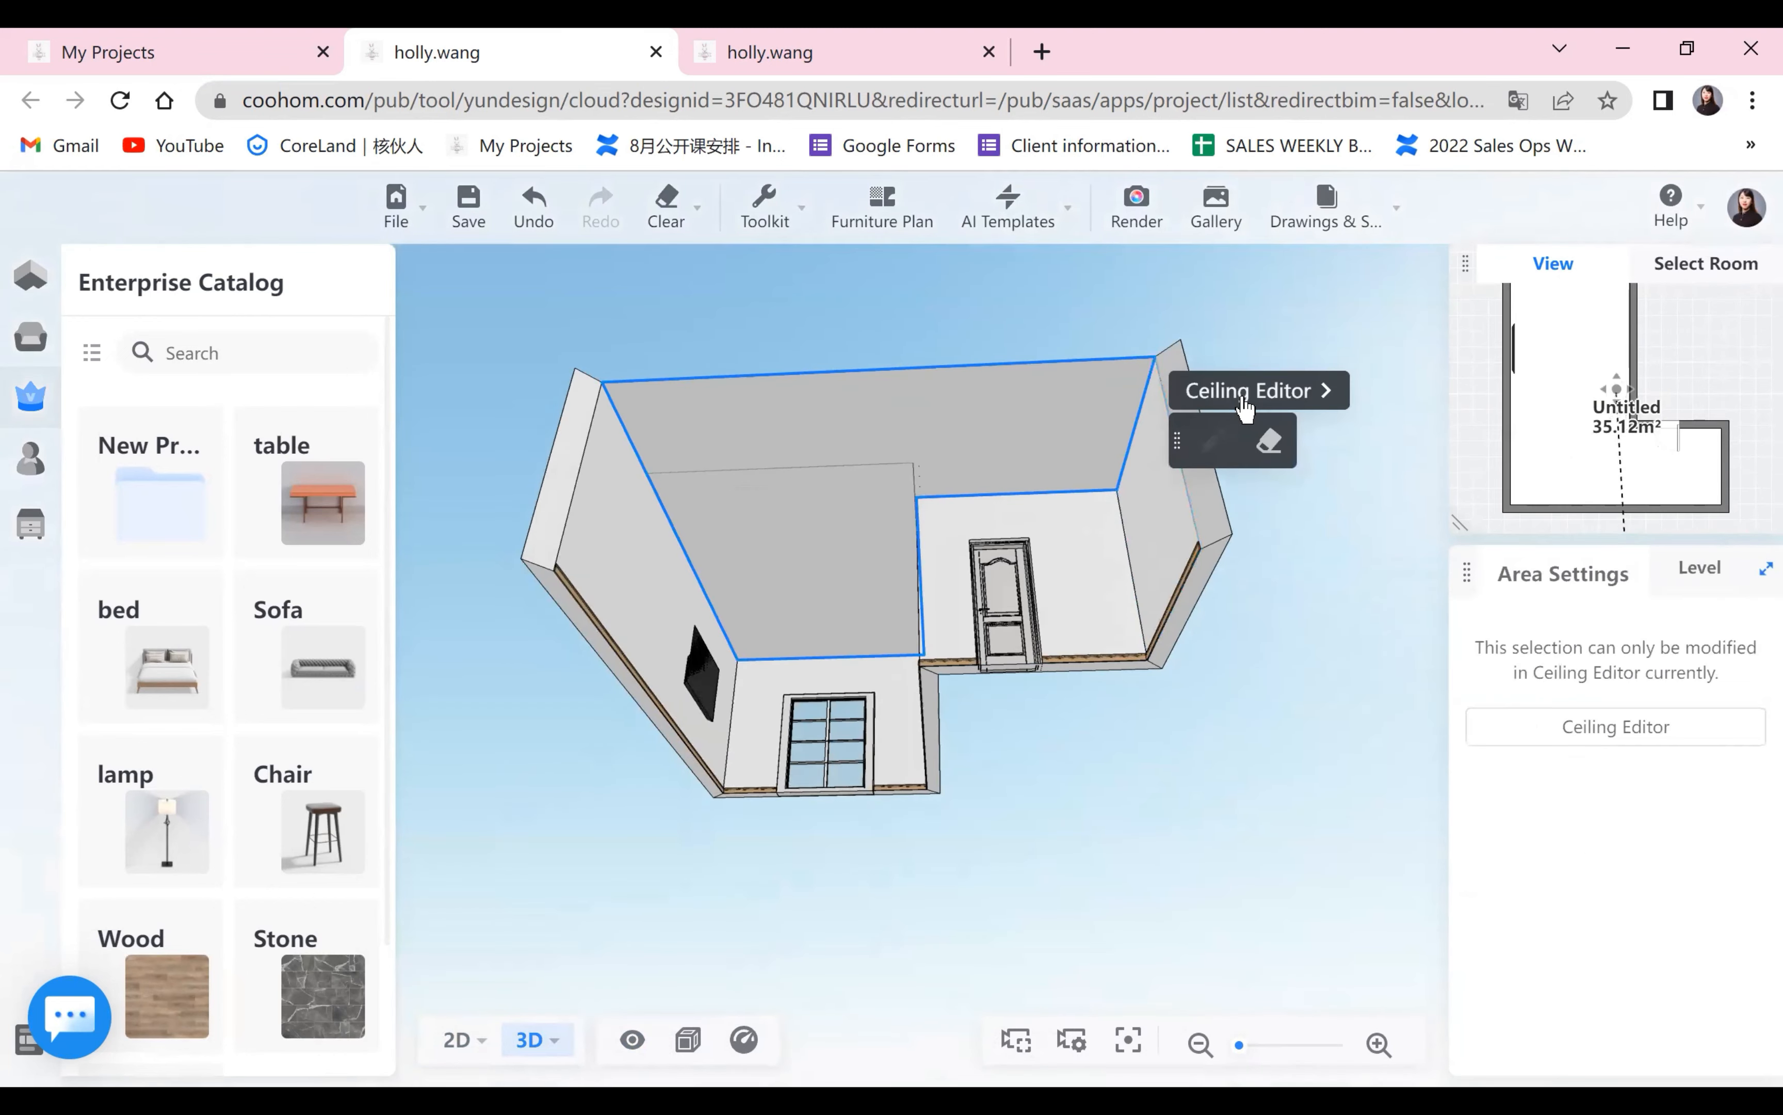
left_click_drag(1260, 758, 728, 530)
left_click(728, 530)
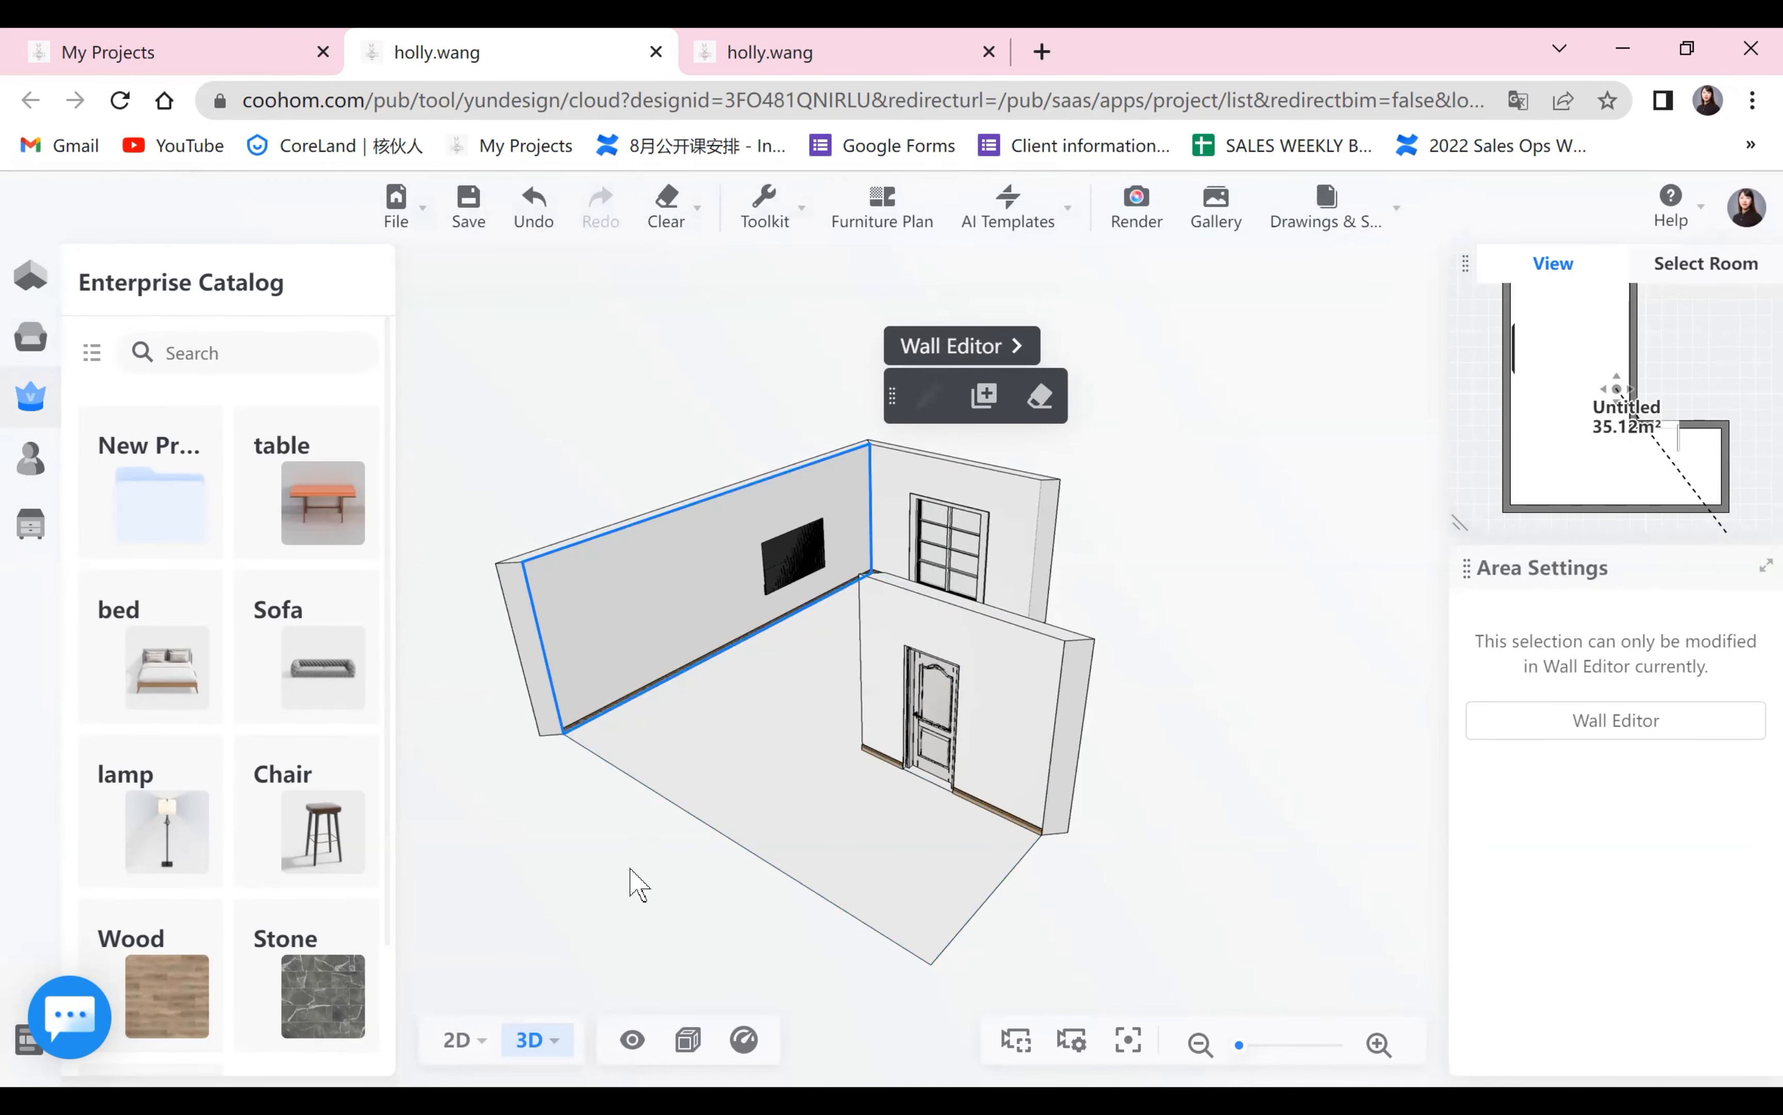
Select the room's floor and open it in the Floor Editor.
left_click_drag(628, 881, 700, 637)
left_click_drag(929, 875, 838, 783)
left_click(839, 783)
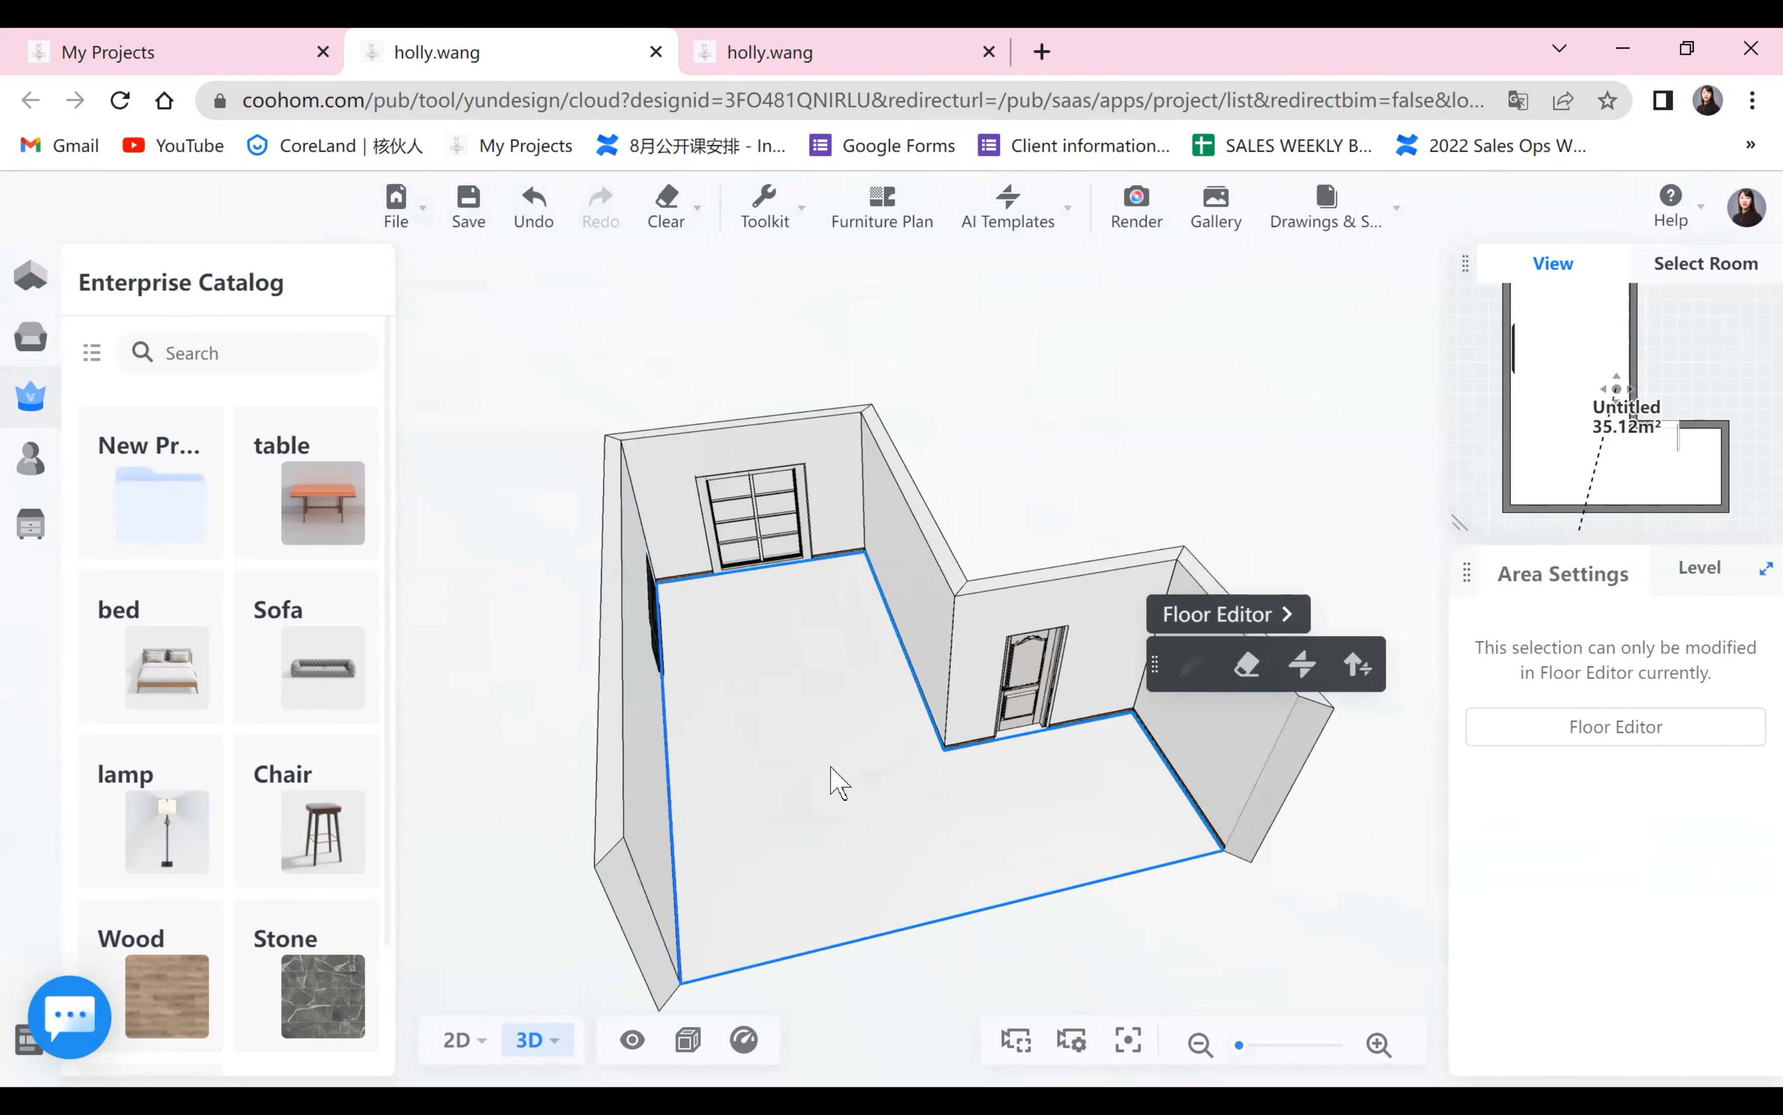
left_click_drag(1182, 948, 1220, 620)
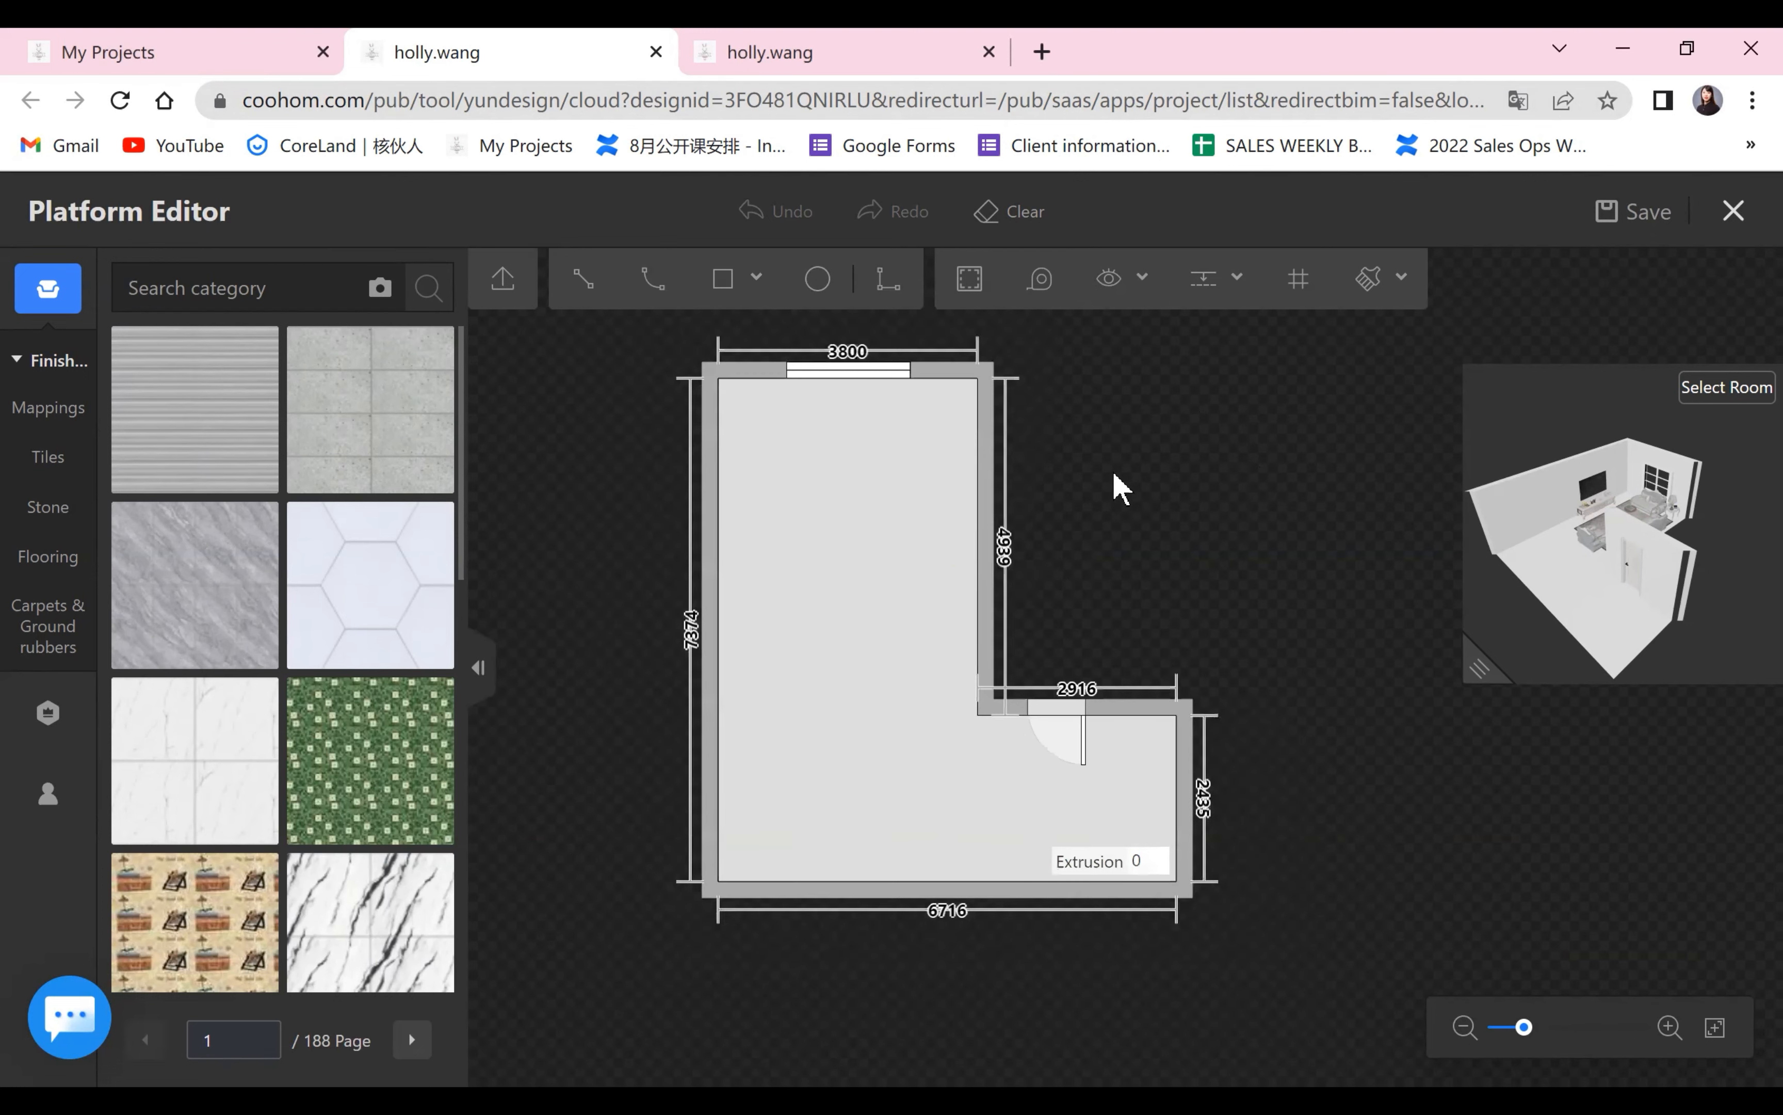
Enlarge the 3D preview, rotate the room in it for inspection, and shrink the preview again beside the floor plan.
left_click_drag(1223, 507, 1081, 503)
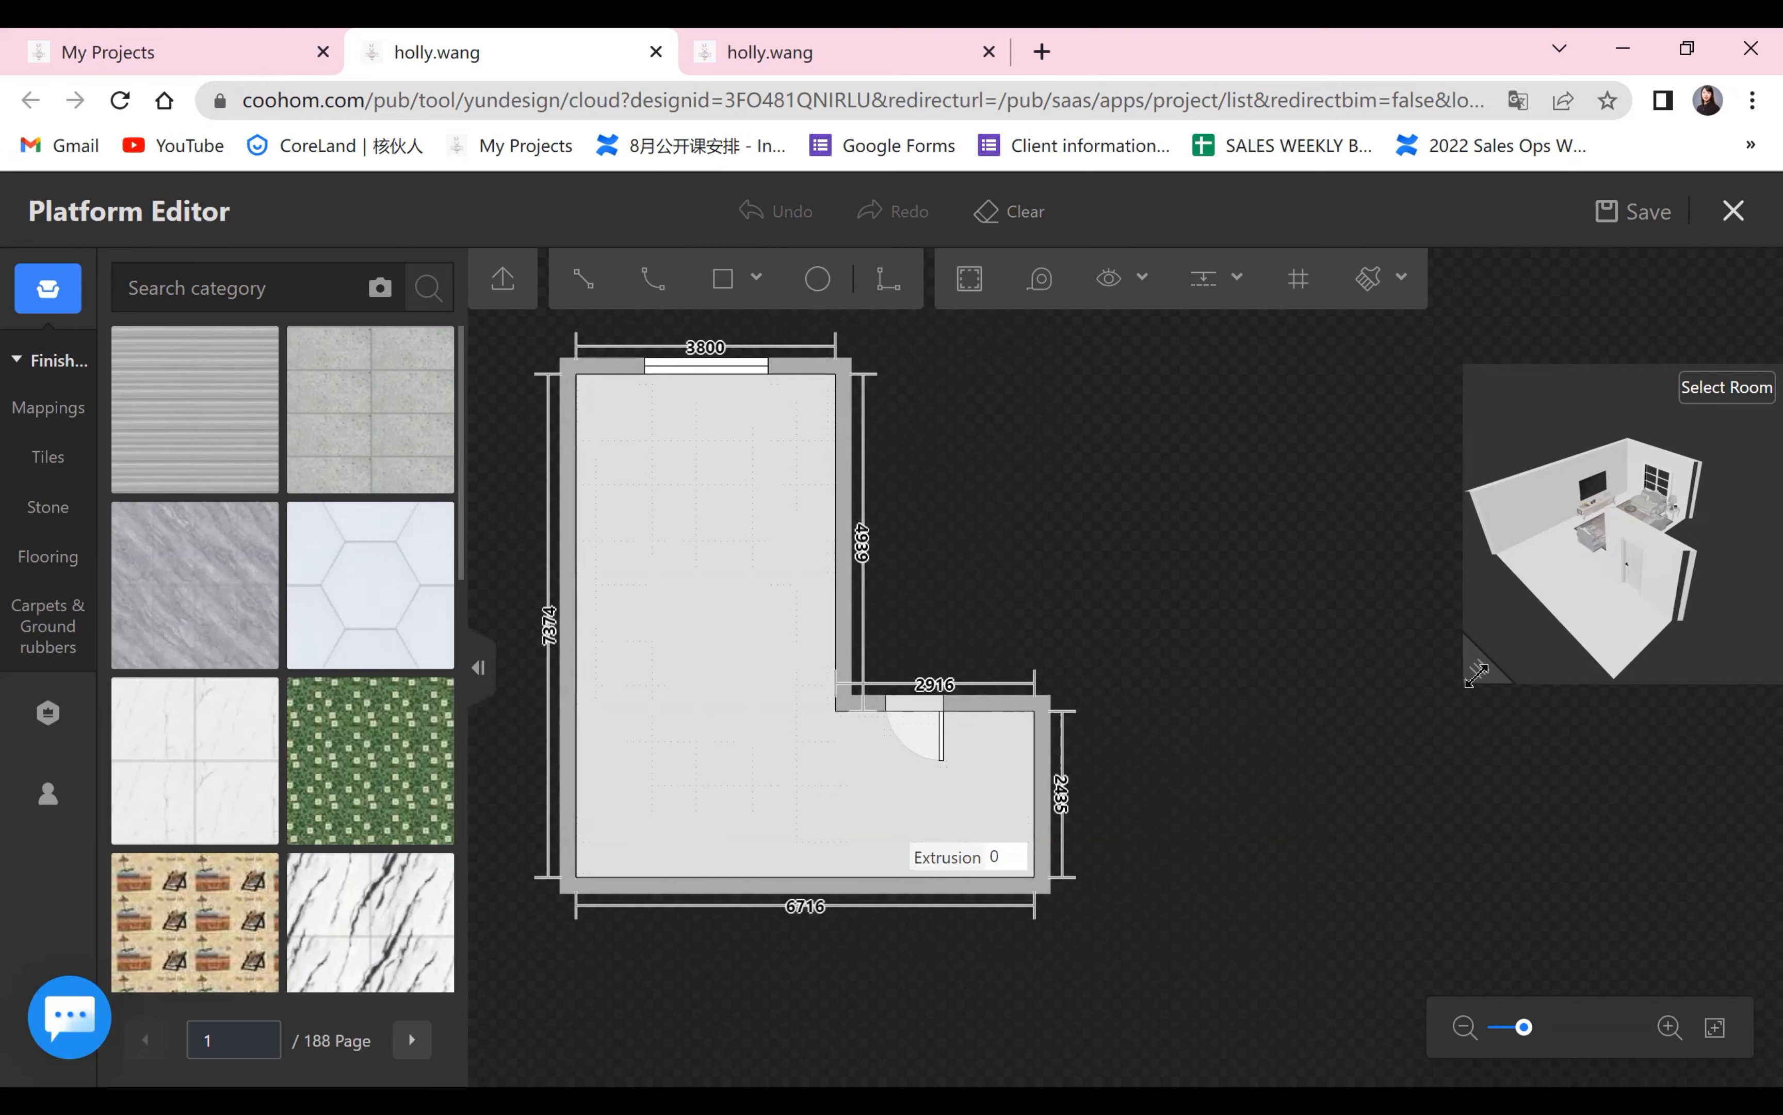
left_click_drag(1476, 674, 1049, 809)
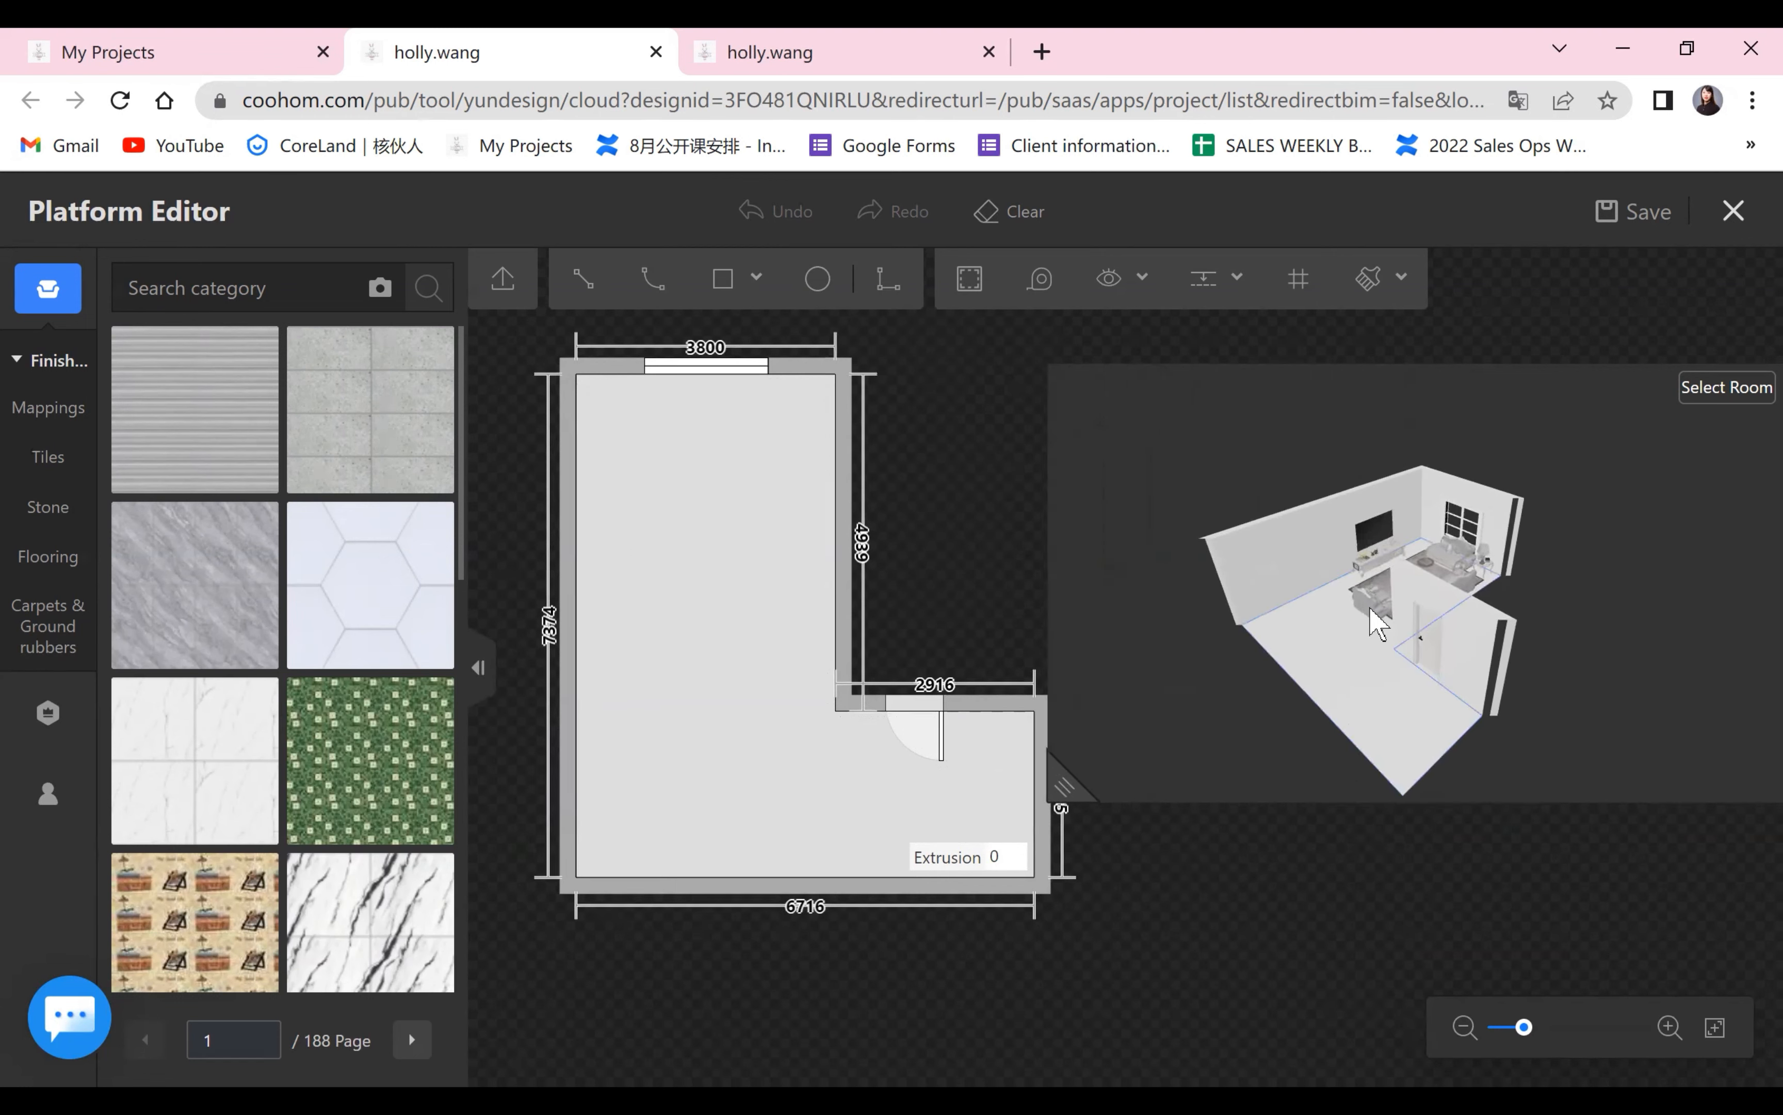
left_click_drag(1370, 610, 907, 623)
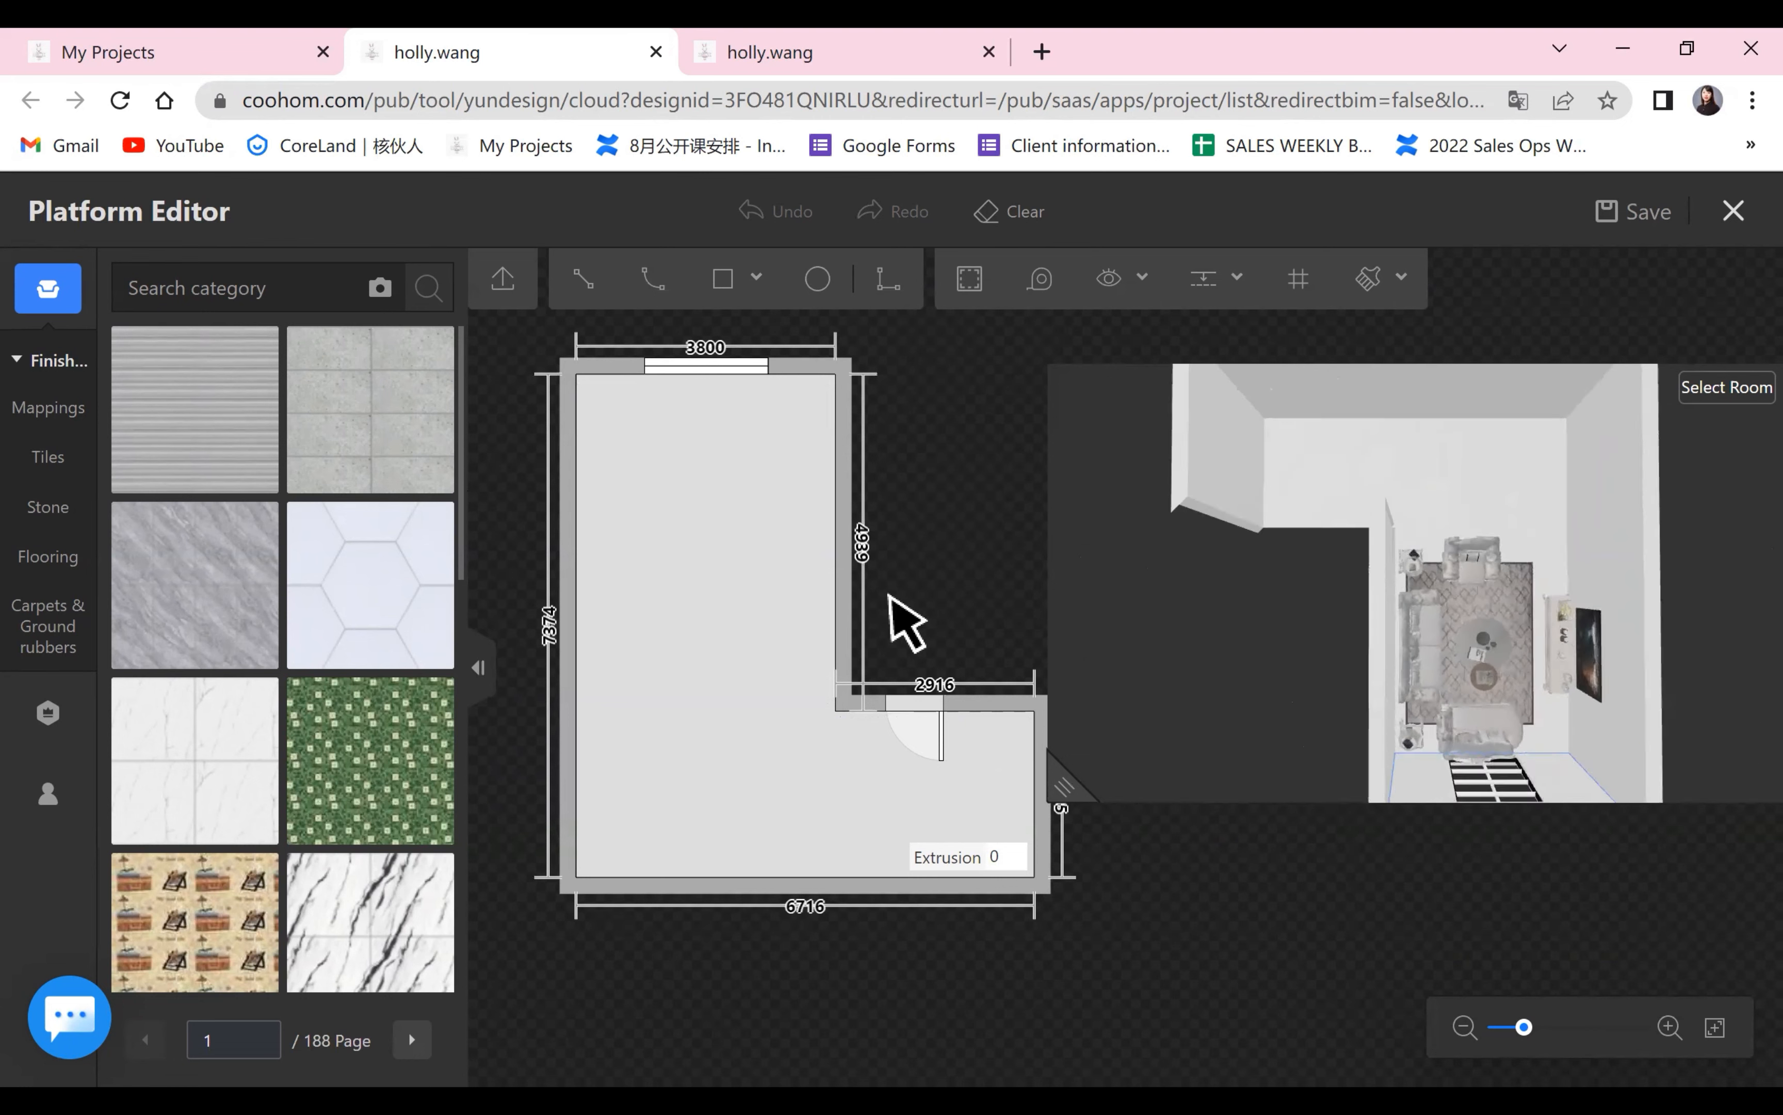
left_click_drag(1057, 778, 1389, 697)
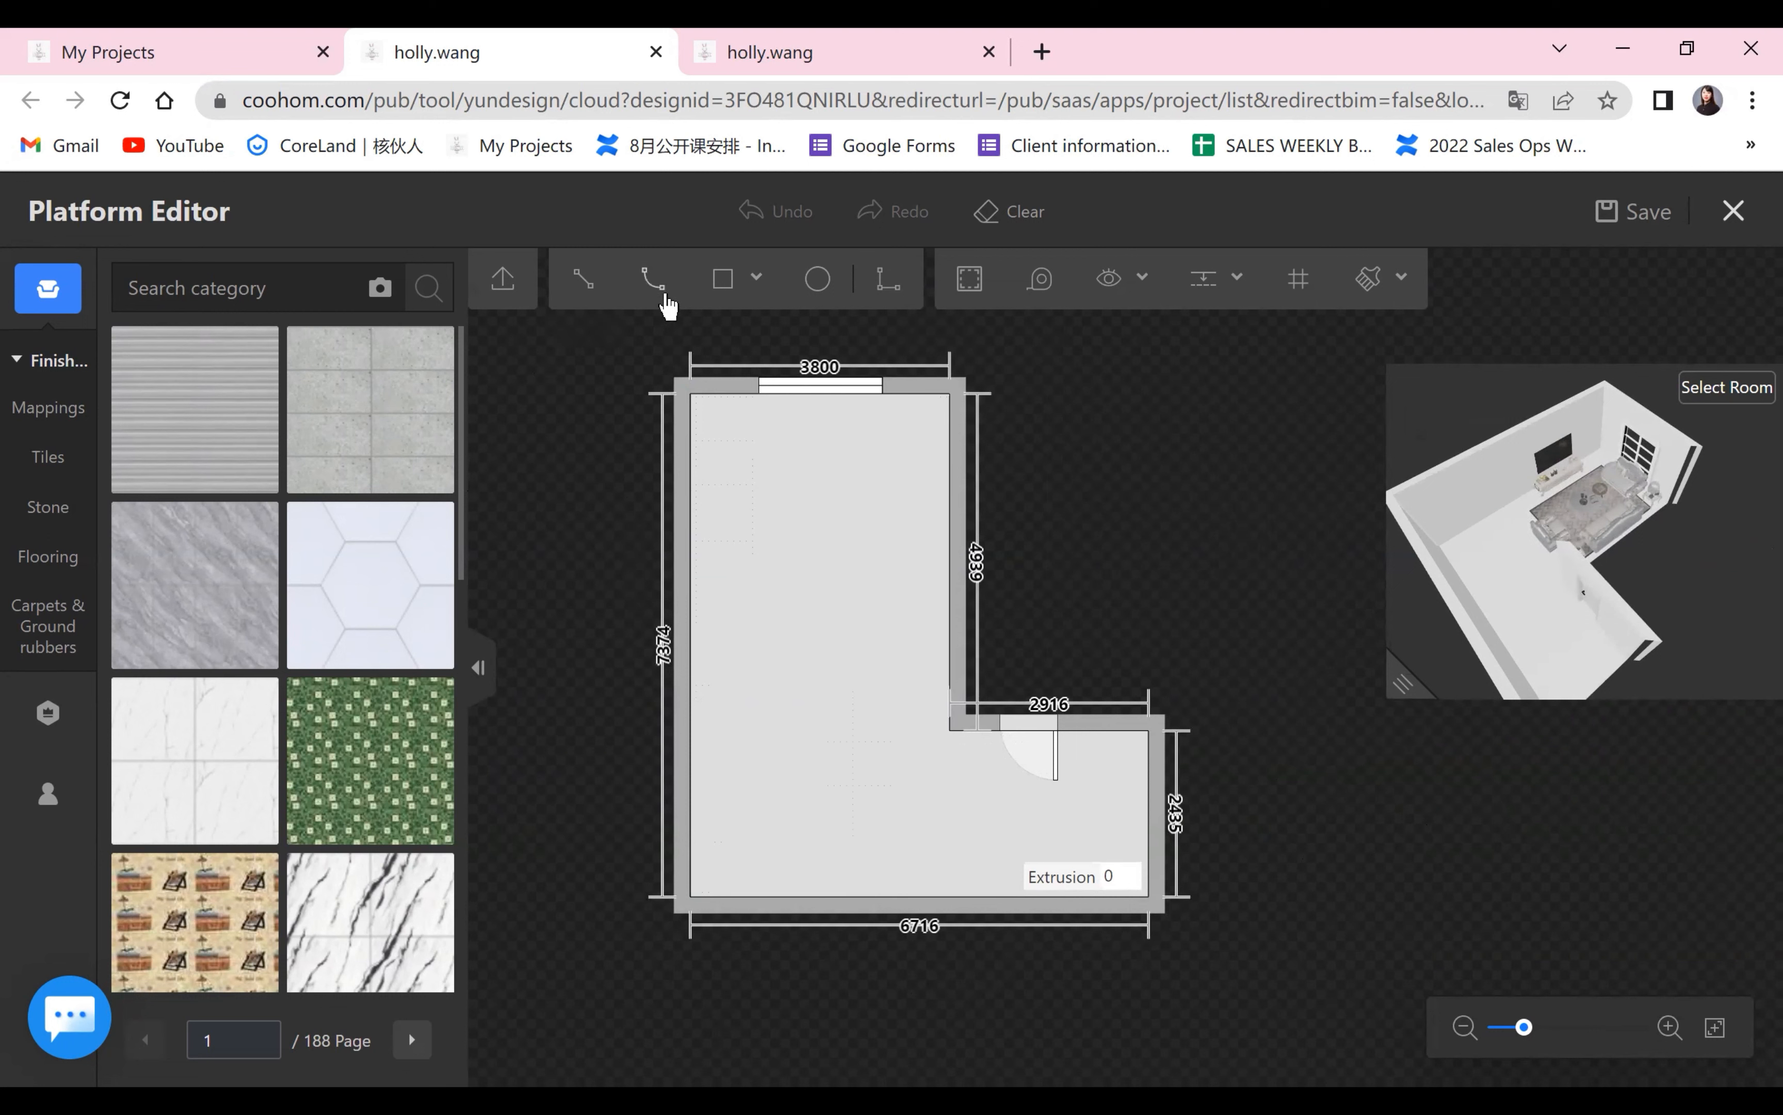
Draw a straight line from the floor's inner corner near the door to the opposite wall, dividing the floor in two.
mouse_move(734, 284)
left_click(588, 294)
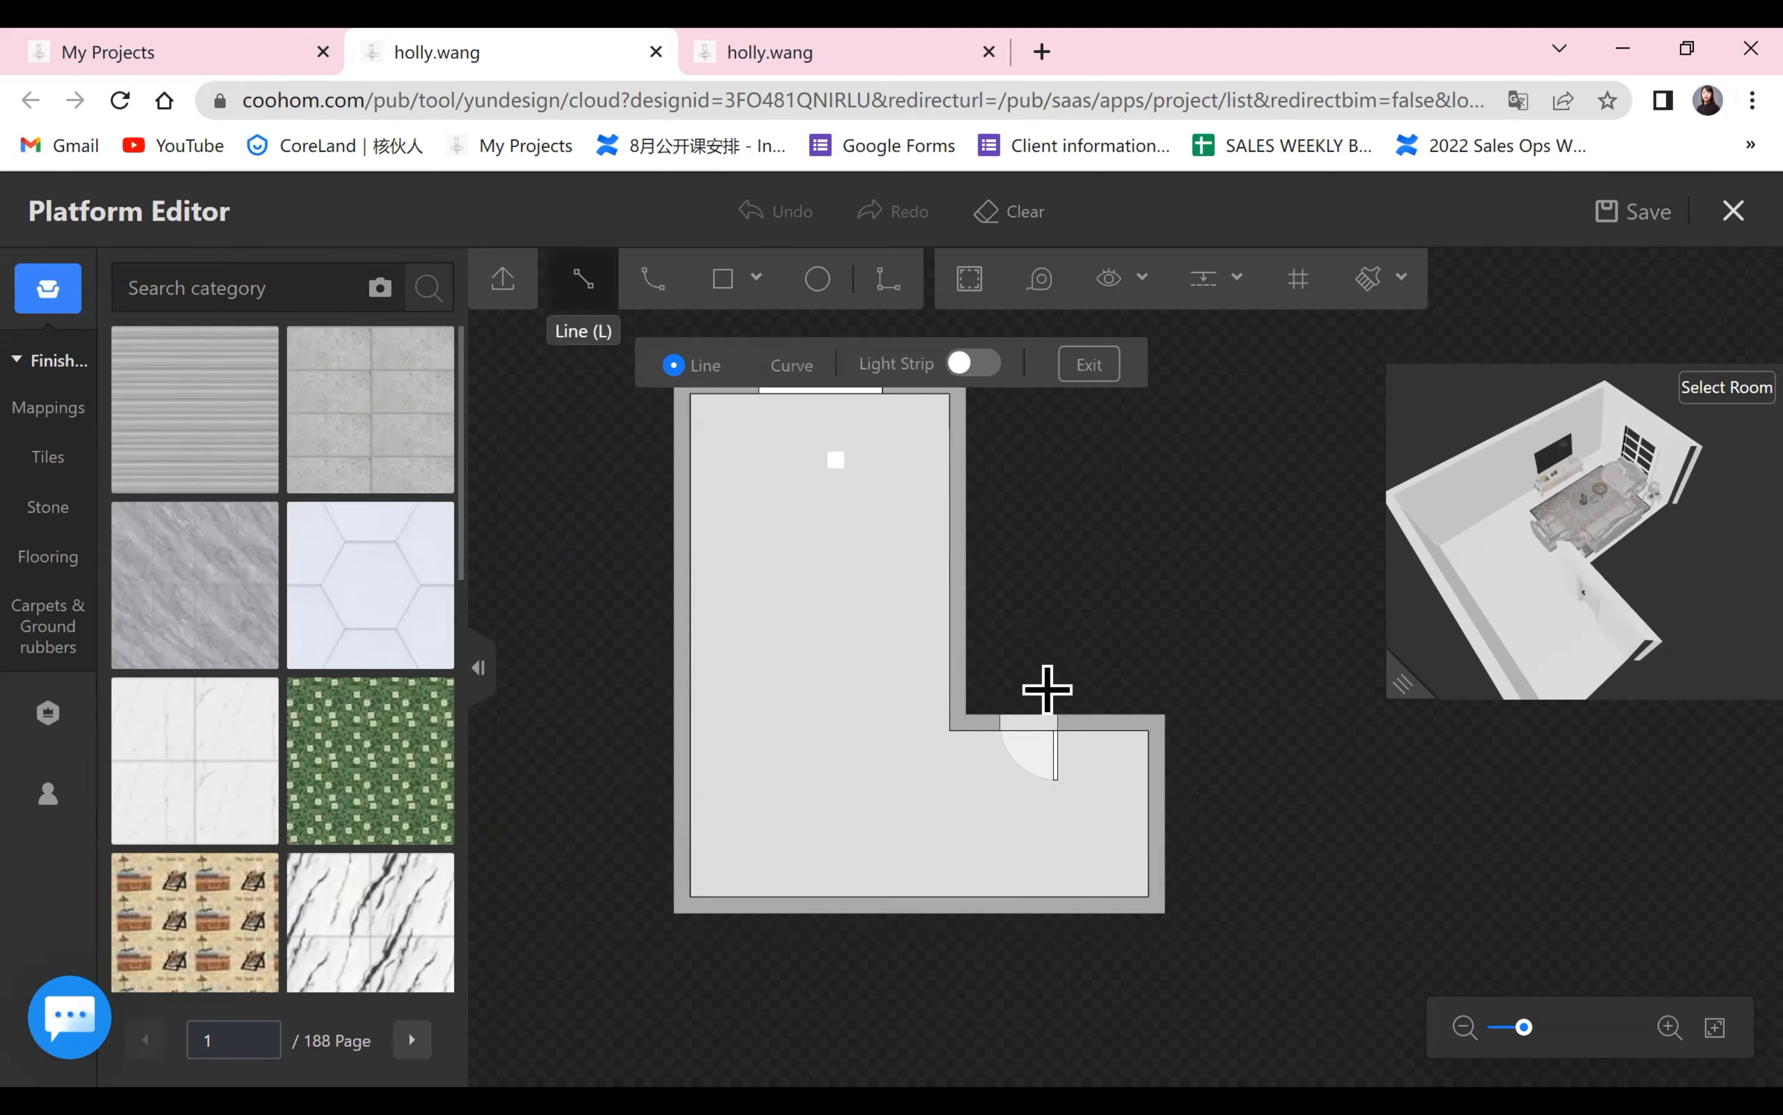
left_click(949, 730)
left_click(949, 897)
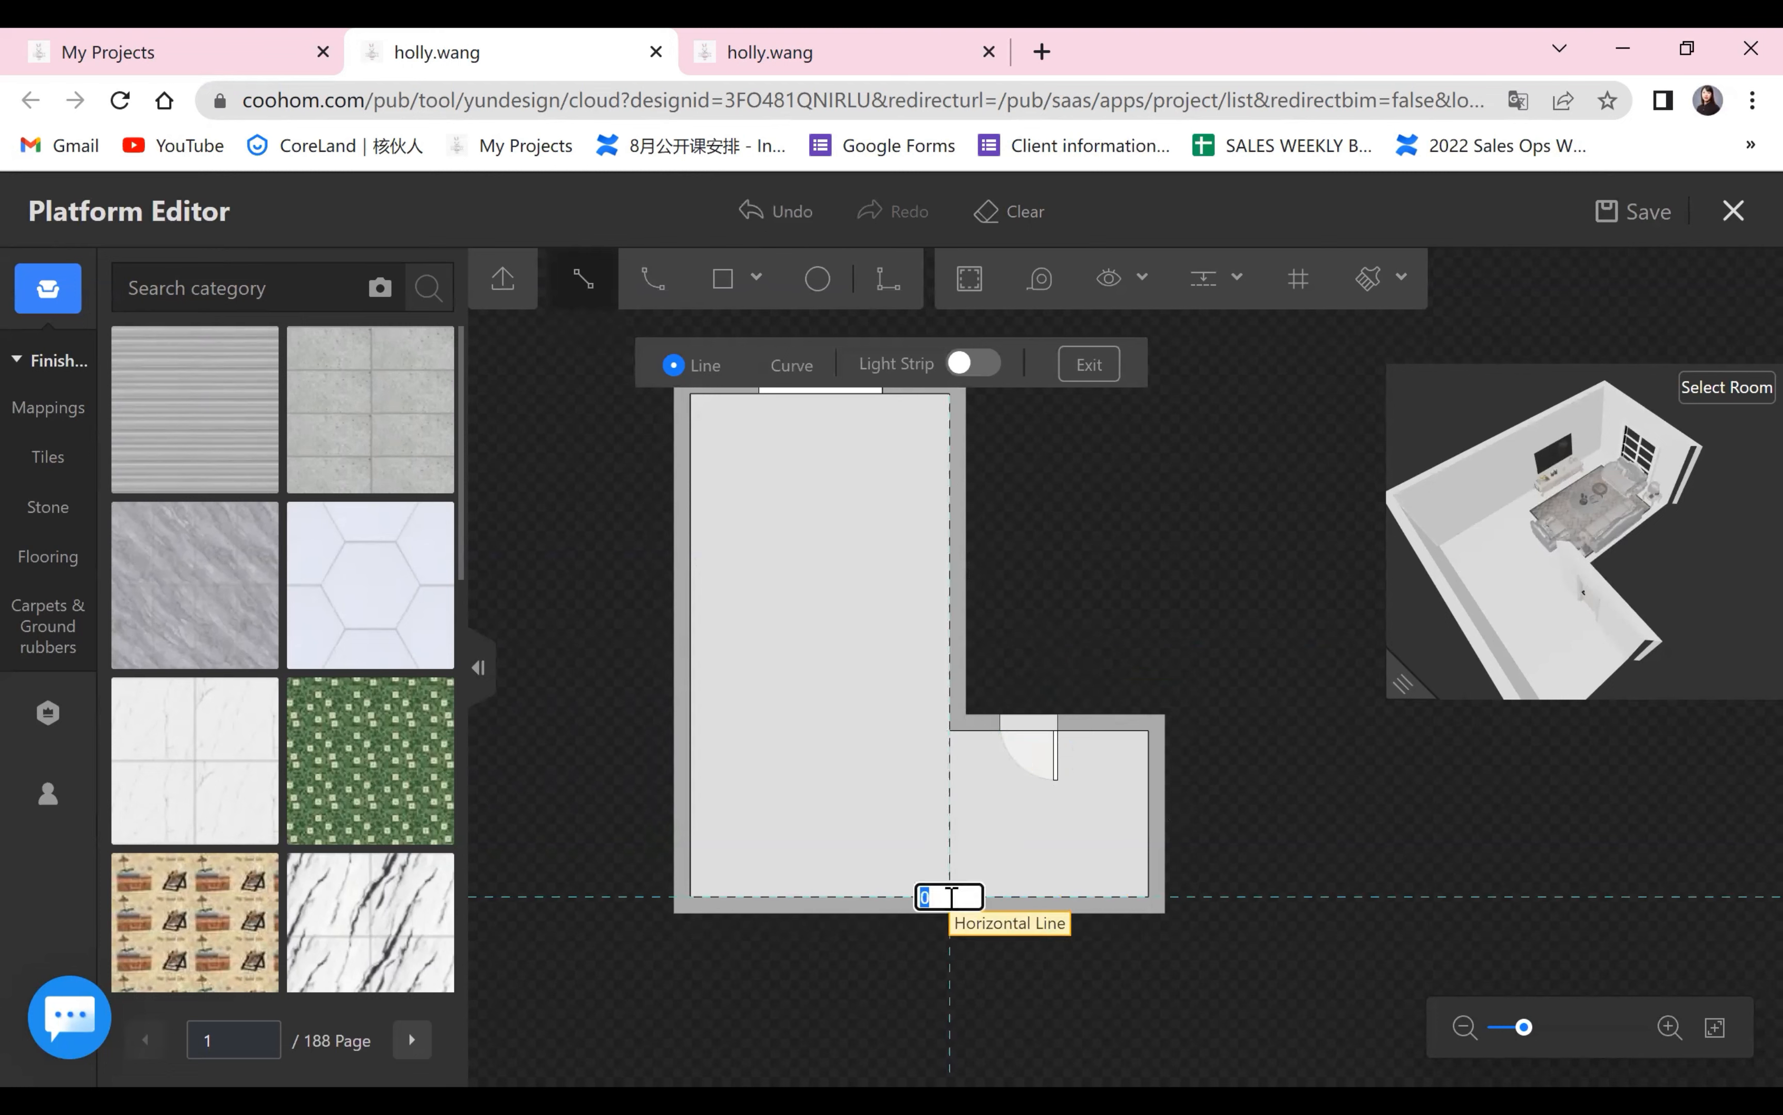
right_click(1069, 1045)
scroll(1069, 1046, "up", 3)
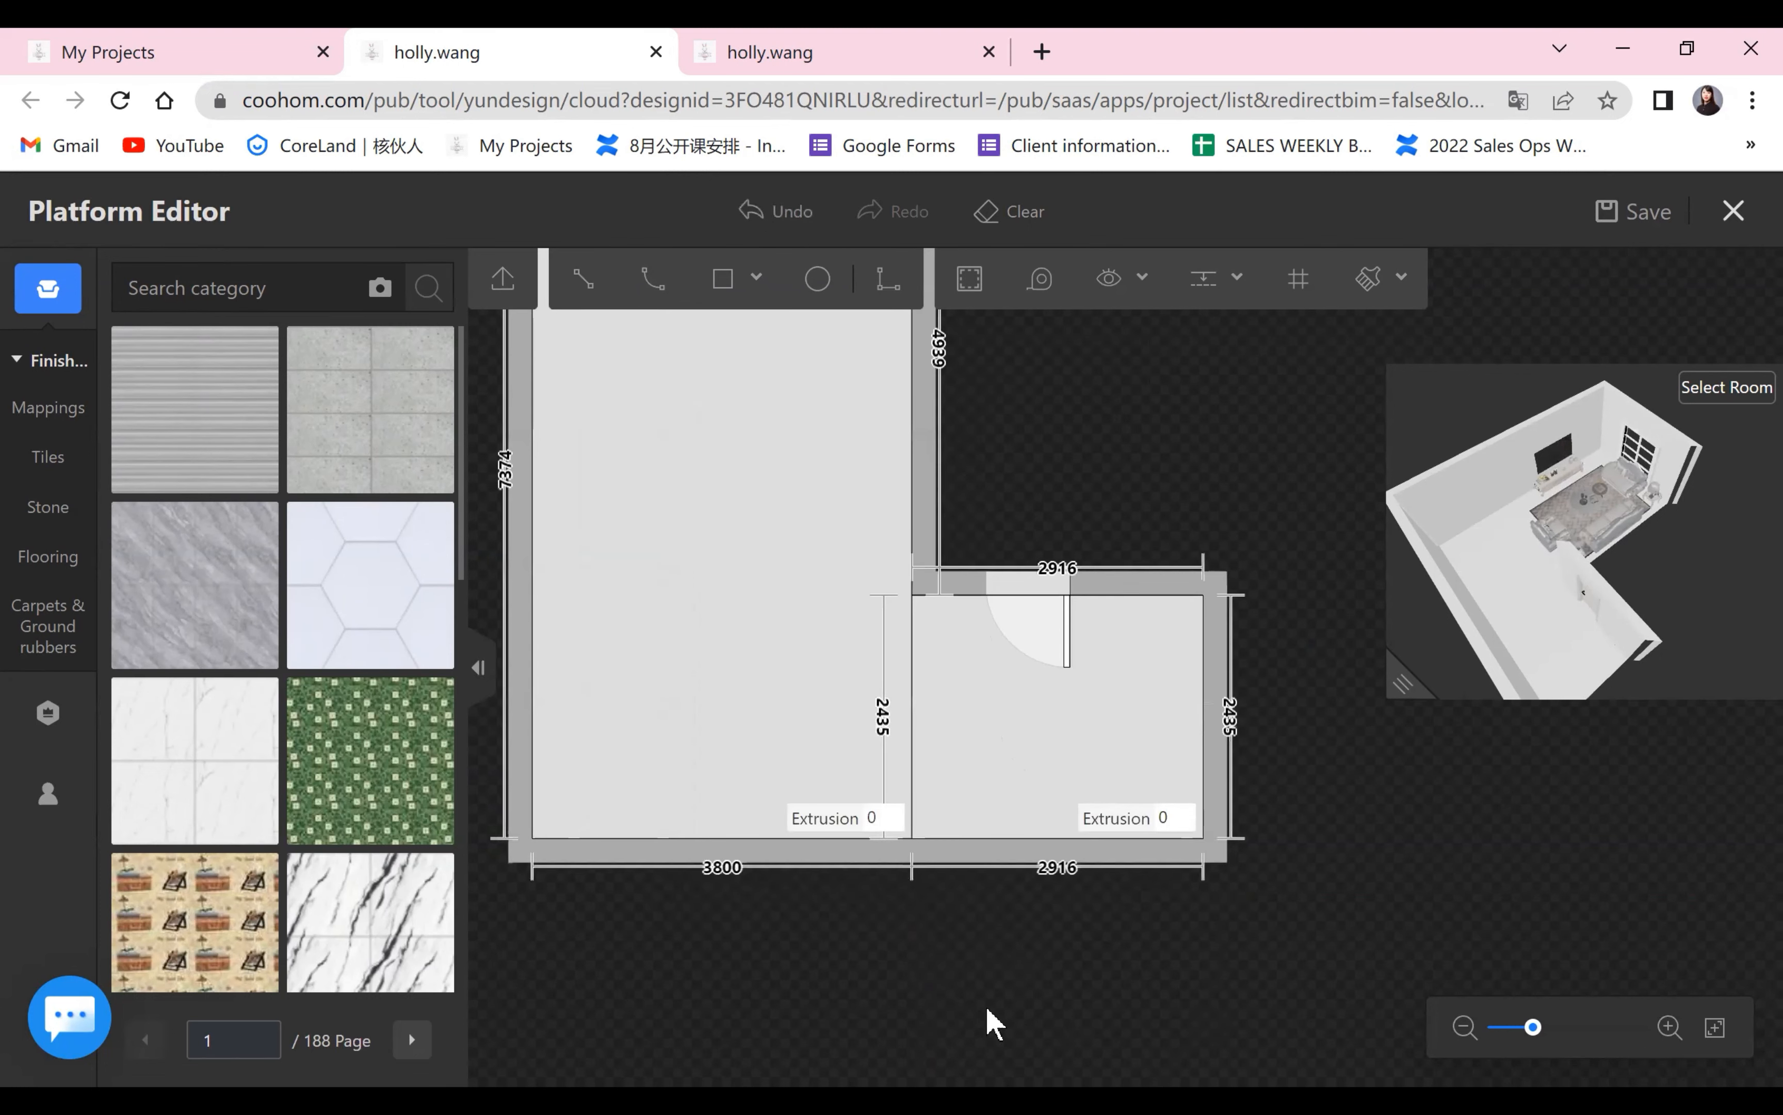
Select the large and the small floor areas in turn to check that they are separate regions.
scroll(991, 825, "down", 3)
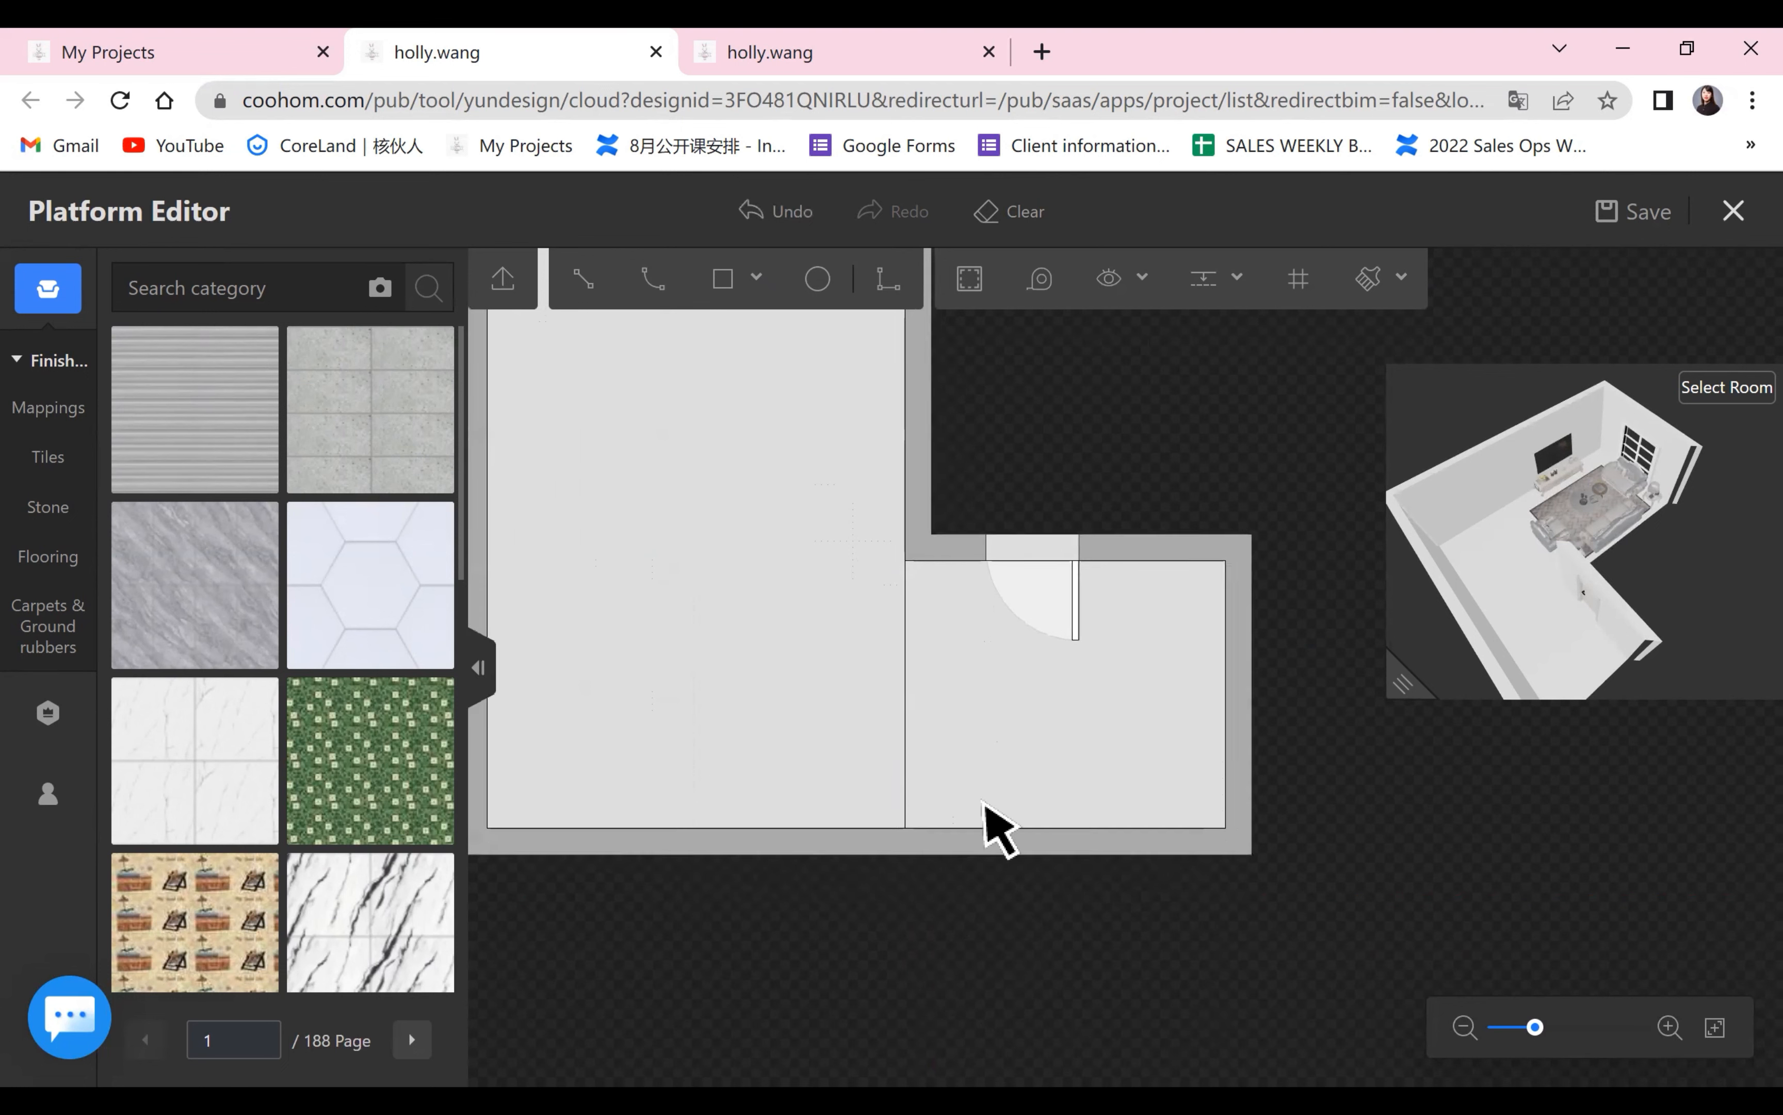
left_click(766, 634)
left_click(1035, 769)
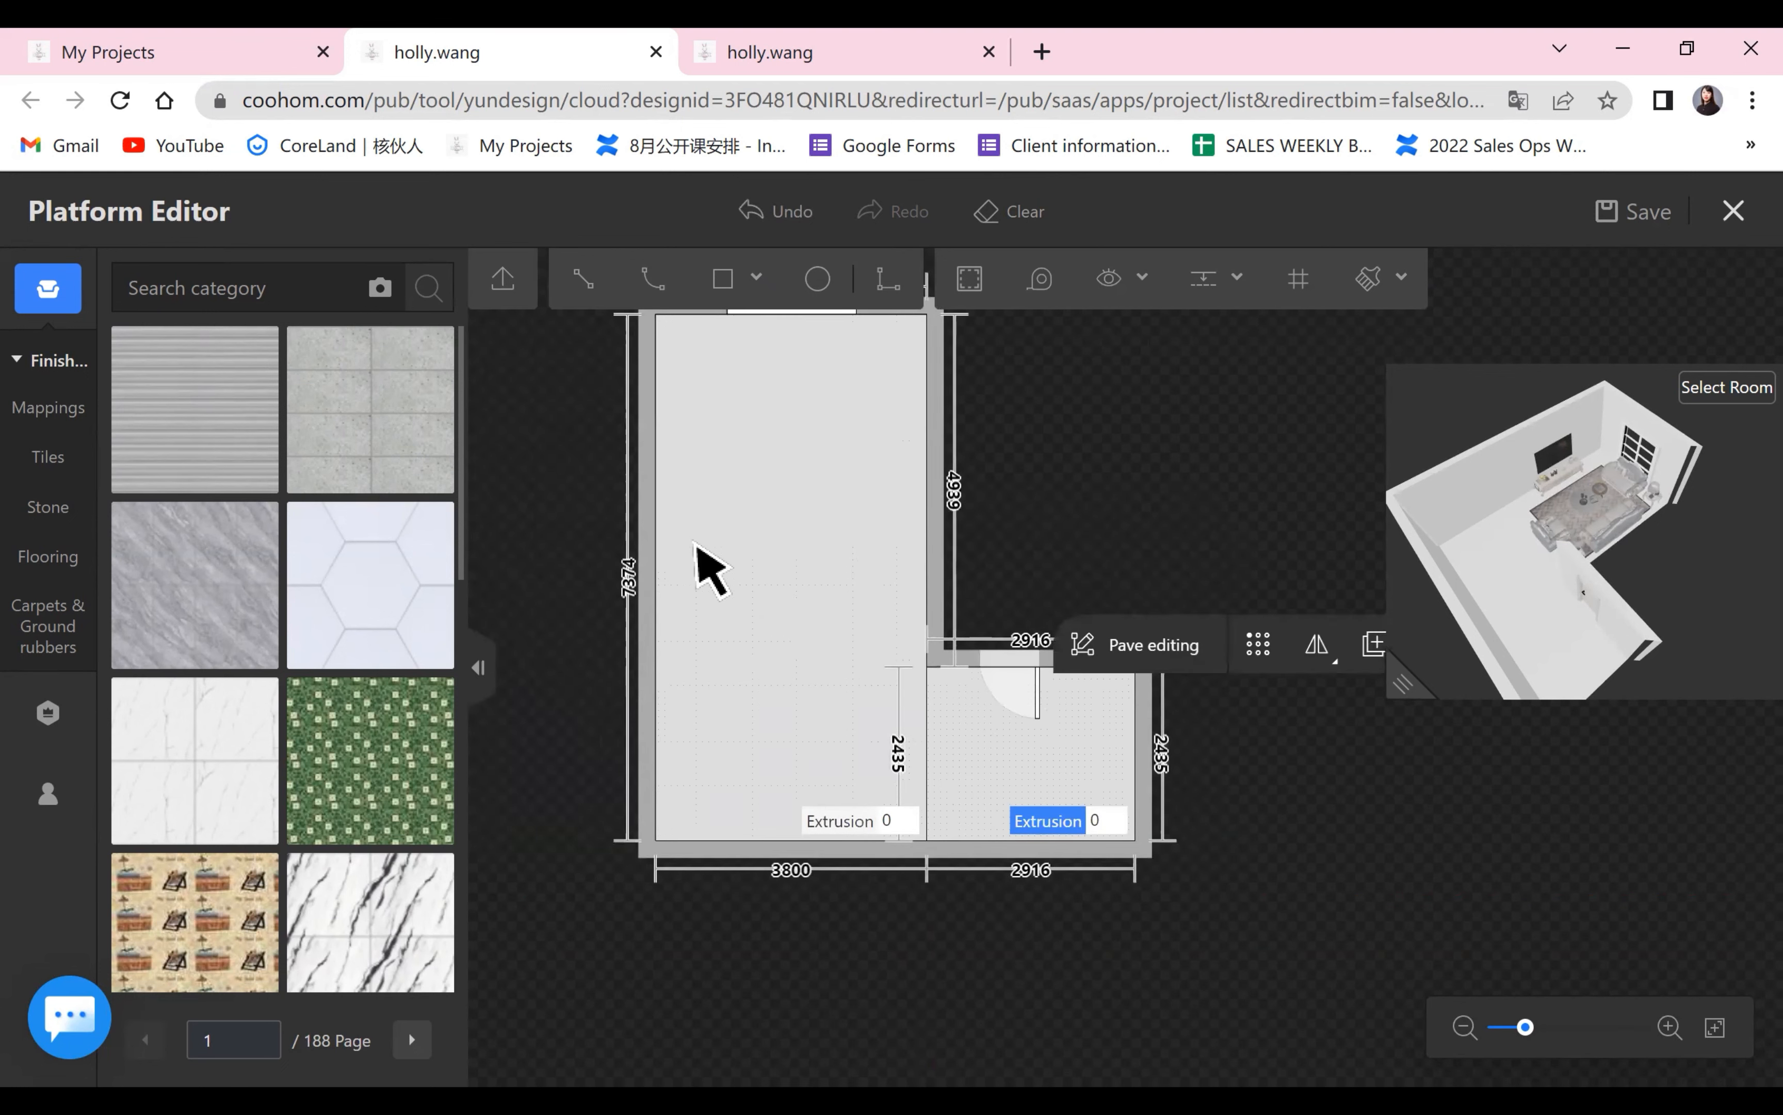
left_click(705, 566)
left_click(965, 742)
scroll(1183, 800, "up", 2)
left_click_drag(1316, 839, 1399, 821)
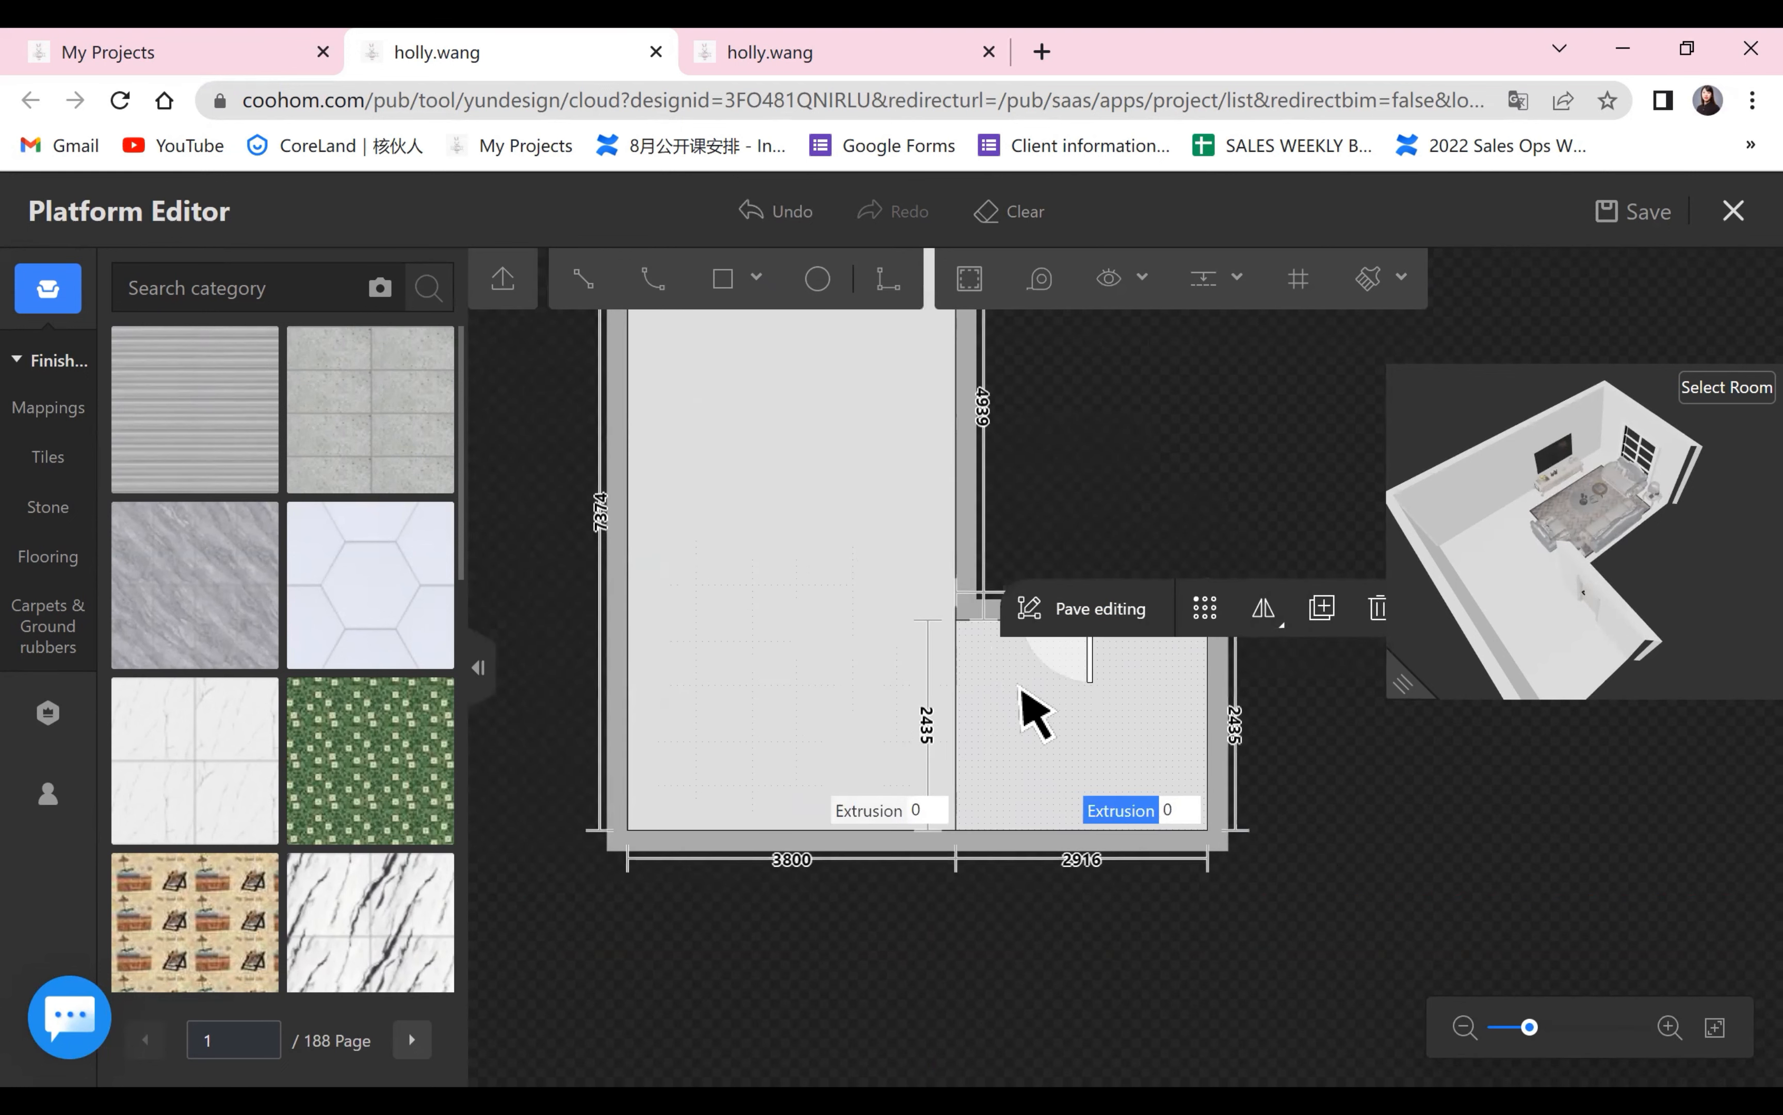
Undo the line that divides the floor.
left_click(575, 291)
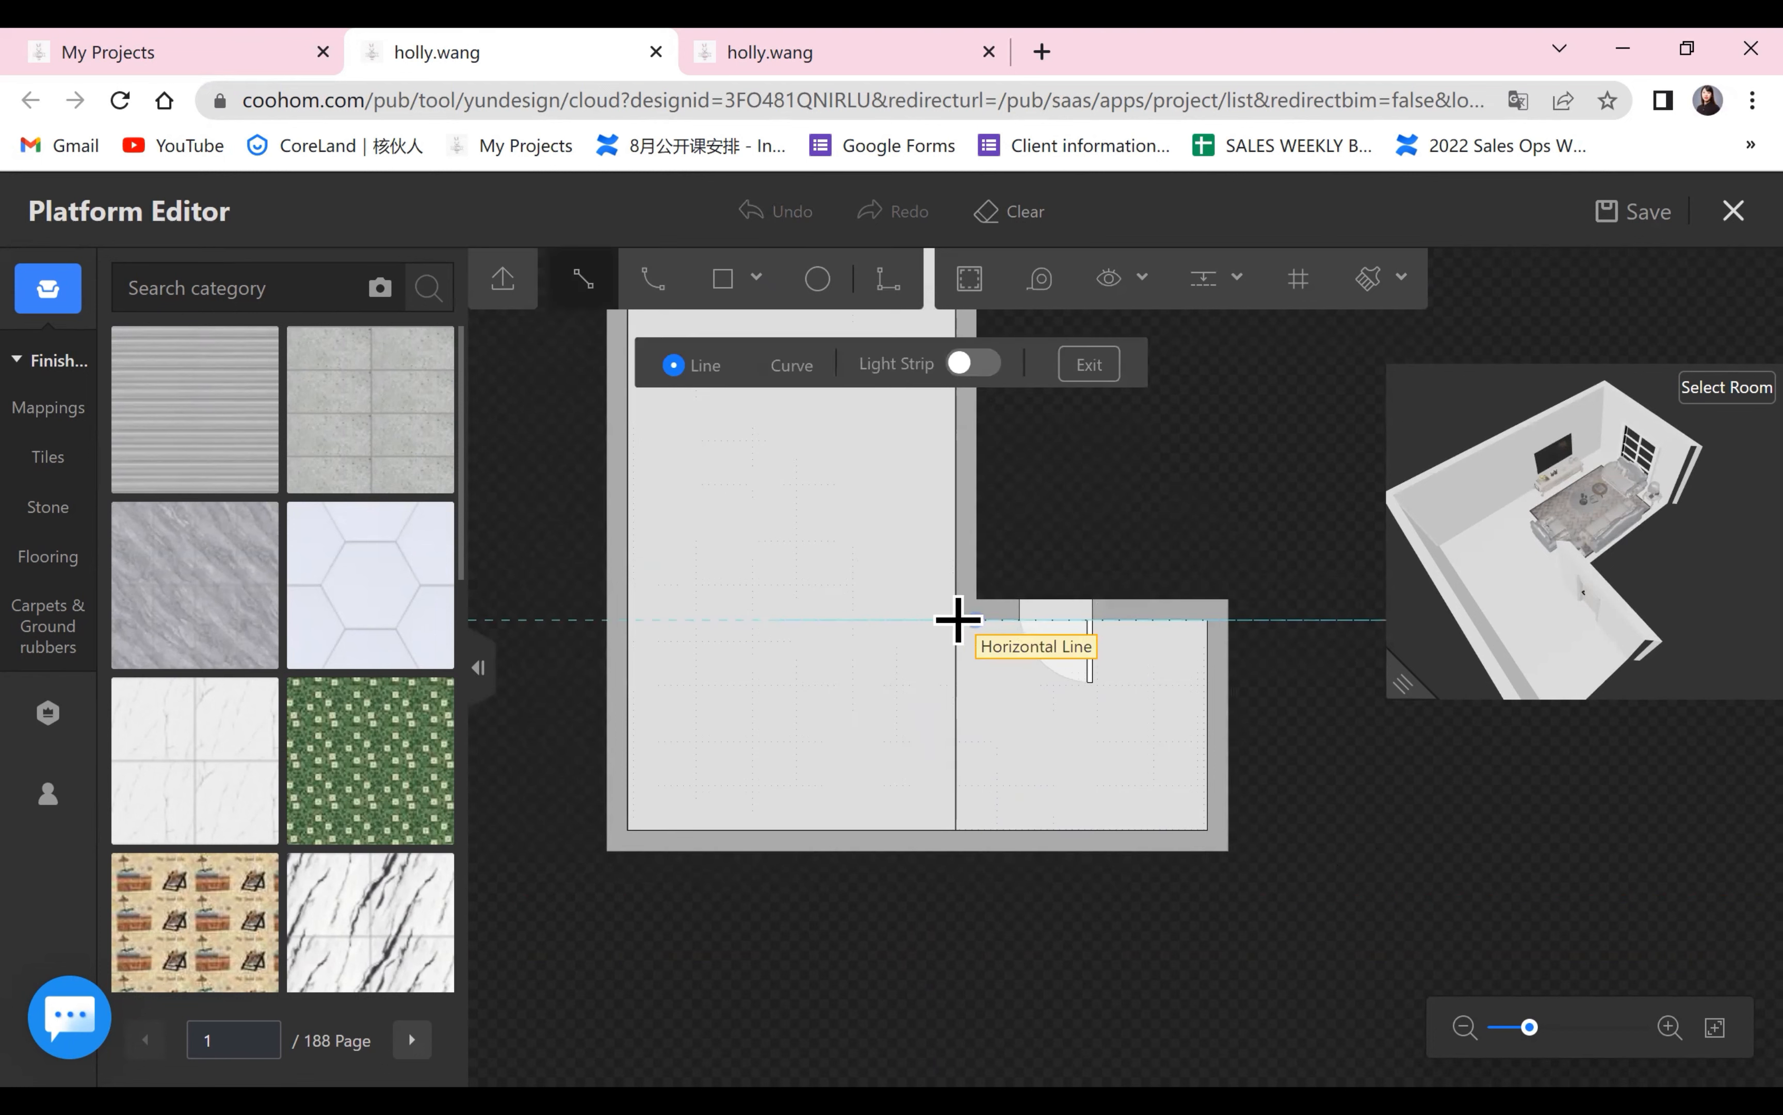
key("Escape")
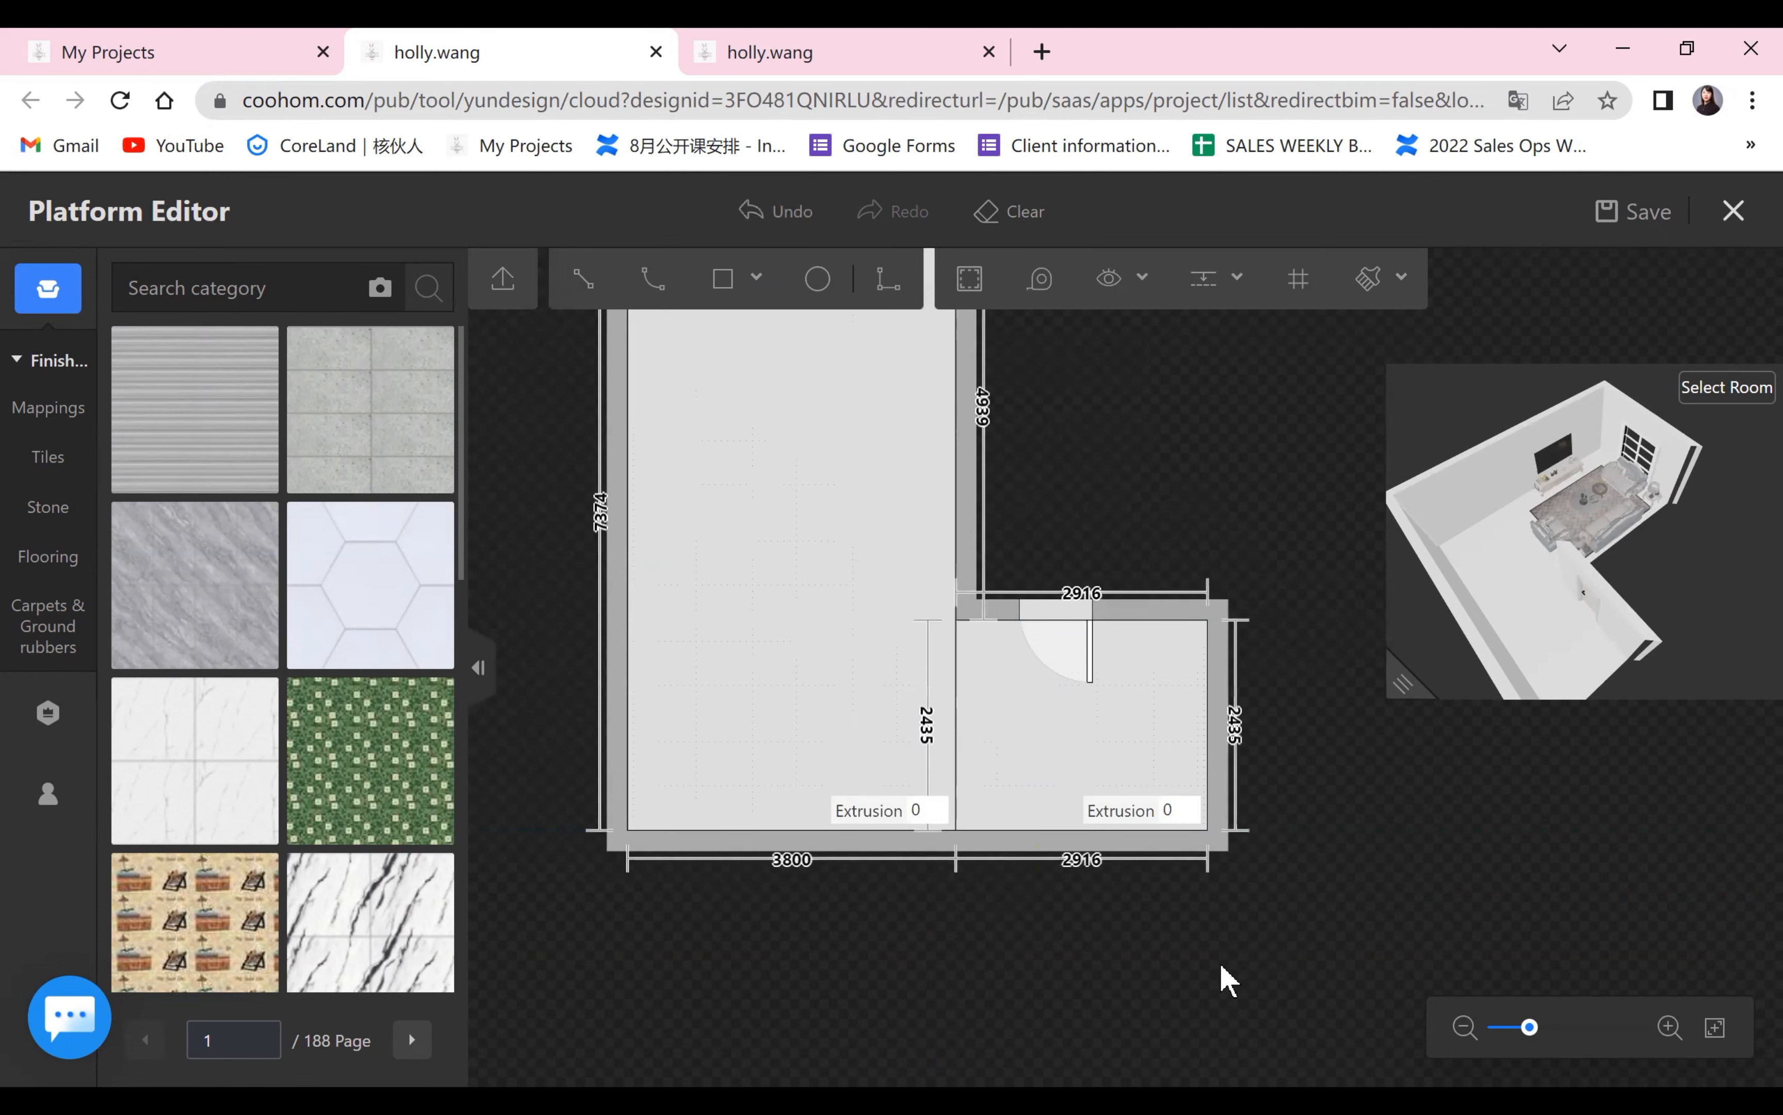
scroll(1255, 1015, "down", 1)
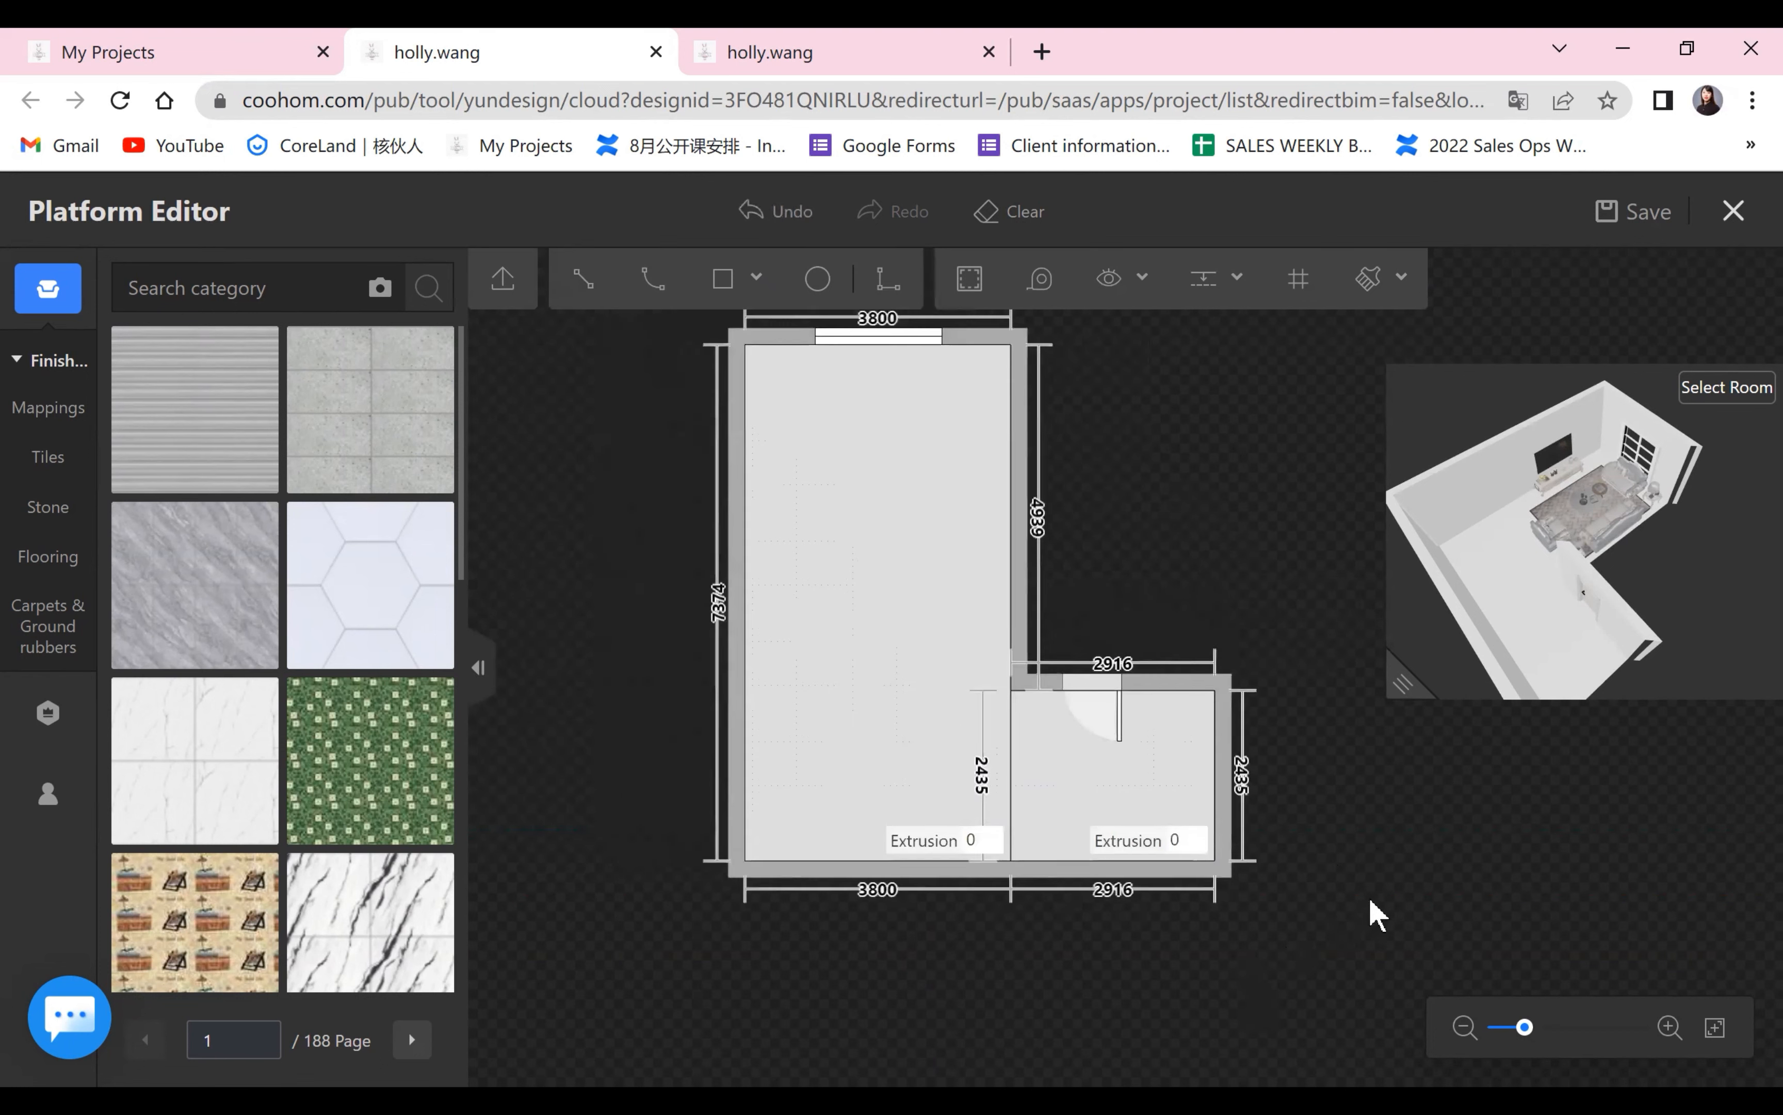
scroll(1373, 899, "up", 1)
left_click(752, 210)
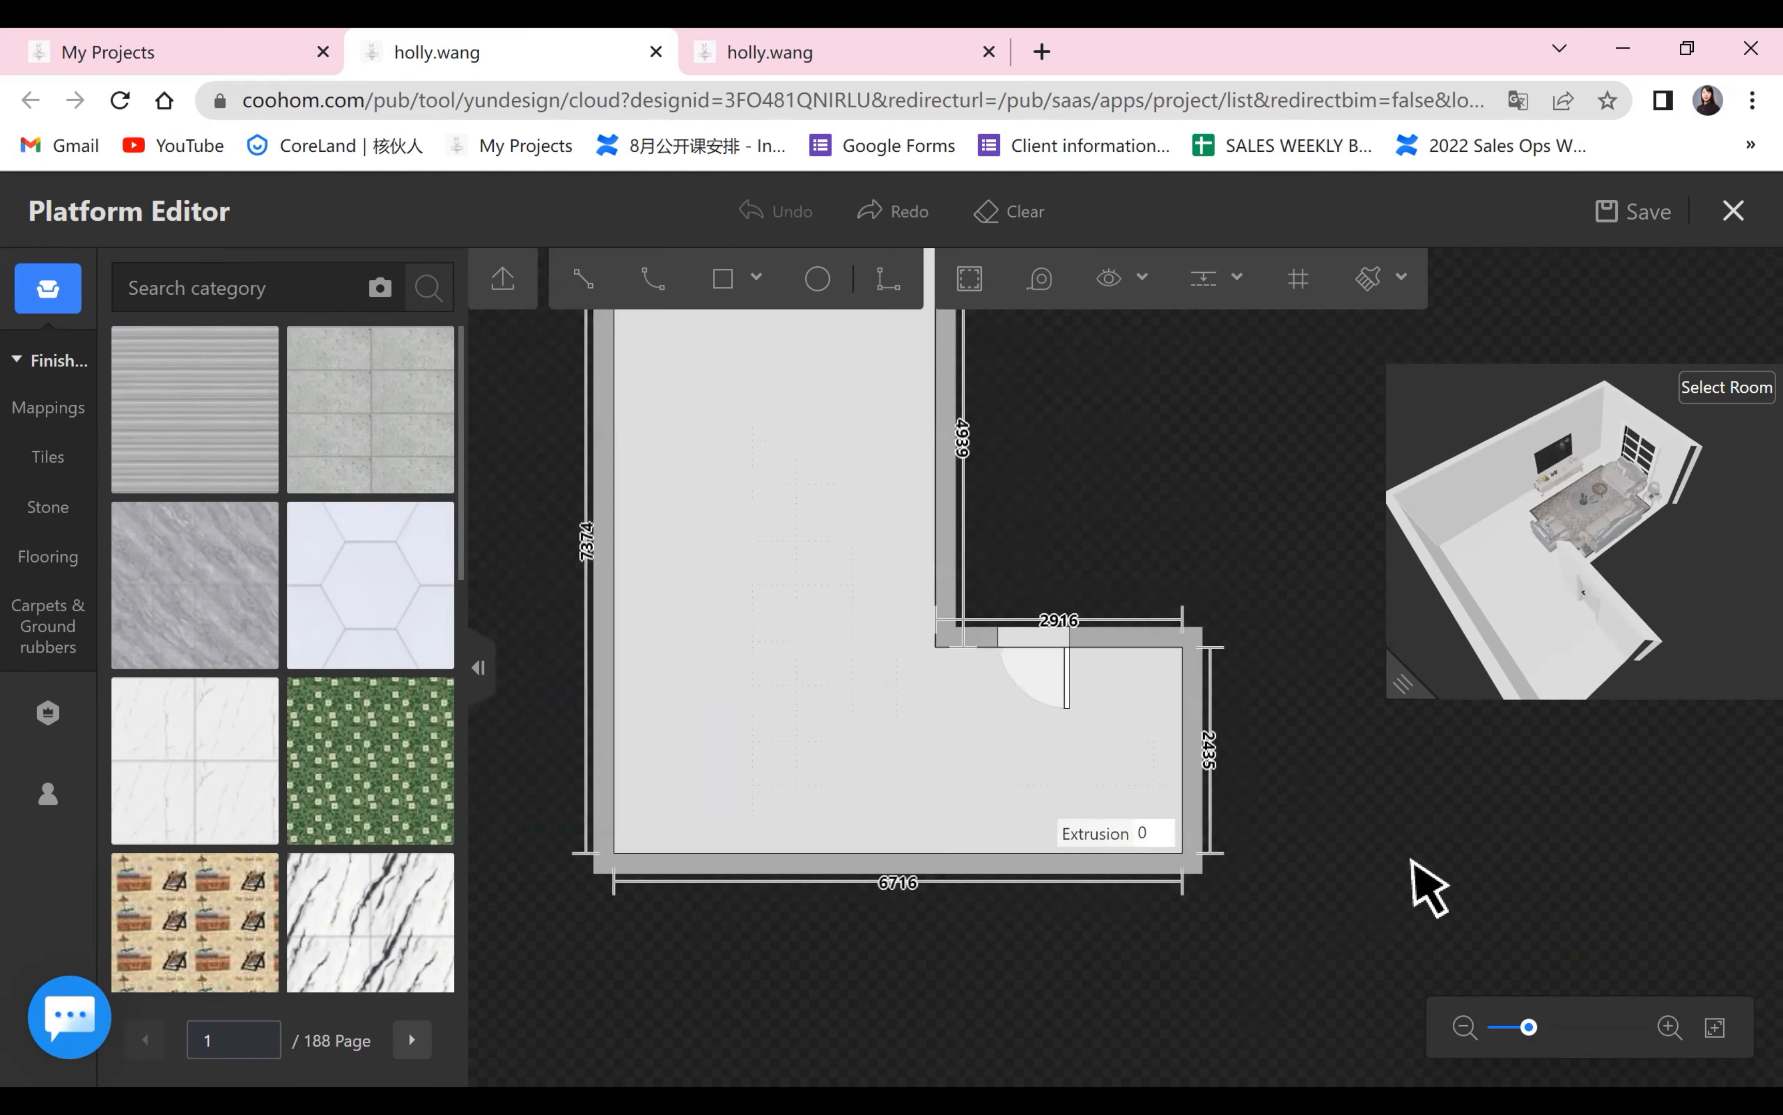
Add a vertical guide 2916 mm from the short end wall on the door side of the floor plan.
scroll(1411, 858, "up", 1)
left_click_drag(1404, 859, 1479, 857)
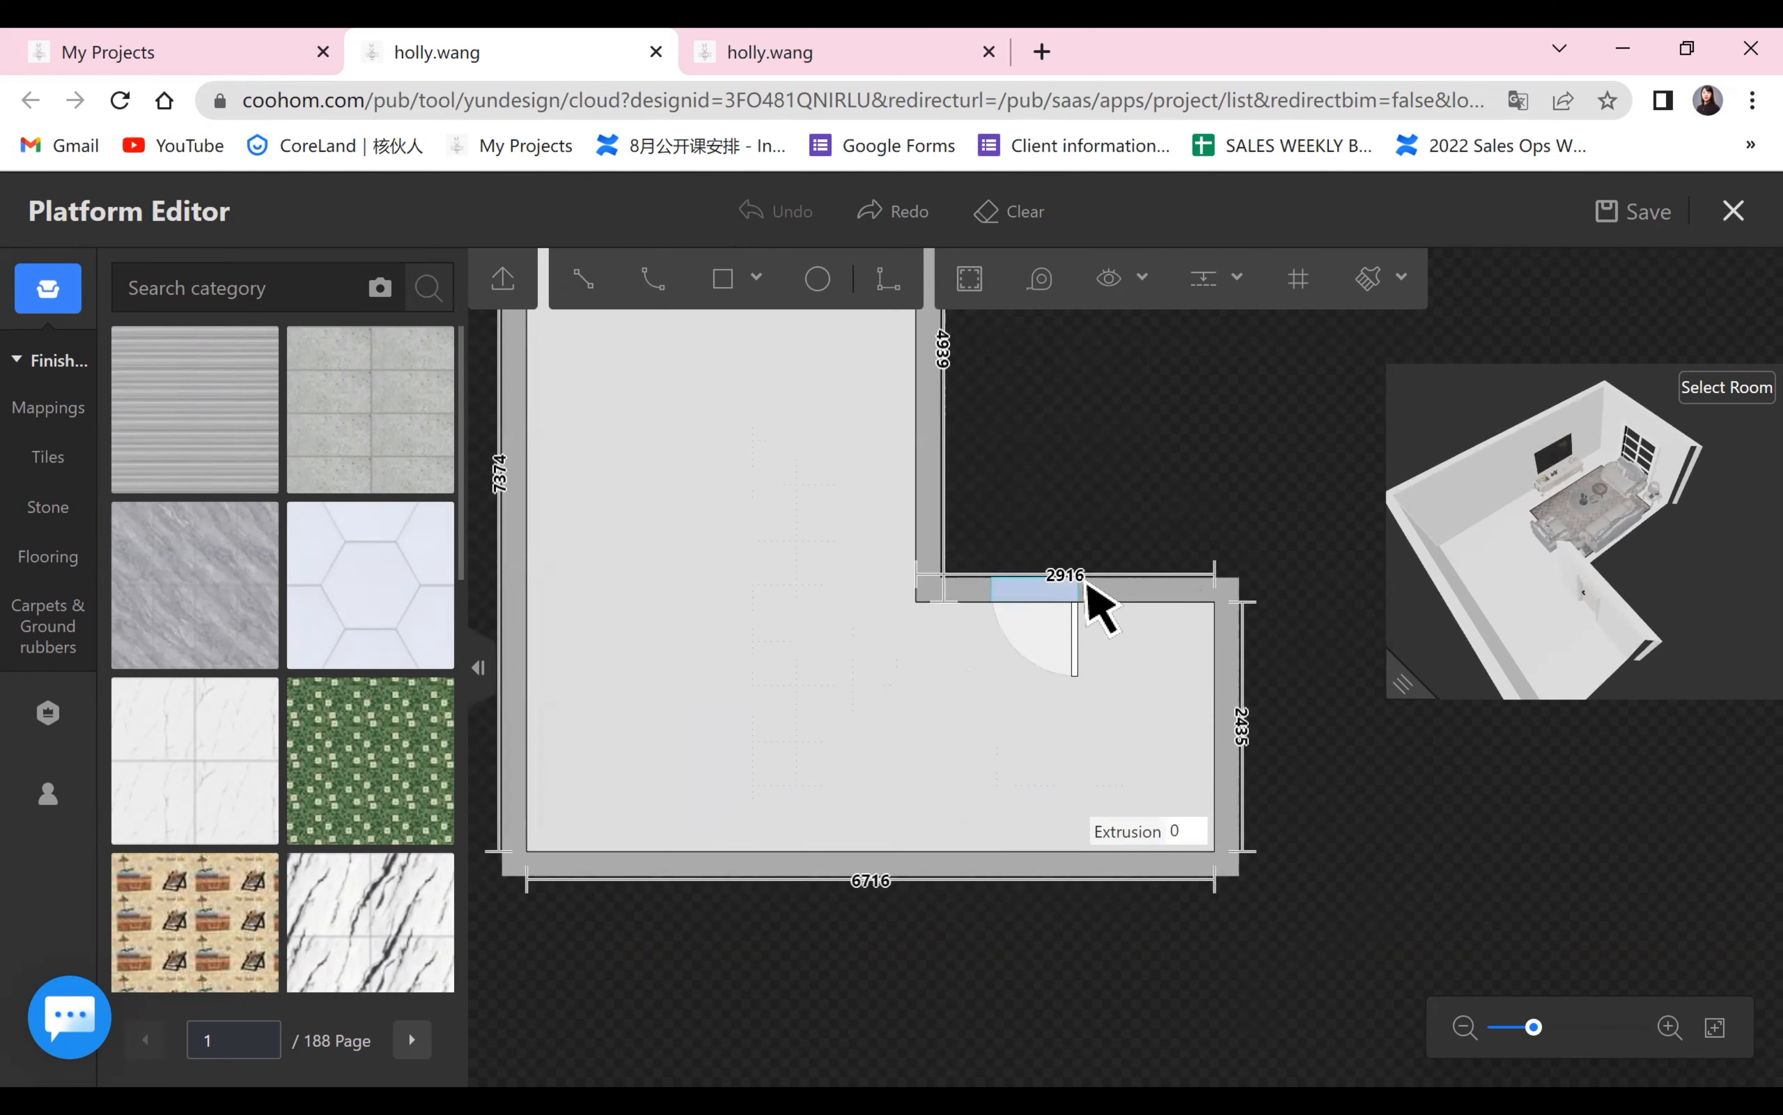
left_click(1216, 287)
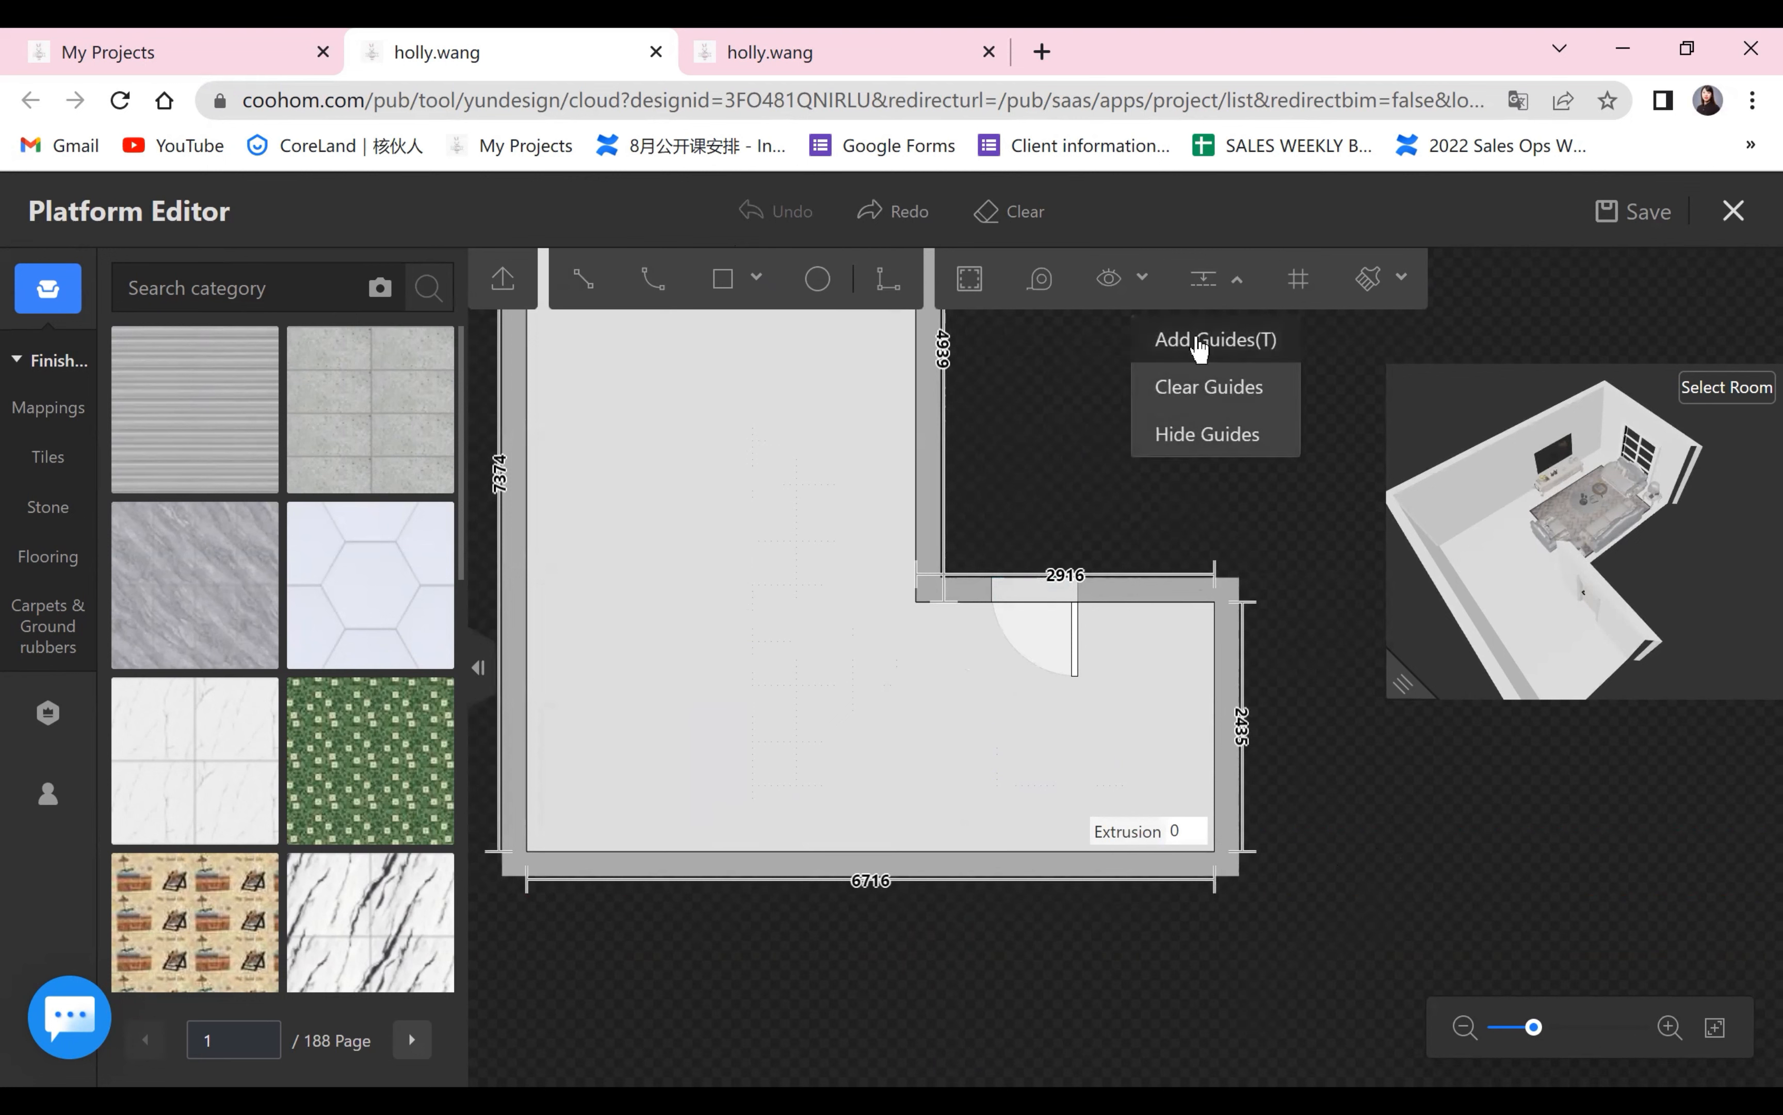
left_click(1179, 340)
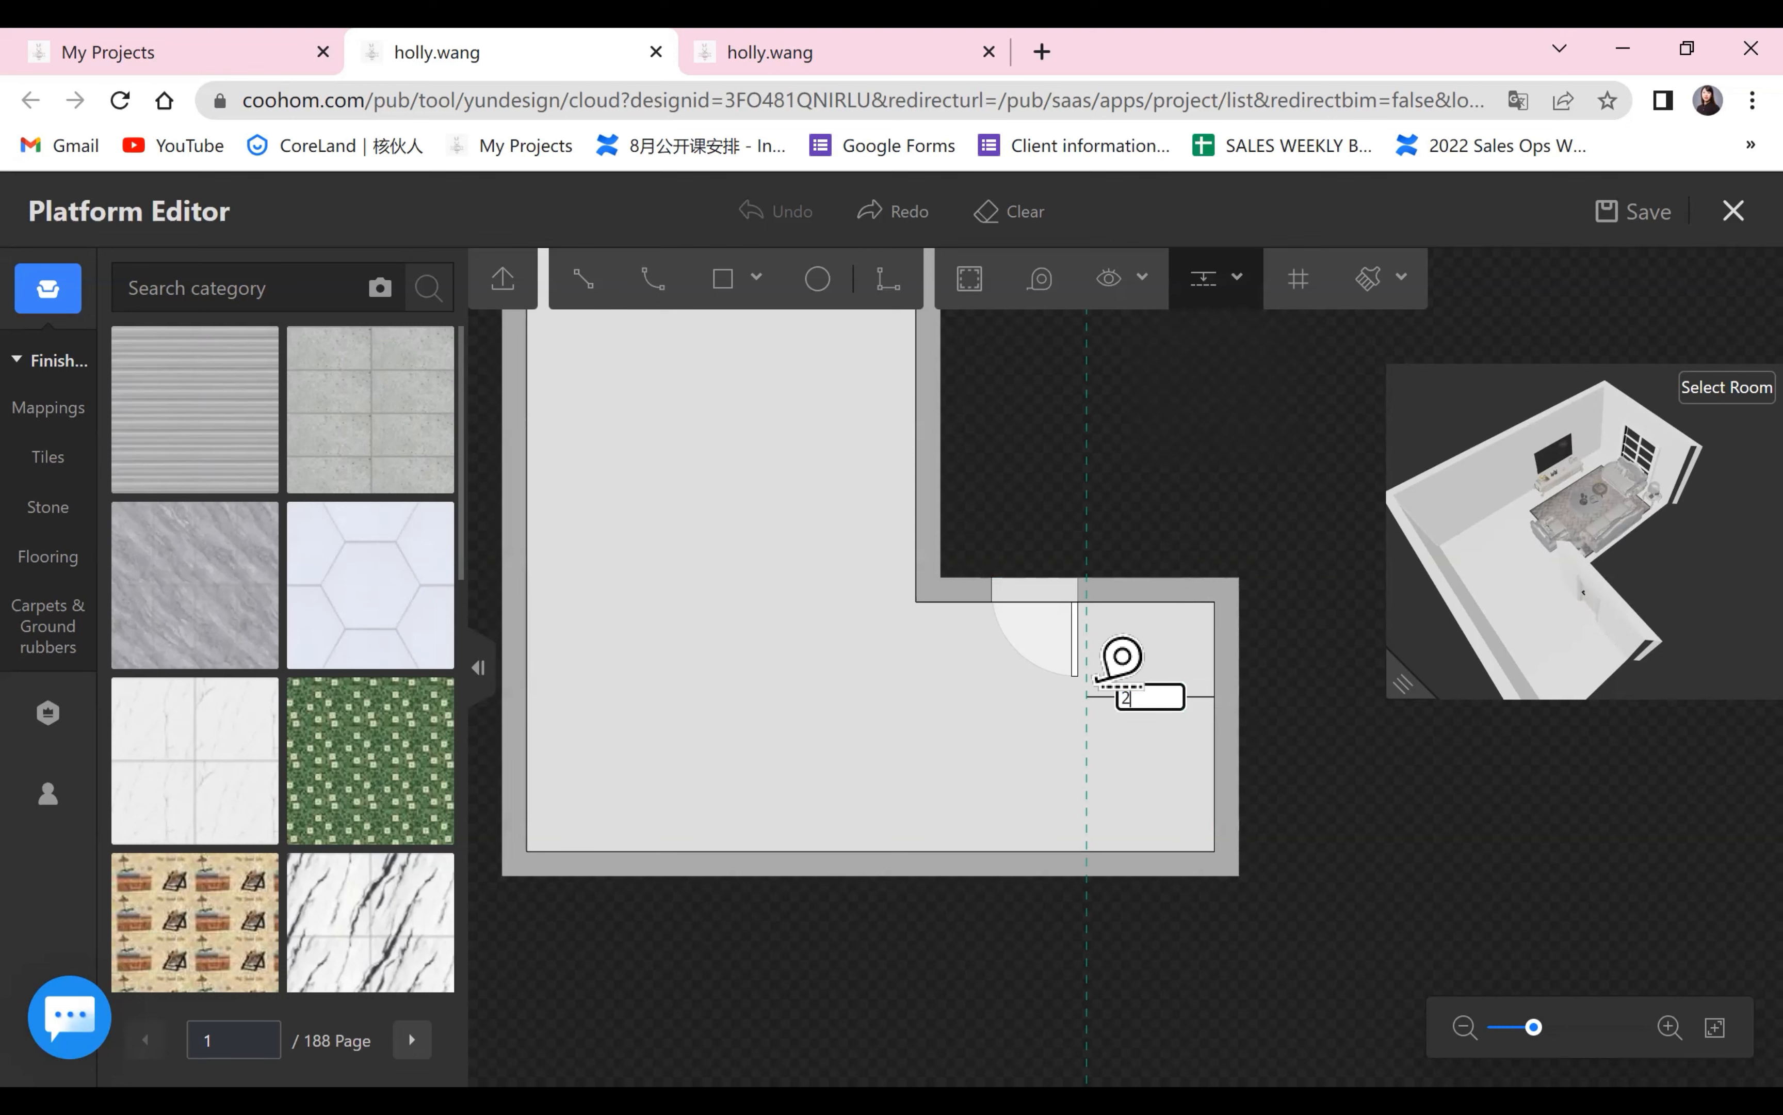
type("2916")
key("Return")
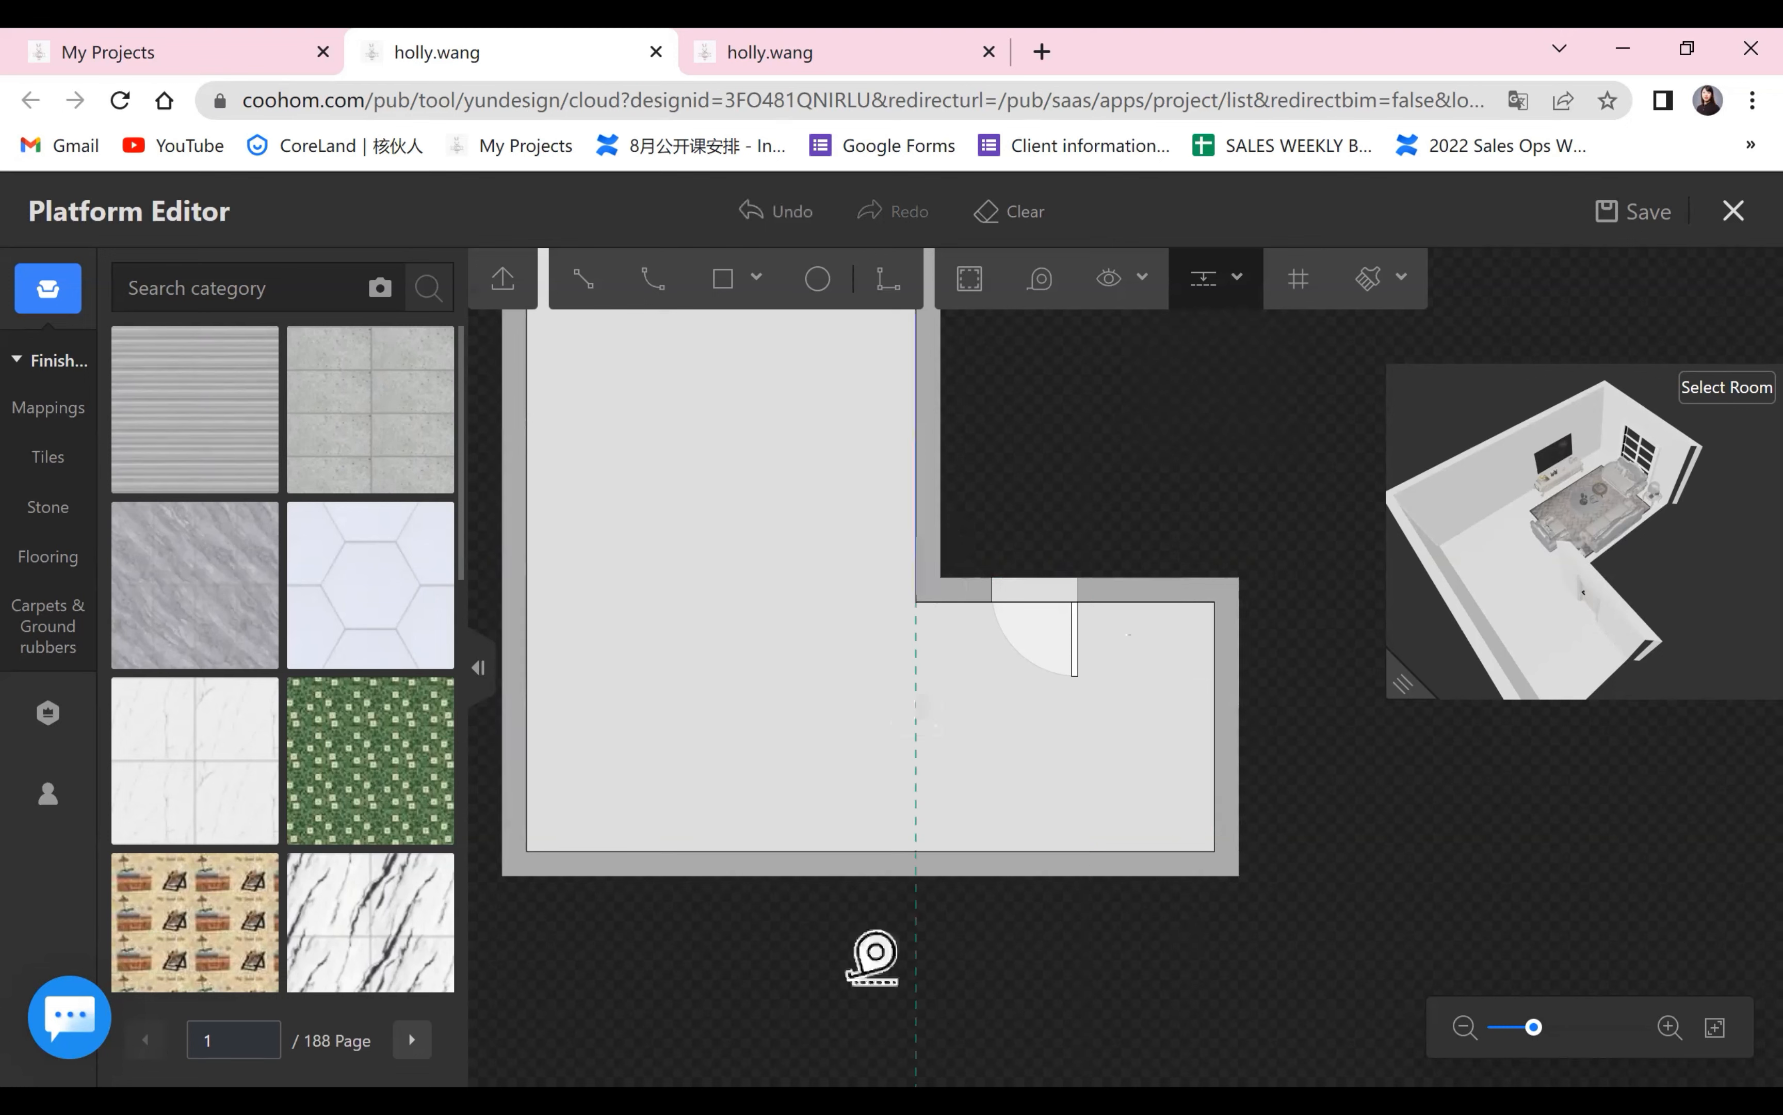
right_click(1506, 838)
Draw a straight line along the guide from the inner corner to the opposite wall, splitting off the entrance floor area.
scroll(1474, 848, "up", 1)
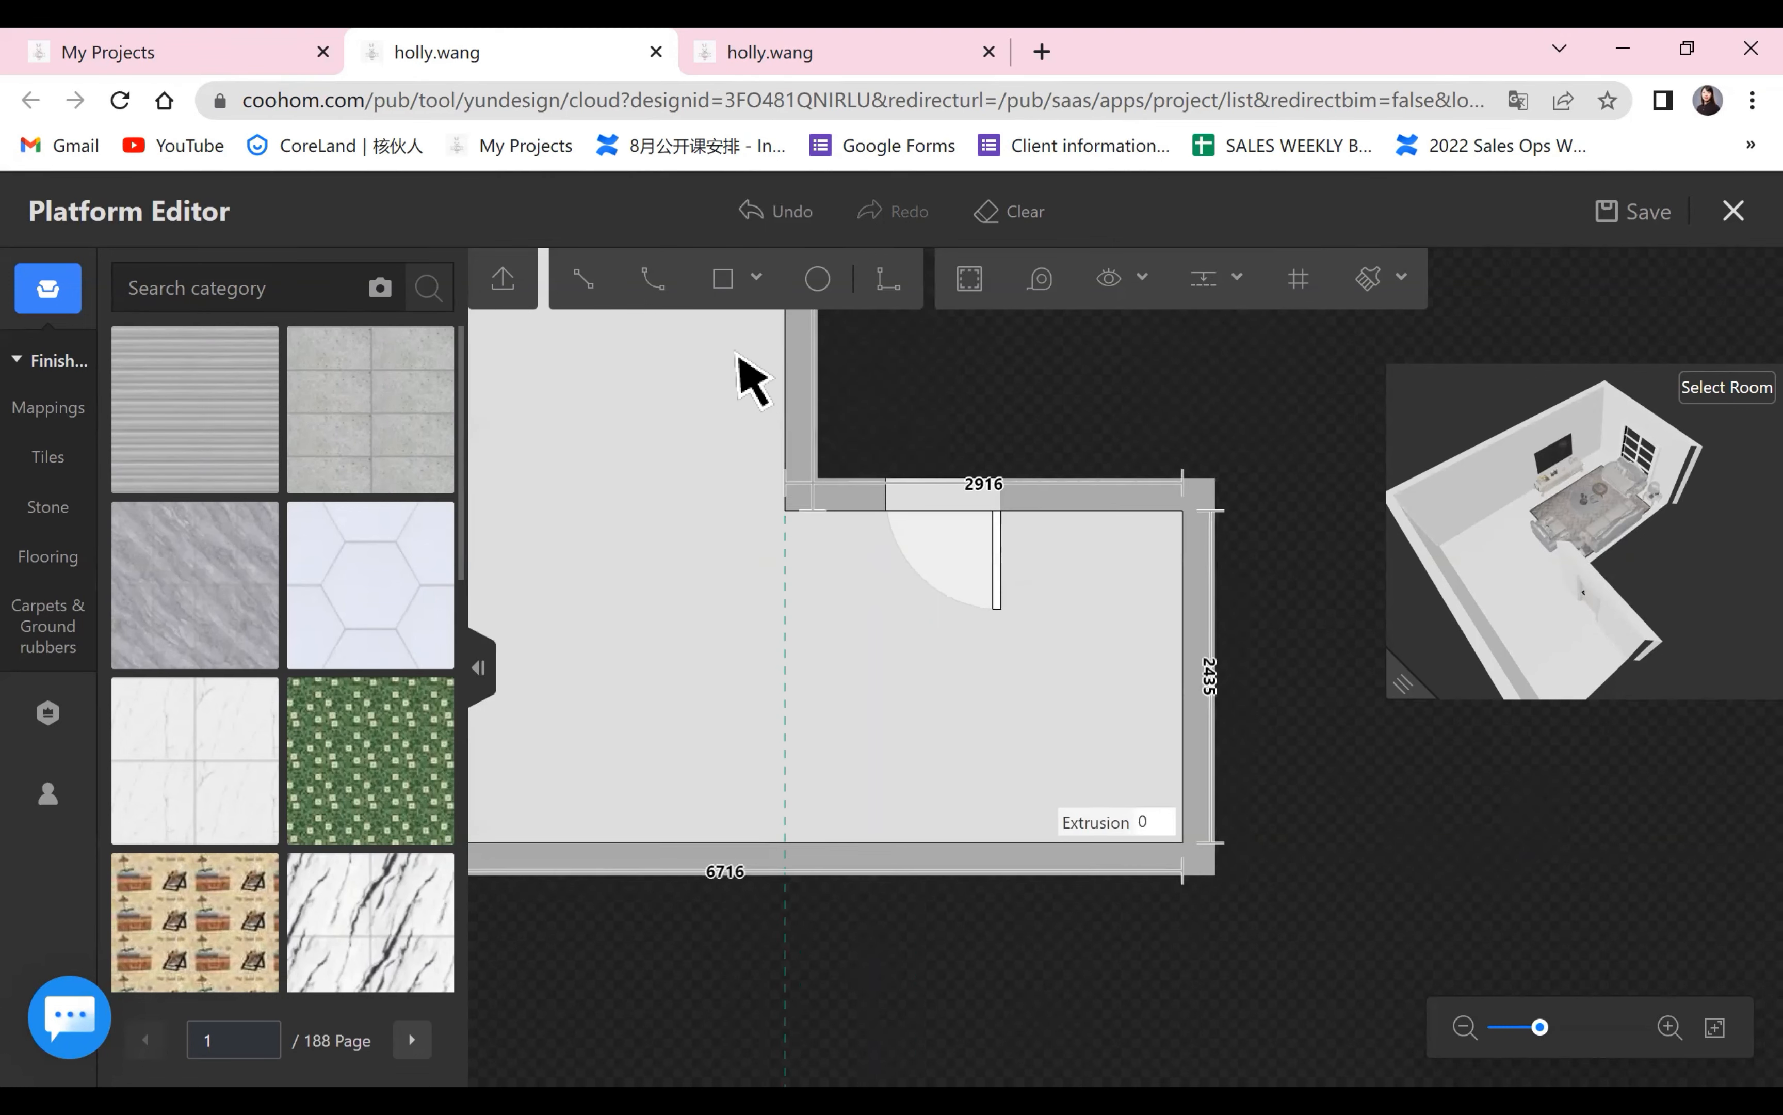
key("l")
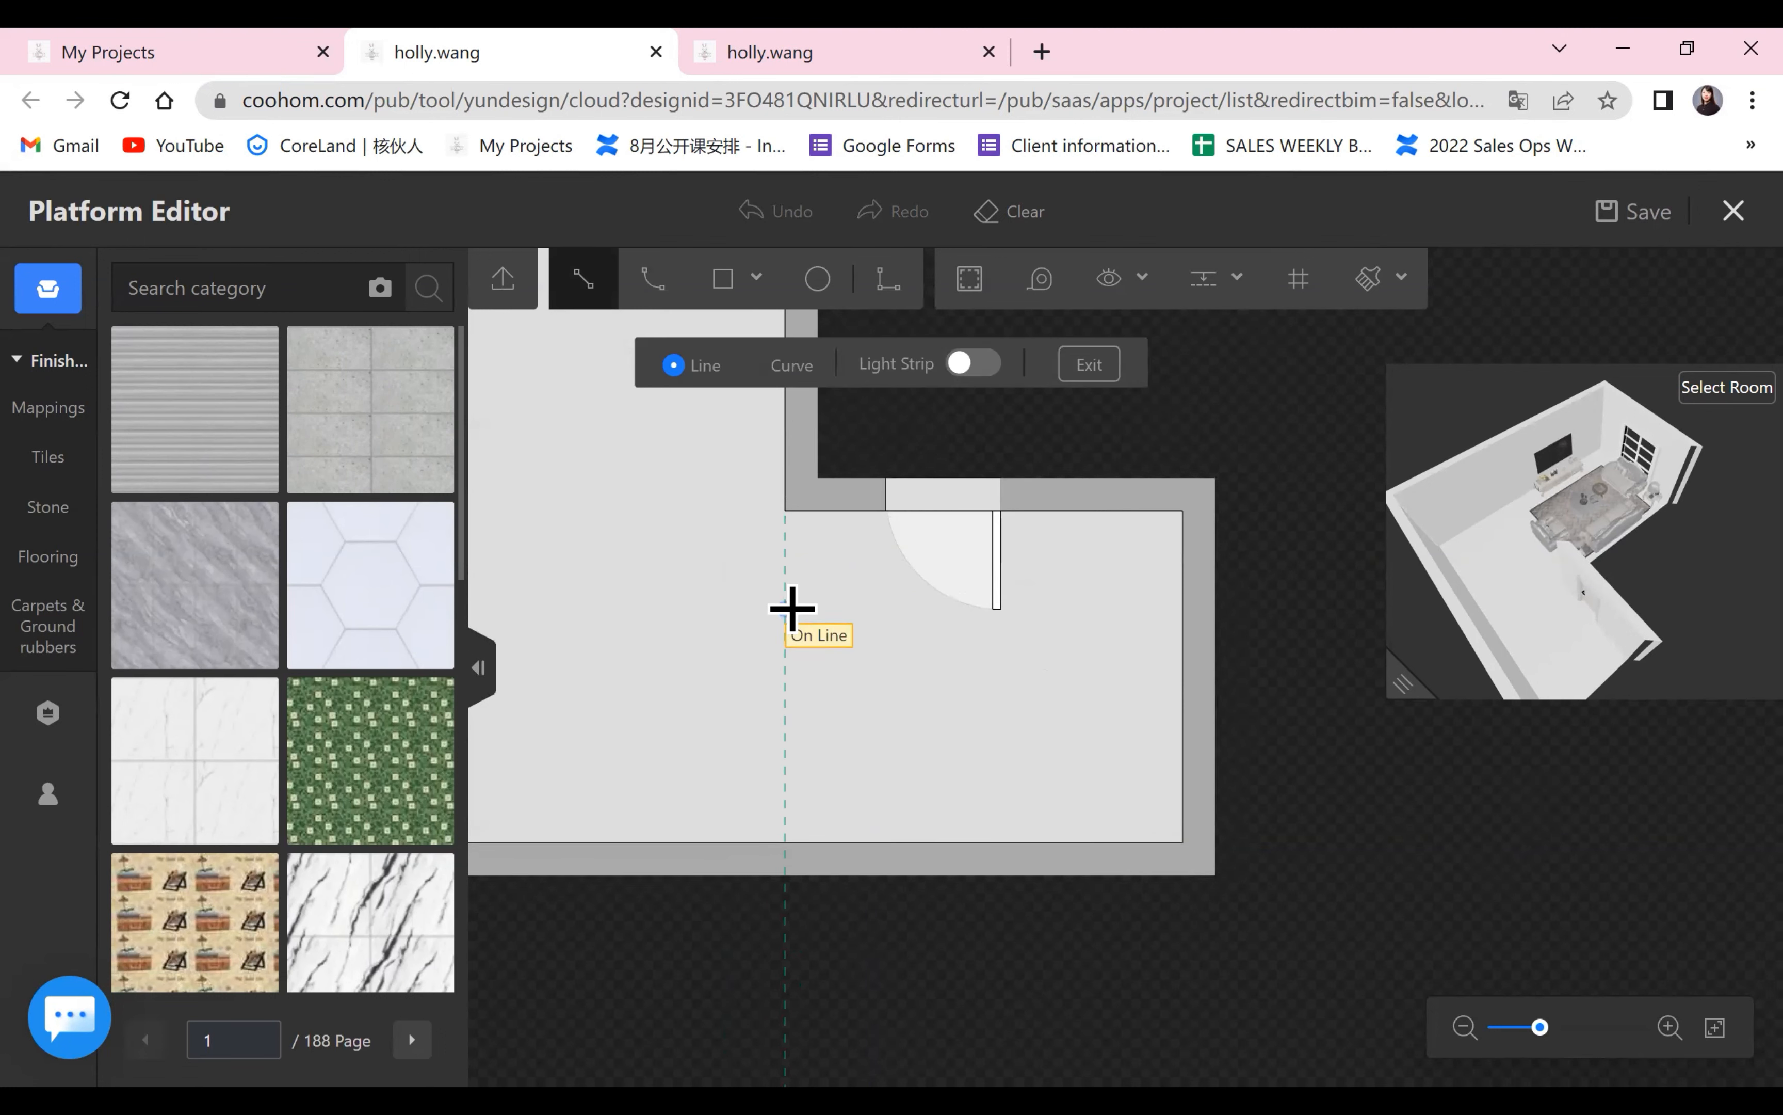
left_click(789, 511)
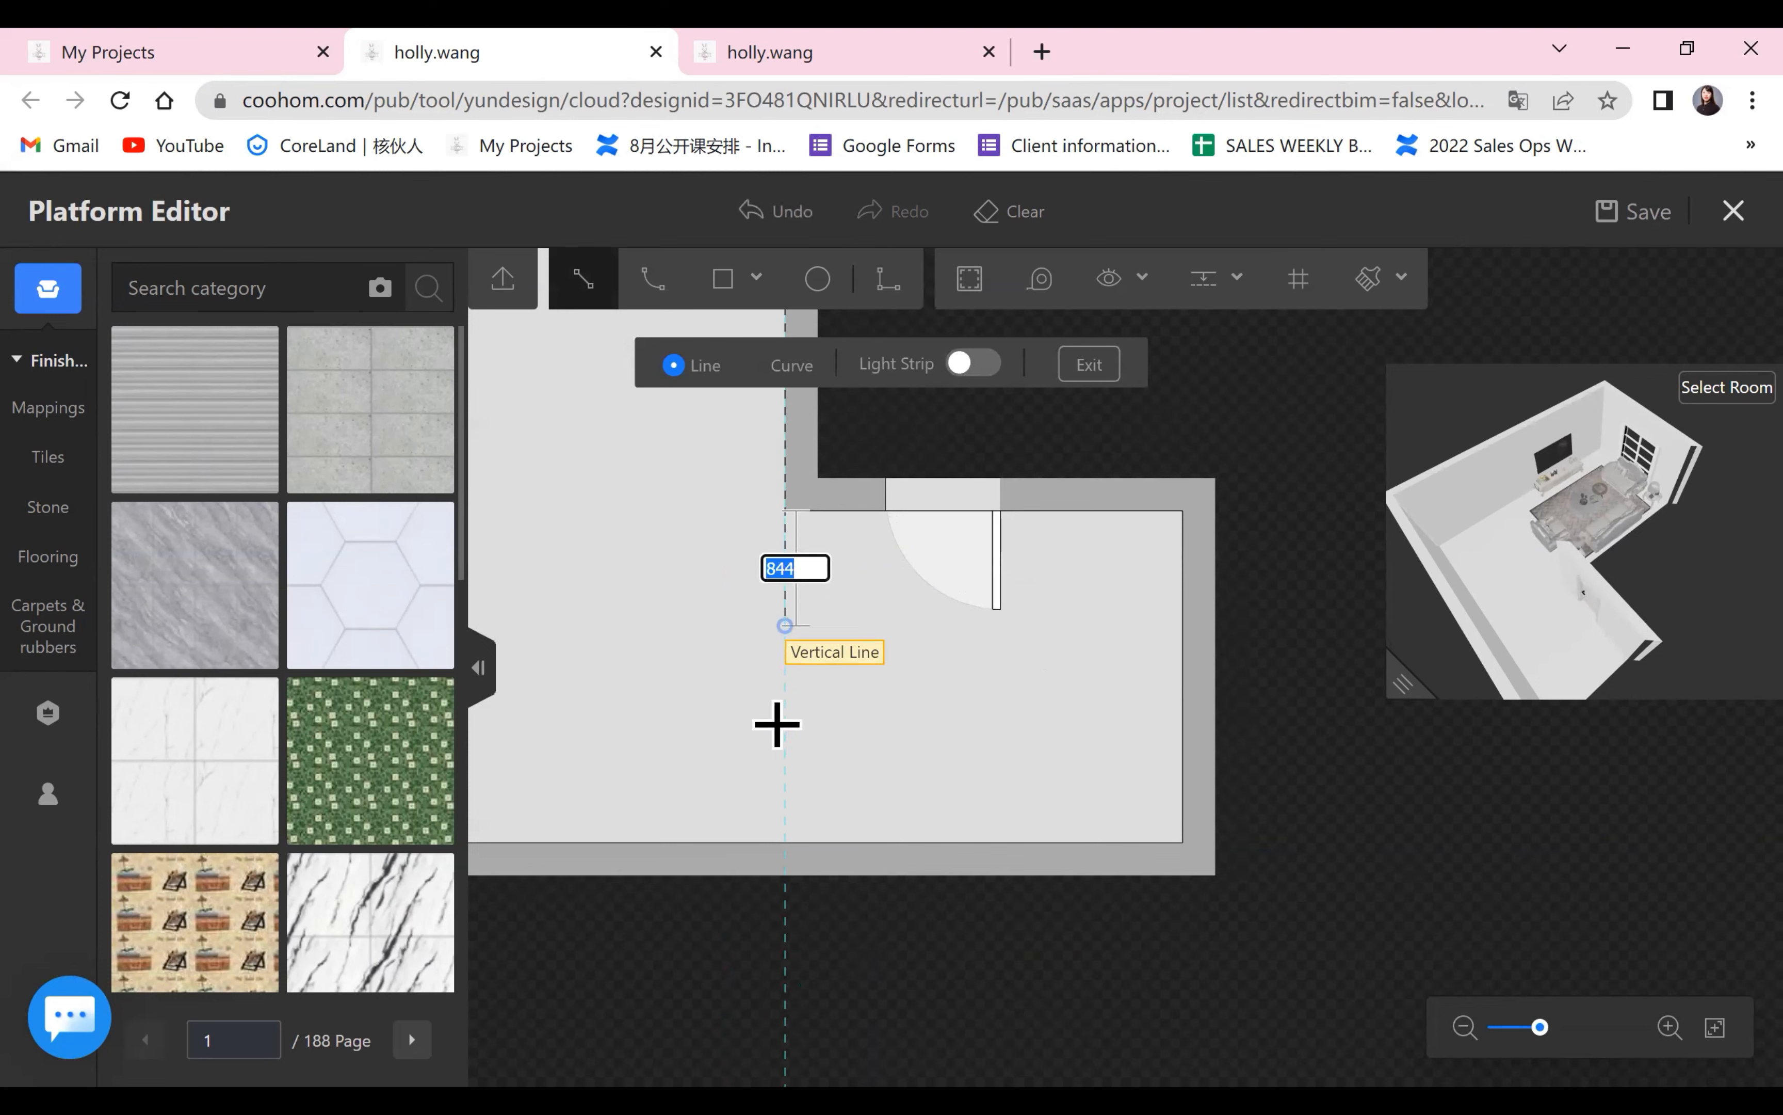
left_click(783, 842)
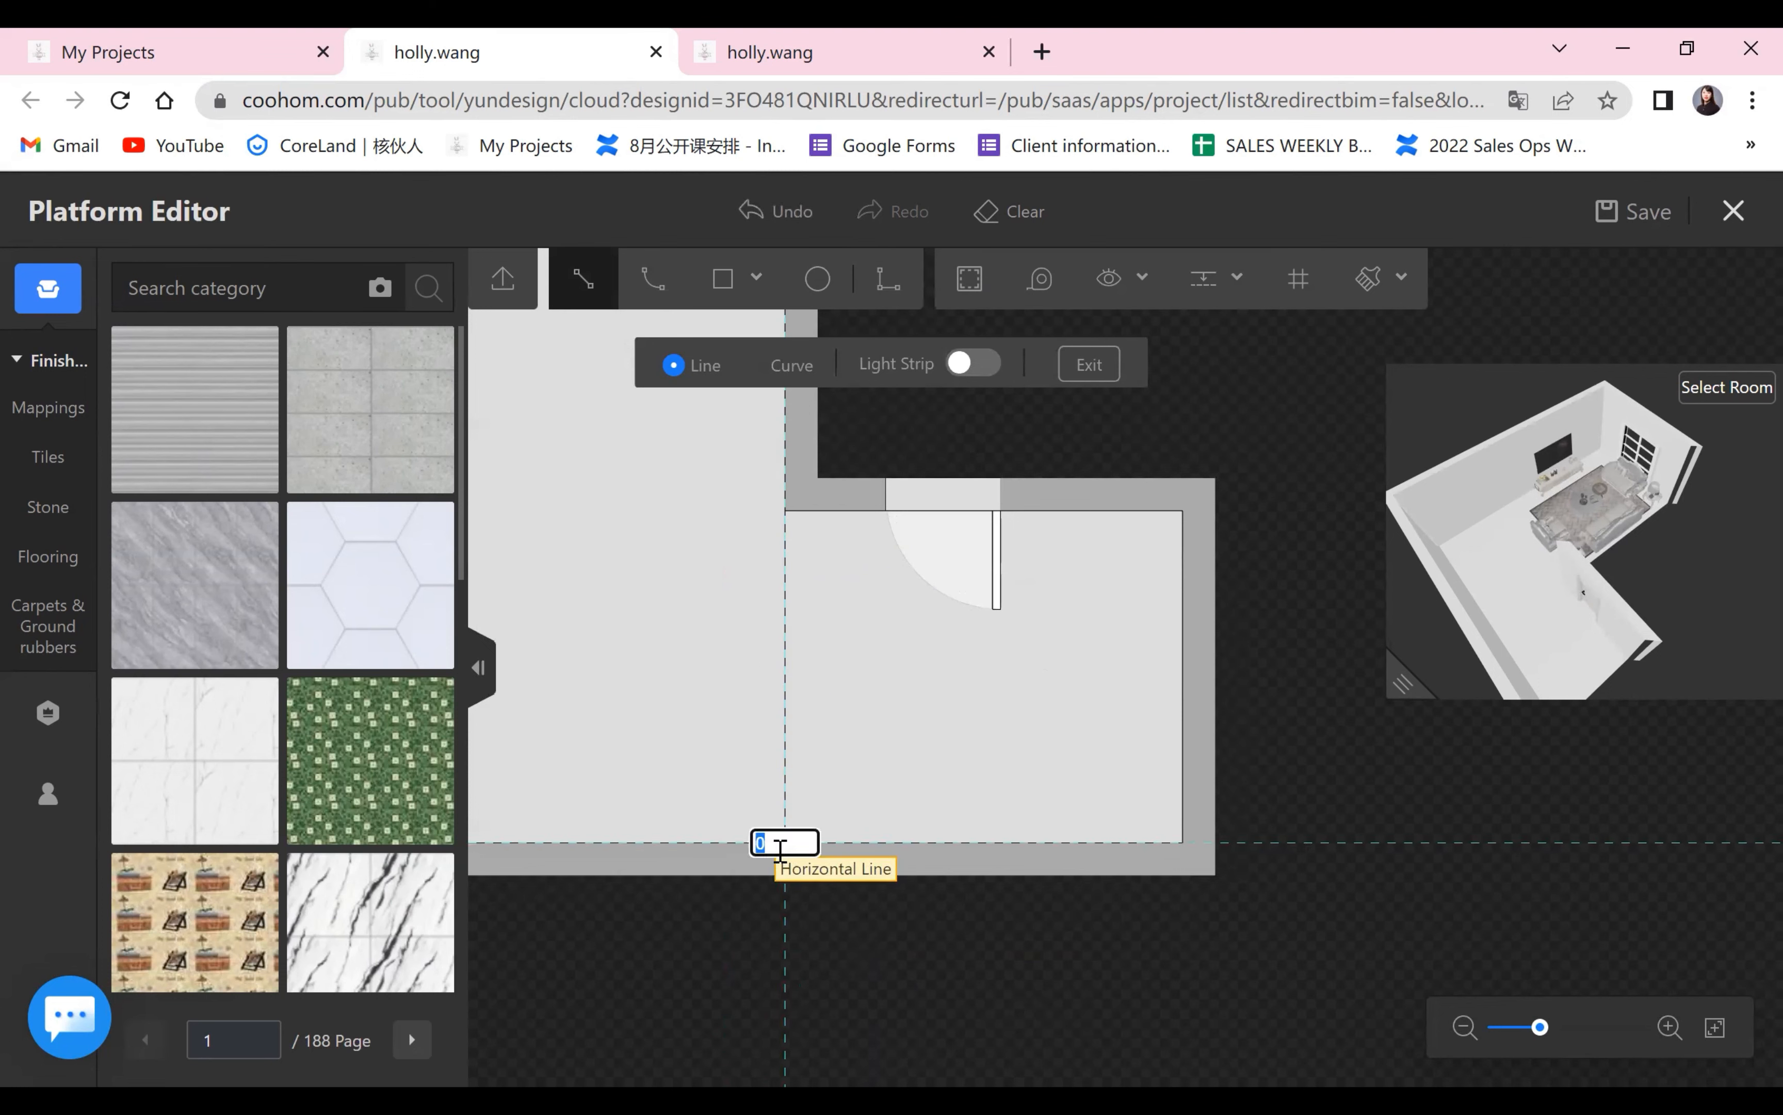
right_click(916, 1022)
right_click(916, 1022)
scroll(834, 792, "up", 3)
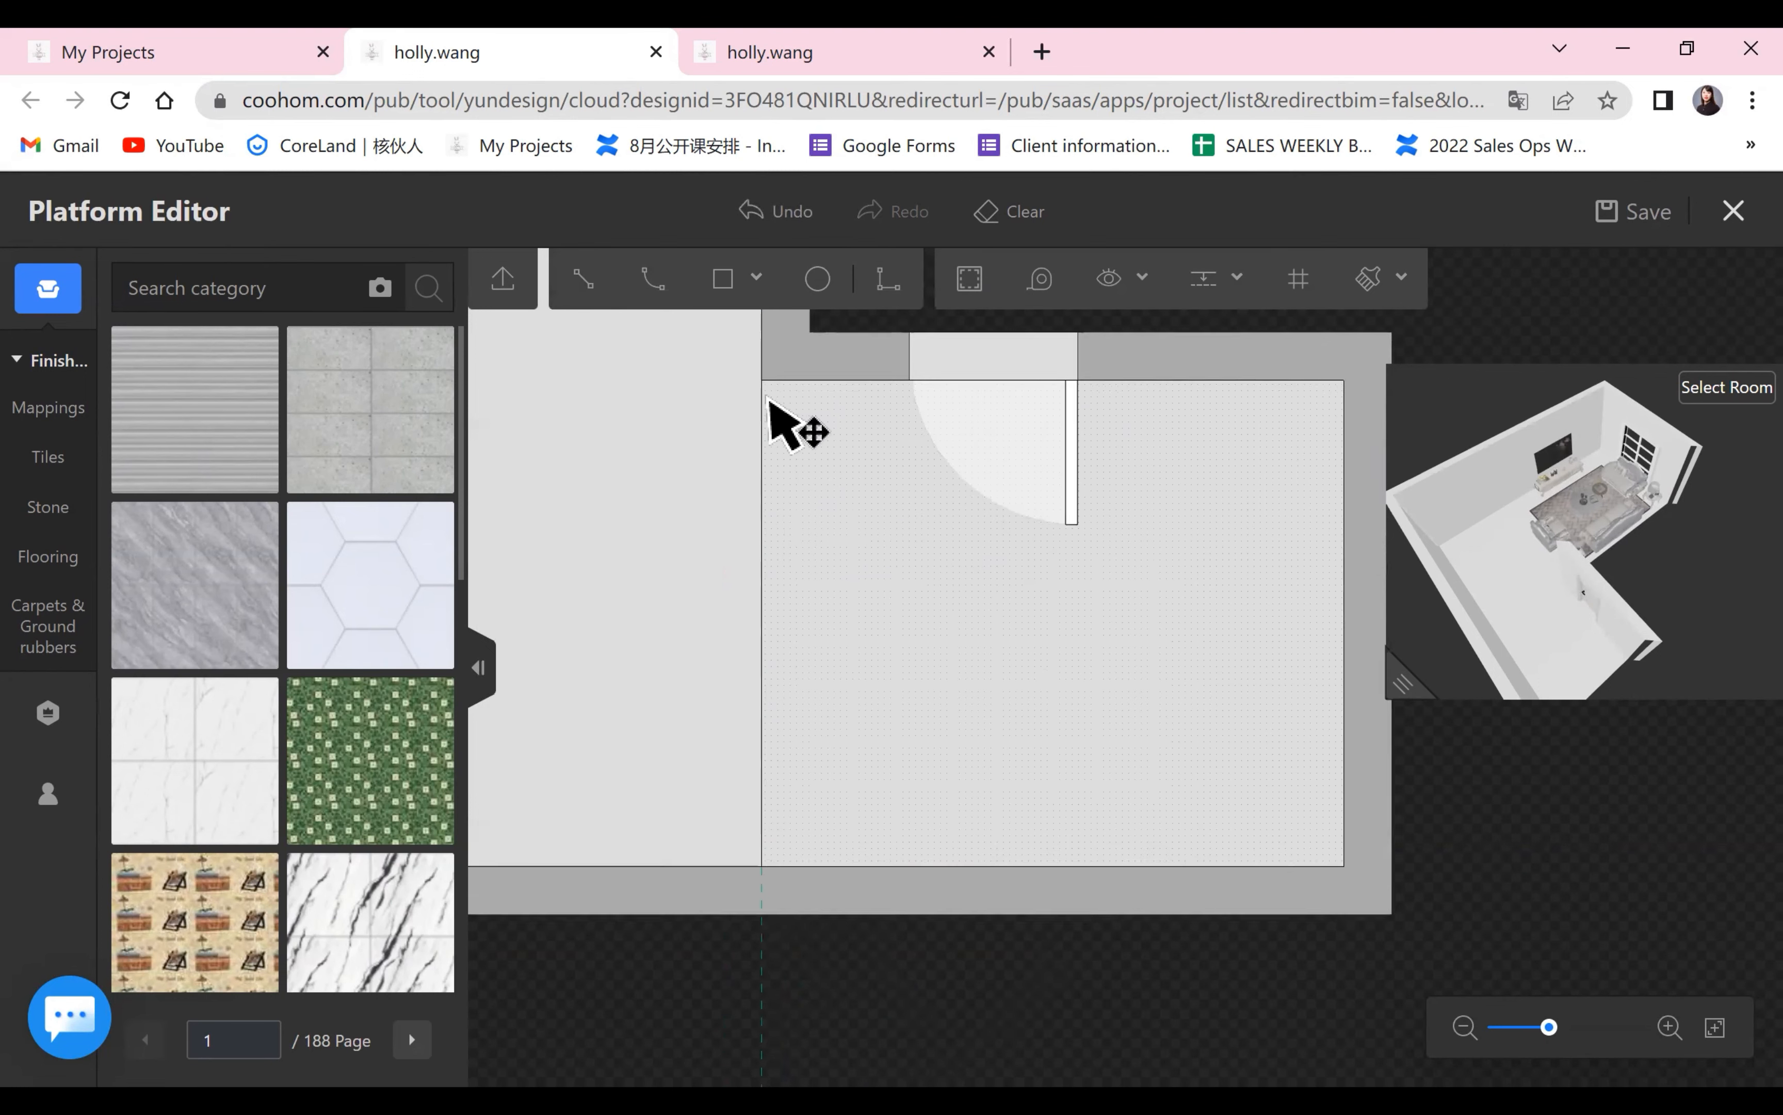
scroll(1253, 892, "down", 4)
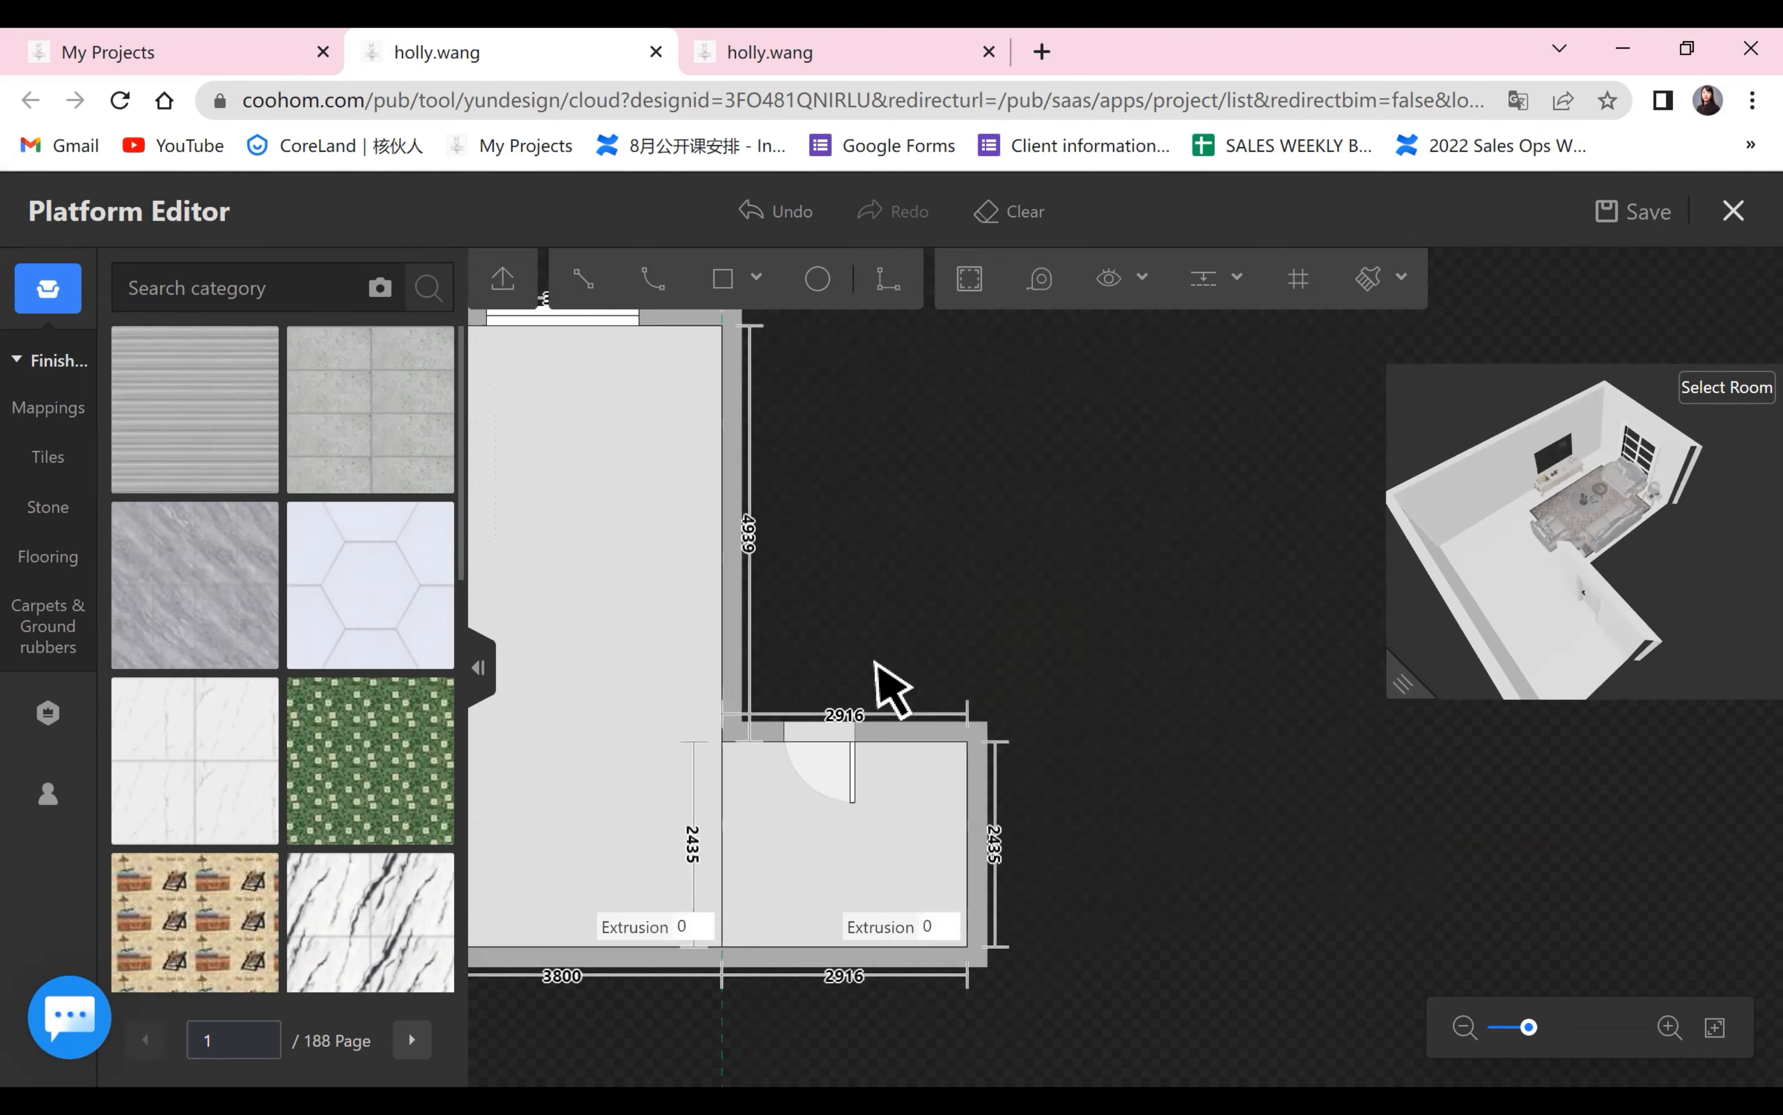
Show the floorings among the mapping materials.
left_click_drag(878, 665, 1211, 660)
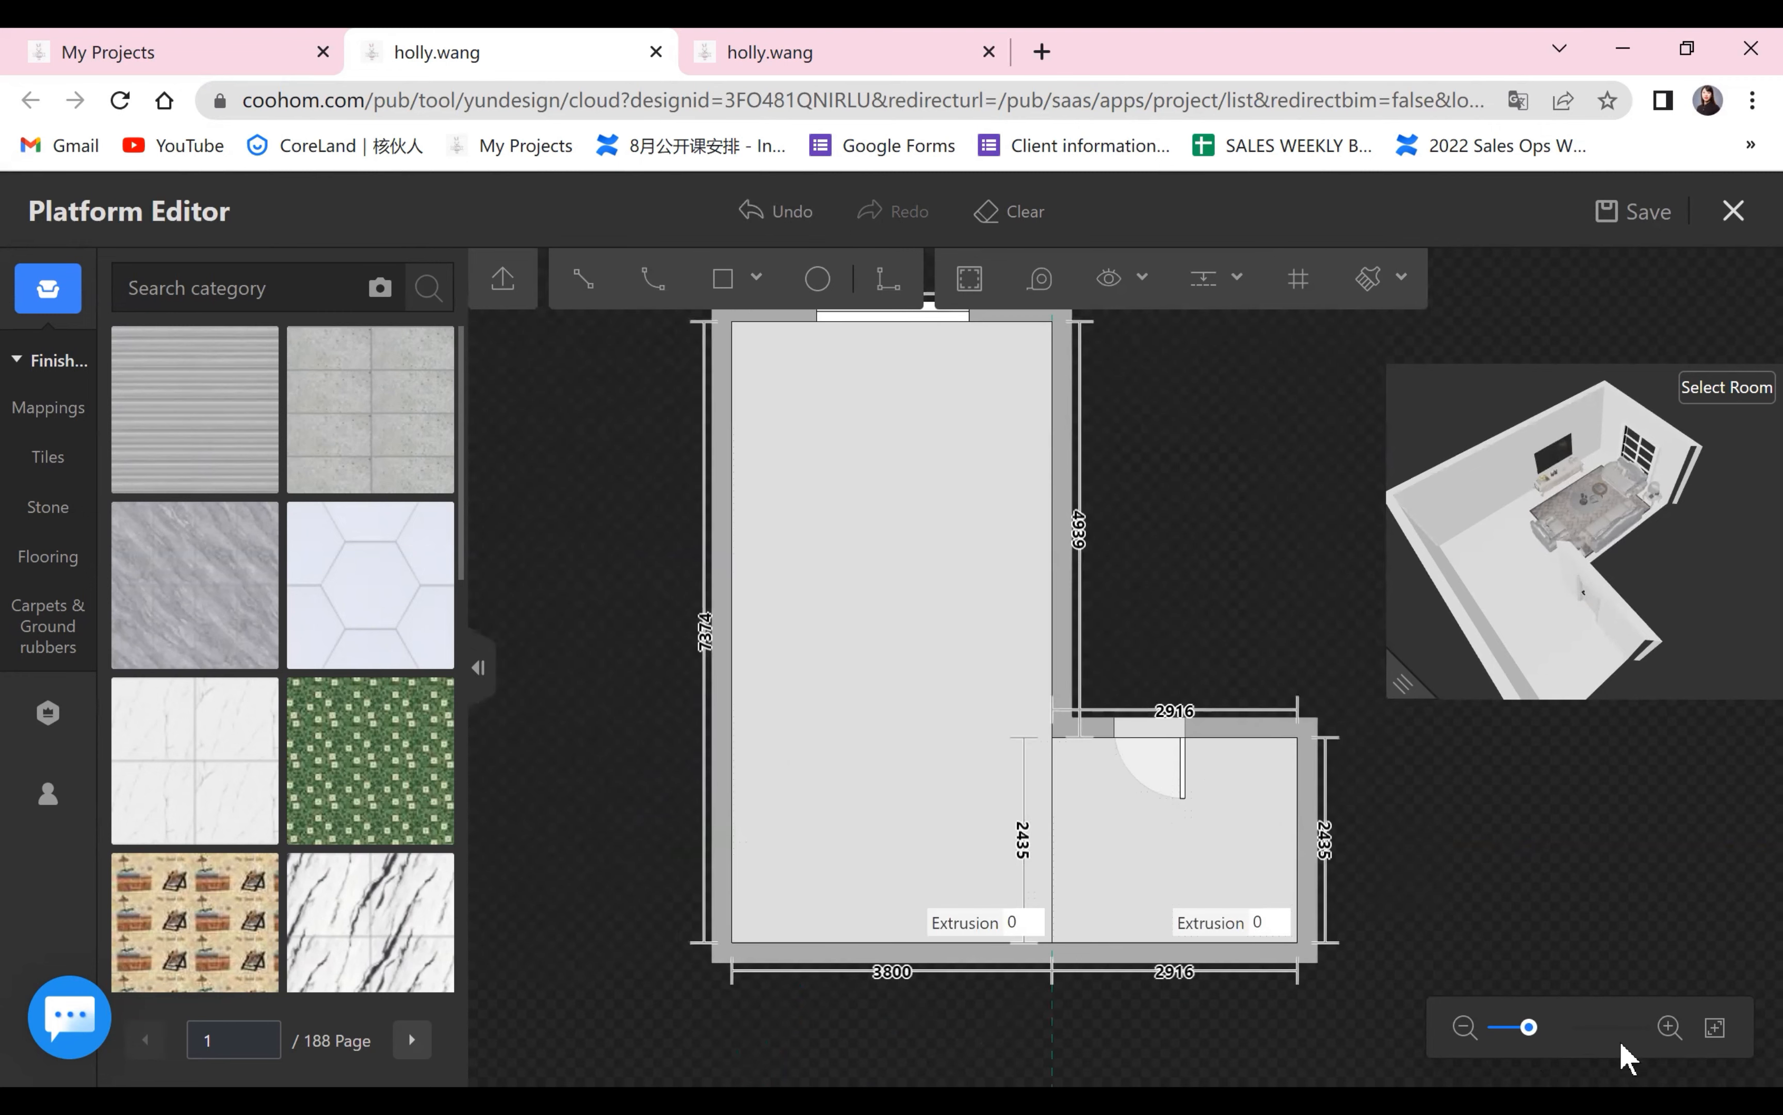
scroll(1446, 818, "down", 2)
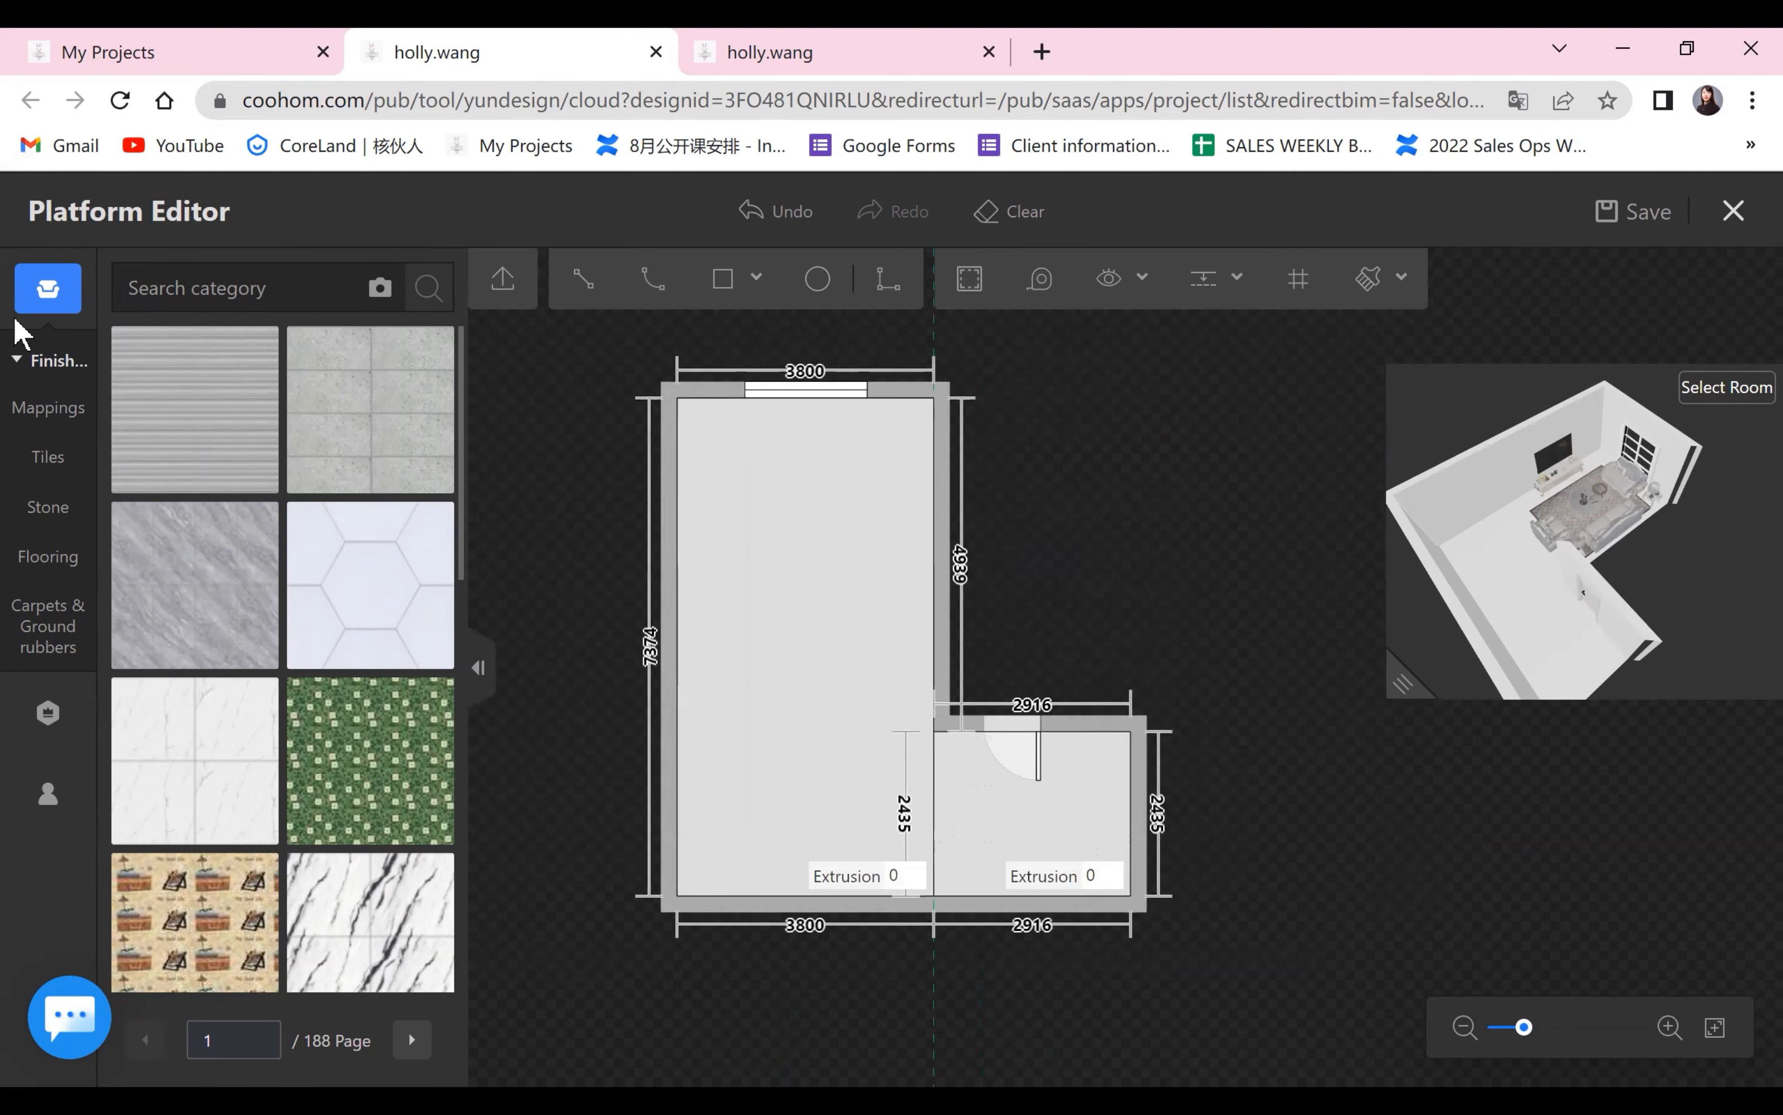
left_click(52, 415)
left_click(47, 413)
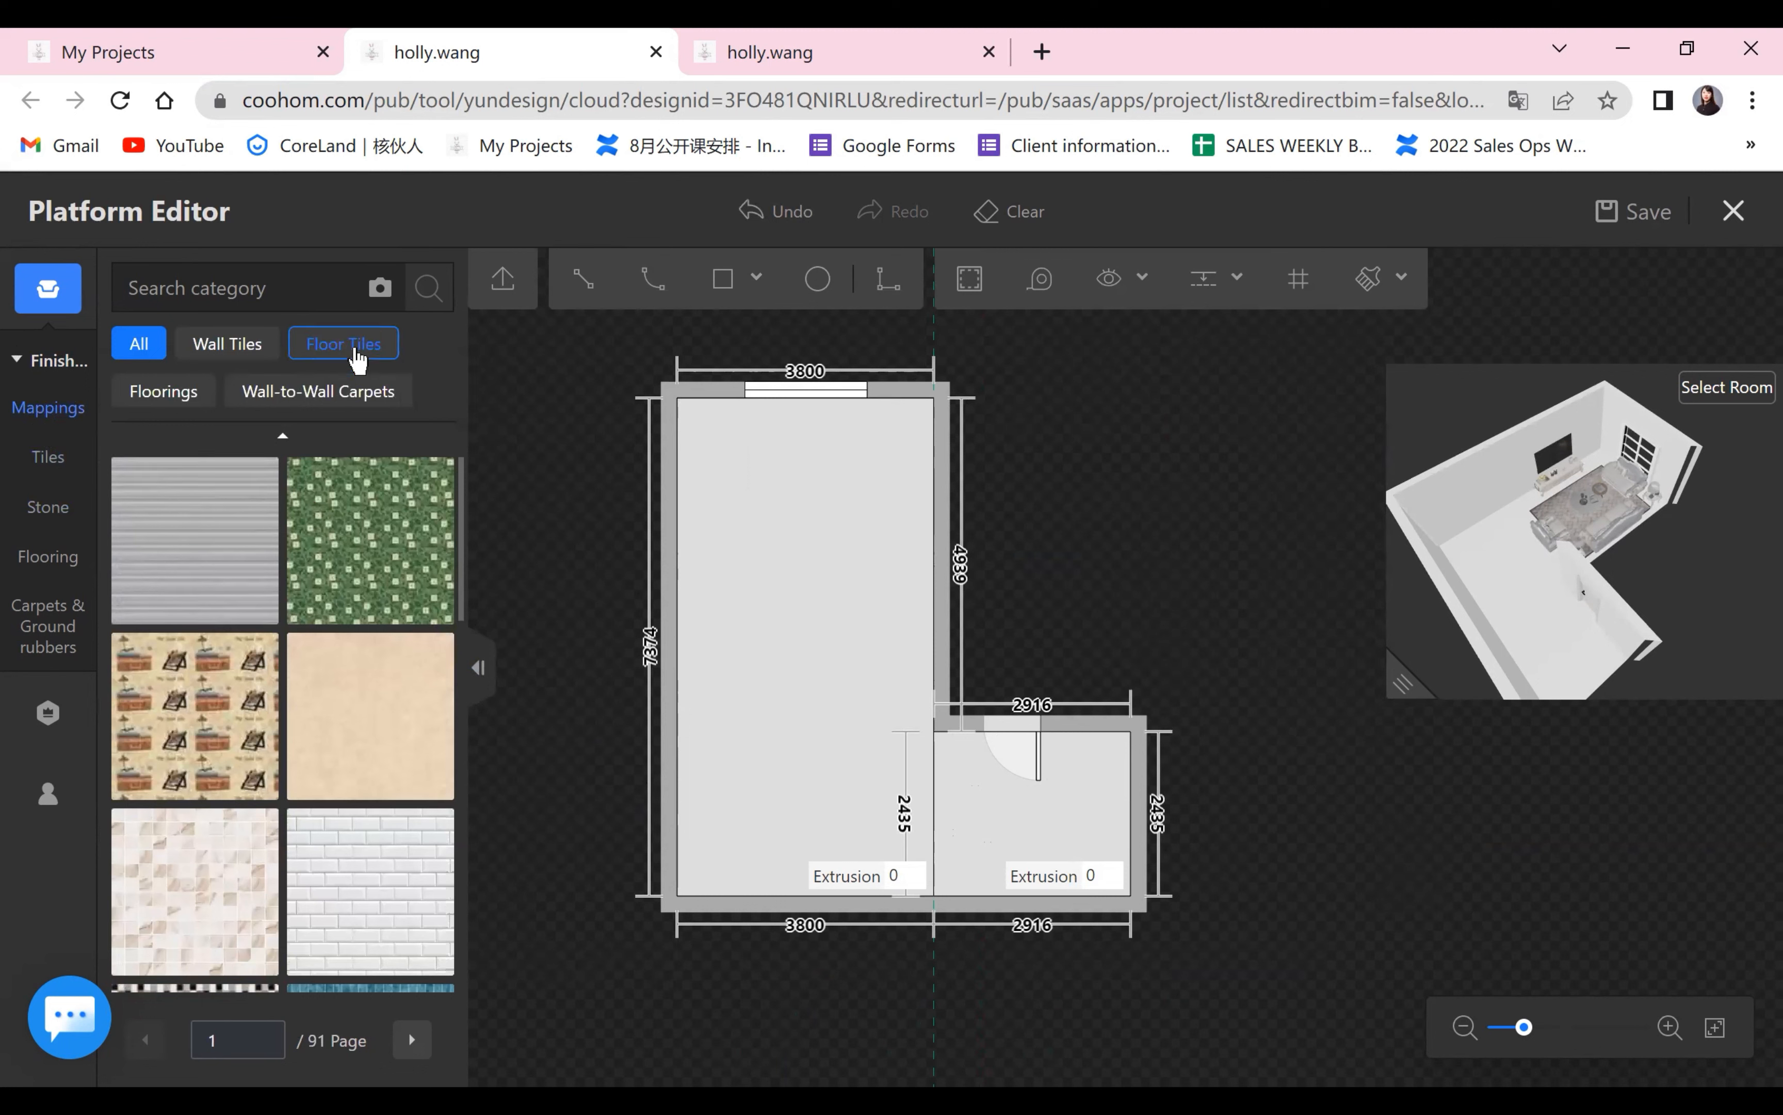
left_click(164, 391)
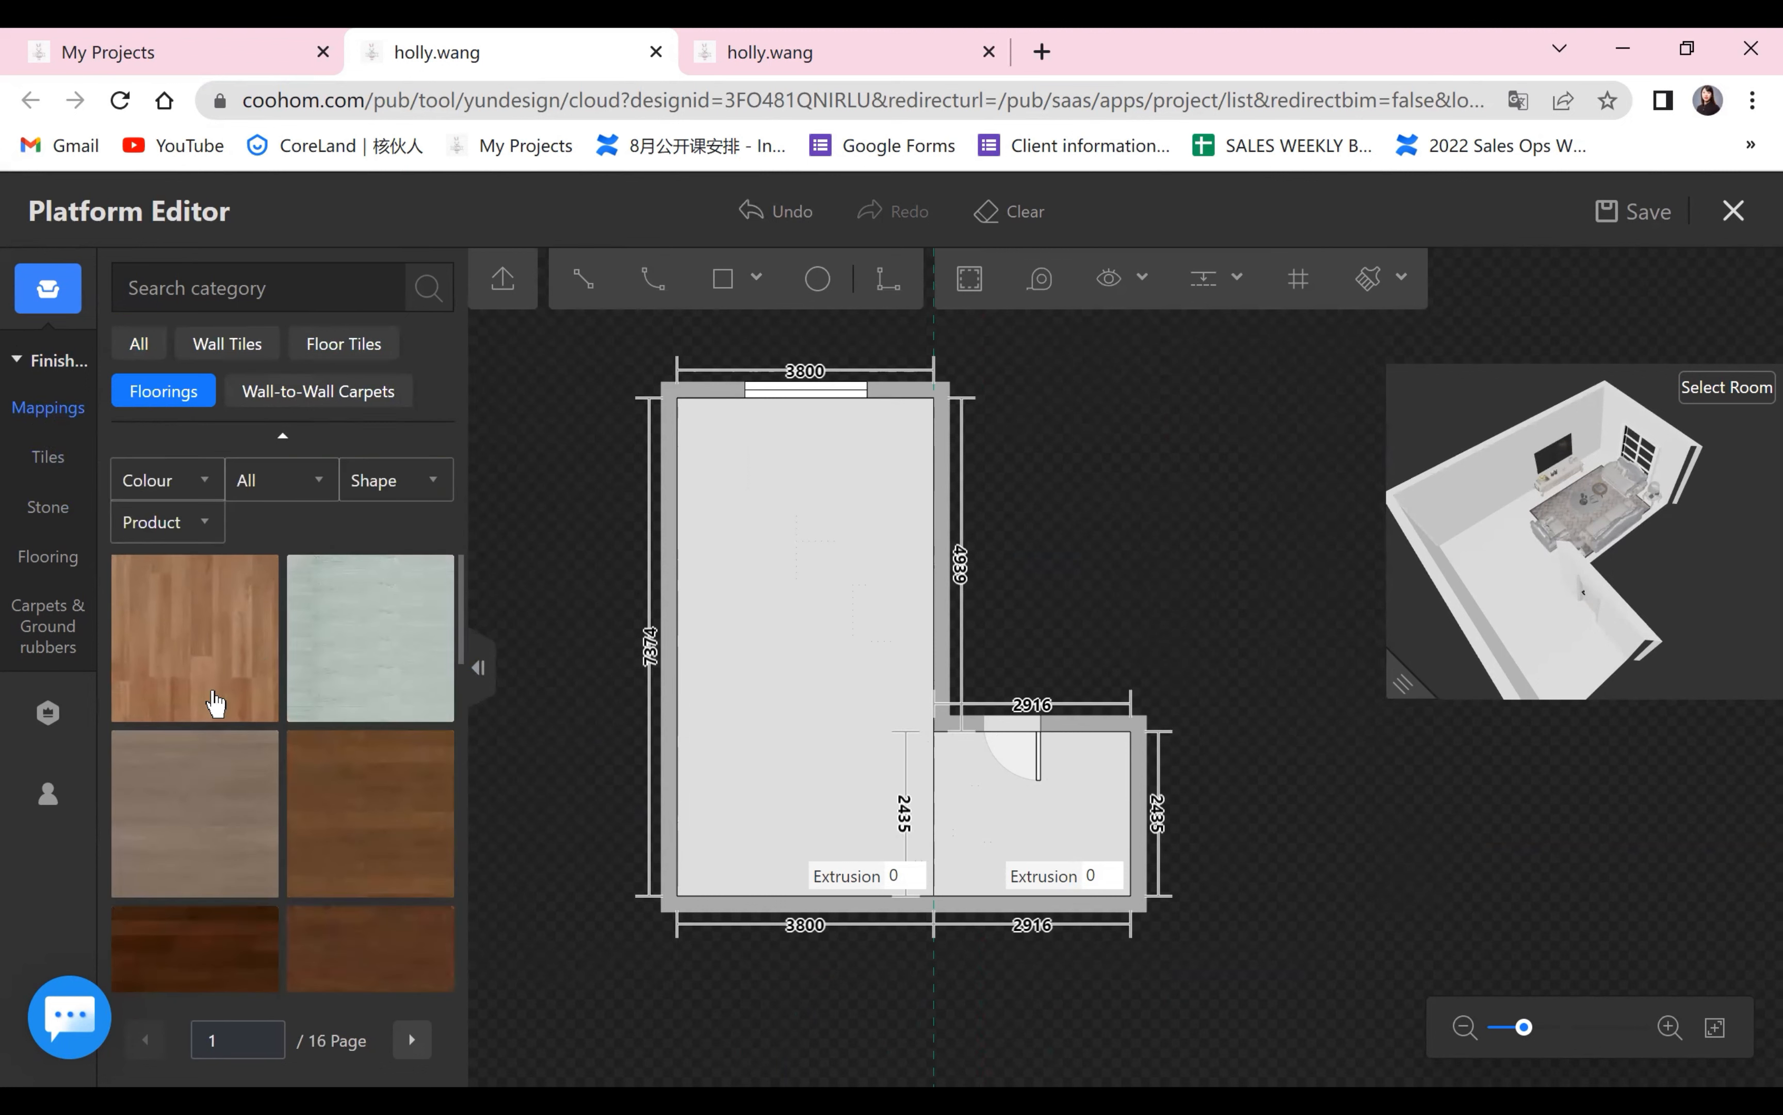
Pick a medium-brown wood flooring and lay it on the large floor area.
scroll(215, 704, "down", 1)
scroll(222, 719, "down", 5)
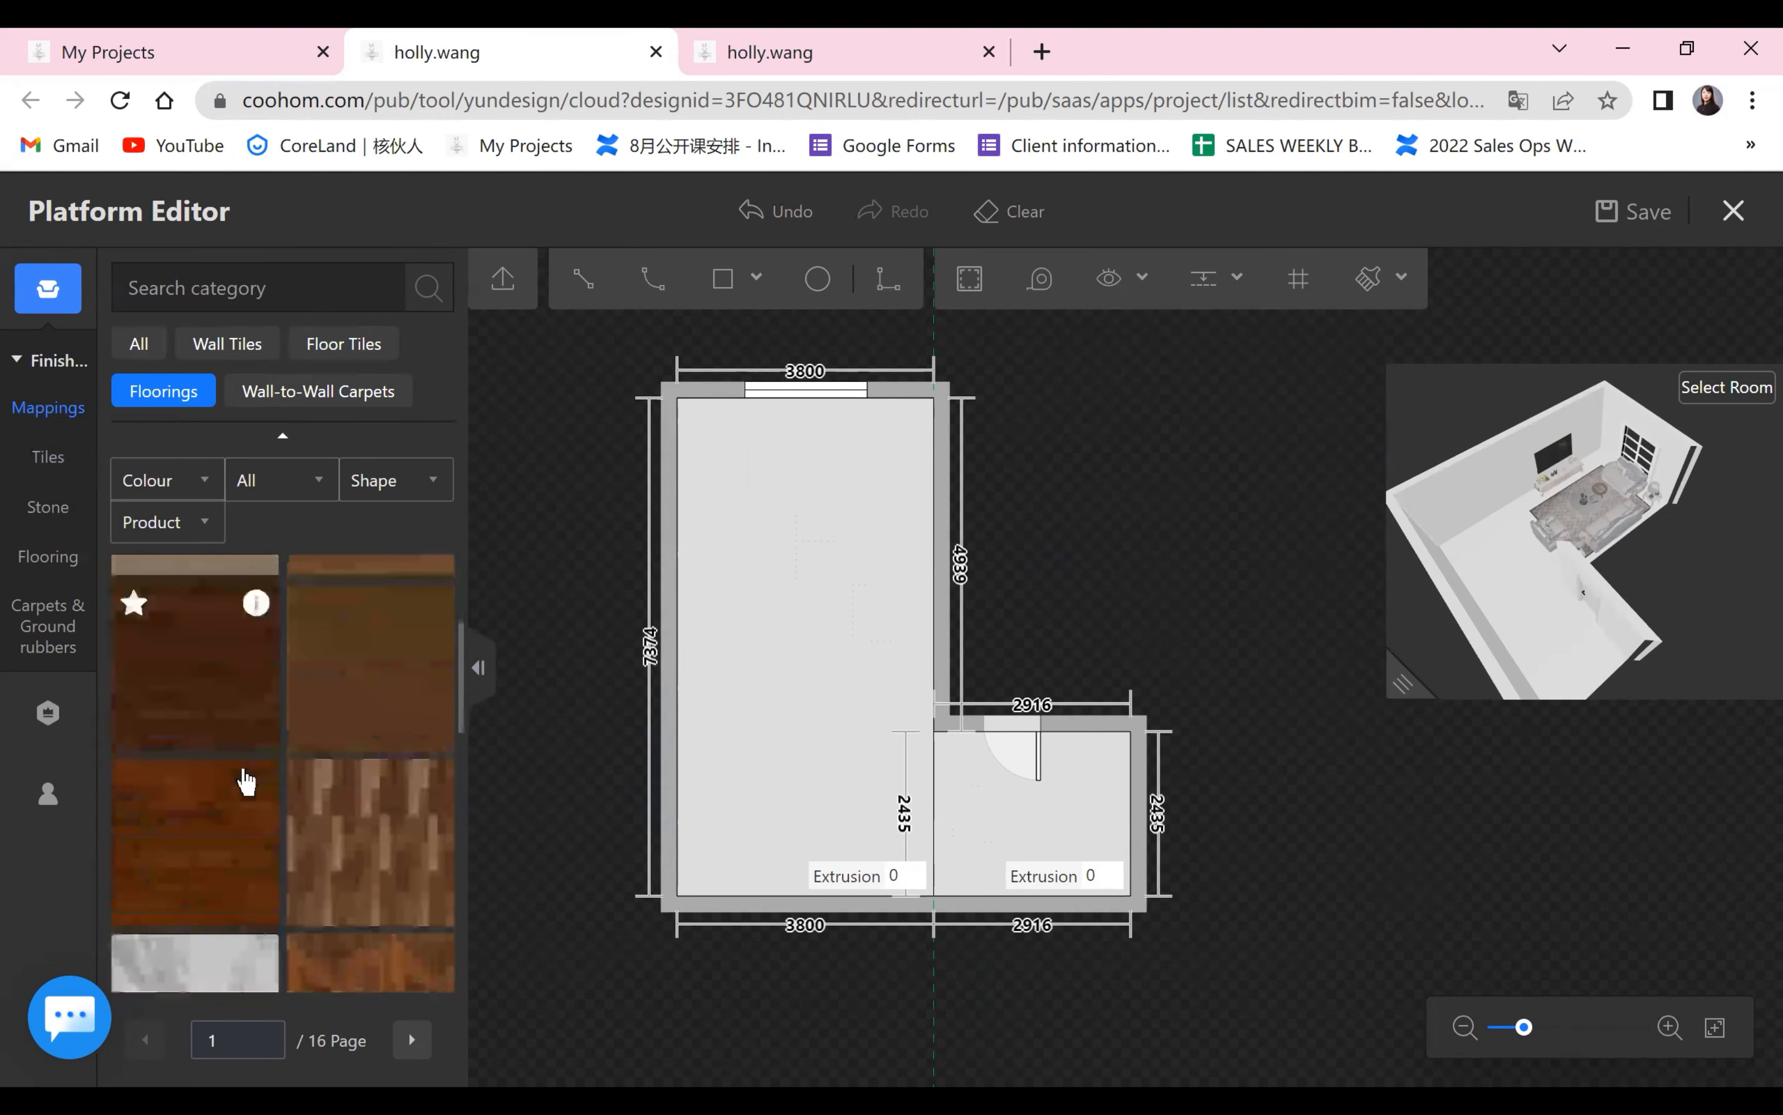
scroll(247, 776, "up", 5)
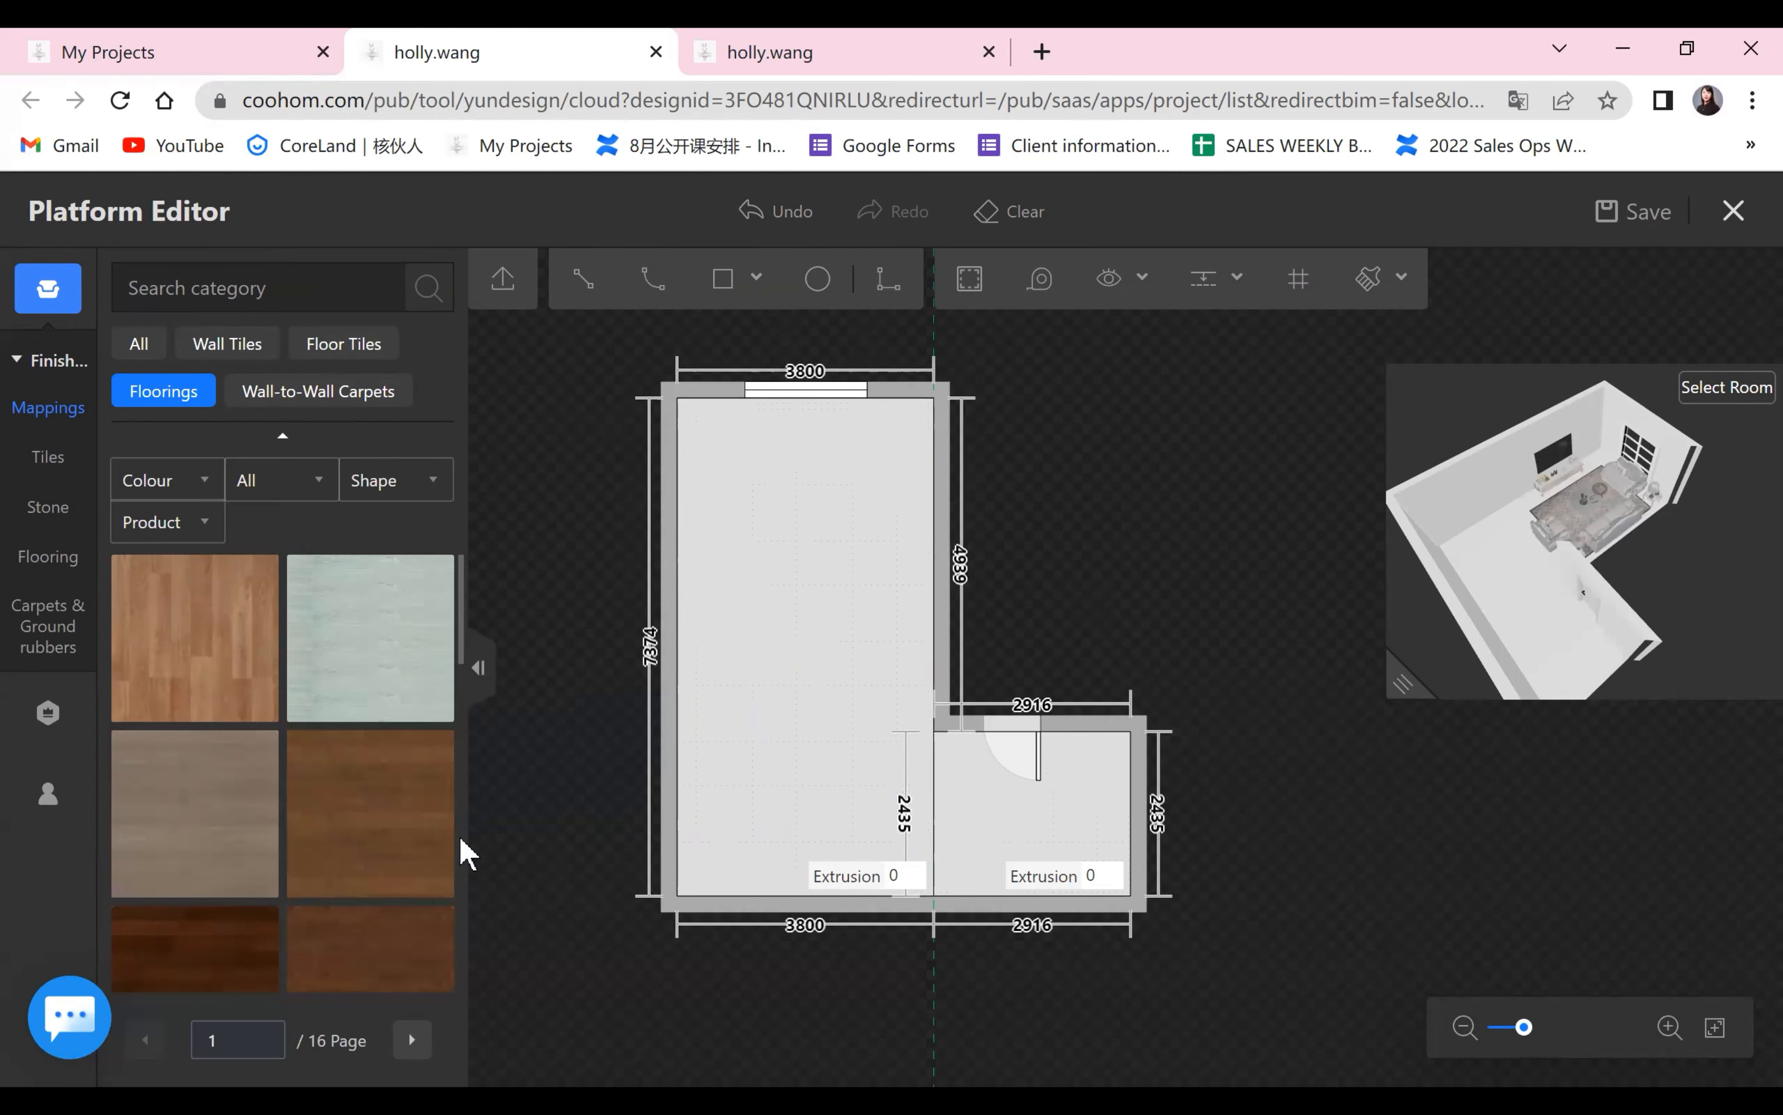
scroll(333, 830, "down", 6)
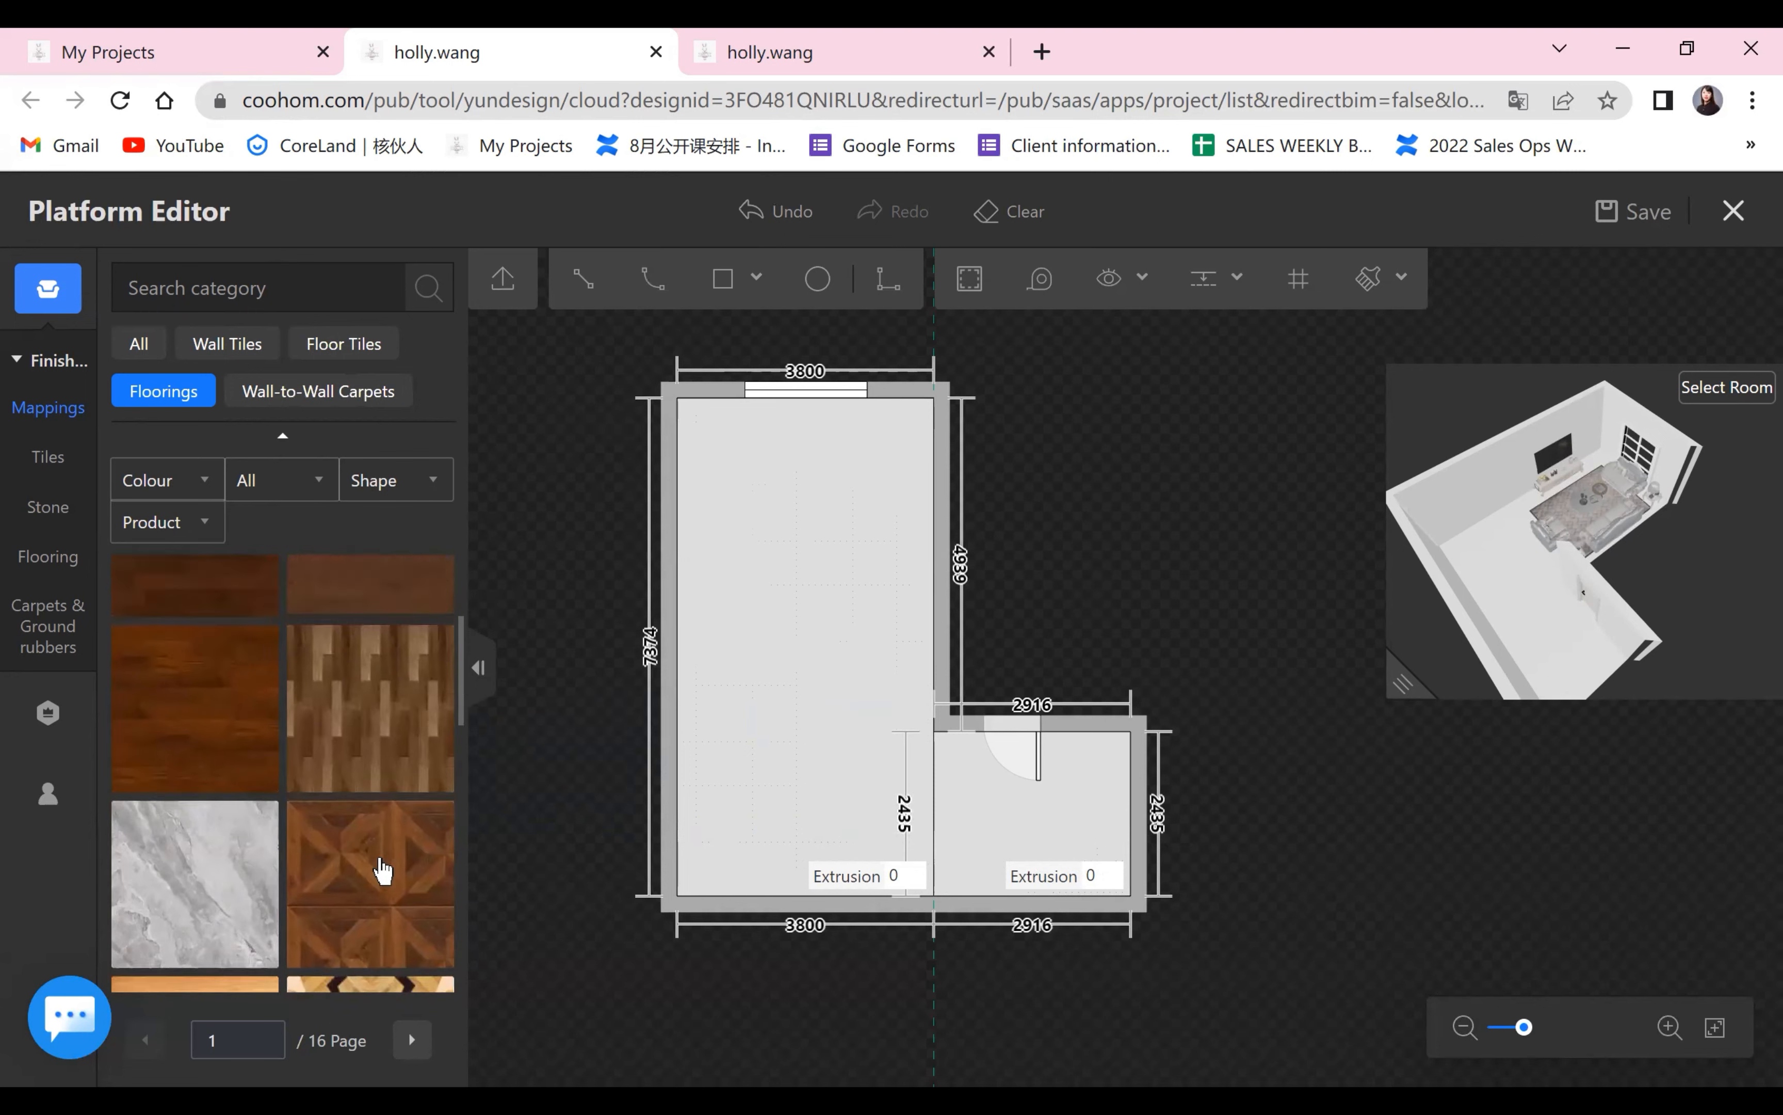
scroll(342, 862, "down", 5)
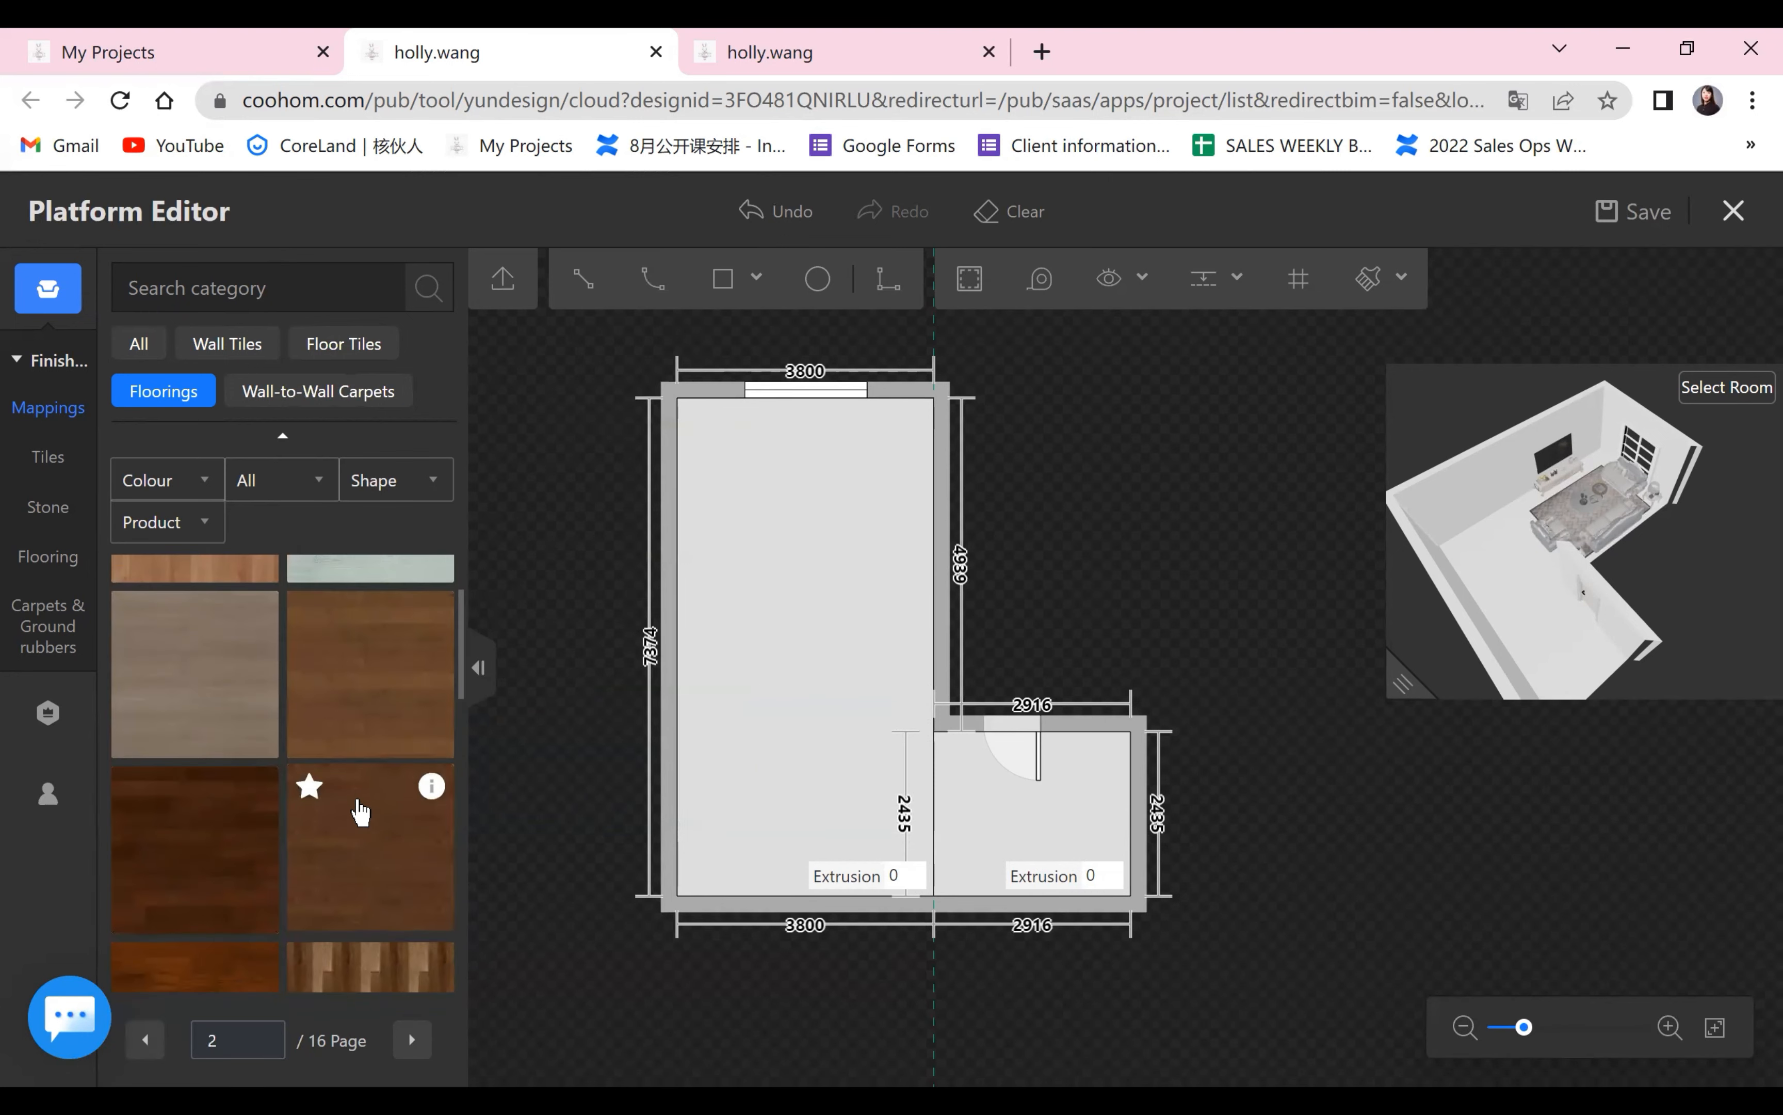
left_click(377, 776)
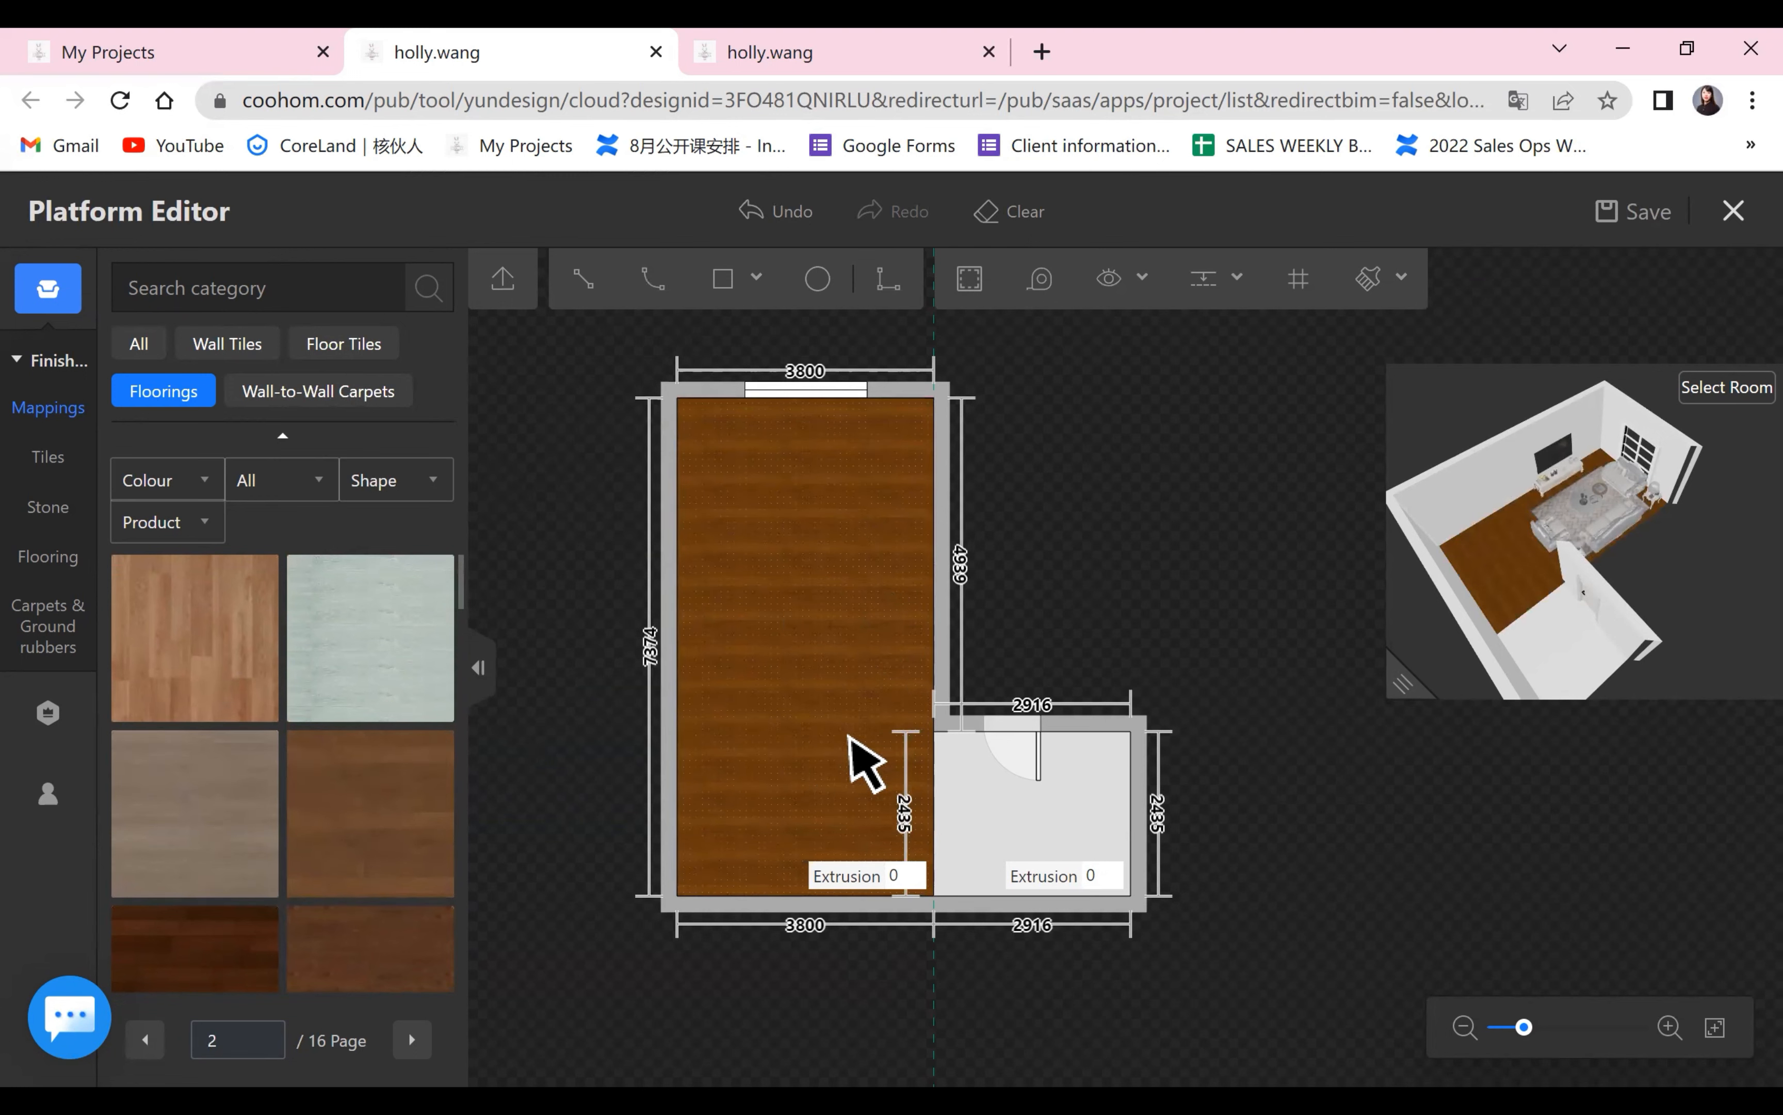
Replace the finish of the large floor area with a darker brown wood flooring.
scroll(409, 829, "down", 1)
scroll(409, 829, "up", 1)
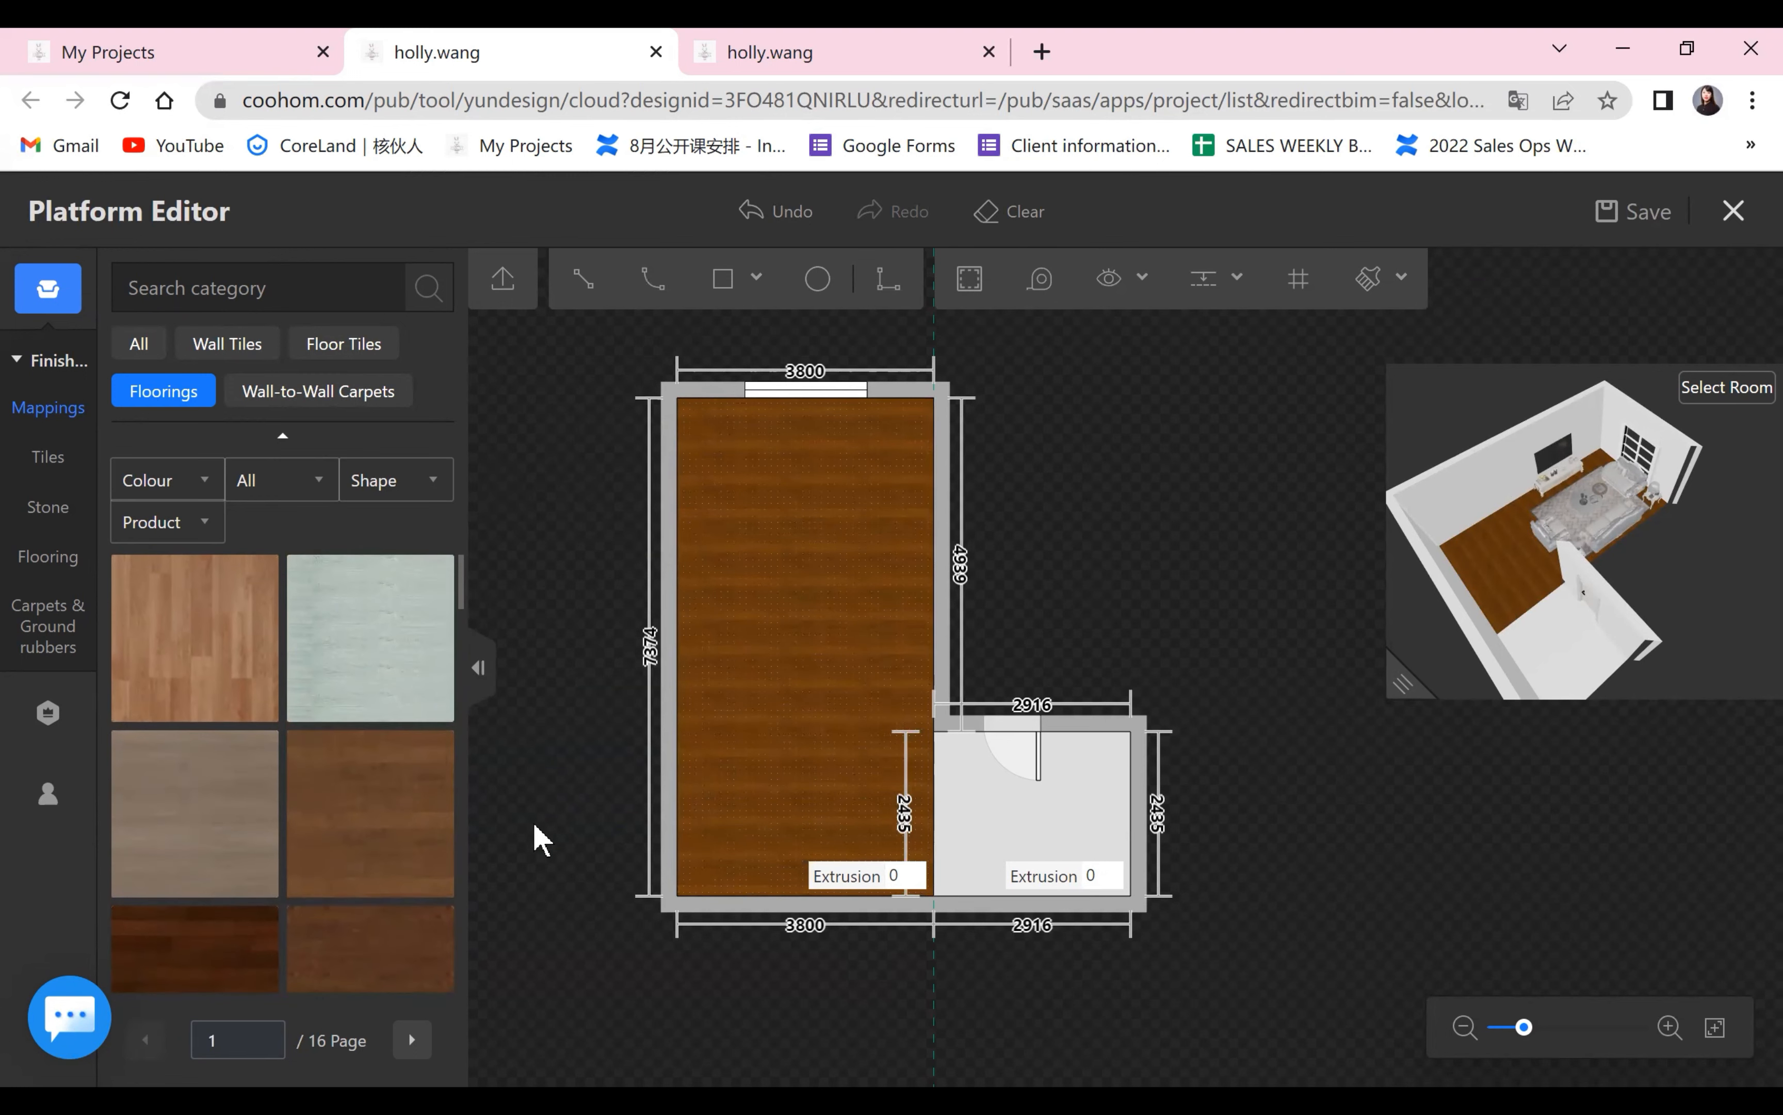
scroll(556, 807, "down", 3)
scroll(991, 749, "up", 3)
left_click_drag(1076, 785, 1288, 778)
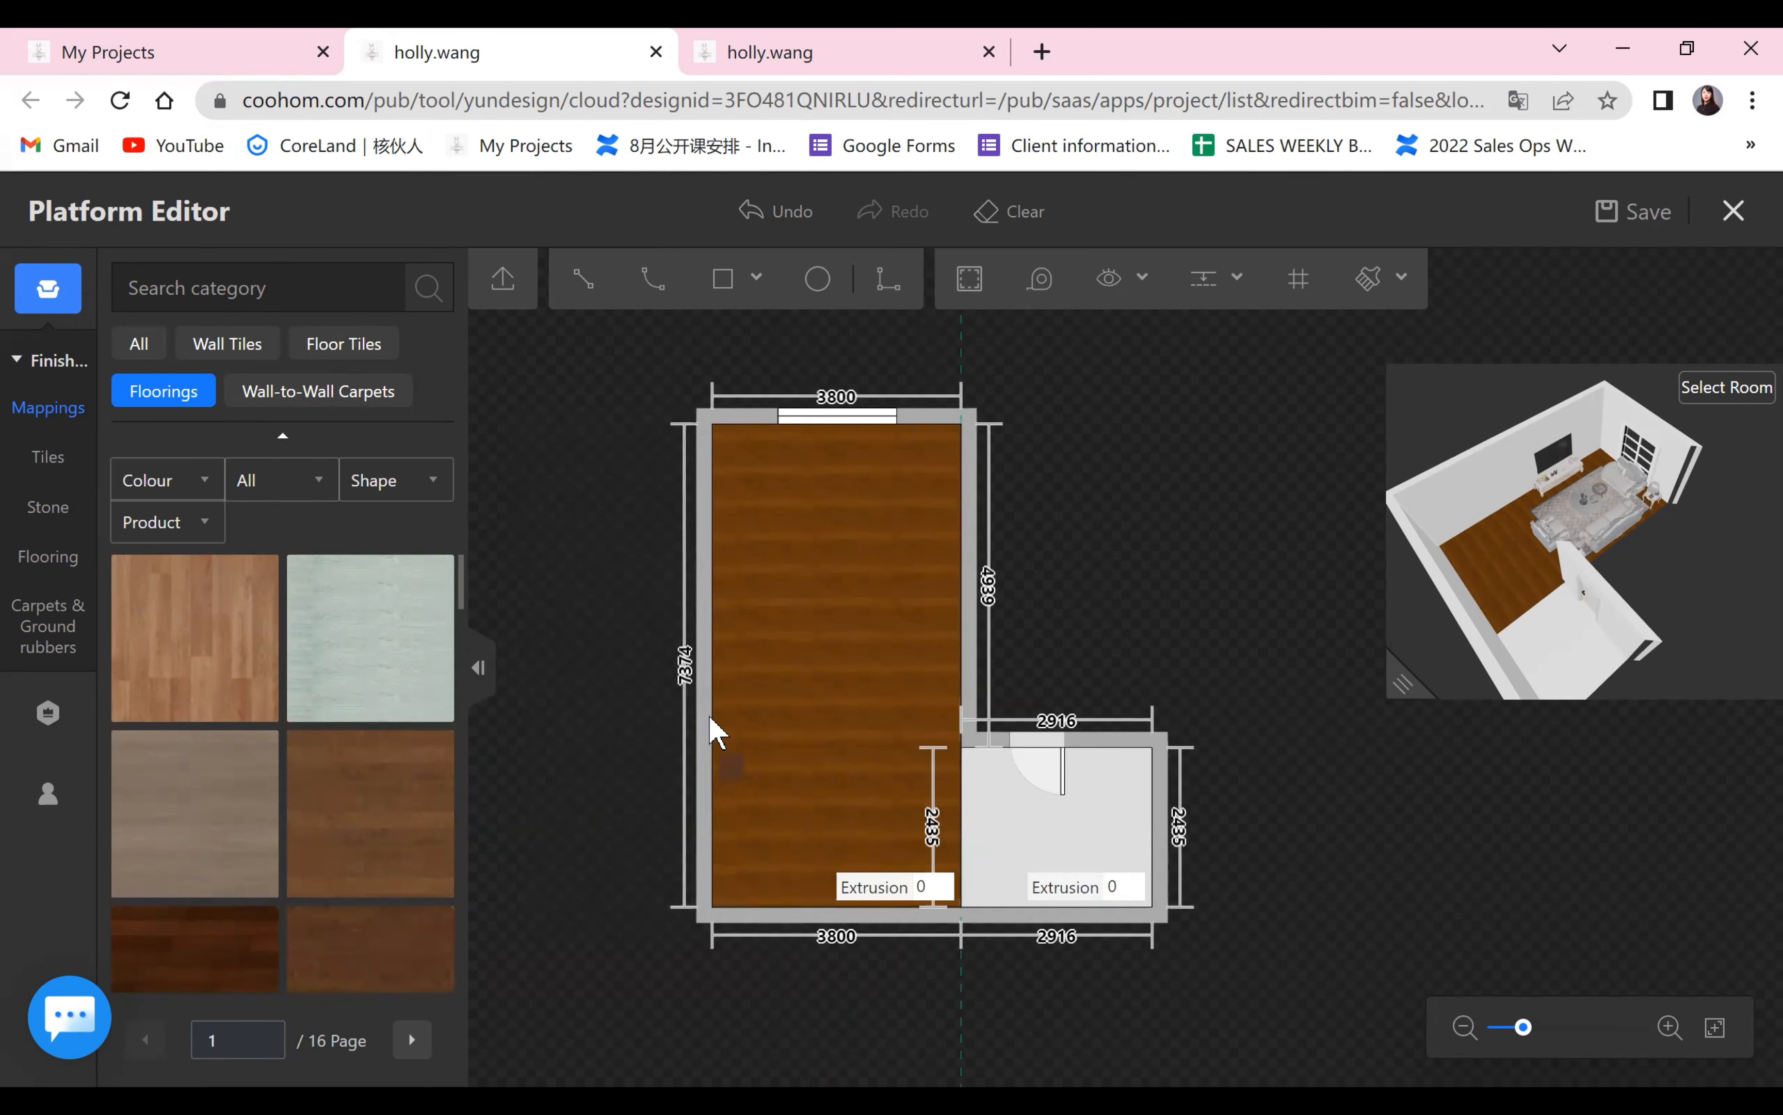
left_click(380, 954)
left_click(810, 783)
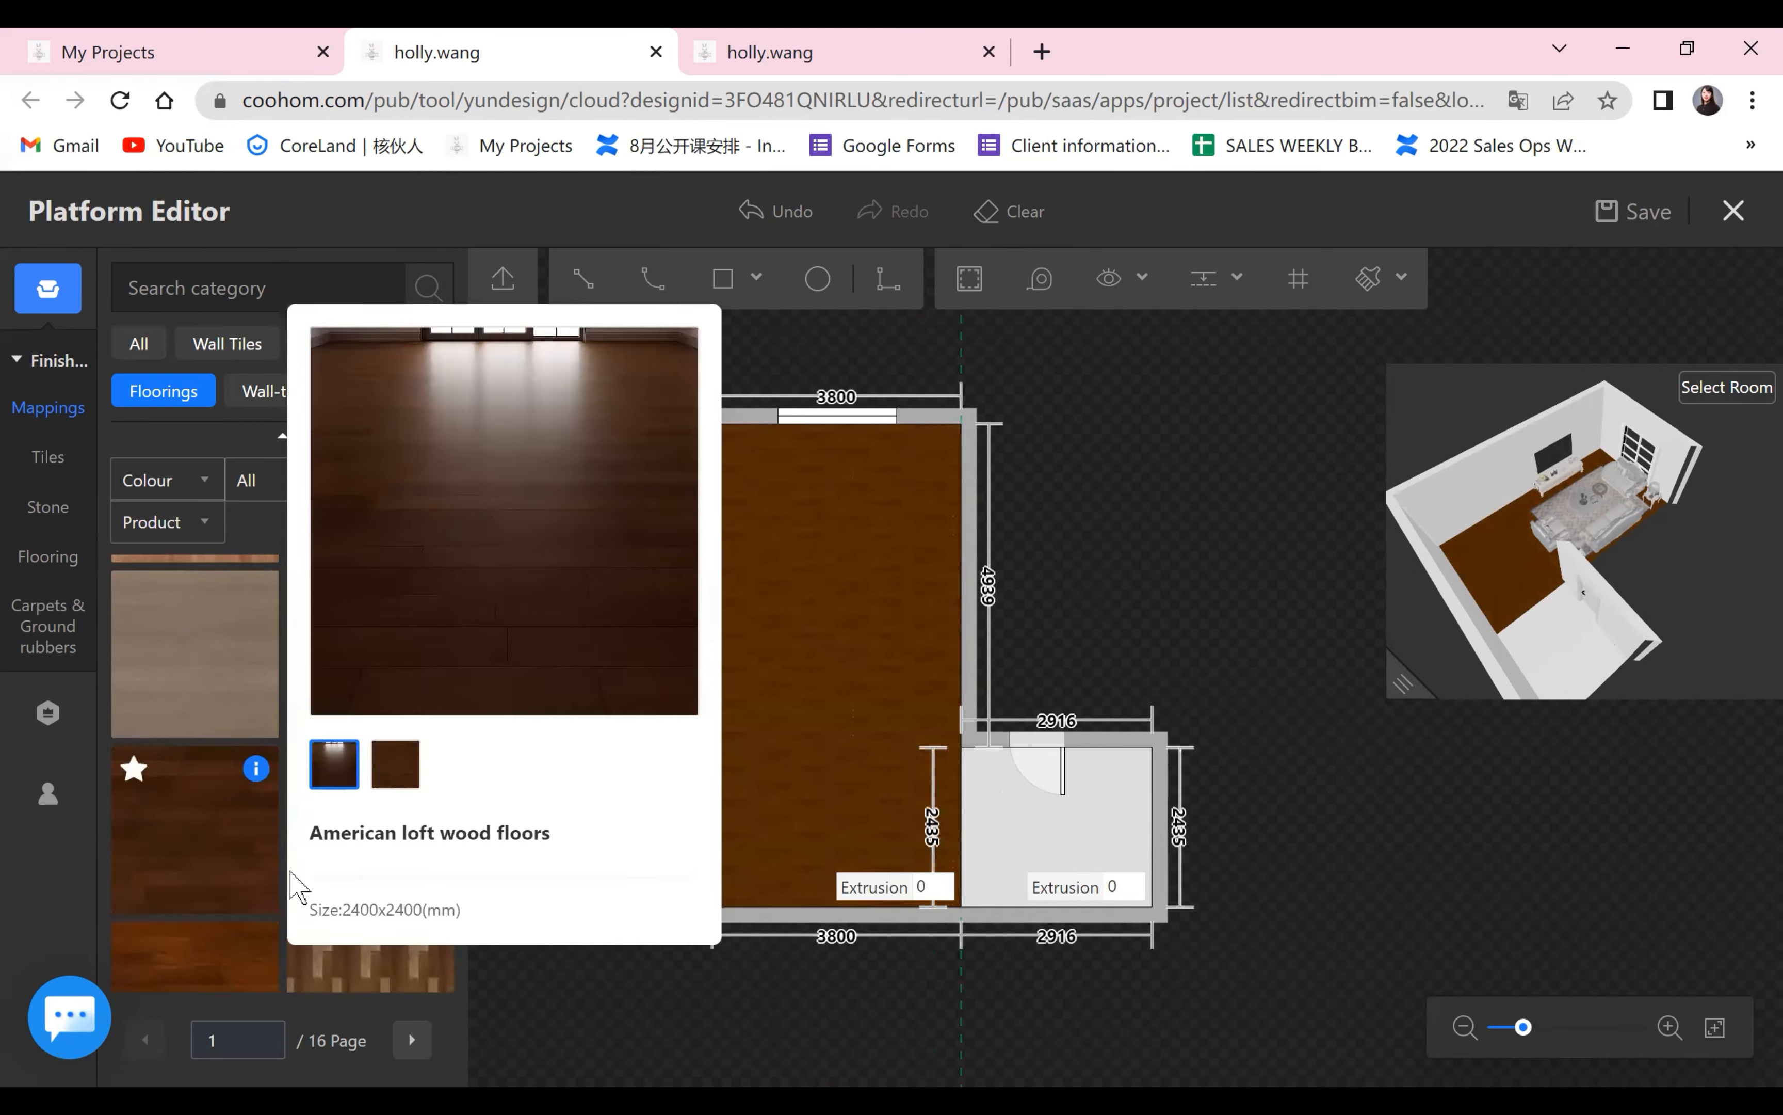
Lay the light orange wood plank flooring on the small entrance floor area.
scroll(250, 882, "down", 3)
scroll(213, 825, "down", 2)
left_click(214, 818)
left_click(1054, 833)
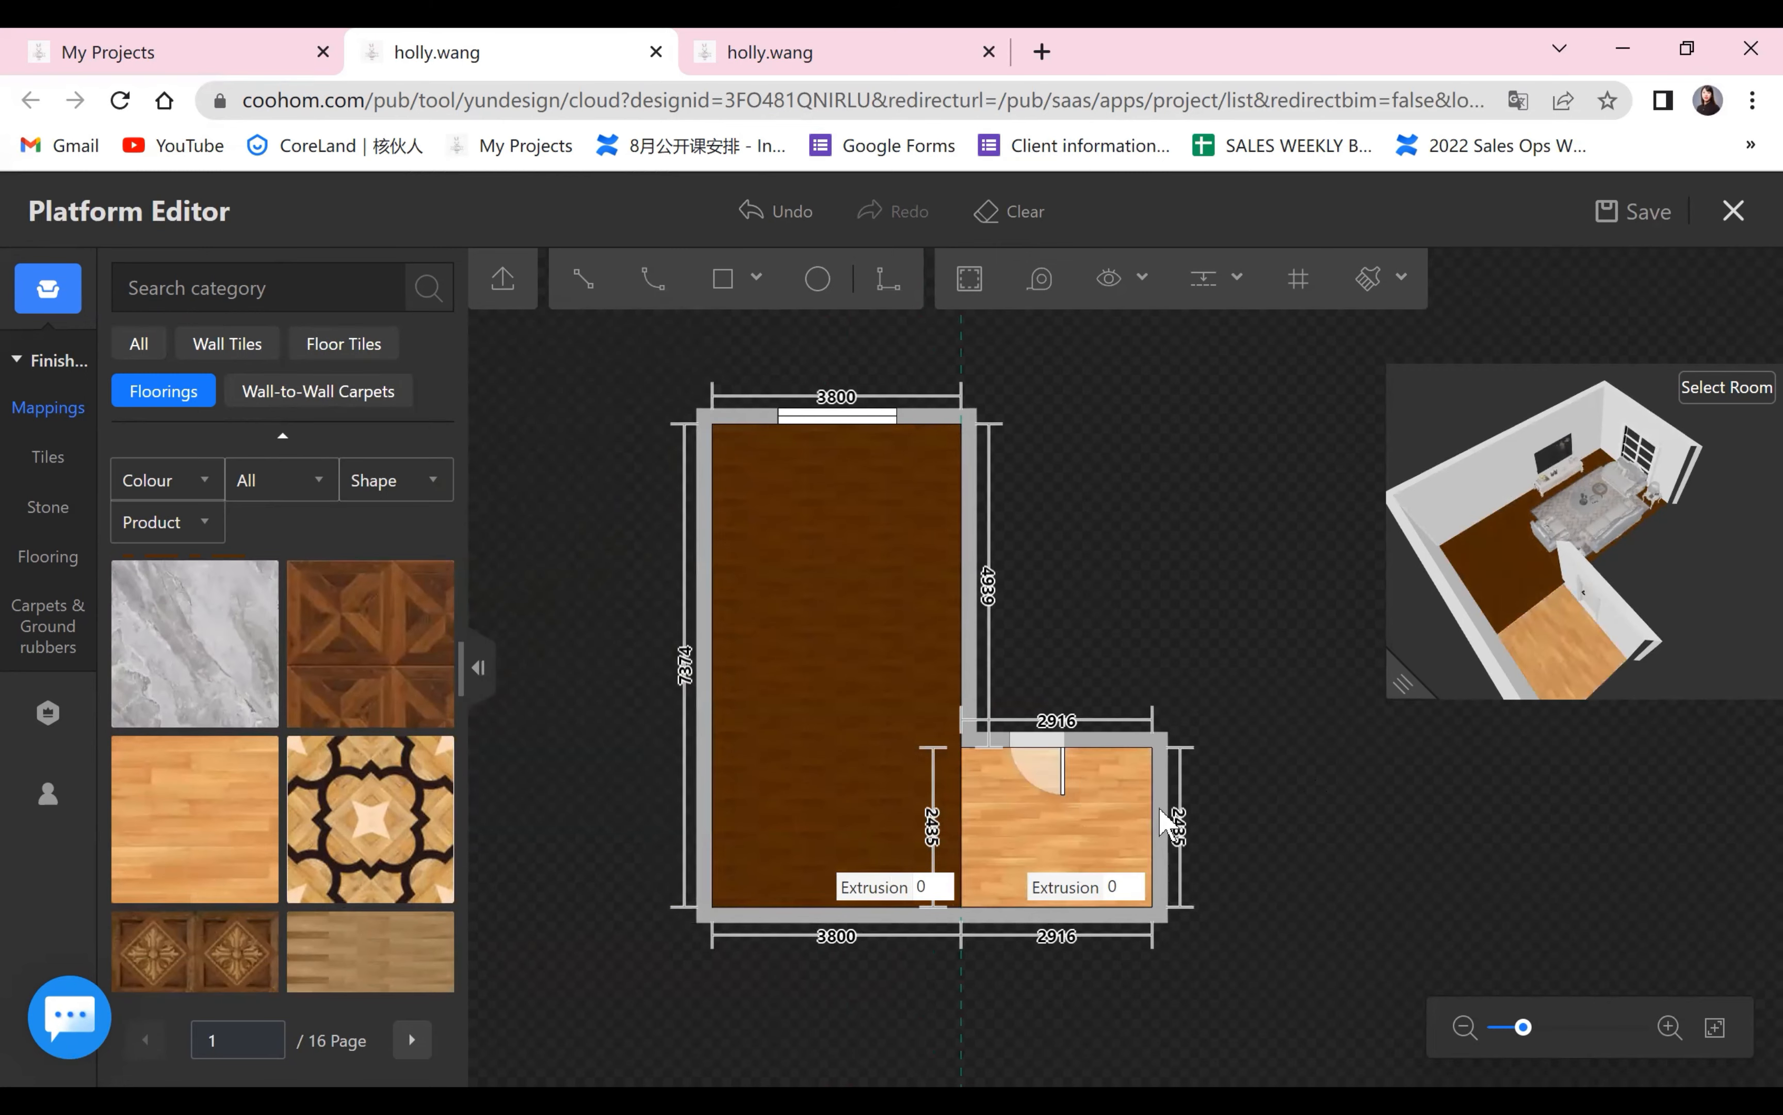
scroll(1422, 866, "up", 2)
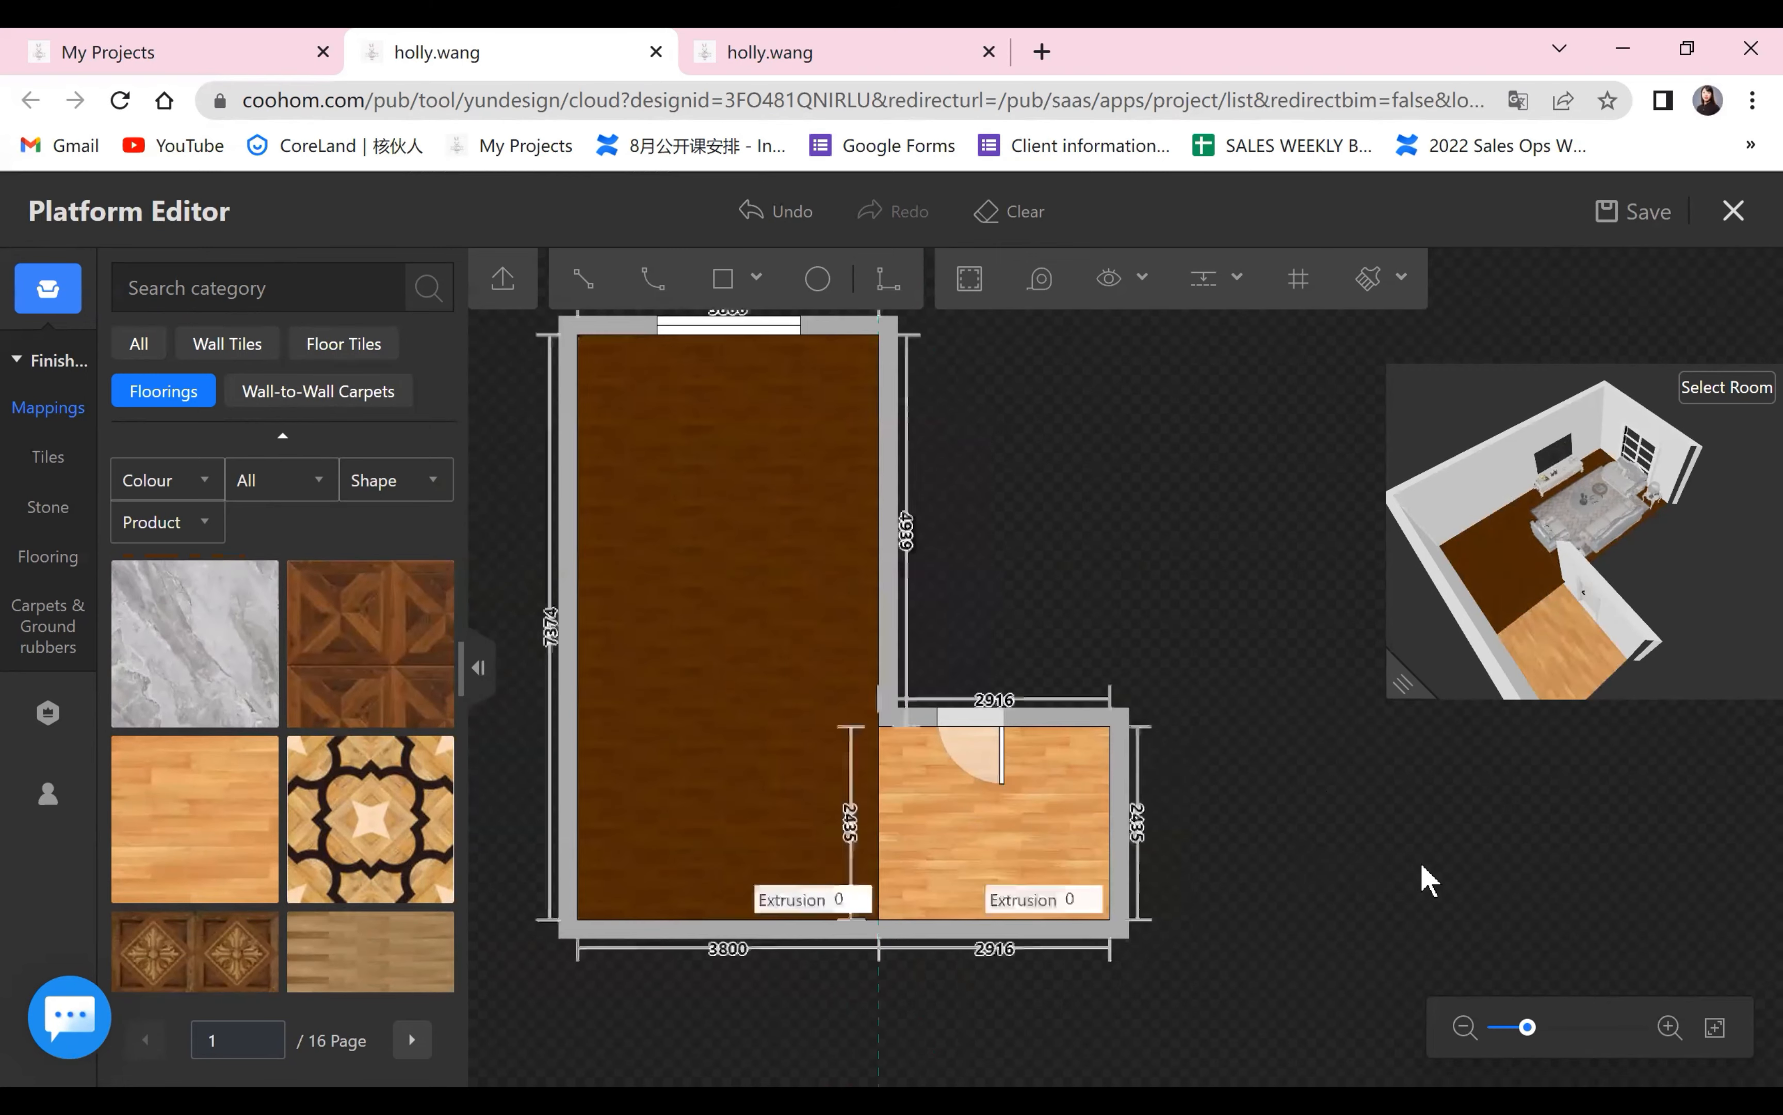
left_click_drag(1308, 847, 1387, 823)
scroll(1430, 867, "down", 2)
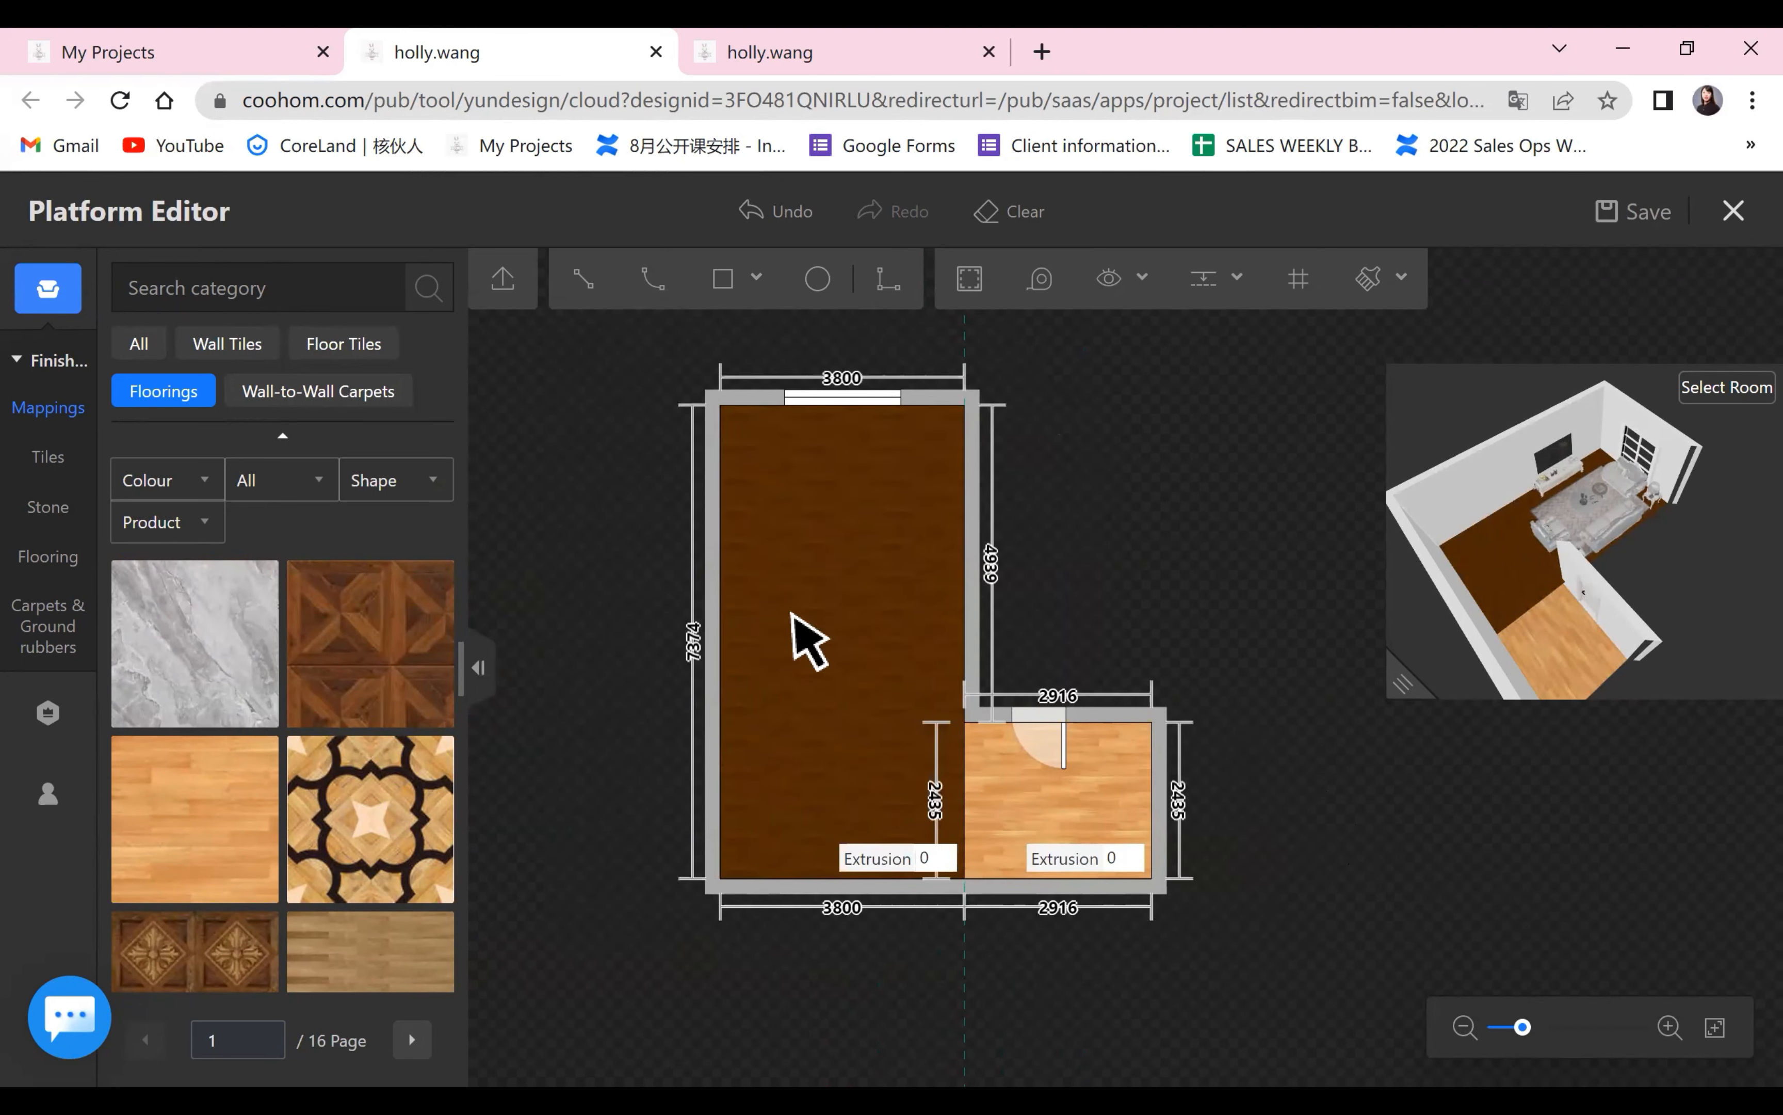
Open the large dark wood floor area for pave editing.
left_click(818, 612)
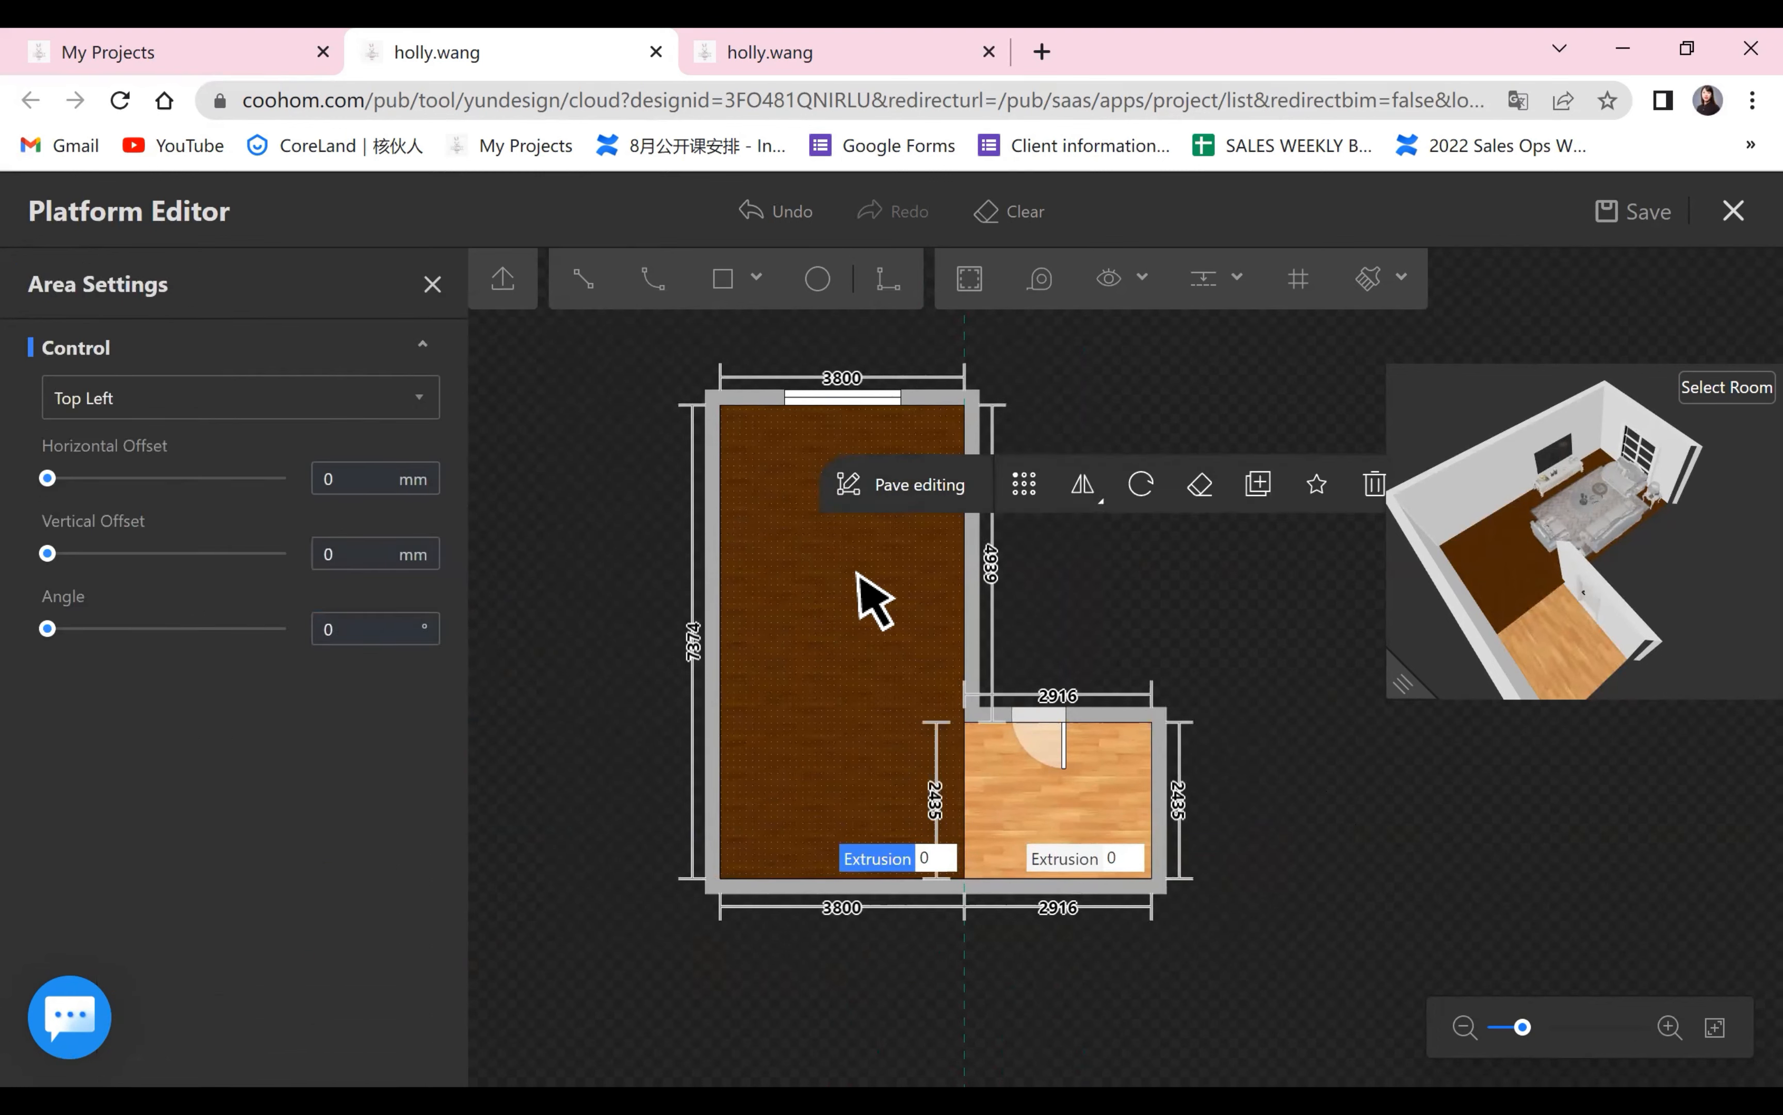
left_click(1083, 818)
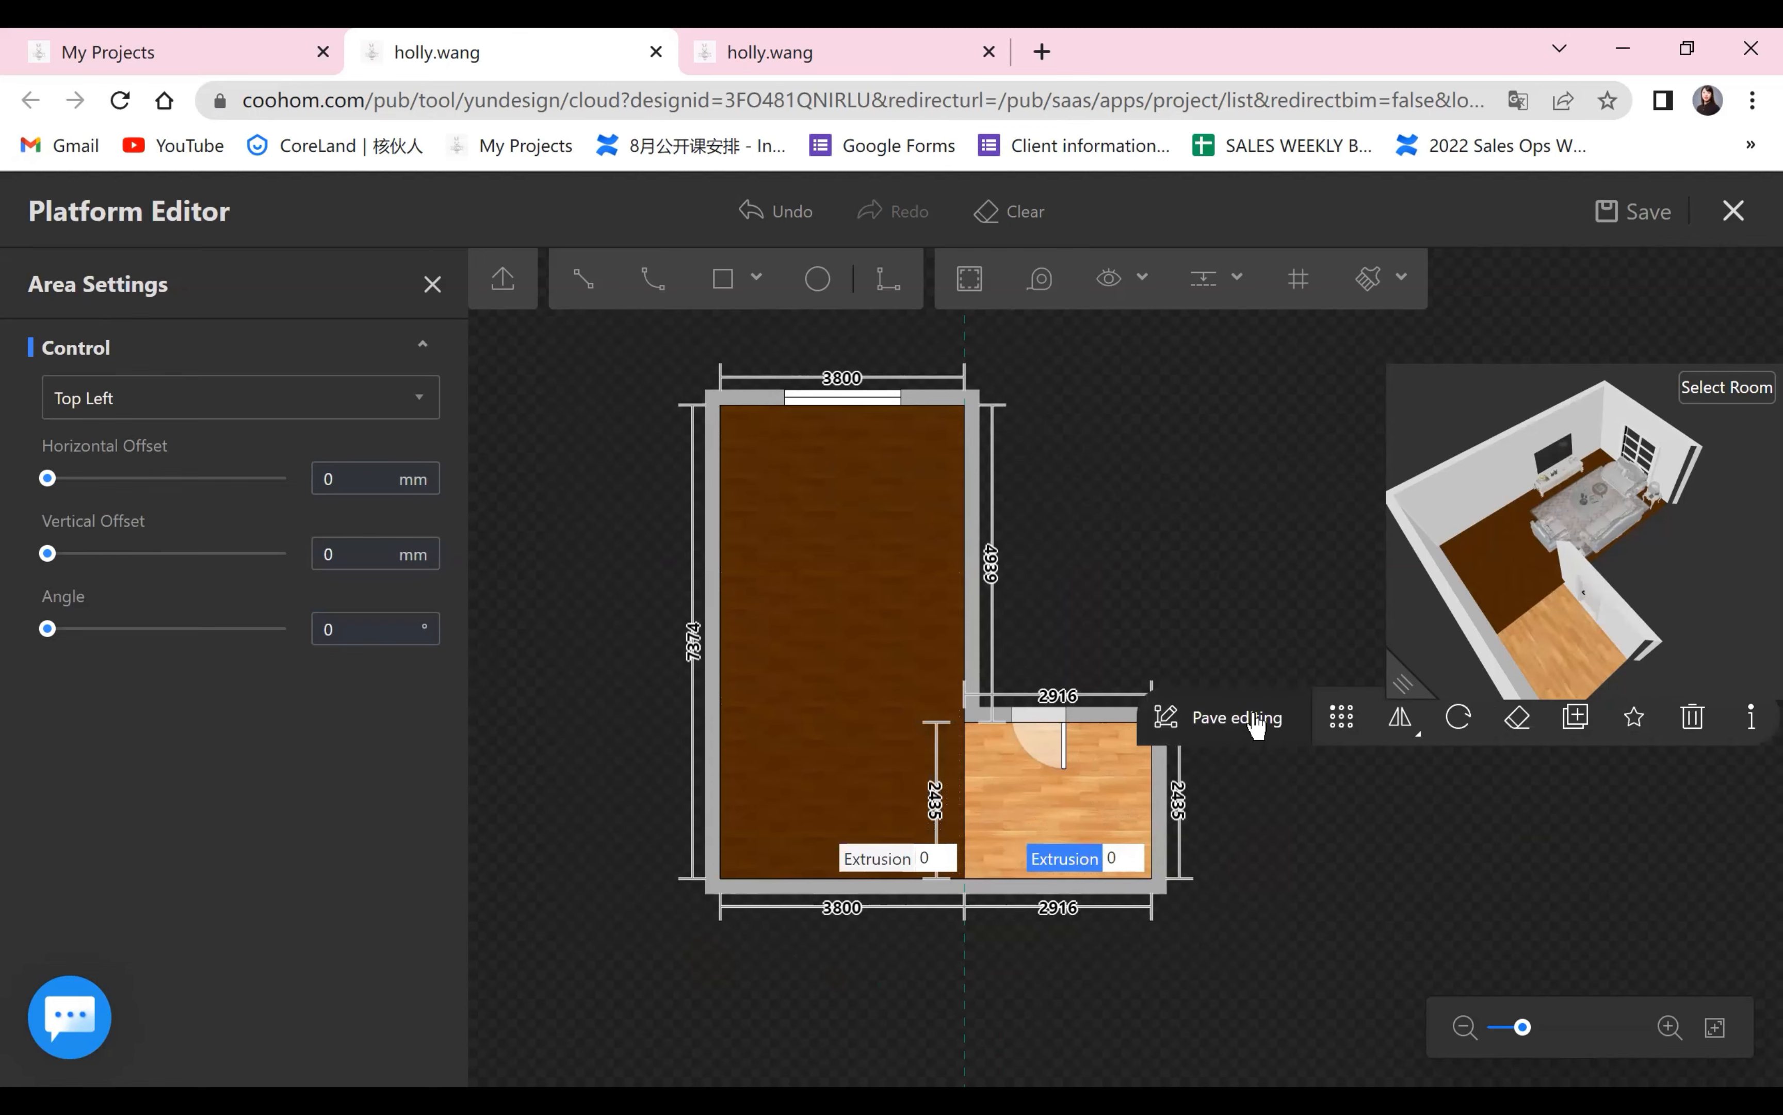
left_click(914, 573)
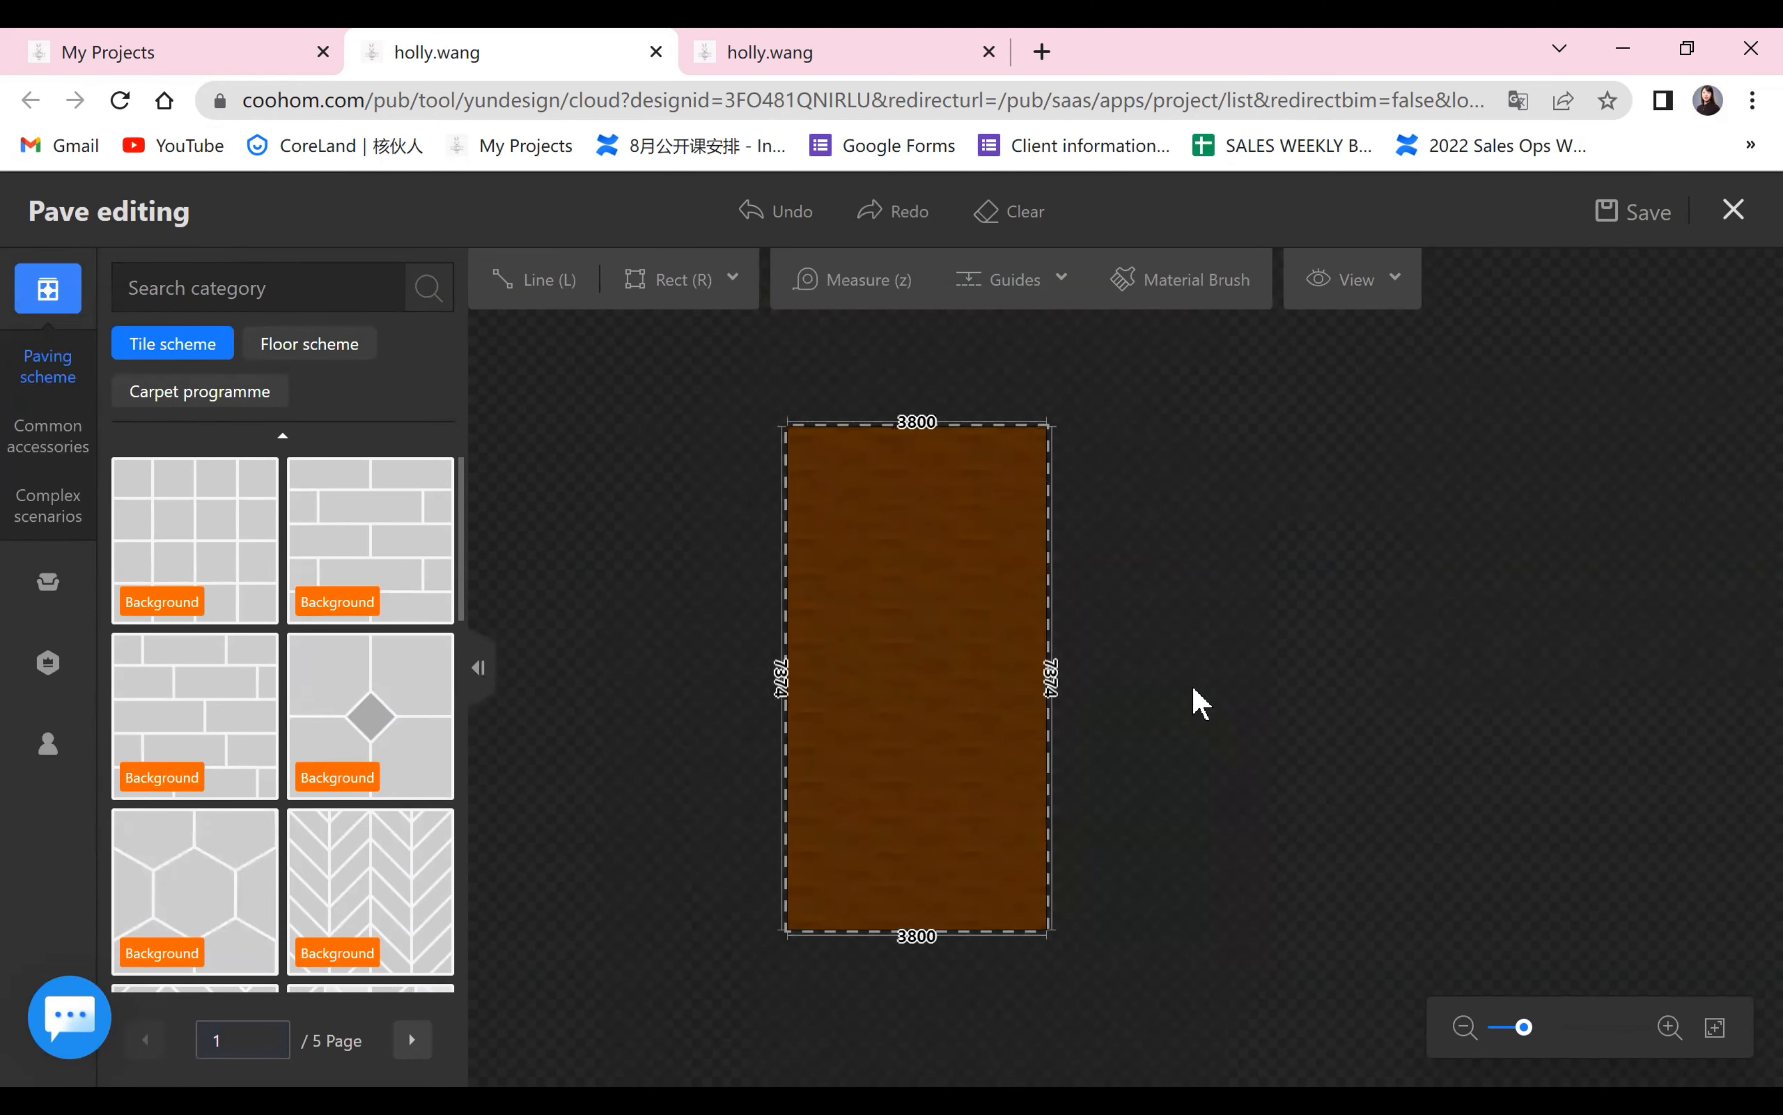
scroll(1192, 683, "up", 2)
left_click_drag(1213, 650, 1246, 620)
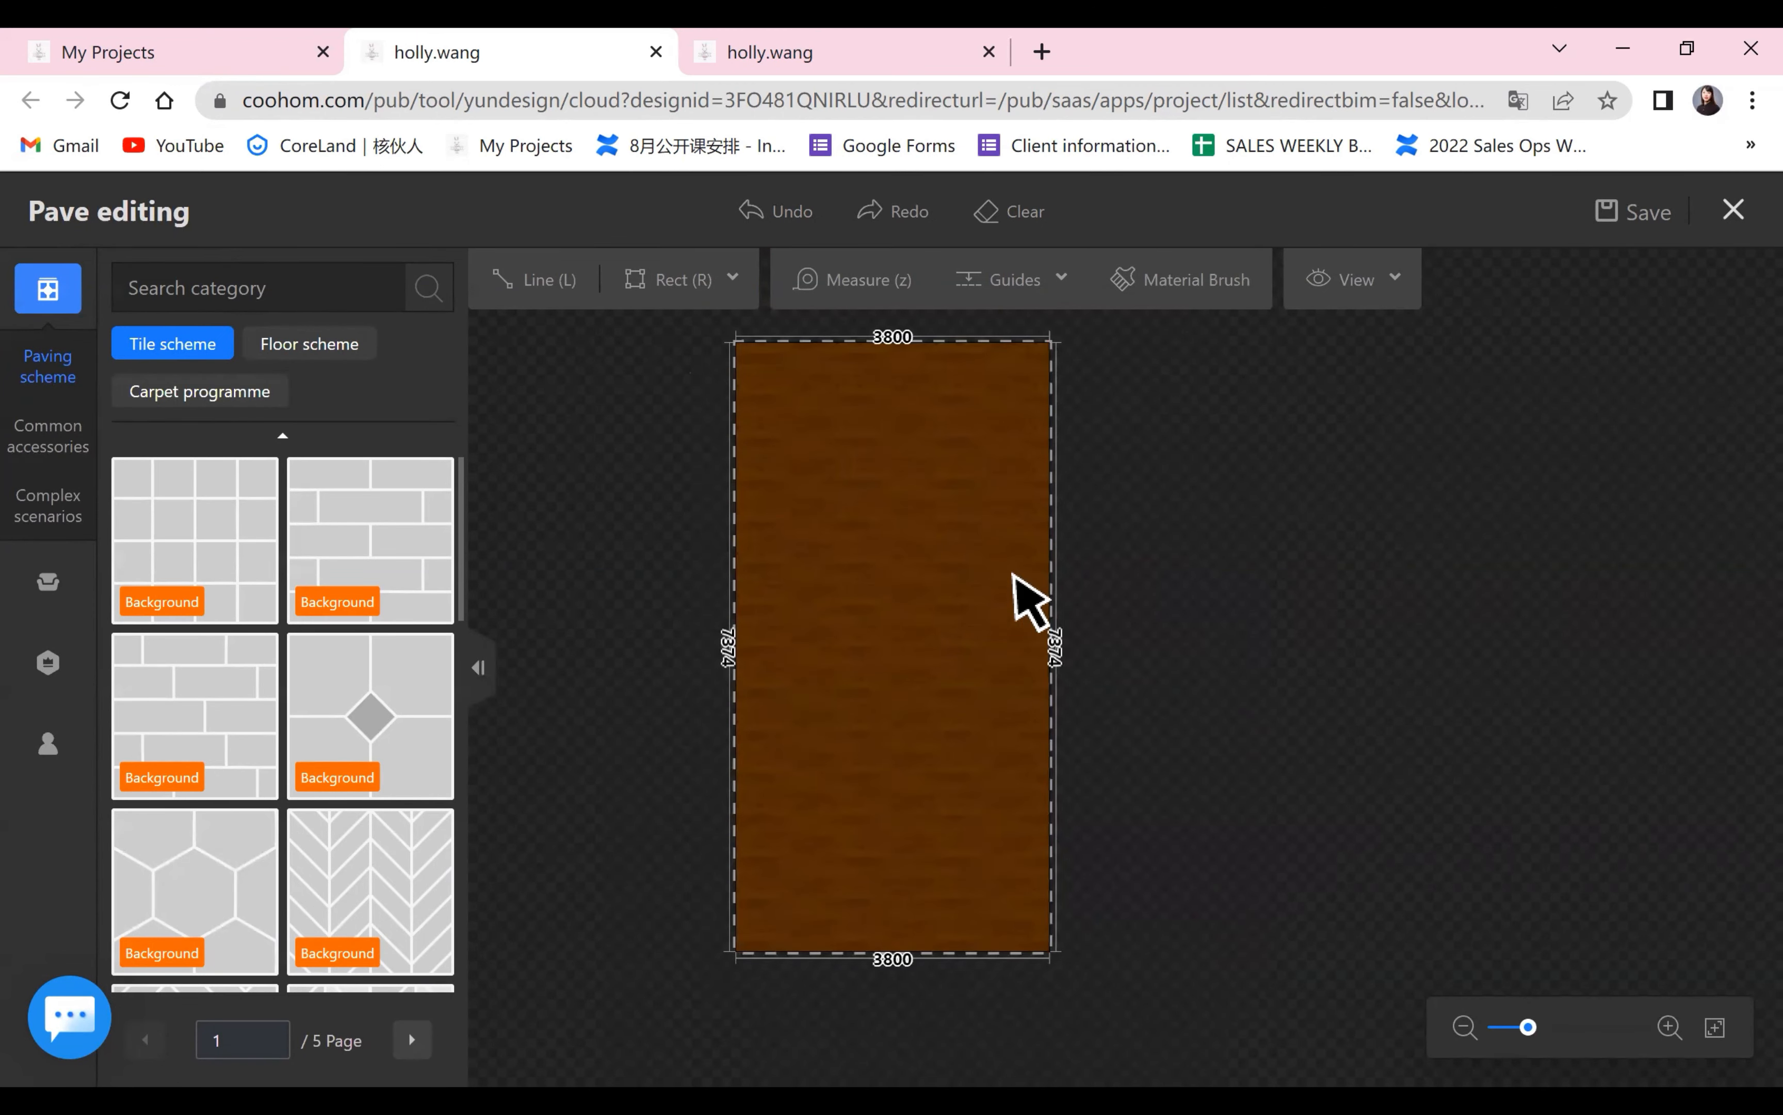
Try the Top Right and Bottom Left control points for the area's flooring, return it to Top Left and deselect the area.
left_click(964, 513)
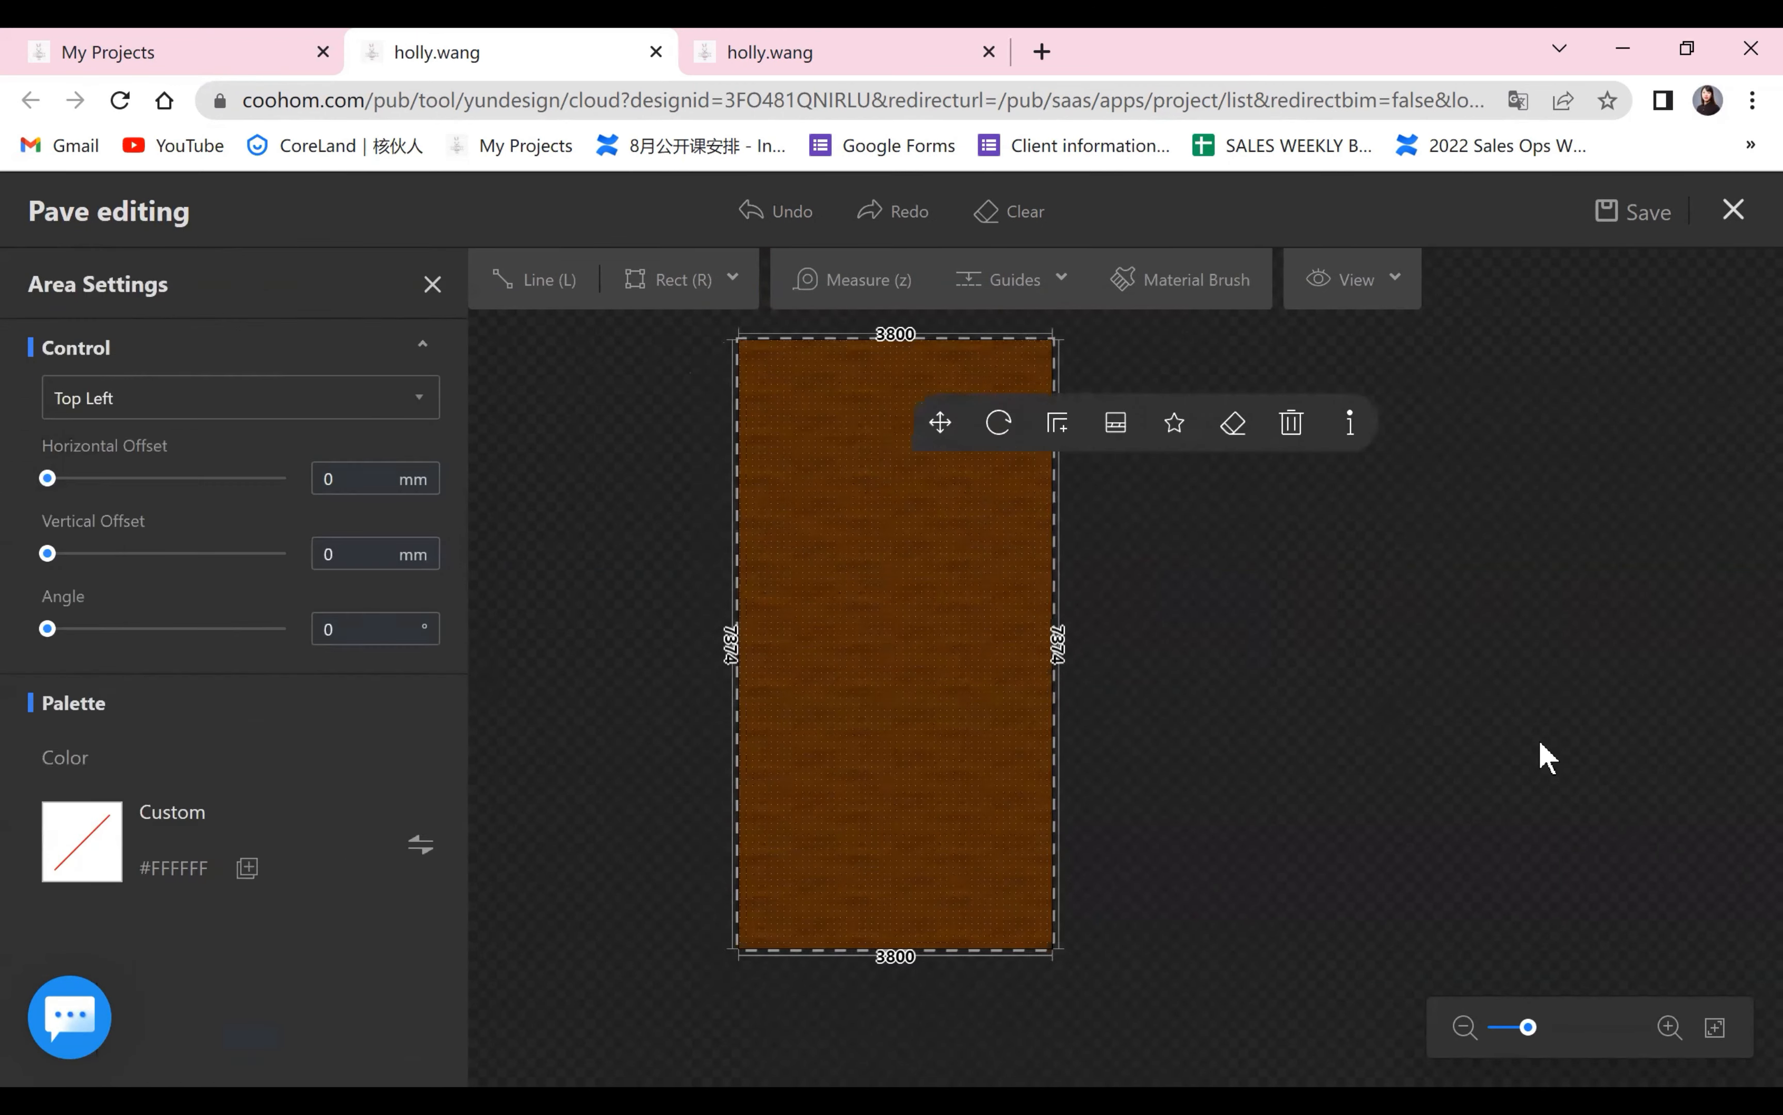
left_click(847, 522)
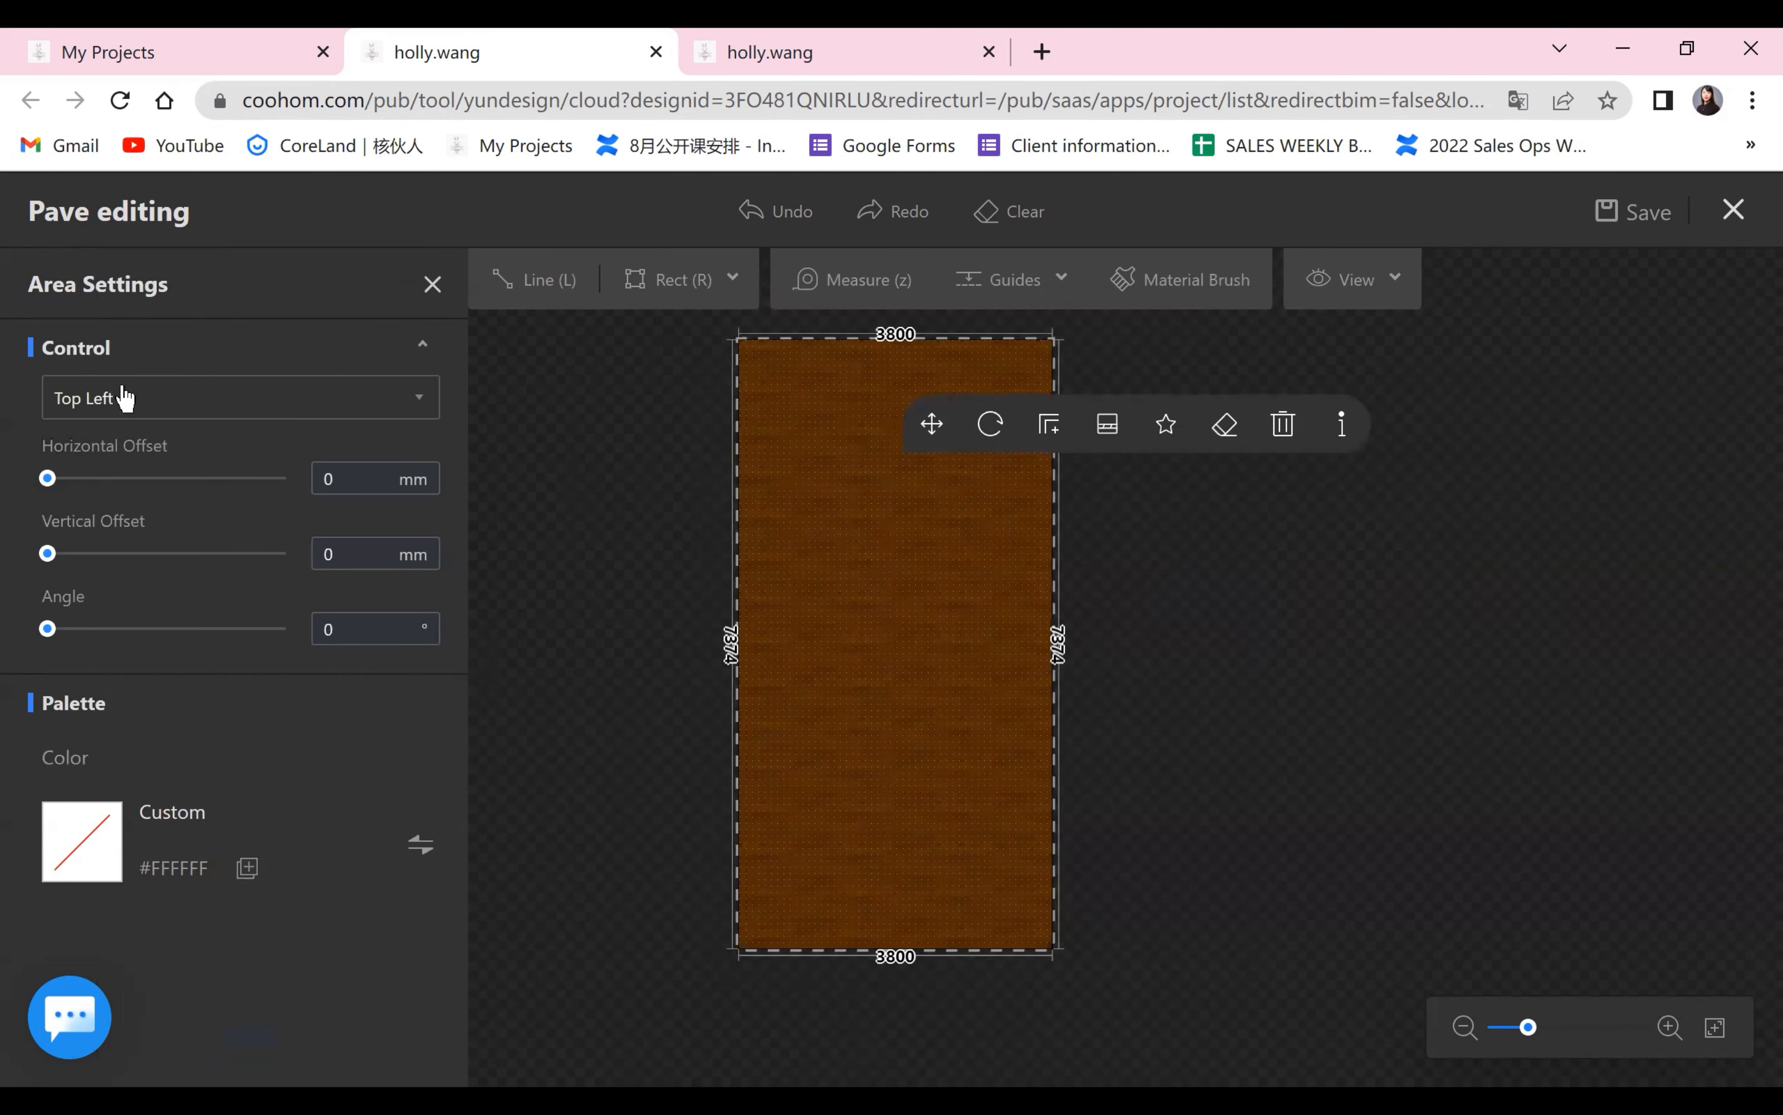
left_click(148, 406)
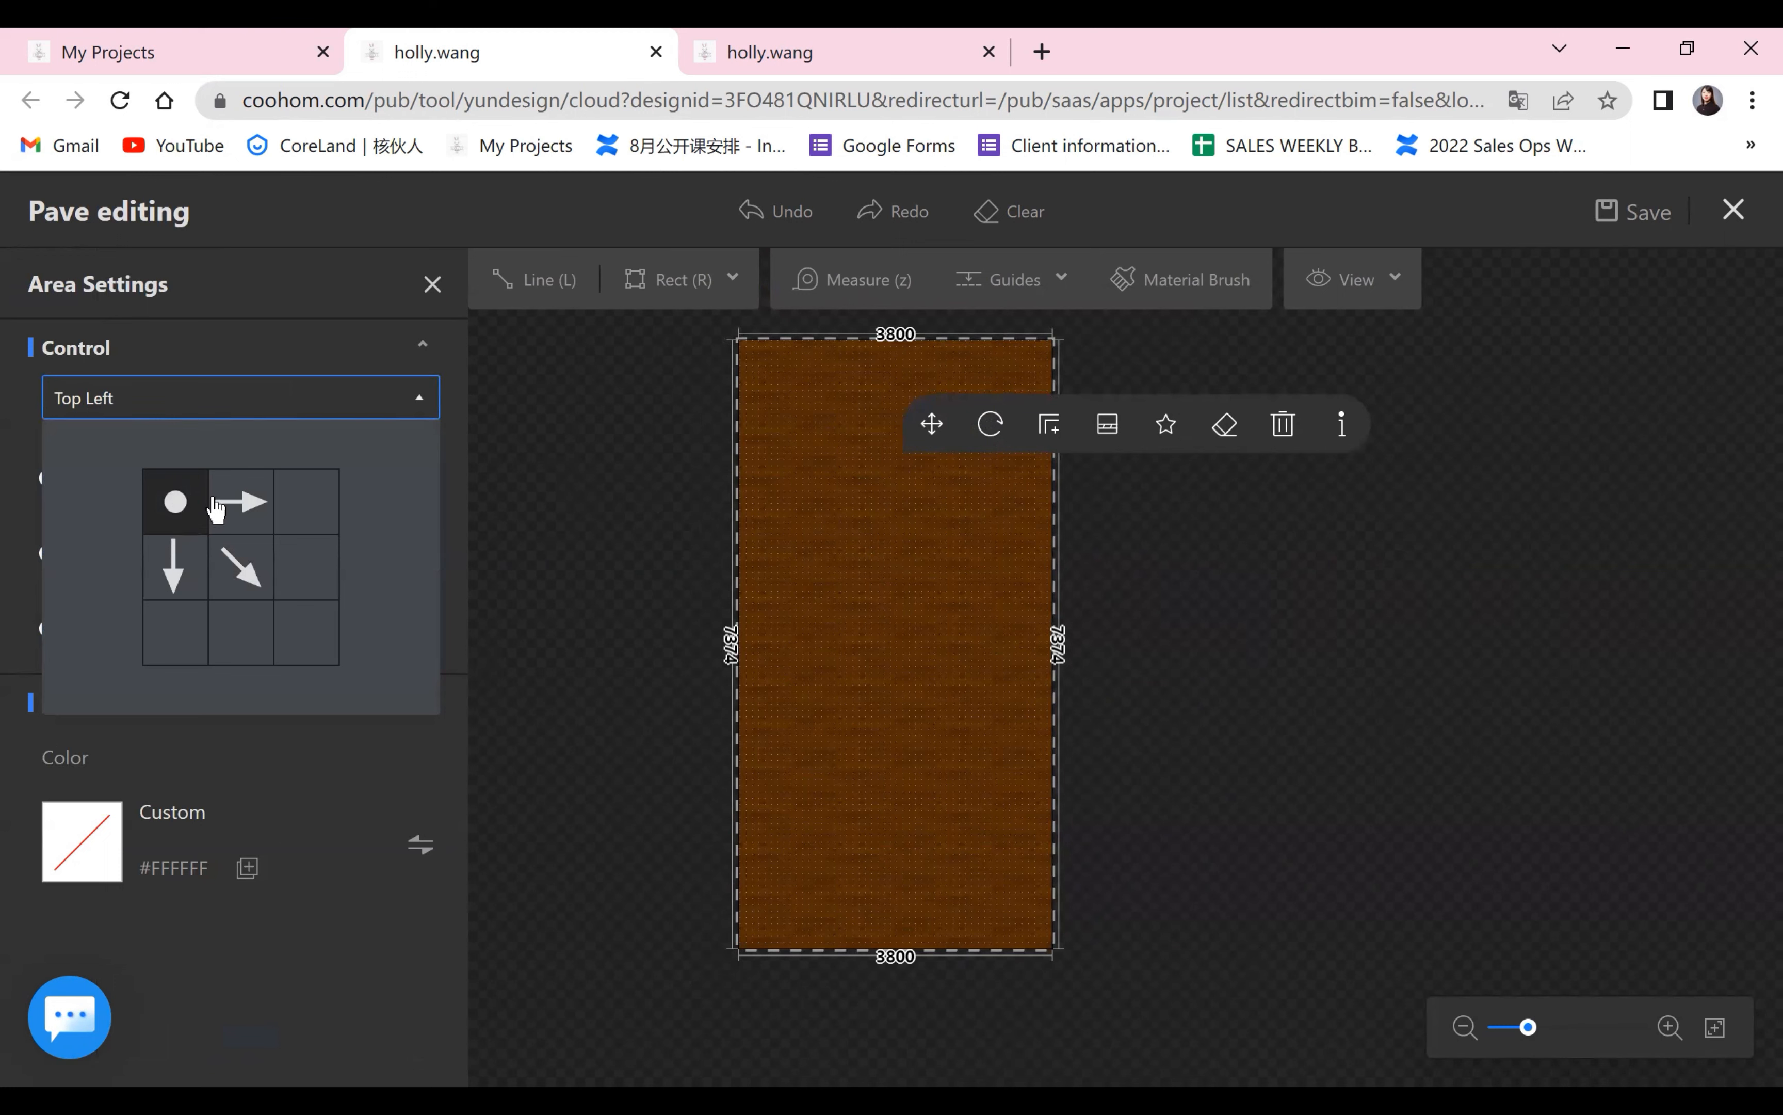
left_click(327, 523)
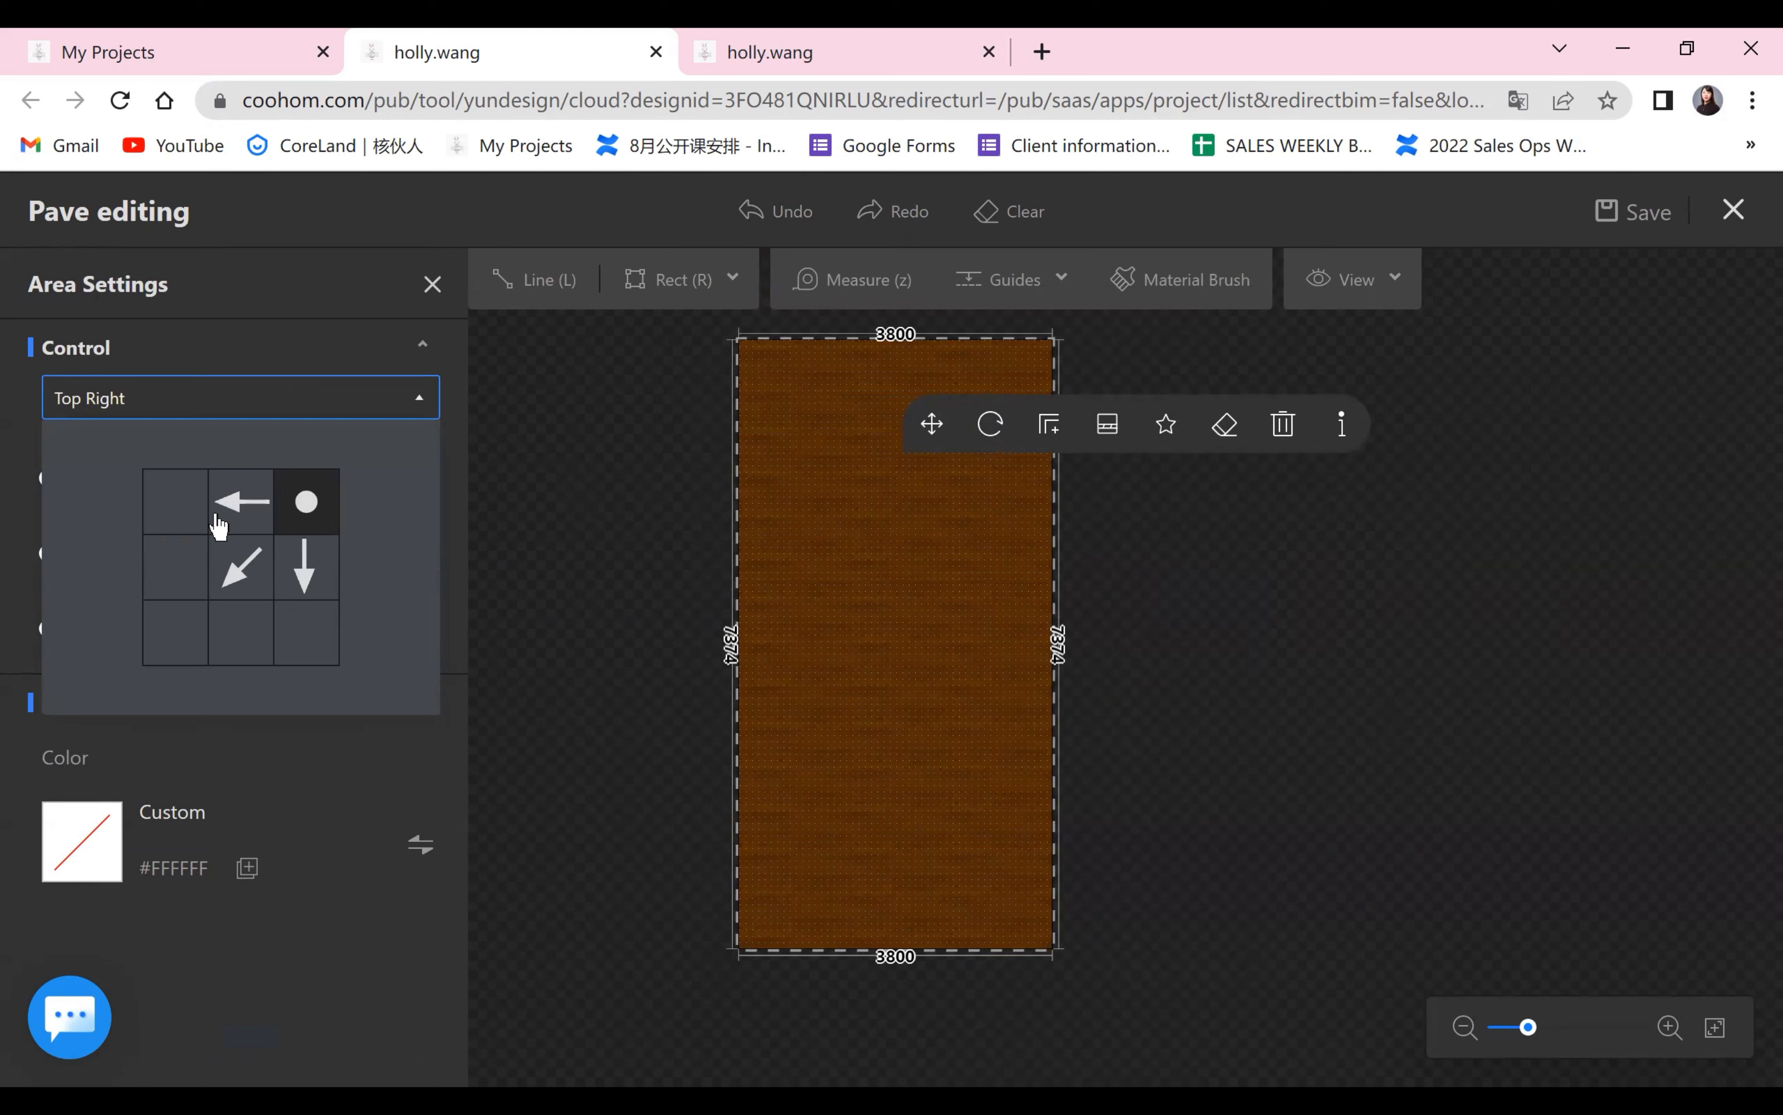
left_click(166, 619)
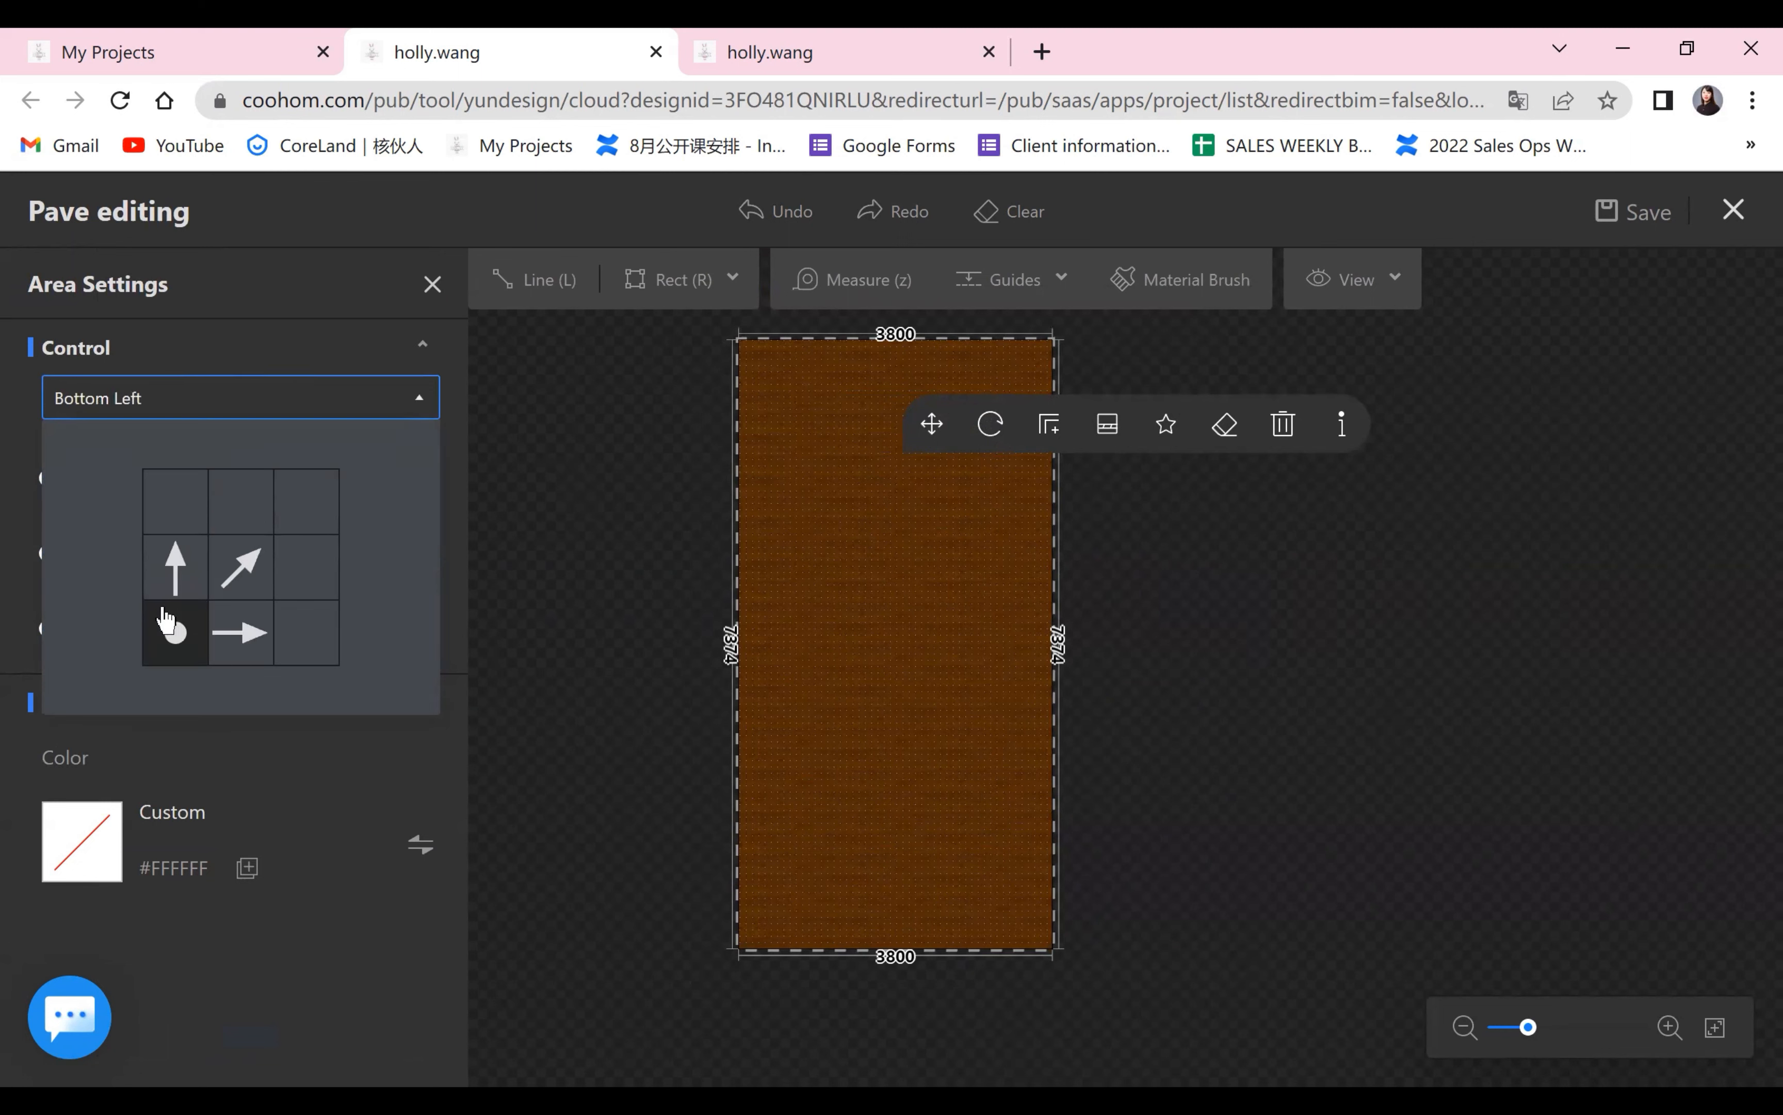
left_click(232, 568)
left_click(175, 501)
scroll(945, 663, "up", 5)
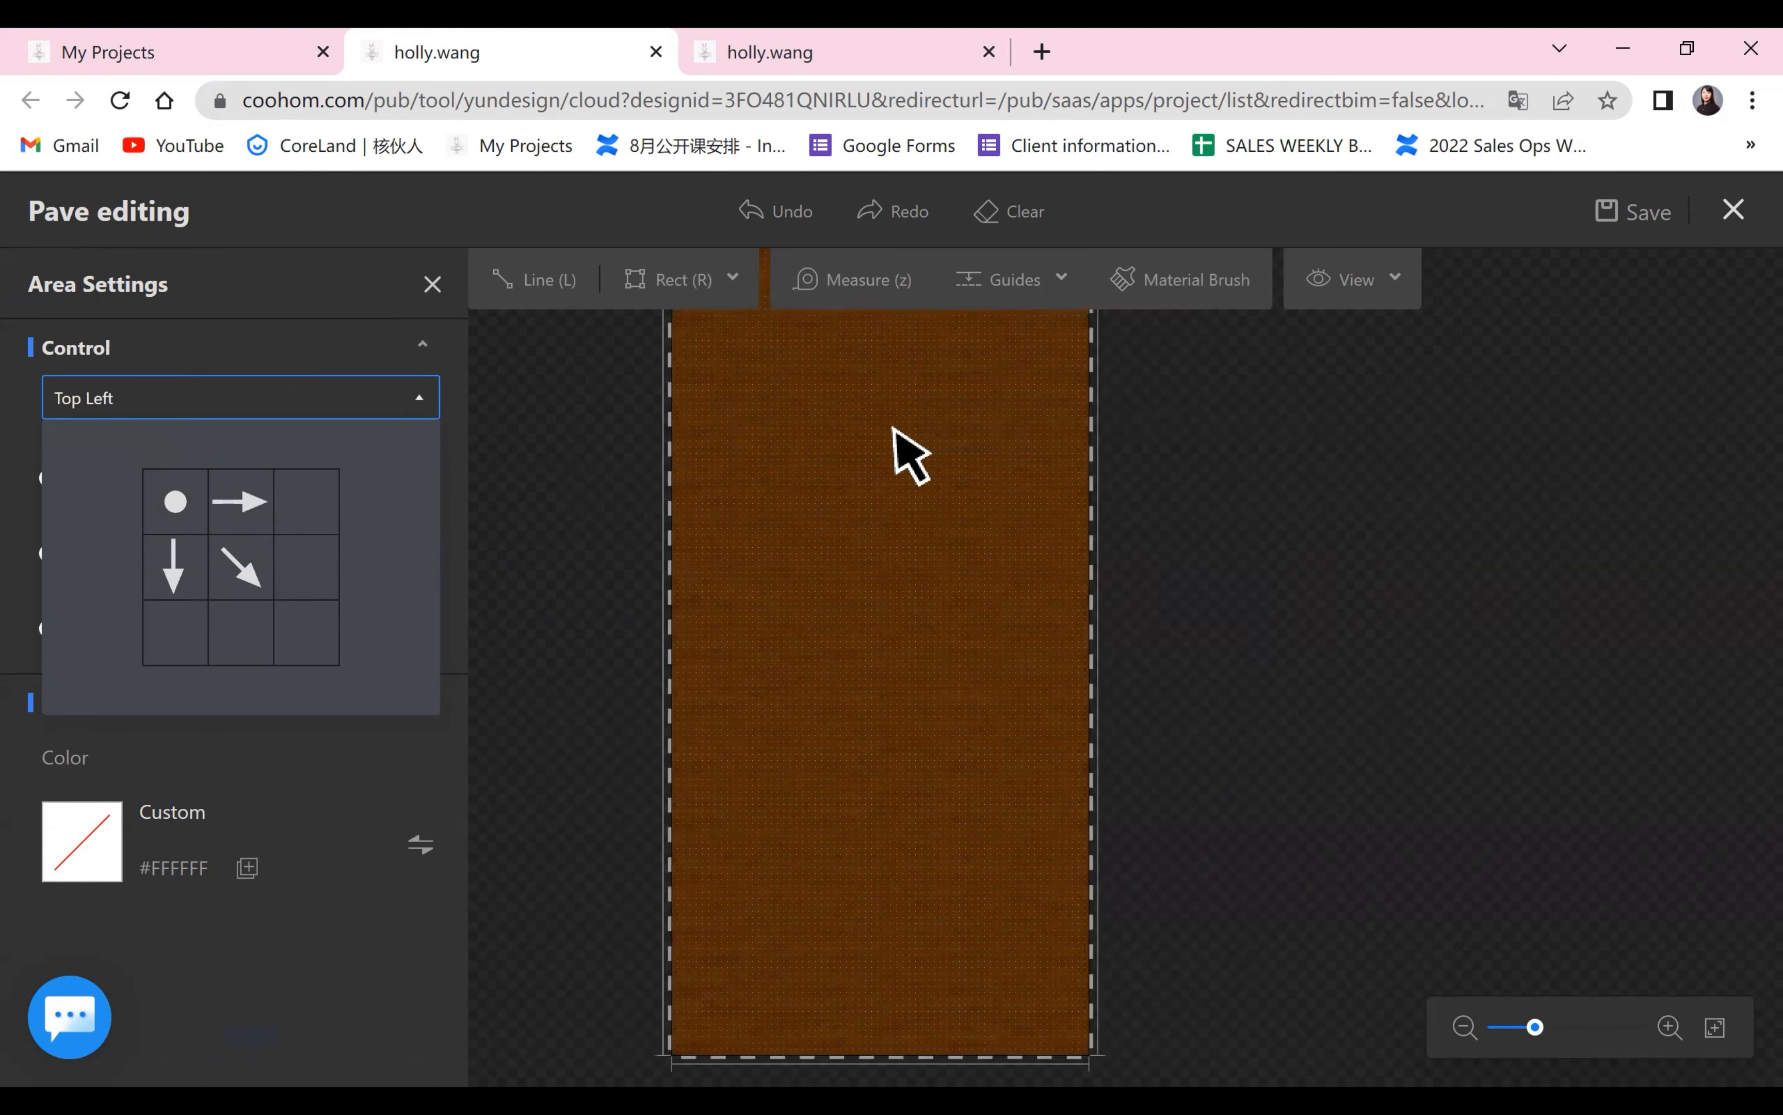
left_click_drag(895, 472, 919, 733)
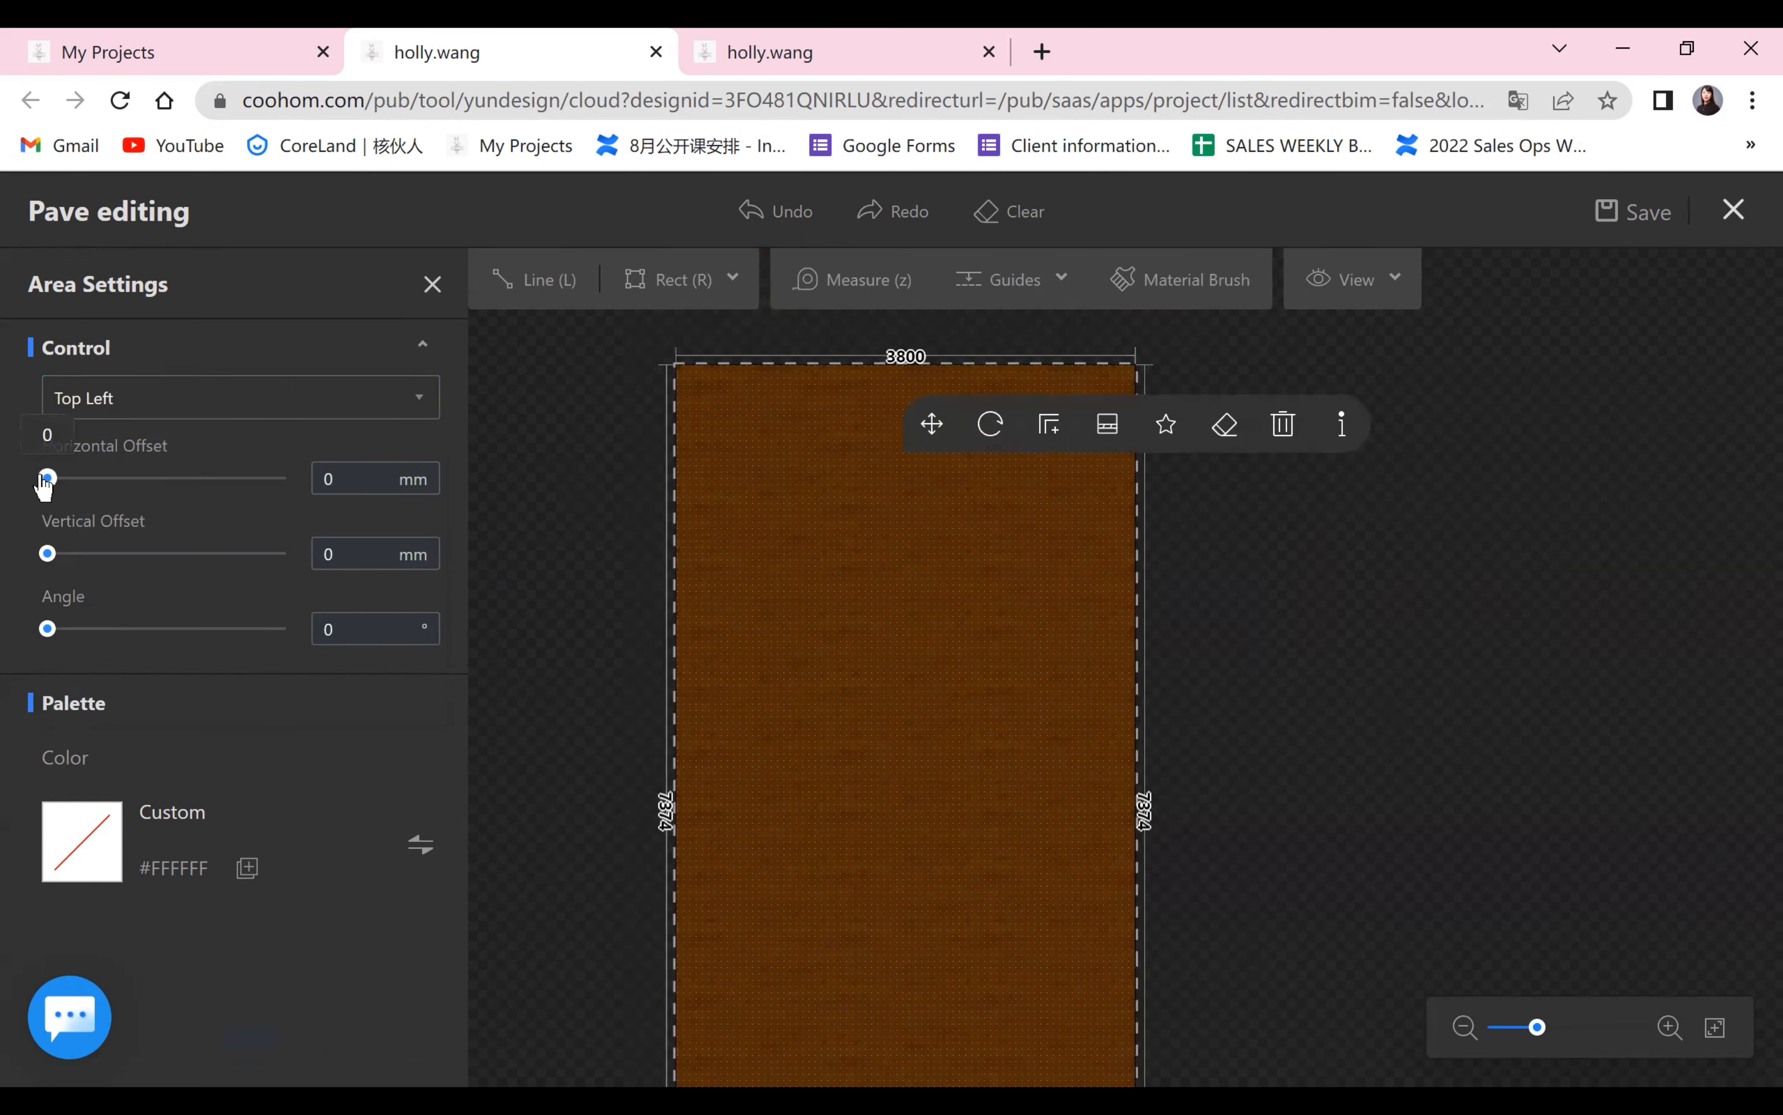
left_click_drag(47, 478, 18, 623)
left_click(1295, 786)
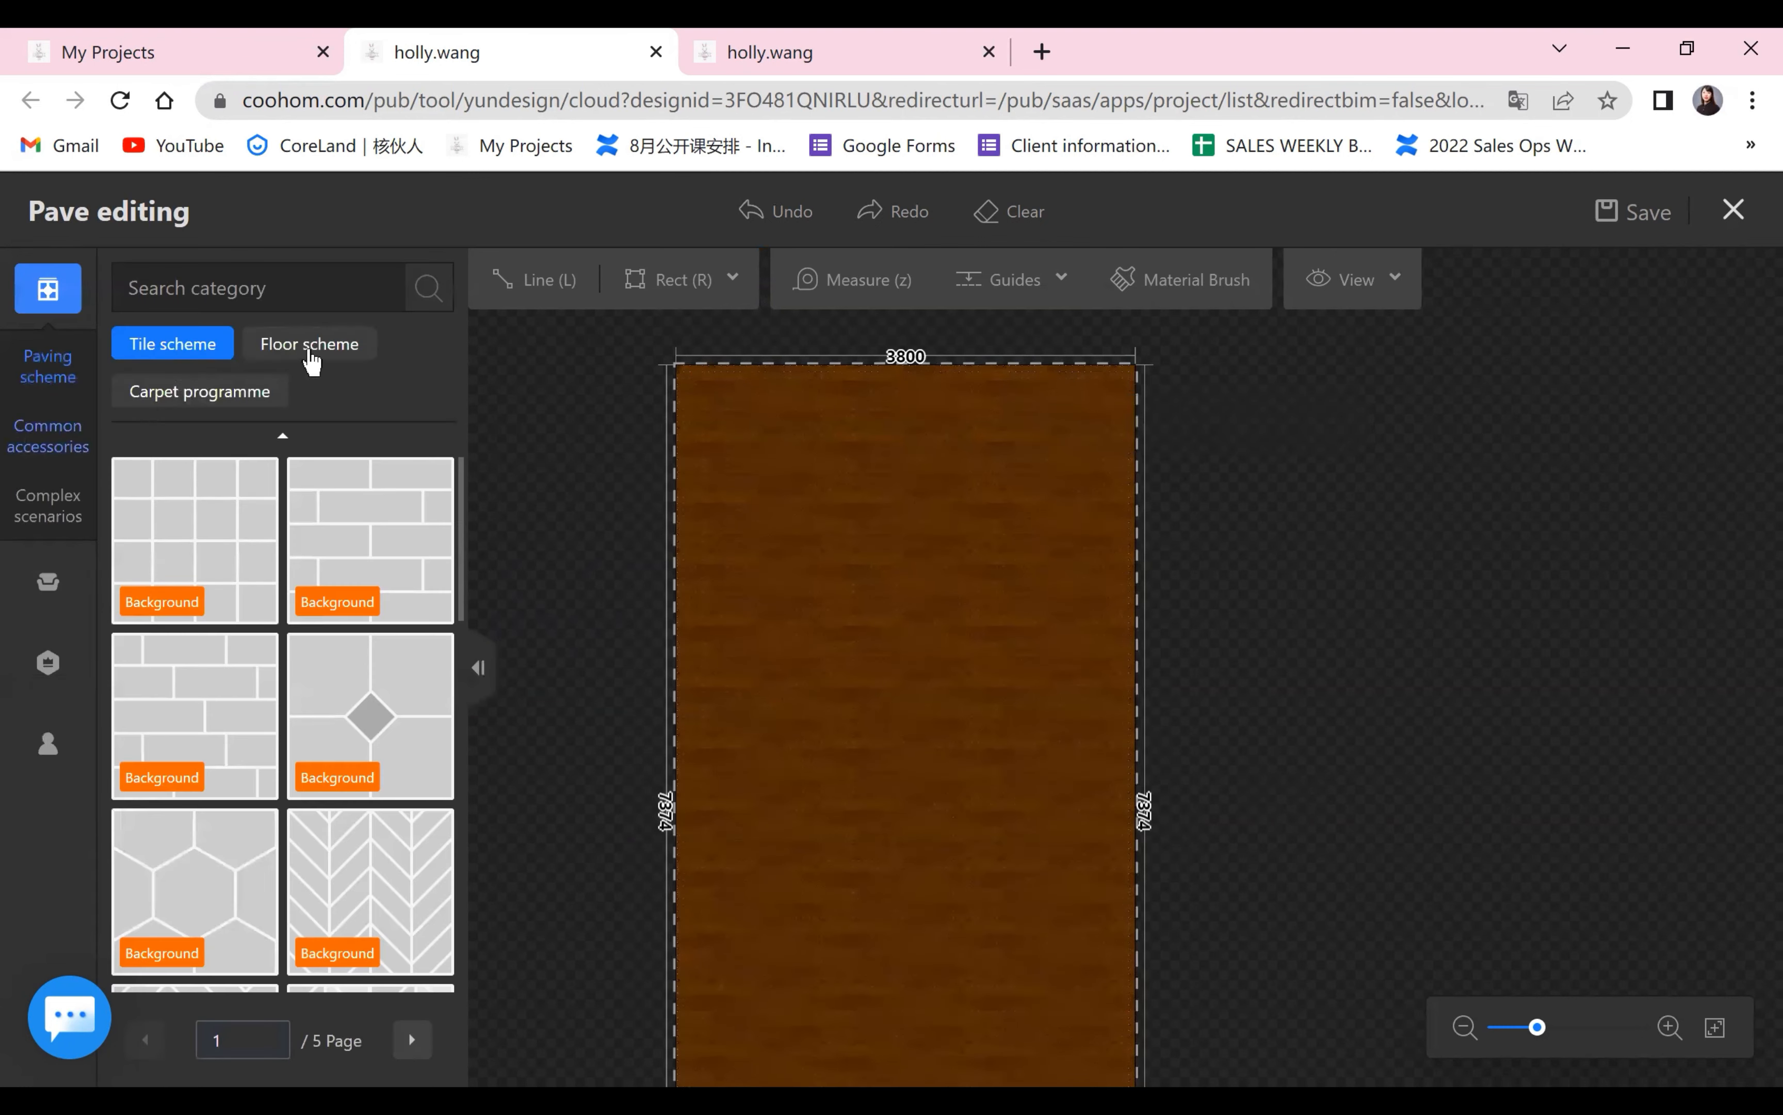
Browse the floor schemes and try the chevron and the straight plank layouts on the large area.
left_click(311, 359)
left_click(330, 359)
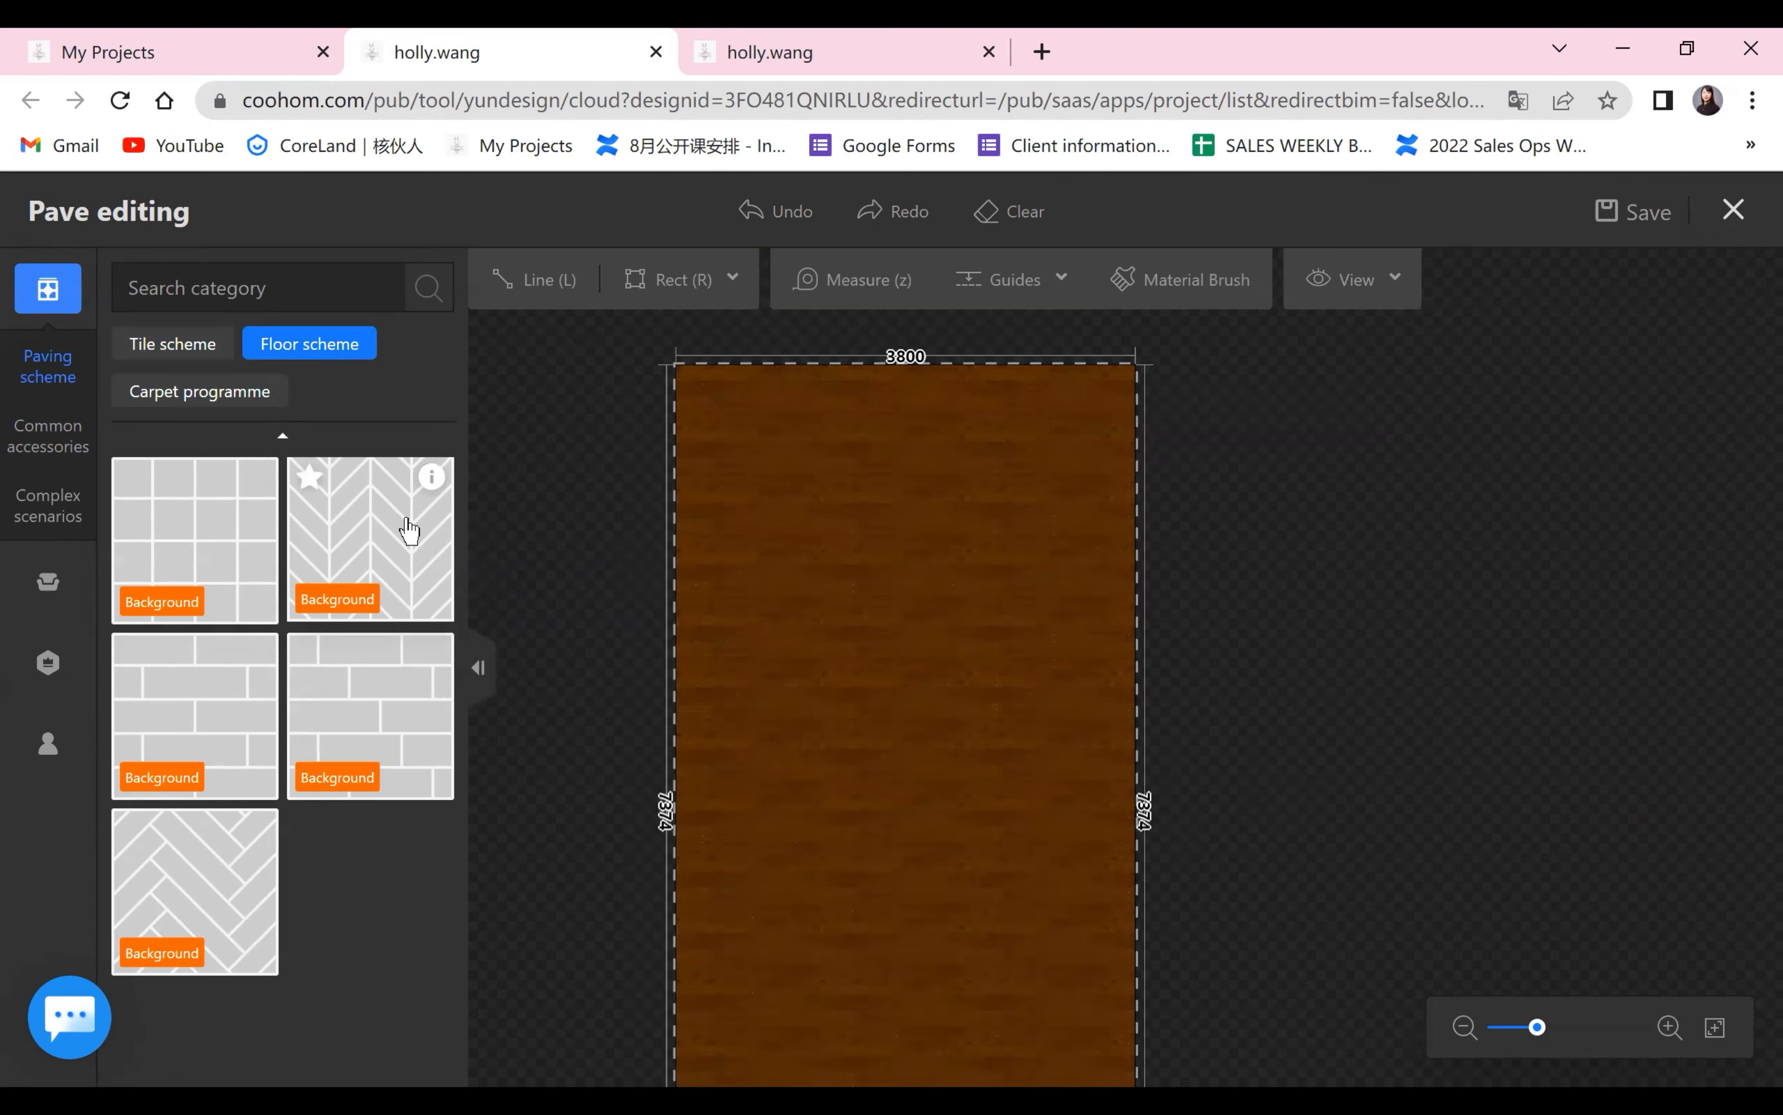
left_click(928, 626)
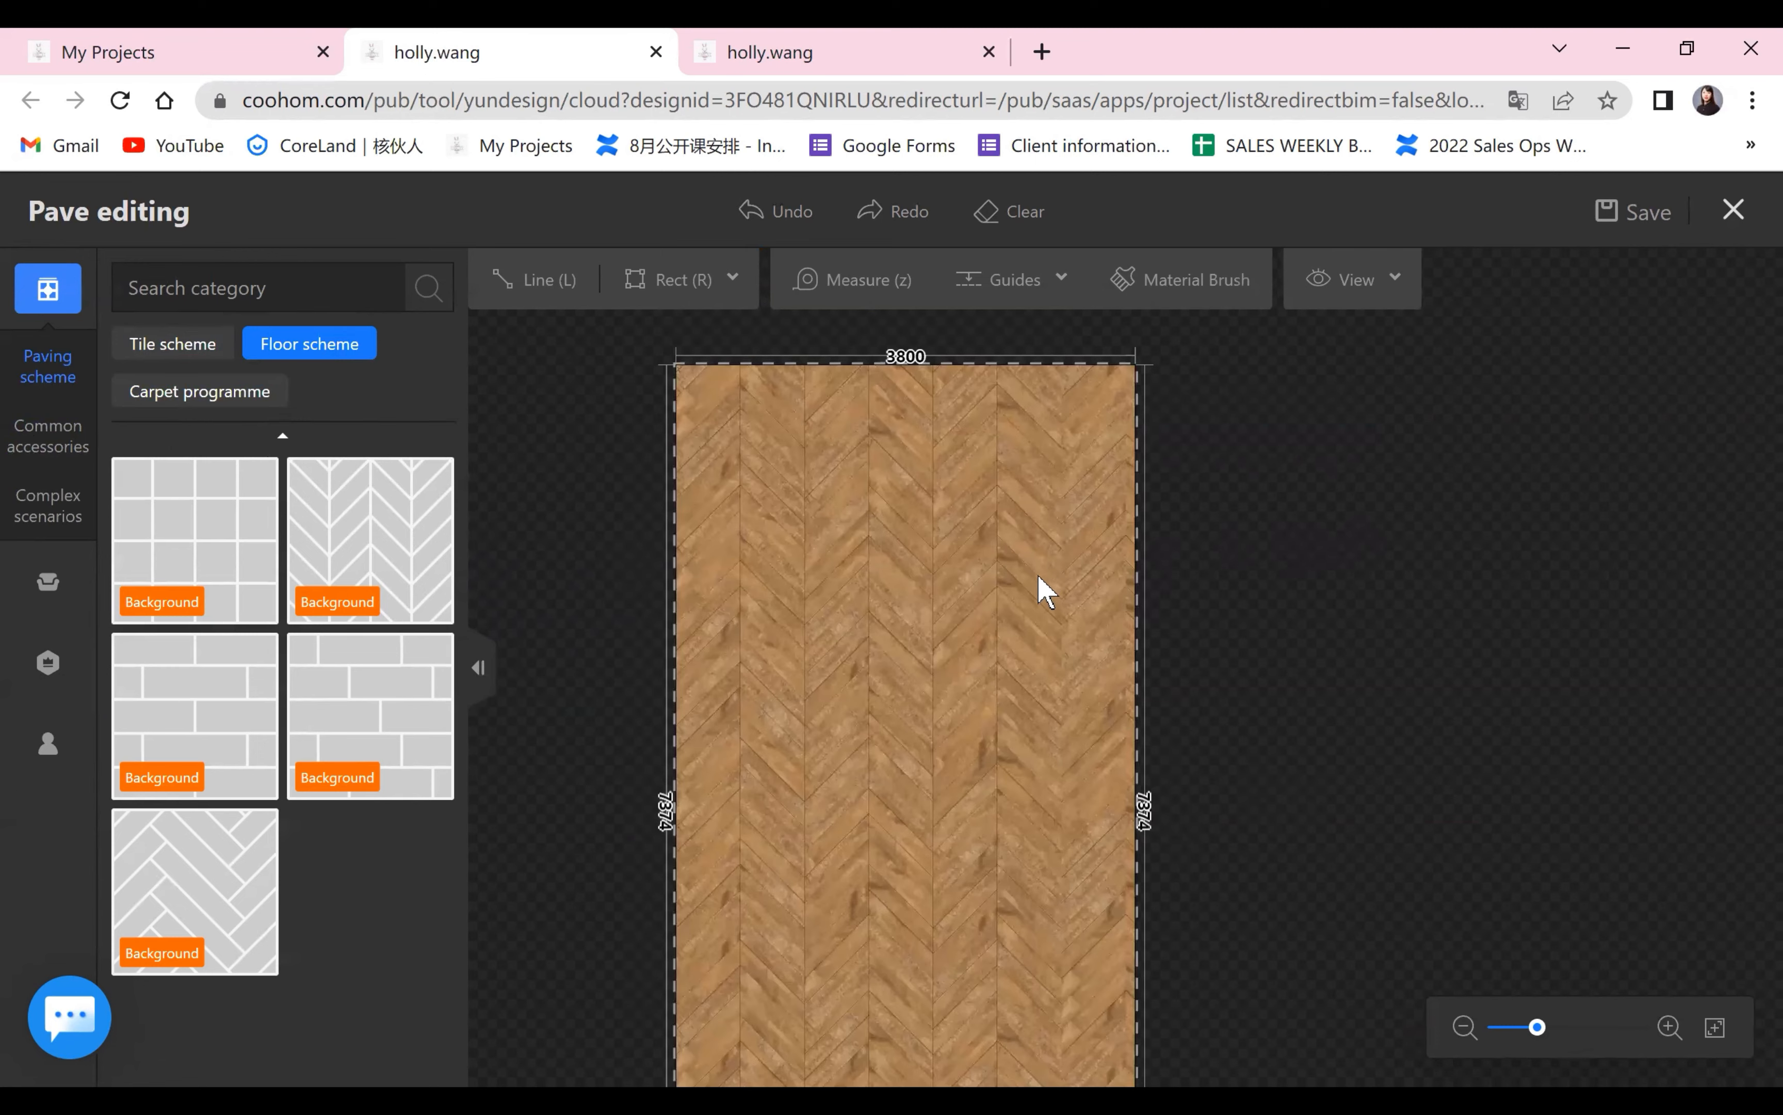
scroll(1038, 576, "up", 2)
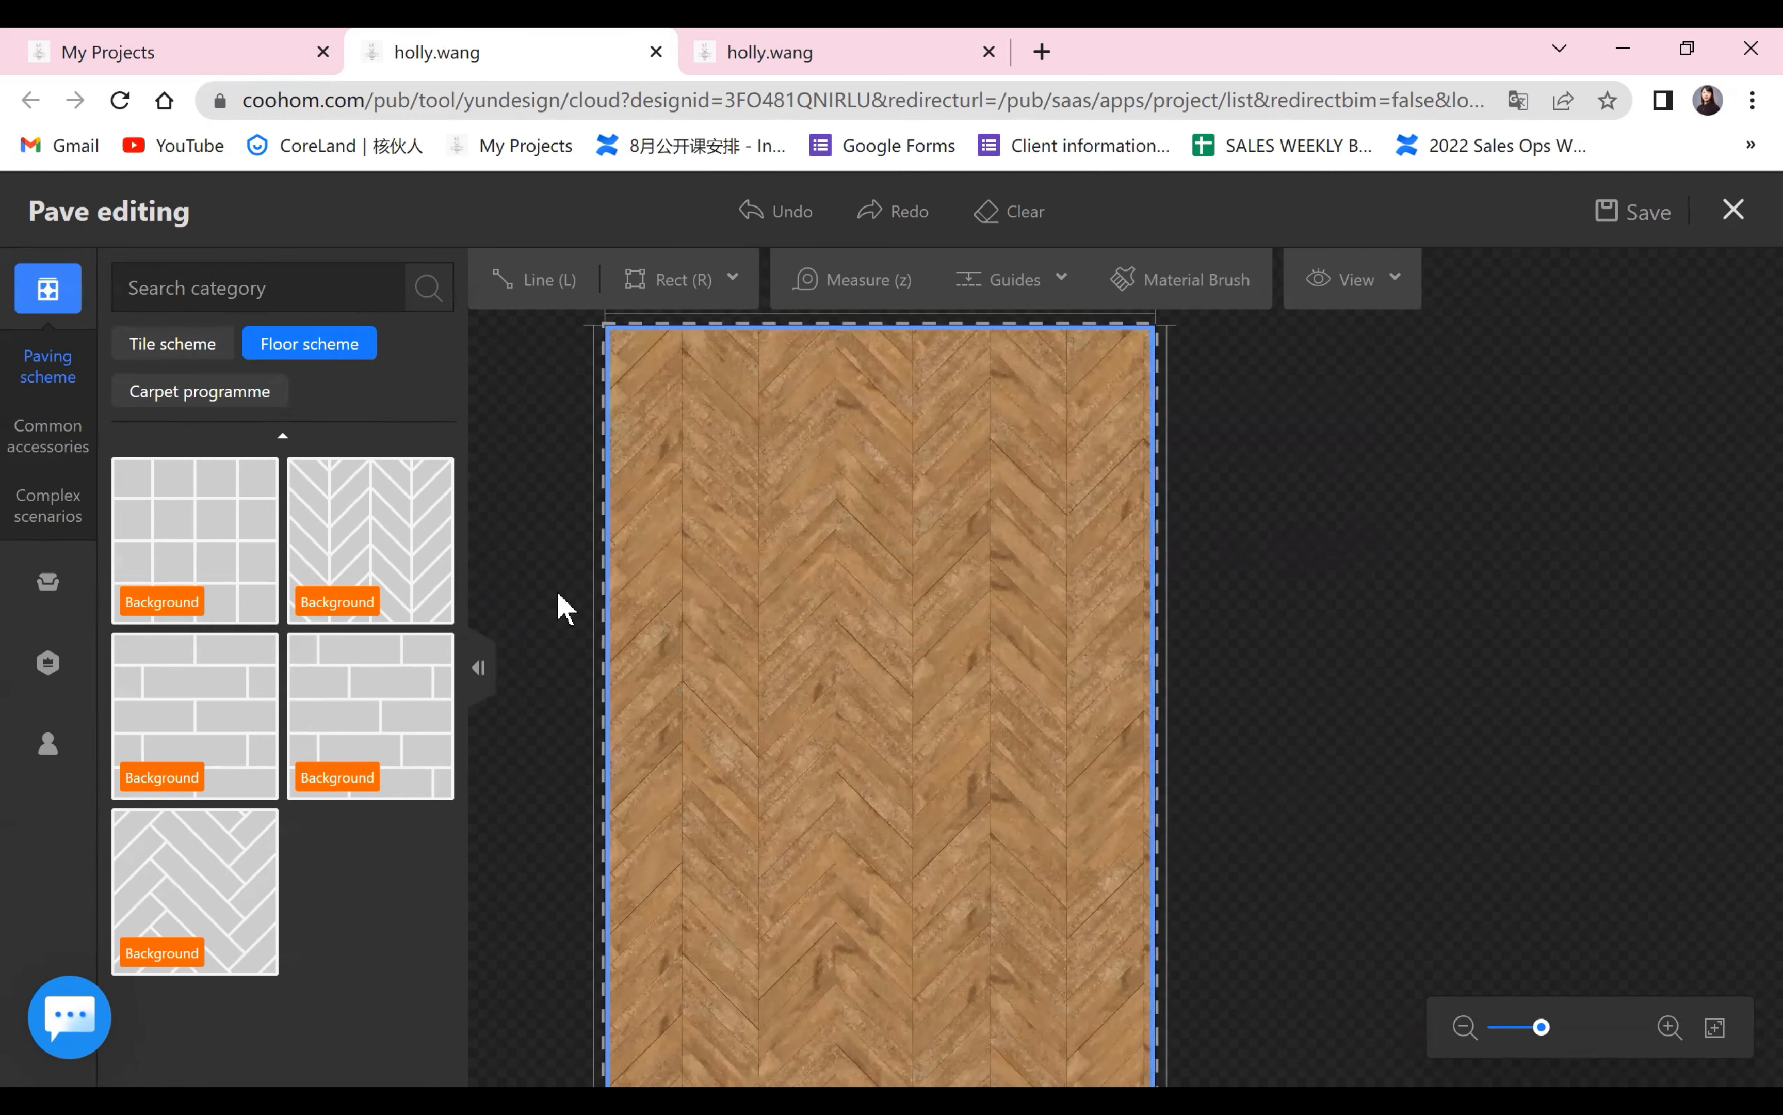
scroll(1008, 676, "up", 1)
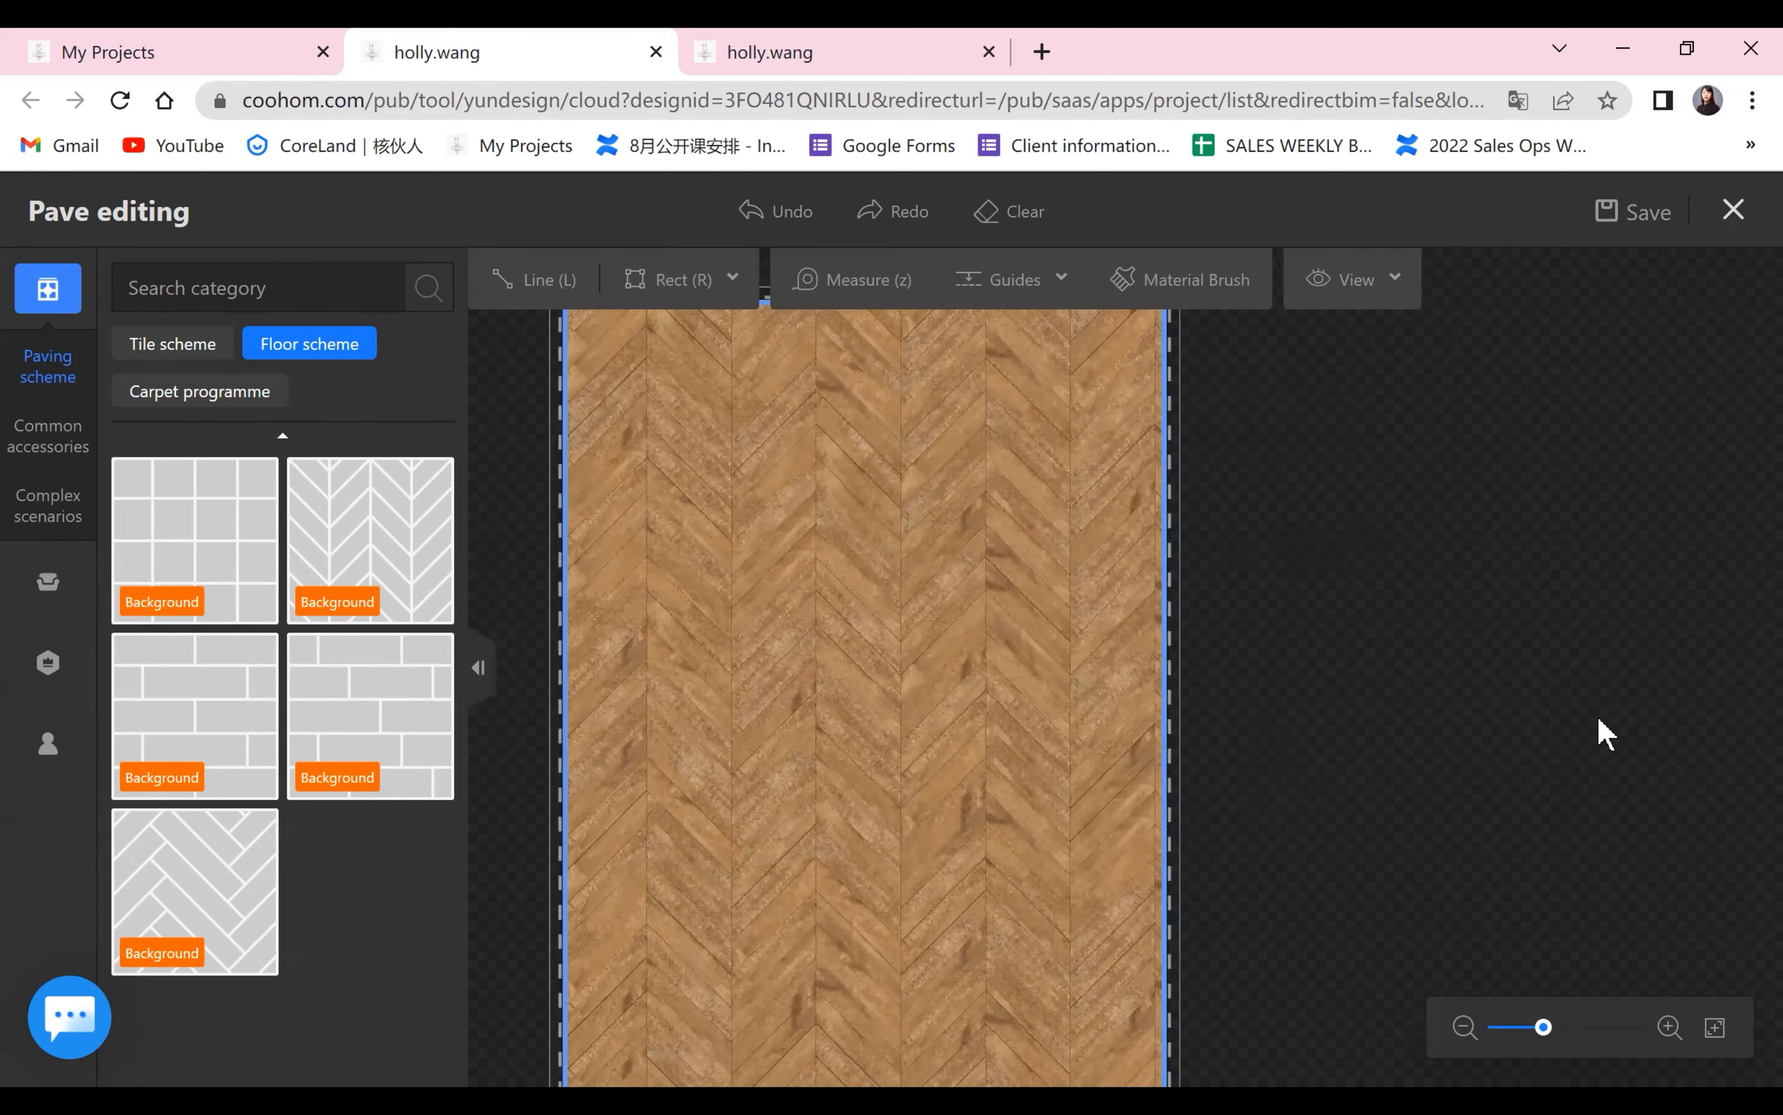
scroll(1598, 719, "up", 1)
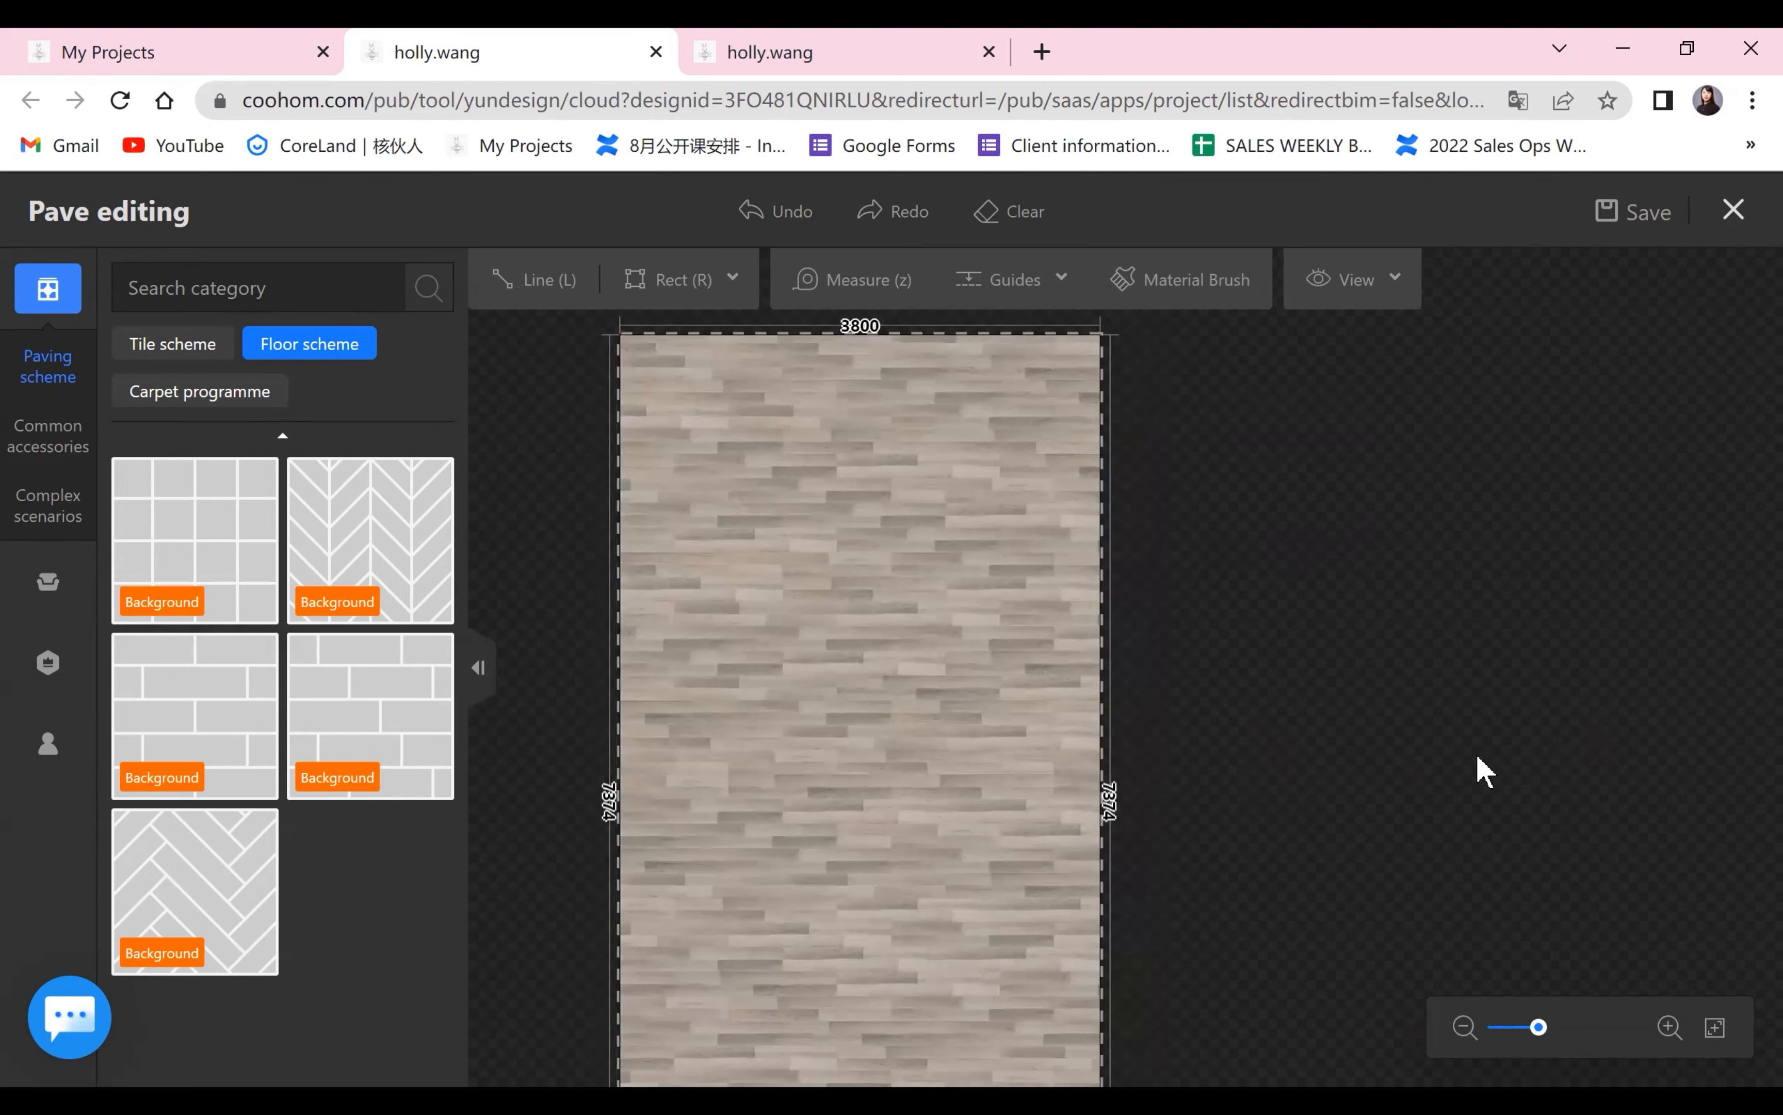
scroll(1477, 757, "up", 2)
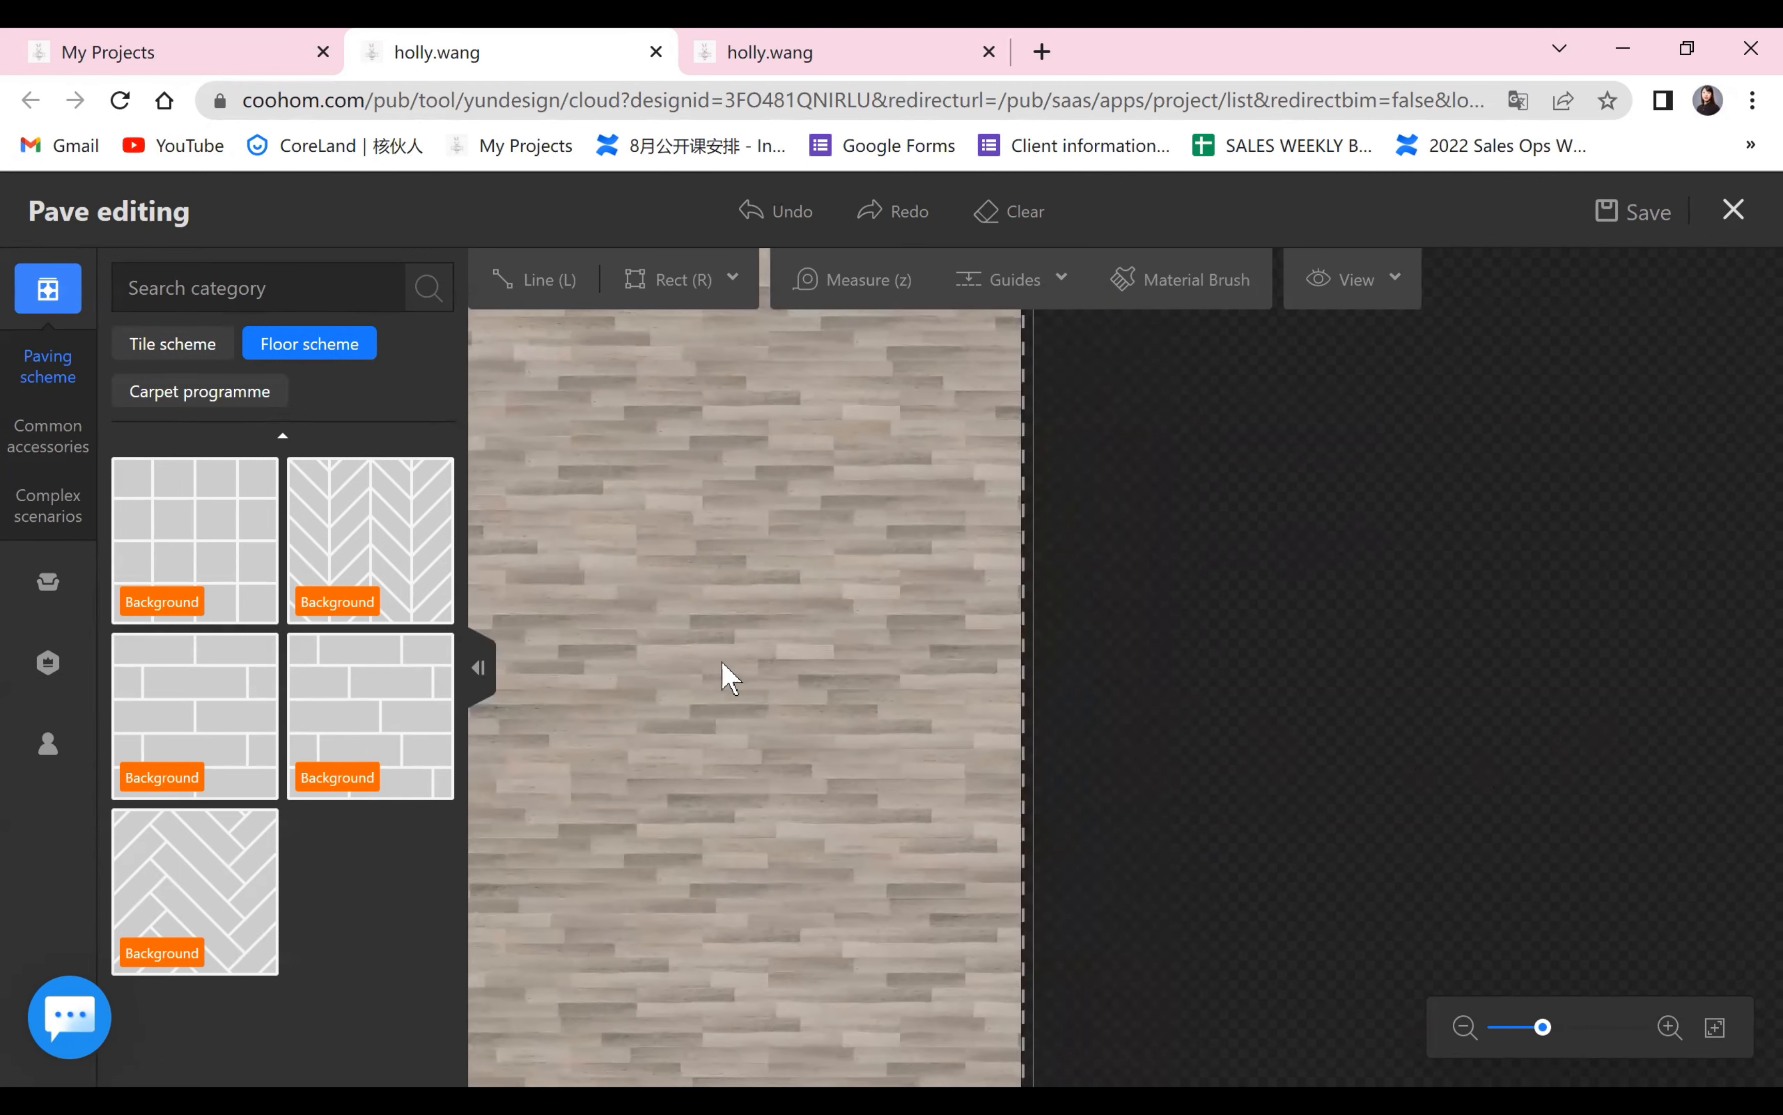
Apply the herringbone floor scheme to the large area and select it to open its scheme settings.
left_click(174, 900)
left_click(891, 735)
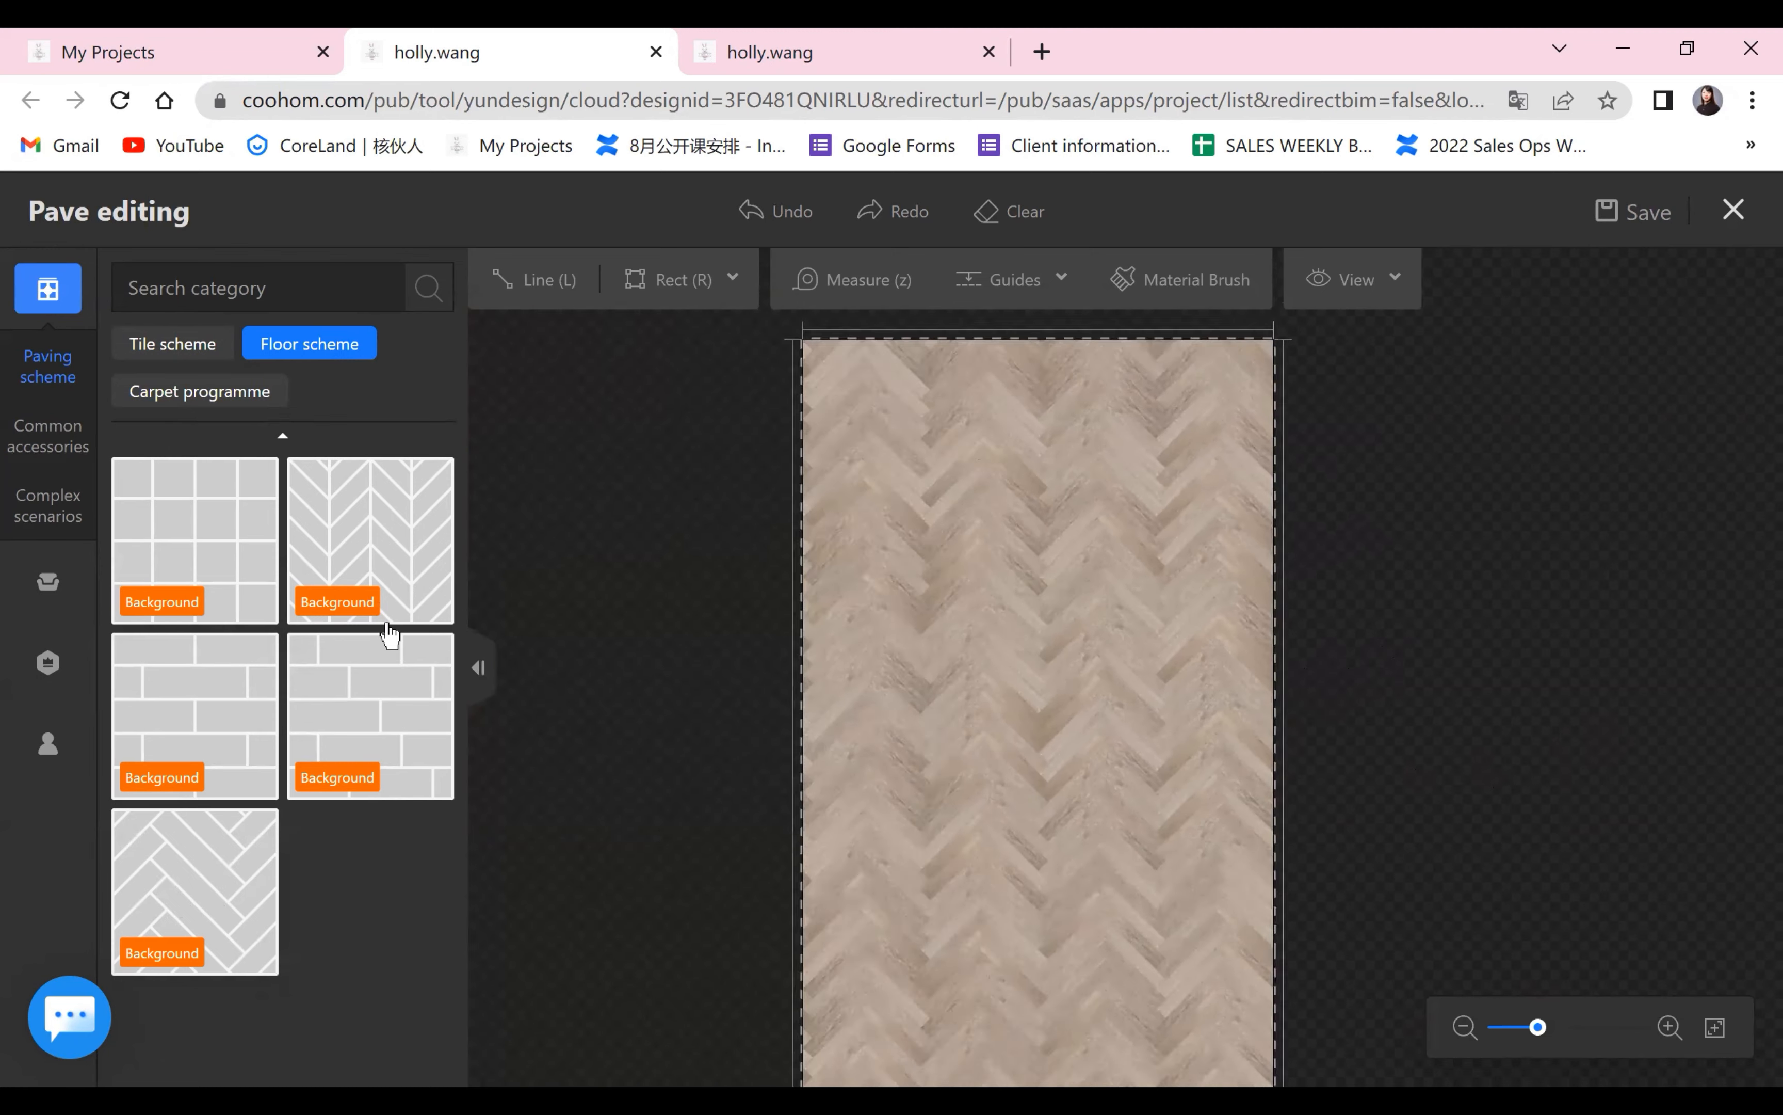
left_click(1136, 668)
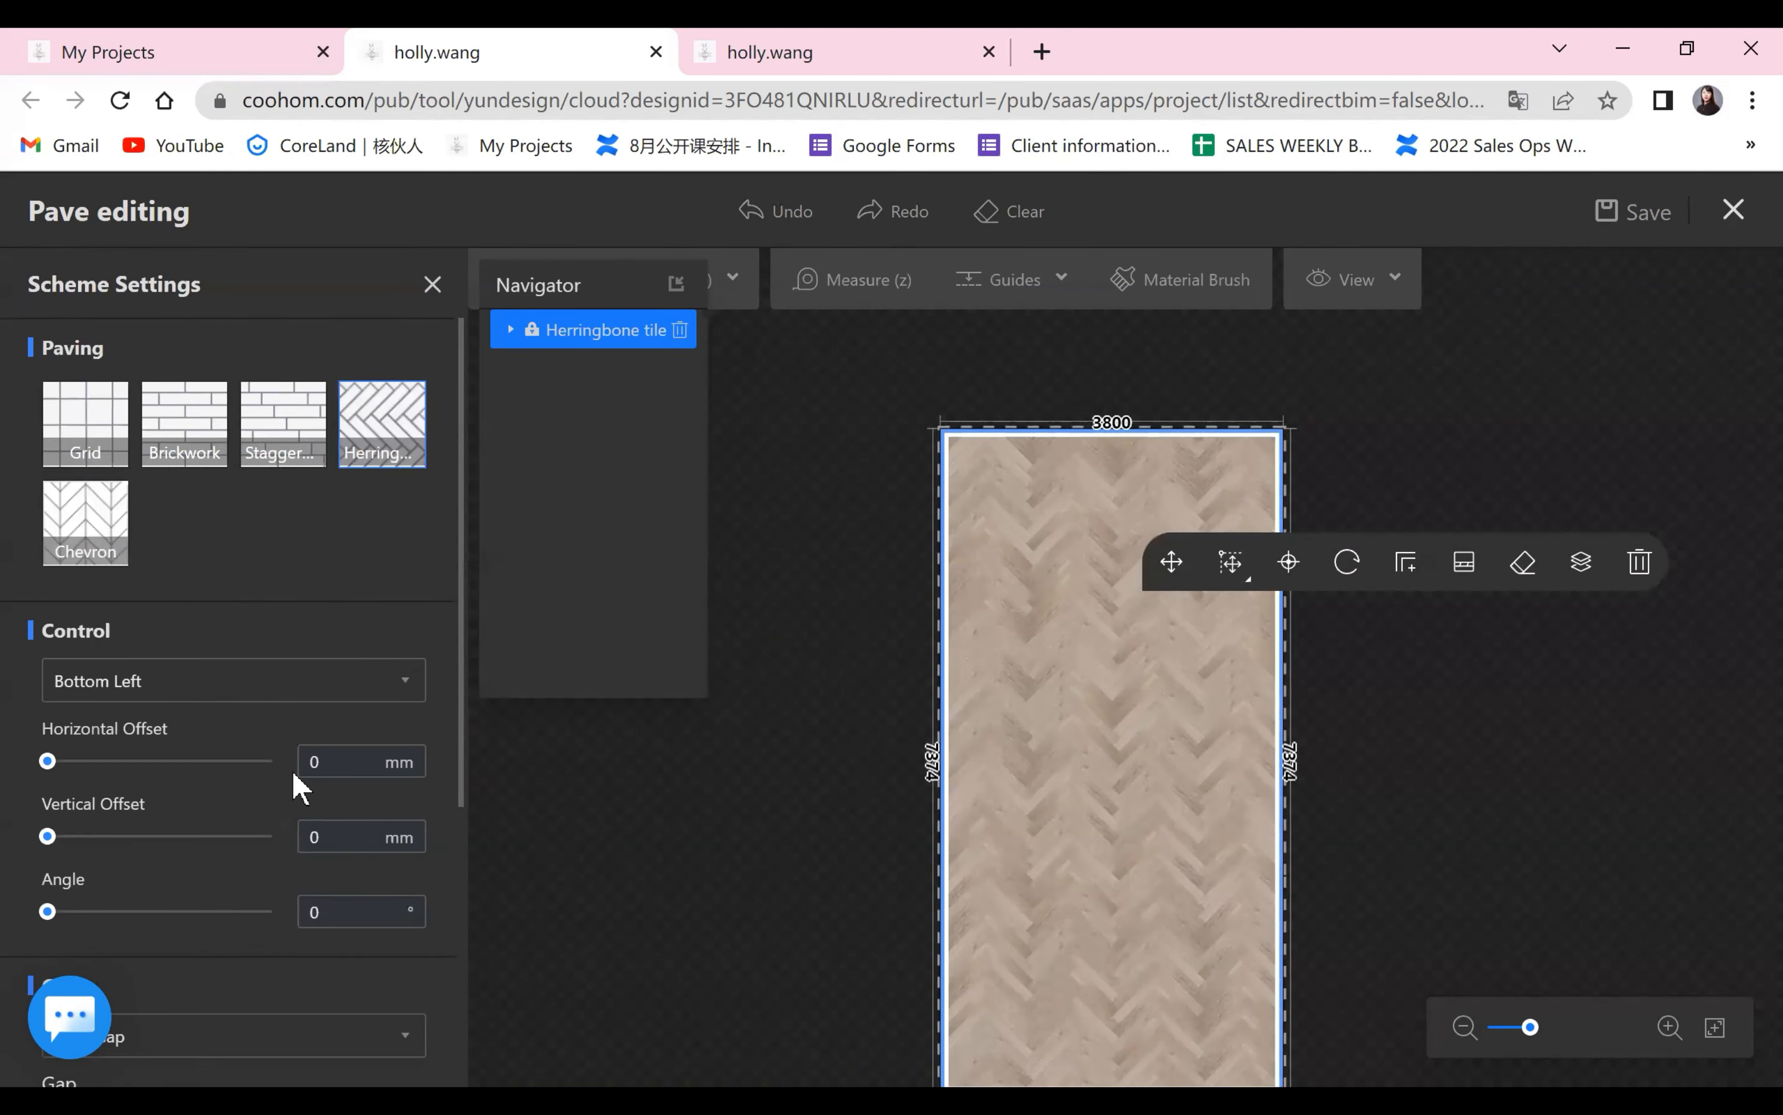
Review the control, gap and pattern settings of the large area's scheme and compare its paving layouts, keeping Herringbone.
scroll(291, 768, "down", 10)
scroll(287, 769, "up", 5)
scroll(293, 768, "up", 5)
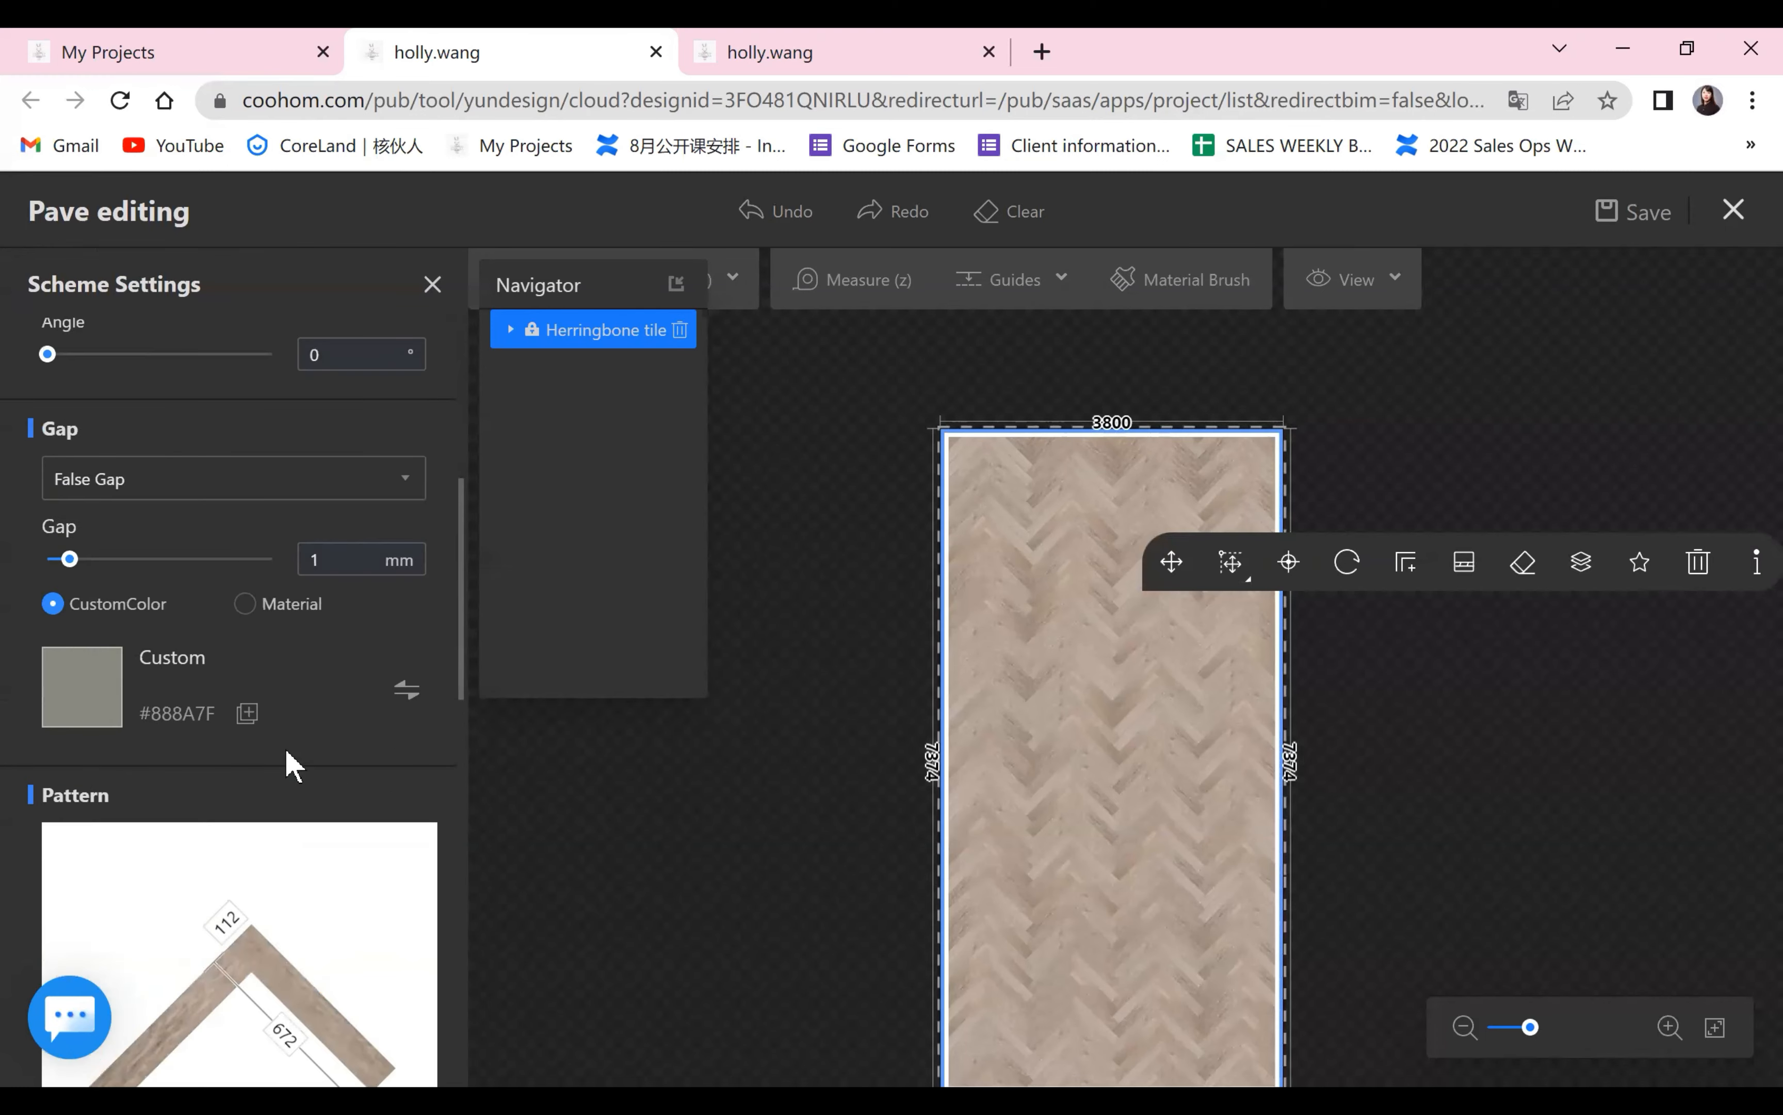
scroll(435, 309, "up", 5)
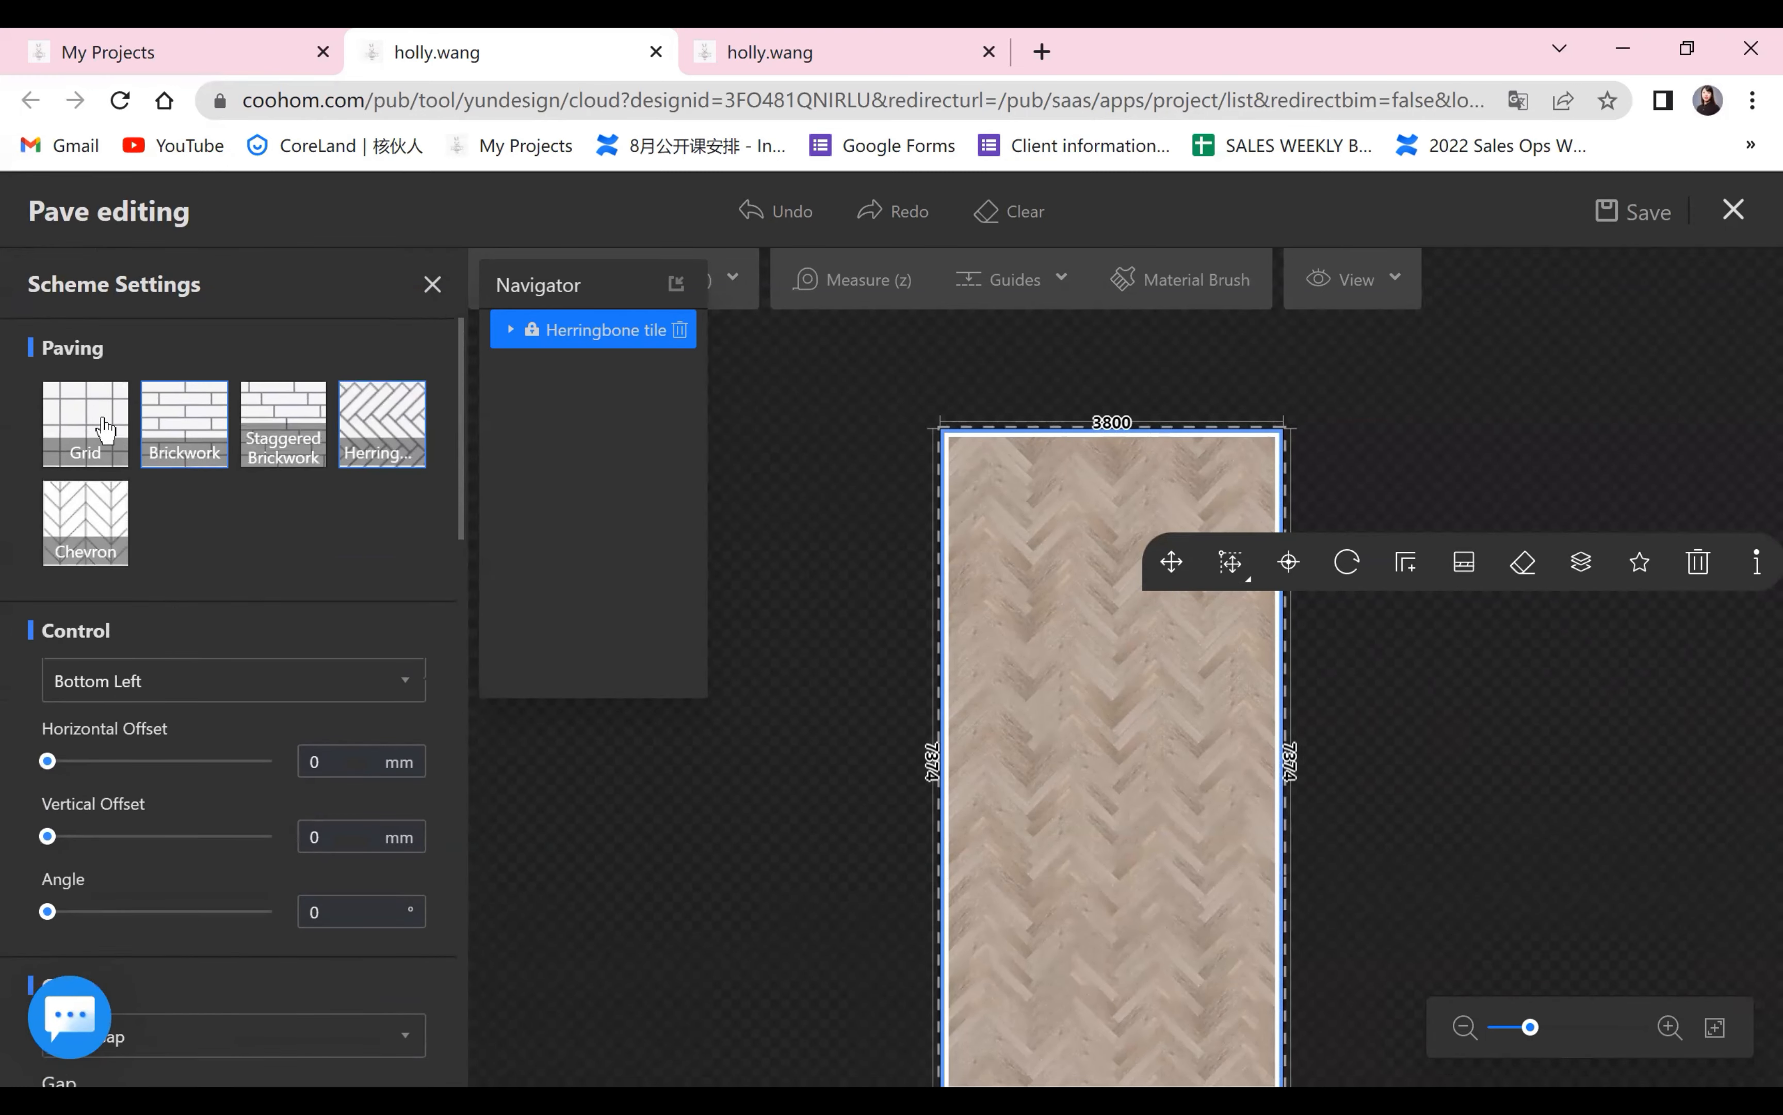
left_click(265, 443)
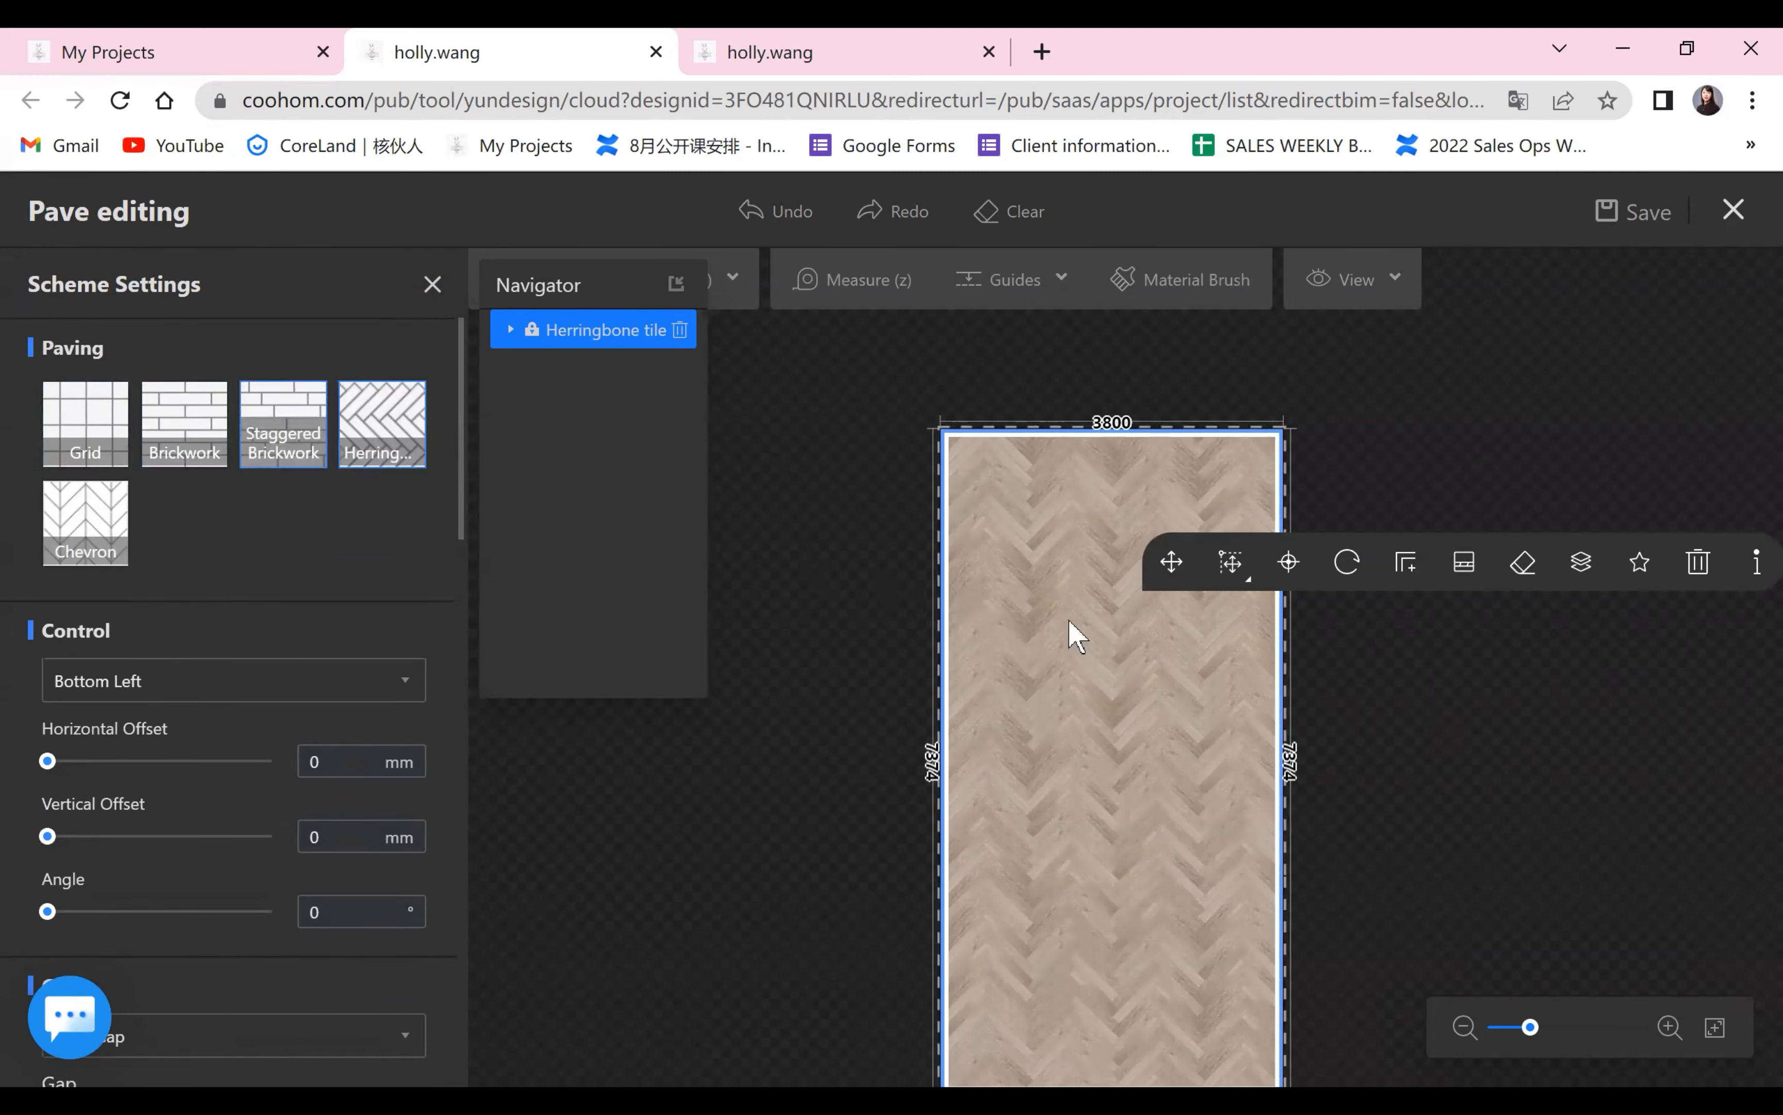
left_click(360, 435)
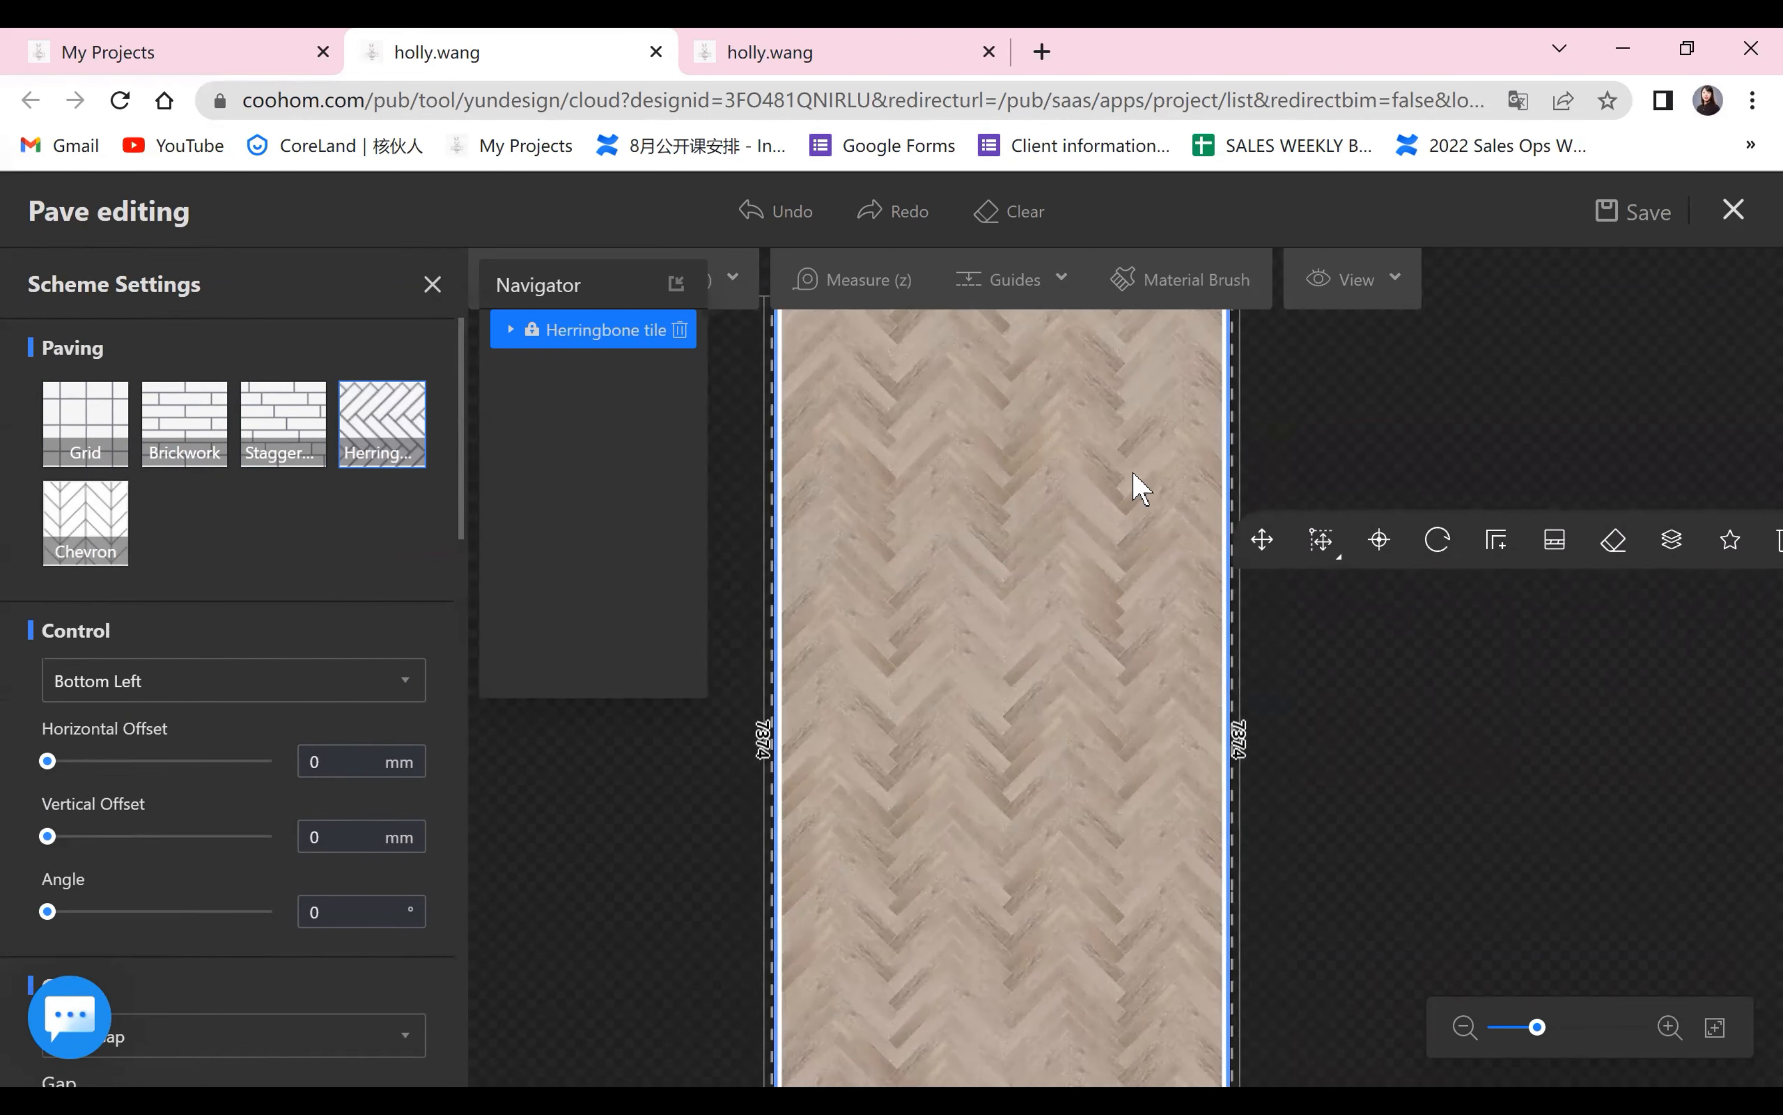
Open the Model Catalog of replacement floorings for the plank material in the herringbone pattern.
scroll(131, 655, "down", 5)
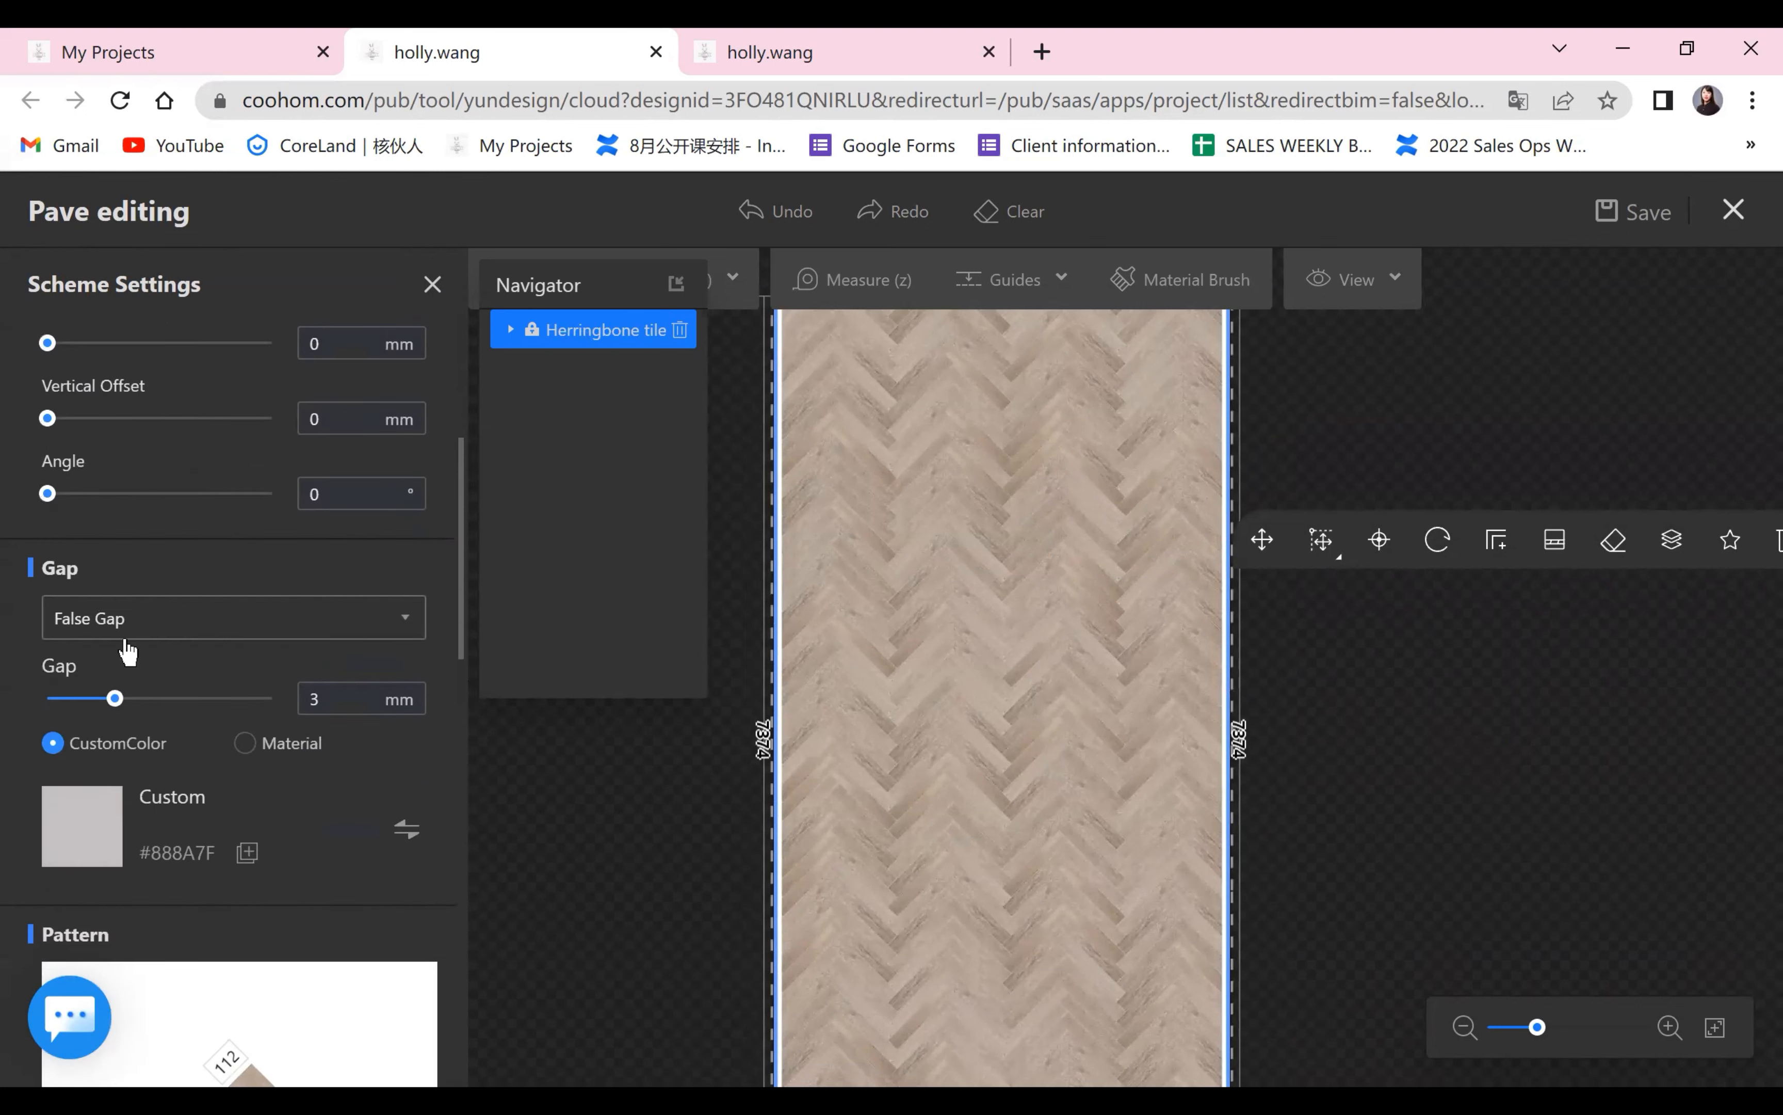
scroll(148, 671, "down", 5)
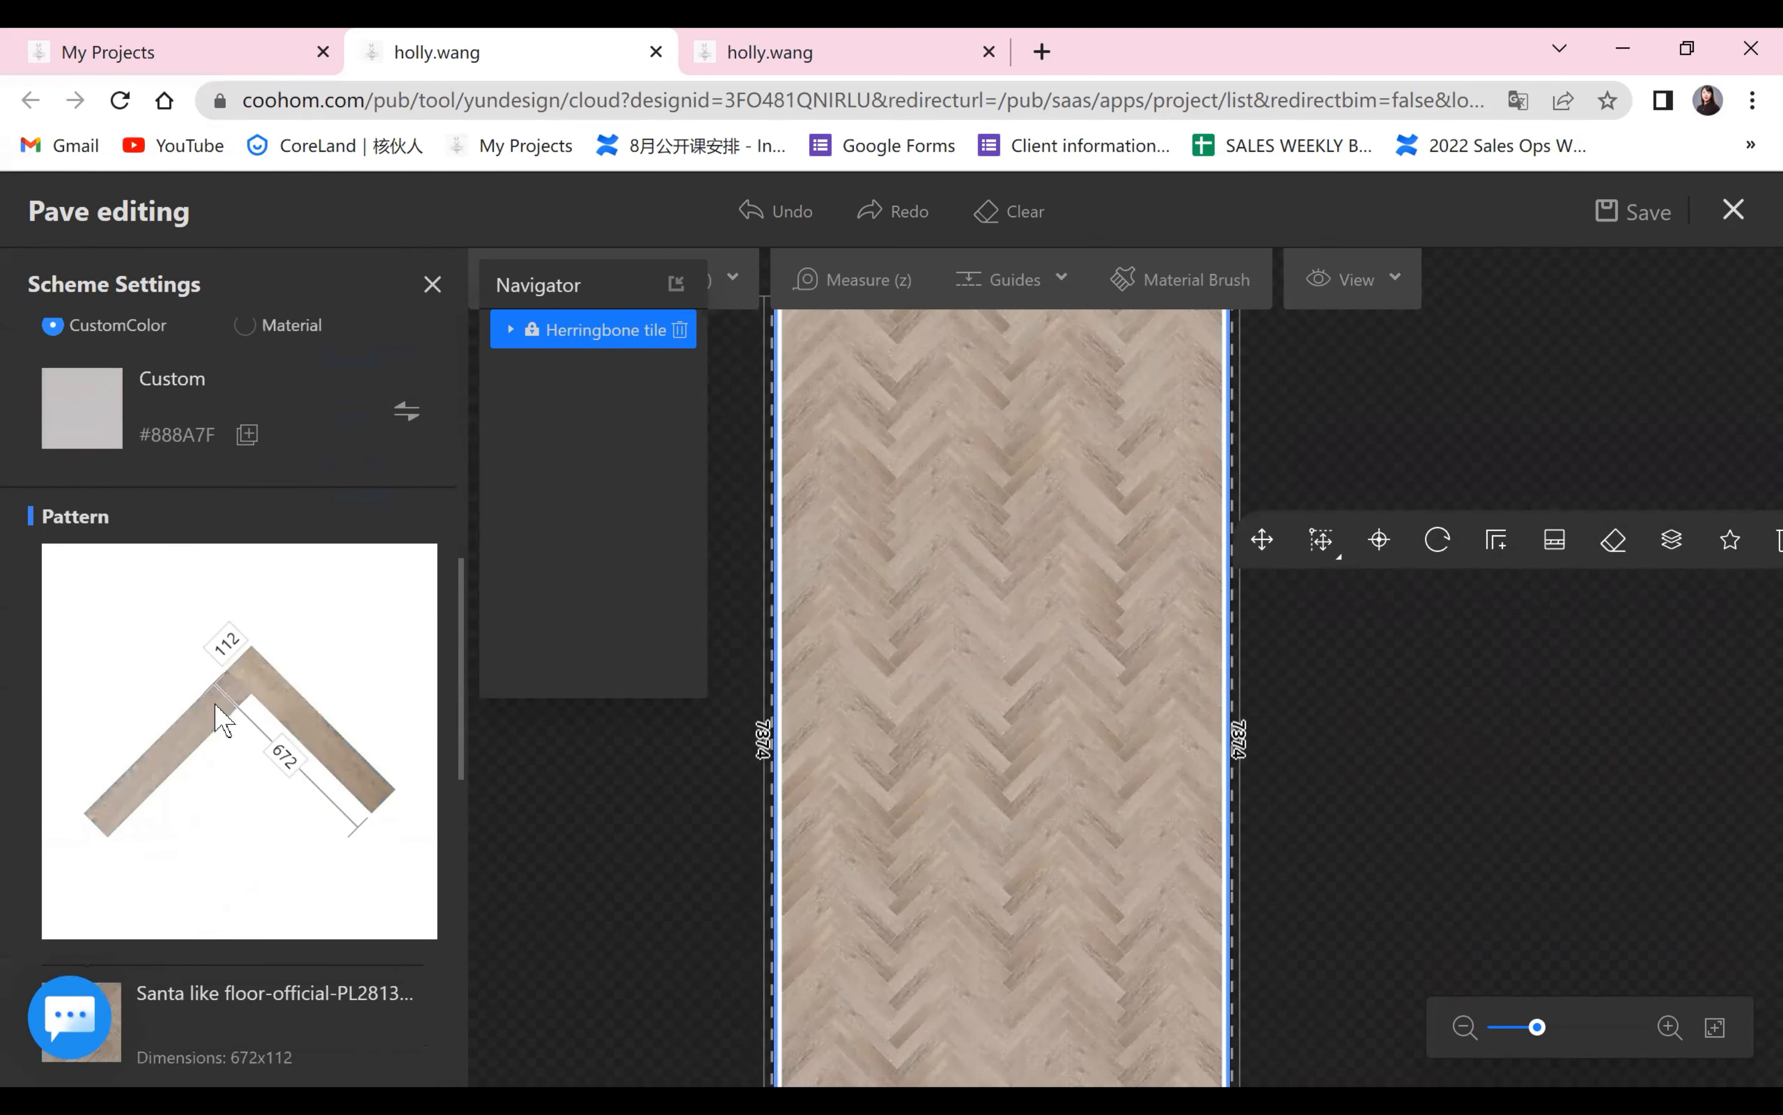
scroll(221, 719, "down", 5)
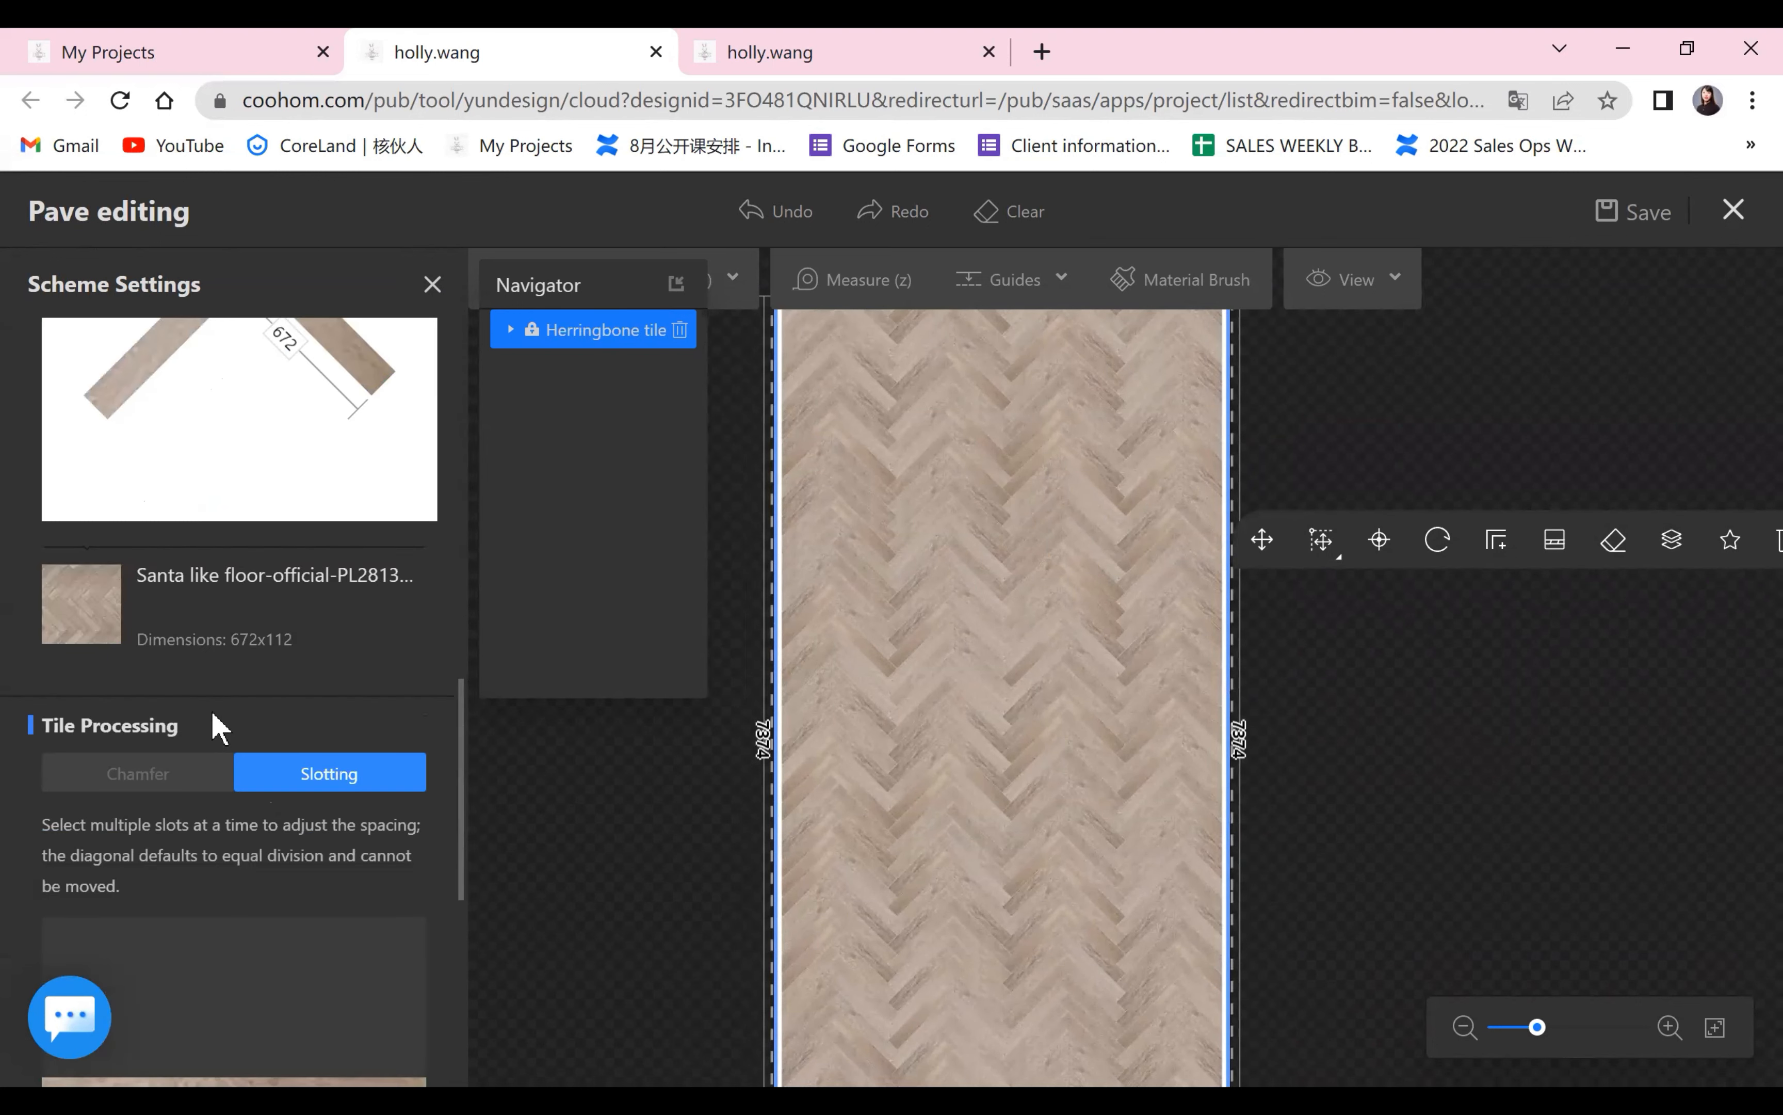
left_click(83, 606)
left_click(699, 287)
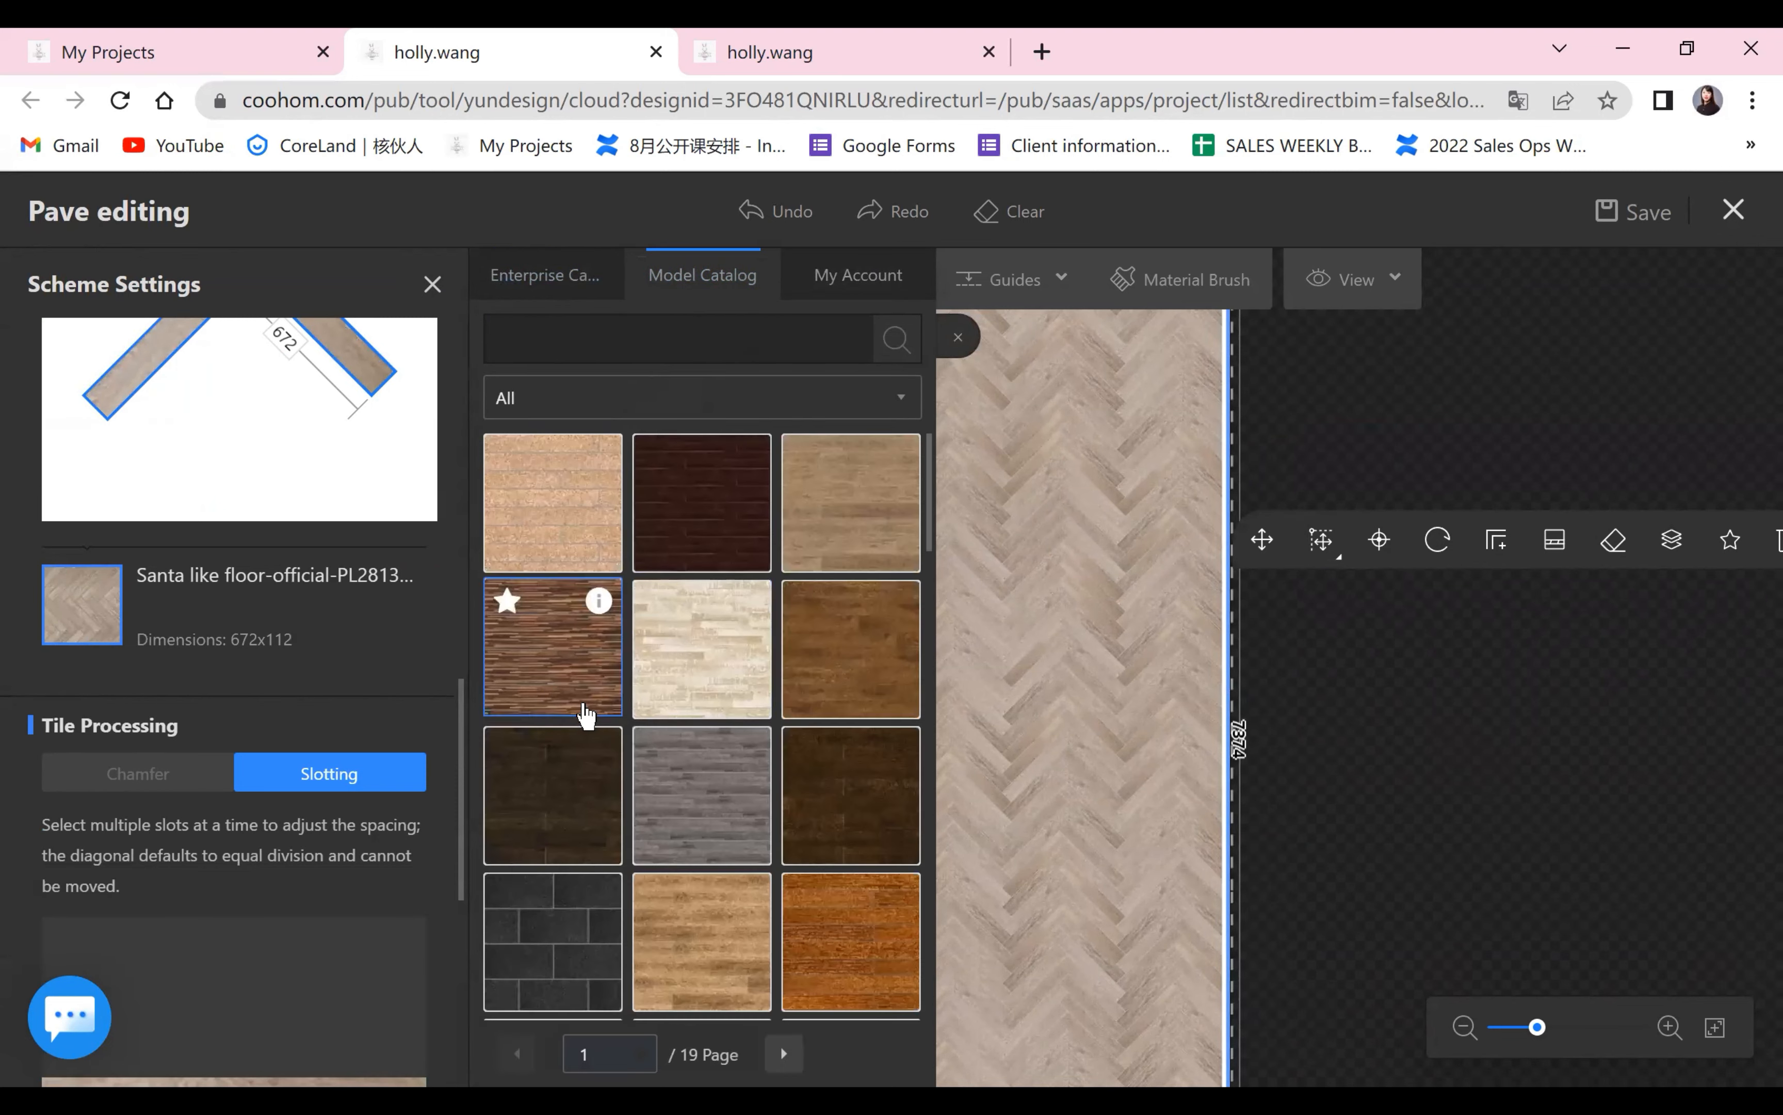
Replace the herringbone plank material with the brown Golden Steel a platinum Lin flooring, 1285x192, from the catalog's second page.
scroll(585, 717, "down", 3)
scroll(582, 719, "down", 5)
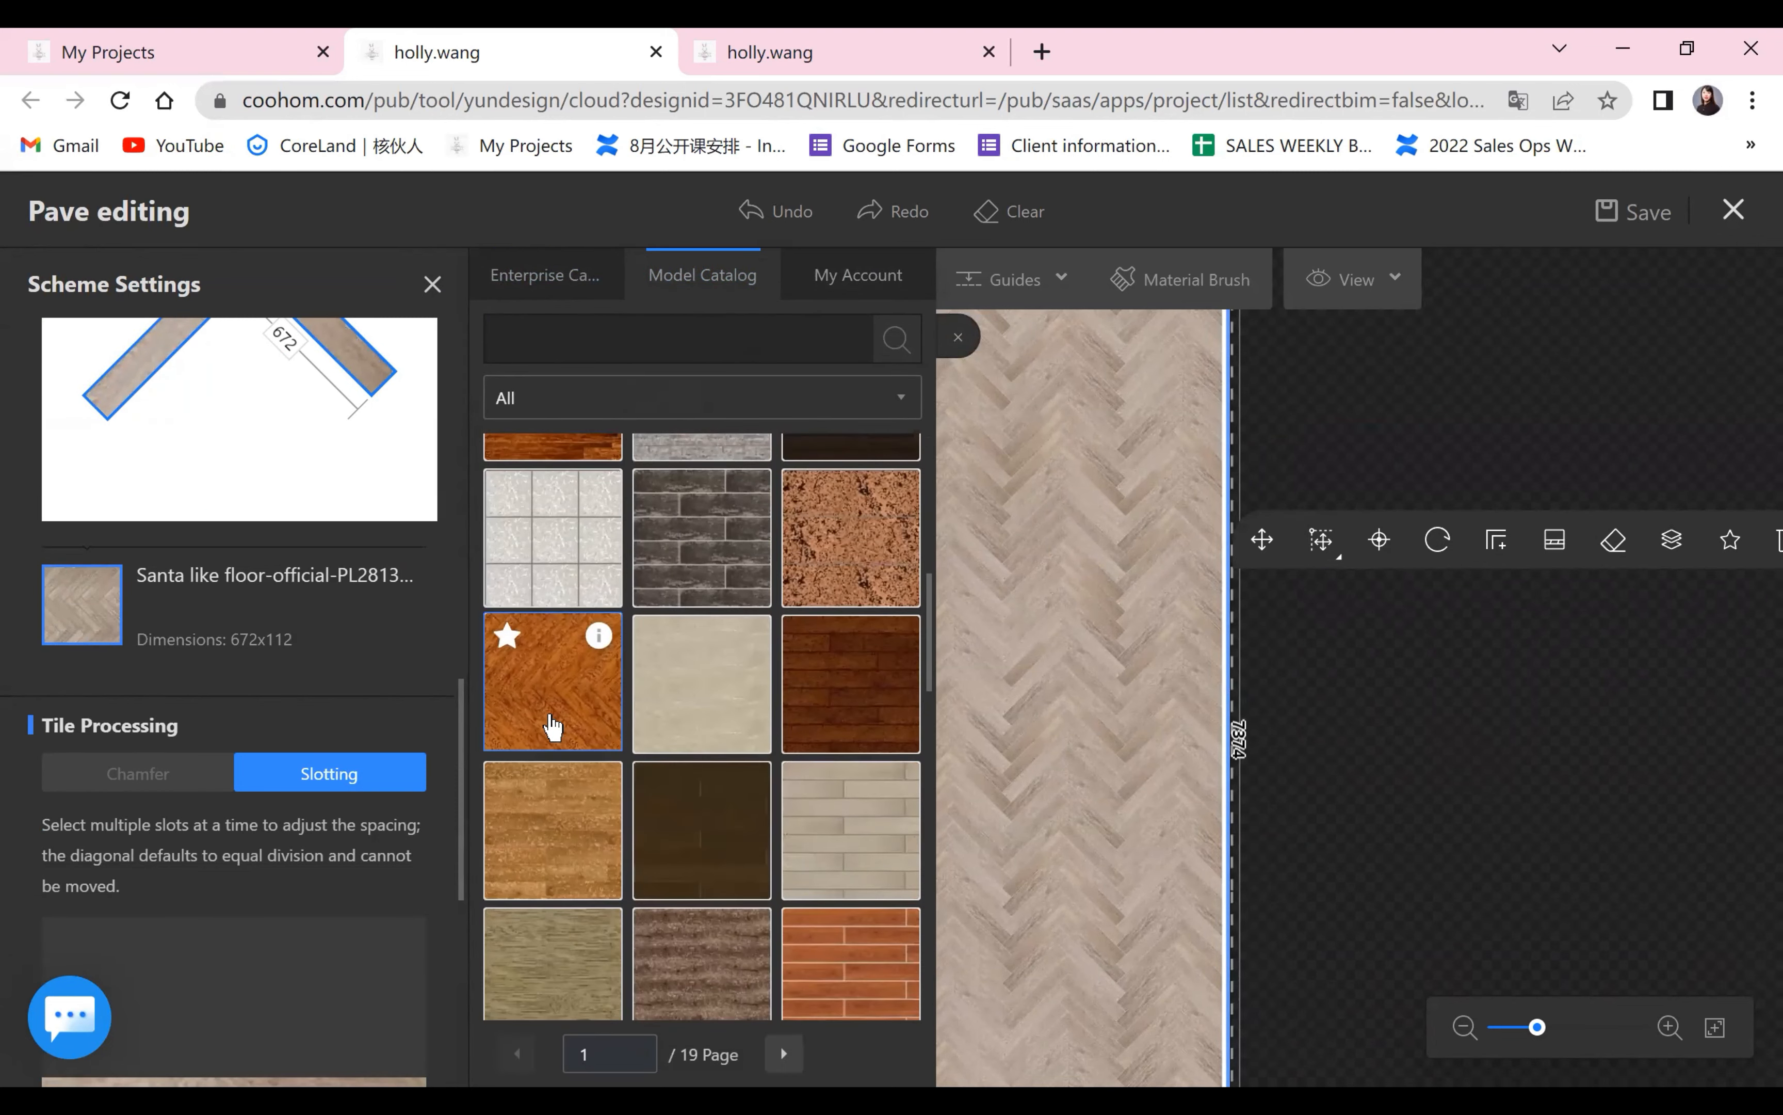
scroll(551, 723, "down", 10)
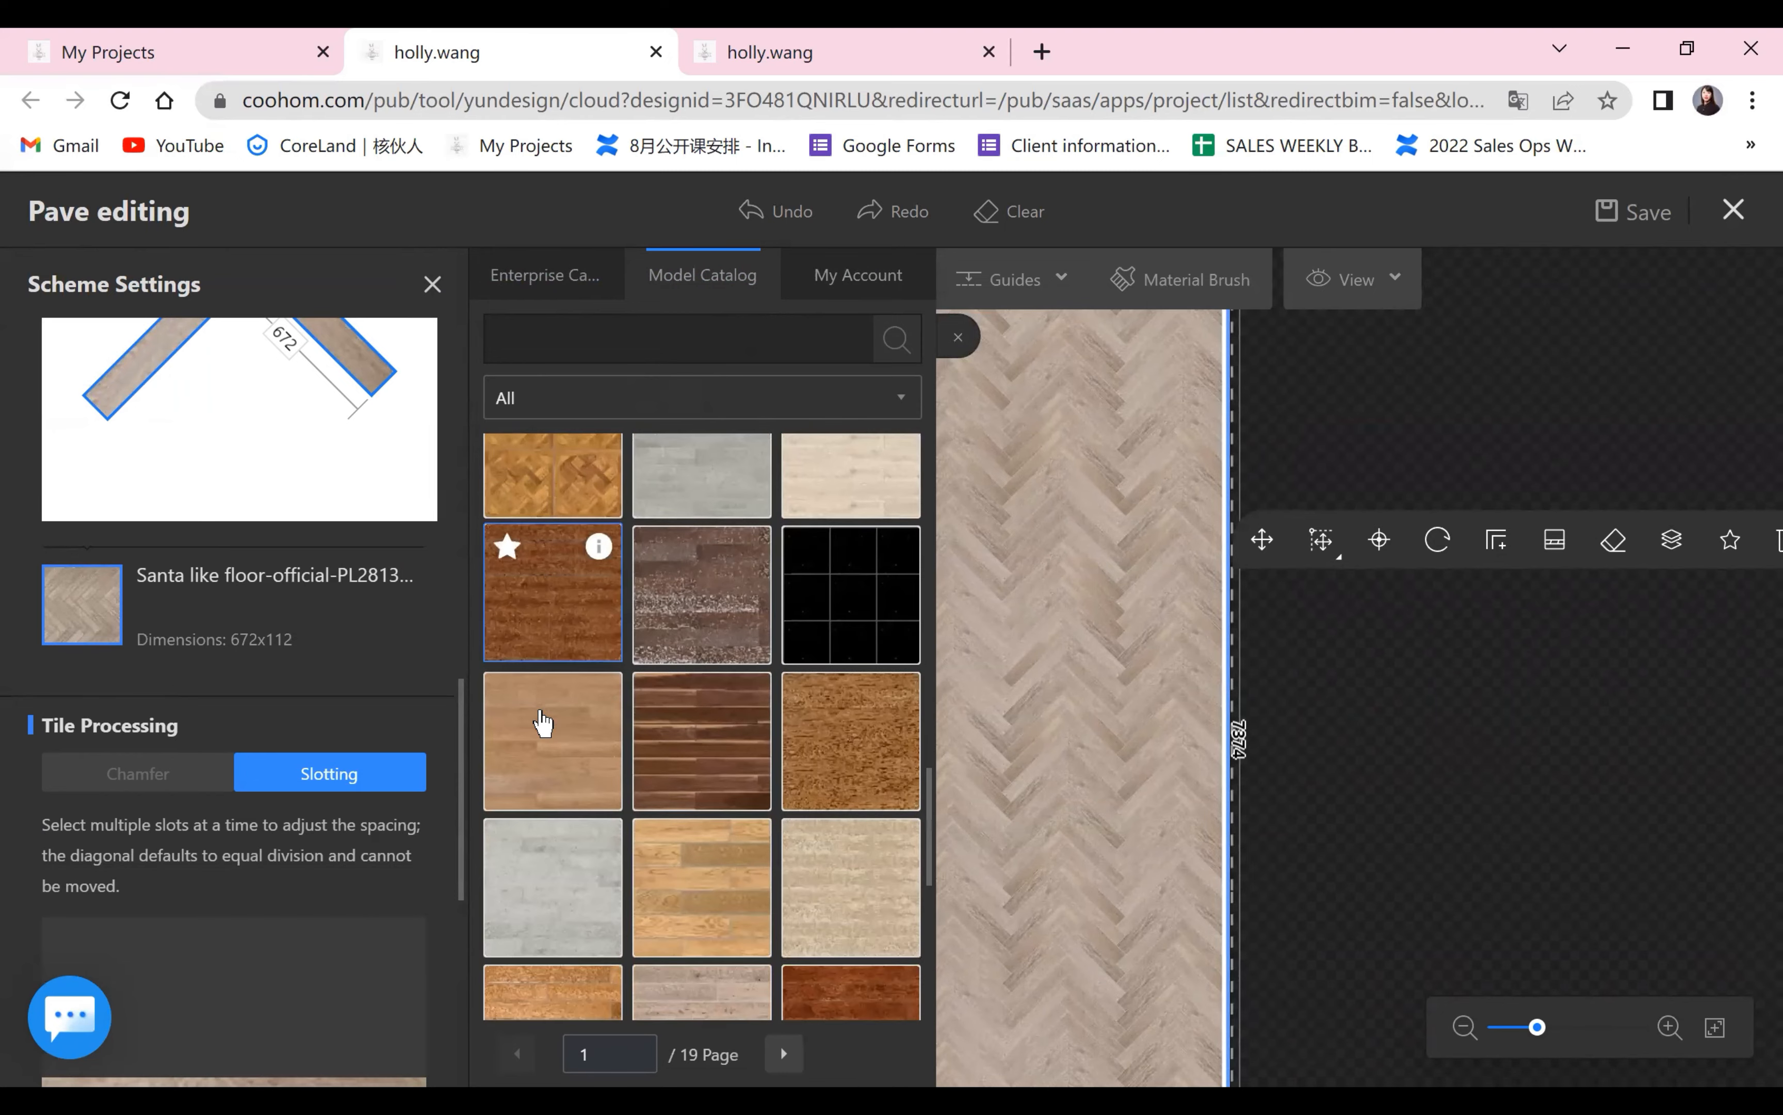
scroll(544, 723, "down", 10)
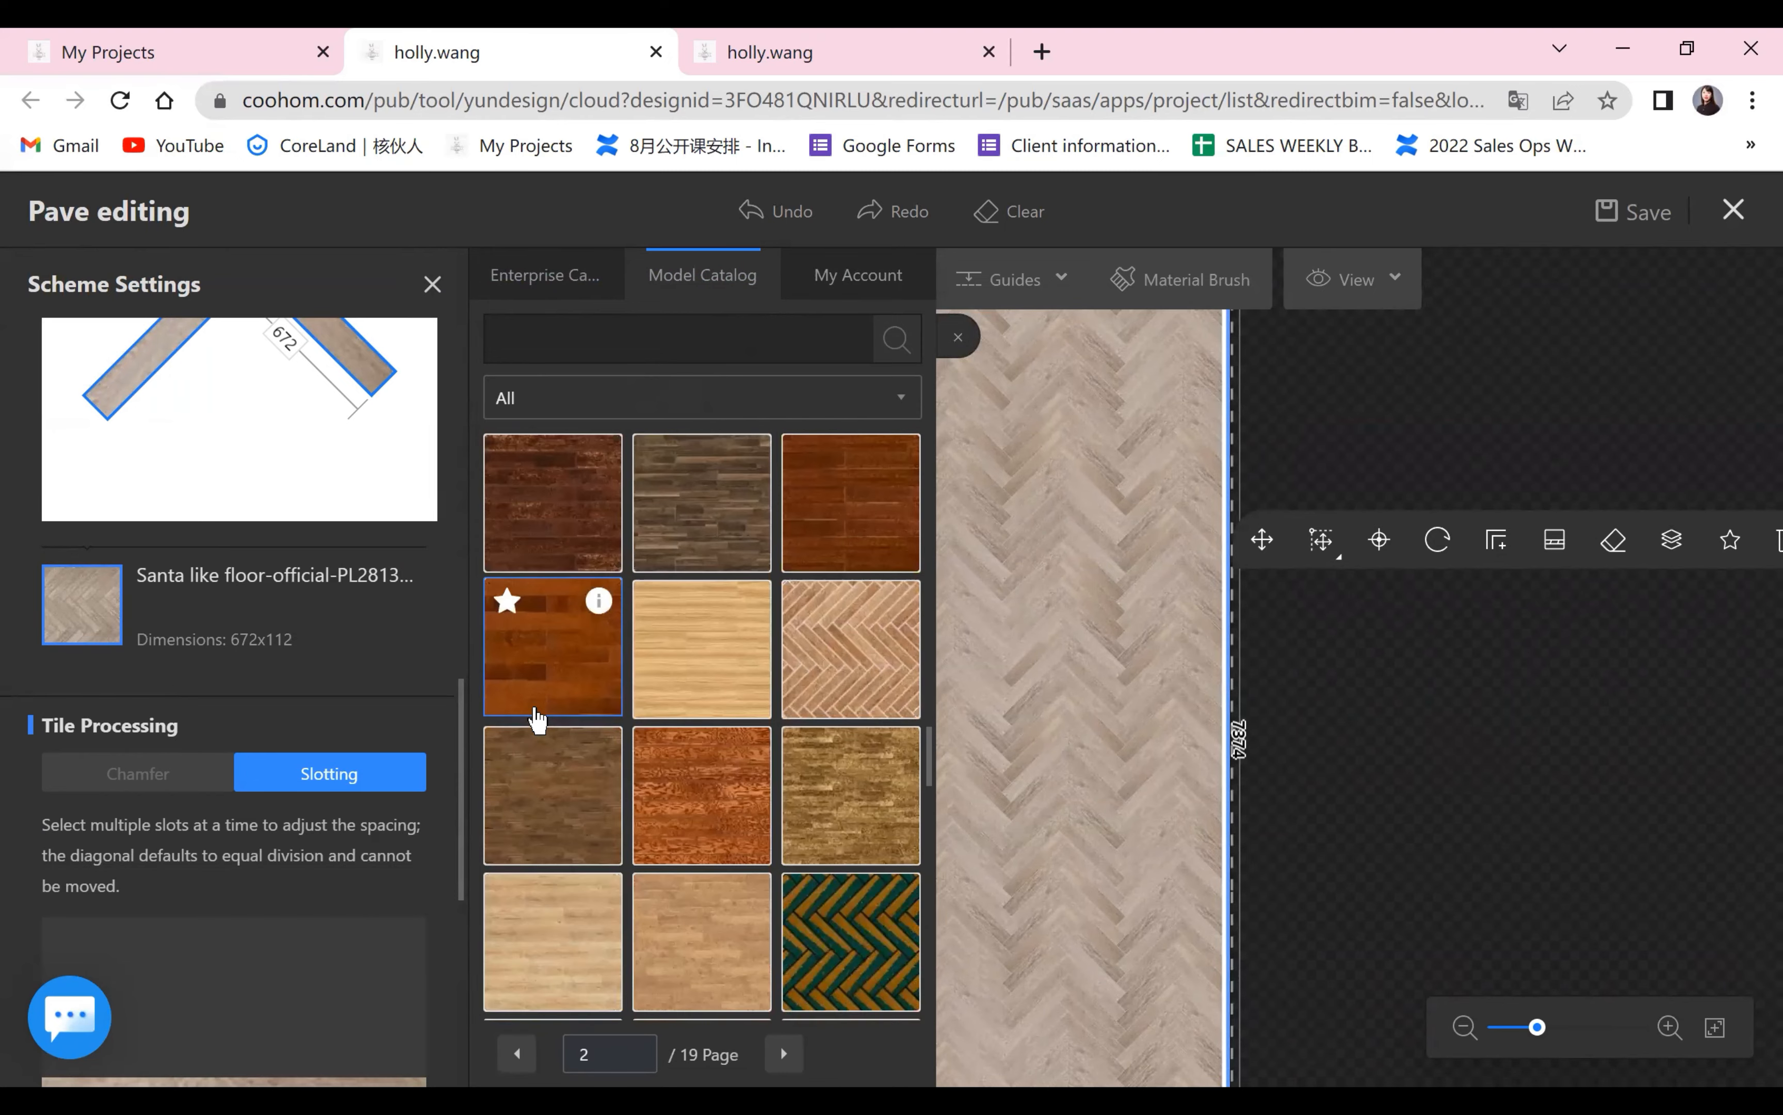
scroll(546, 726, "down", 10)
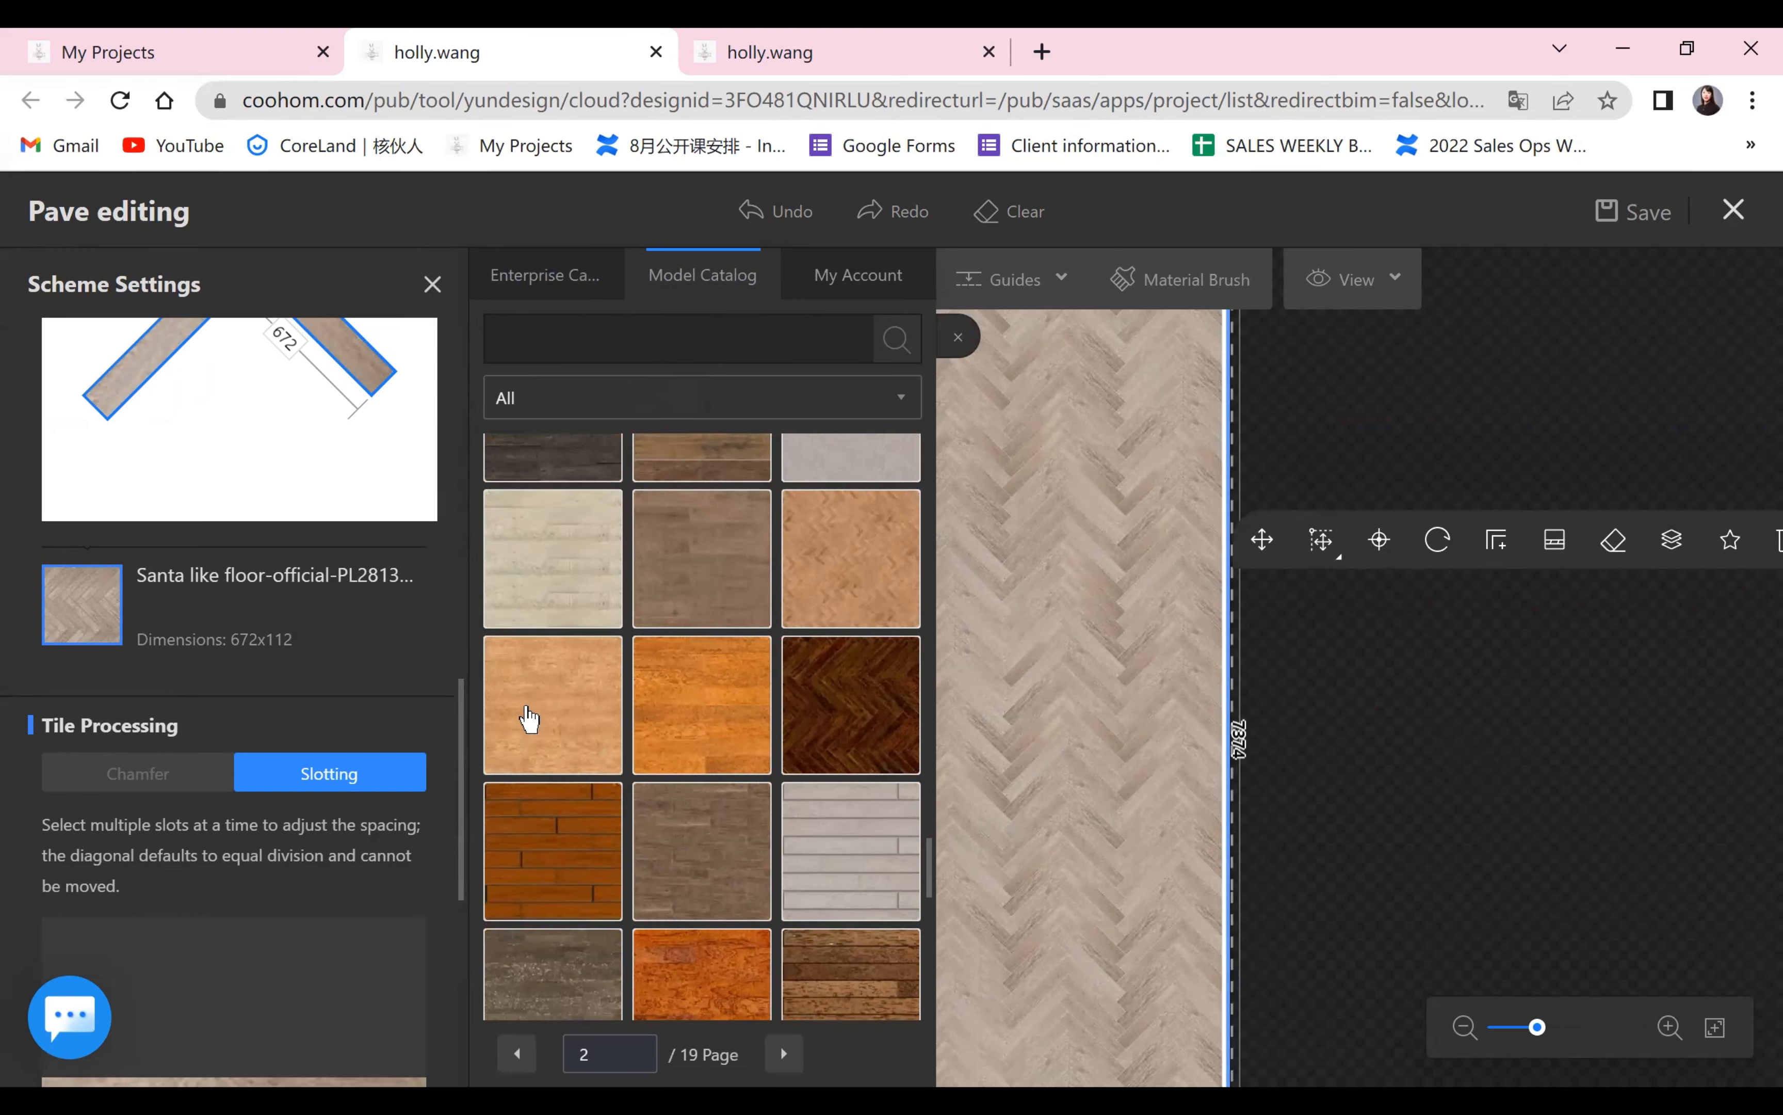
scroll(725, 586, "down", 4)
left_click(728, 590)
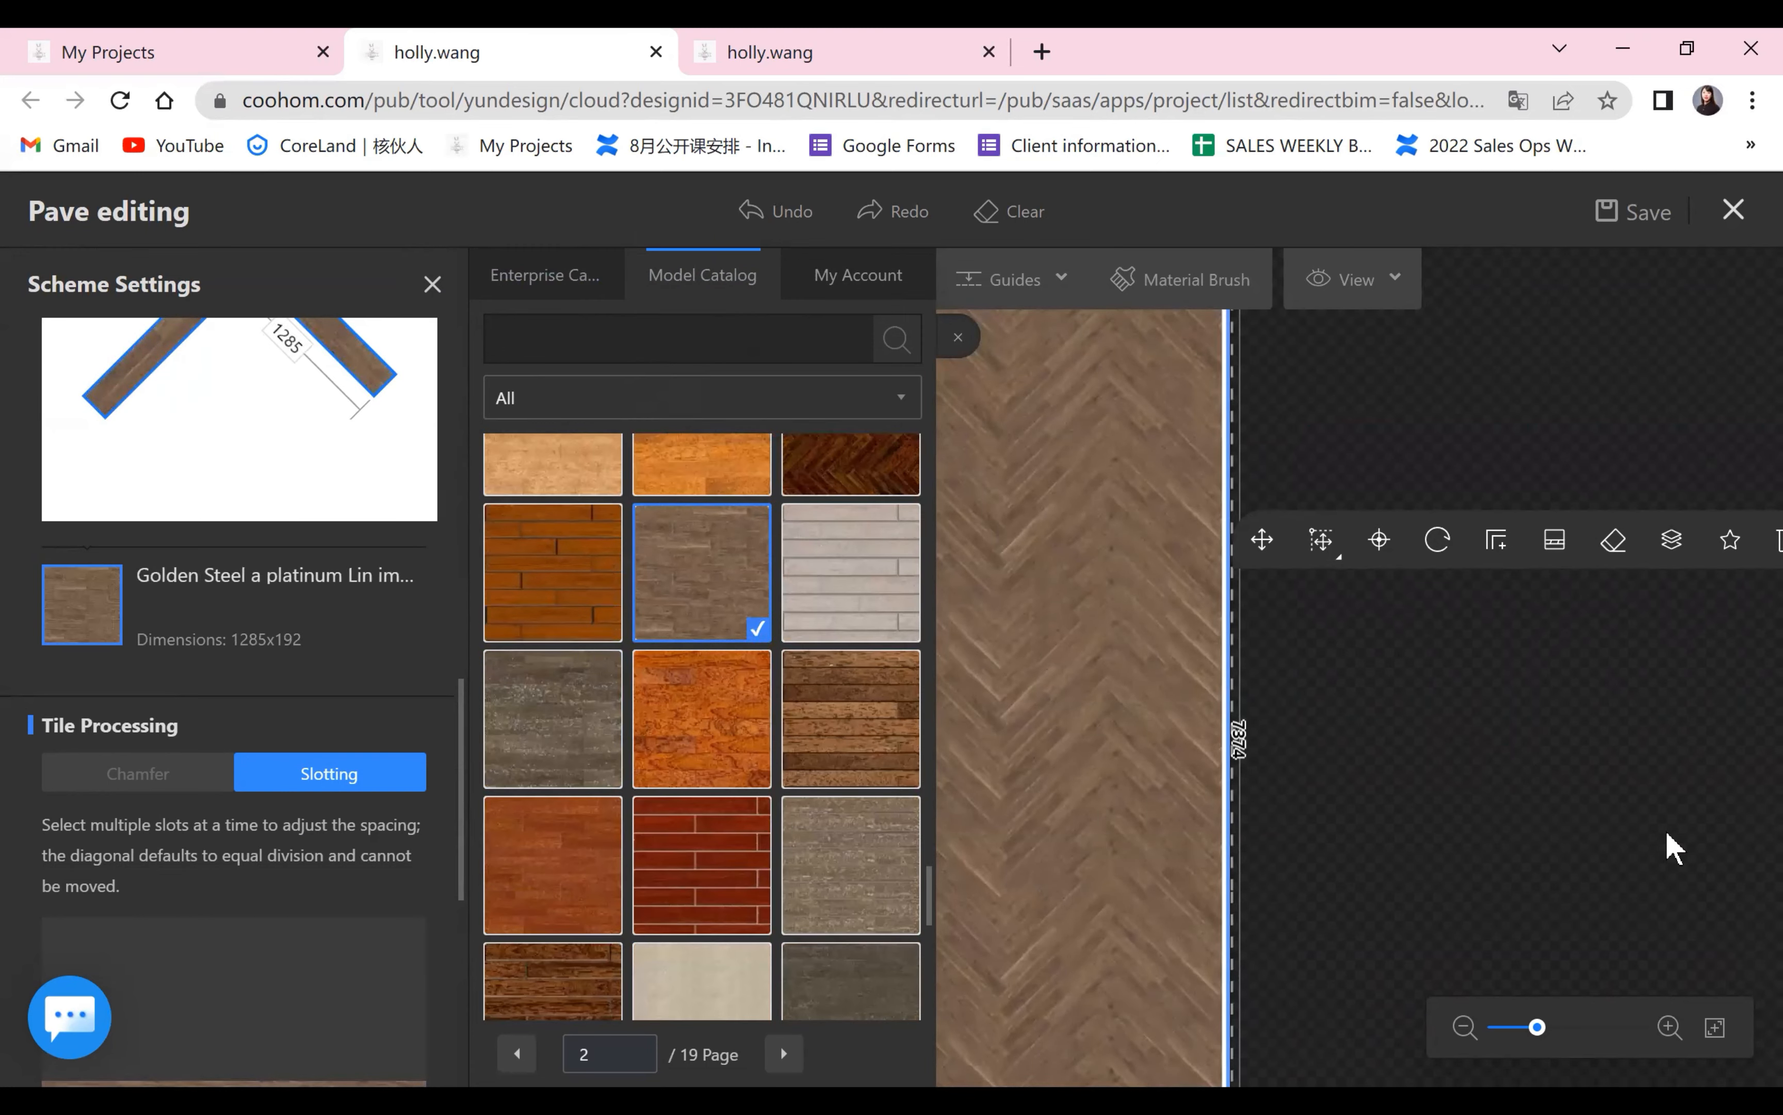
left_click(1050, 589)
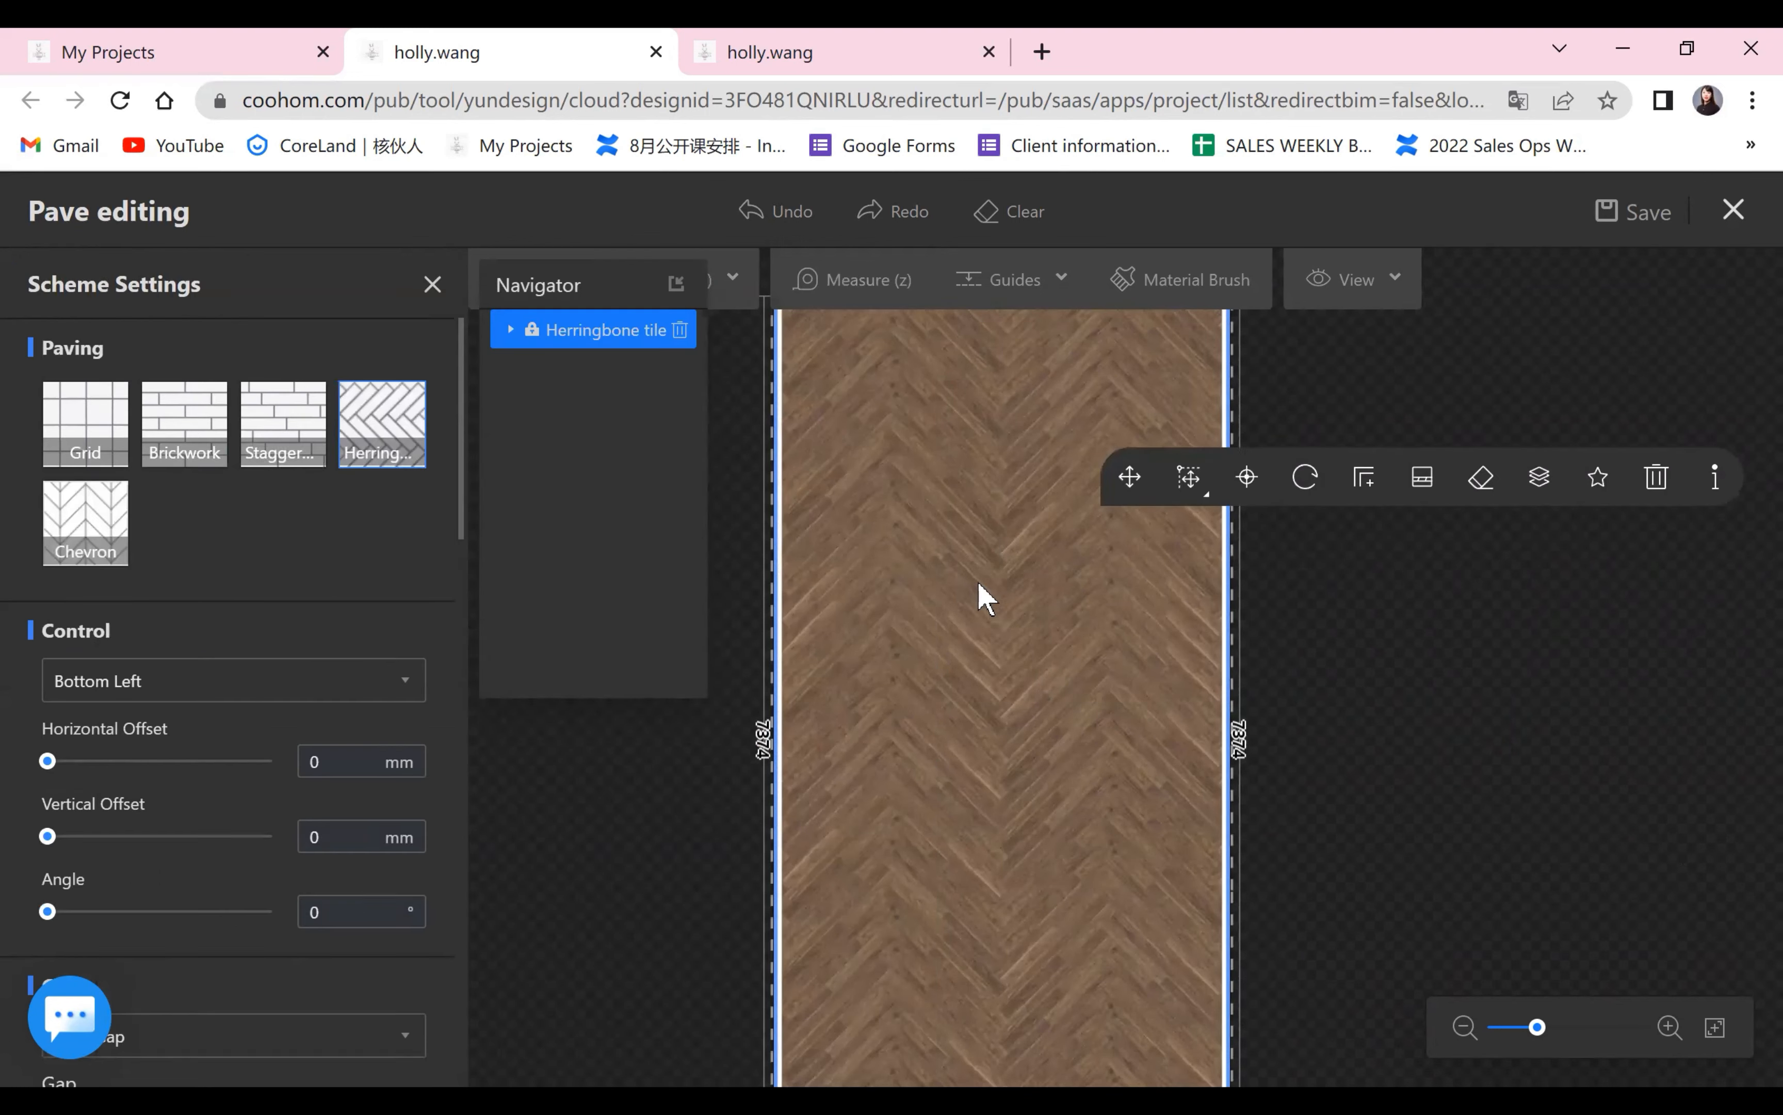
Keep the gap type as False Gap and set the gap between the herringbone planks to 3 mm.
scroll(232, 795, "down", 4)
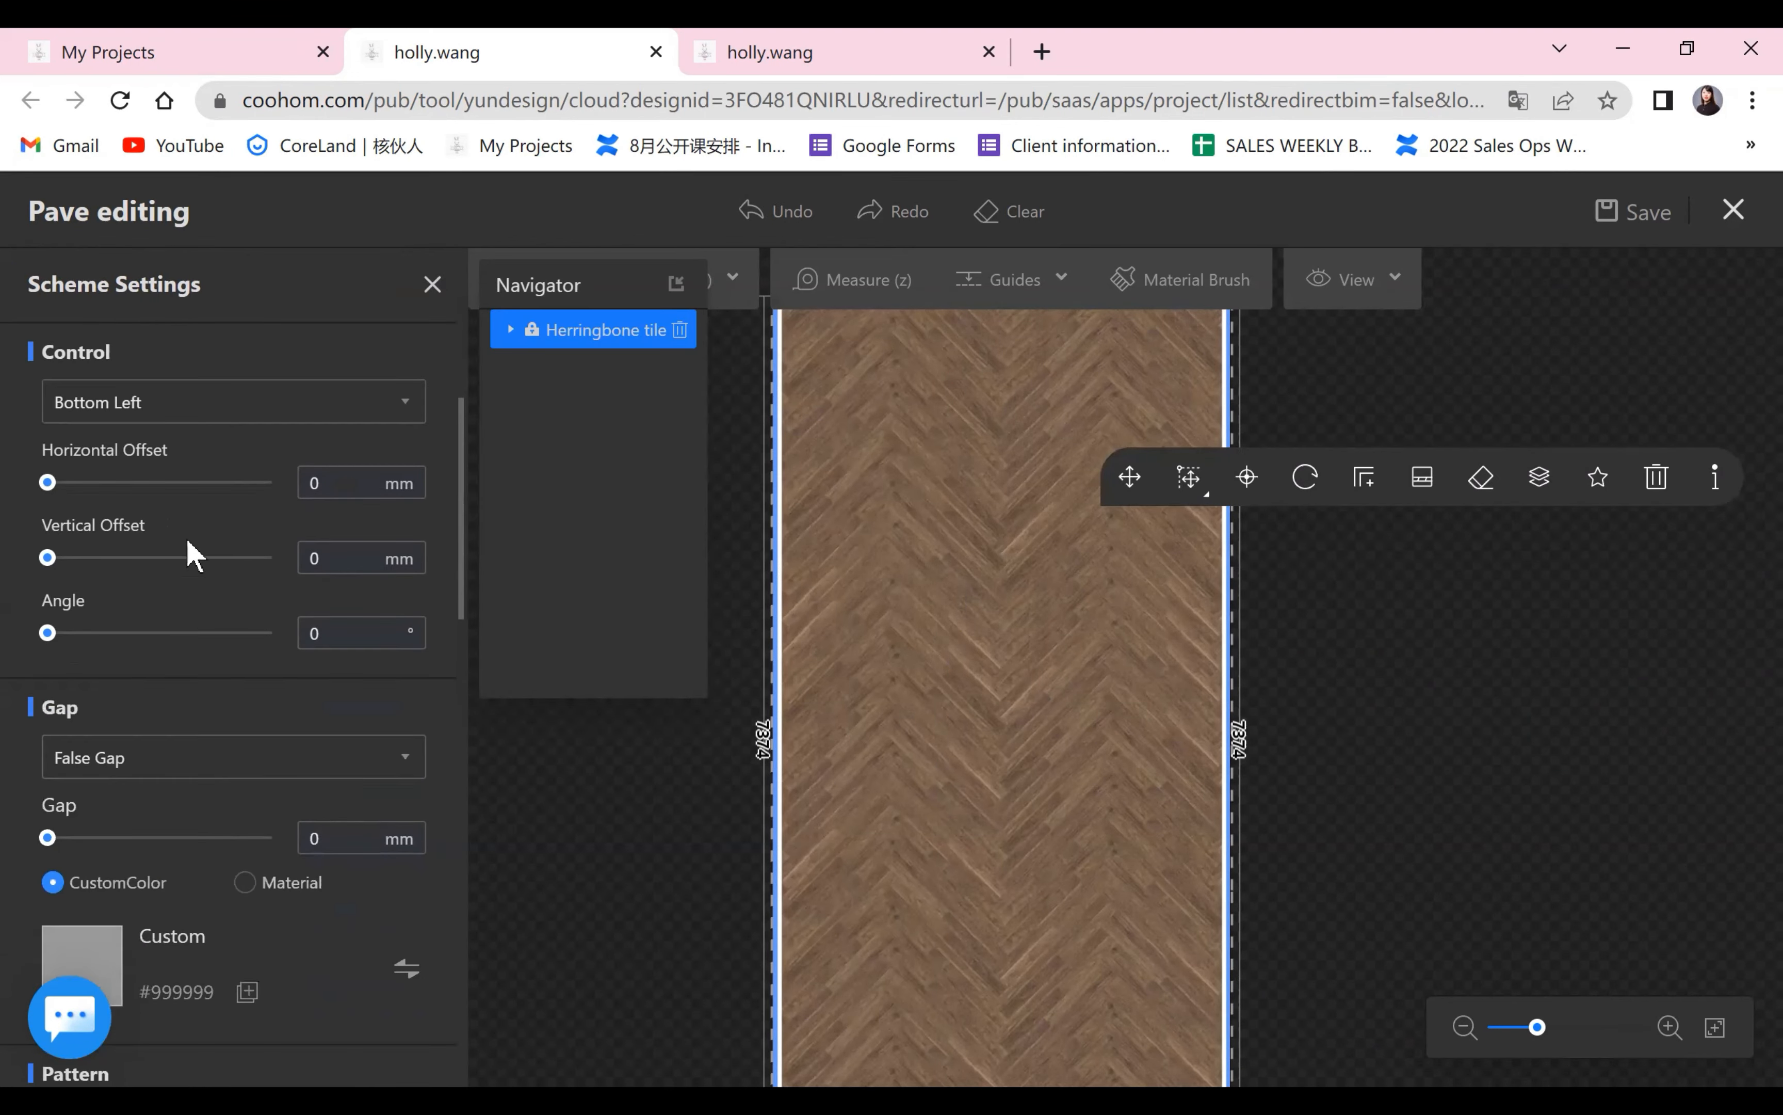
scroll(159, 637, "down", 4)
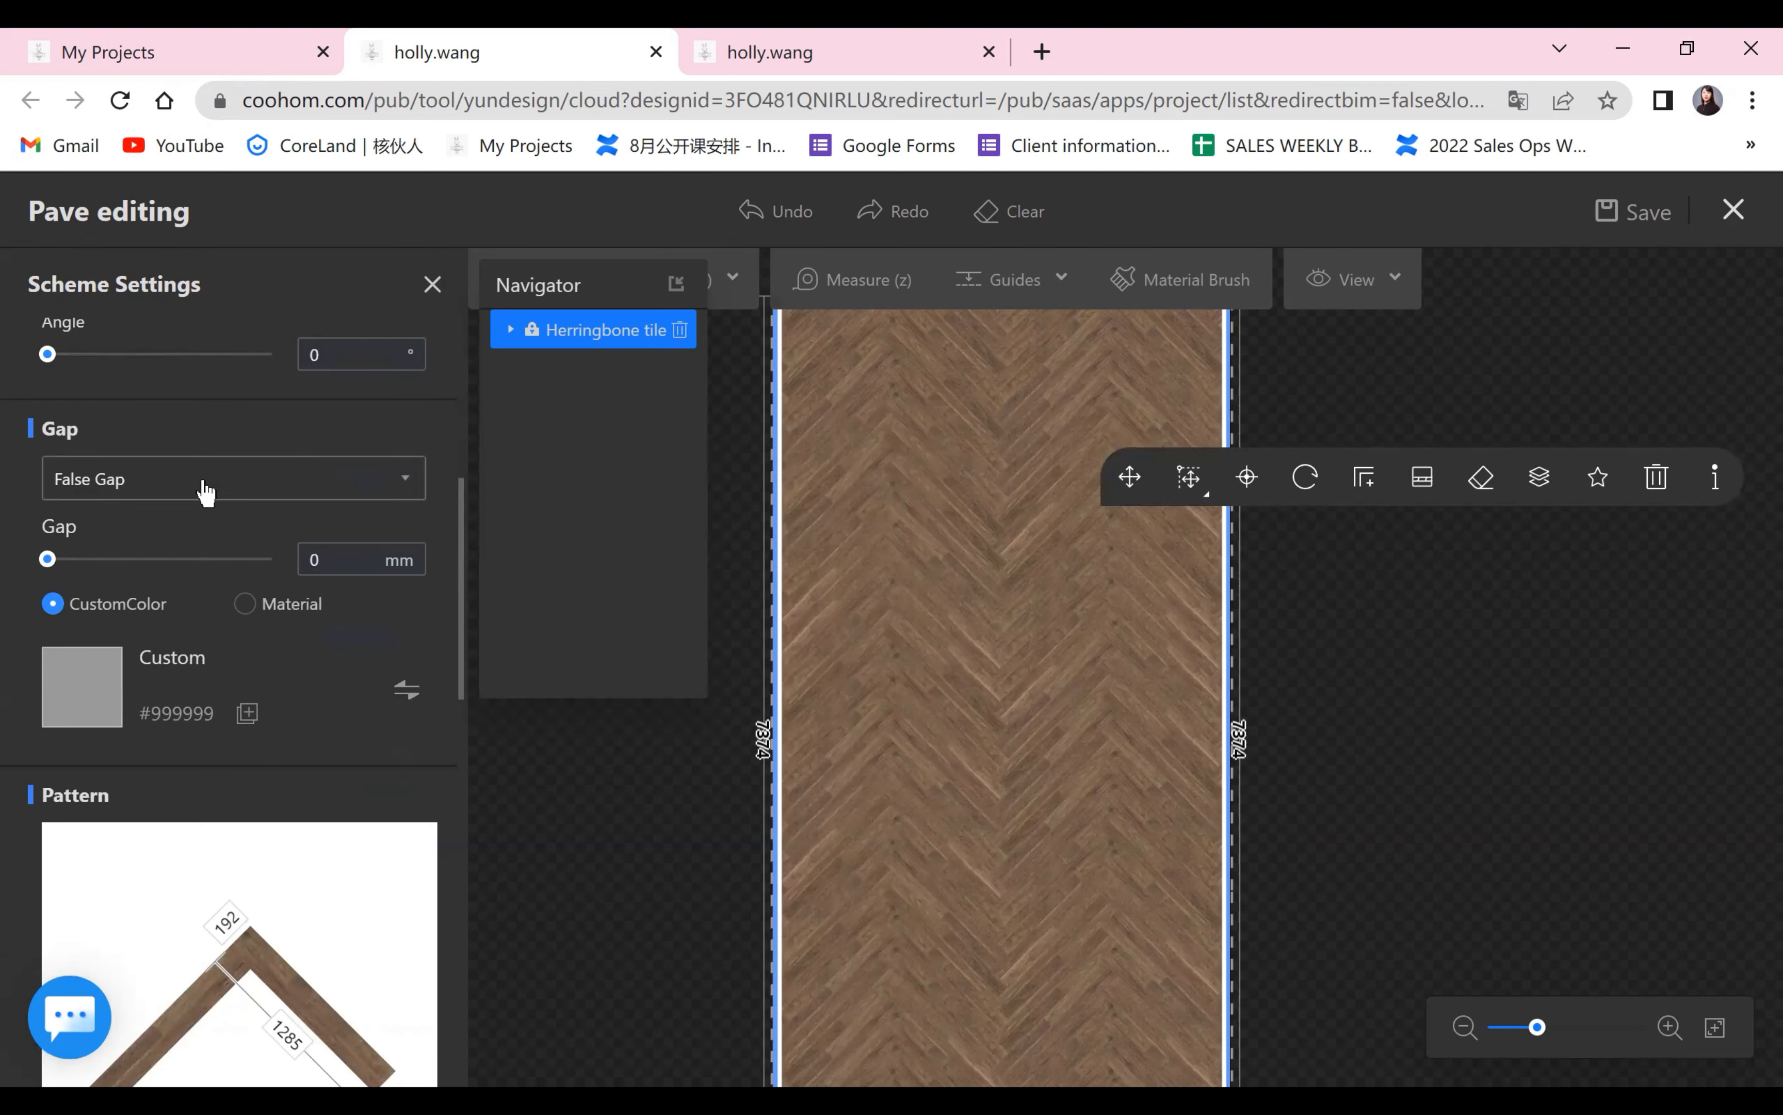
left_click(205, 492)
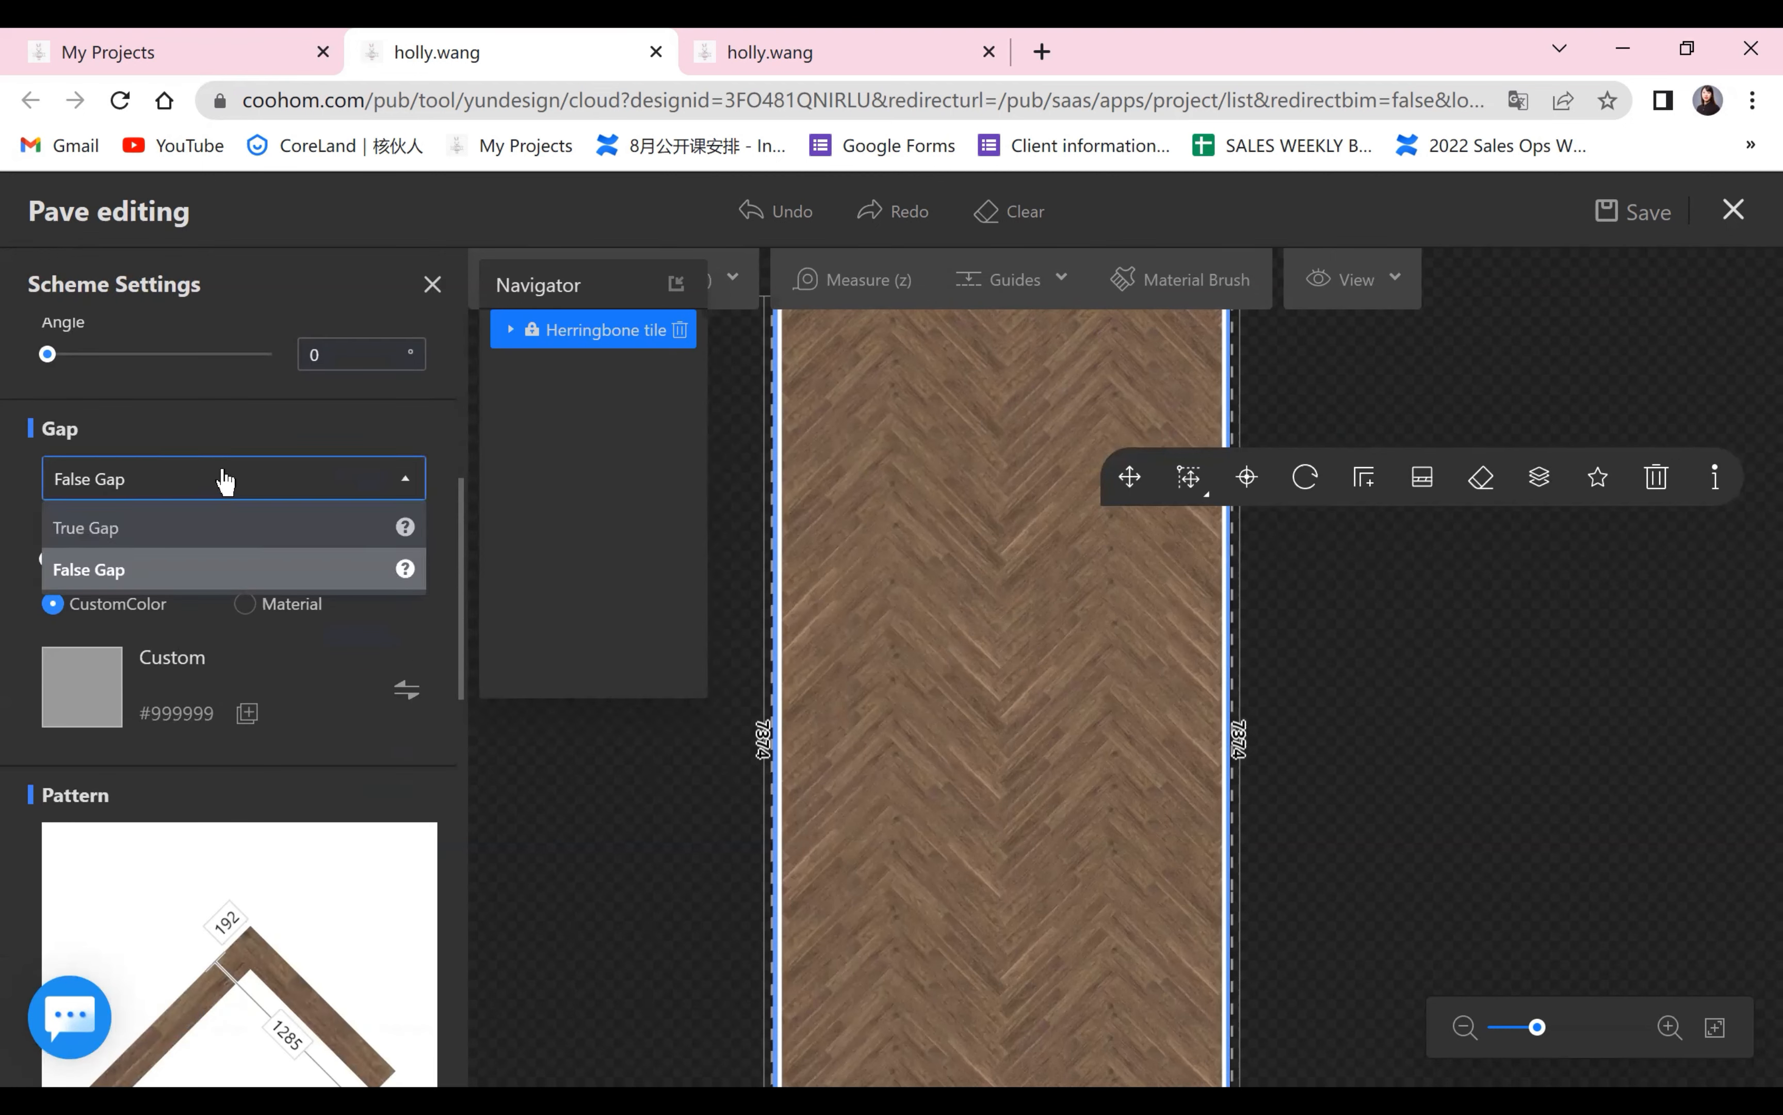
left_click(88, 569)
left_click(368, 564)
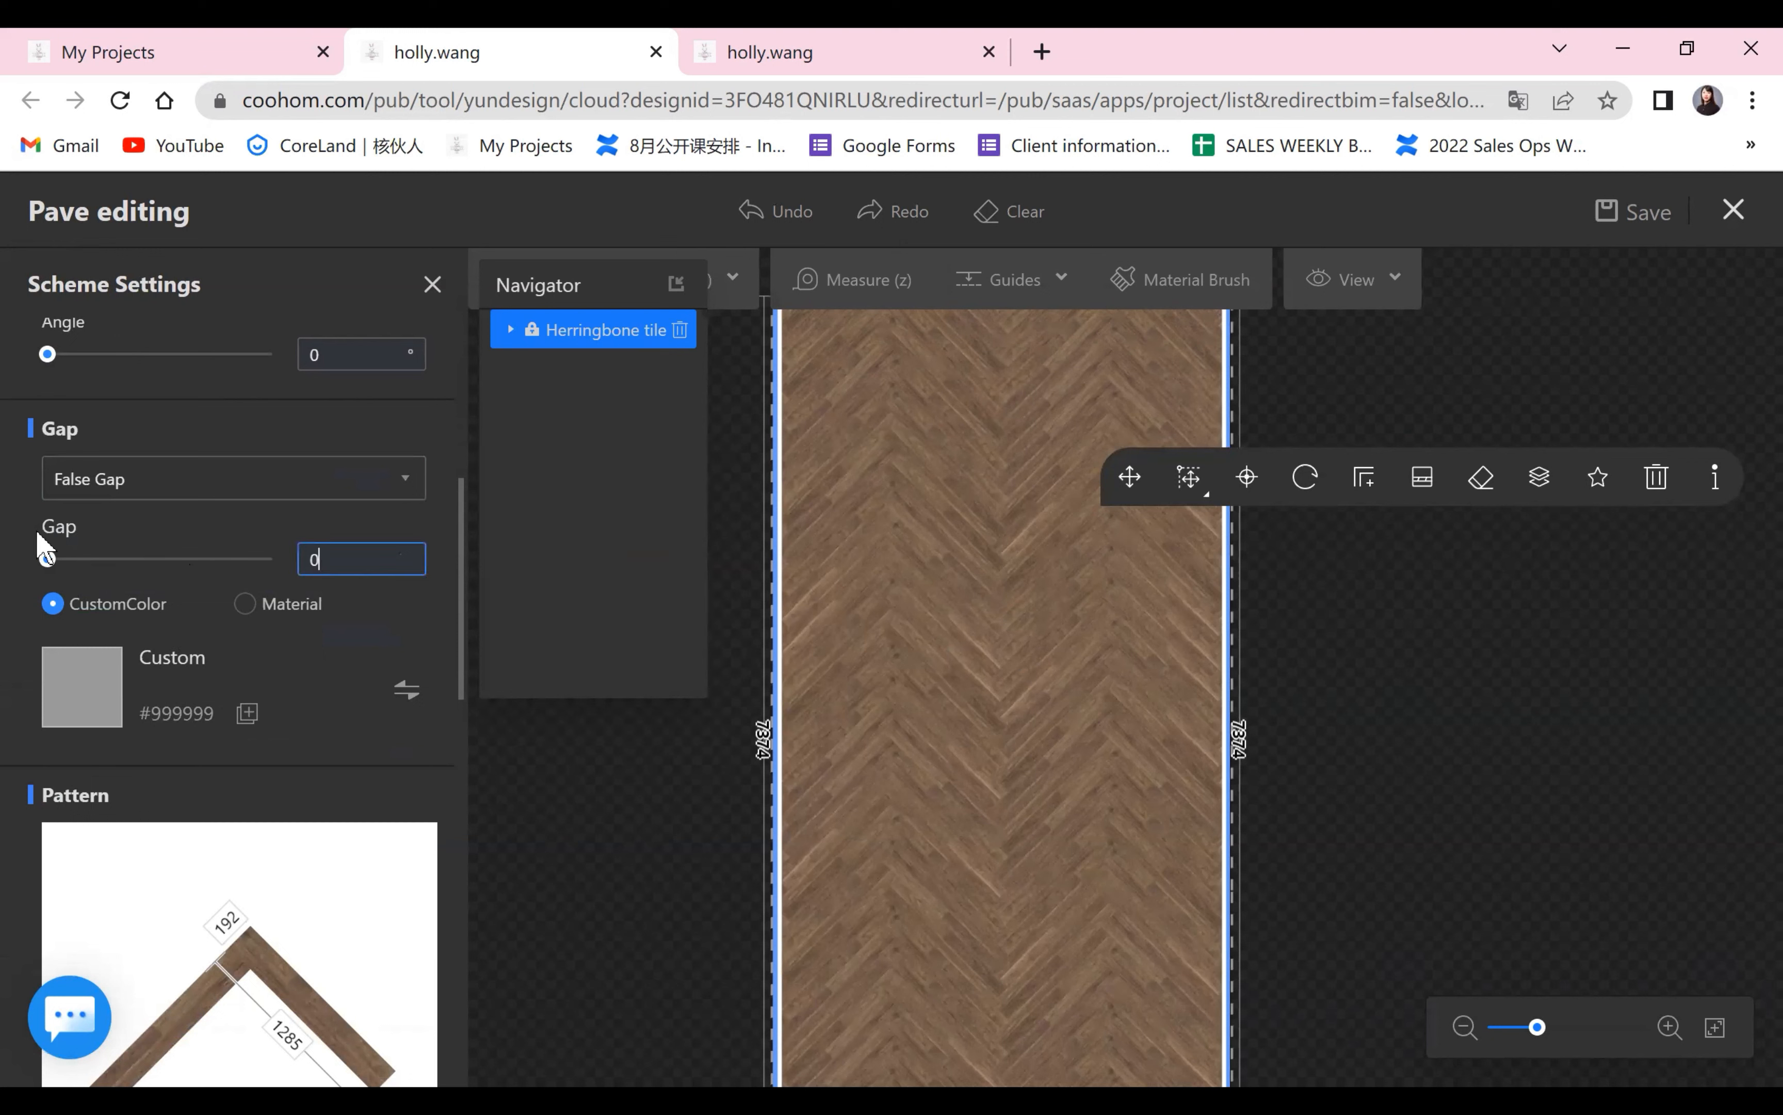
key("Return")
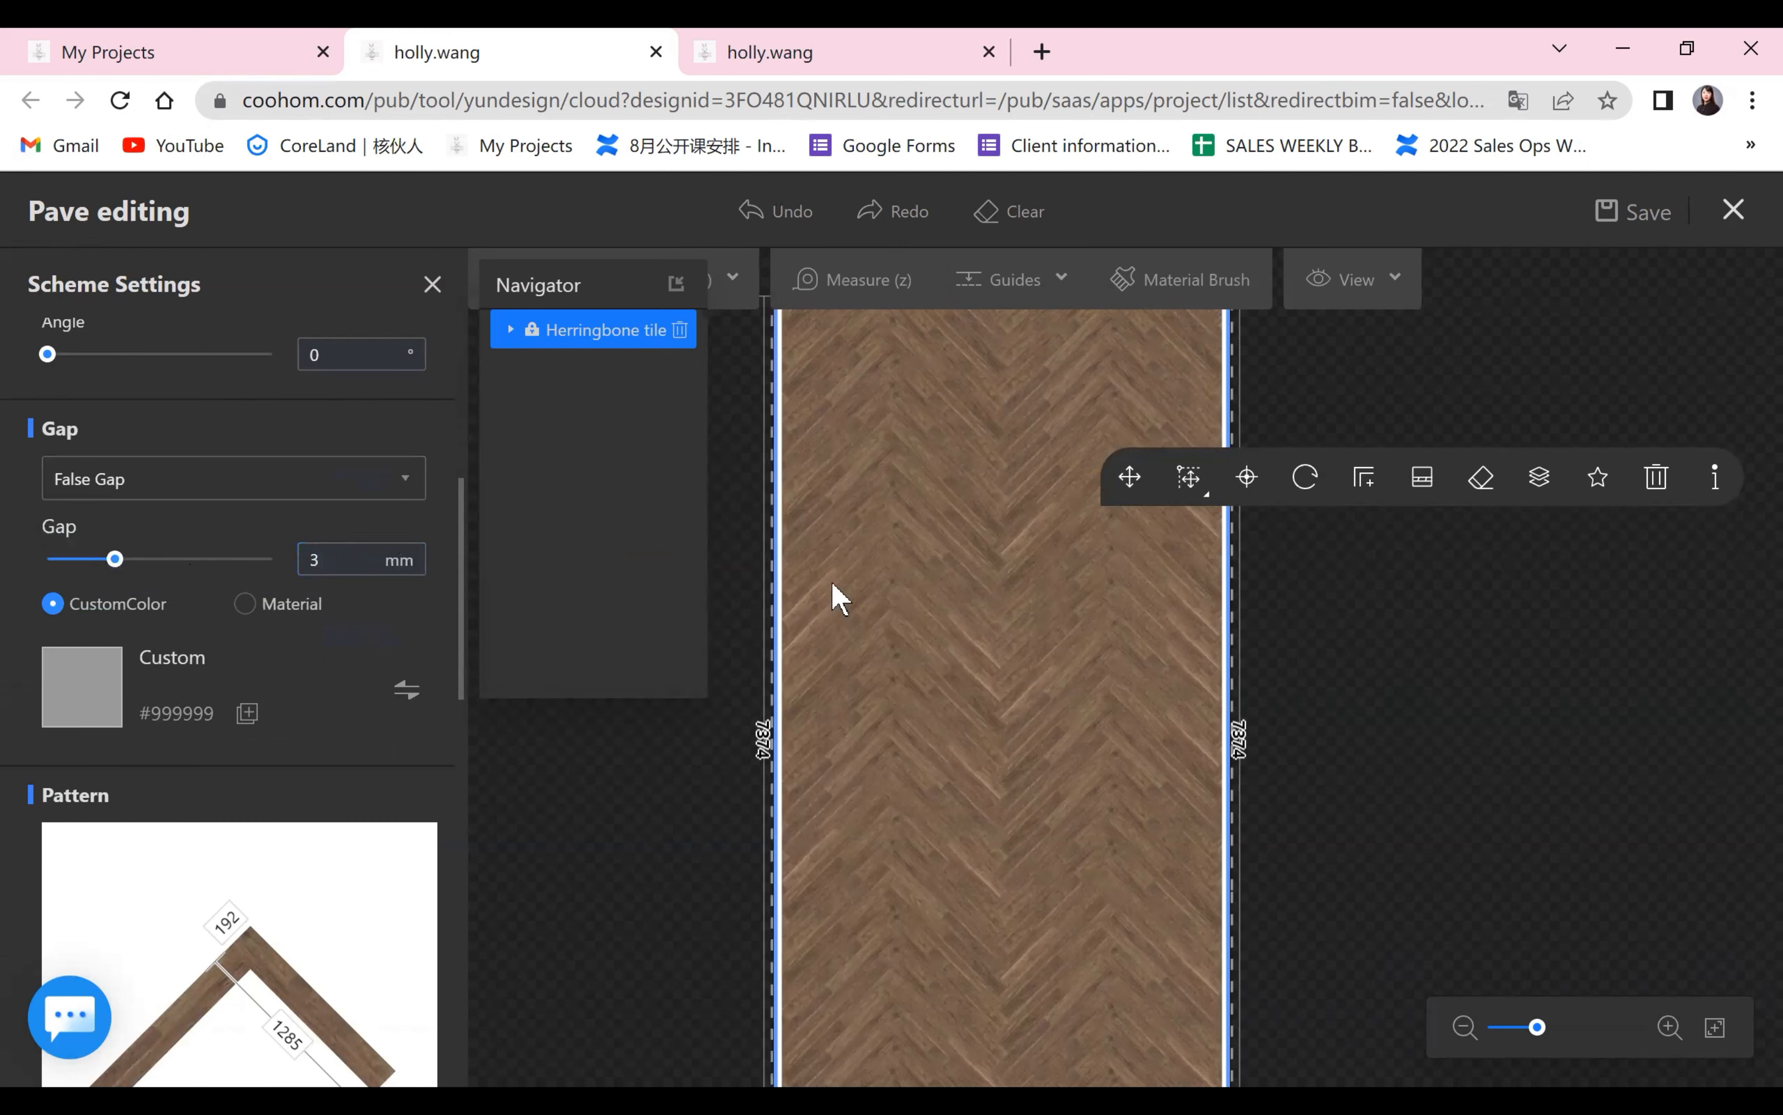
Change the custom gap color to dark grey #383737 and deselect the herringbone area.
left_click(406, 689)
left_click(462, 701)
left_click(558, 899)
left_click(753, 829)
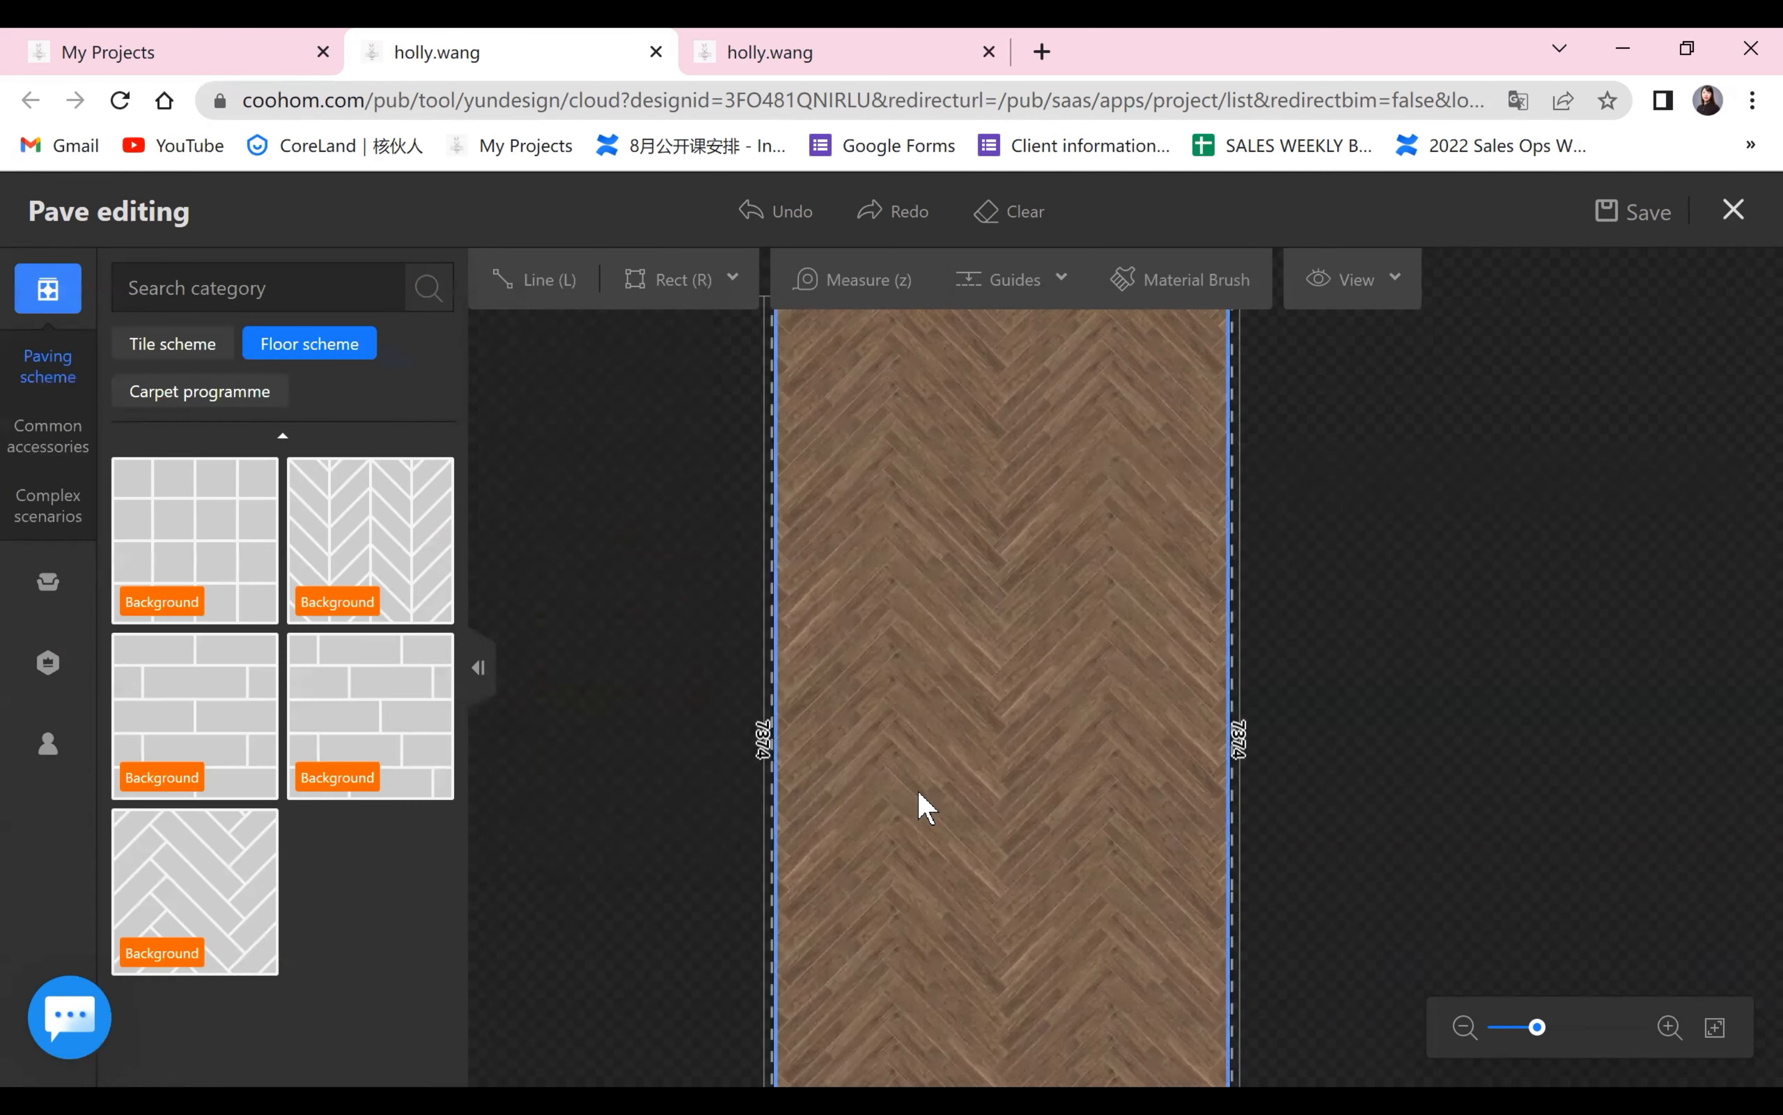
Select the herringbone area again, set its plank gap to 6 mm and deselect it.
scroll(916, 799, "up", 5)
scroll(895, 568, "down", 4)
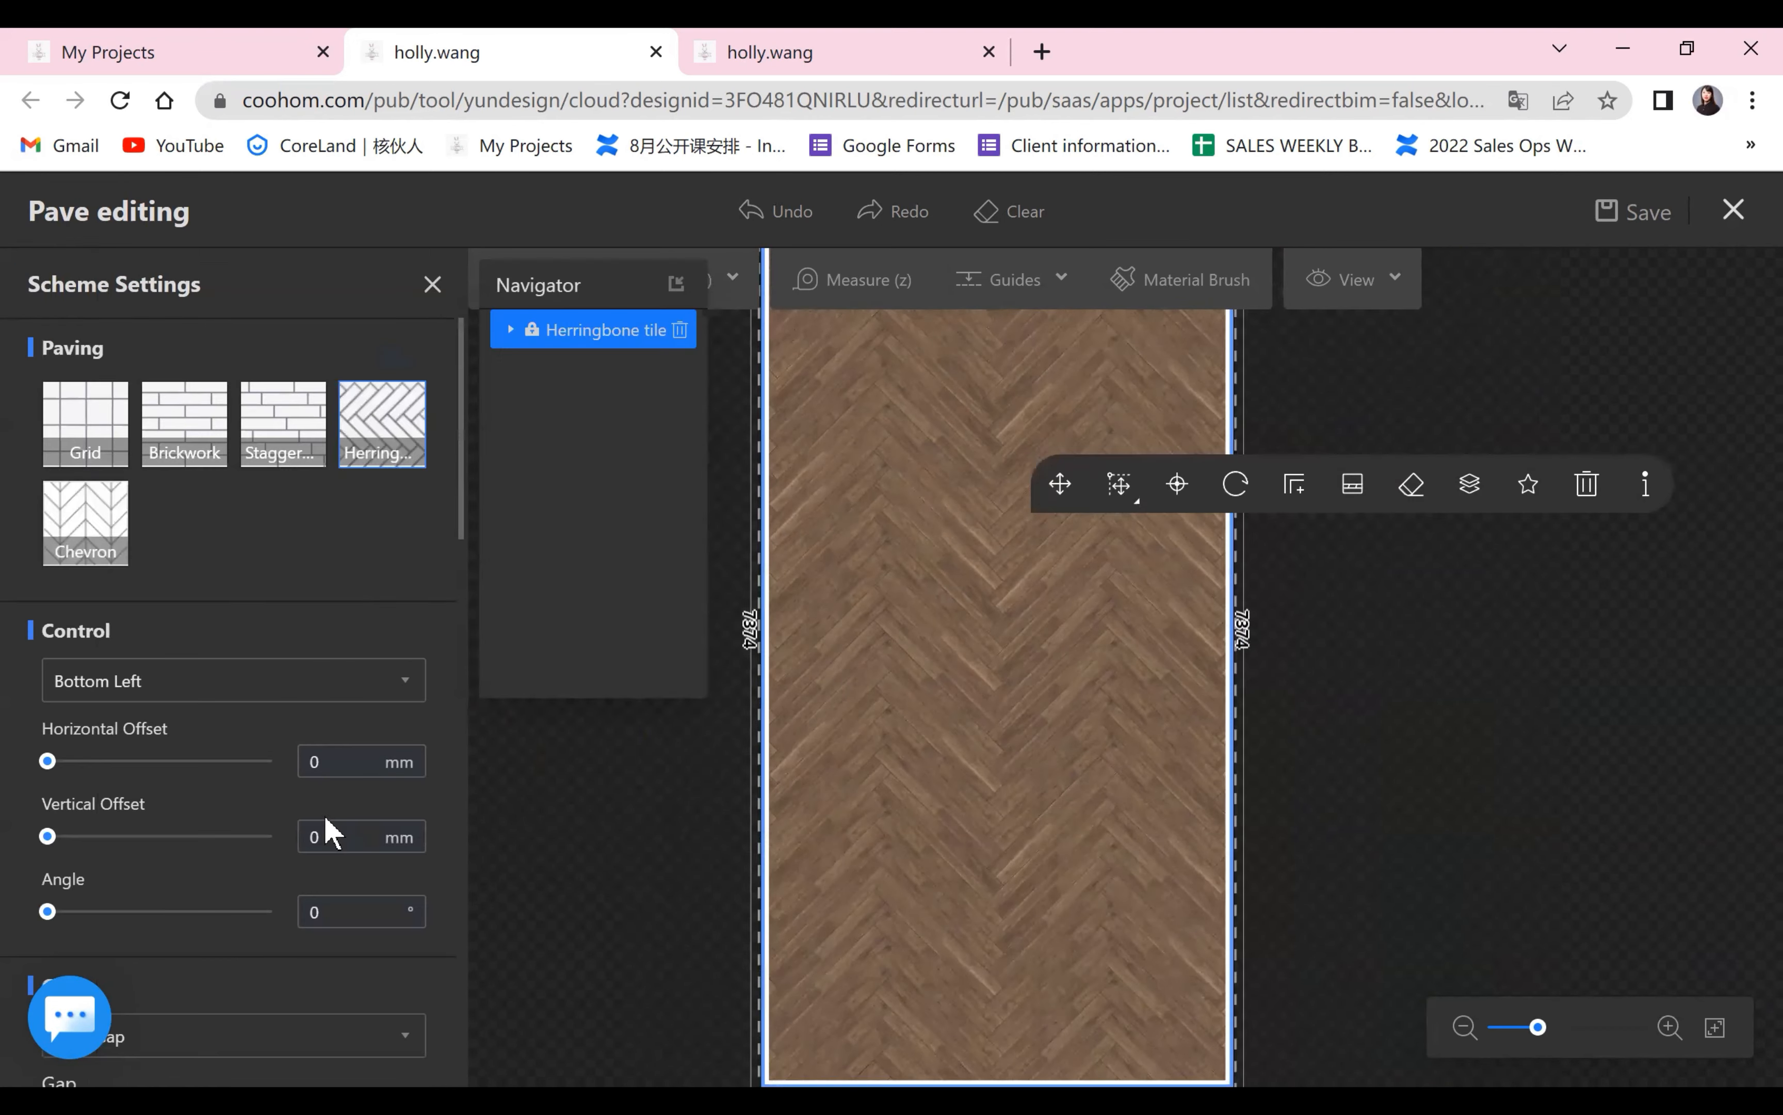
scroll(327, 817, "down", 6)
scroll(318, 441, "up", 2)
left_click(297, 421)
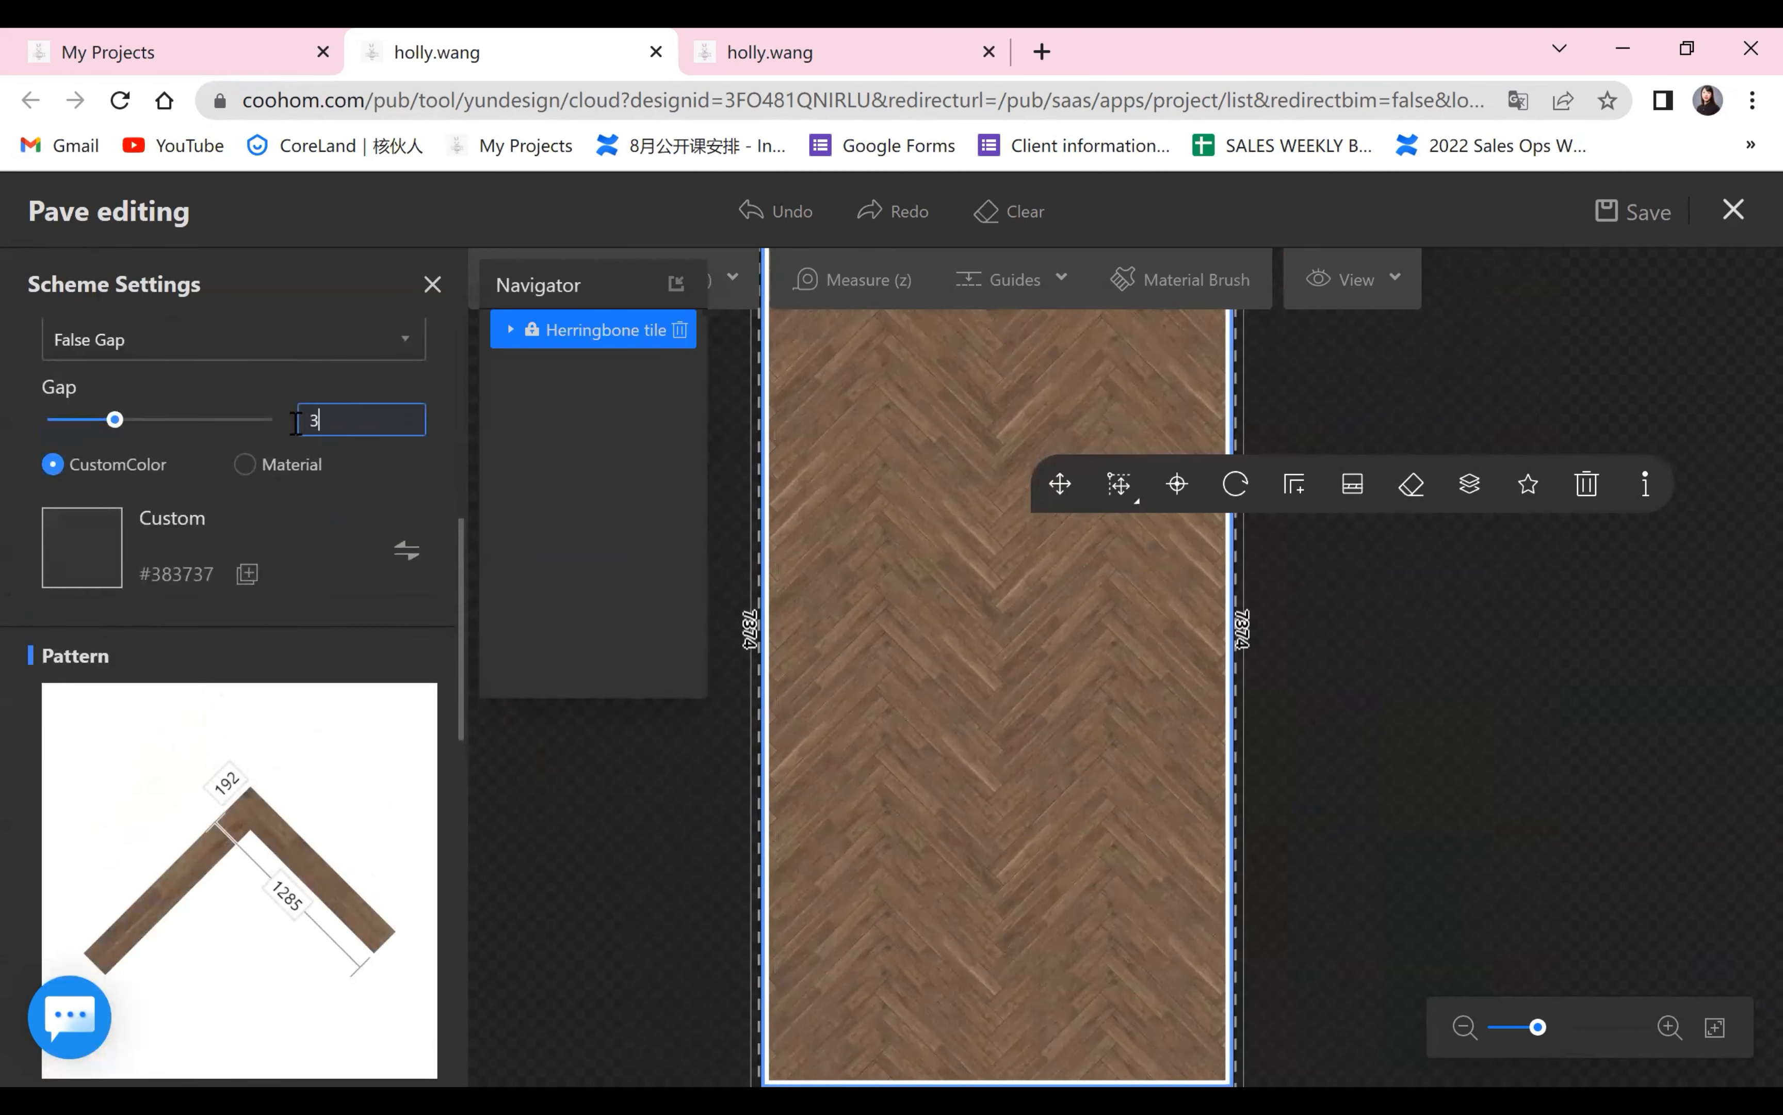
left_click(483, 621)
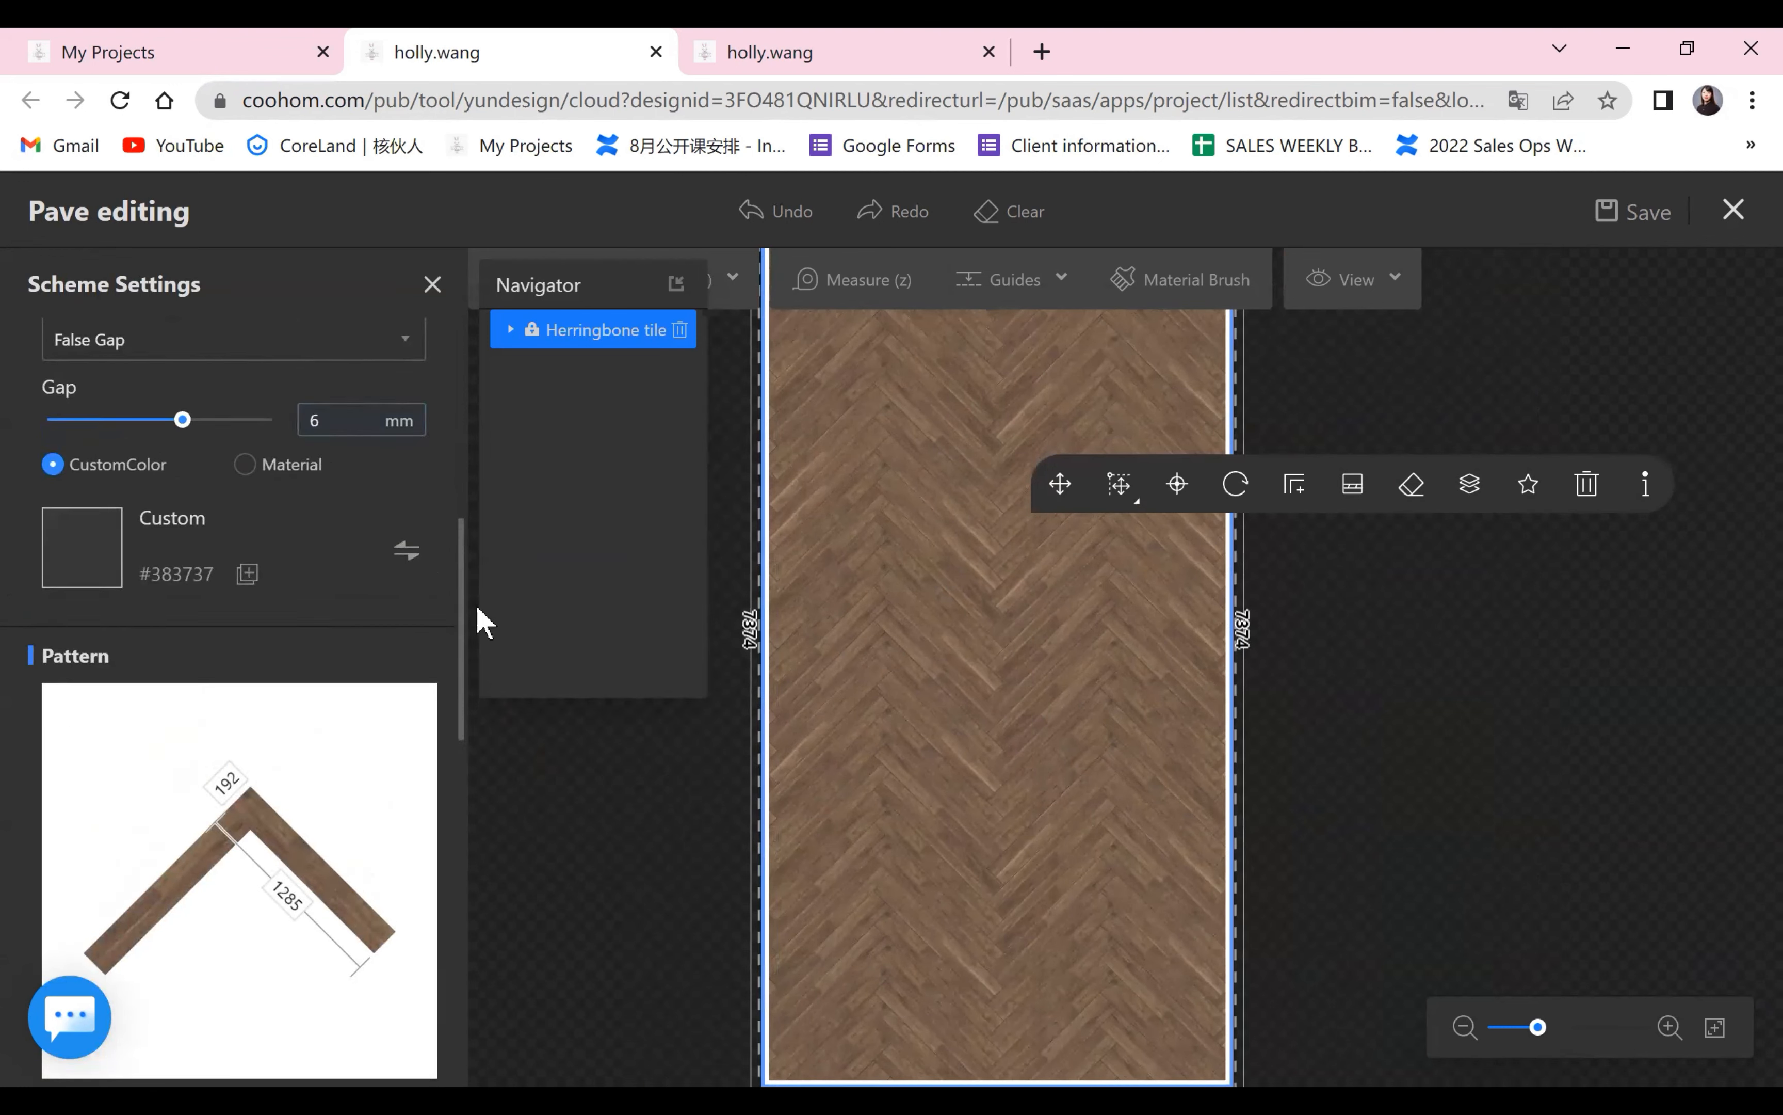
left_click(601, 796)
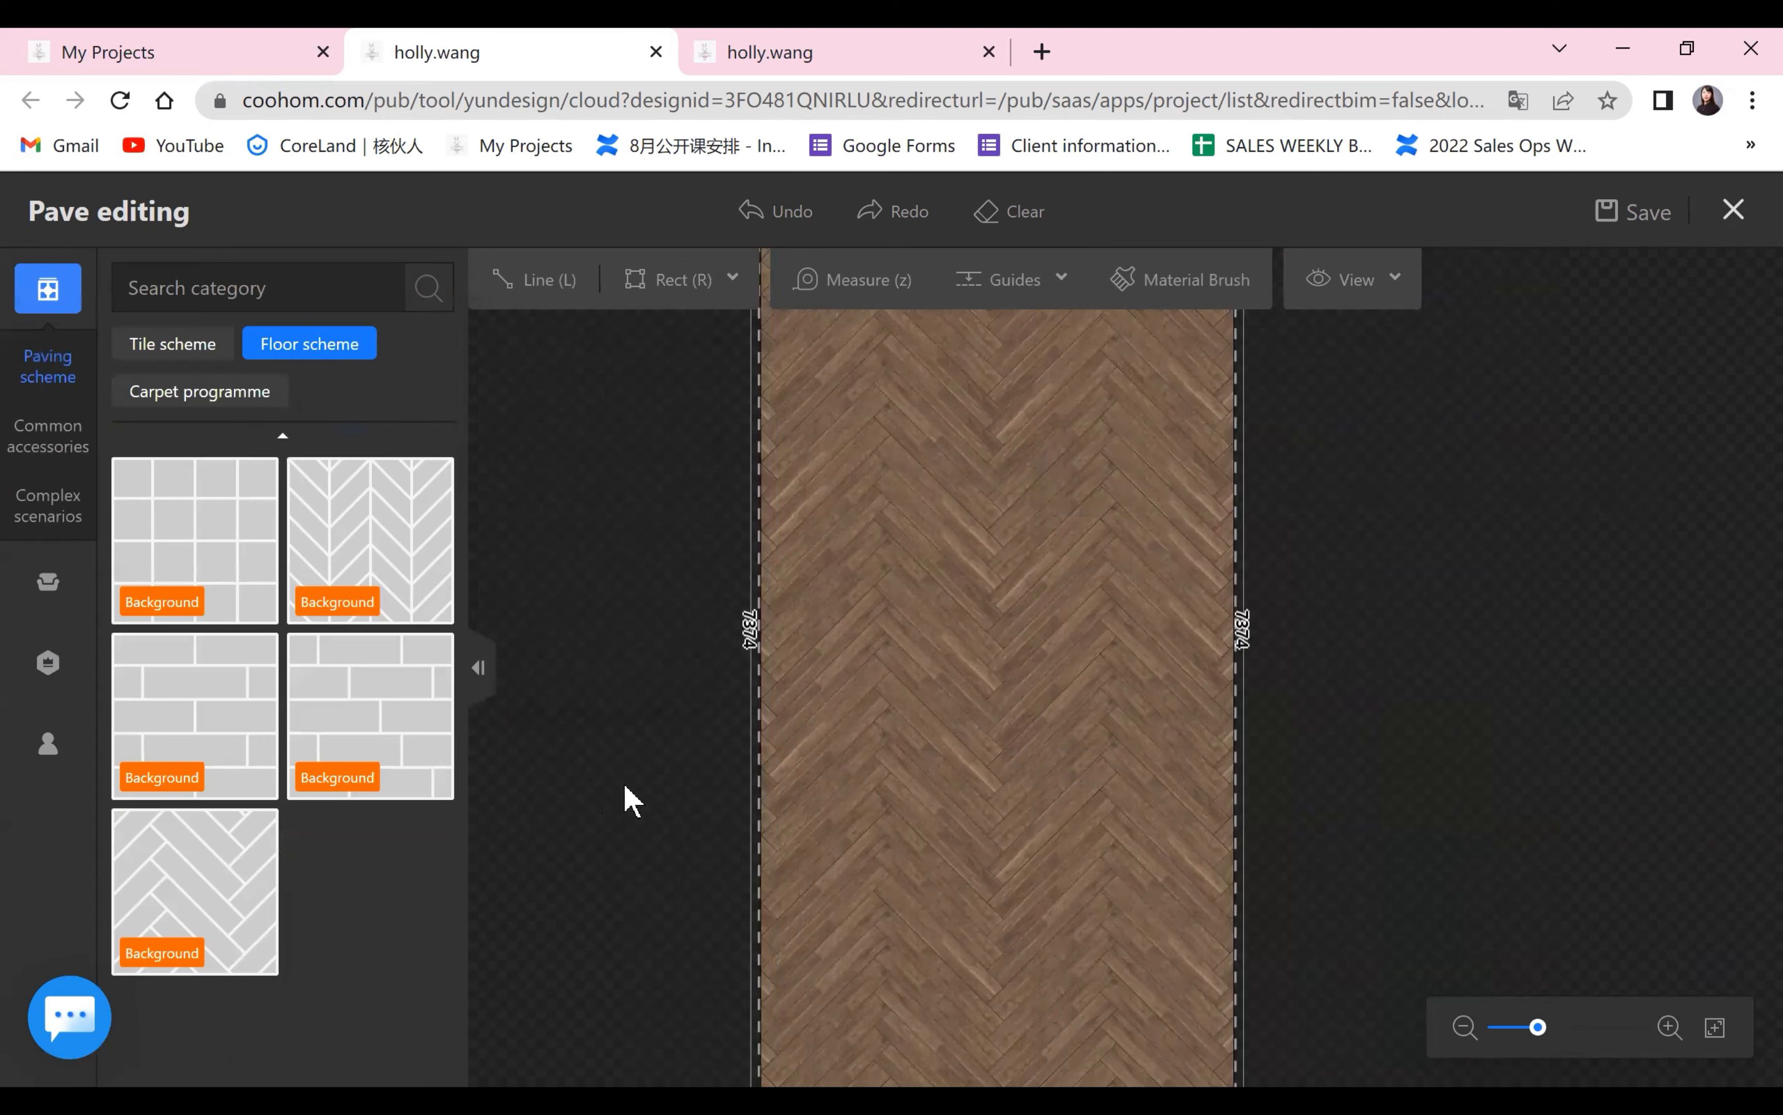
Inspect the dark gaps up close, set the herringbone pattern's plank width to 500 mm and deselect the area.
scroll(1063, 765, "up", 3)
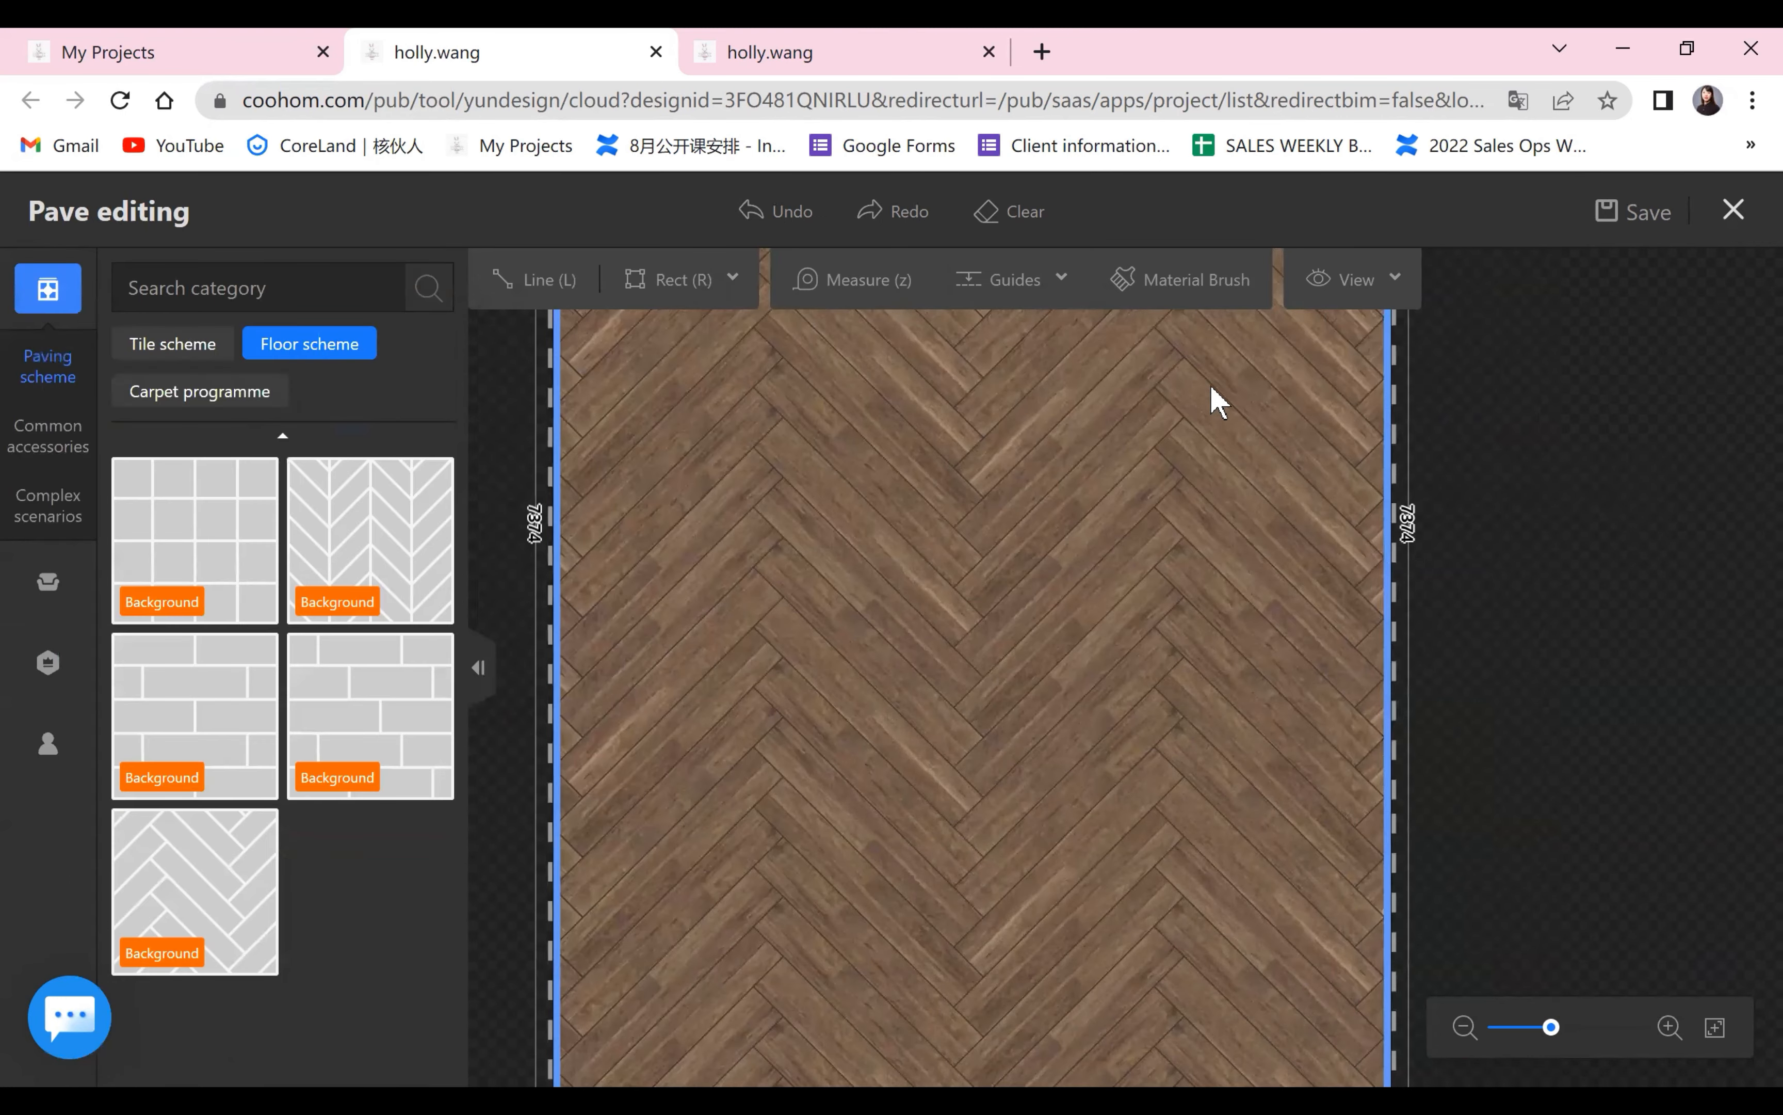
scroll(1149, 745, "down", 3)
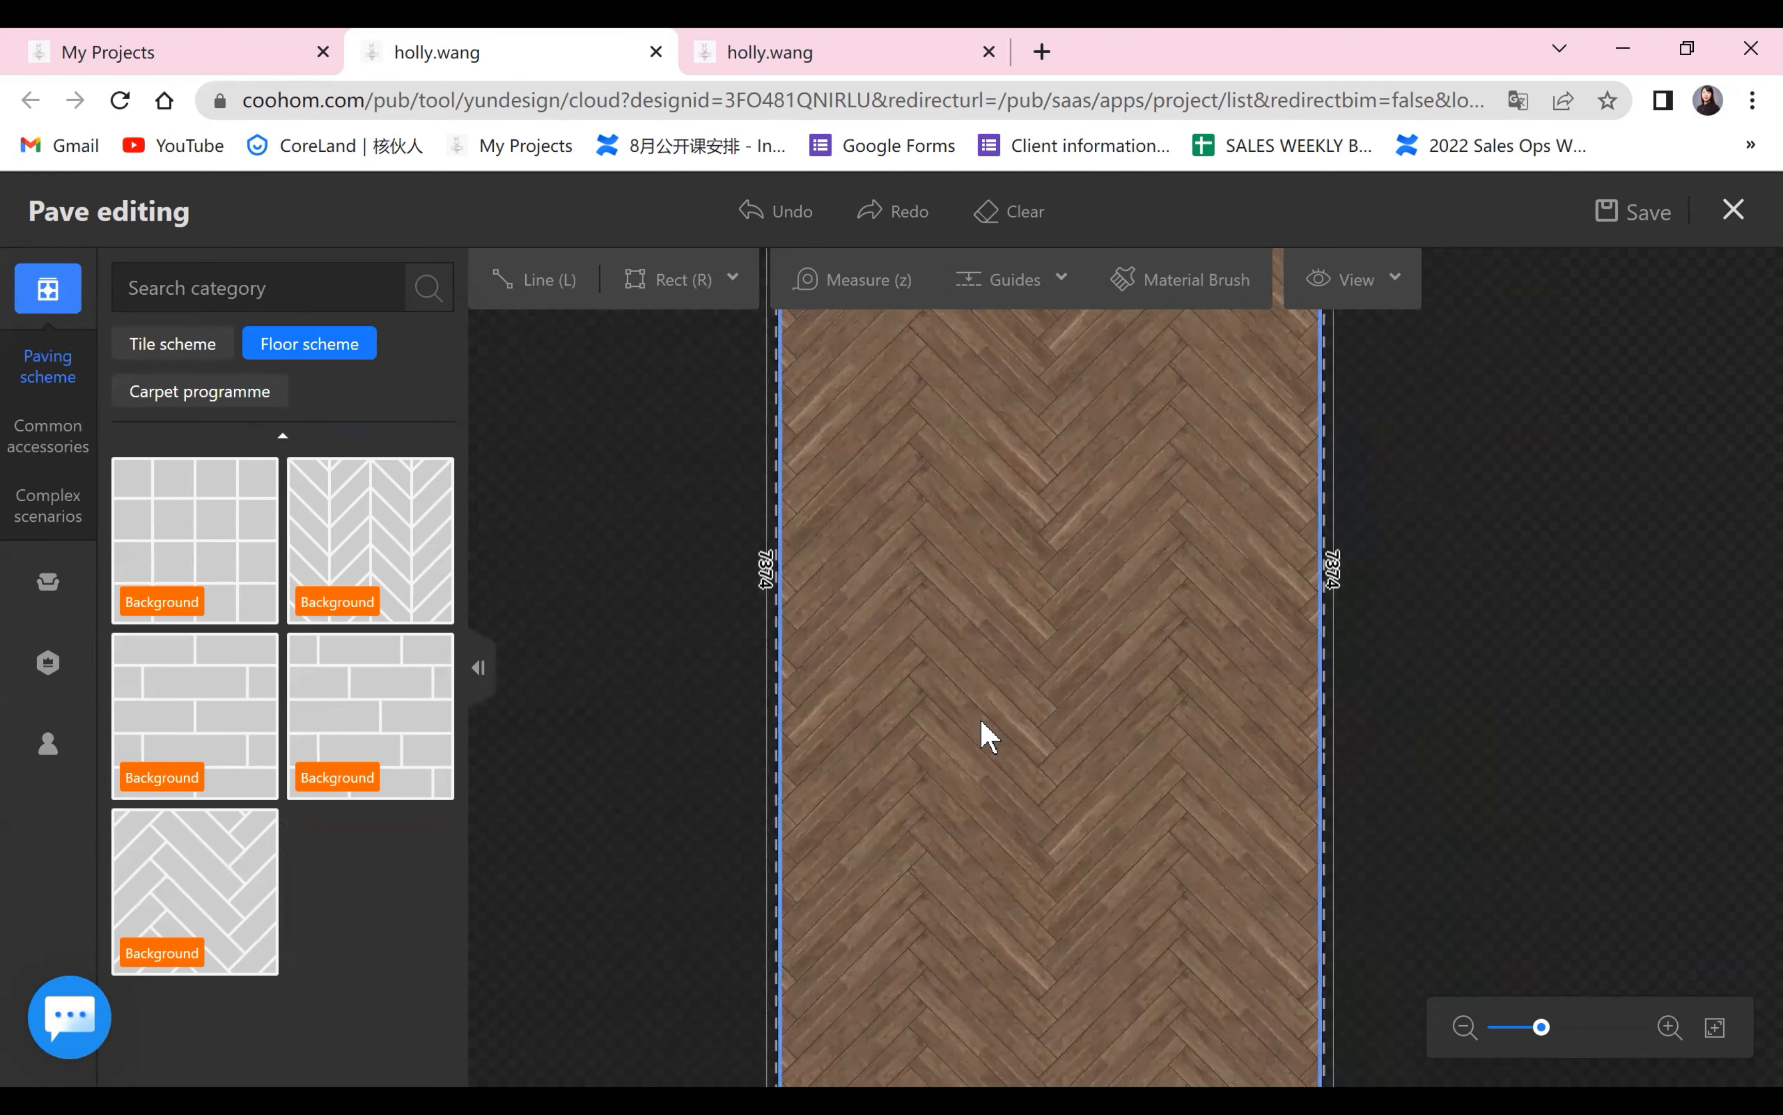
scroll(1089, 630, "up", 5)
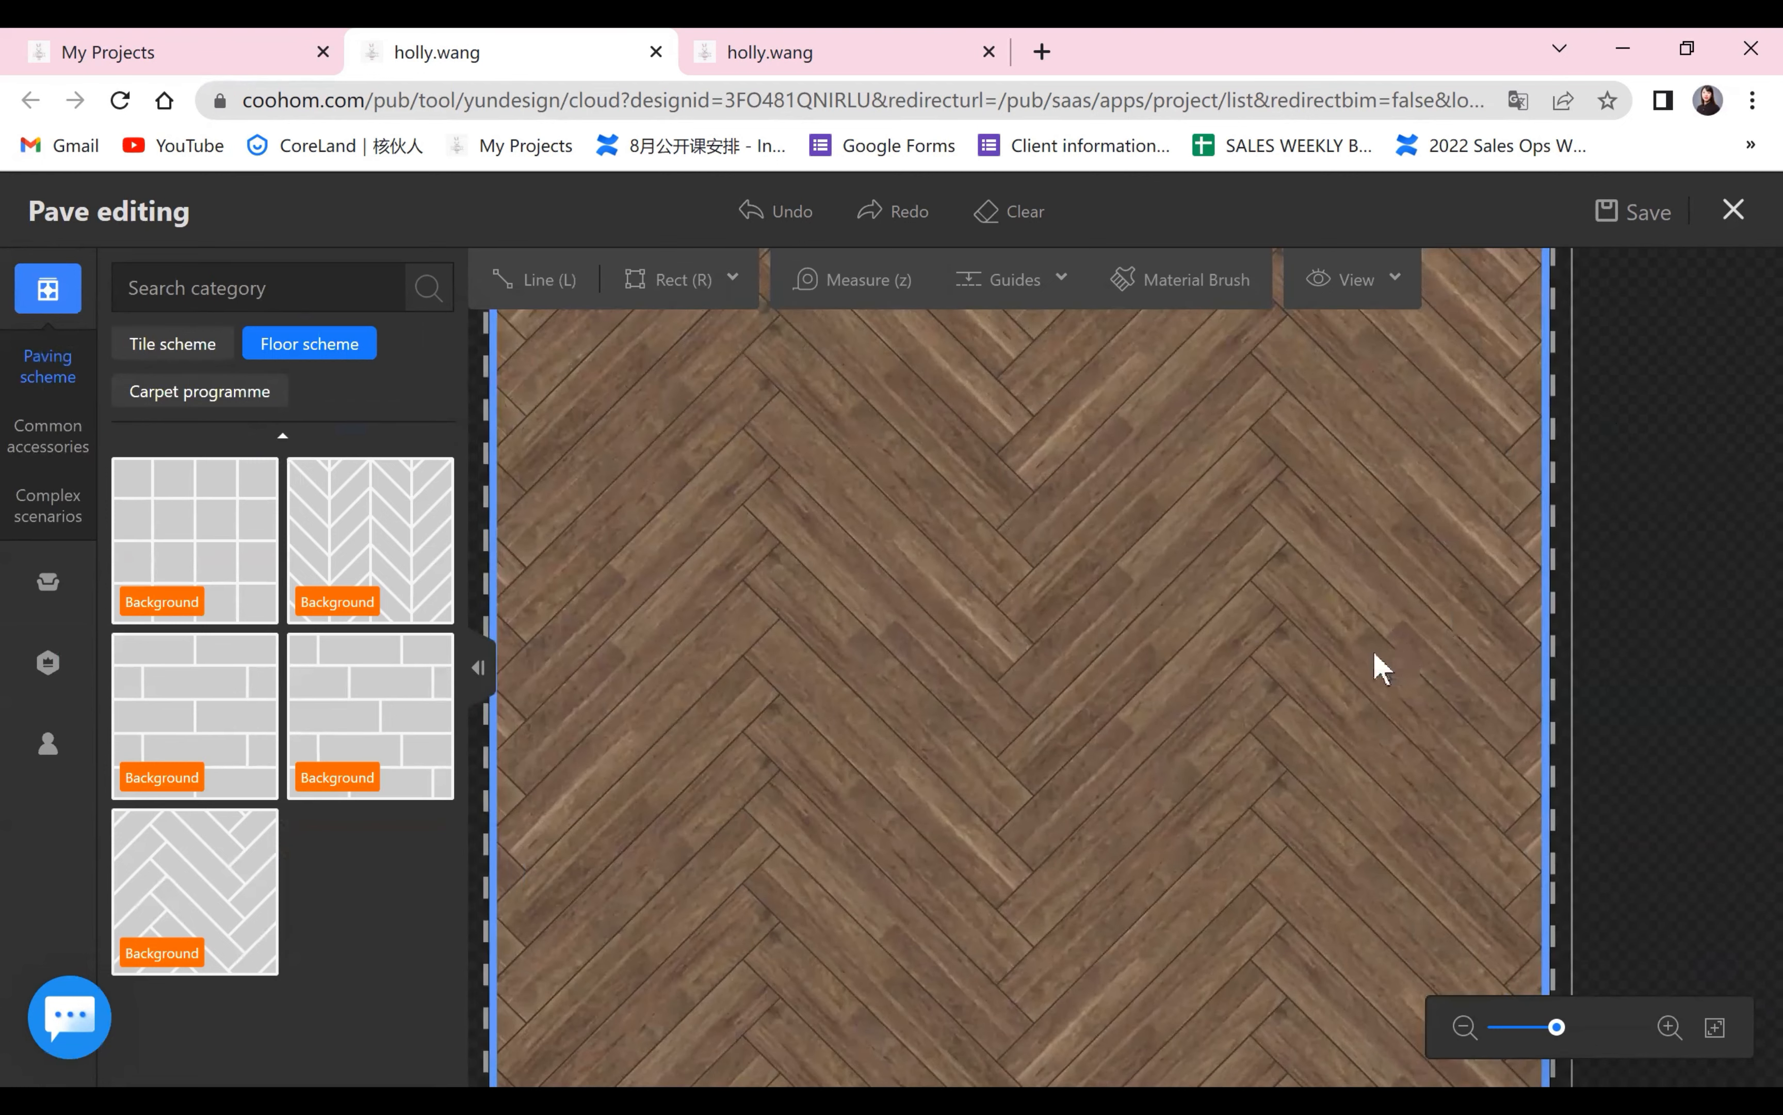
scroll(1375, 655, "up", 2)
scroll(1143, 609, "down", 3)
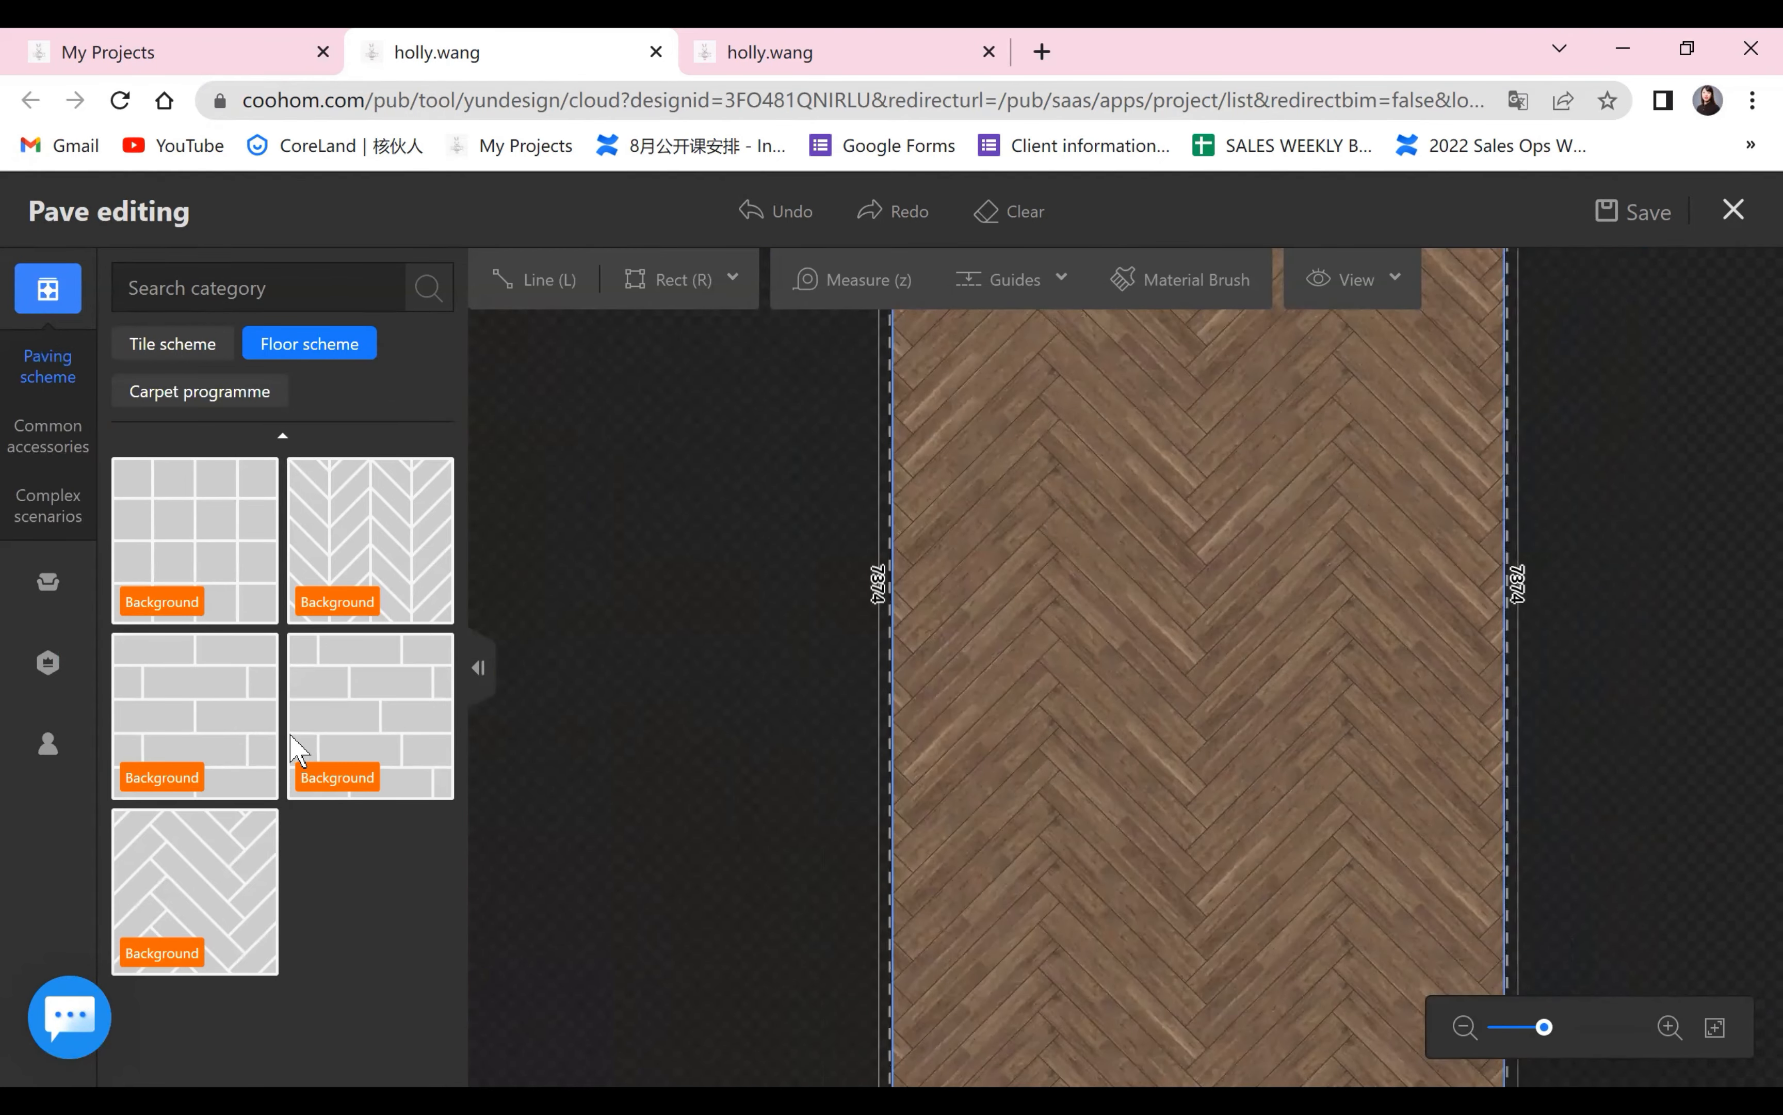
scroll(291, 737, "down", 6)
scroll(173, 421, "up", 2)
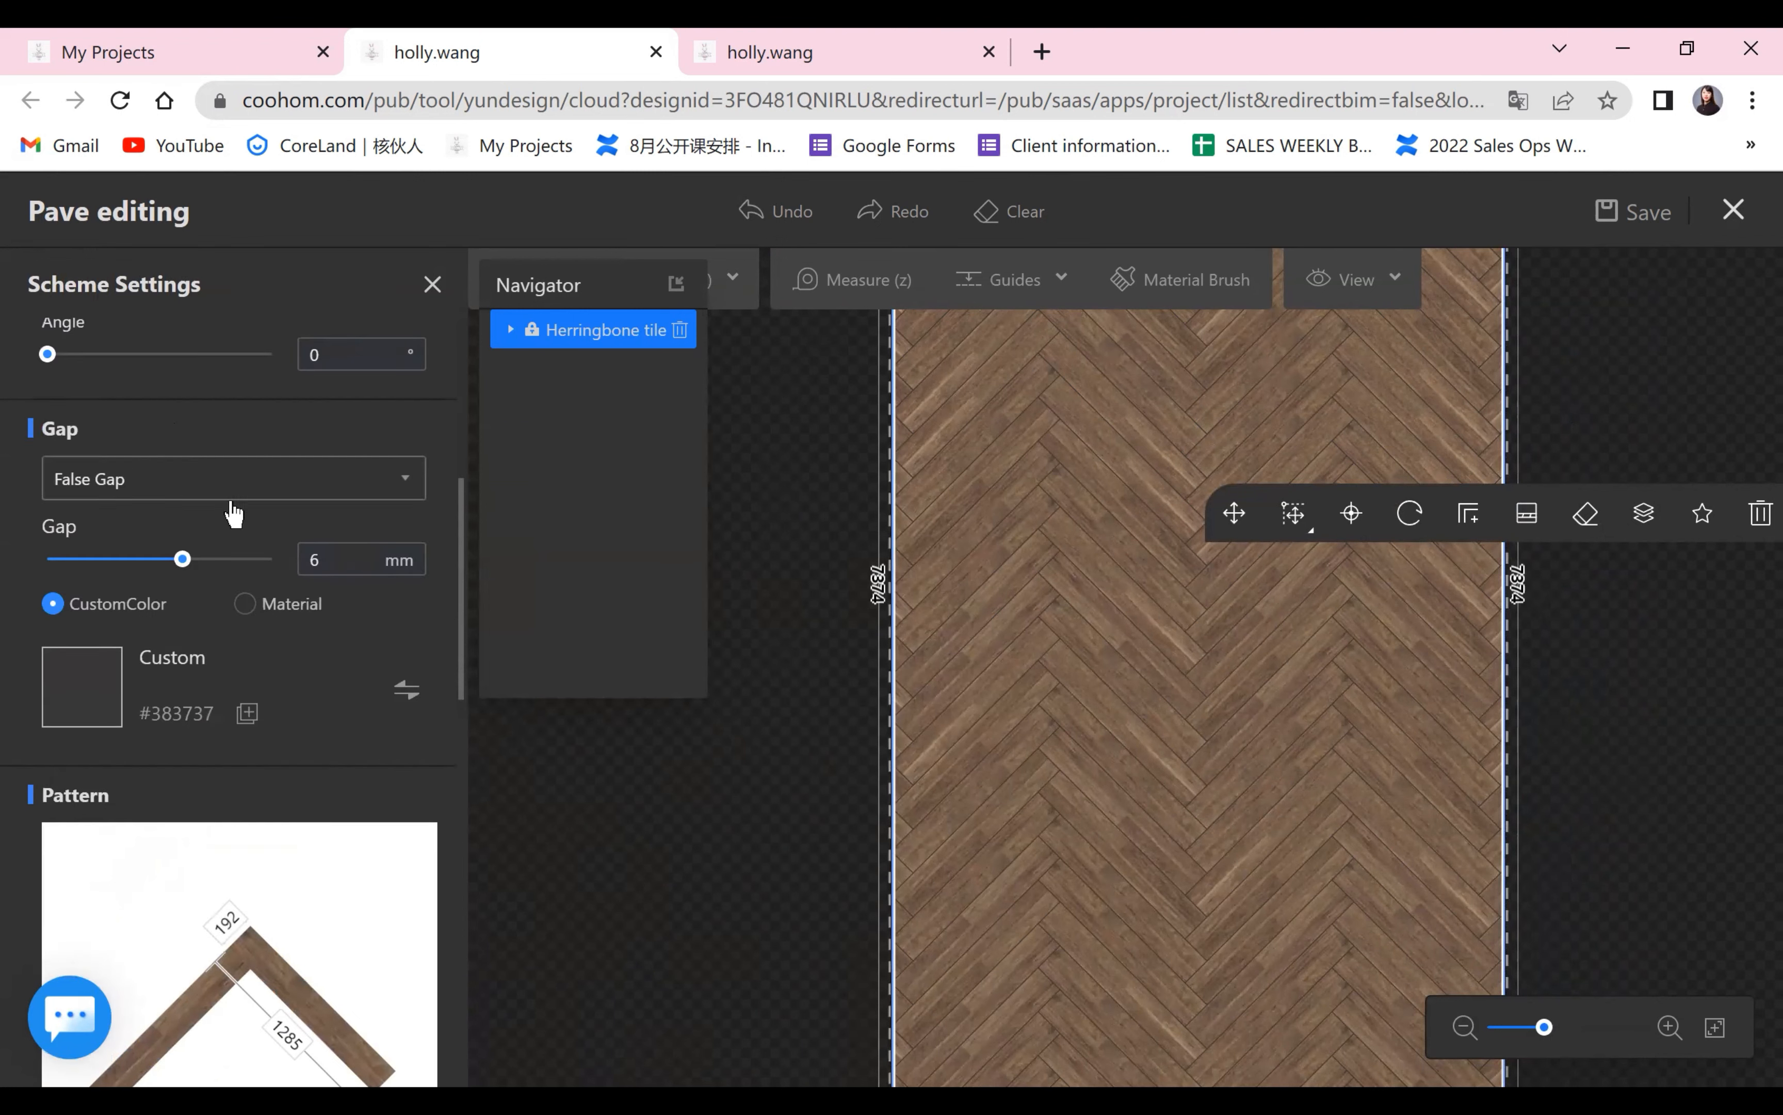
scroll(318, 619, "down", 5)
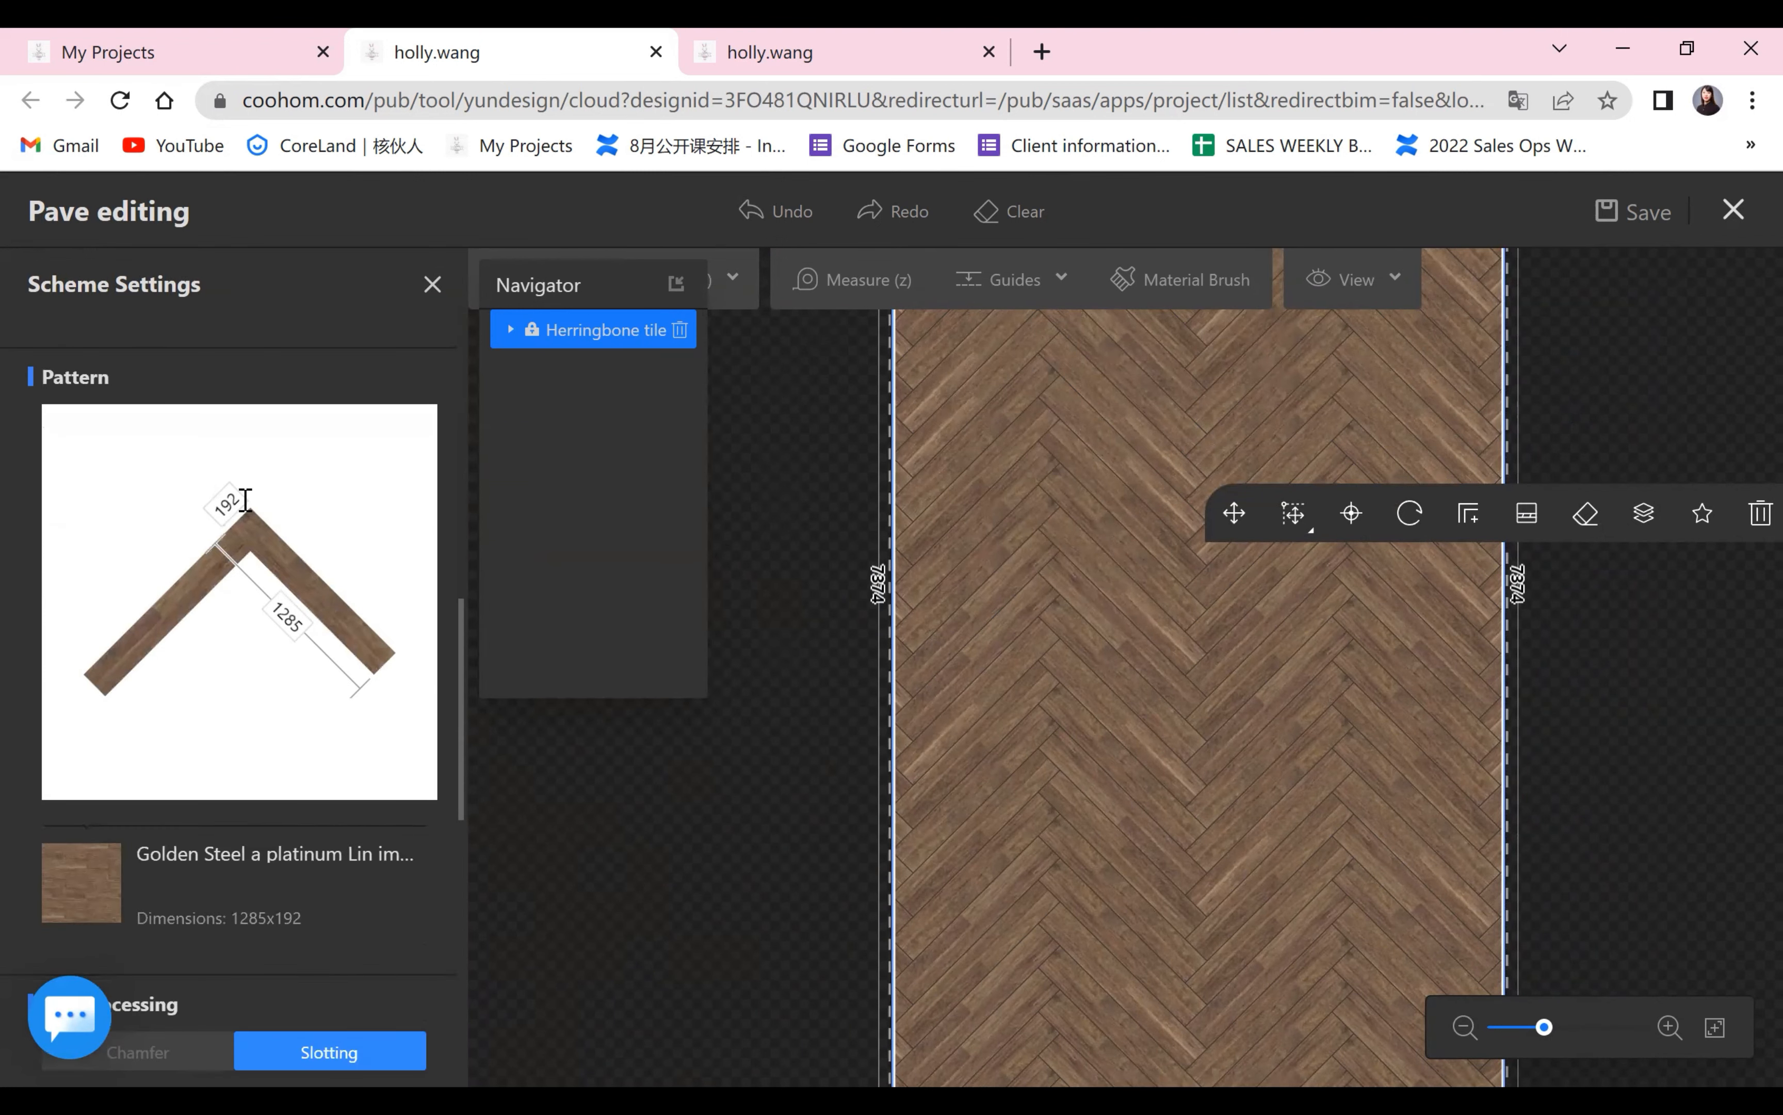
scroll(211, 514, "down", 2)
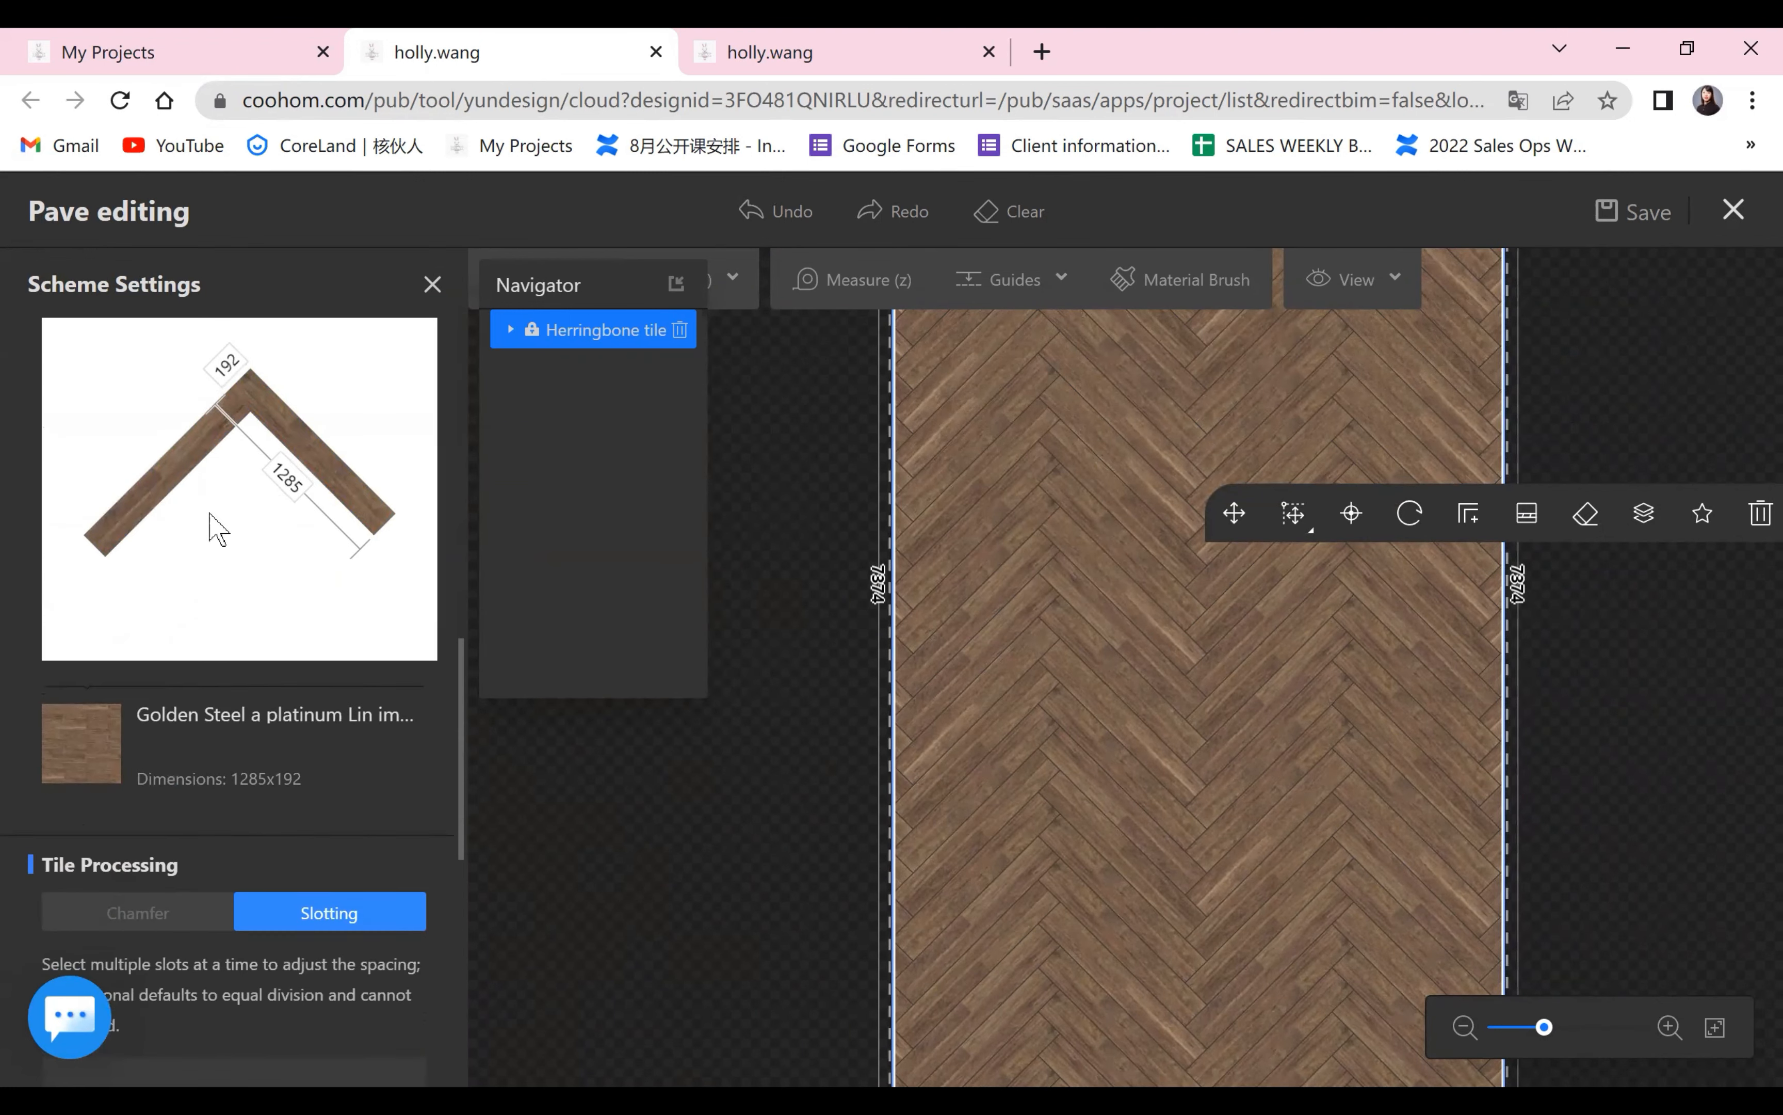
left_click(232, 362)
key("Return")
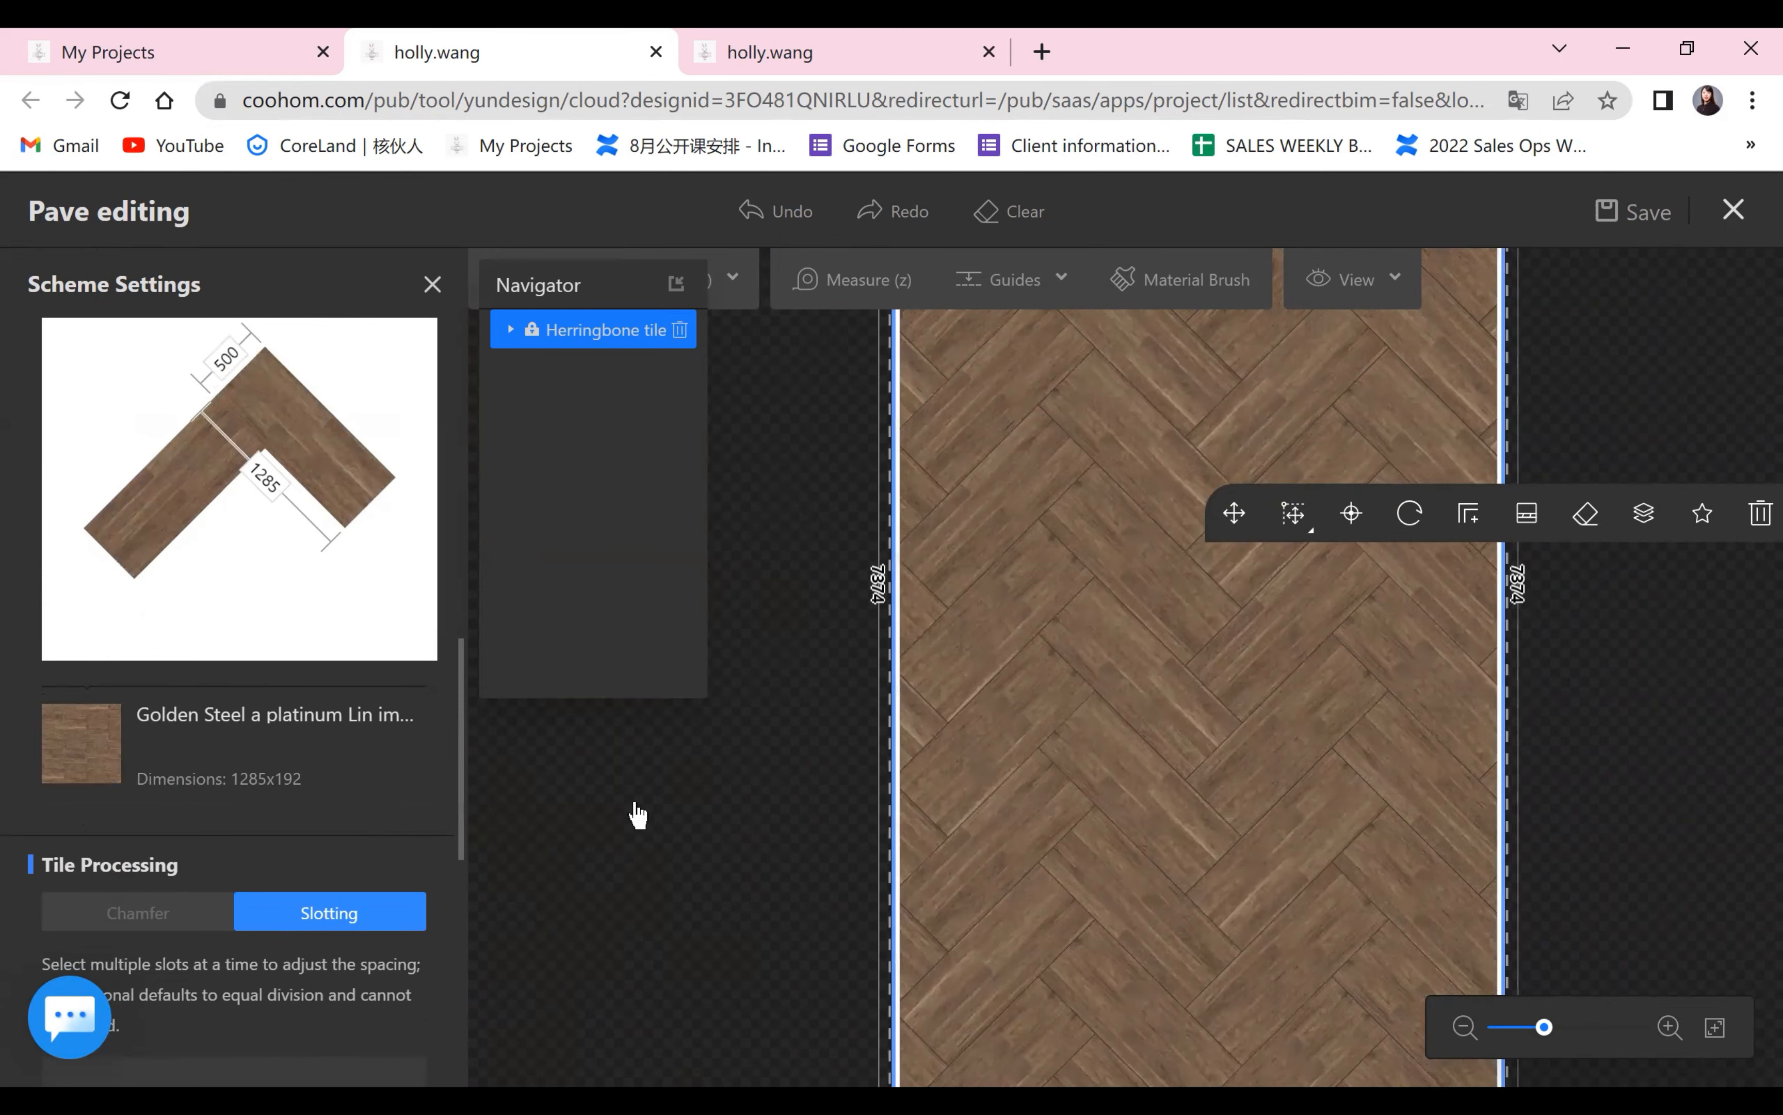
left_click(635, 804)
Review the herringbone scheme's pattern settings and the catalog for replacing its plank material, and return to the whole-room floor plan.
scroll(1288, 621, "down", 4)
left_click_drag(1600, 706, 1356, 729)
scroll(1047, 537, "up", 2)
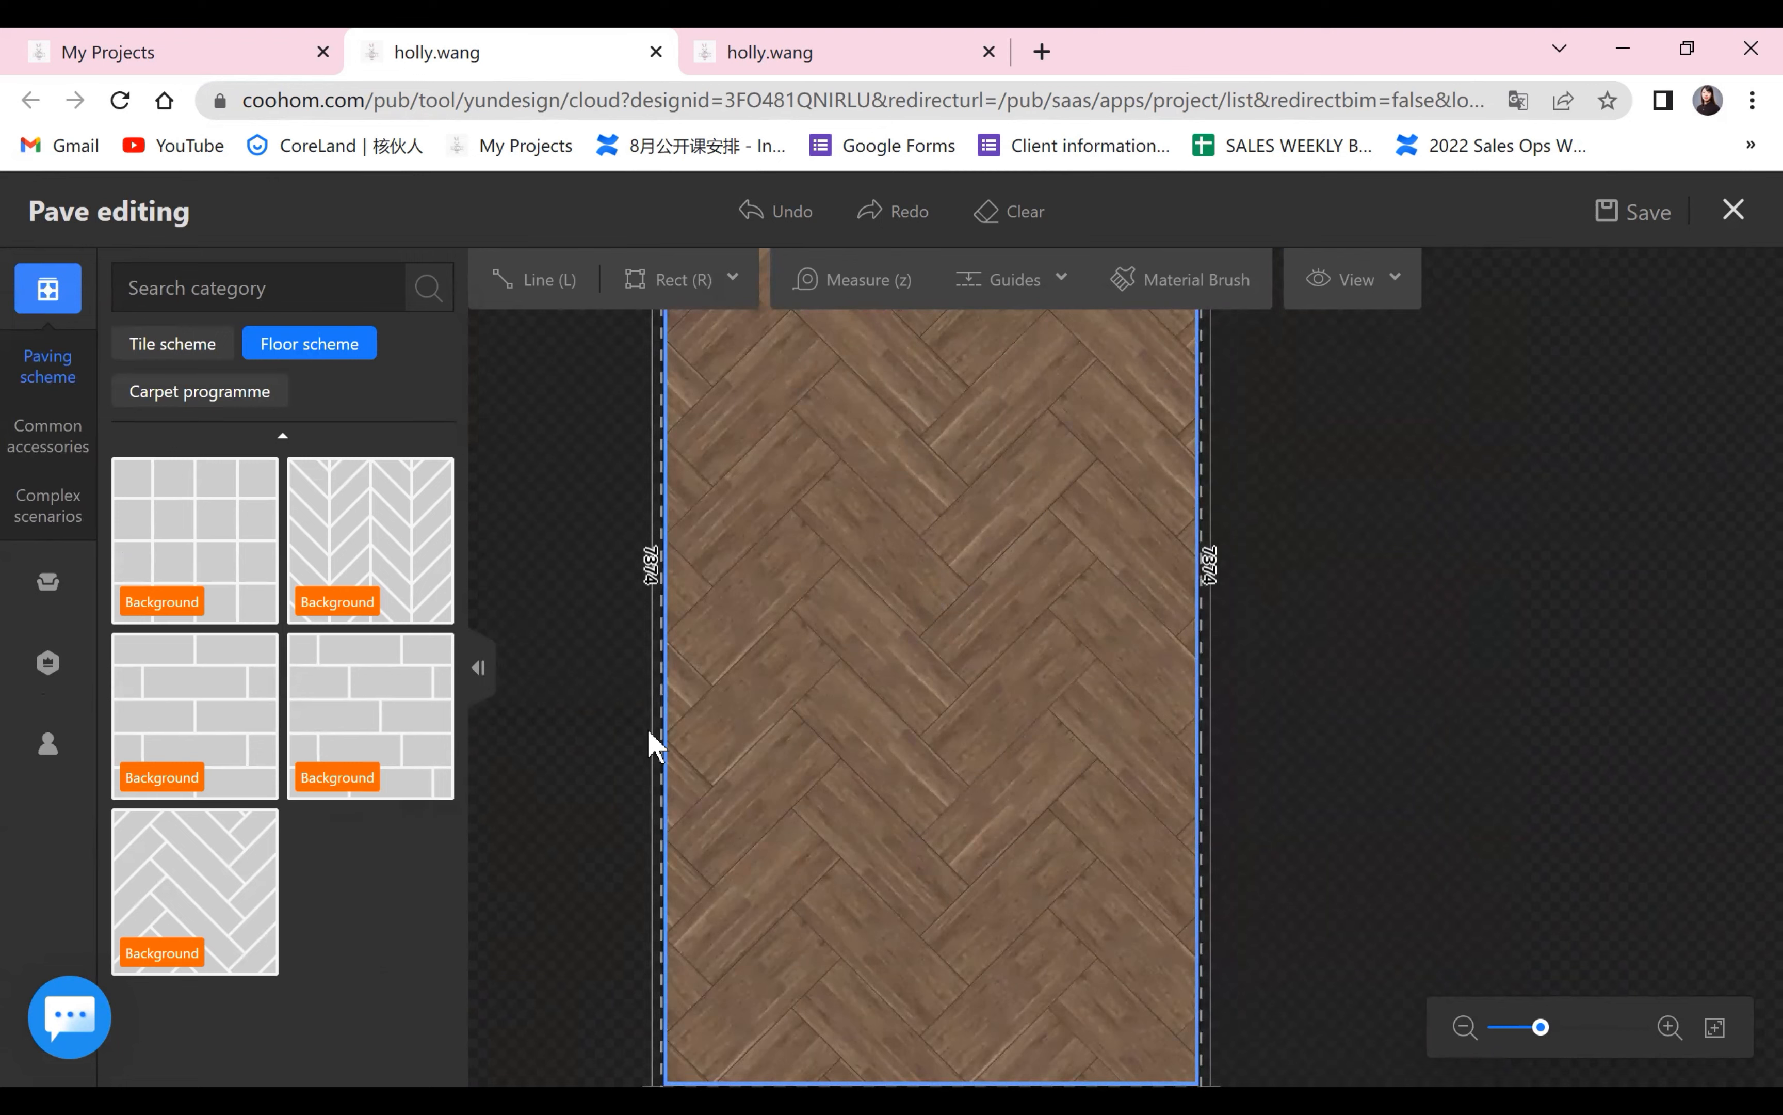
left_click(242, 854)
scroll(247, 767, "down", 10)
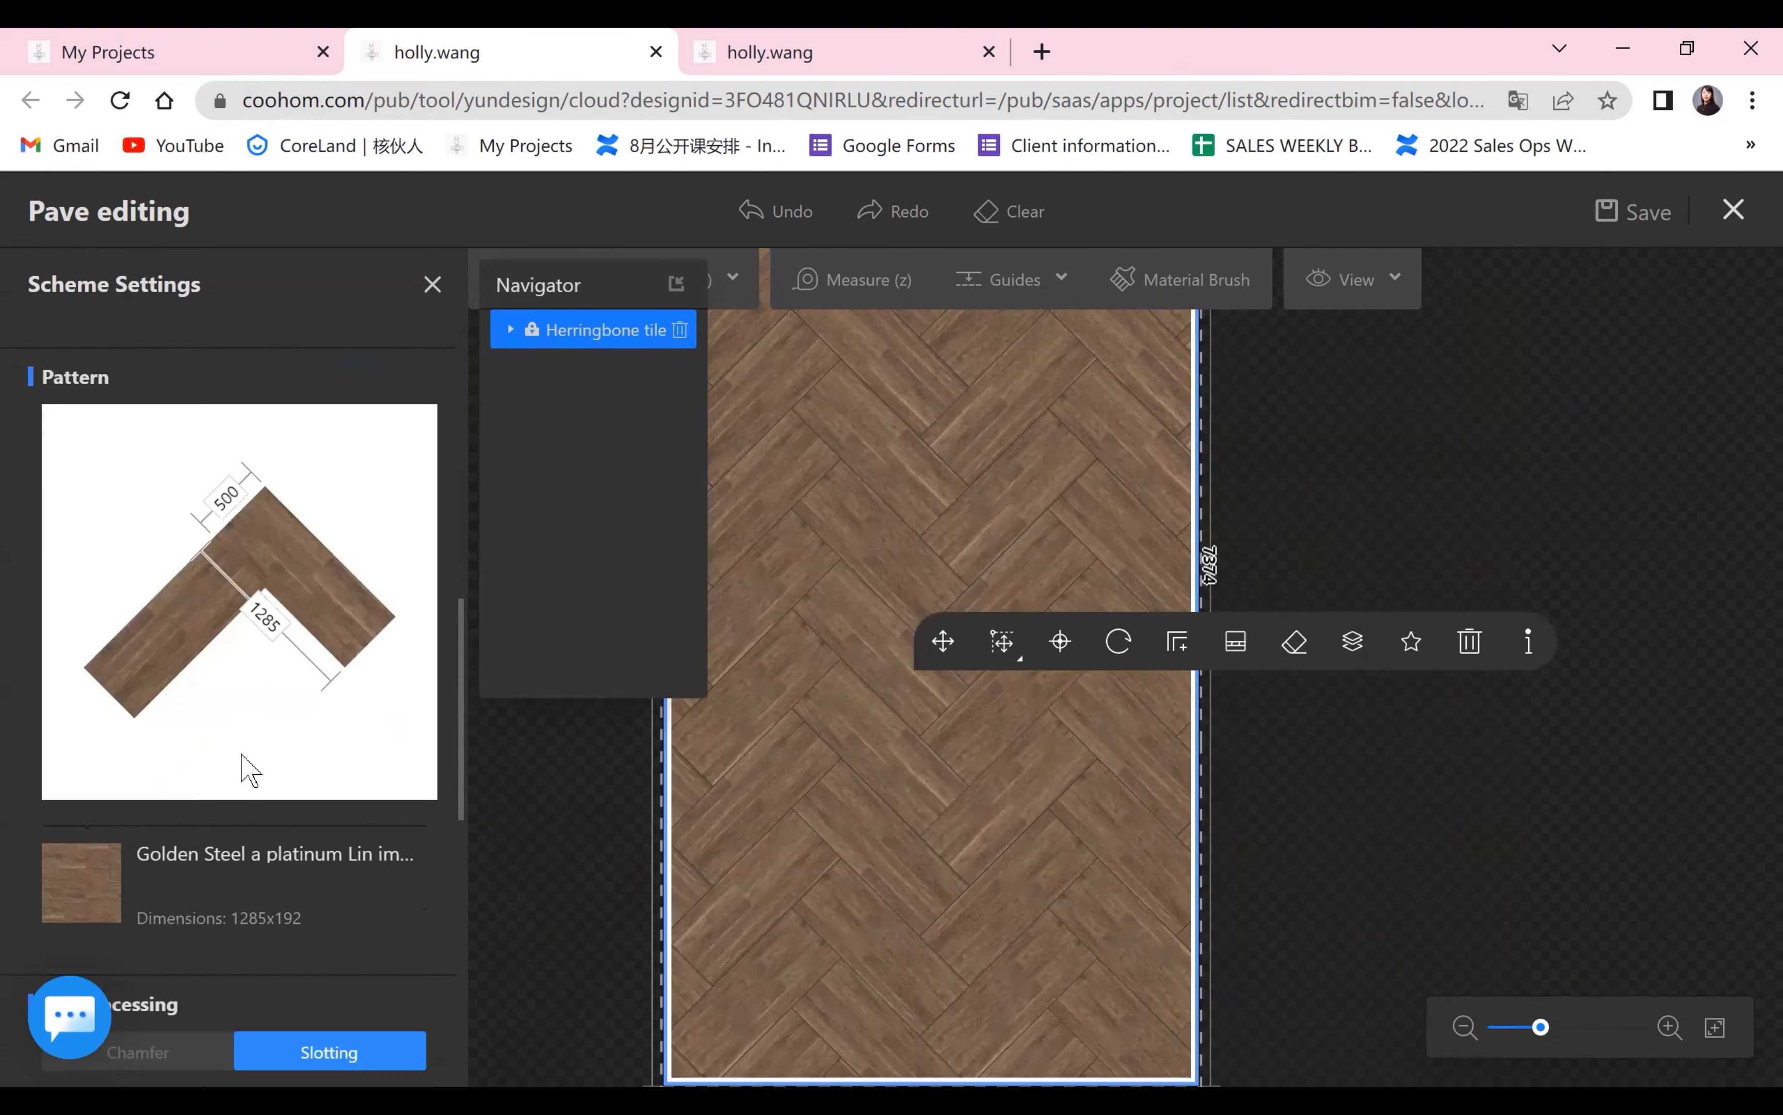
scroll(247, 767, "down", 3)
scroll(239, 757, "up", 10)
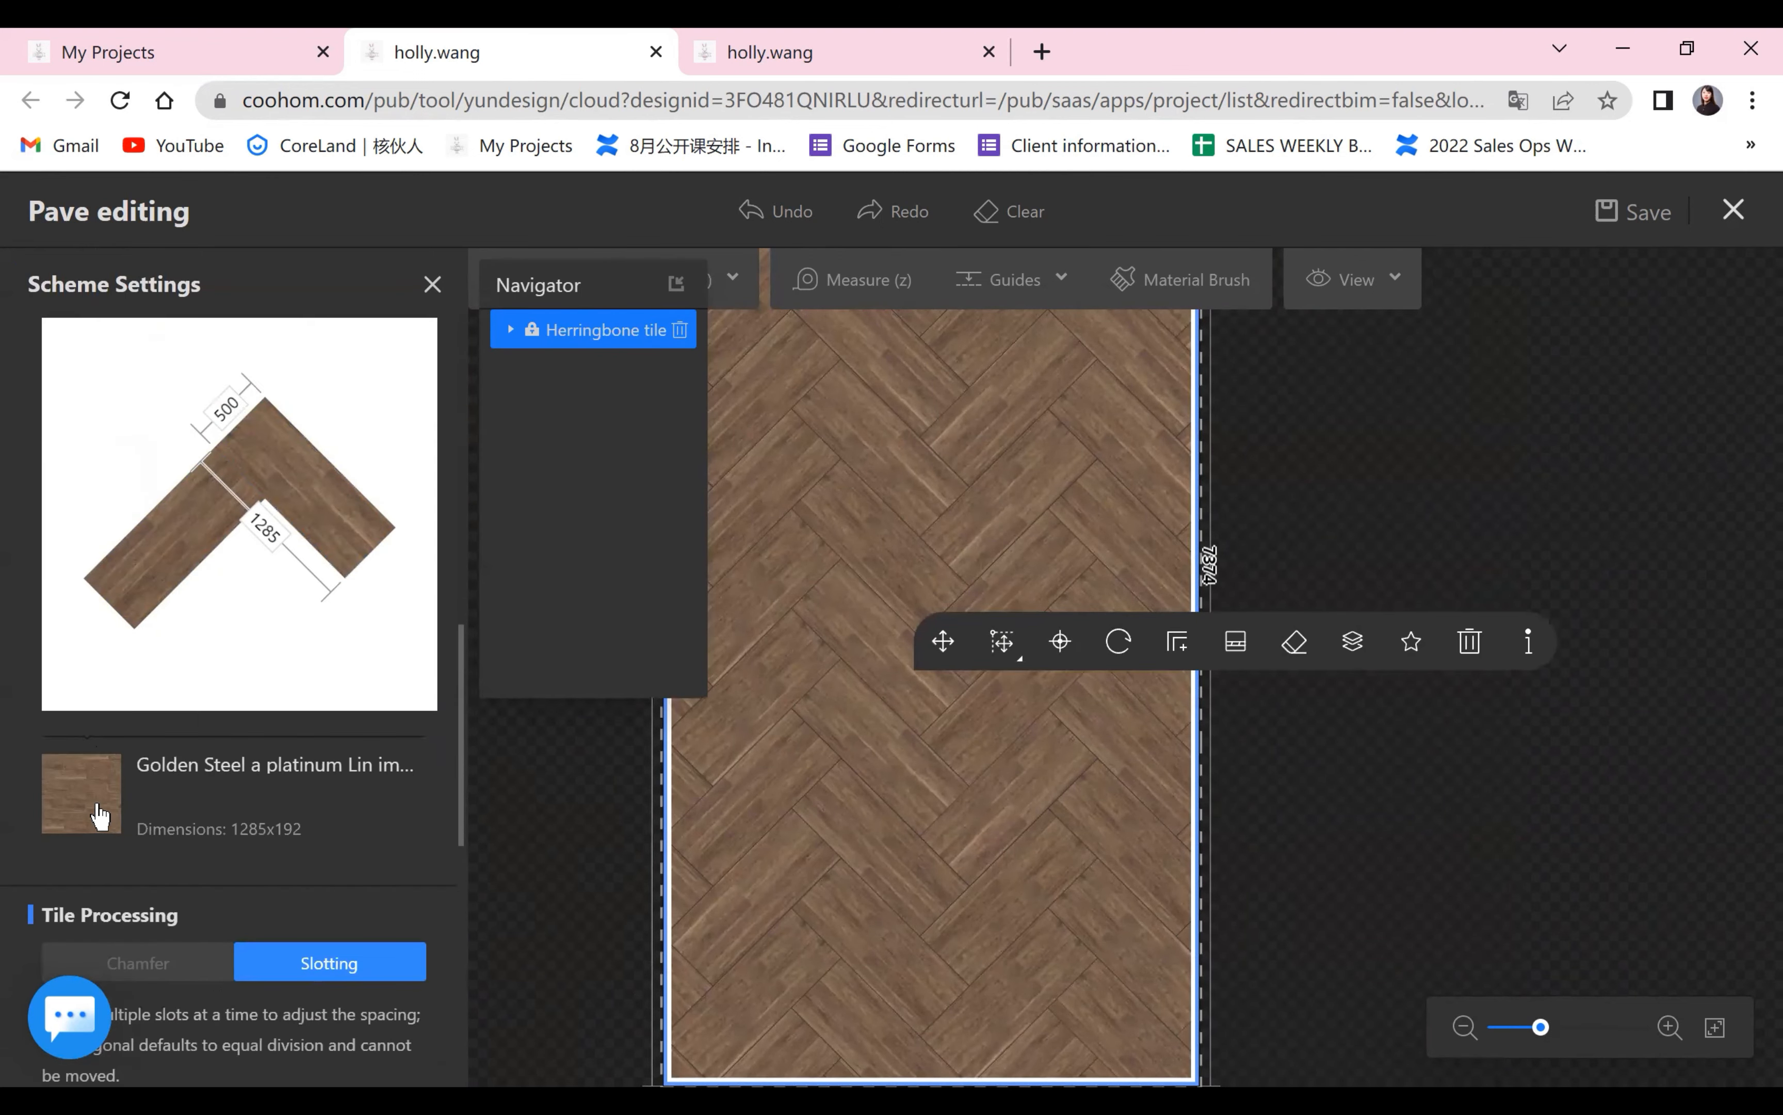
left_click(96, 805)
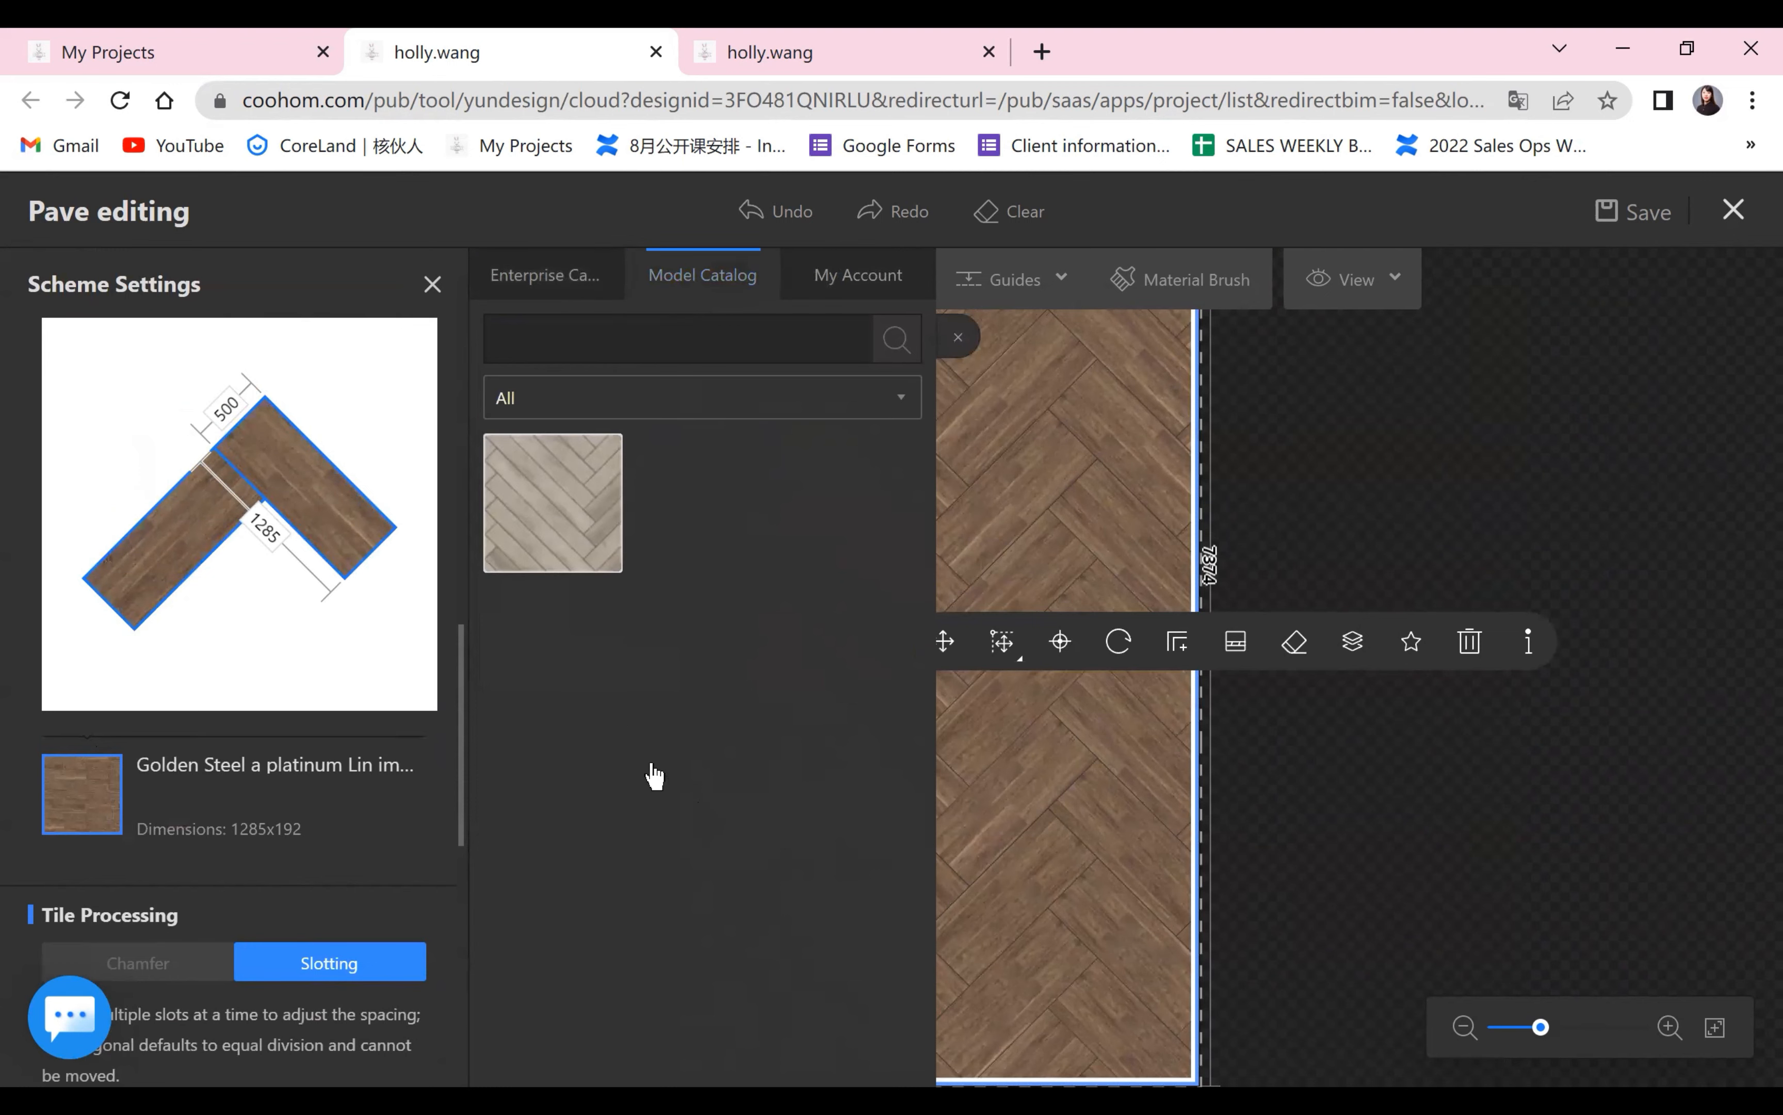
left_click(1286, 886)
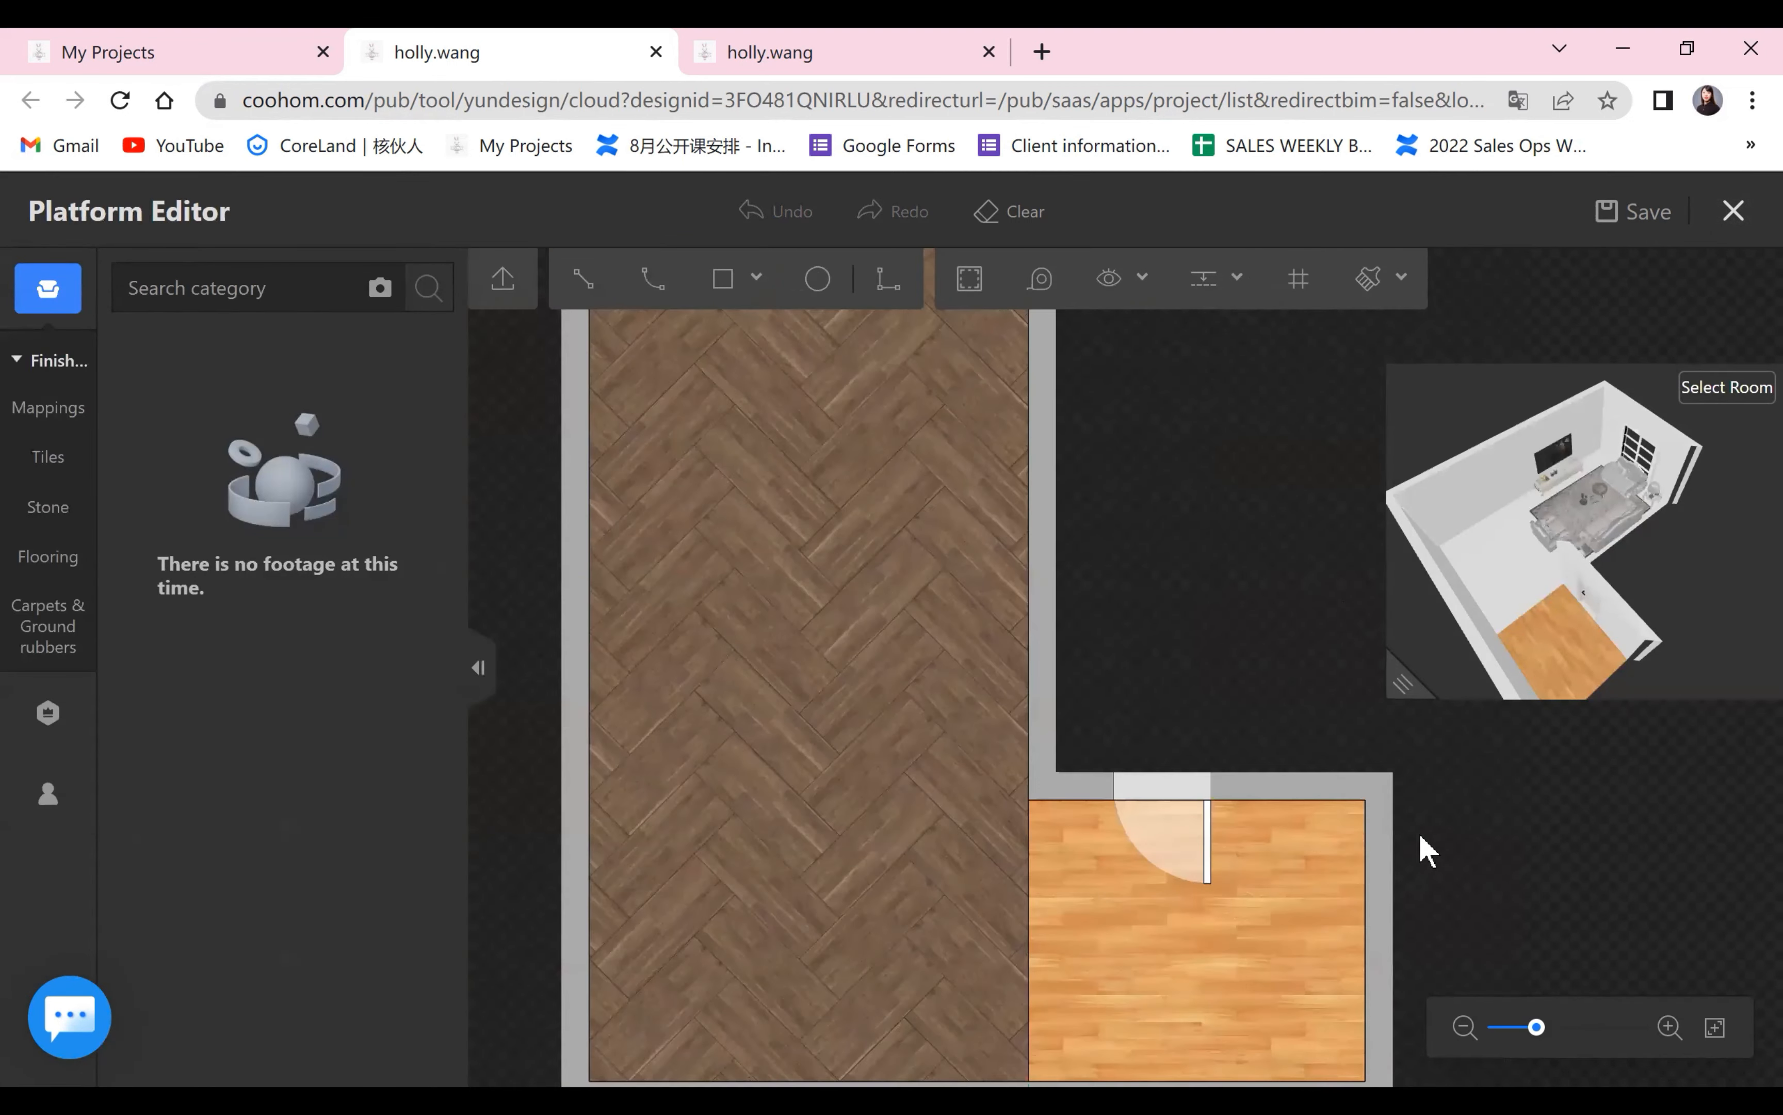
Enter pave editing for the small light-wood area by the door, browse its tile and floor schemes, and return to the floor plan.
left_click(1297, 785)
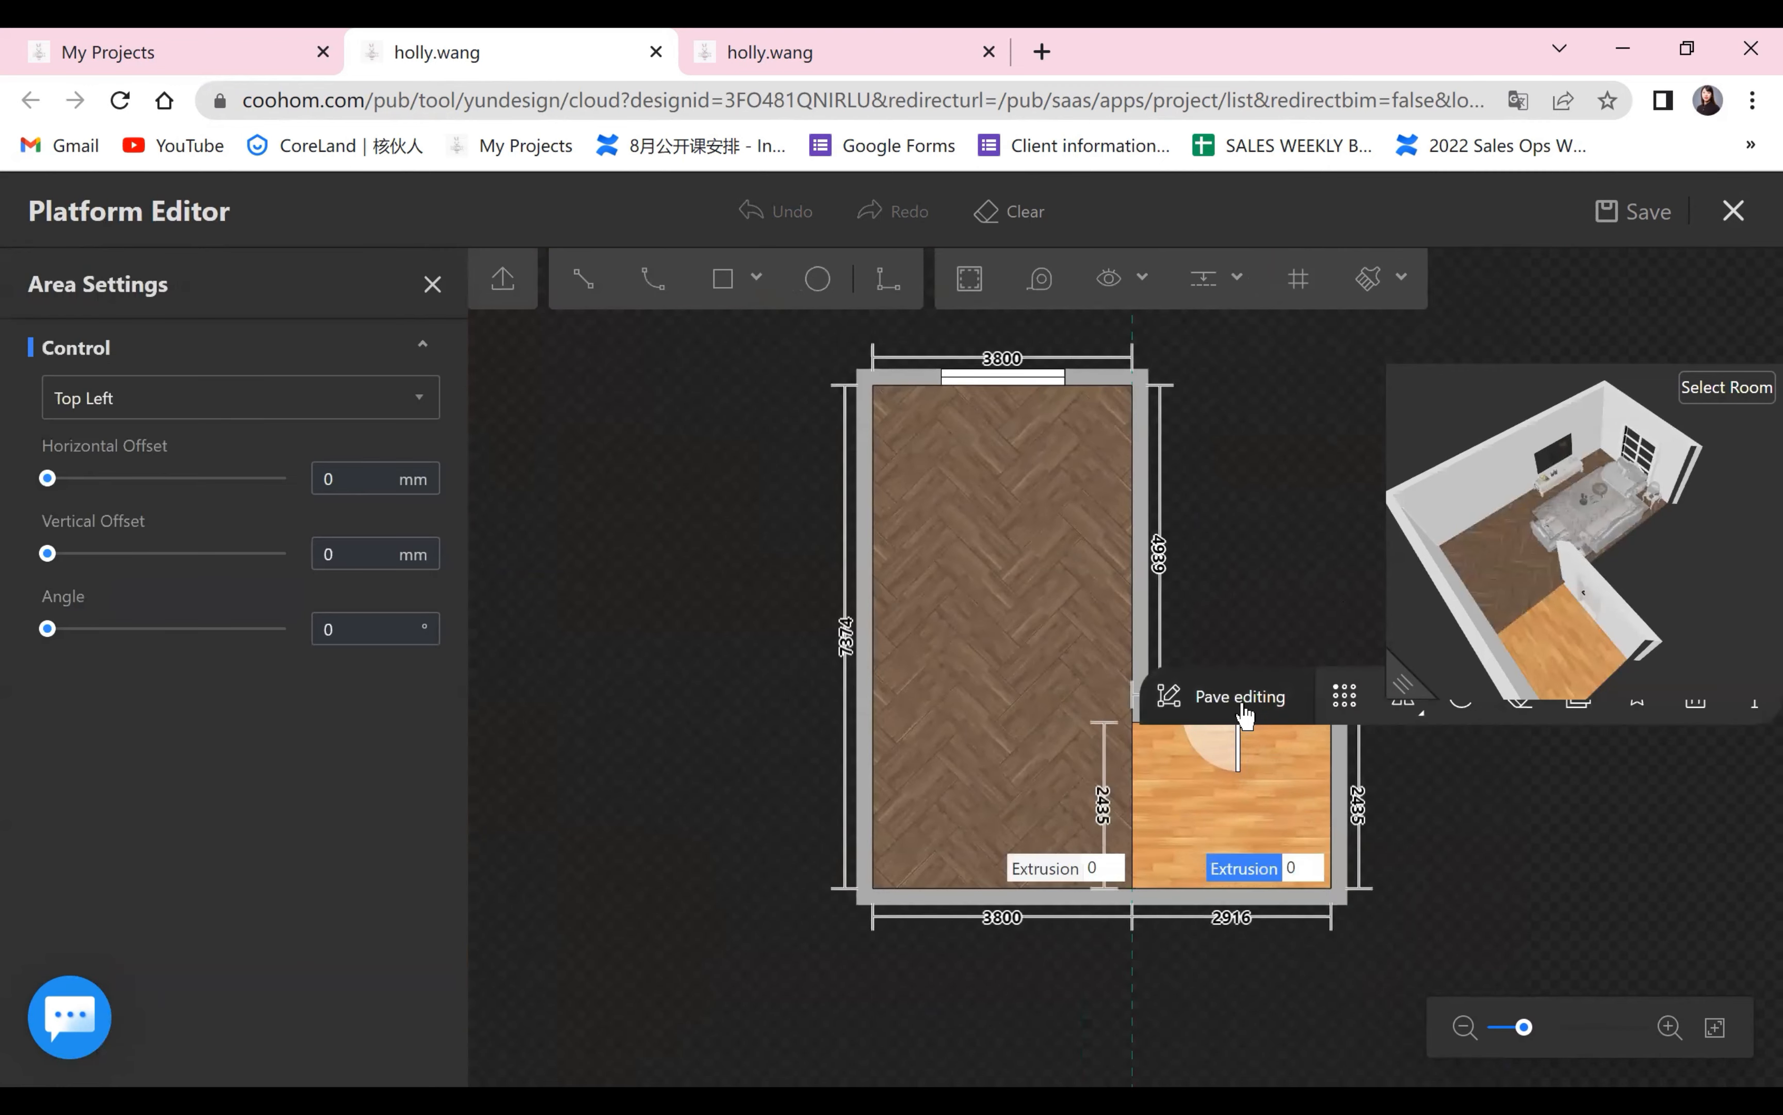
left_click(1241, 707)
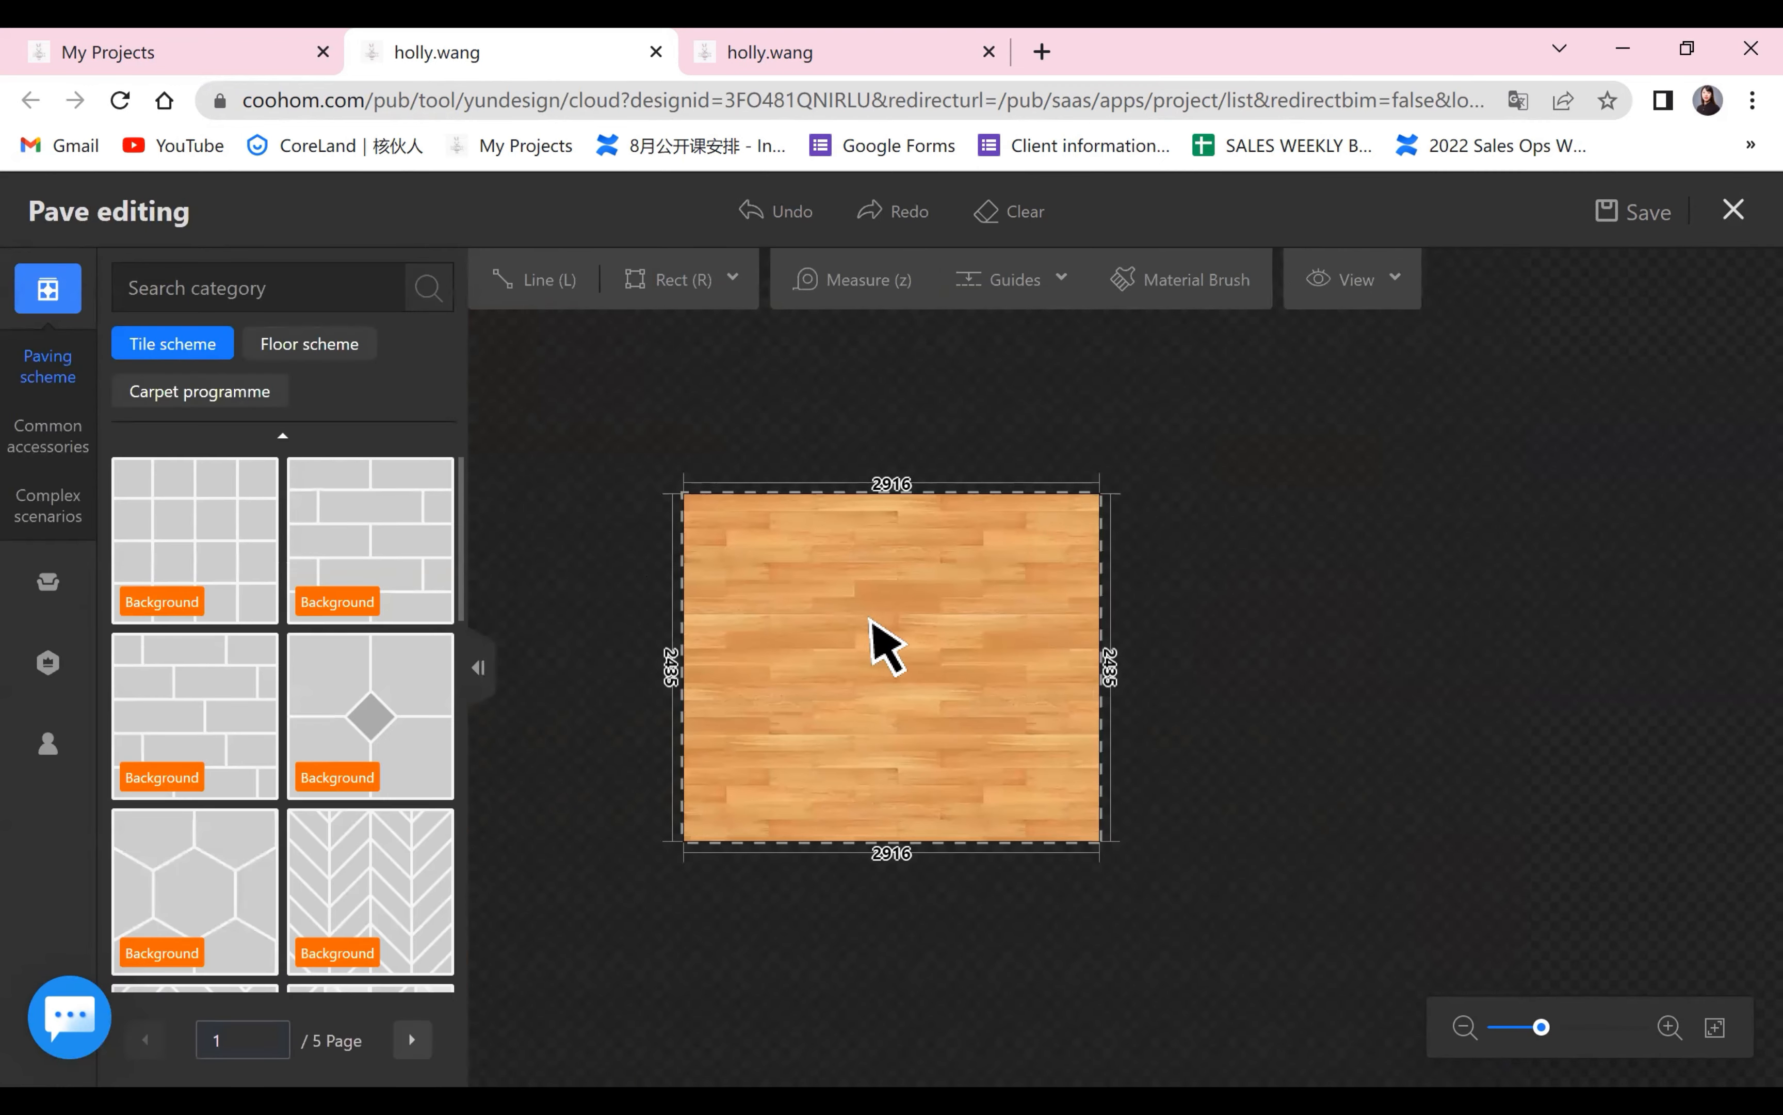
left_click(884, 637)
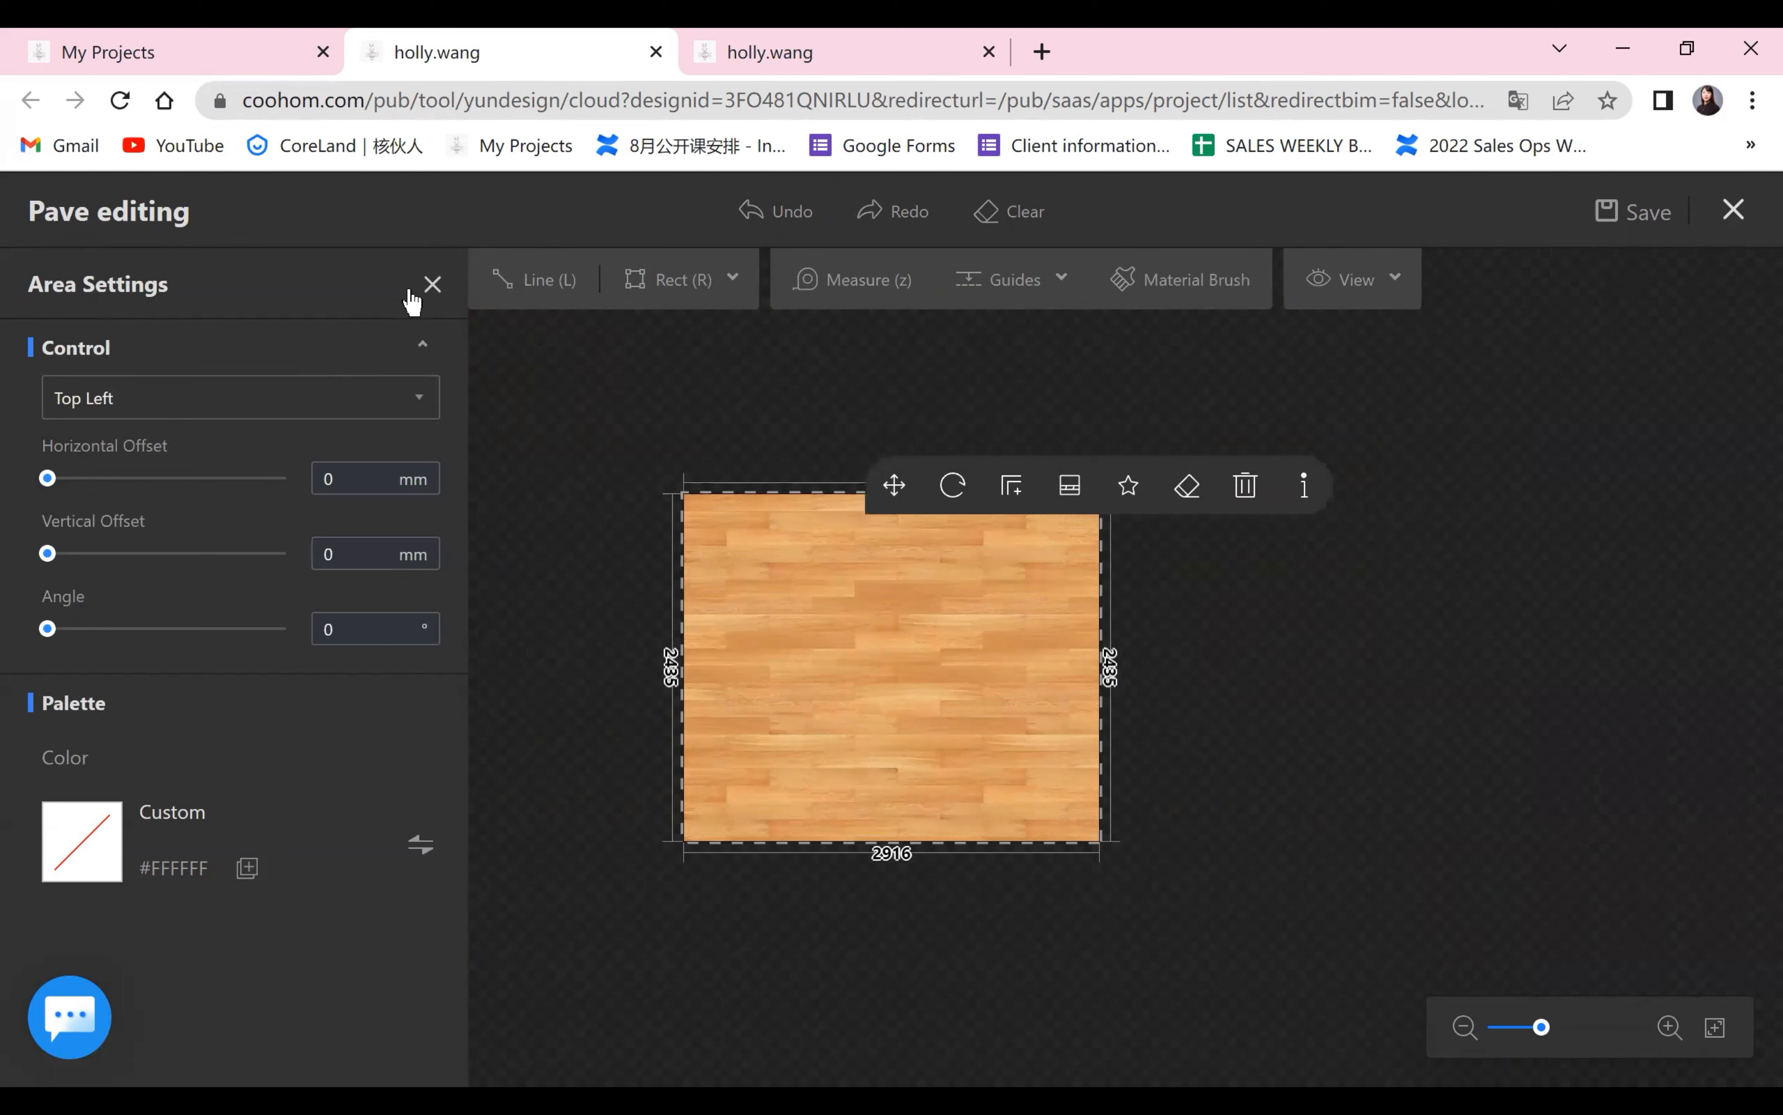
left_click(428, 288)
left_click(797, 611)
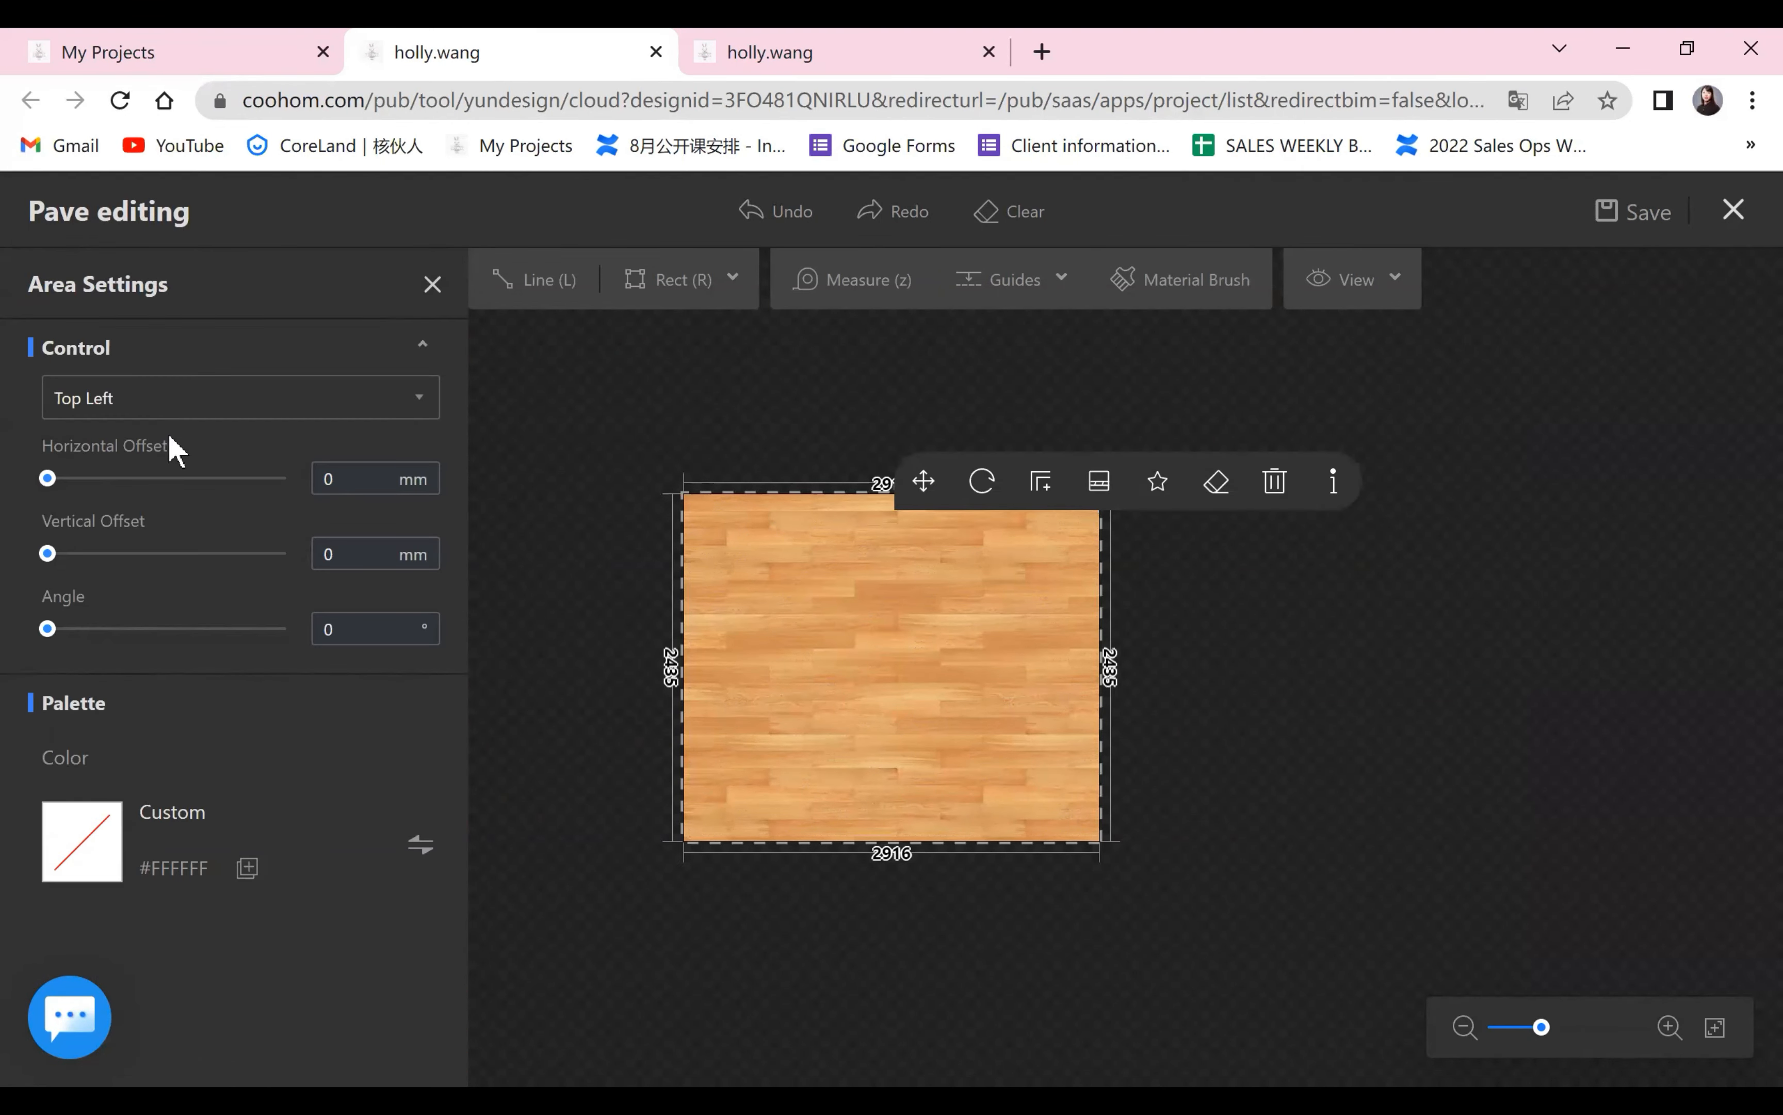
left_click(434, 286)
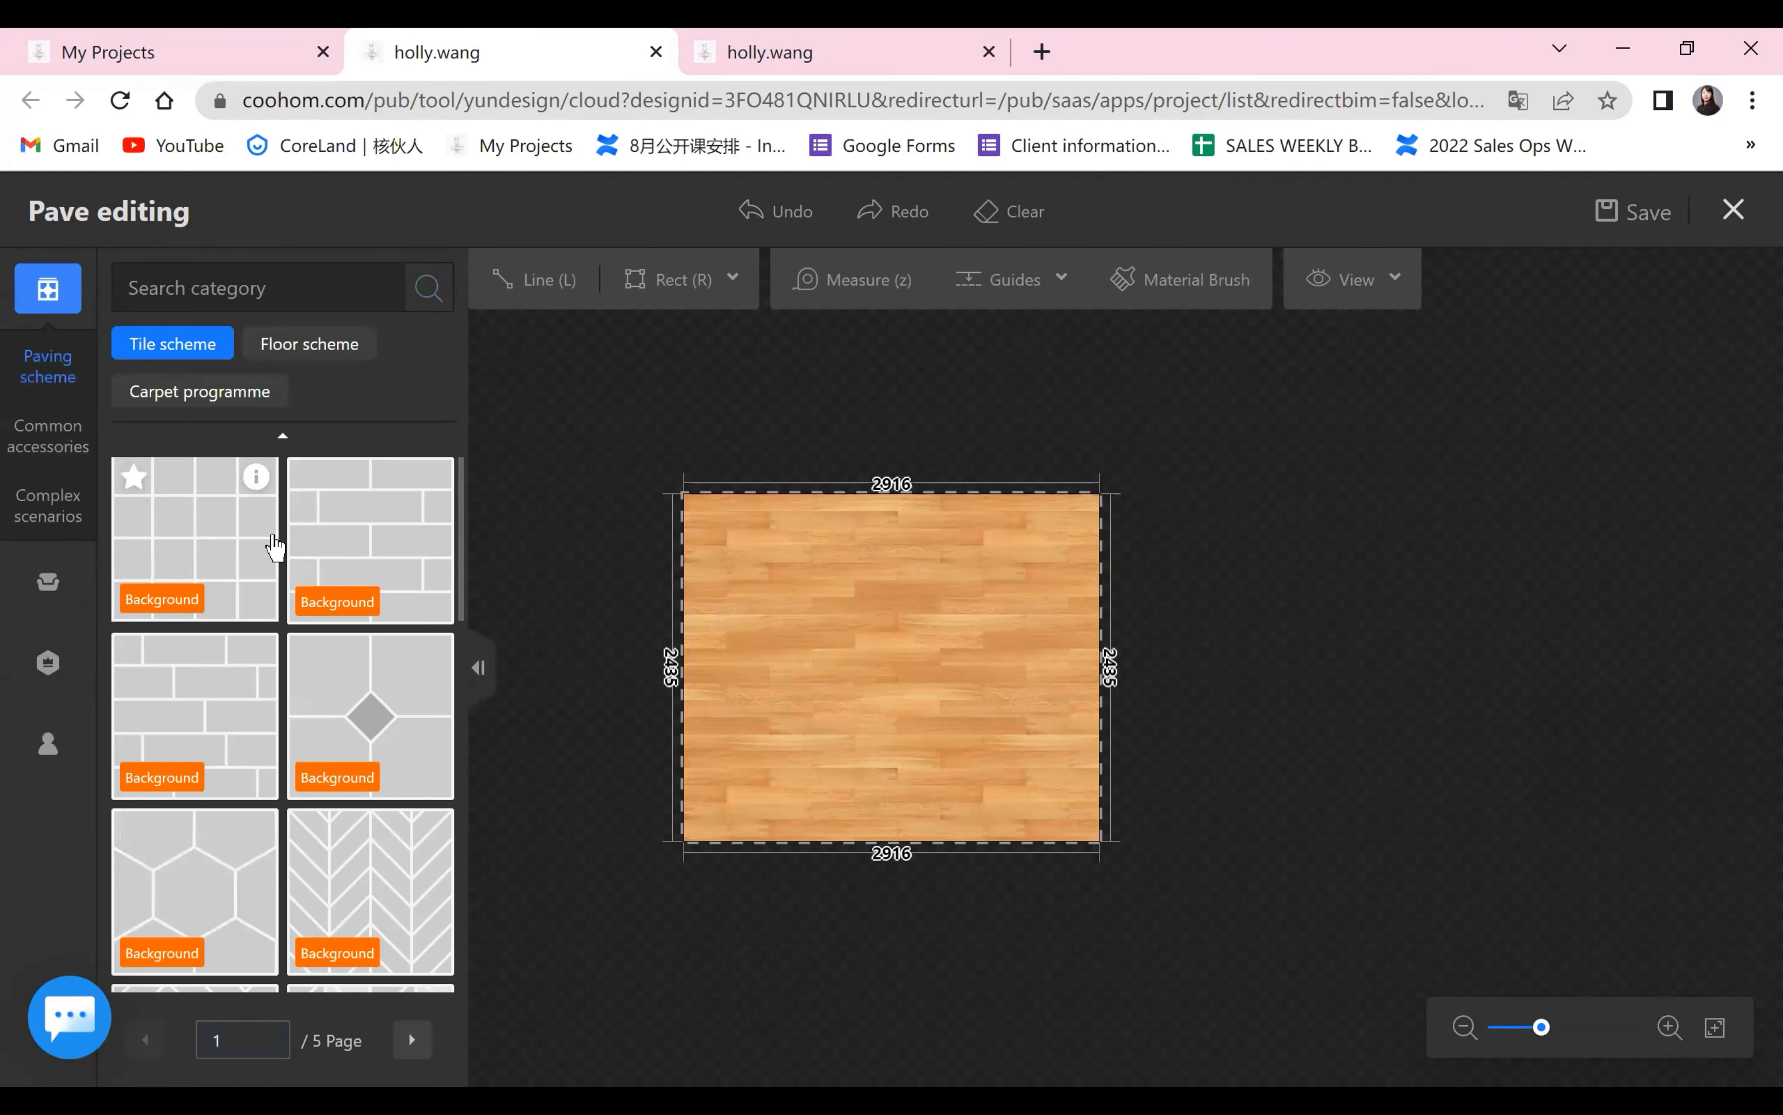
scroll(266, 567, "down", 1)
left_click(280, 346)
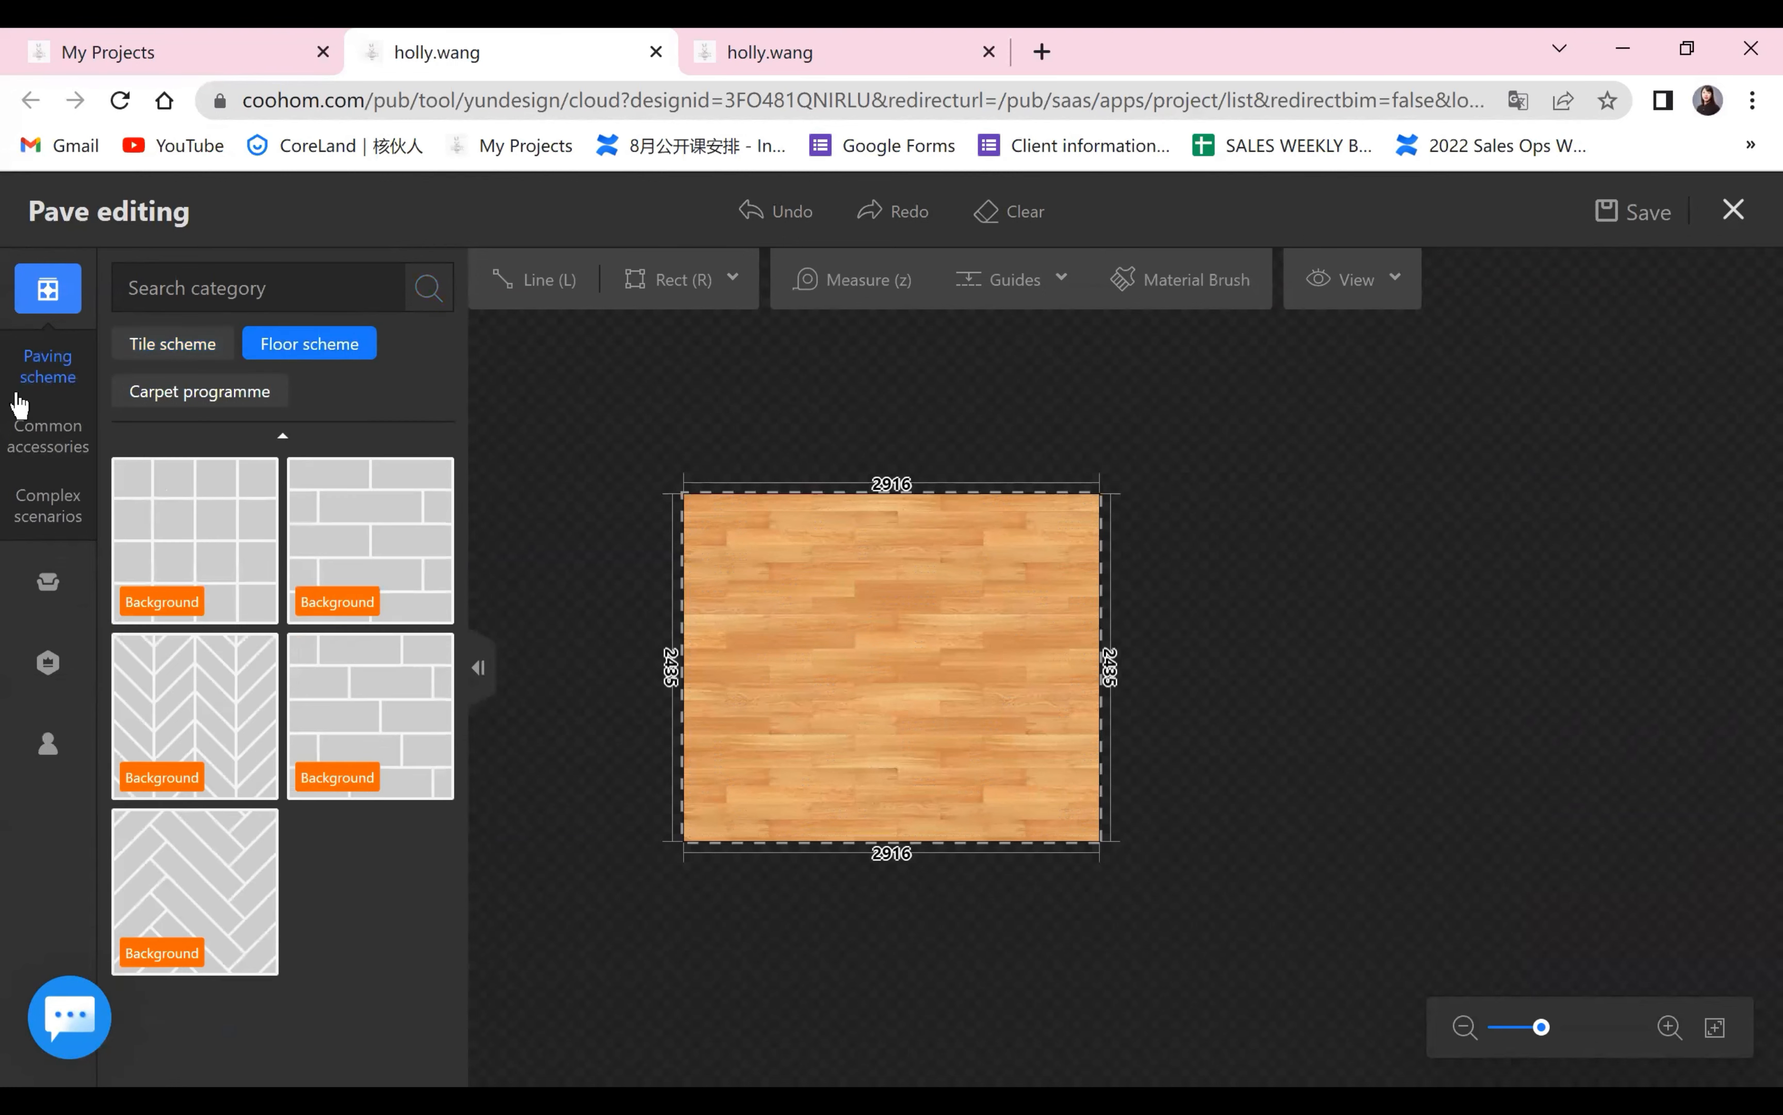
left_click(1732, 211)
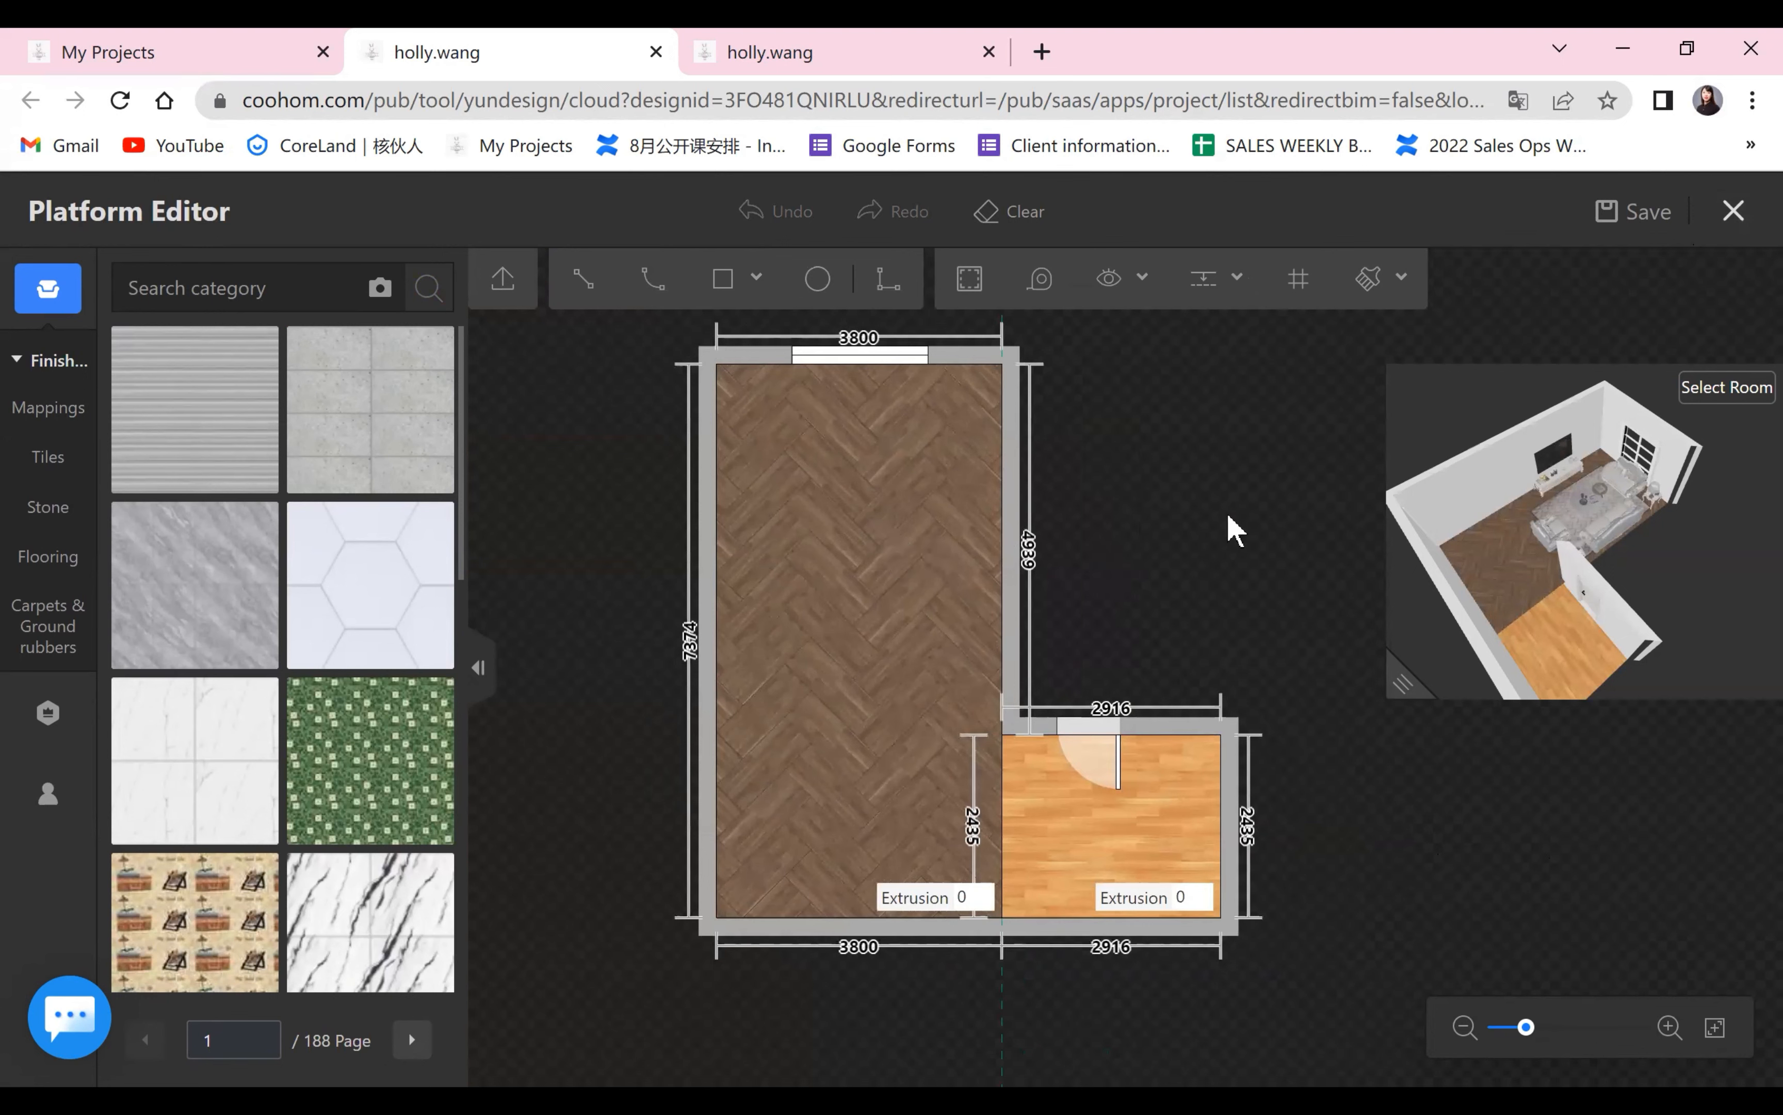
Examine the two wood floors in an enlarged 3D preview from inside the room, and shrink the preview back.
left_click_drag(1422, 680, 551, 847)
scroll(1074, 870, "up", 4)
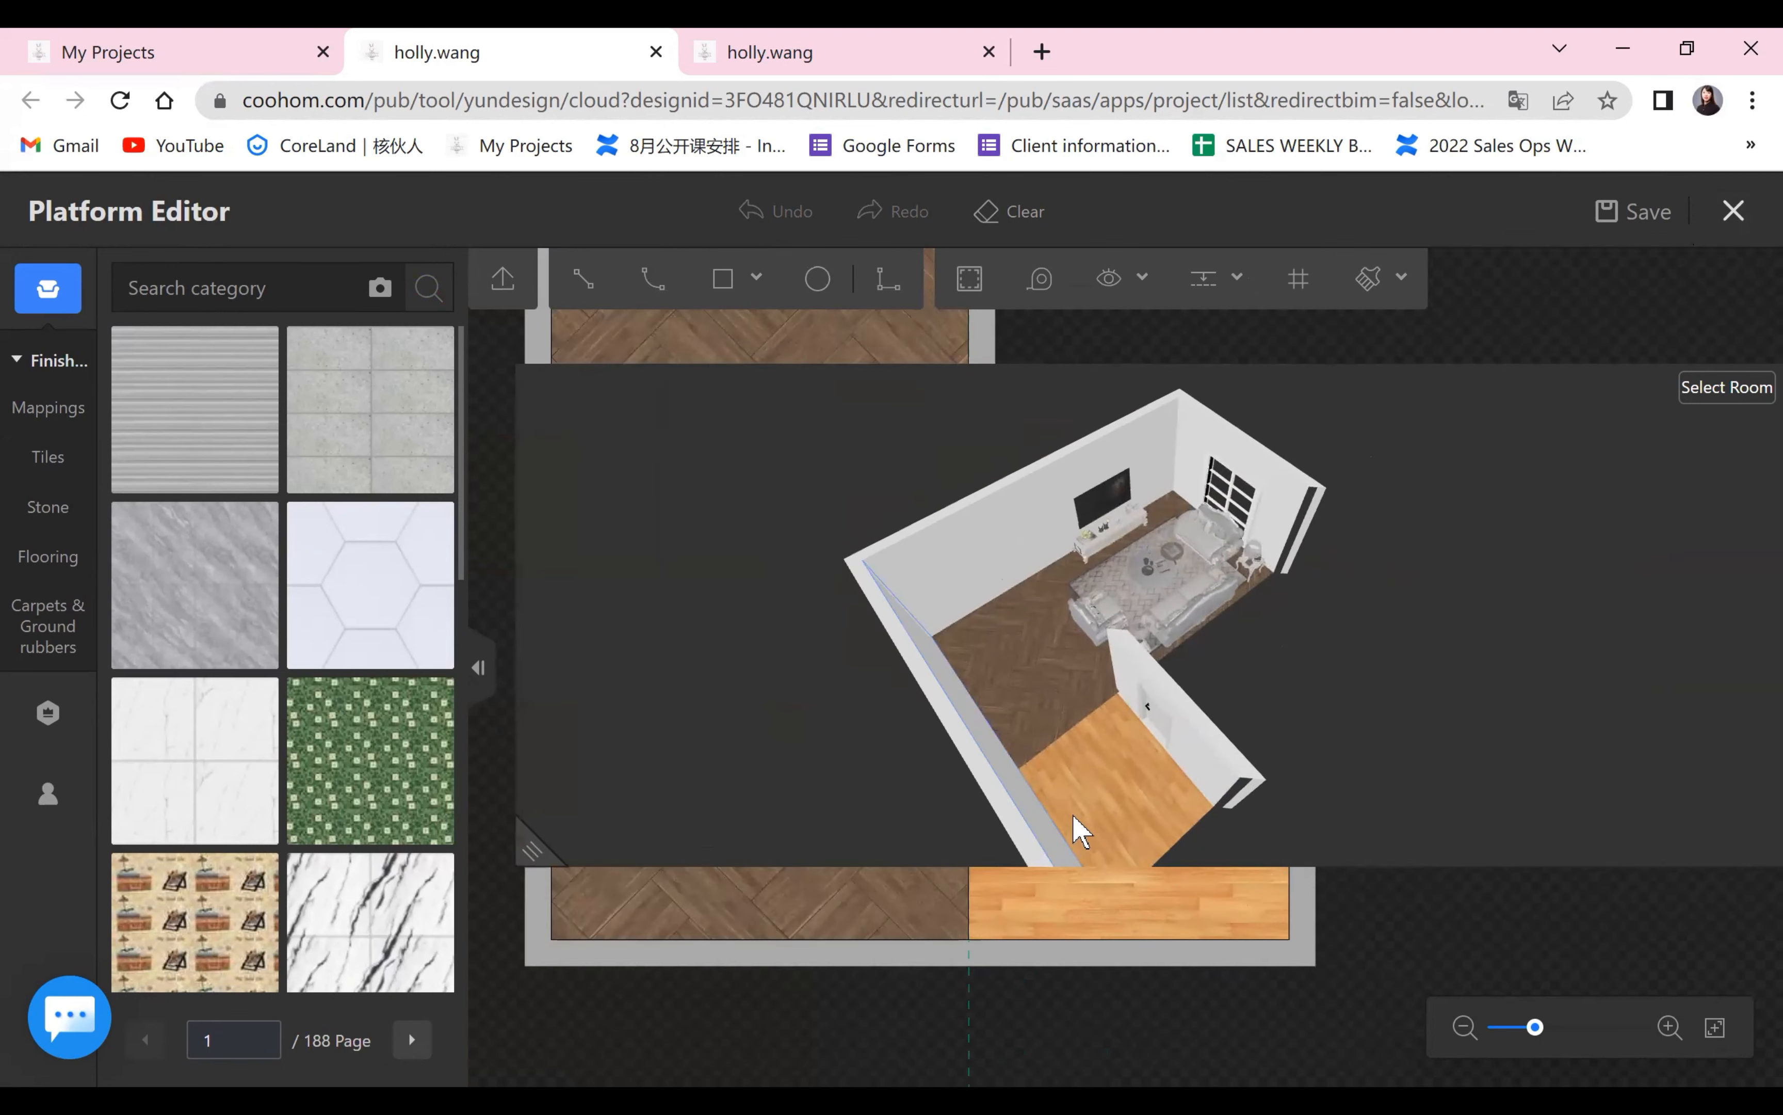
left_click_drag(941, 759, 1297, 706)
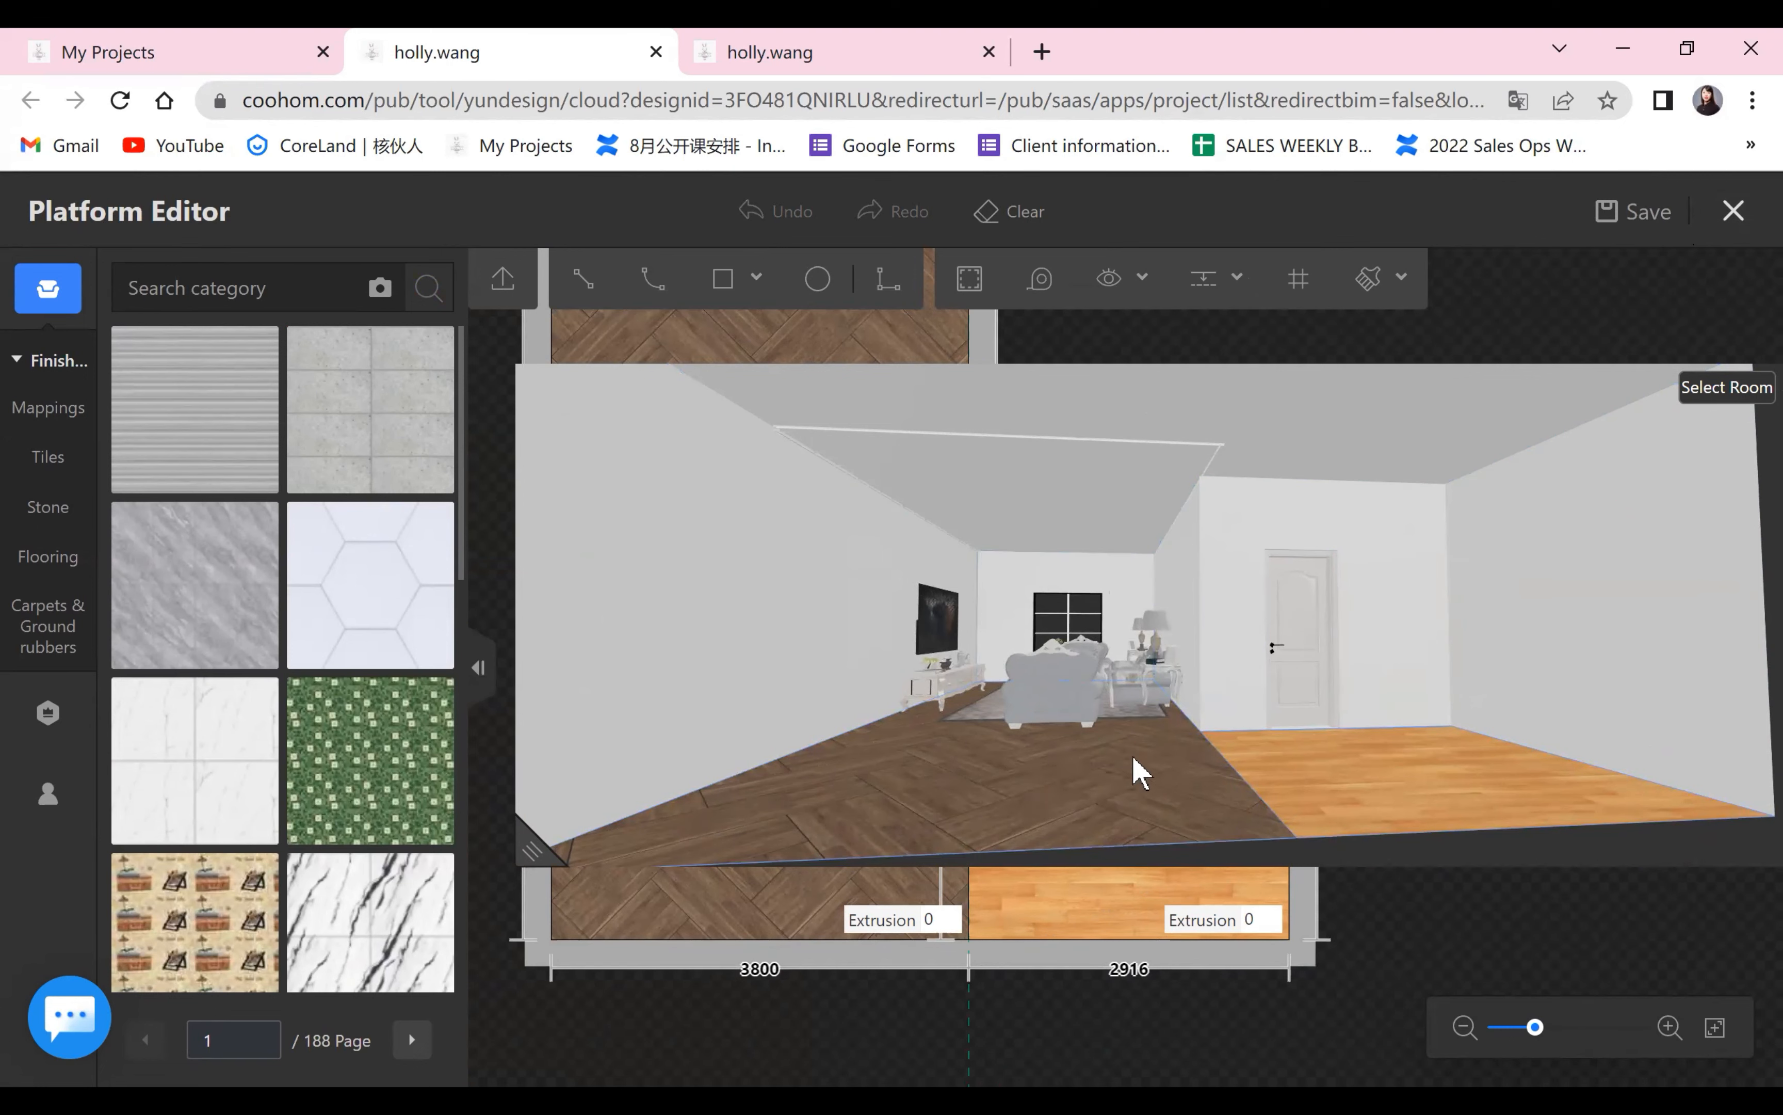
scroll(685, 790, "down", 2)
left_click_drag(538, 853, 1467, 694)
scroll(1444, 705, "down", 1)
left_click_drag(1398, 820, 1083, 833)
scroll(916, 893, "down", 2)
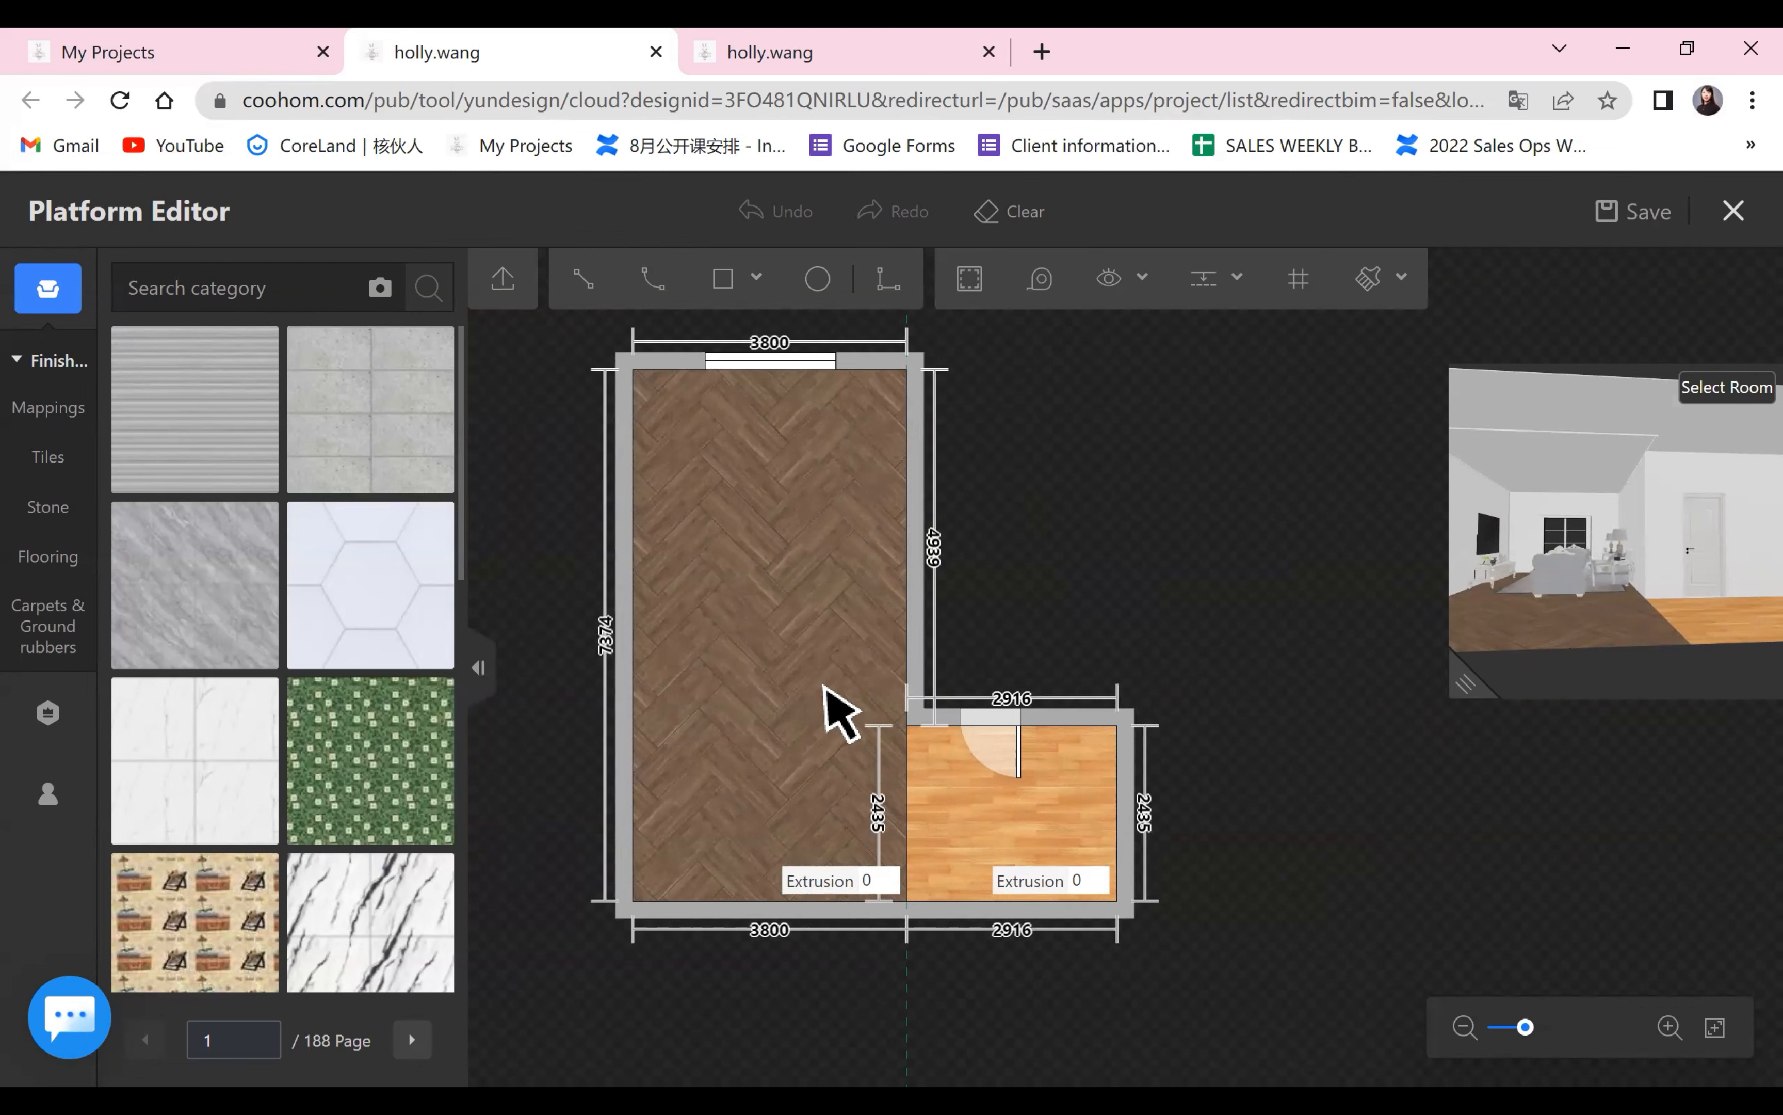
Try raising the herringbone area with an extrusion of 200, examine the platform in the 3D preview, and undo the extrusion.
left_click(811, 560)
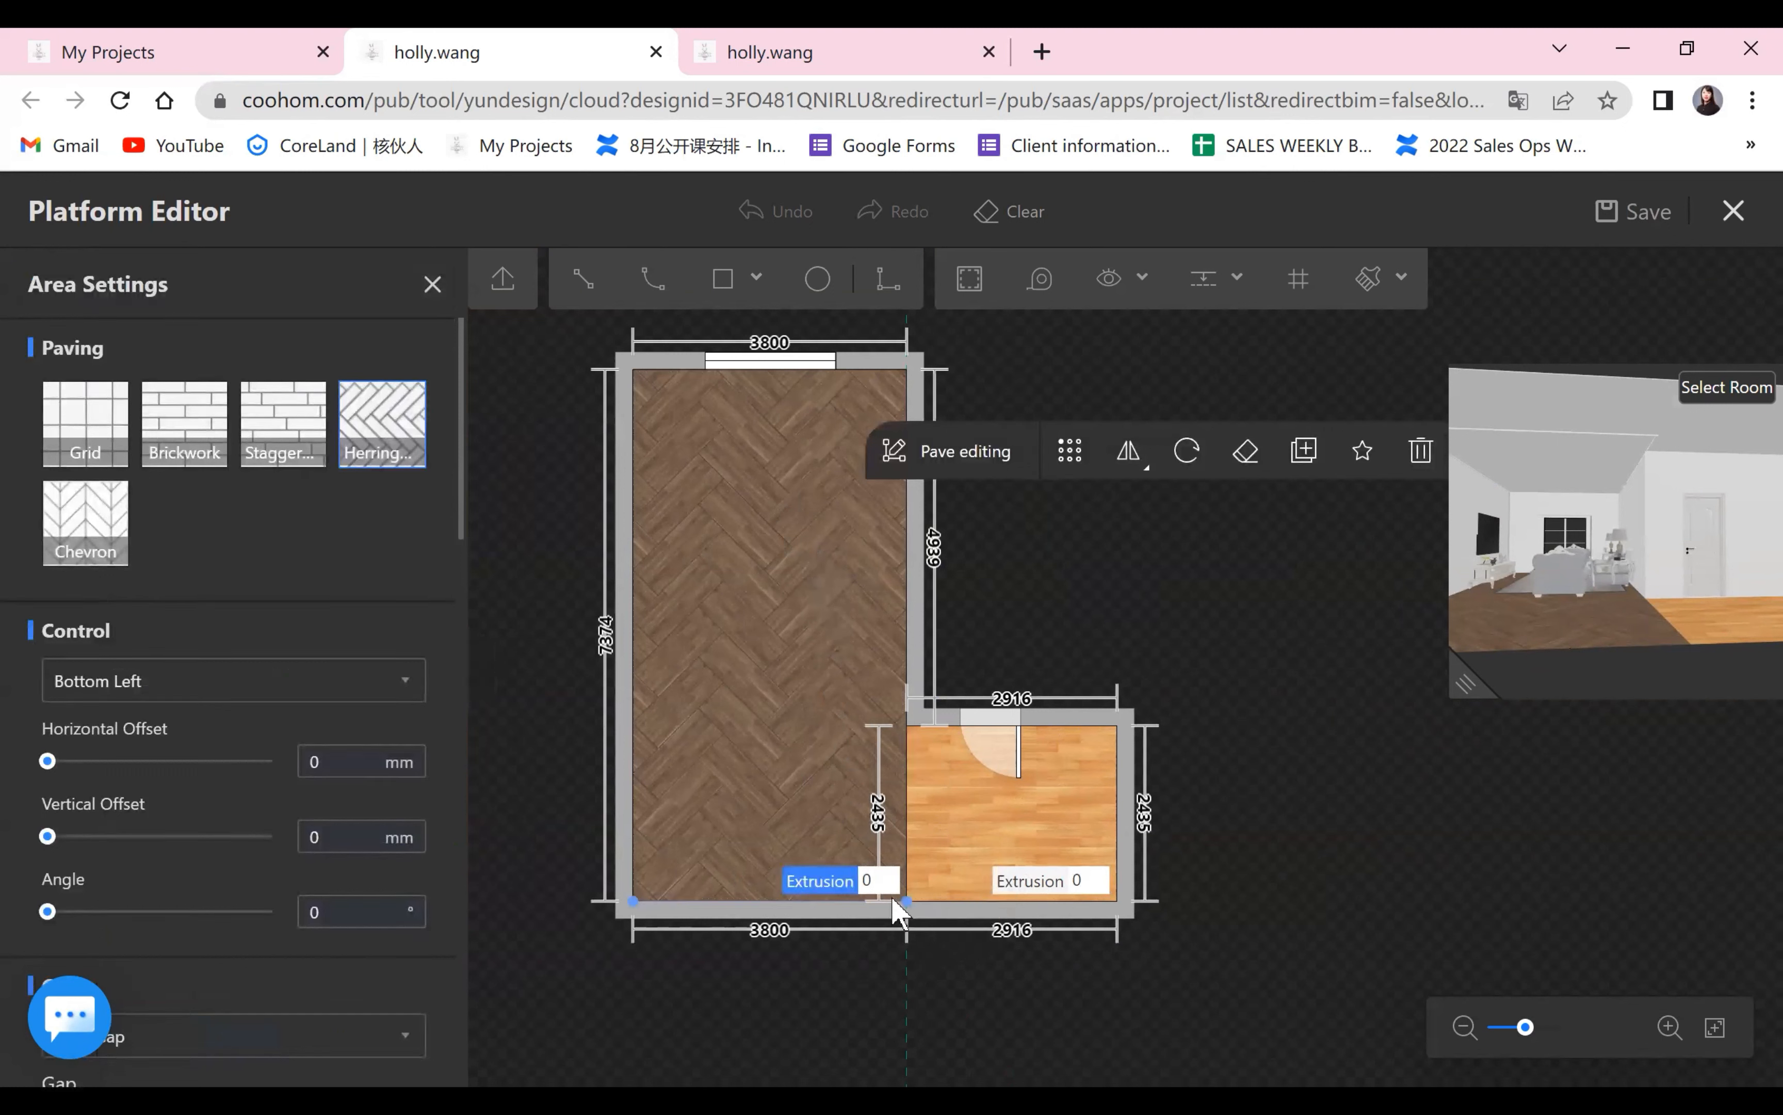
left_click(803, 891)
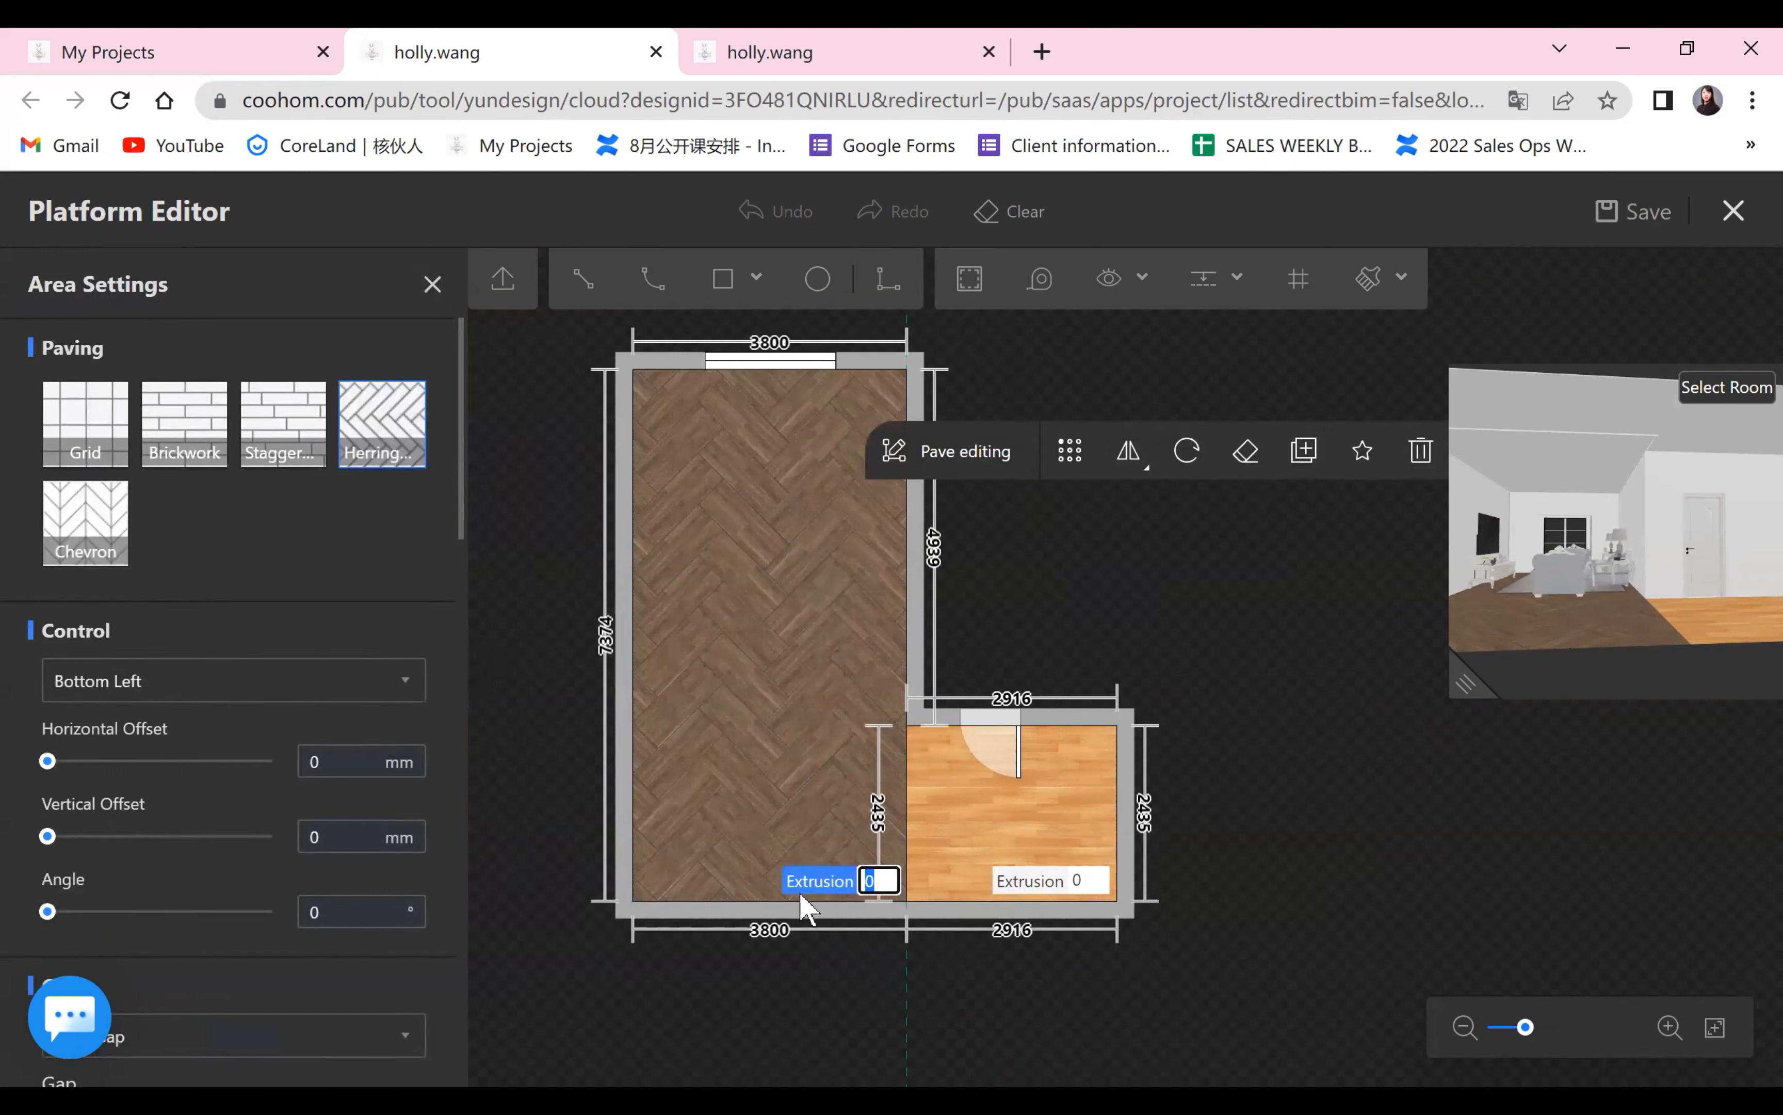
key("Return")
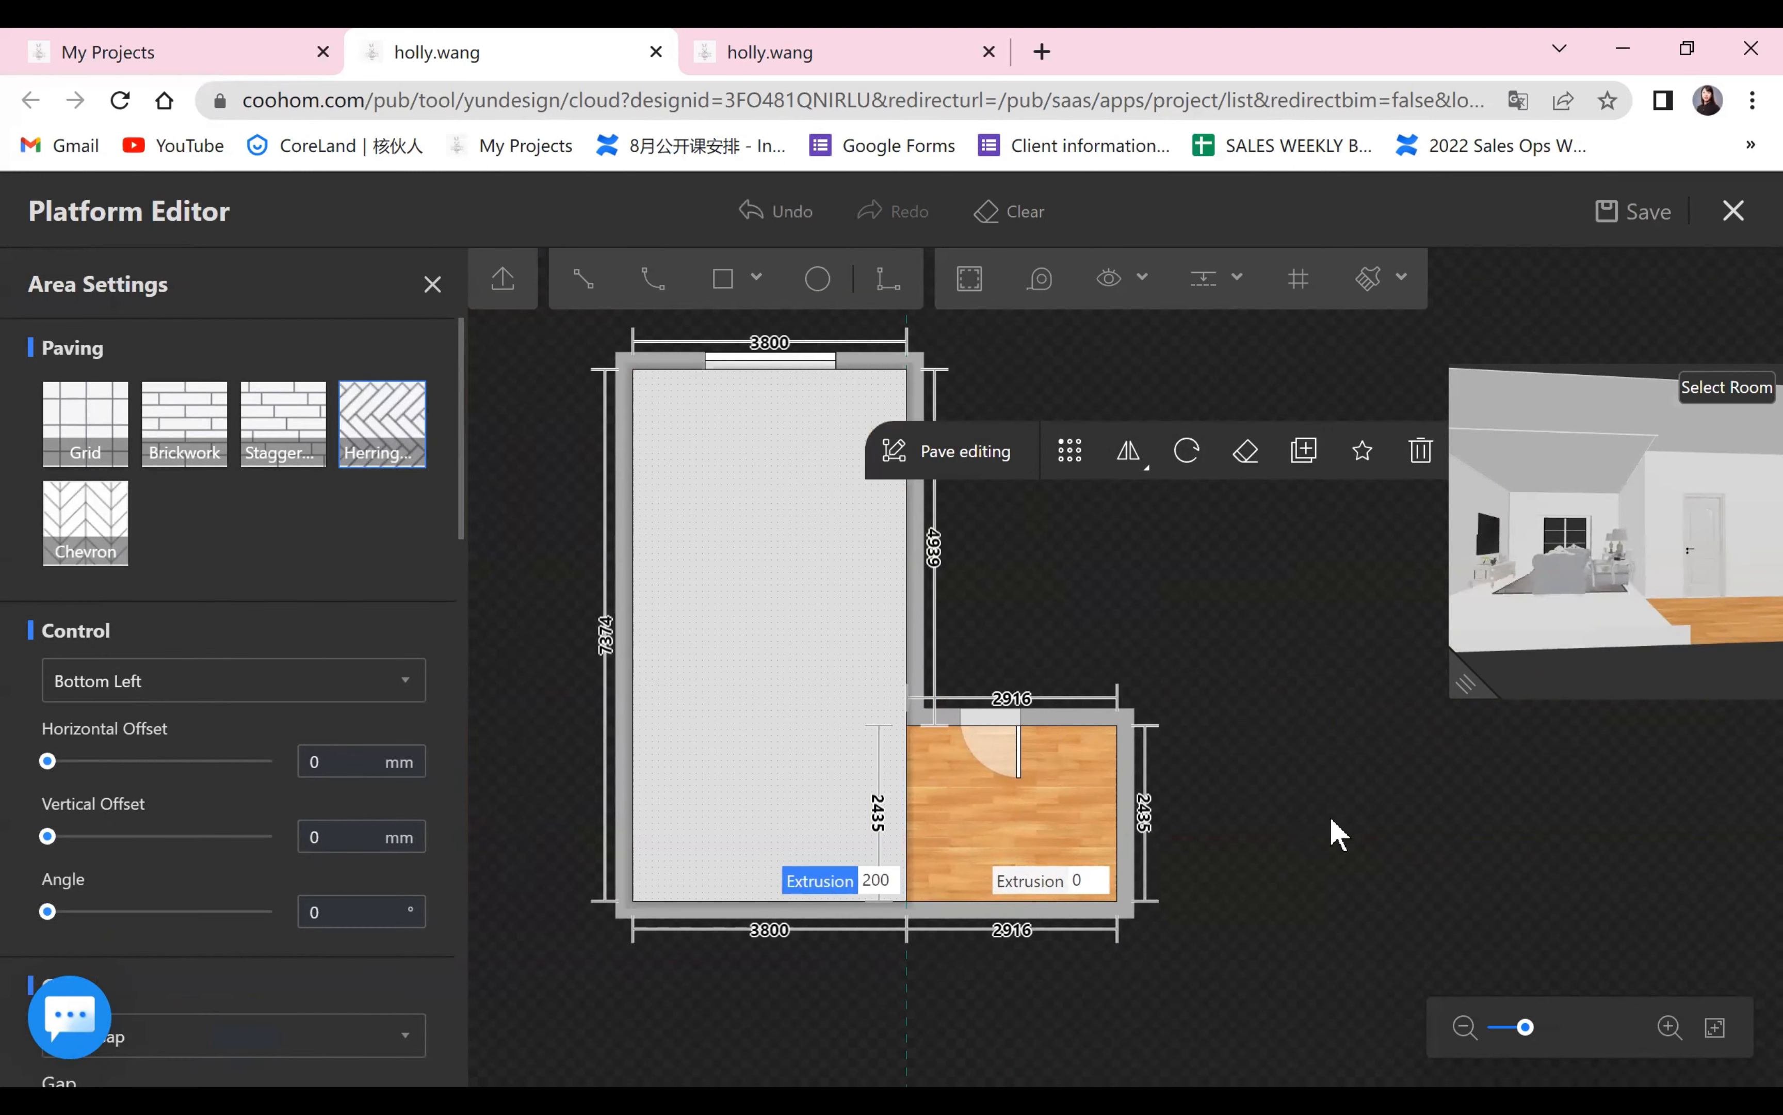
left_click(1346, 812)
left_click_drag(1463, 686, 892, 807)
left_click_drag(1580, 776, 1262, 700)
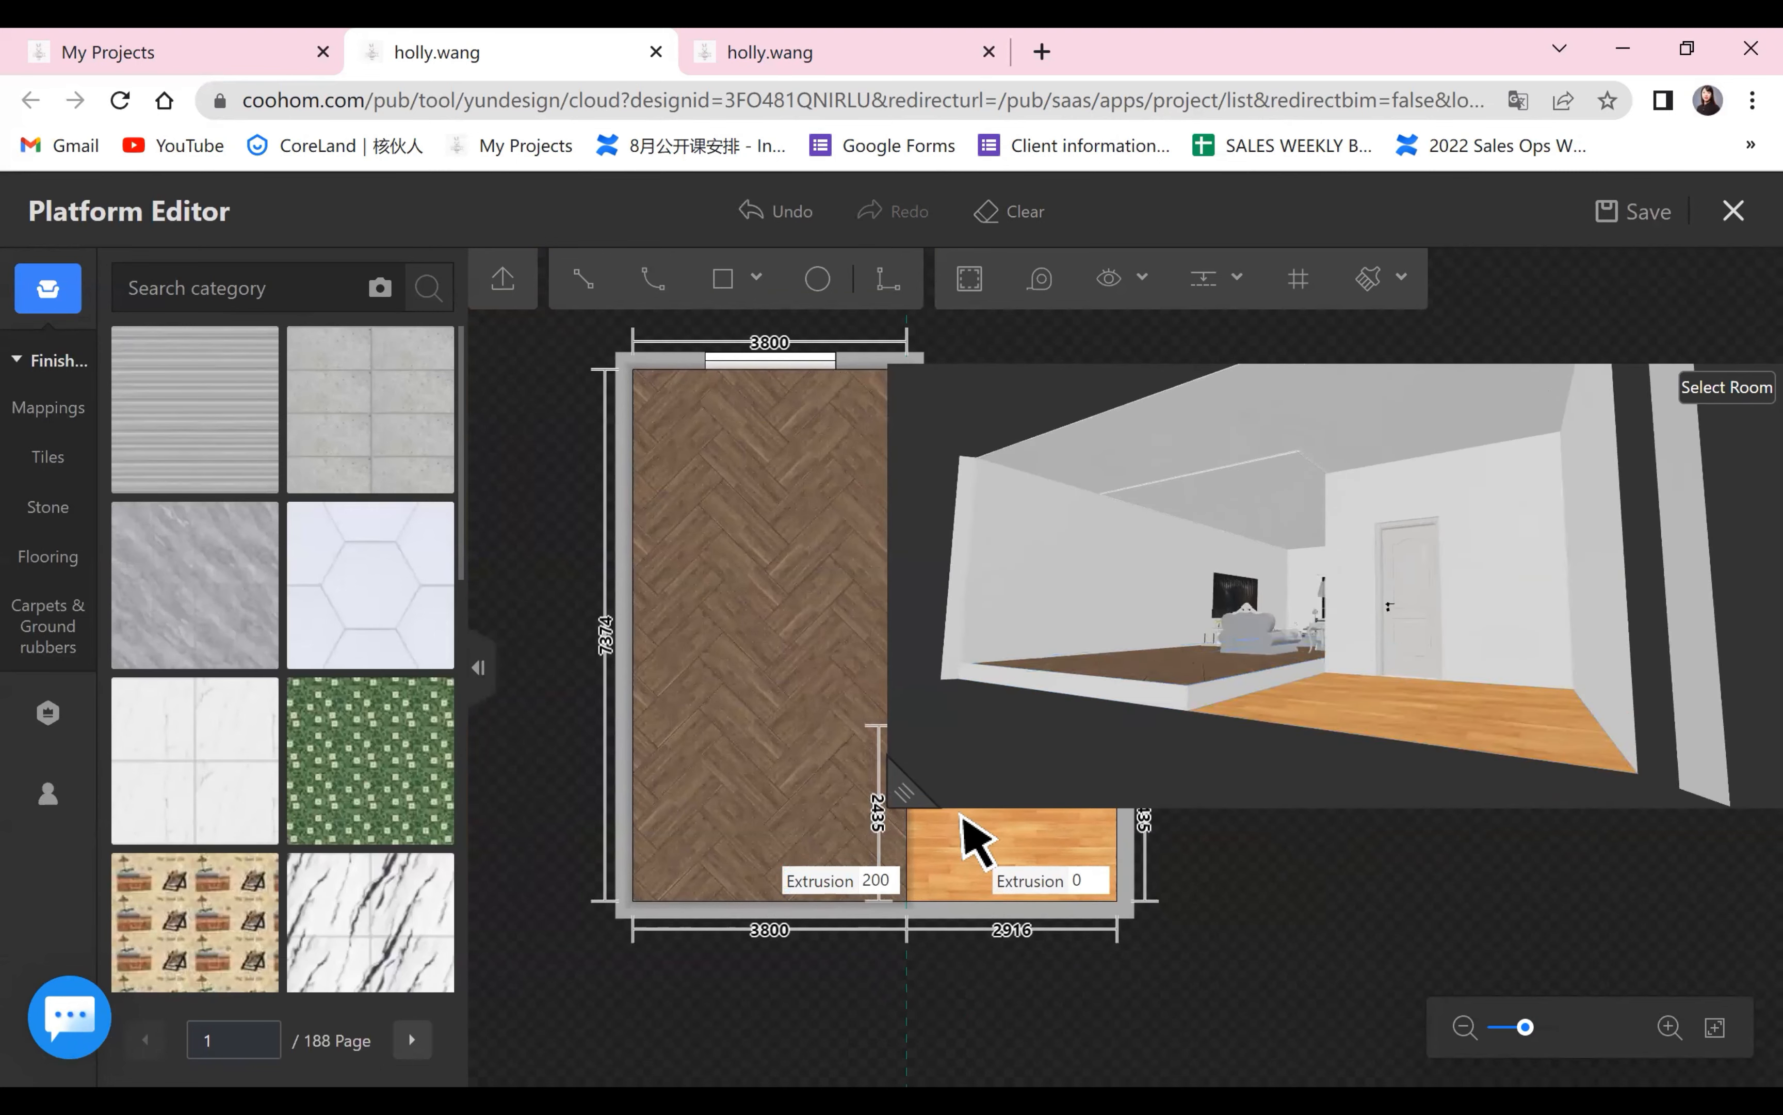
left_click_drag(902, 793, 1391, 707)
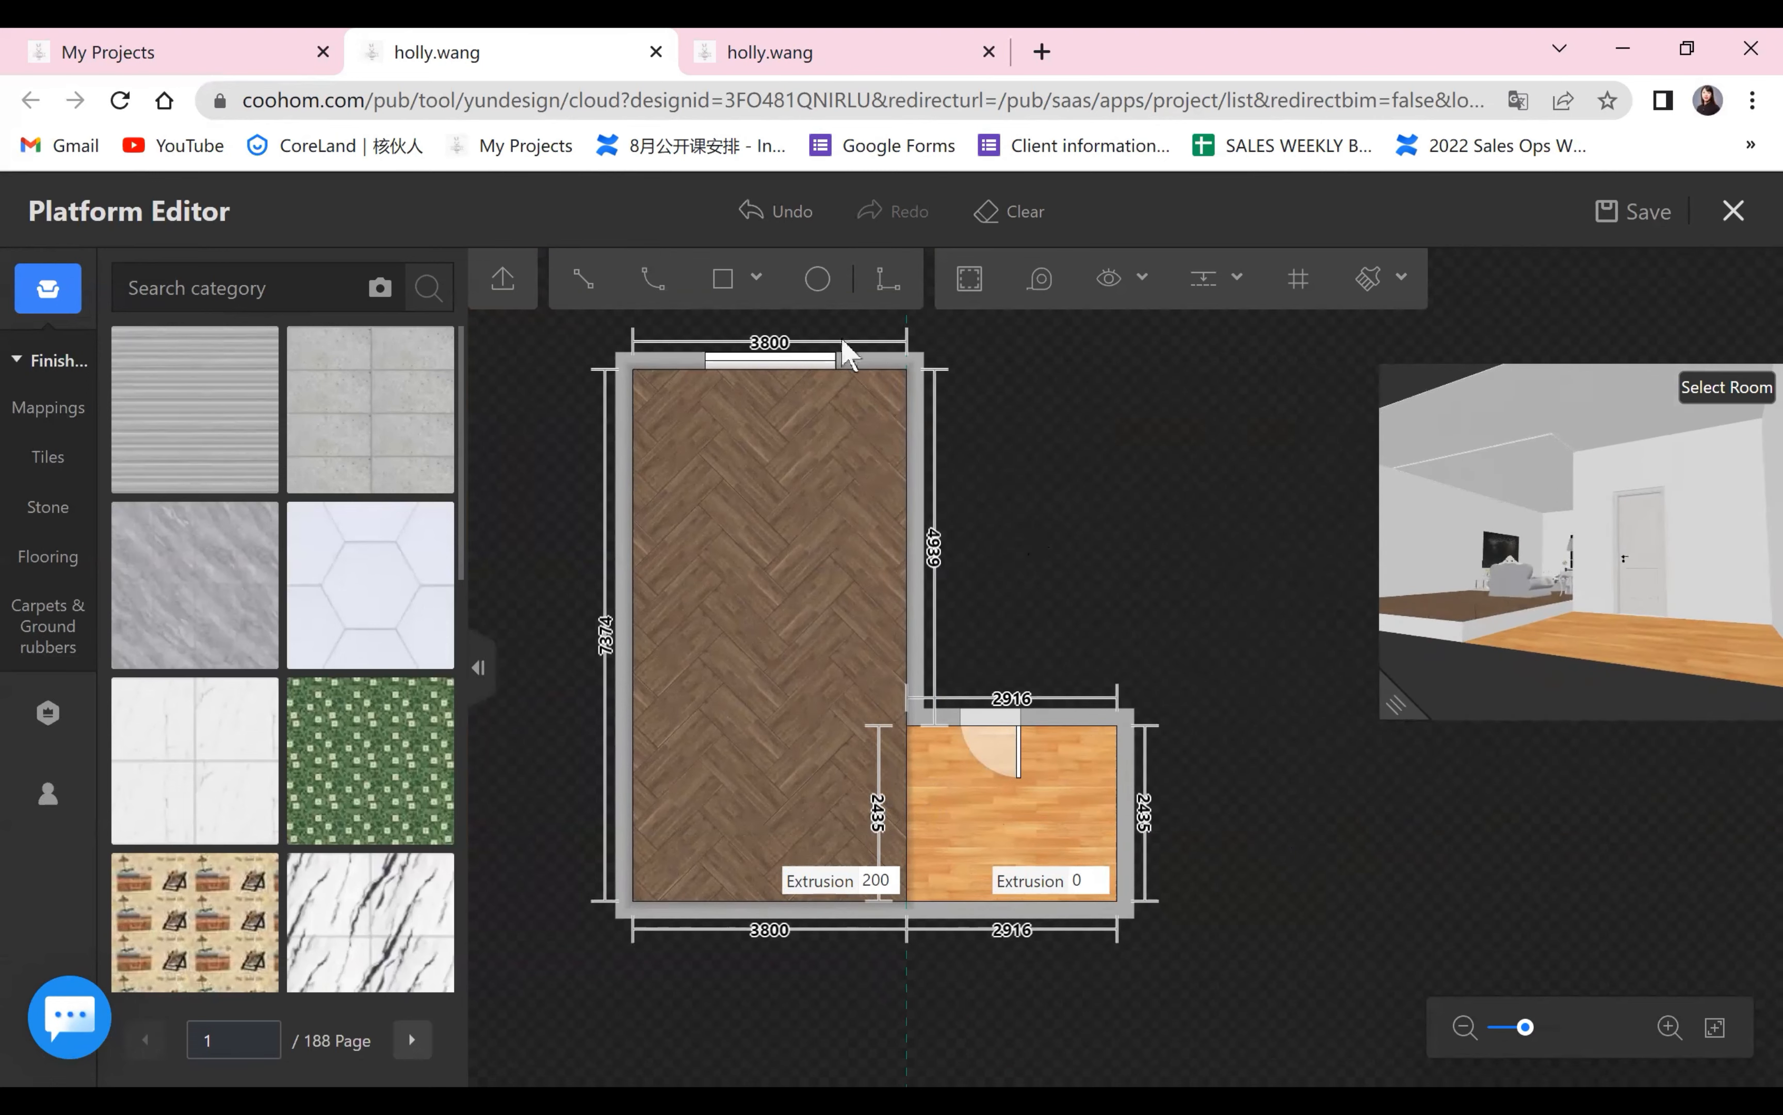
key("ctrl+z")
Draw two adjoining rectangular step areas beside the herringbone floor, about 747 × 1697 mm and 711 × 1217 mm, along the bottom wall.
scroll(1278, 764, "up", 2)
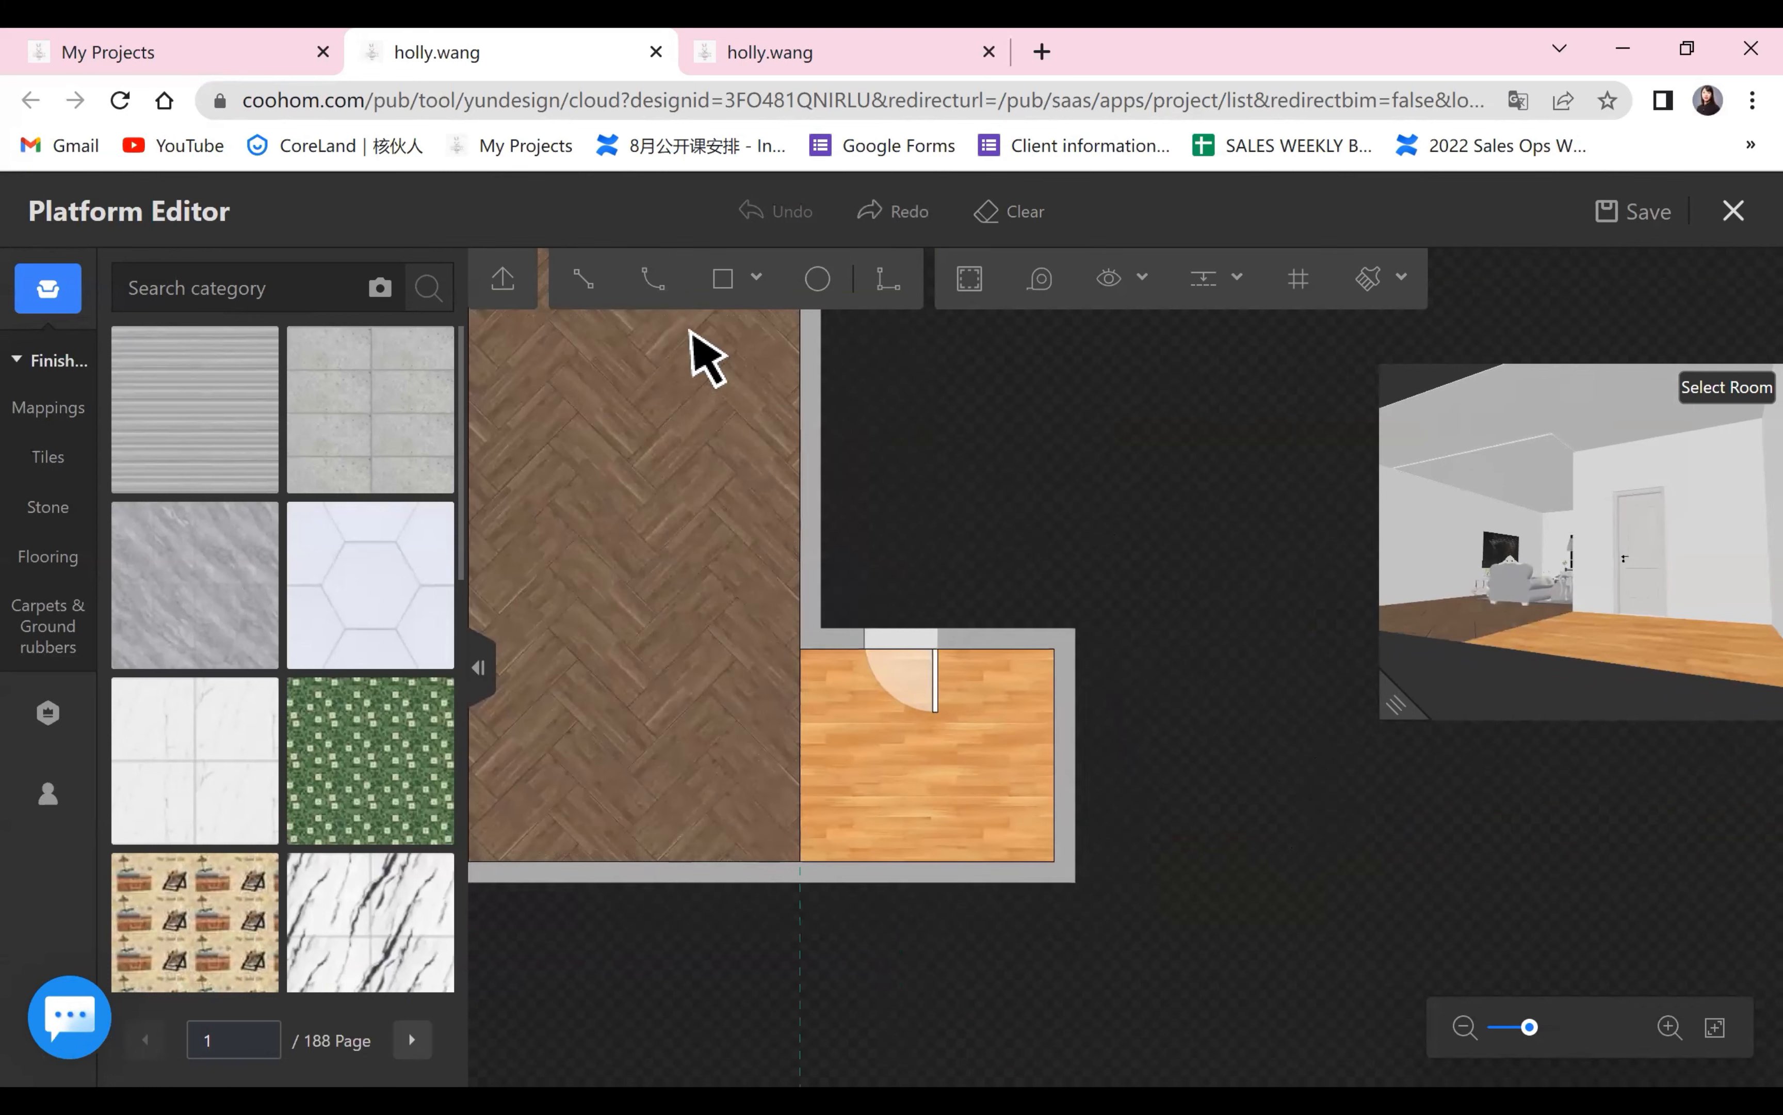
left_click(721, 282)
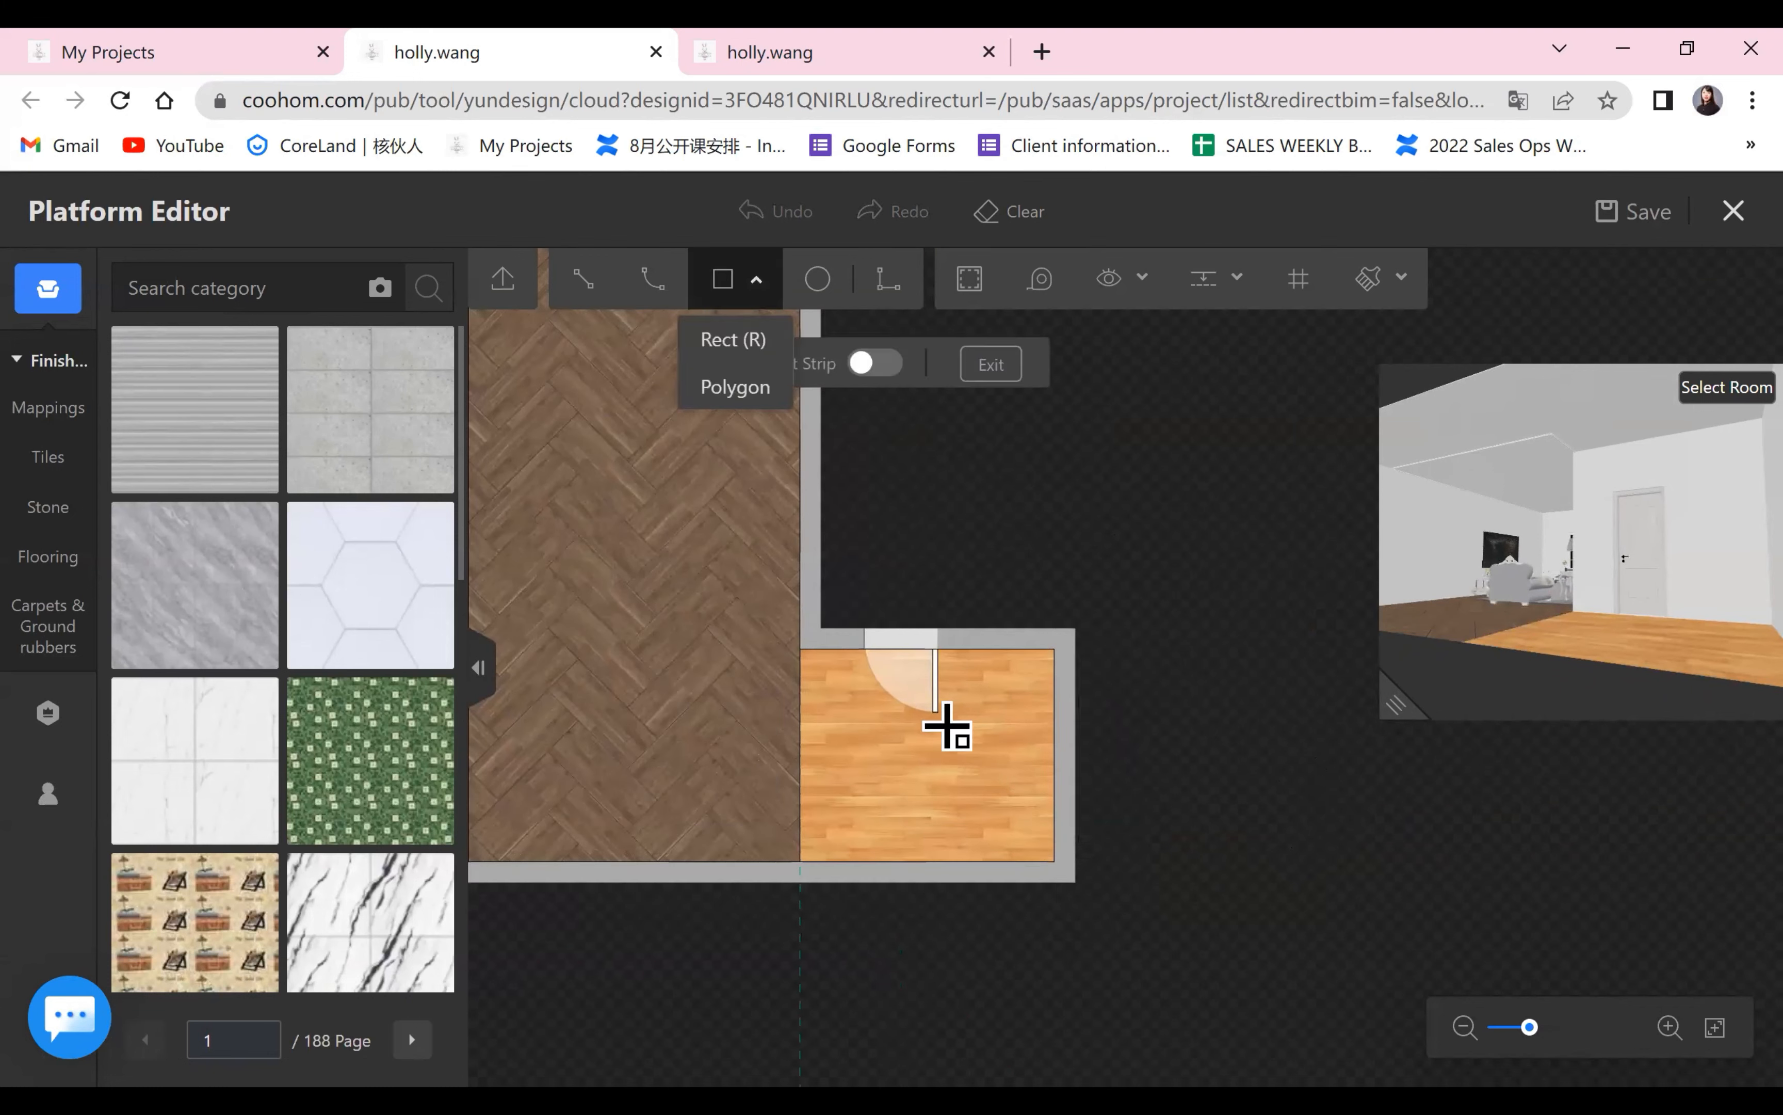
left_click(824, 712)
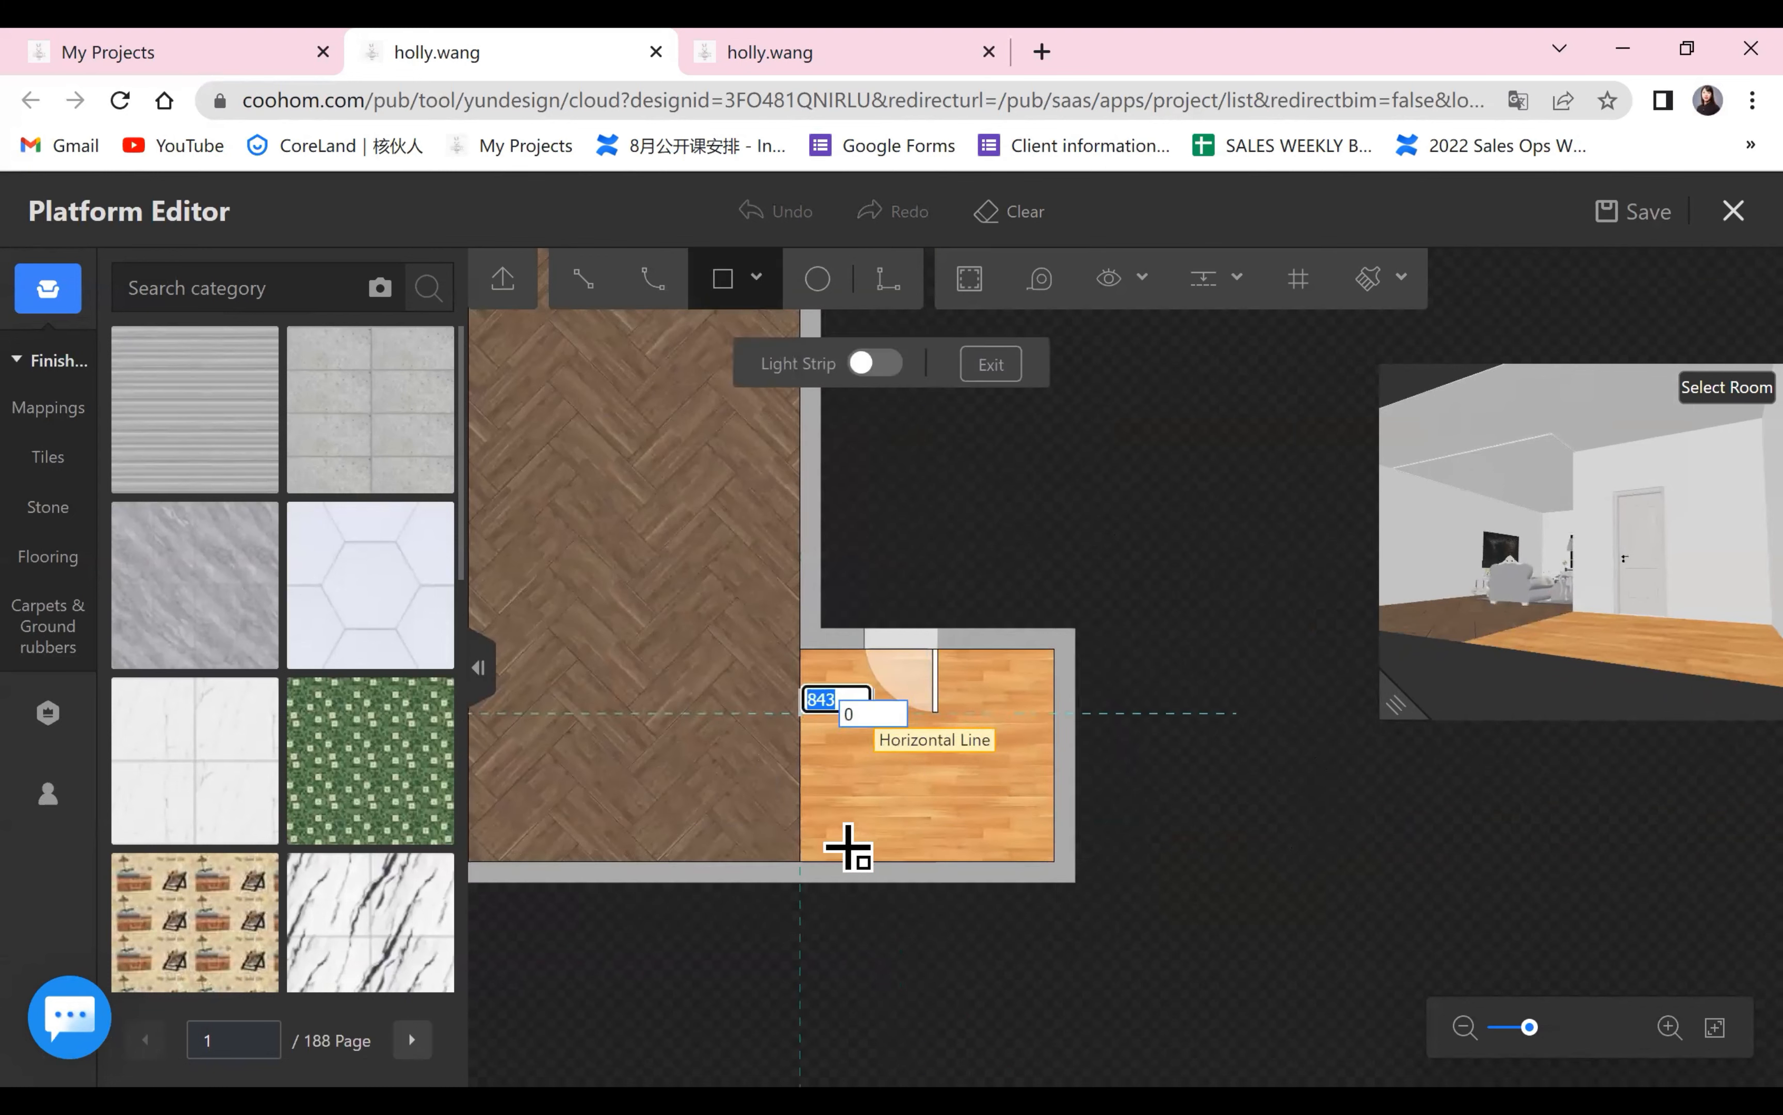
left_click(867, 755)
left_click(930, 862)
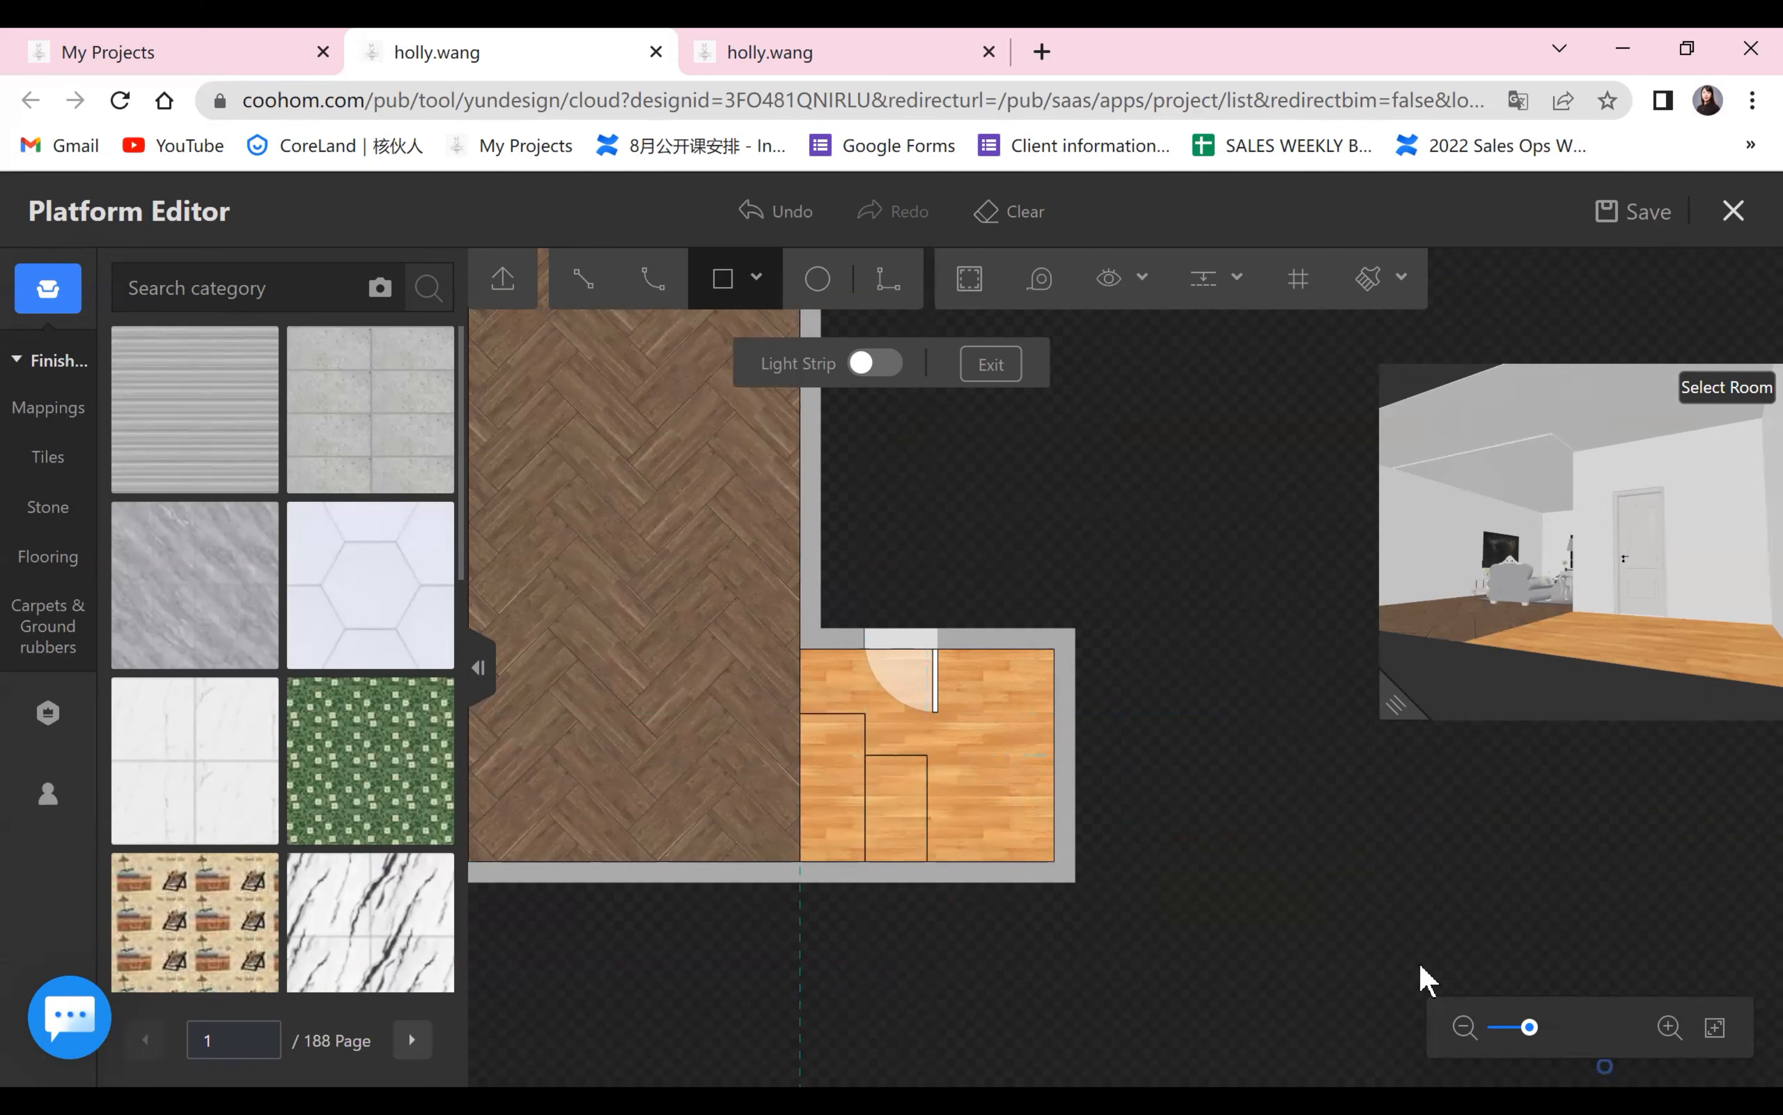
right_click(1384, 936)
scroll(1290, 859, "down", 2)
left_click_drag(950, 798, 977, 784)
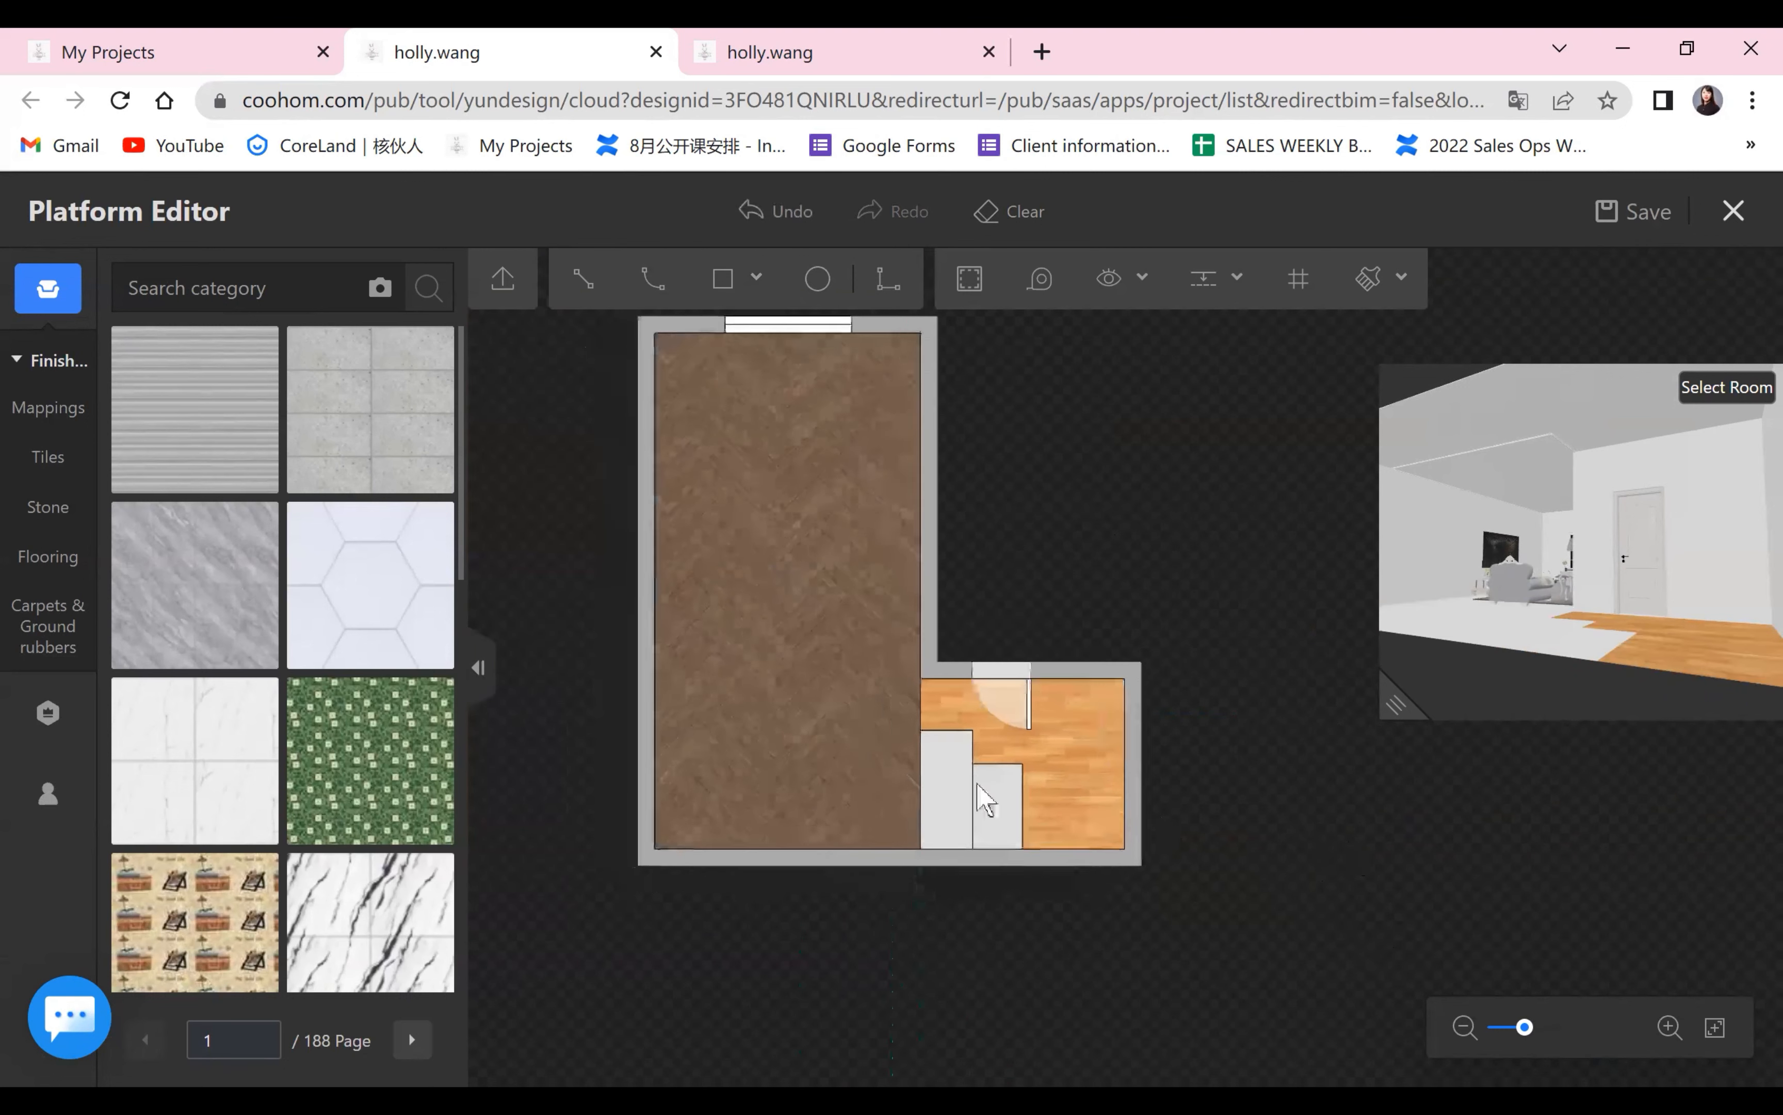
Copy the light wood flooring onto both new rectangular step areas with the material brush.
left_click(986, 800)
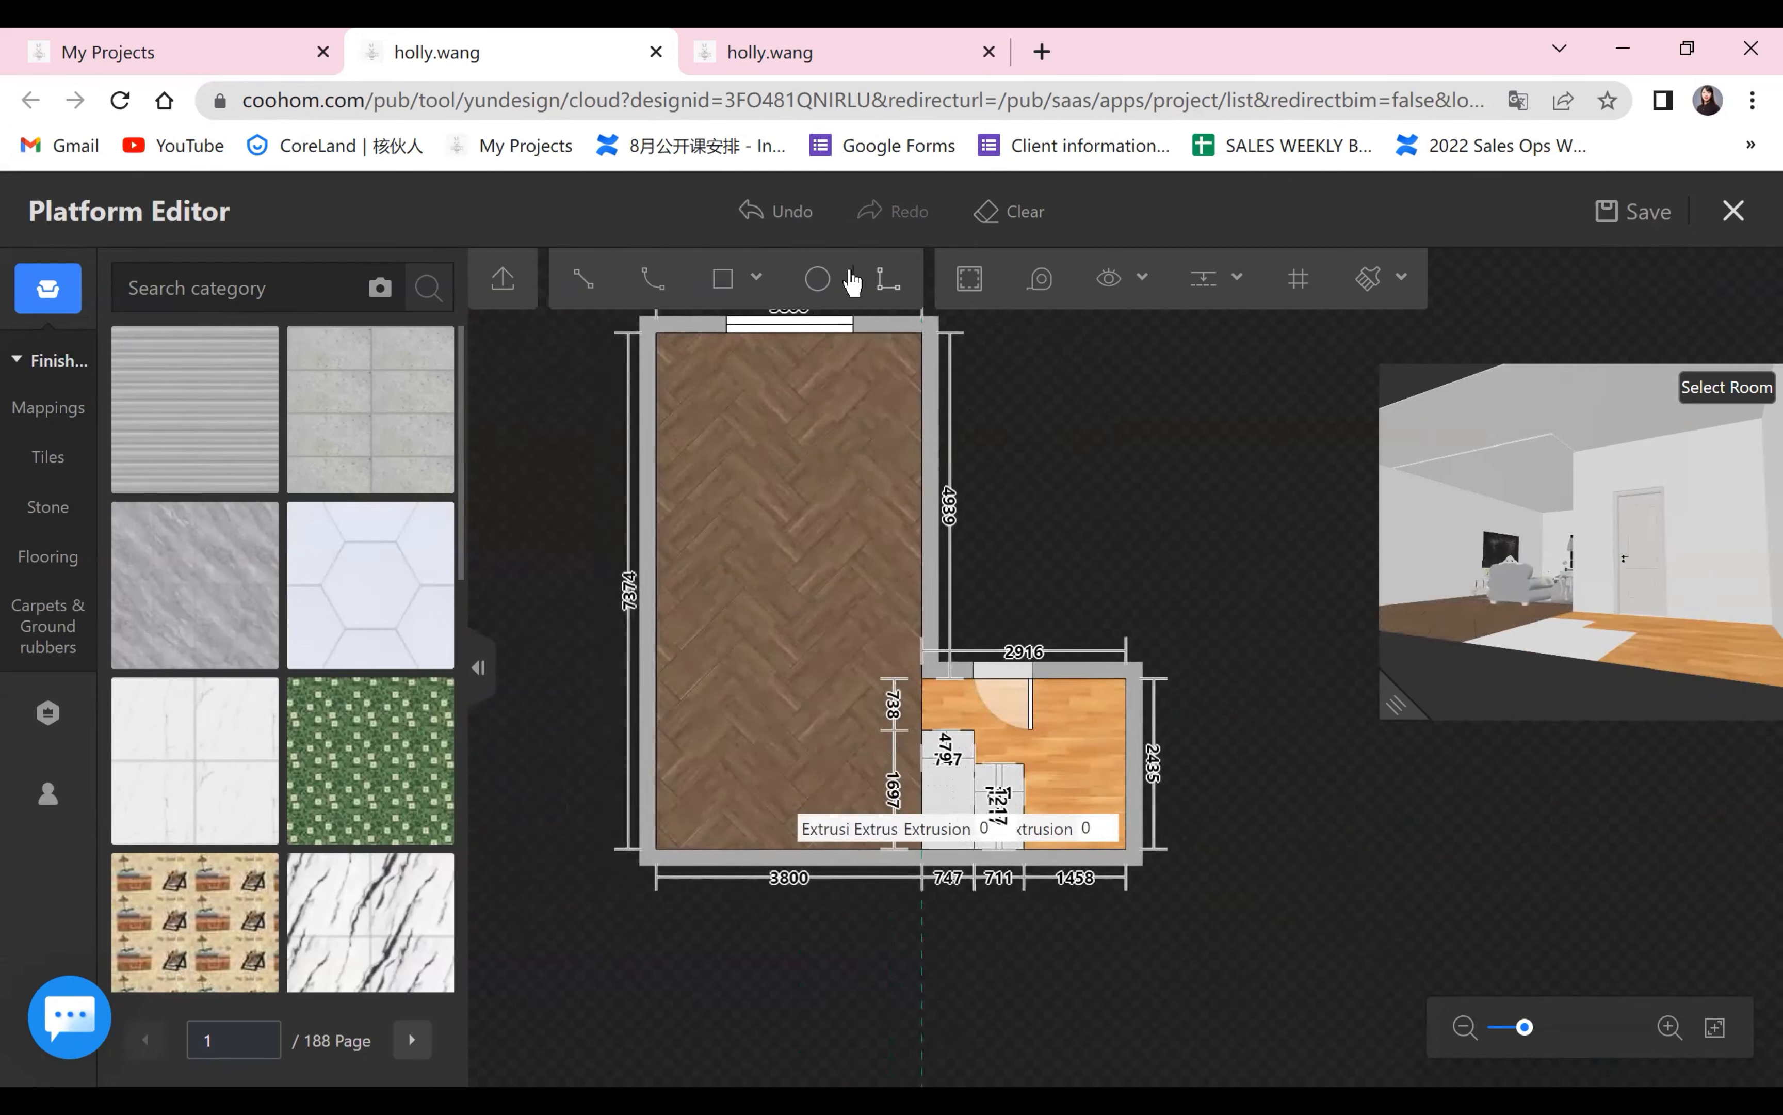
left_click(1366, 291)
left_click(1014, 788)
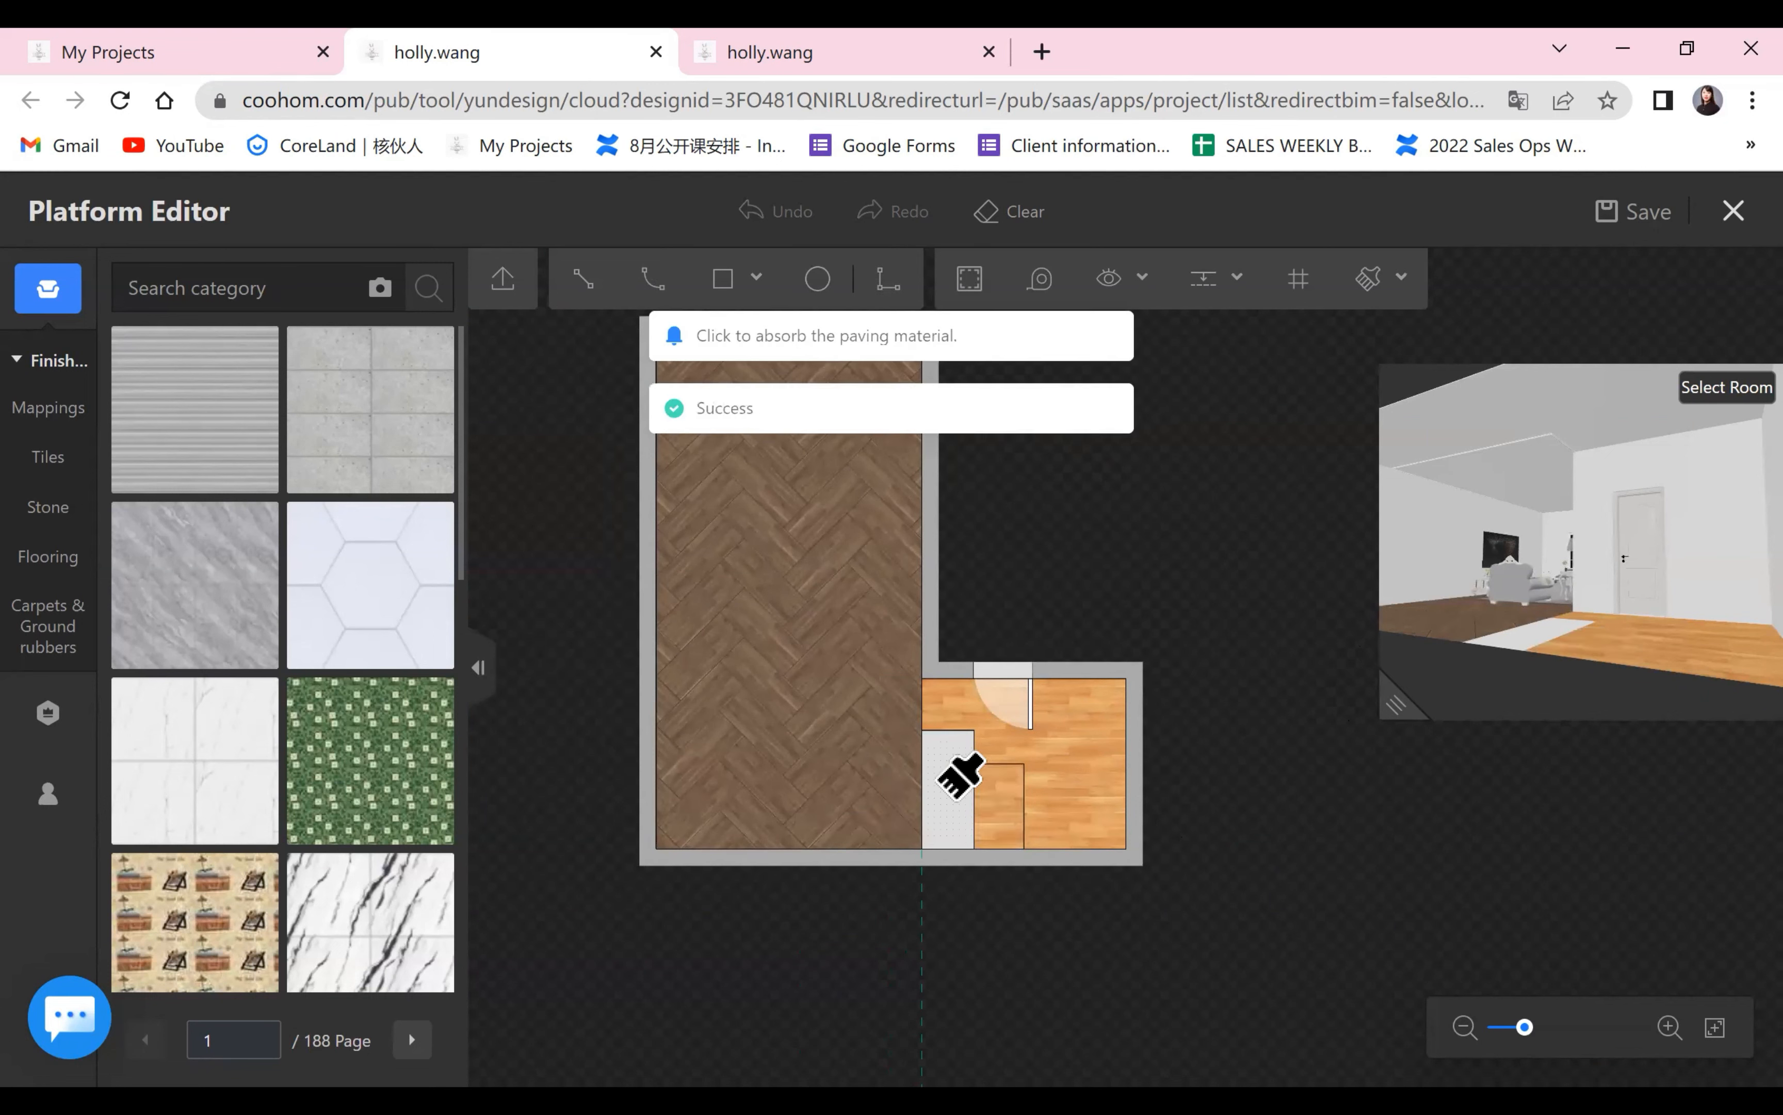
left_click(959, 779)
right_click(1367, 870)
Hide the line length, line spacing and arc height labels in the plan, keeping the extrusion labels shown.
scroll(1297, 881, "up", 2)
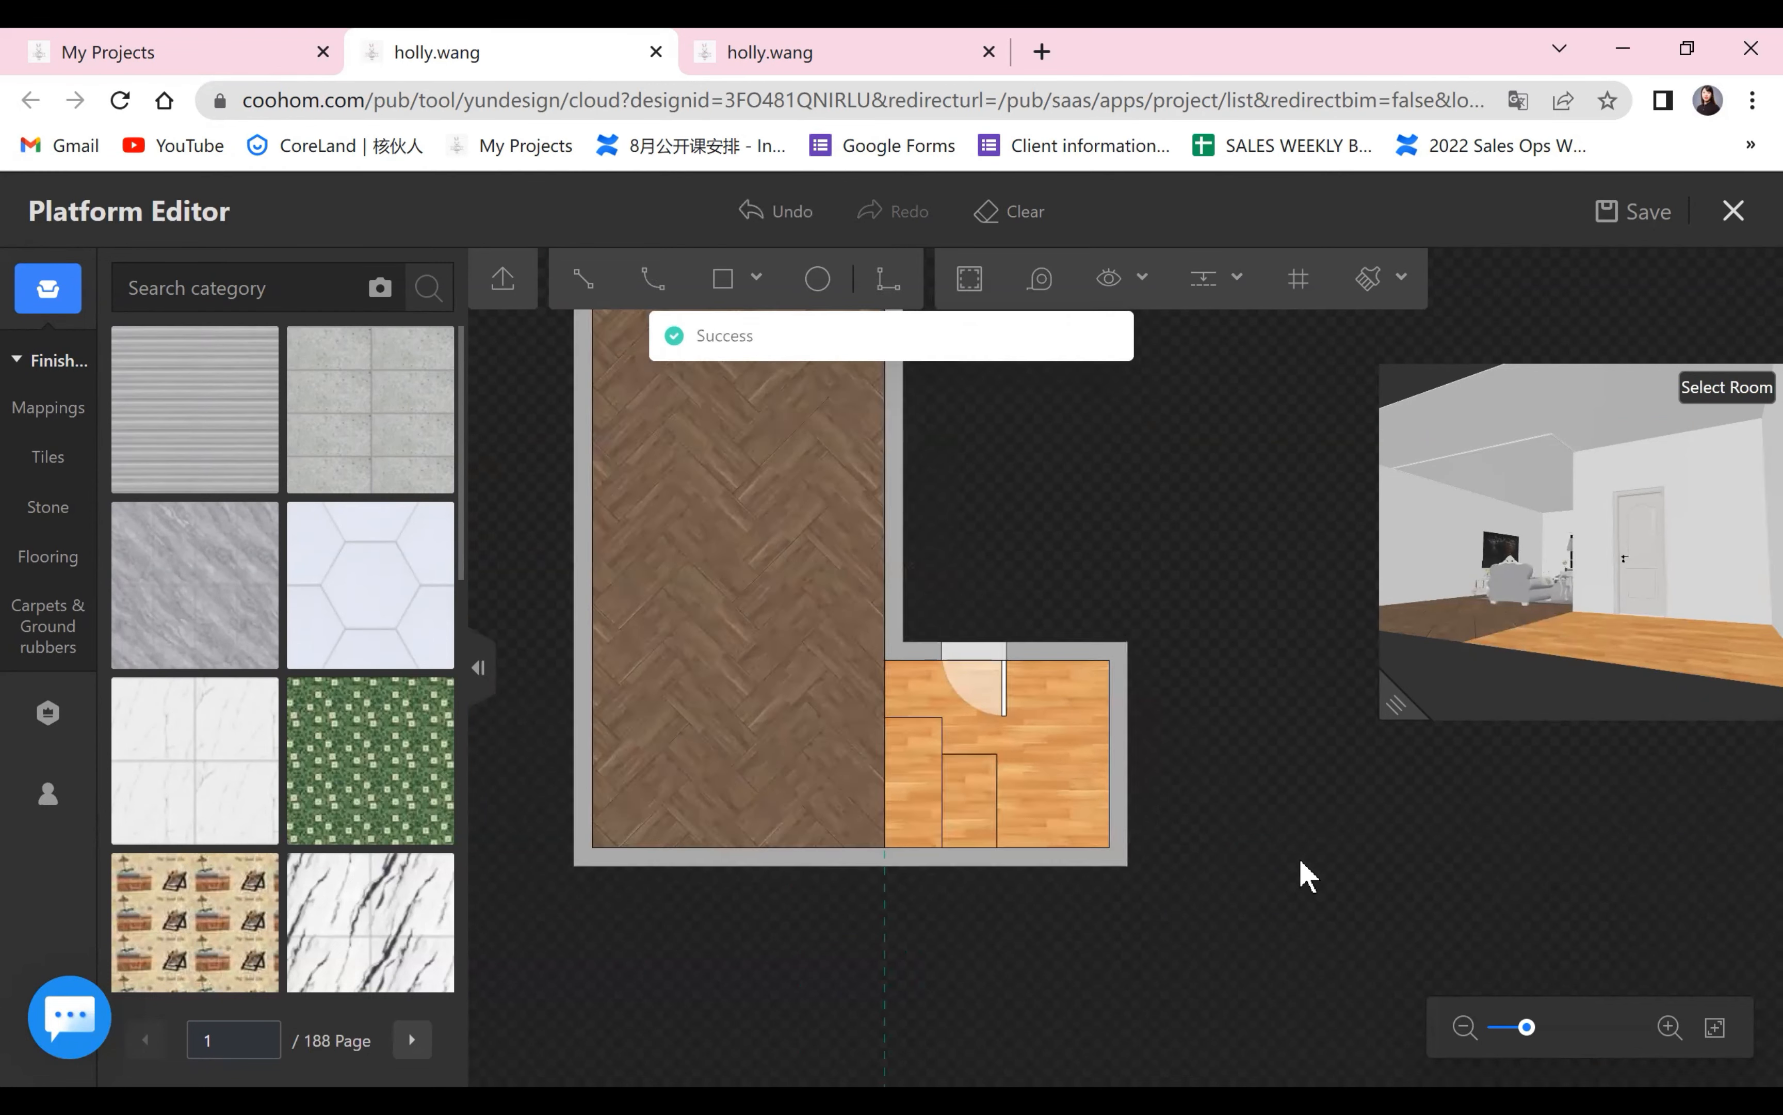
left_click(1135, 278)
left_click(1098, 347)
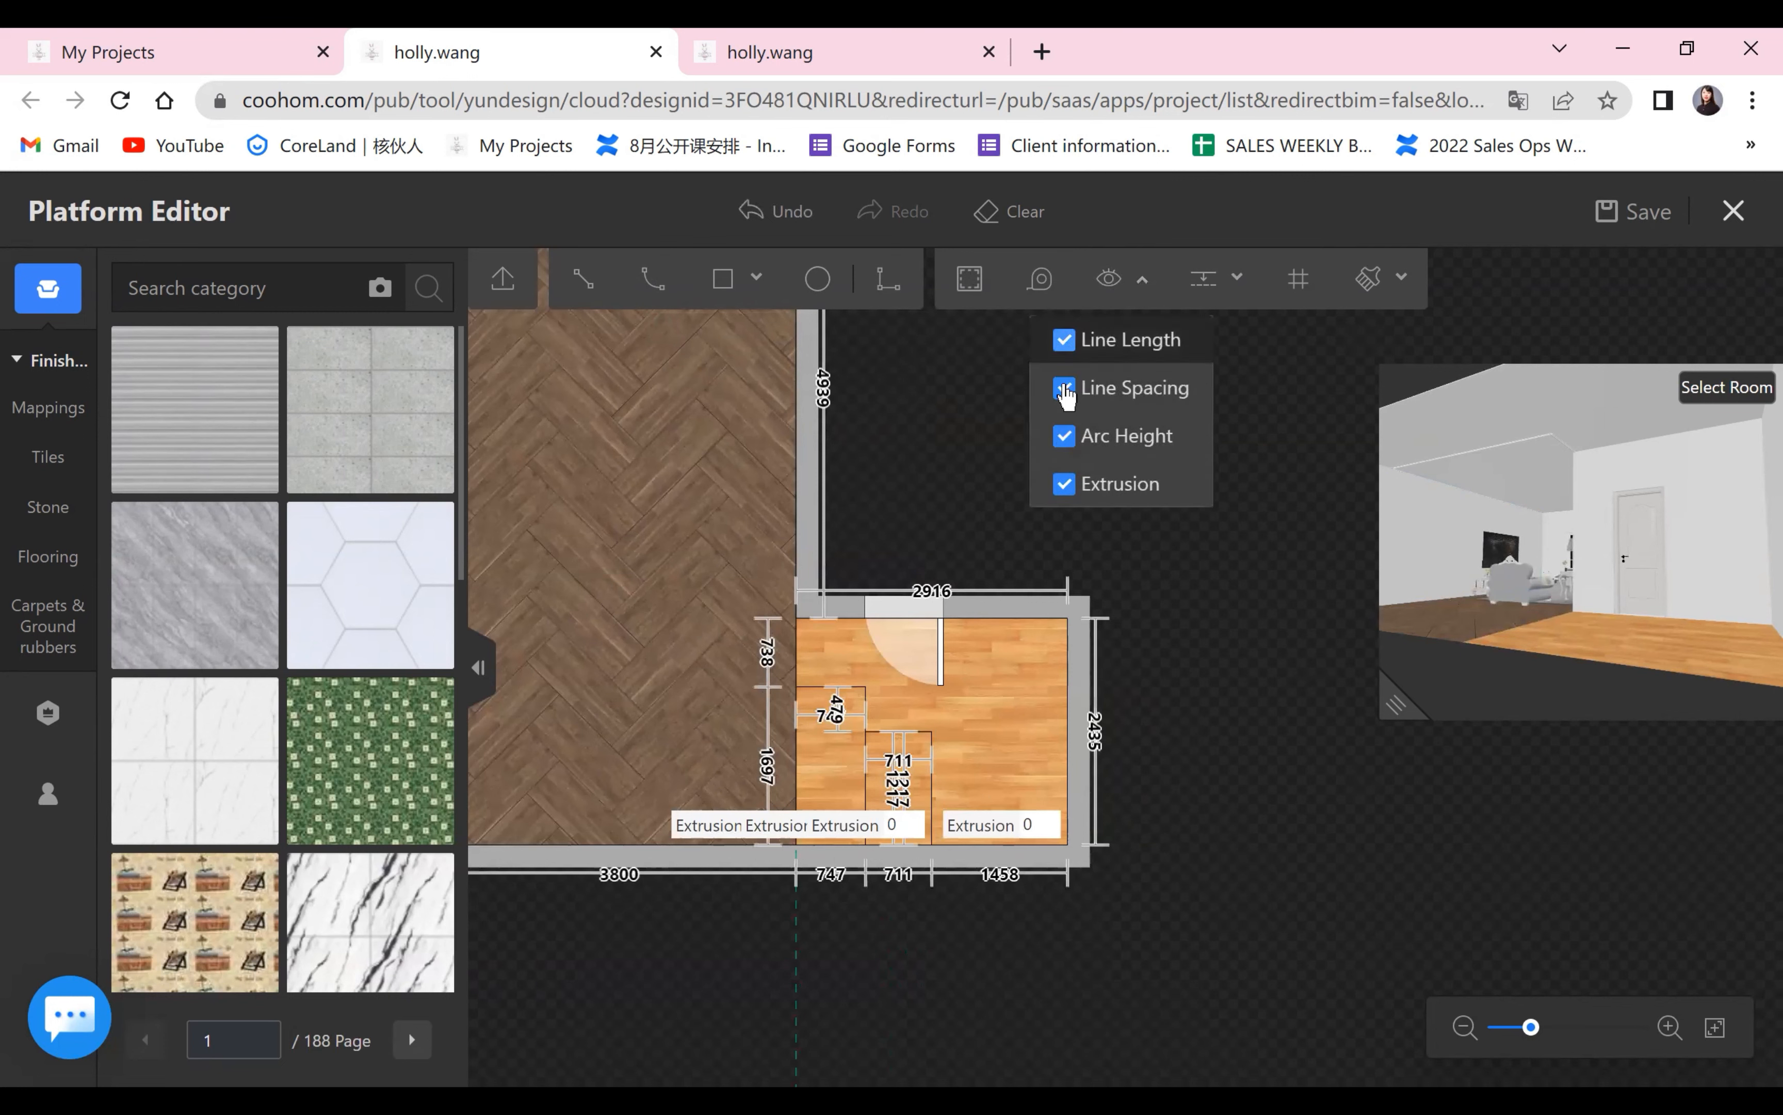
left_click(1066, 387)
left_click(1066, 434)
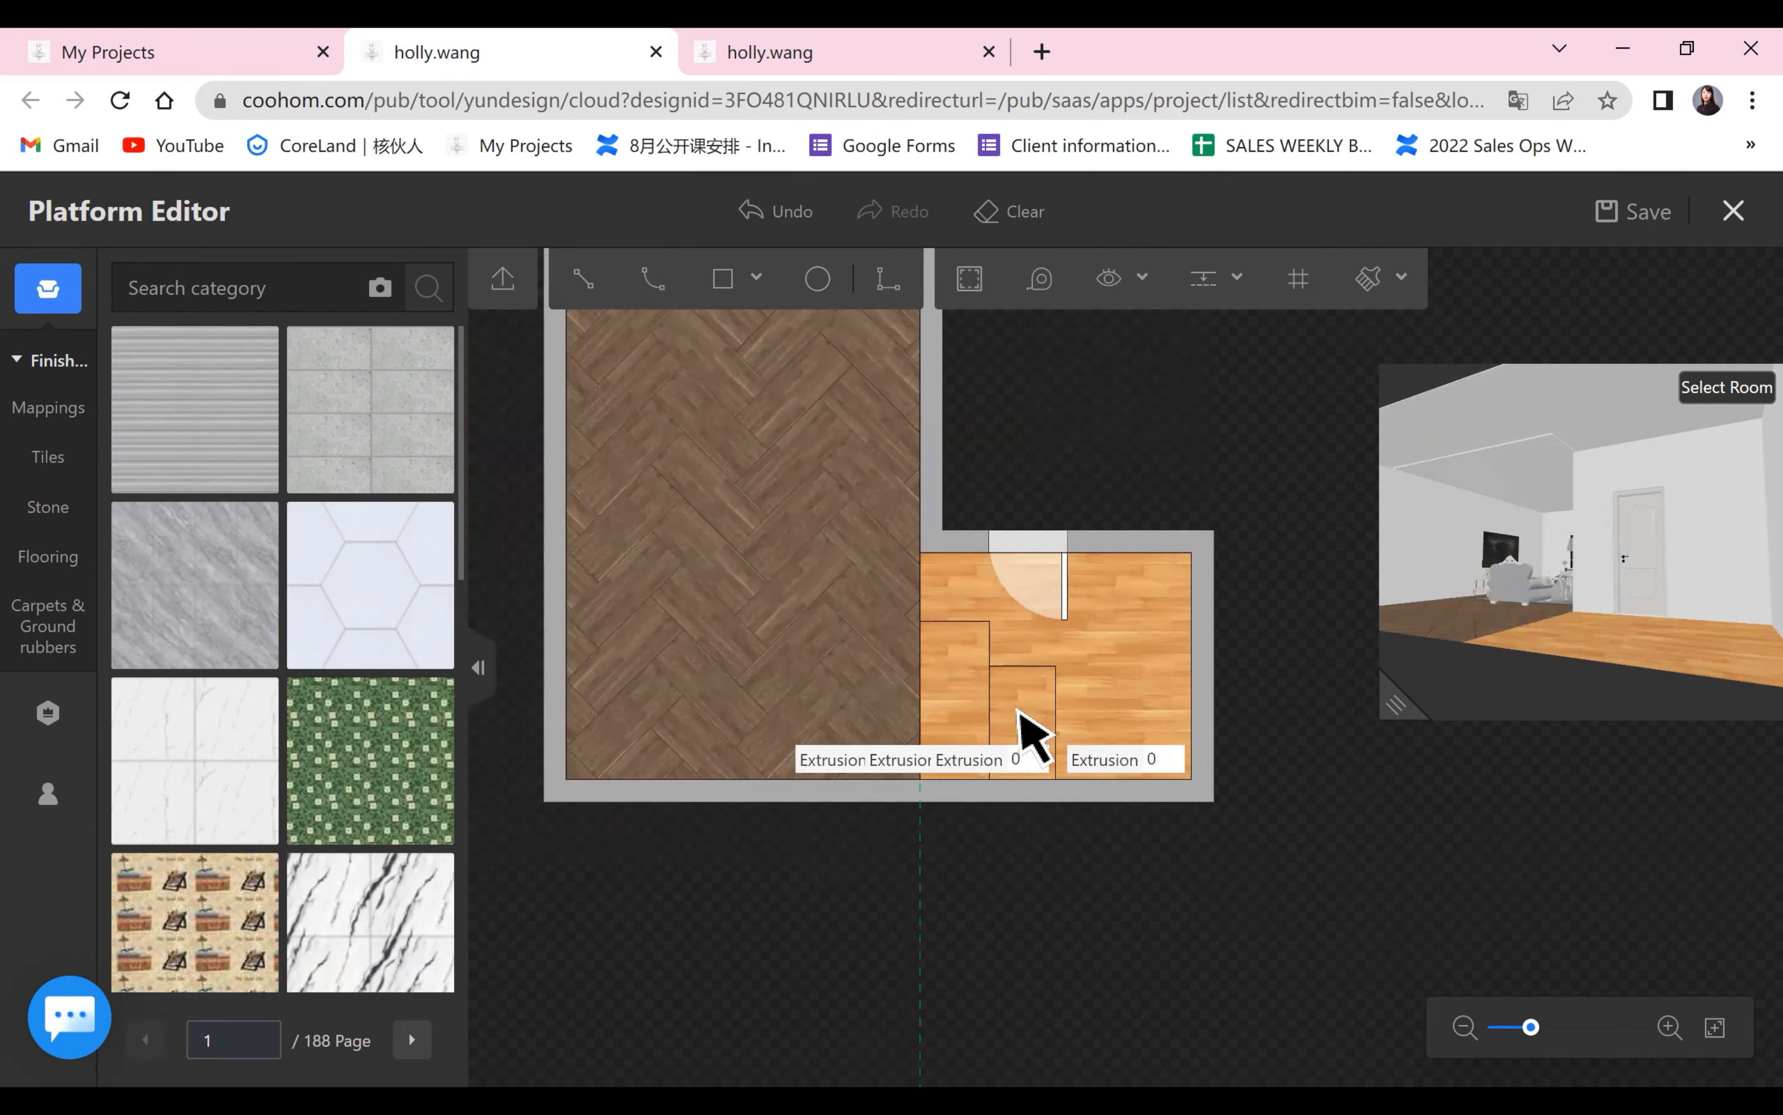
Set the extrusion of the smaller outer step to 150 and of the larger step beside the herringbone area to 300.
left_click(1028, 759)
type("15")
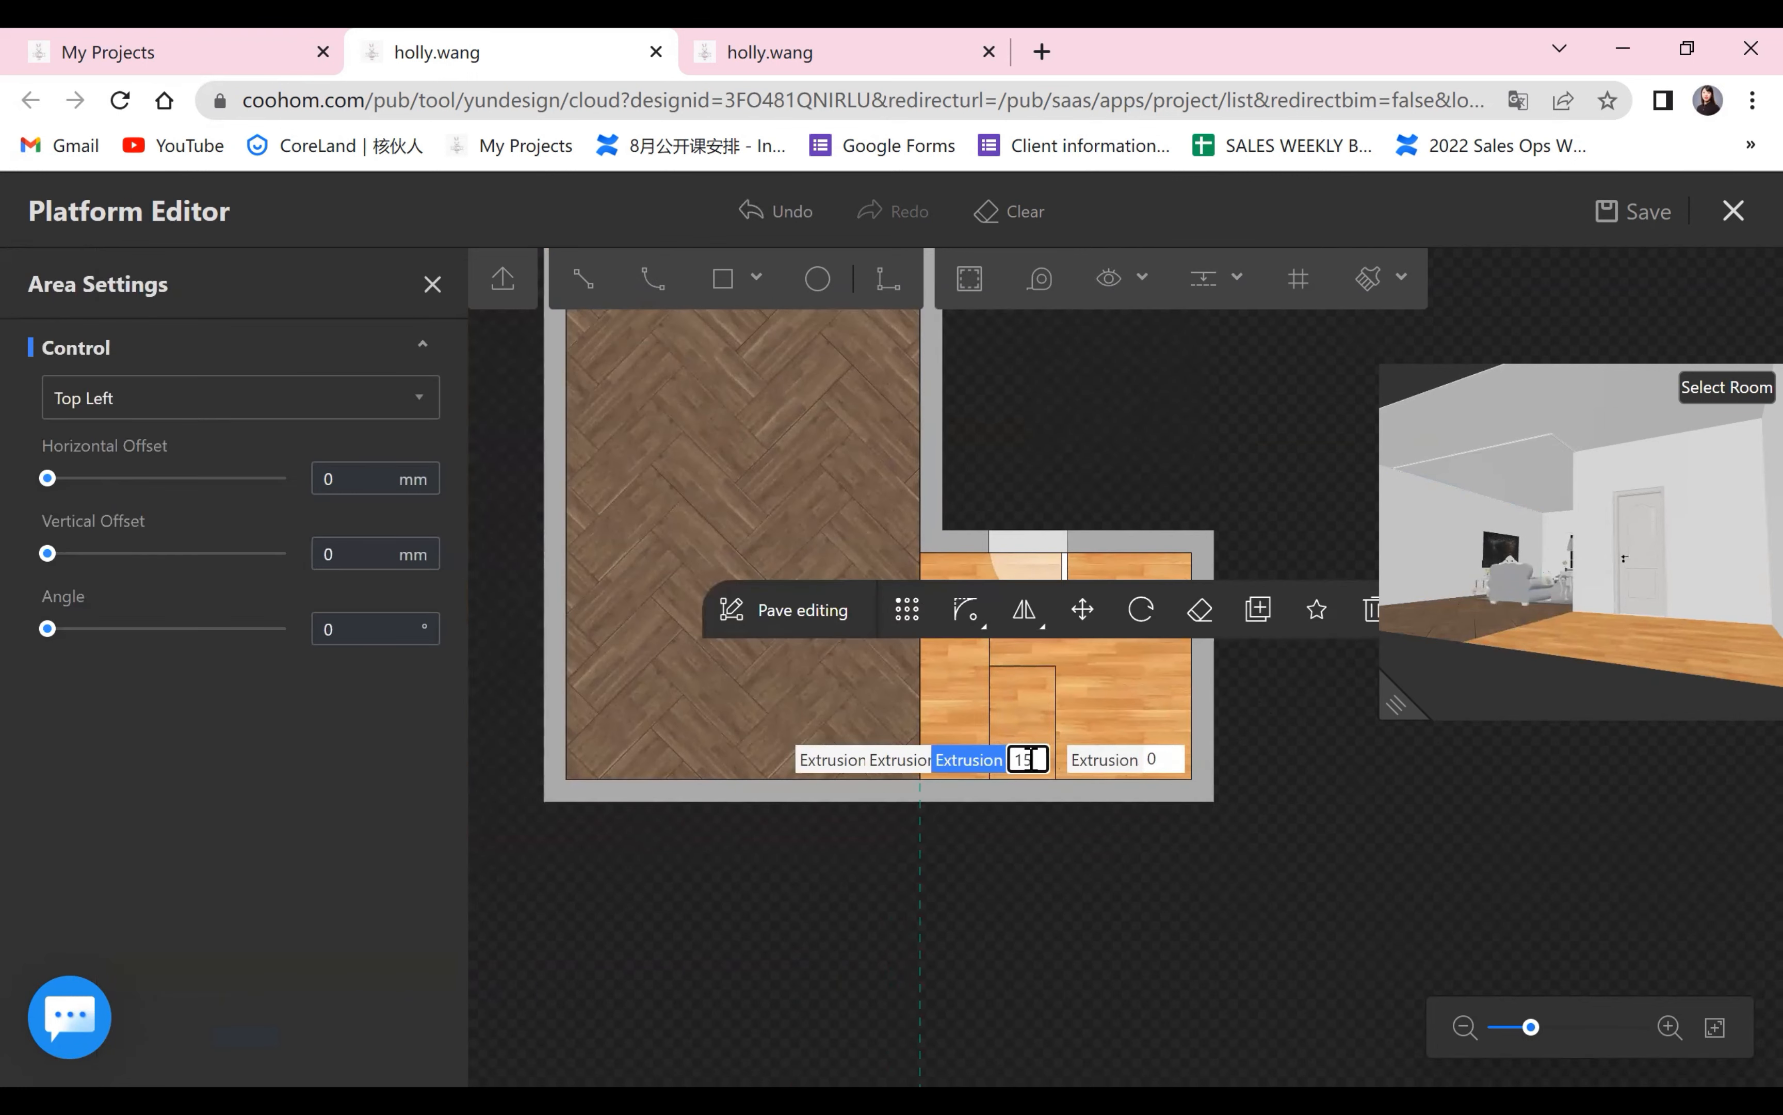
type("0")
key("Return")
left_click(962, 760)
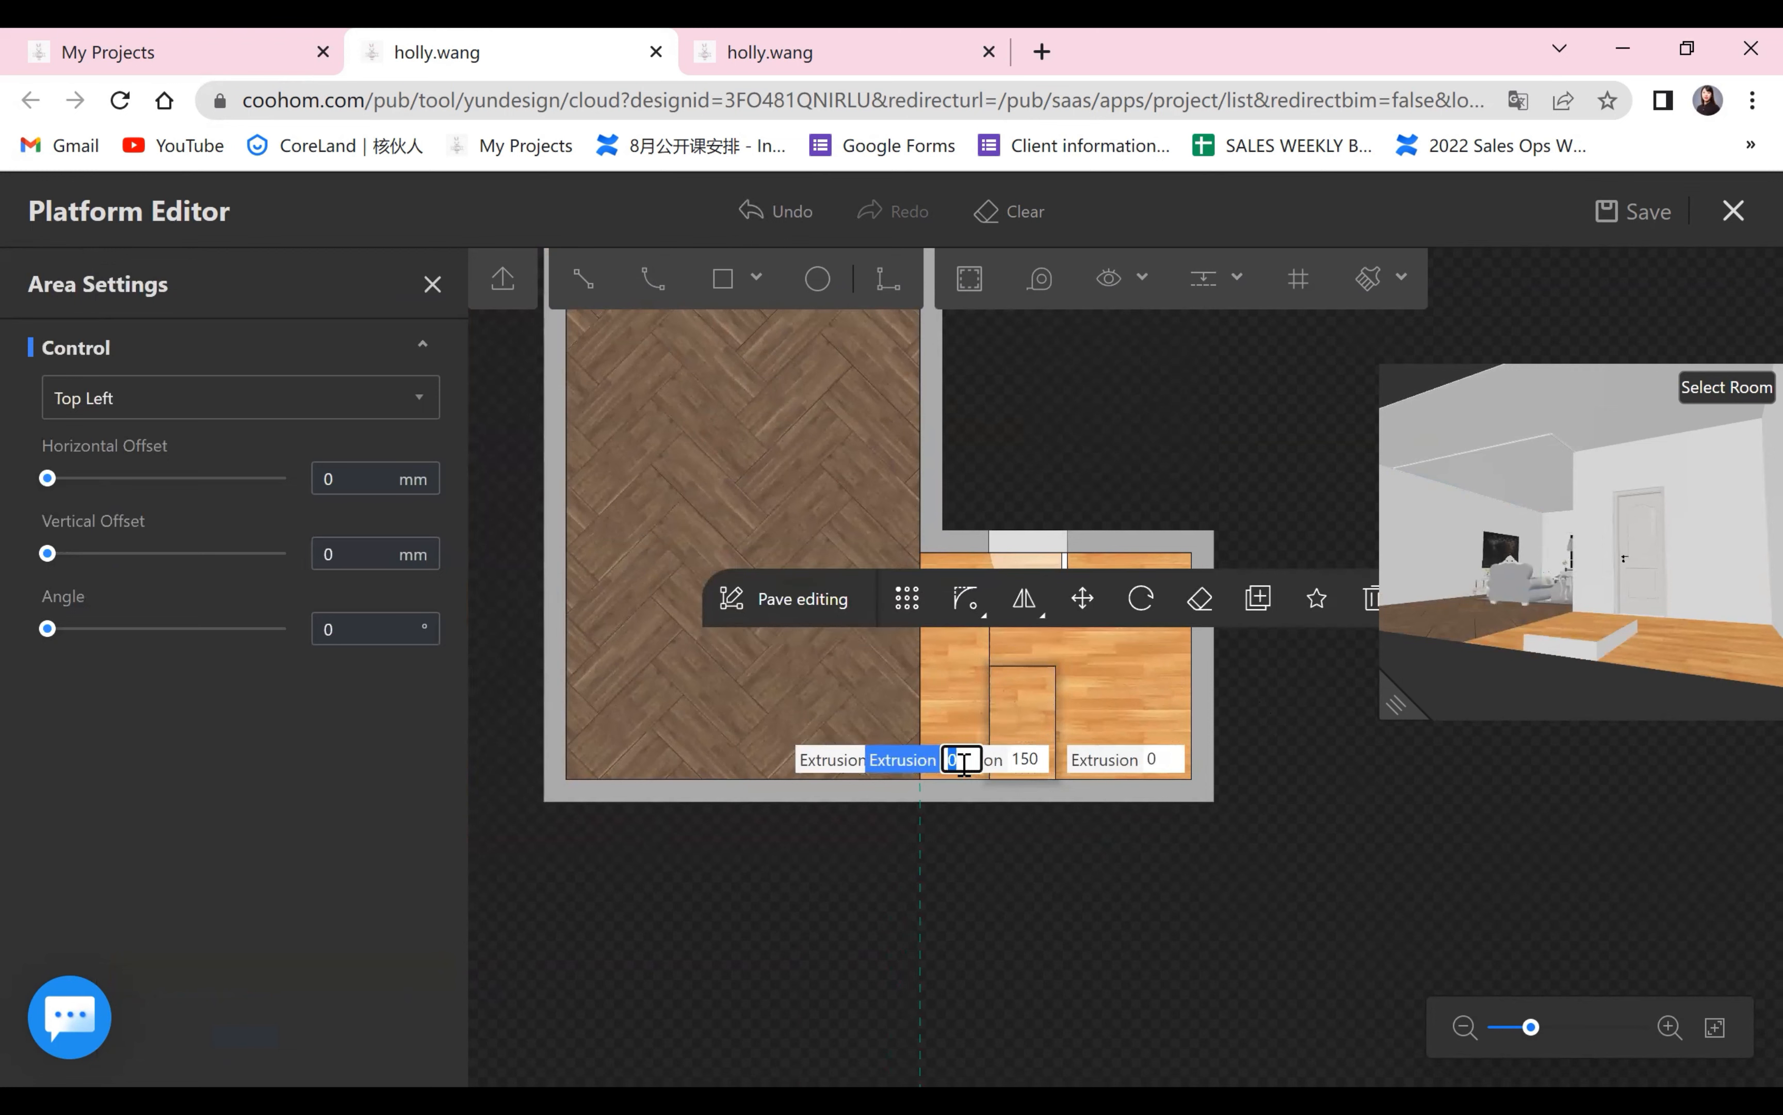
type("300")
key("Return")
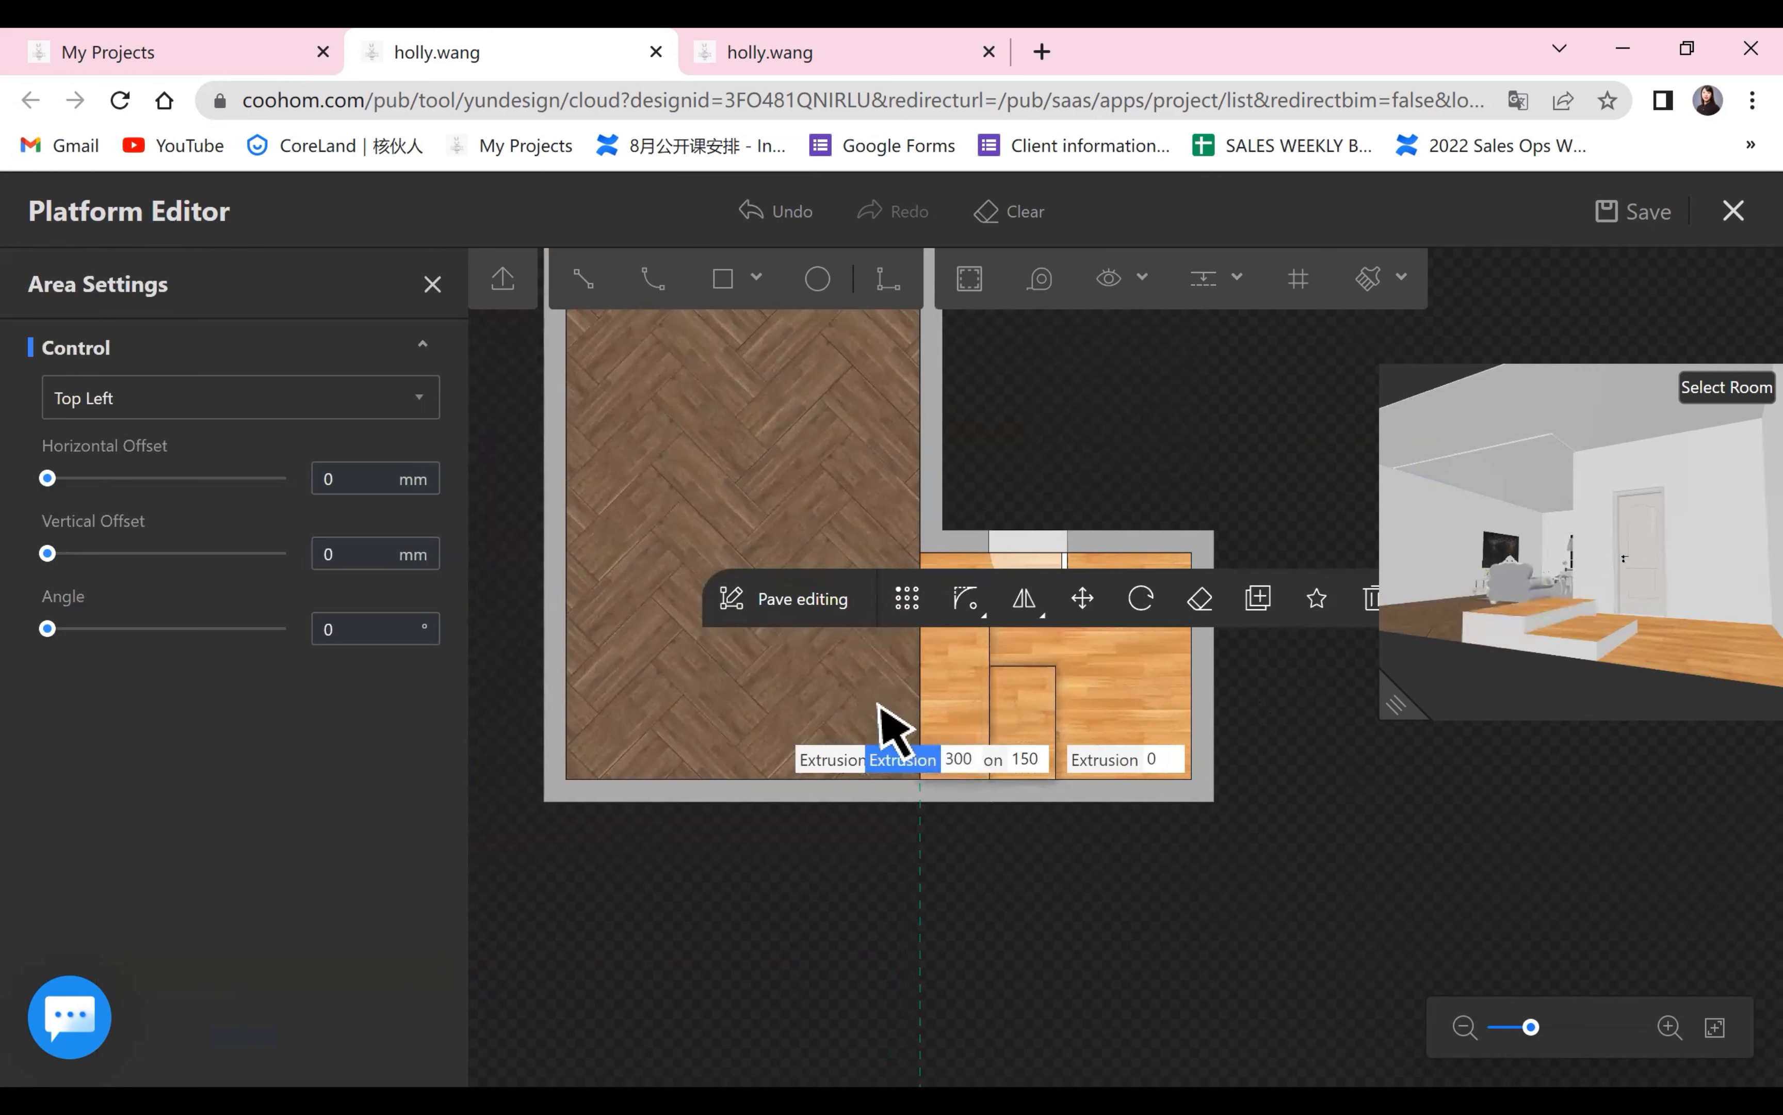
Set the herringbone area's extrusion to 450 and deselect the area.
left_click(897, 764)
left_click(897, 759)
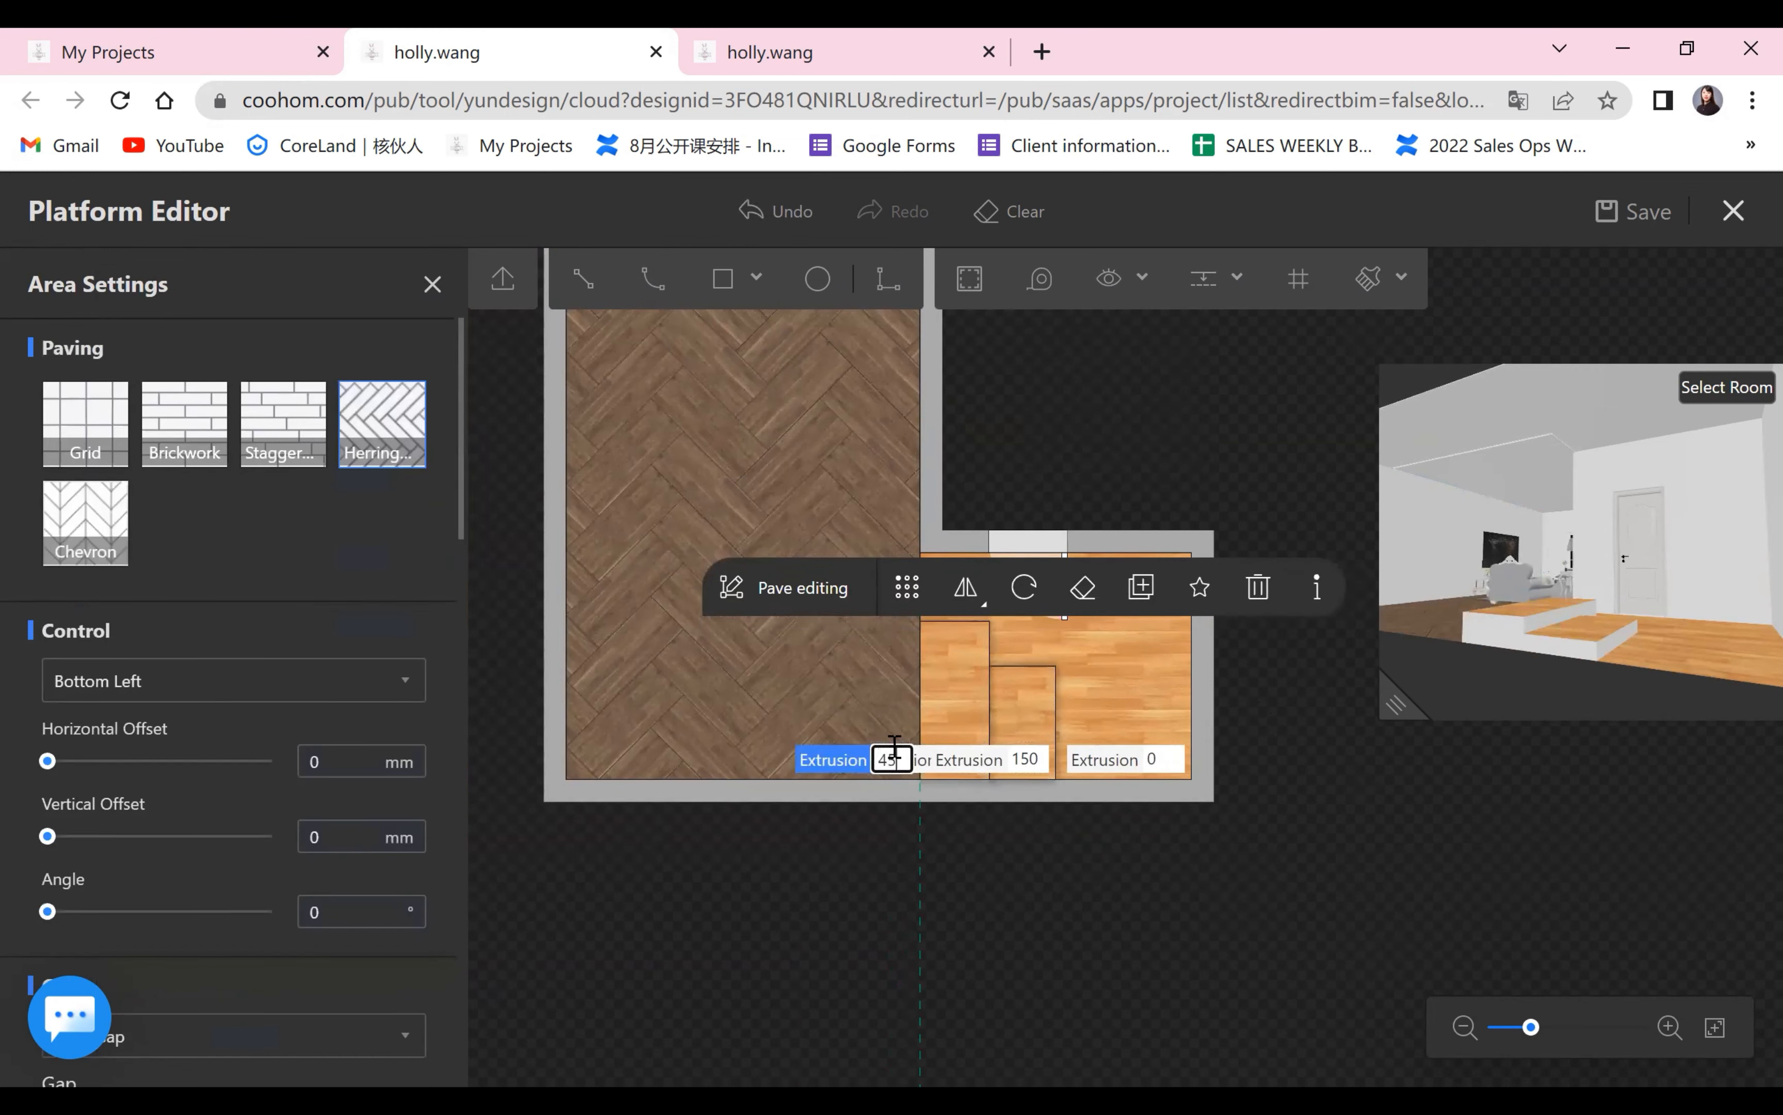
key("Return")
left_click(1062, 876)
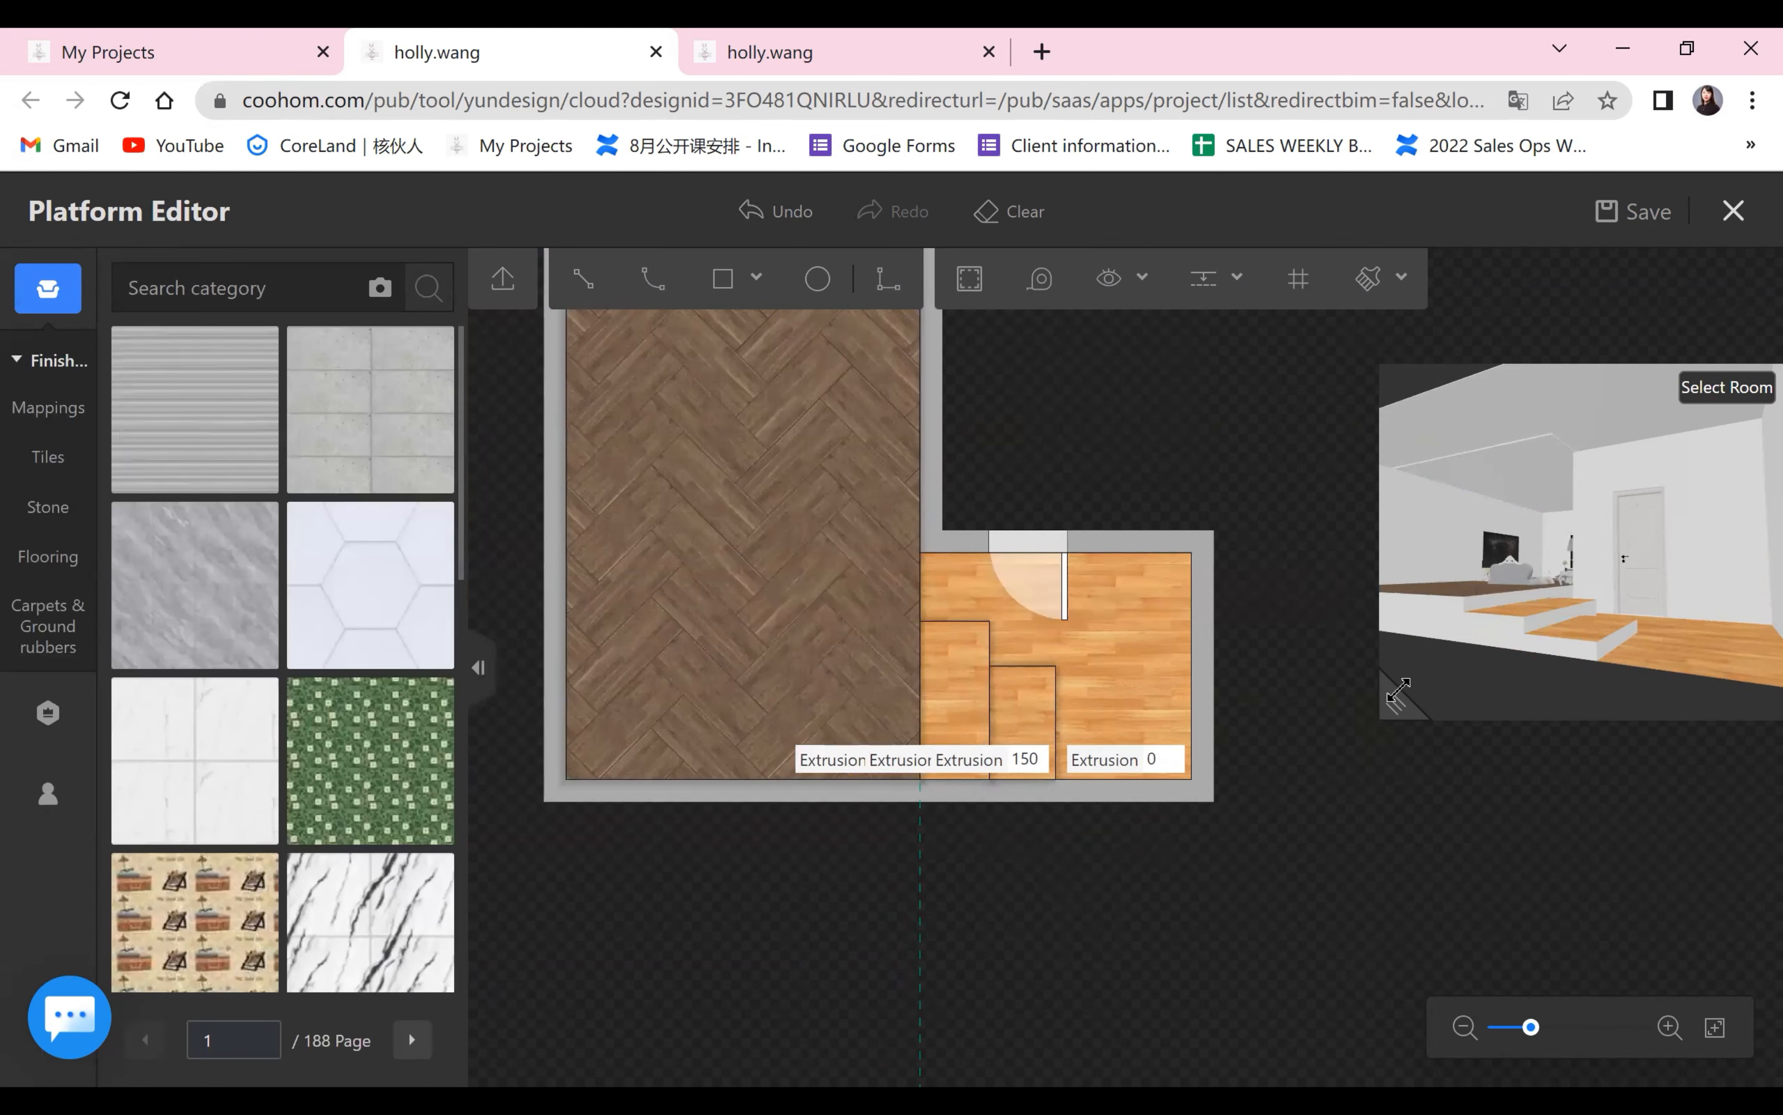
Check the stepped platform in the enlarged 3D preview and undo the changes back to two unraised areas without steps.
left_click_drag(1395, 704, 906, 834)
left_click_drag(1079, 824, 1281, 721)
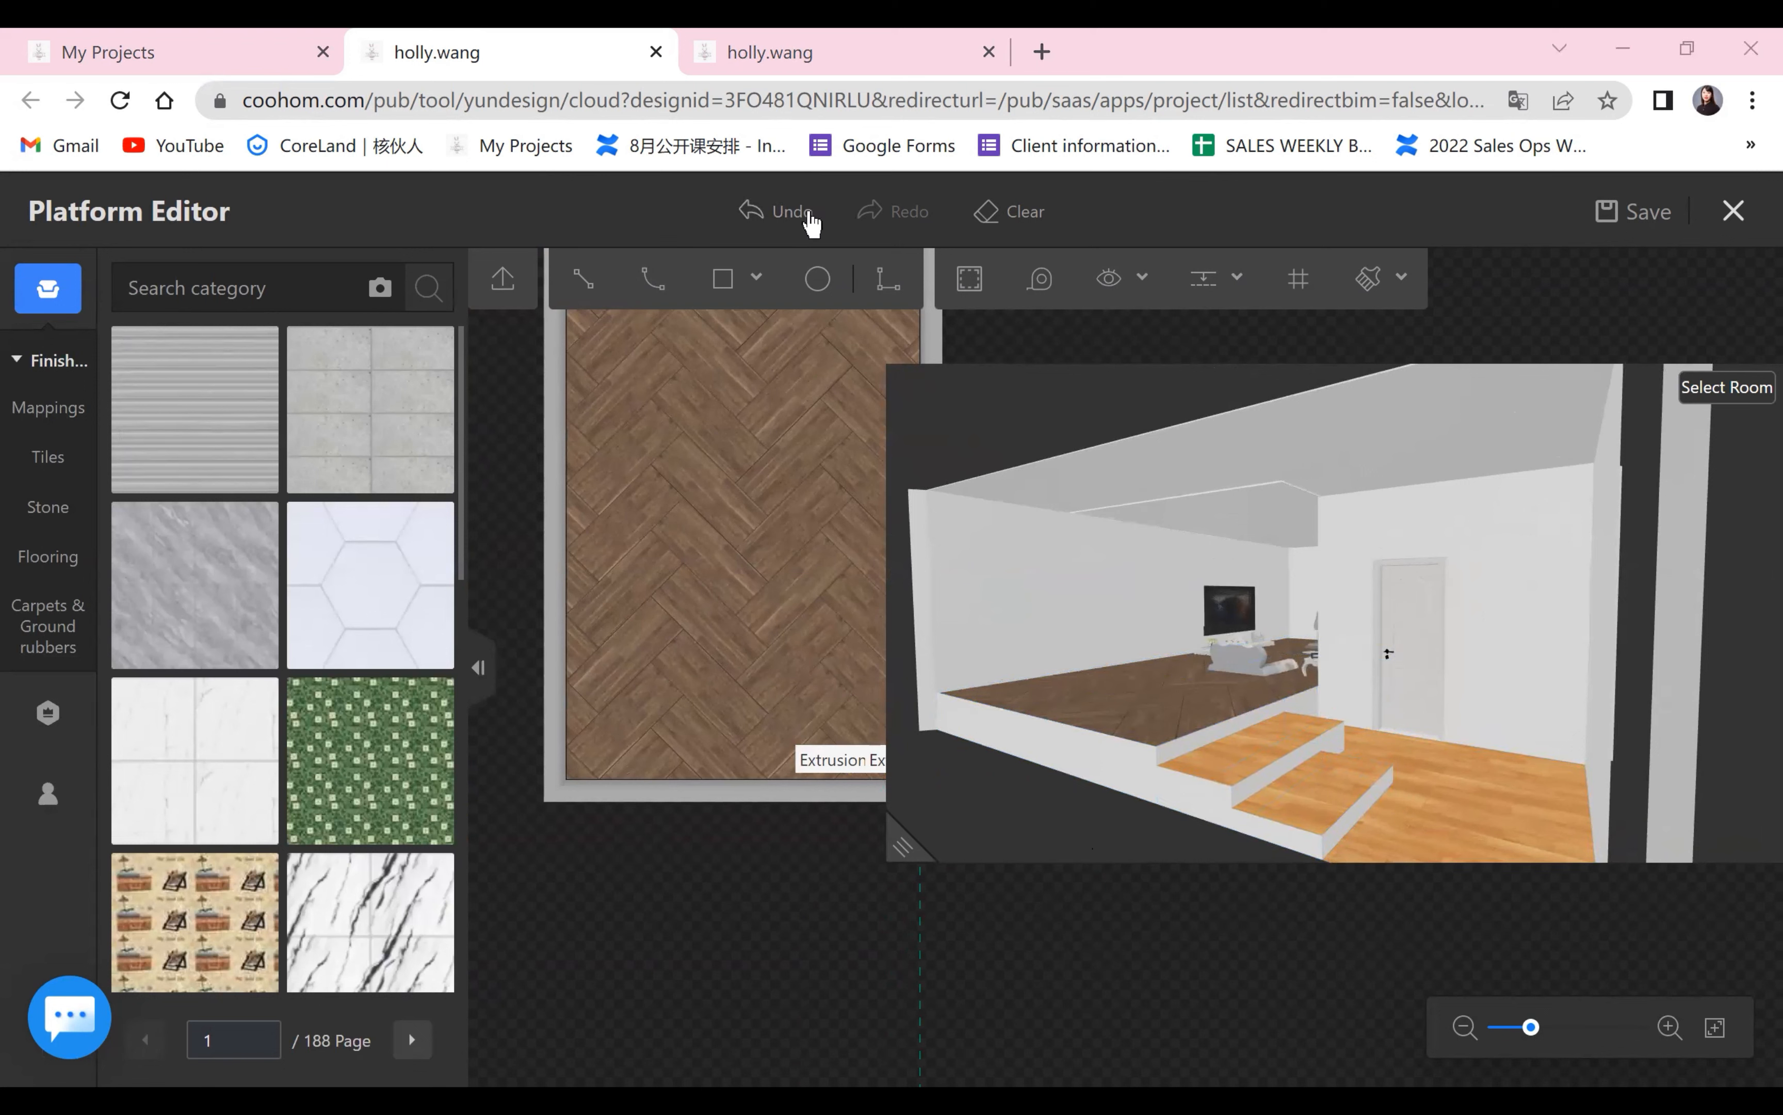
left_click_drag(917, 847, 1059, 728)
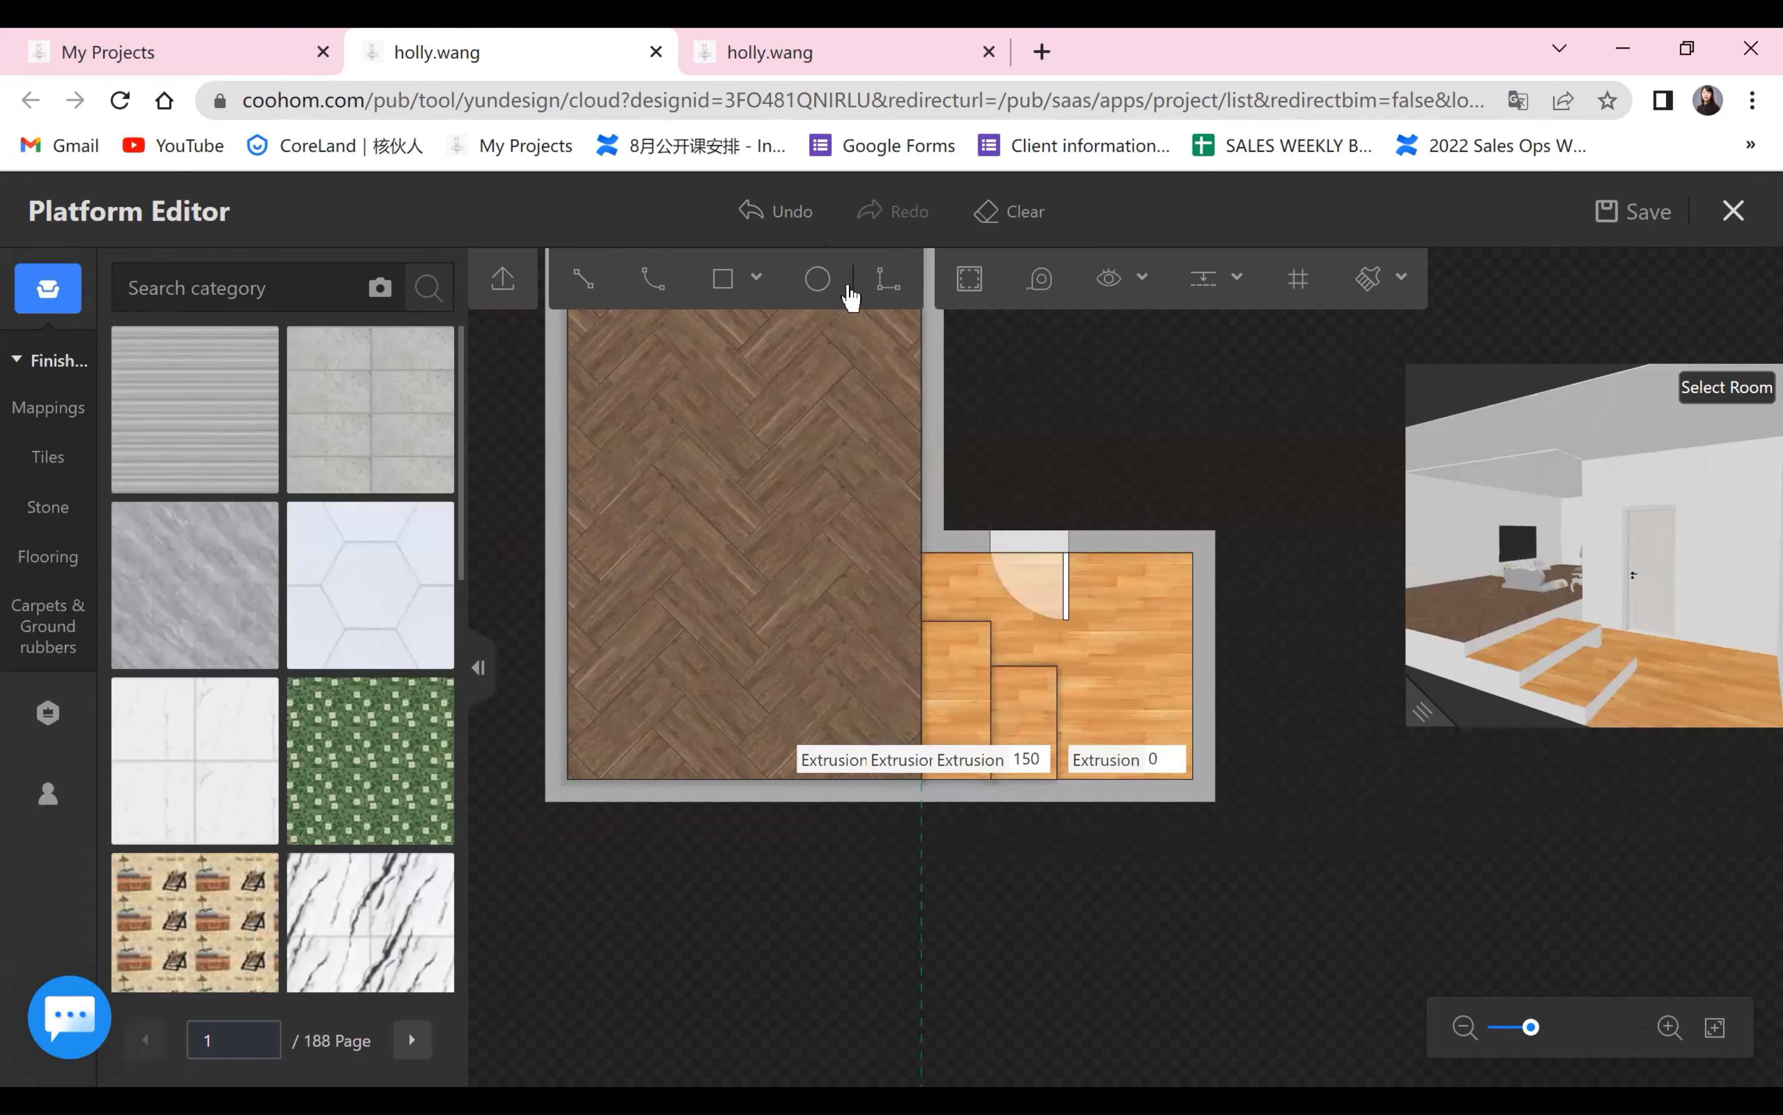
left_click(759, 221)
left_click(759, 221)
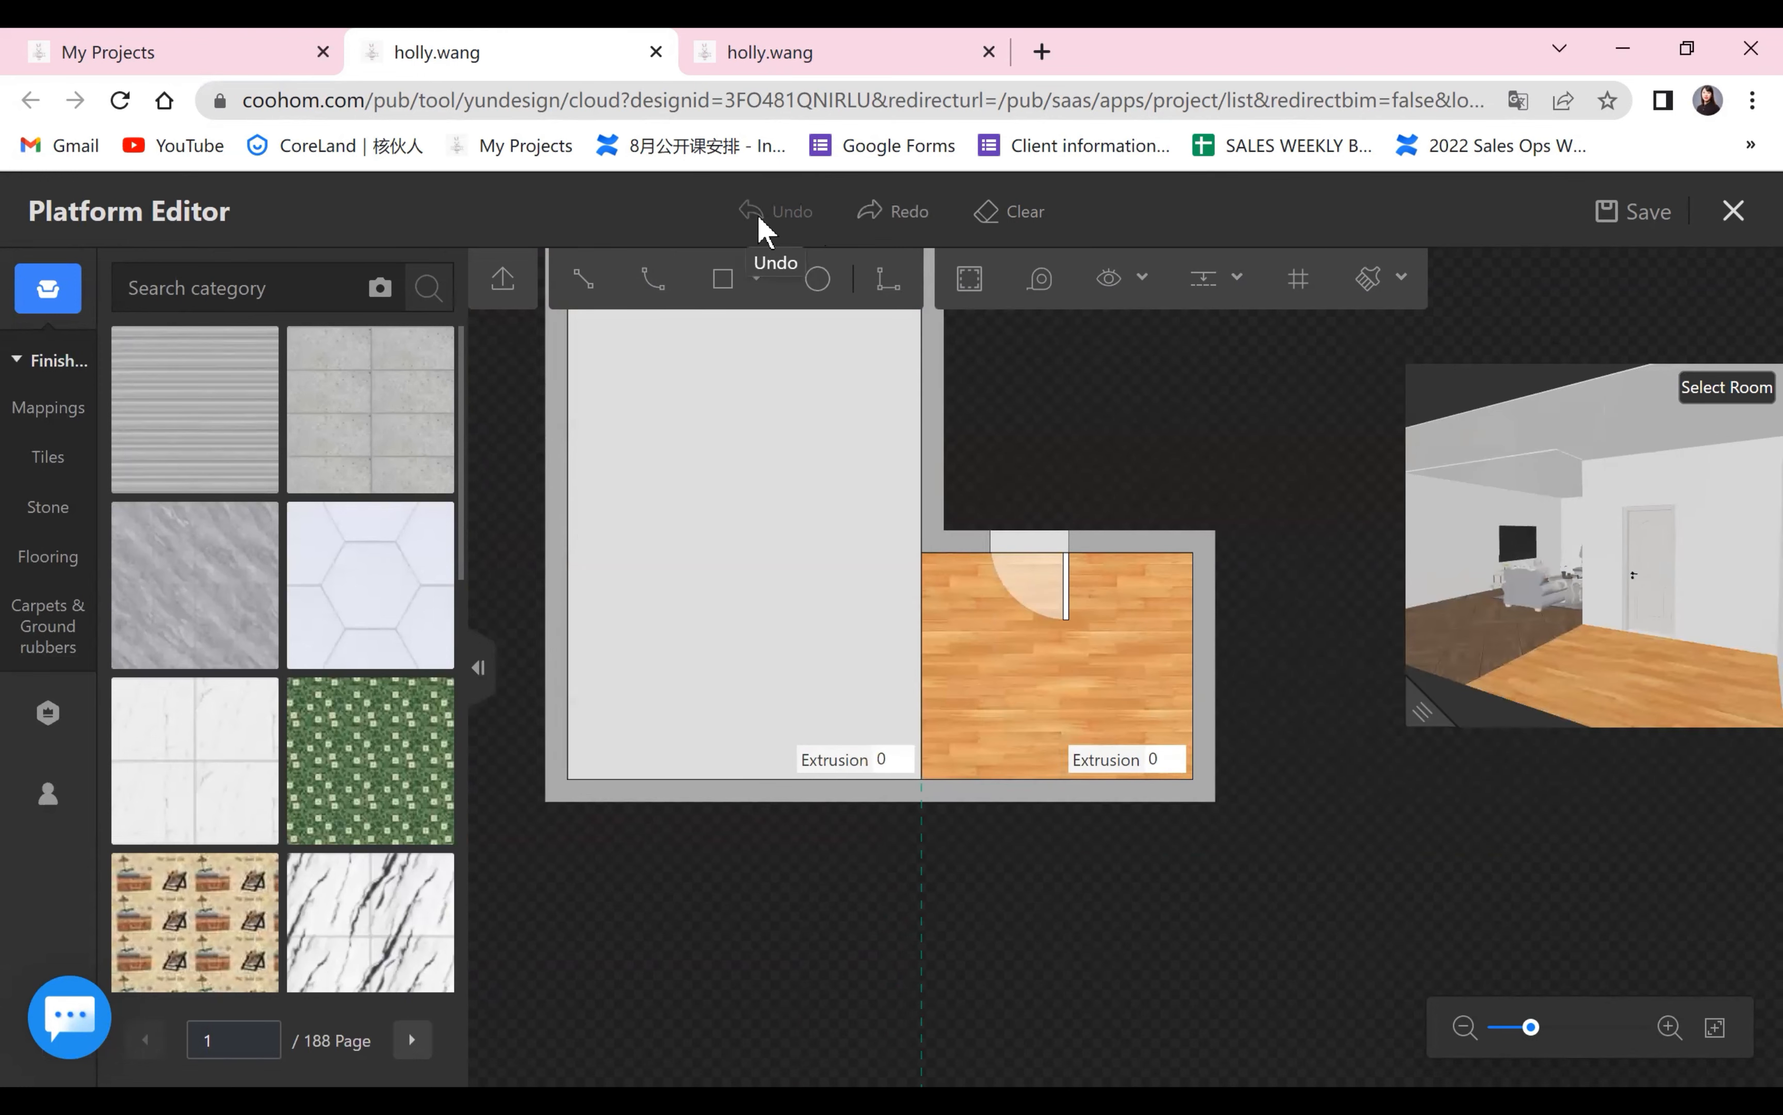
Set the herringbone area's extrusion to 200 and inspect the raised platform edge in the enlarged 3D preview.
left_click(895, 761)
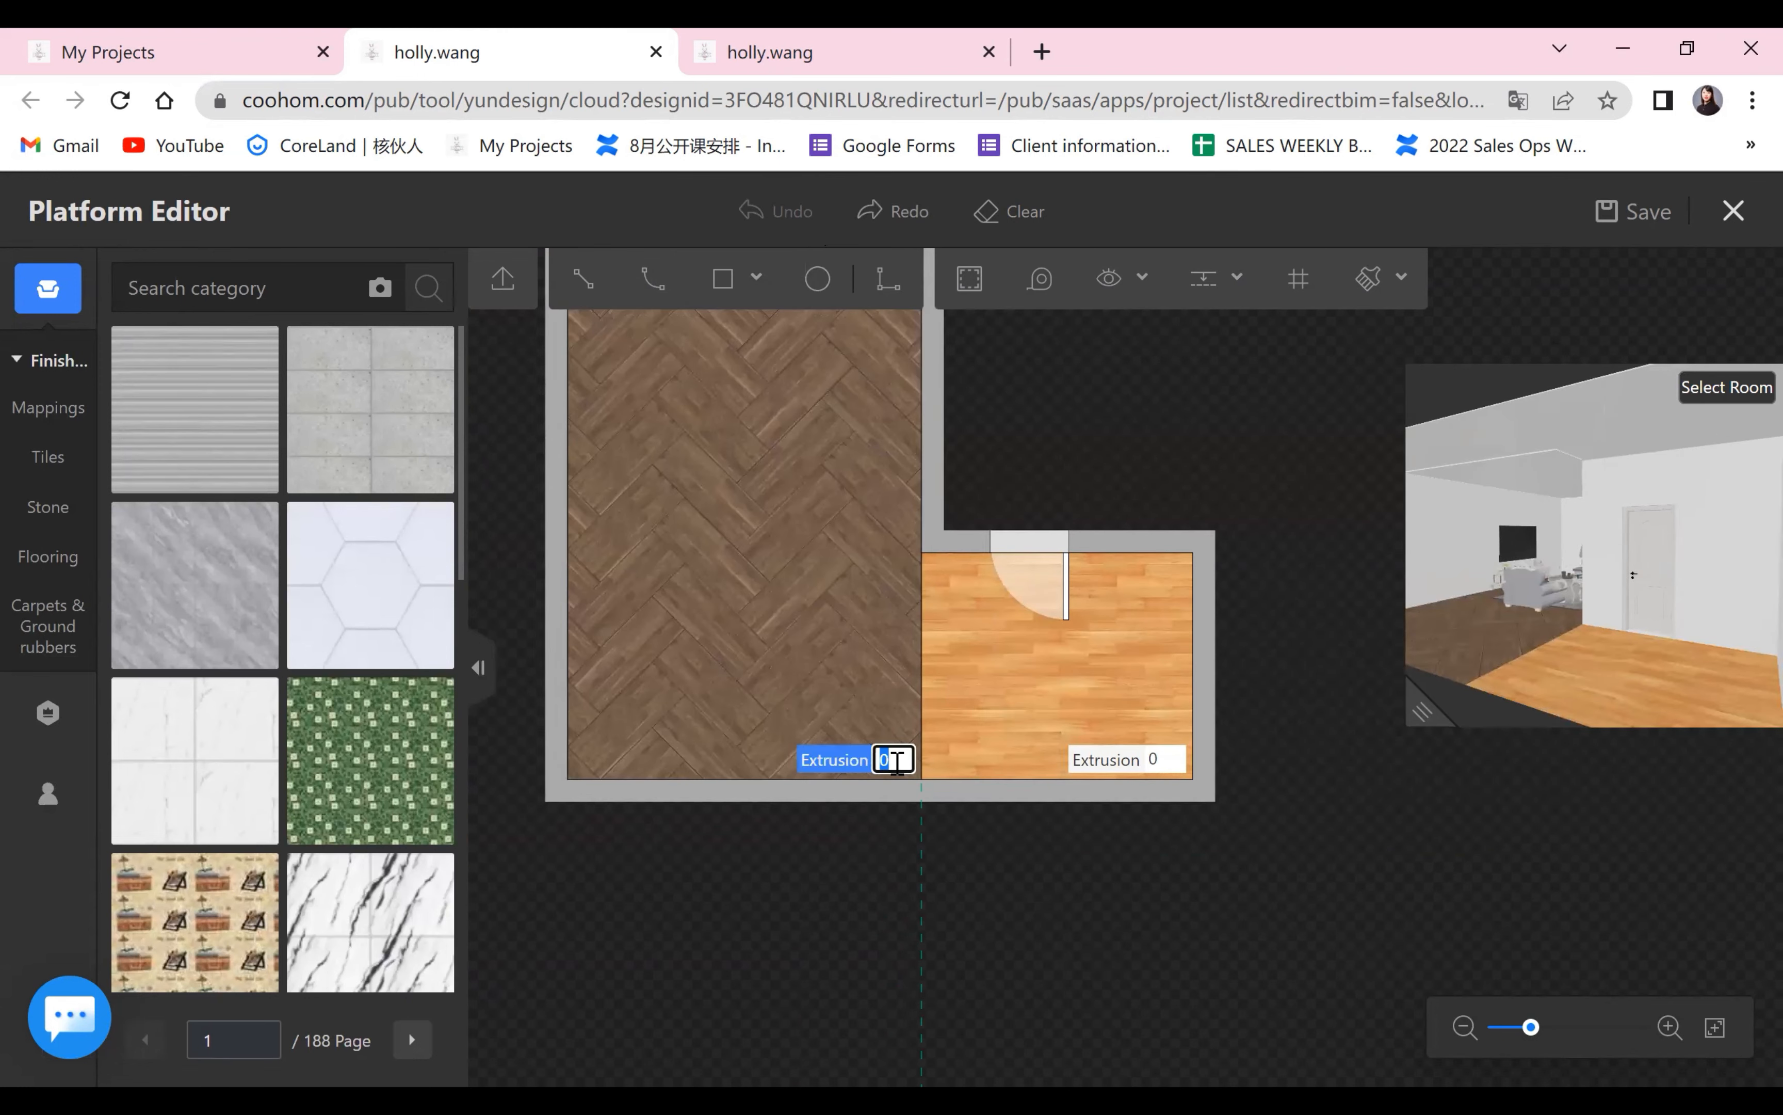
type("200")
key("Return")
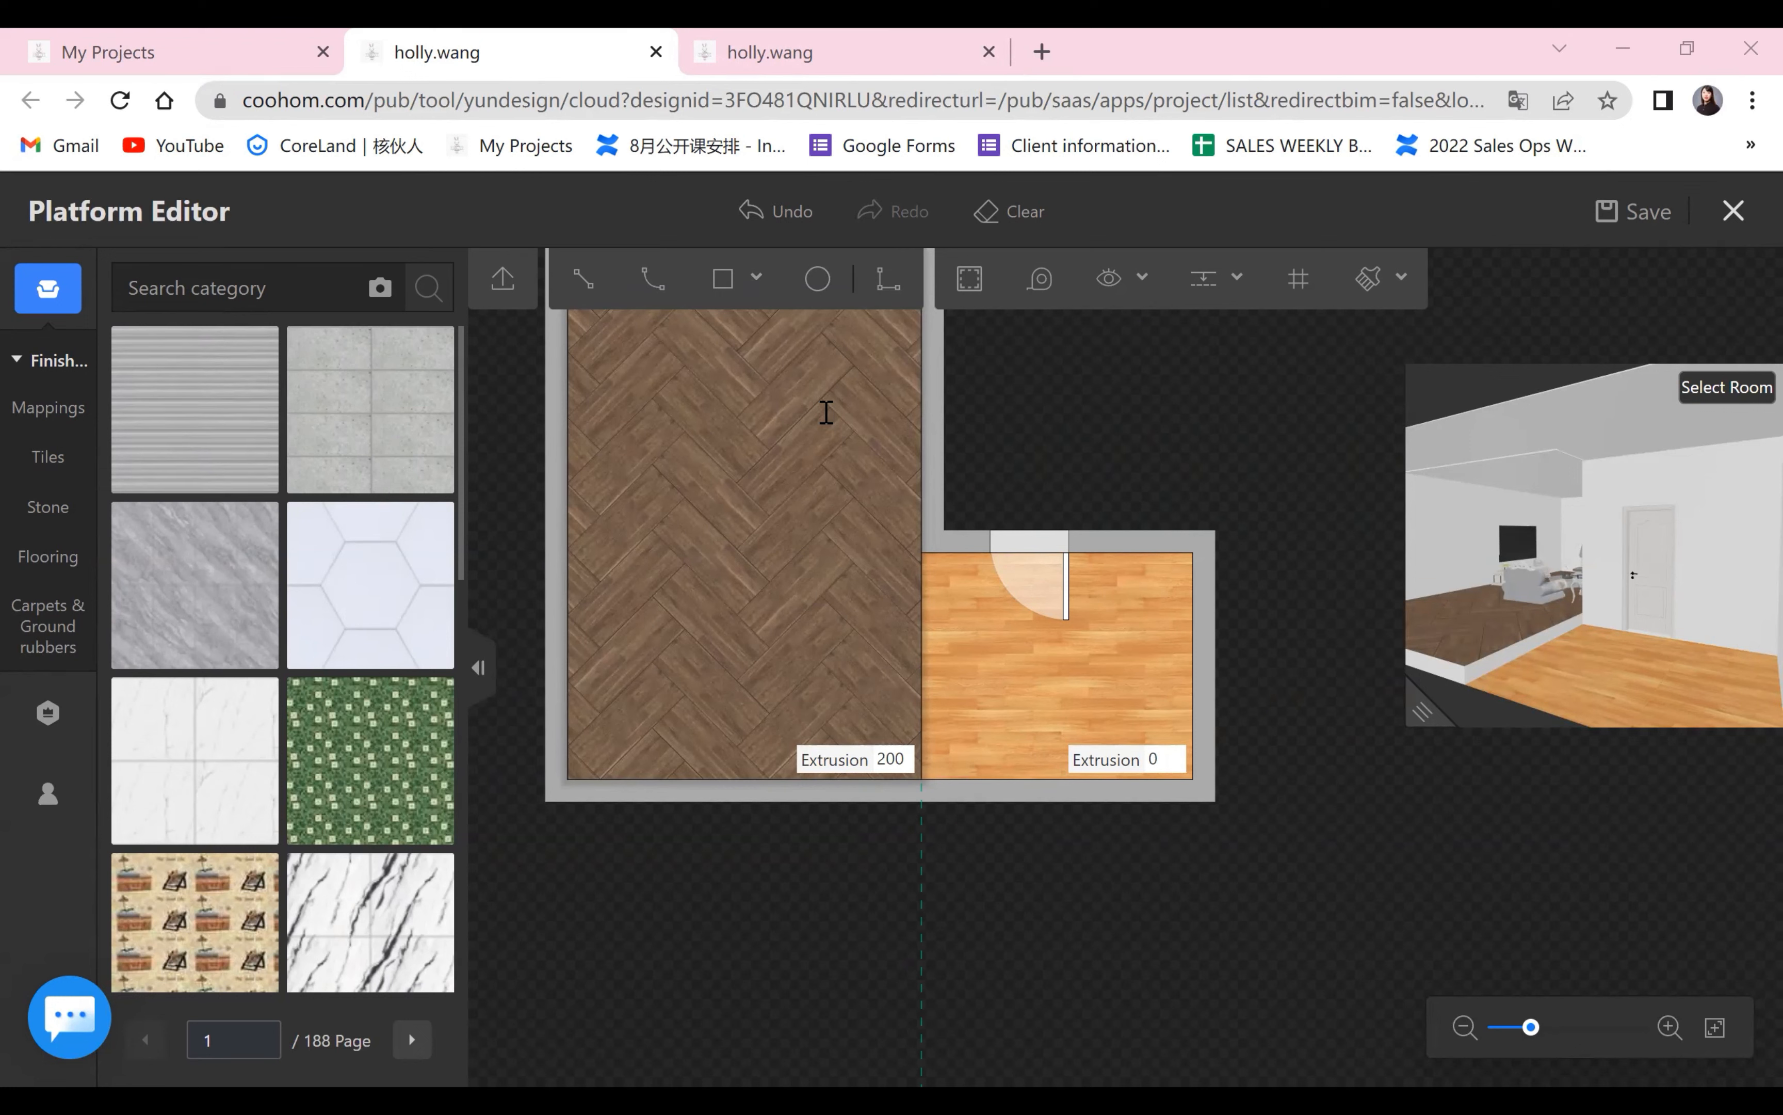
scroll(857, 392, "down", 2)
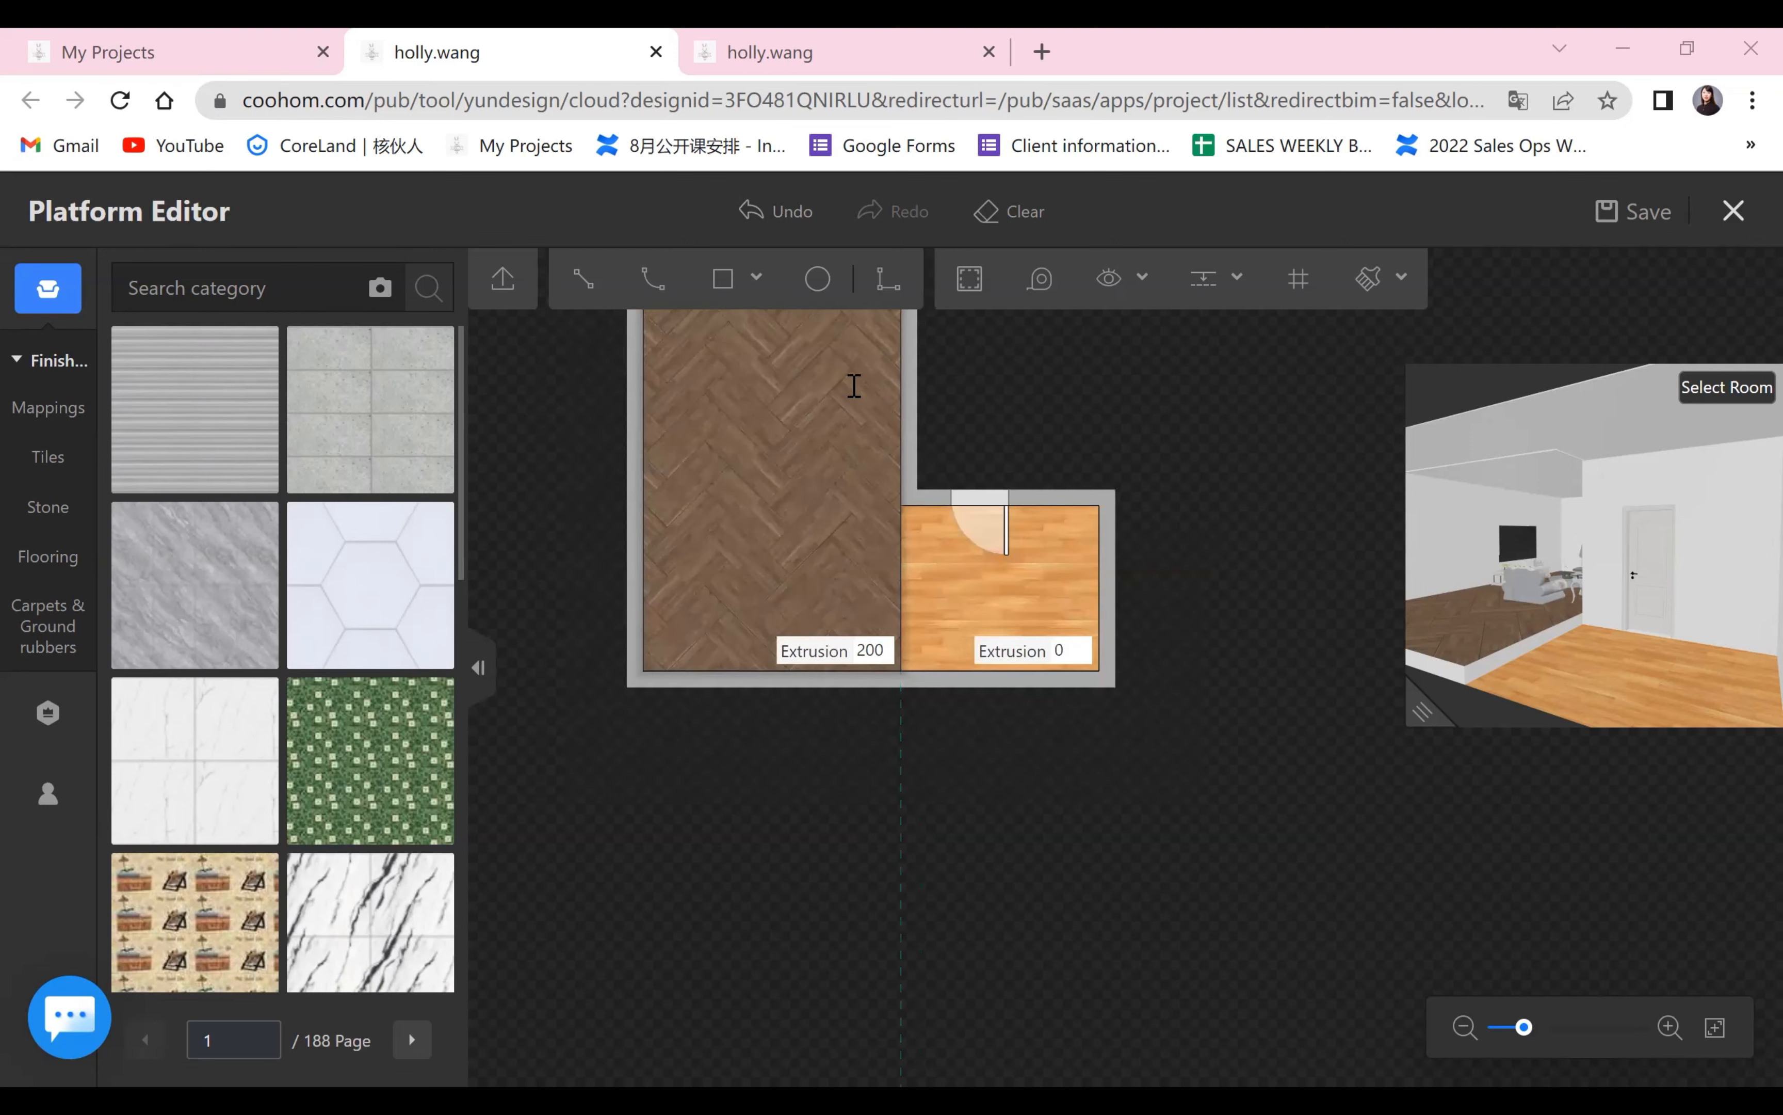
scroll(1274, 777, "up", 2)
left_click_drag(1422, 712, 930, 774)
left_click_drag(1293, 744, 1113, 771)
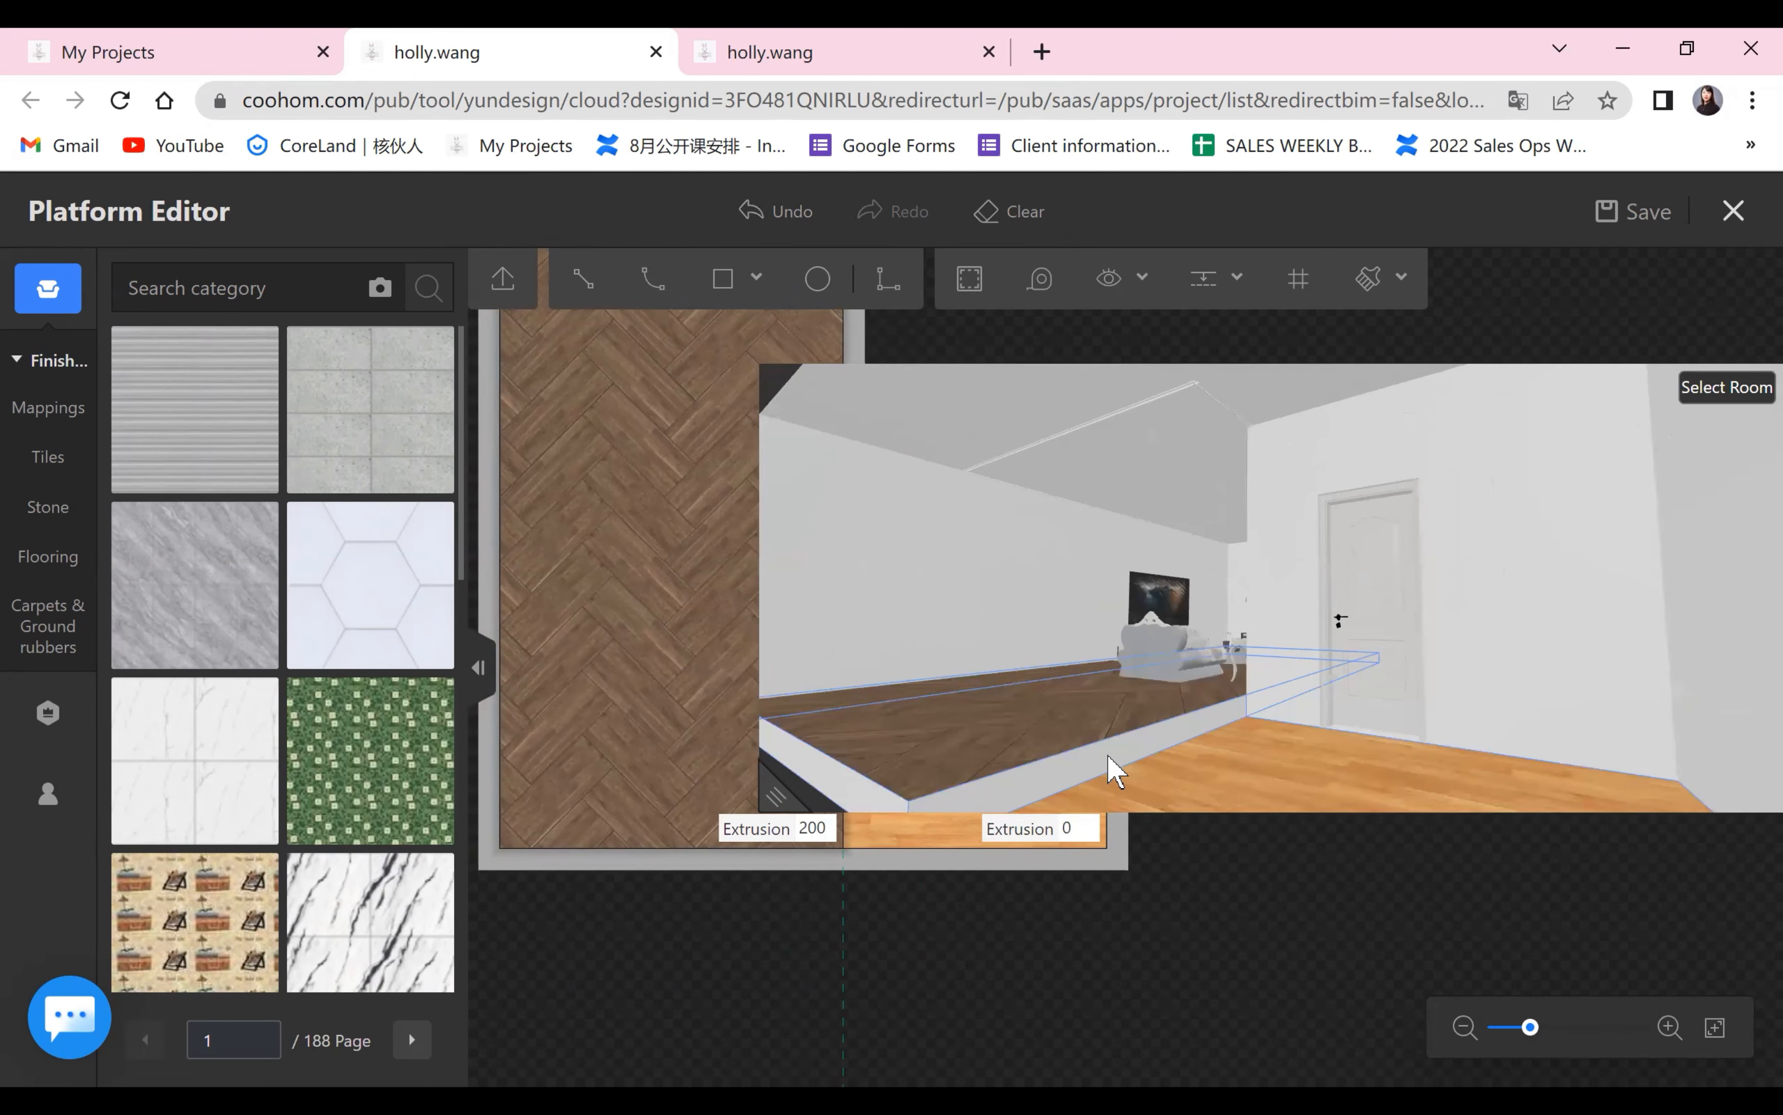
scroll(1097, 748, "down", 3)
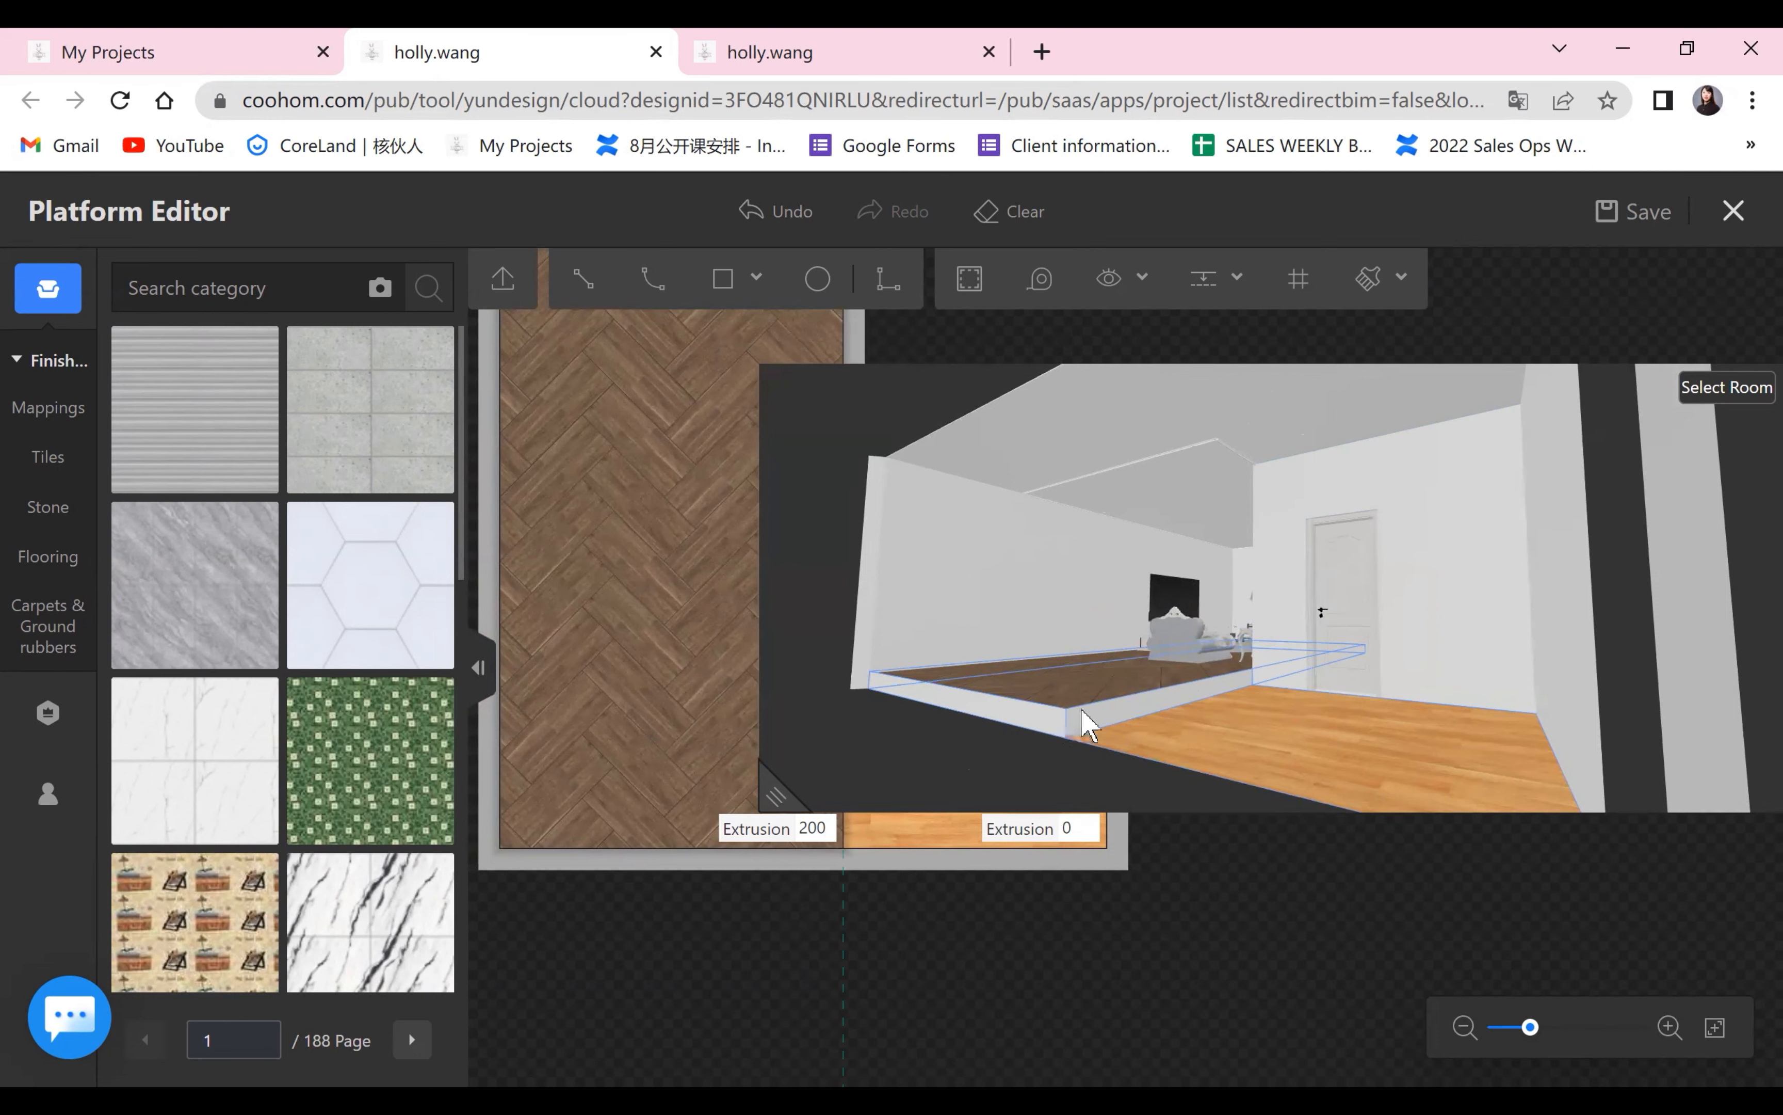
left_click_drag(1014, 728, 1401, 777)
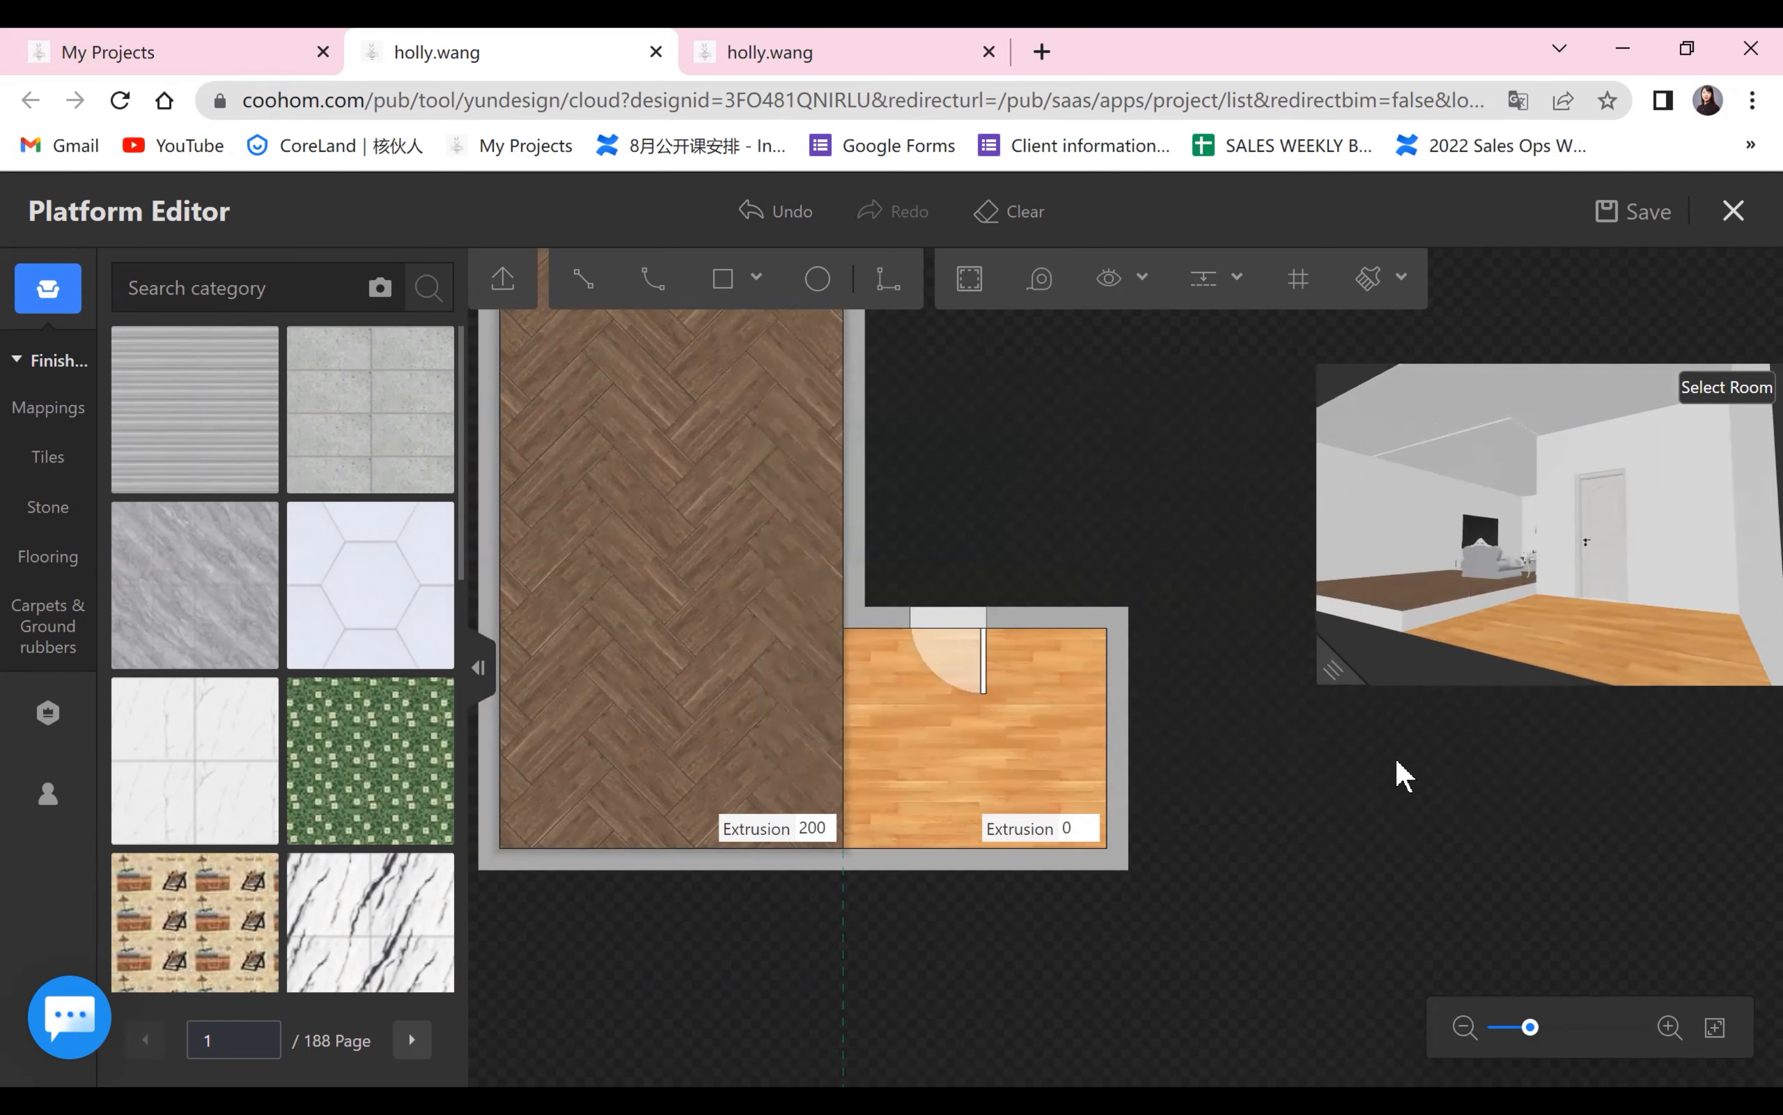
left_click(843, 702)
scroll(159, 828, "down", 3)
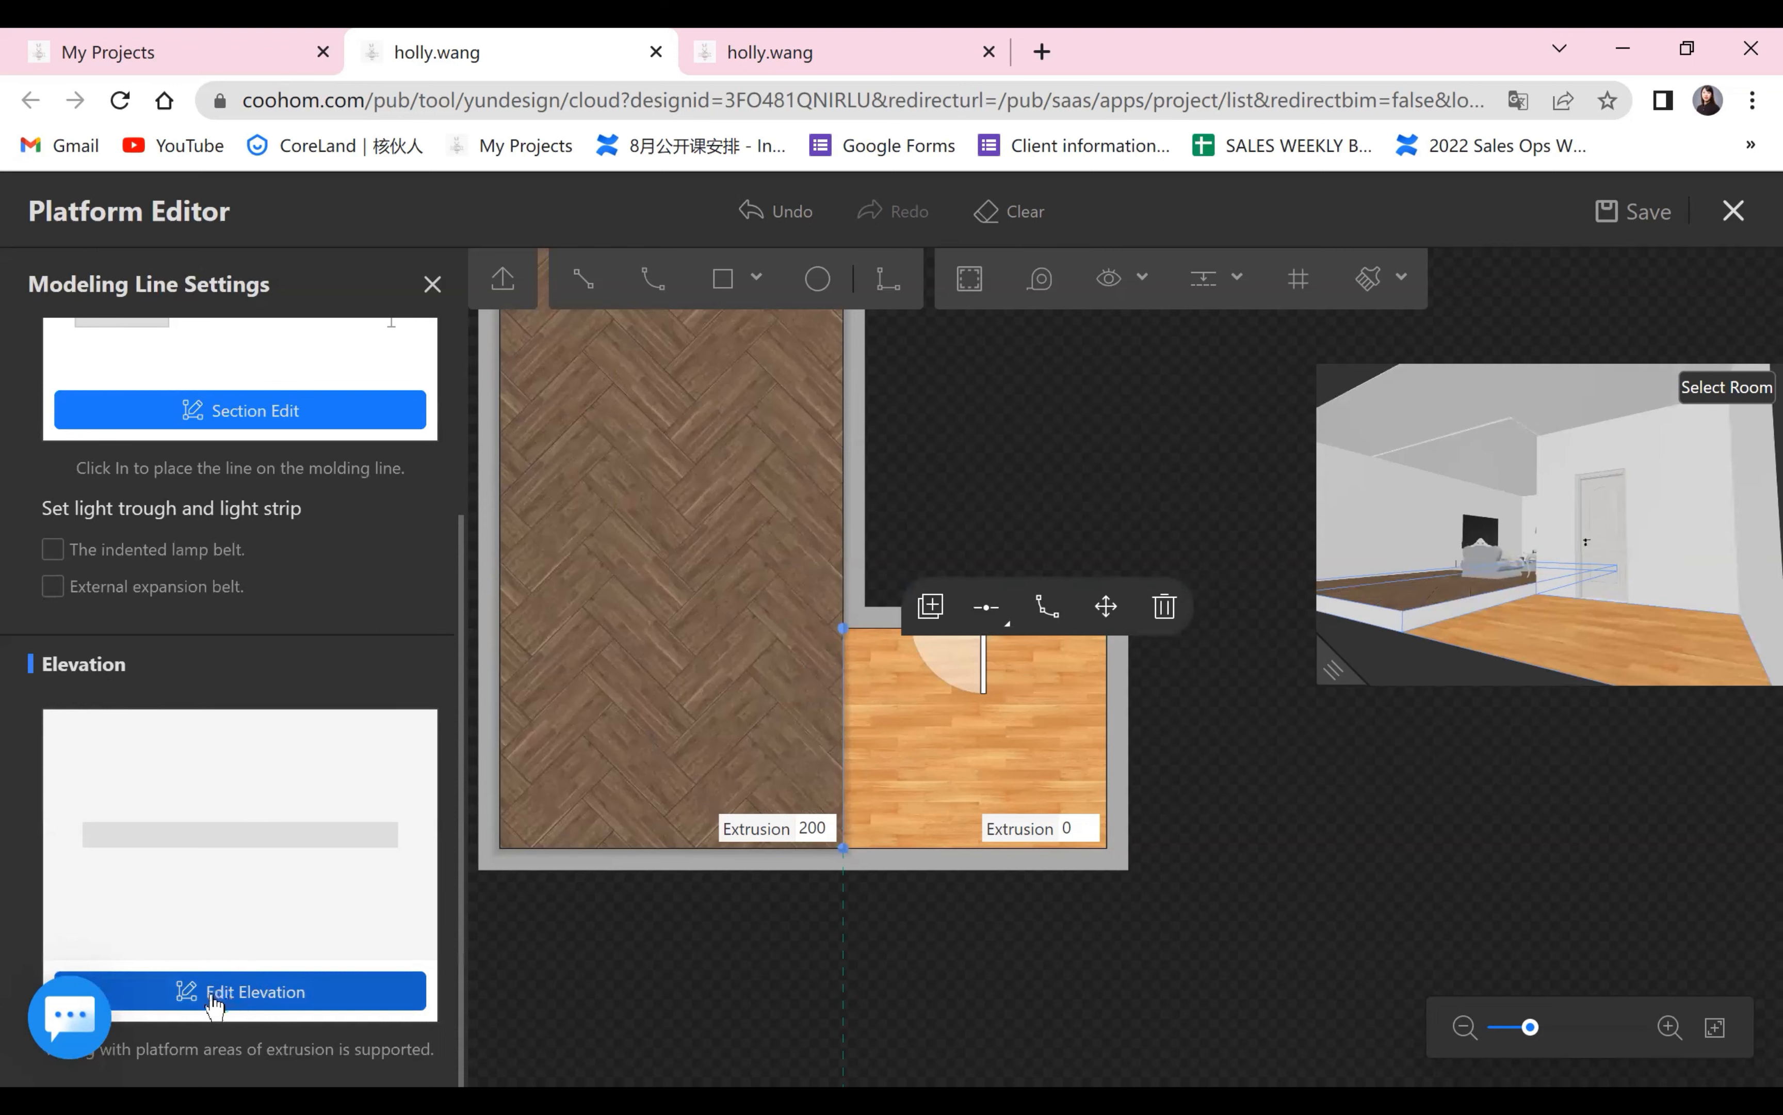
left_click(294, 1000)
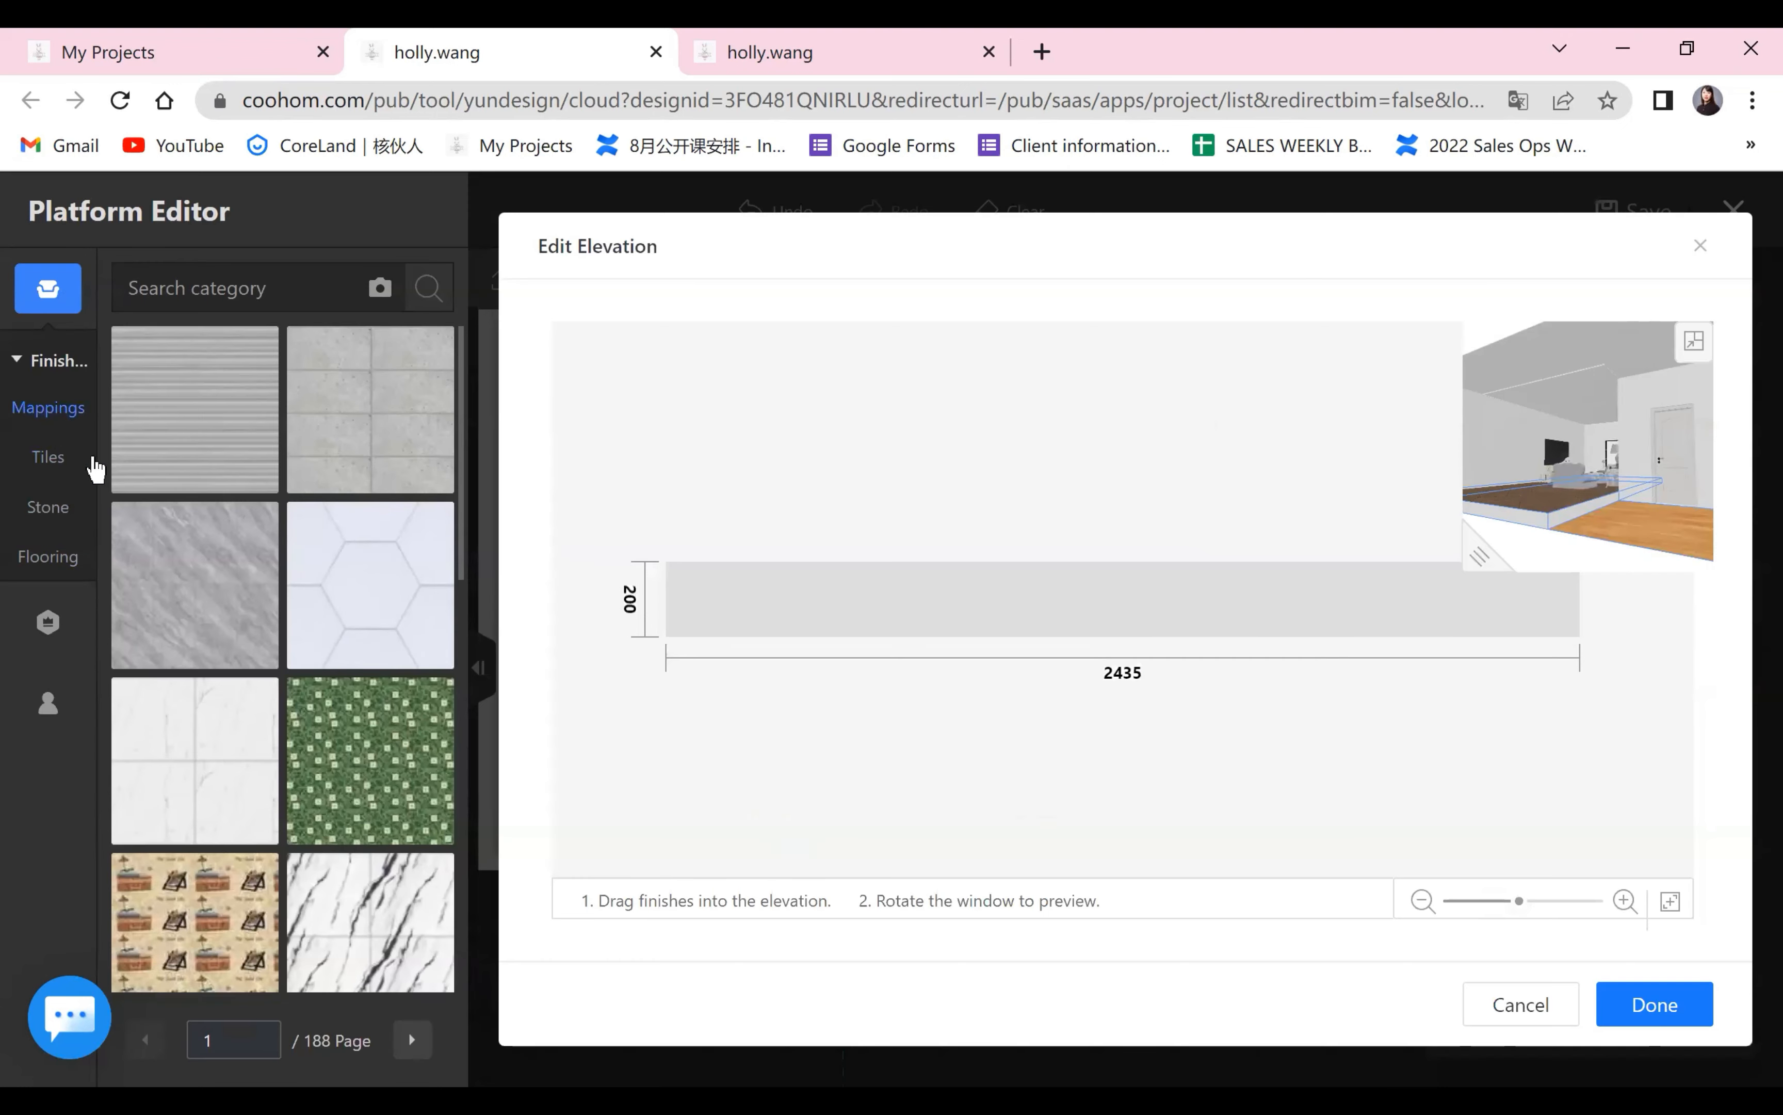
left_click(92, 461)
scroll(295, 738, "down", 5)
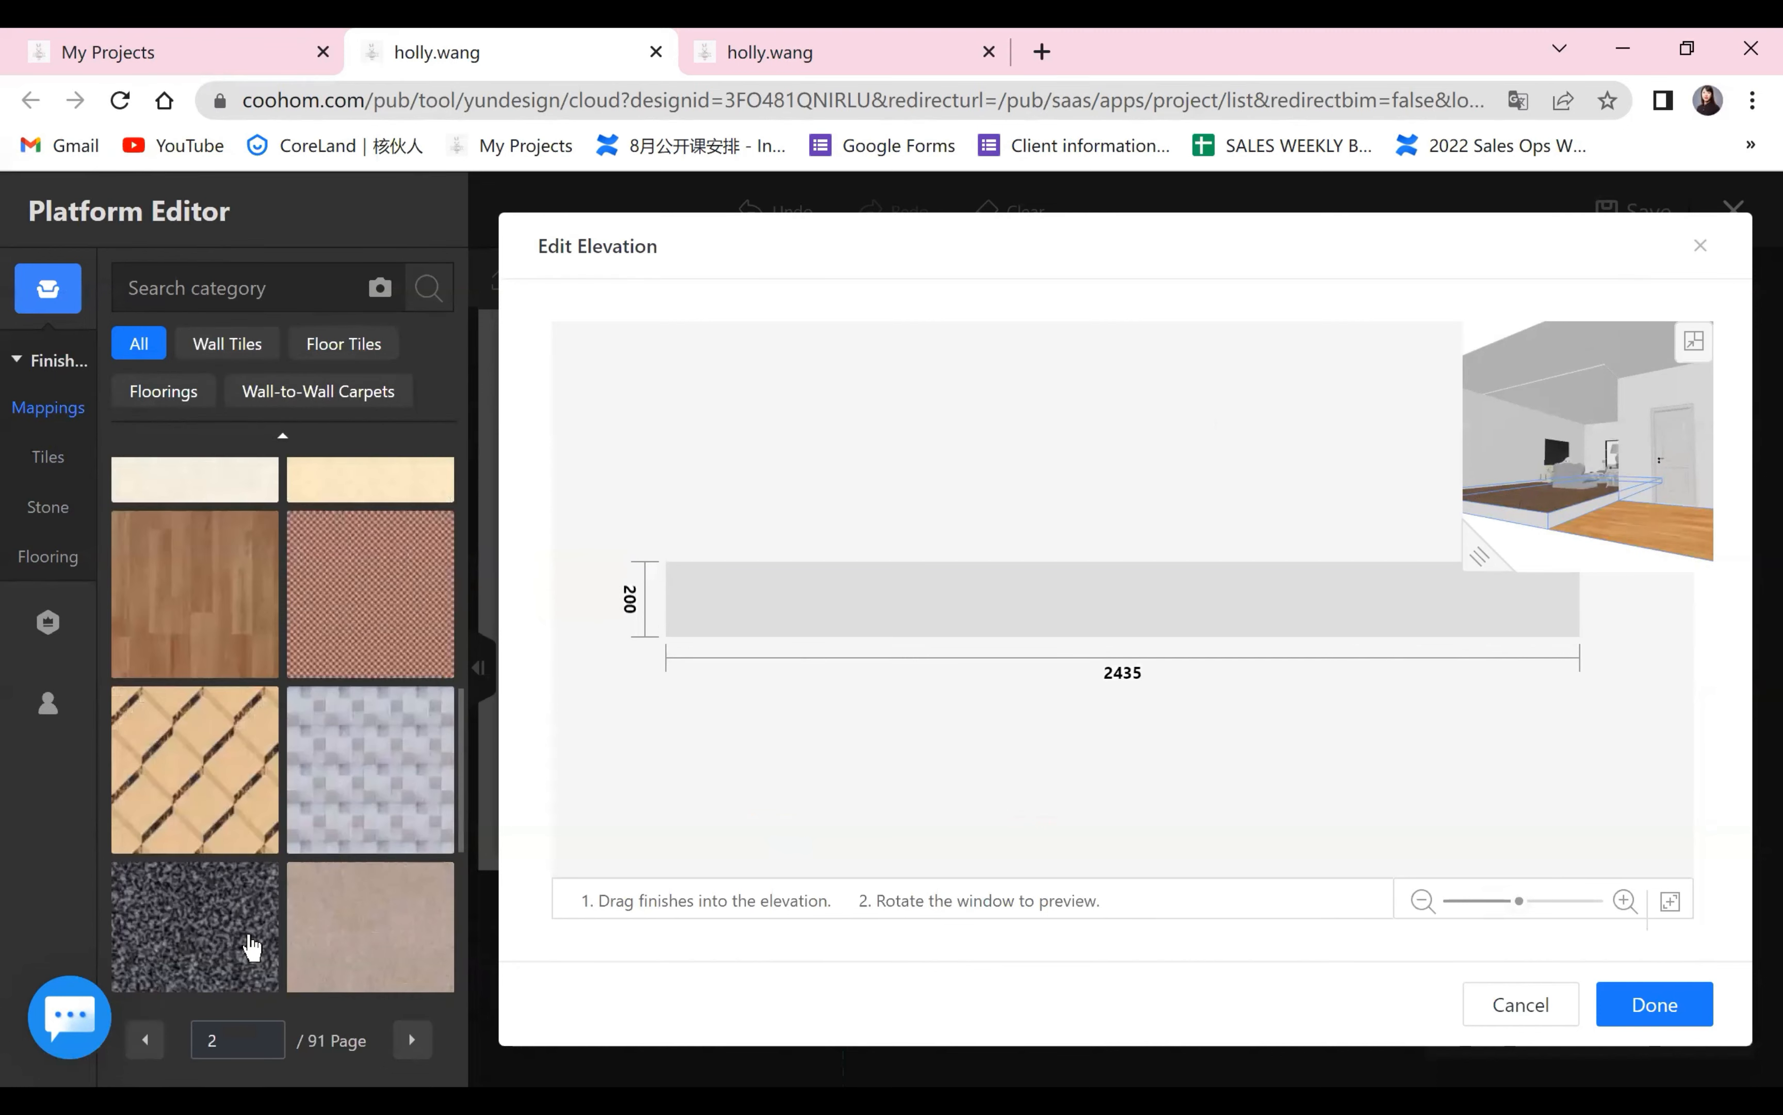
left_click(343, 343)
left_click(168, 392)
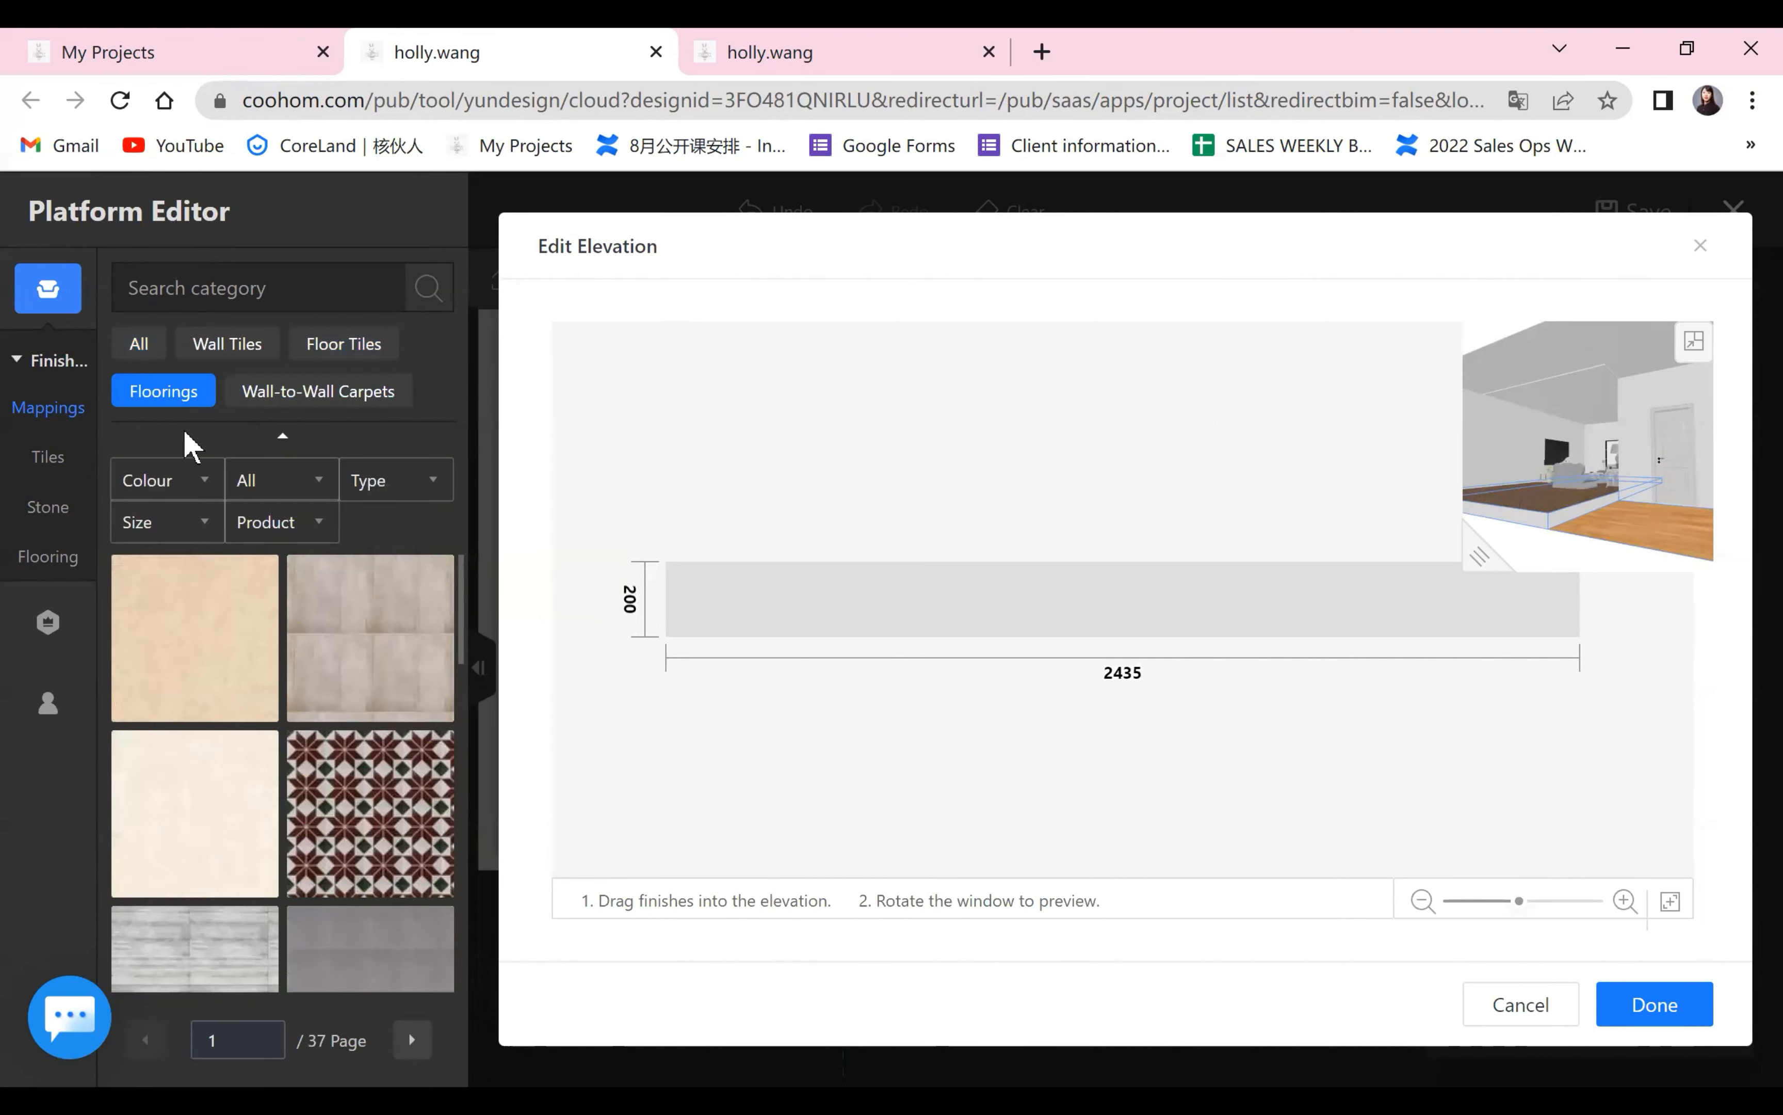
scroll(310, 796, "down", 5)
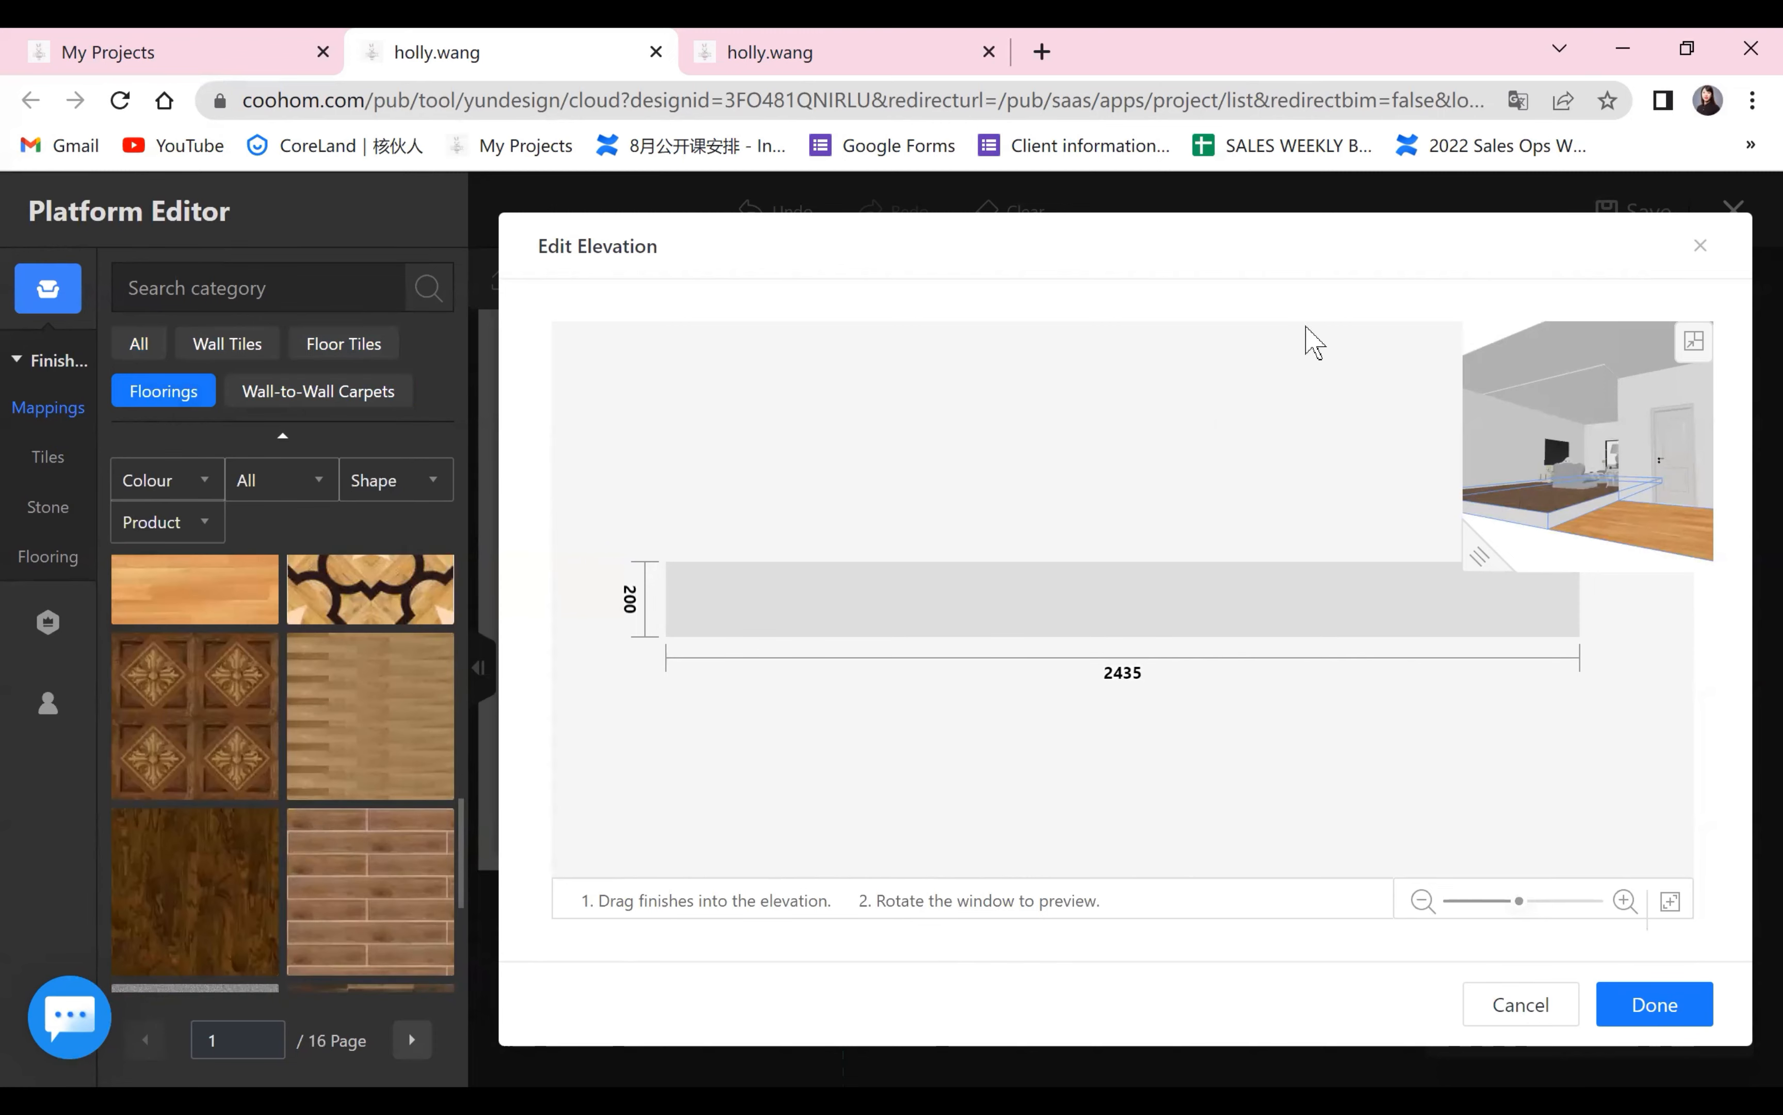
left_click(1699, 247)
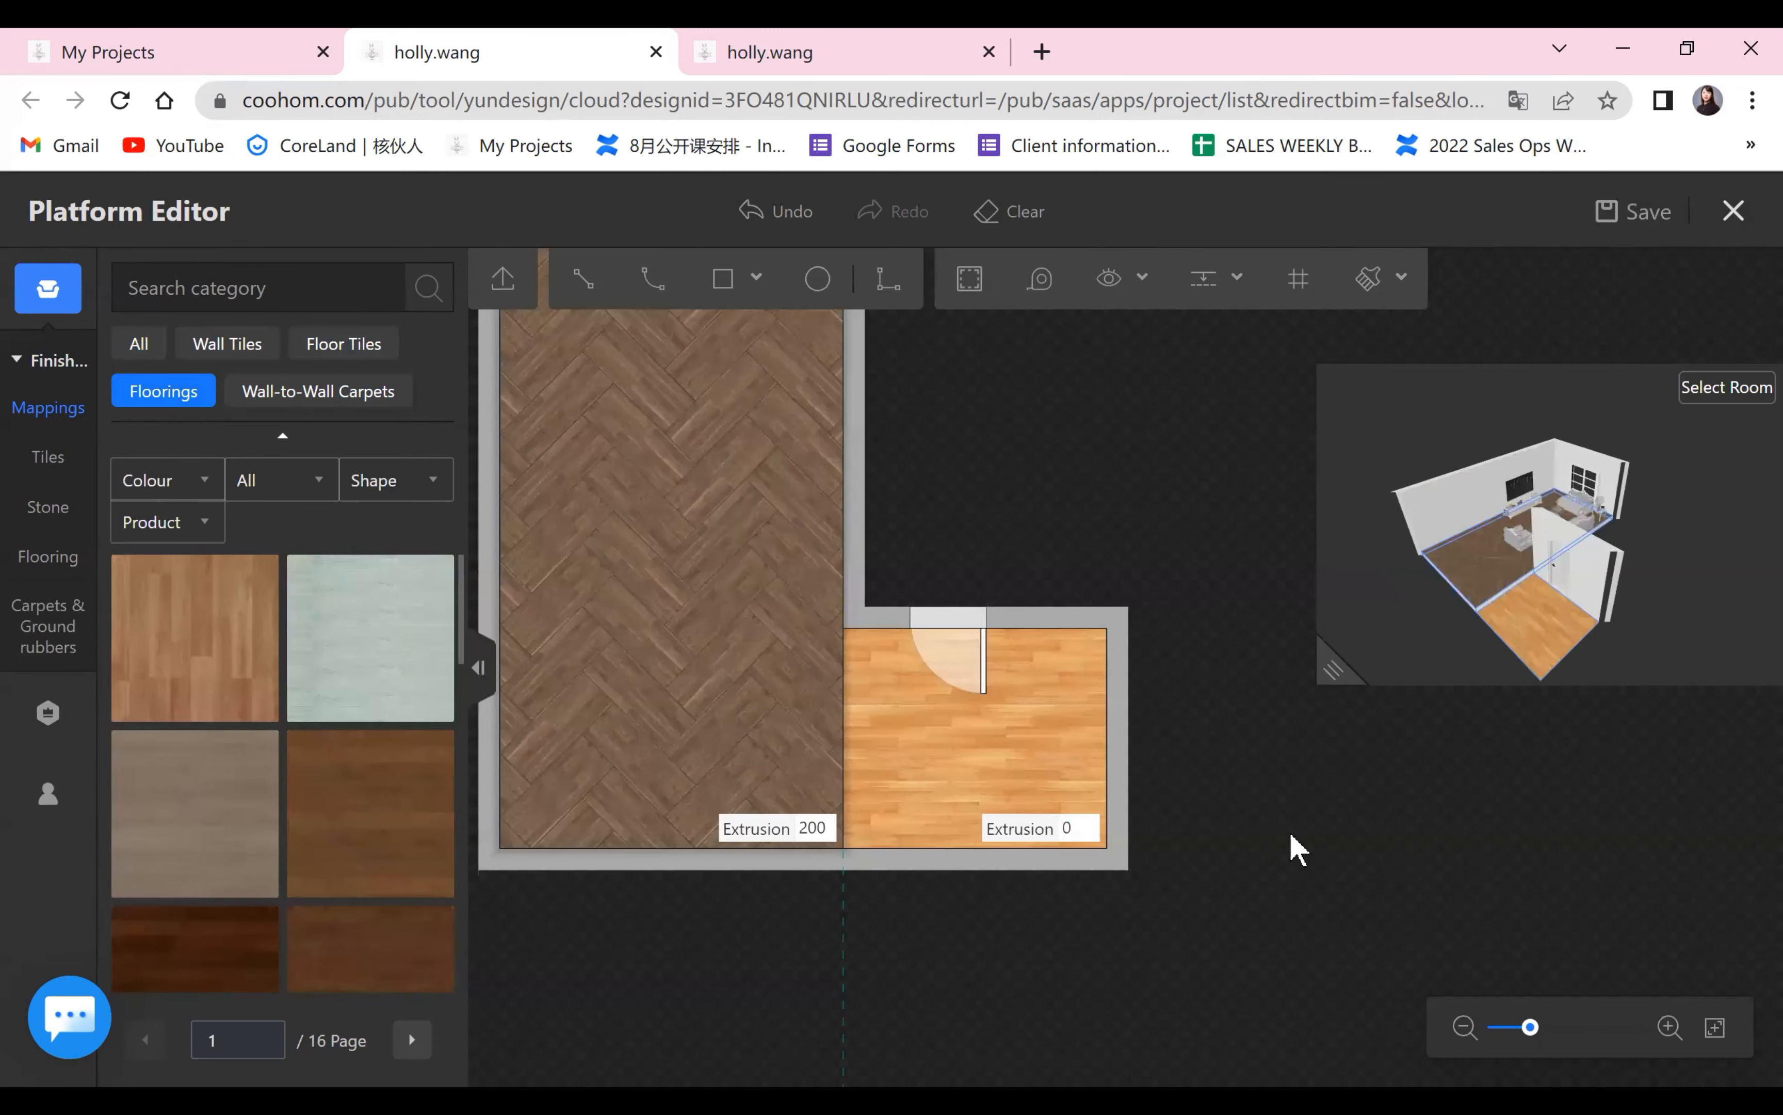
Shrink the 3D preview and add the light wood flooring of the small entrance area to the favorites.
left_click(976, 768)
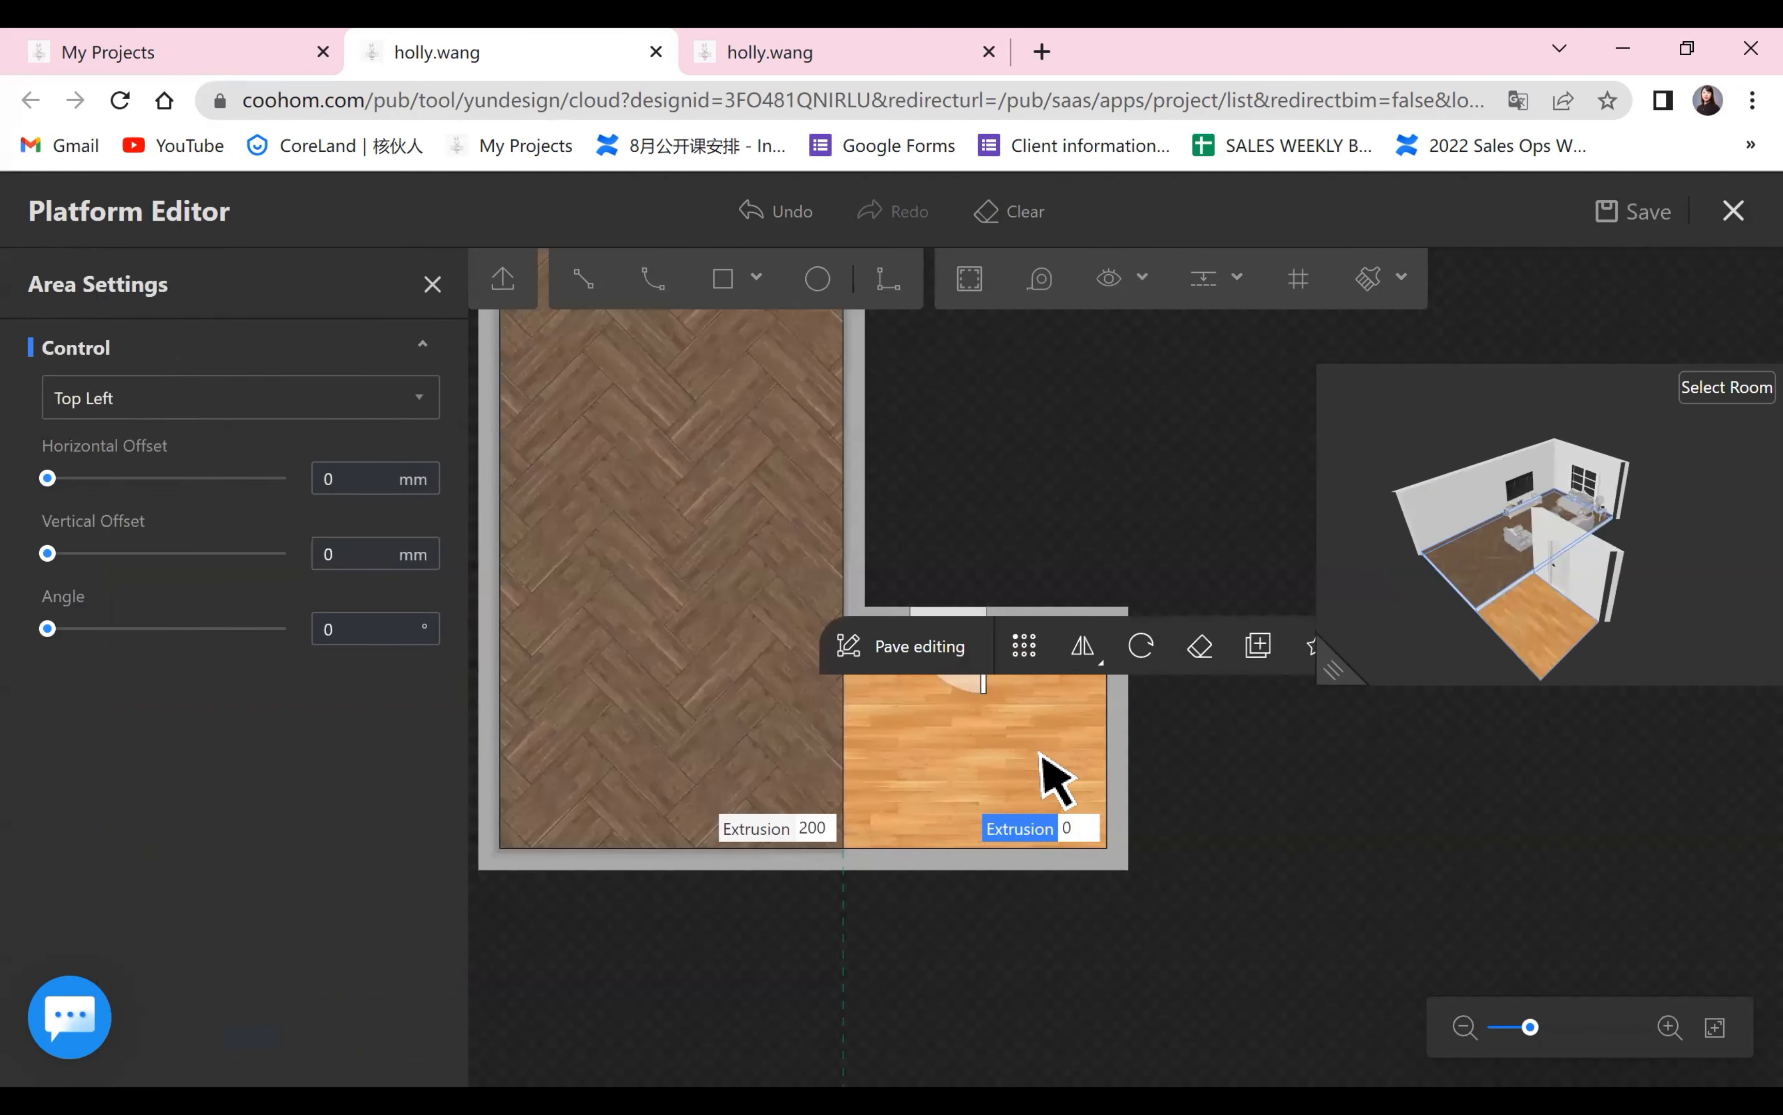
left_click(1333, 669)
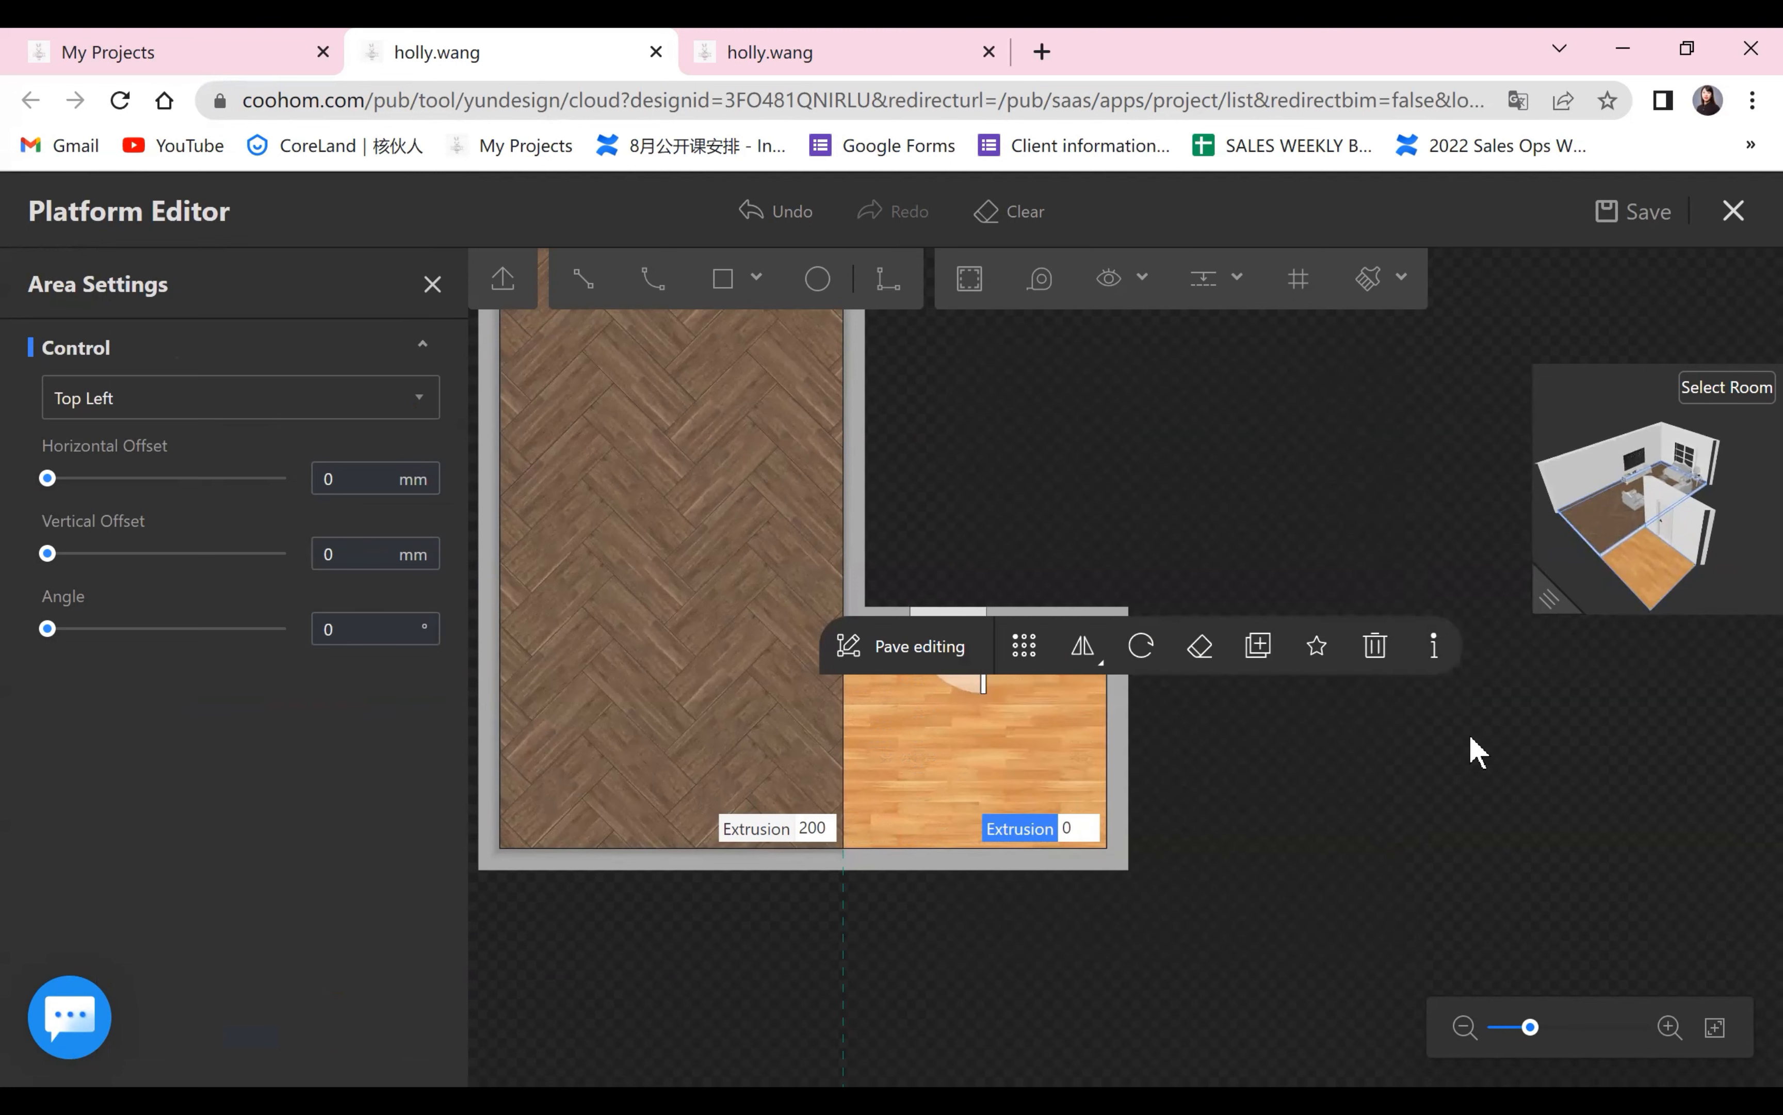
left_click(1315, 648)
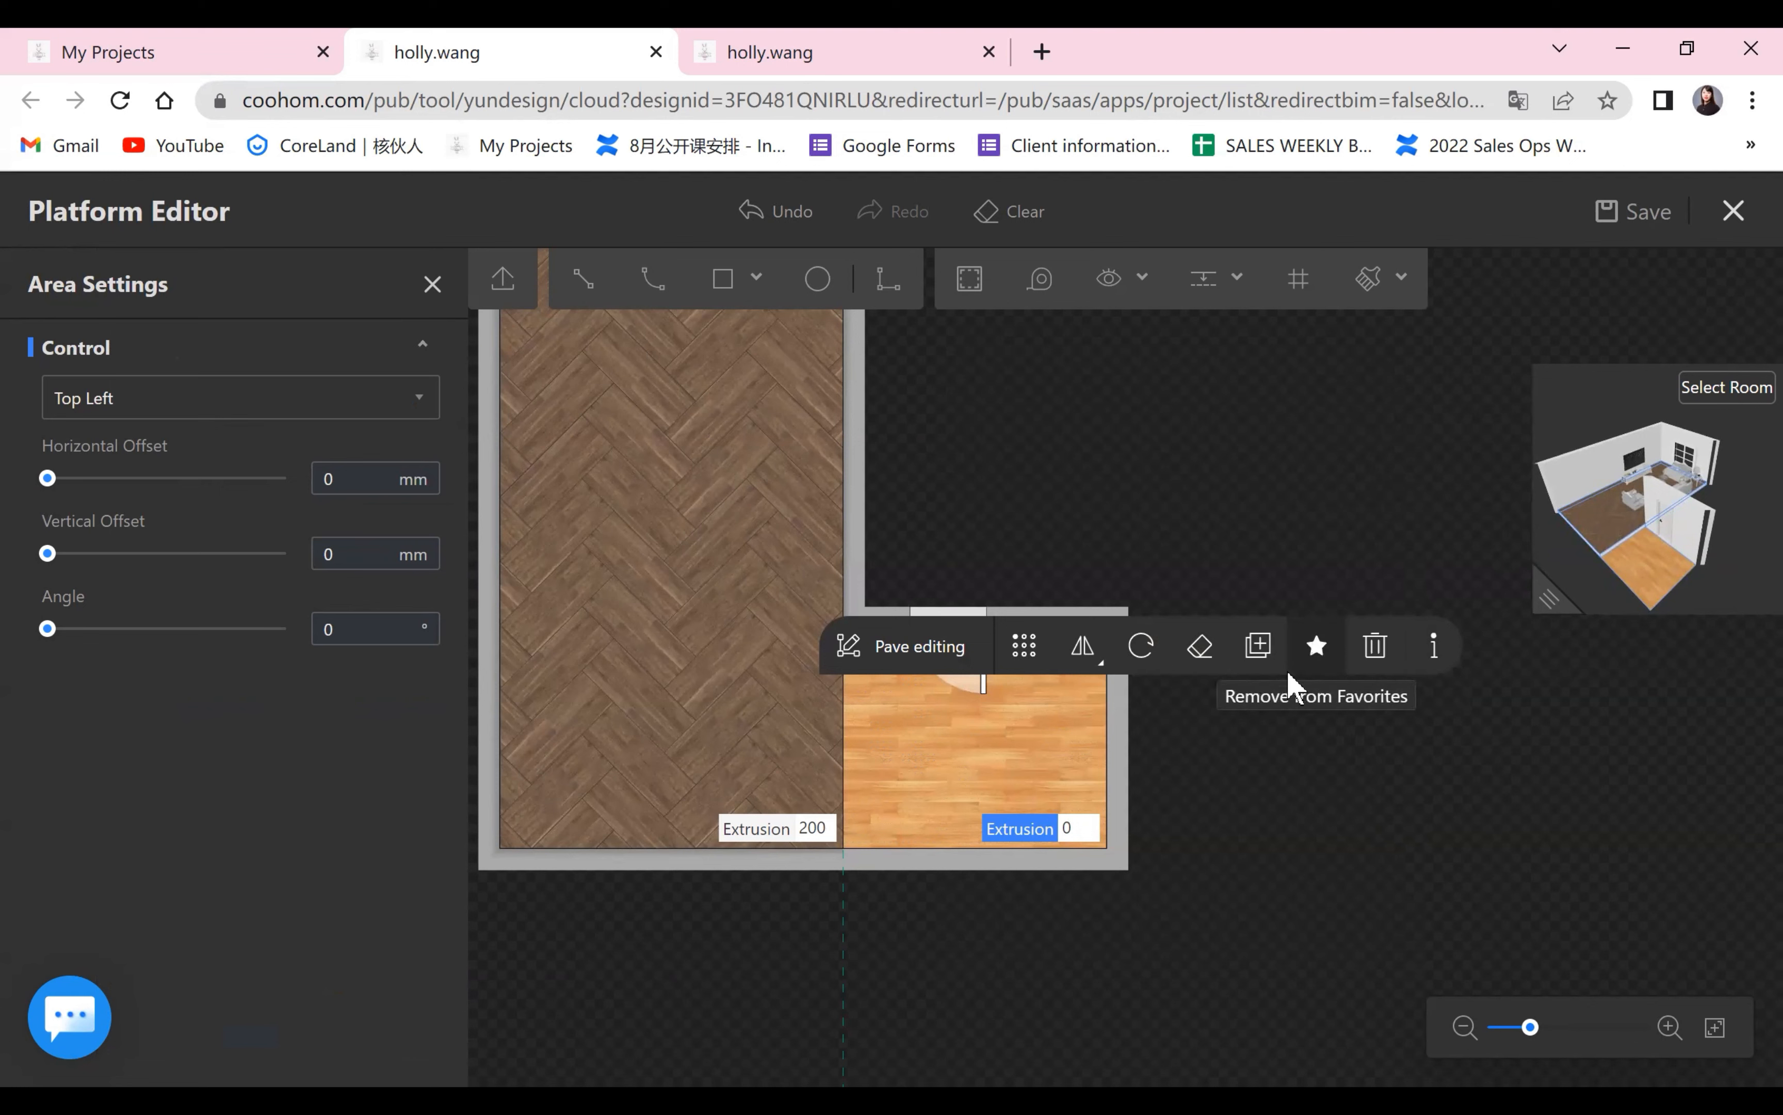
Edit the elevation of the boundary line between the two areas, covering it with the favorite light wood flooring.
left_click(845, 802)
left_click(841, 731)
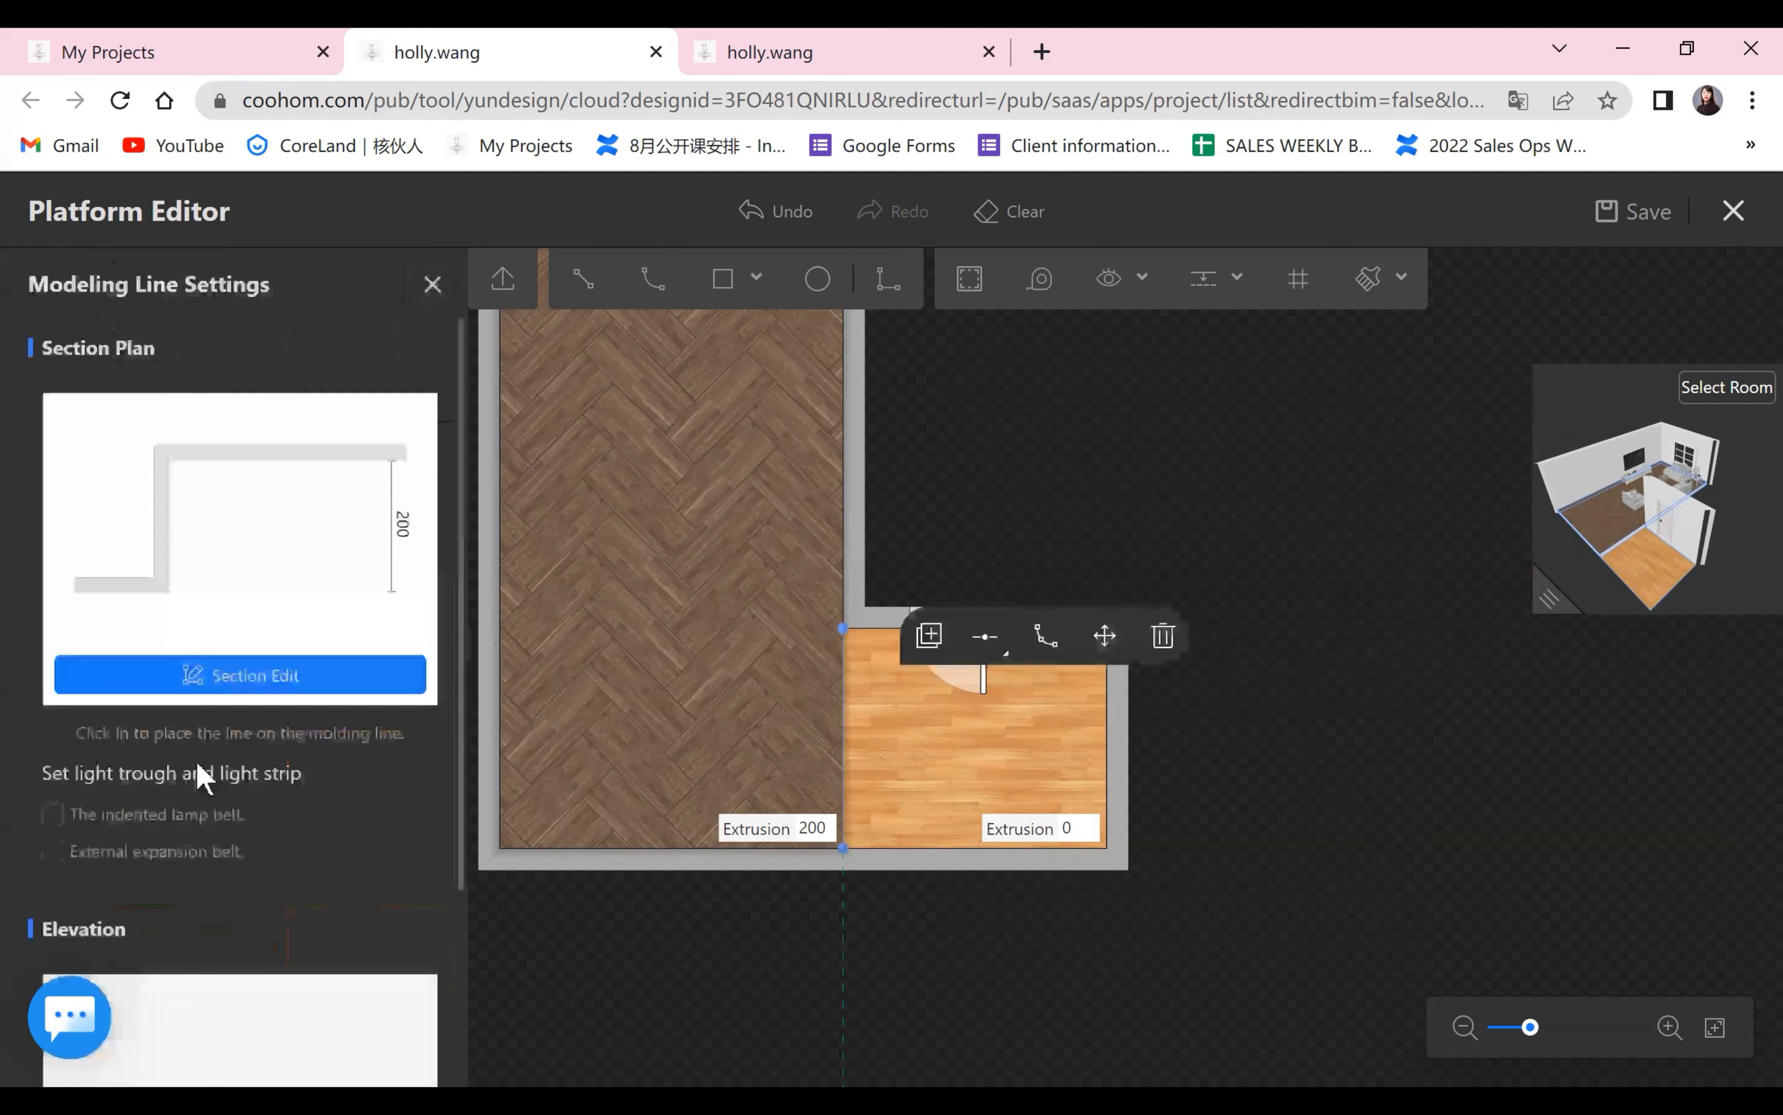
scroll(193, 927, "down", 3)
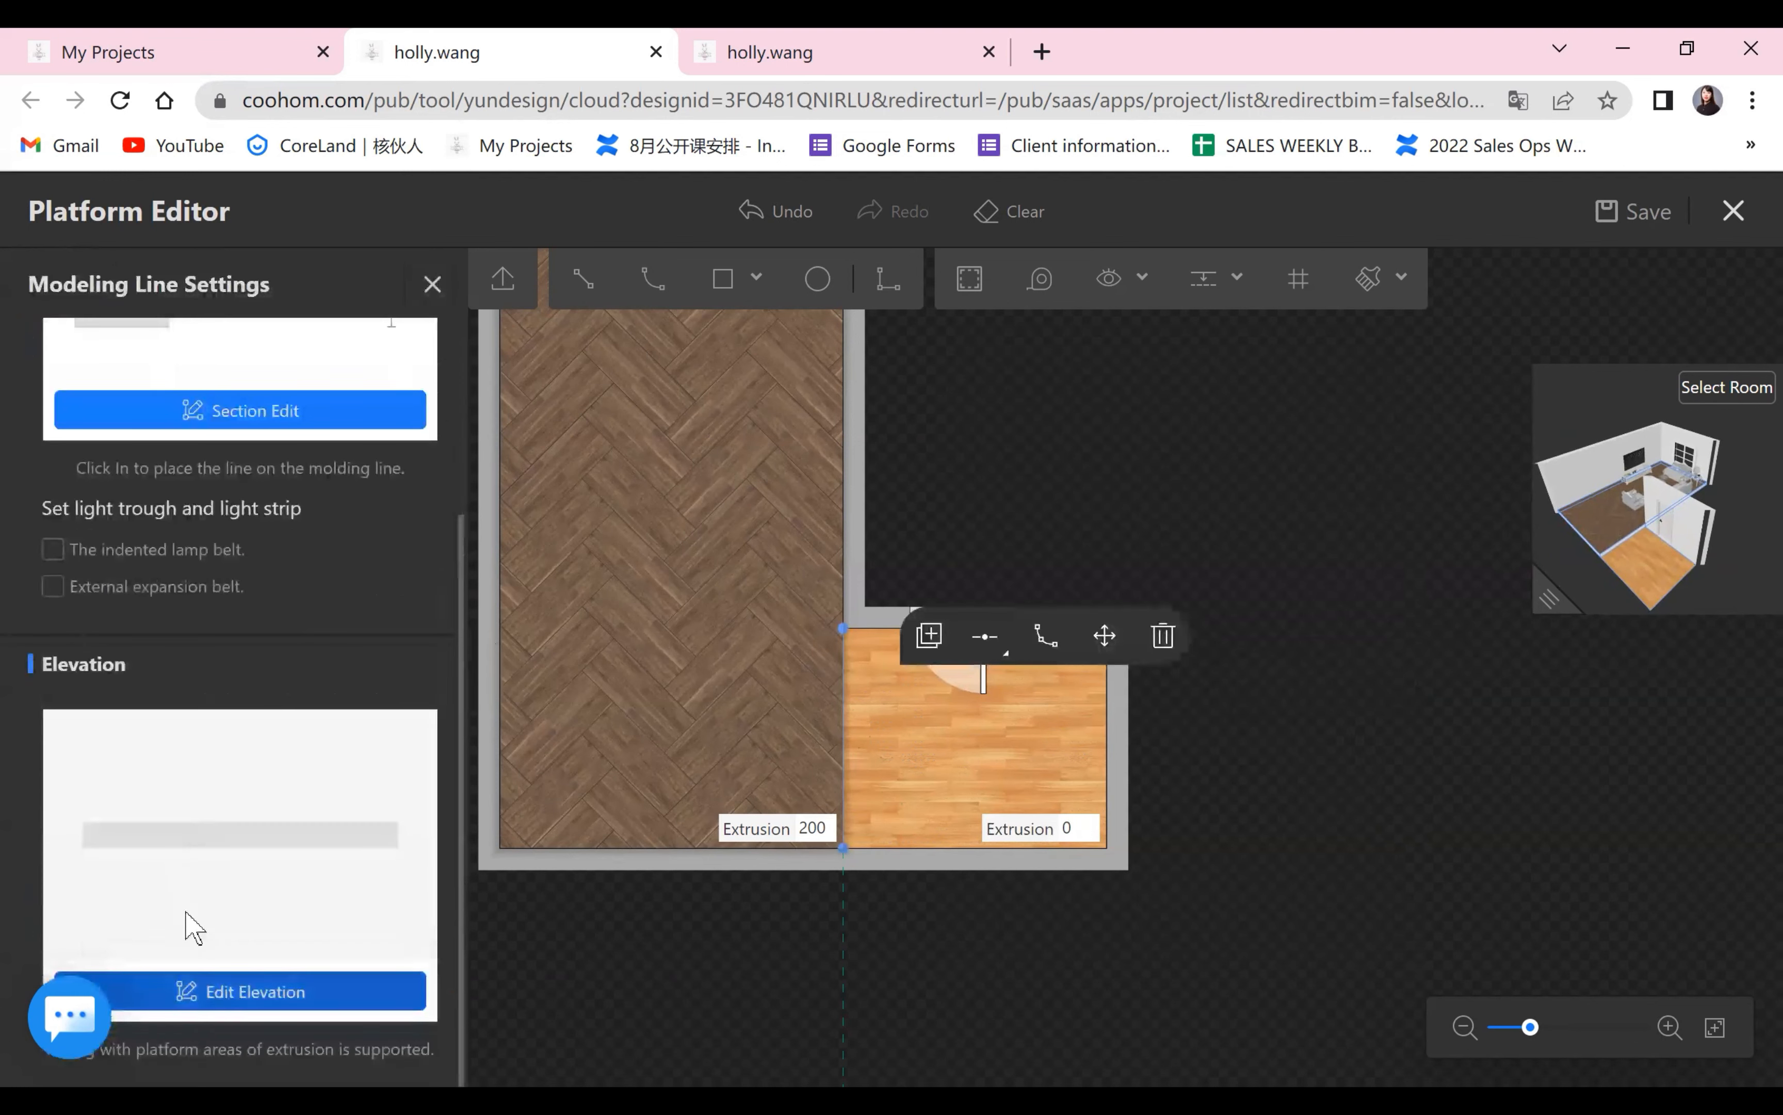
left_click(234, 991)
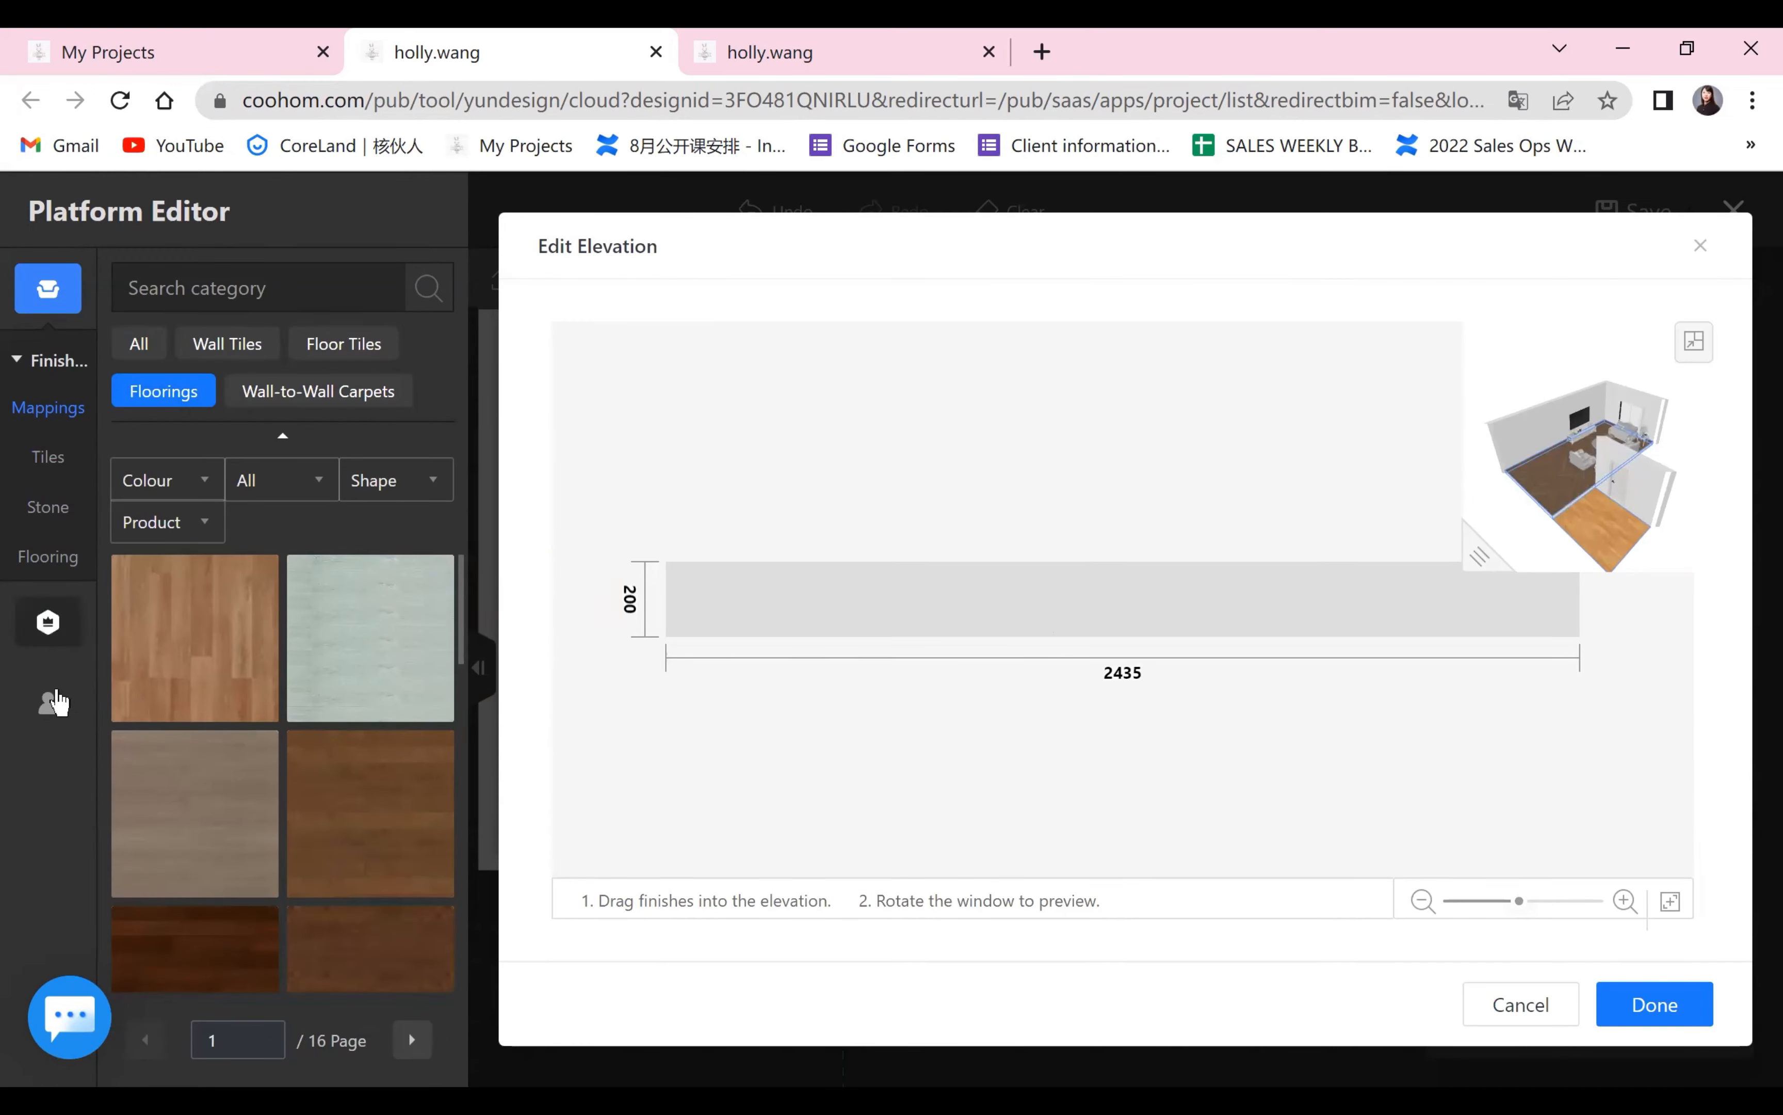
left_click(50, 704)
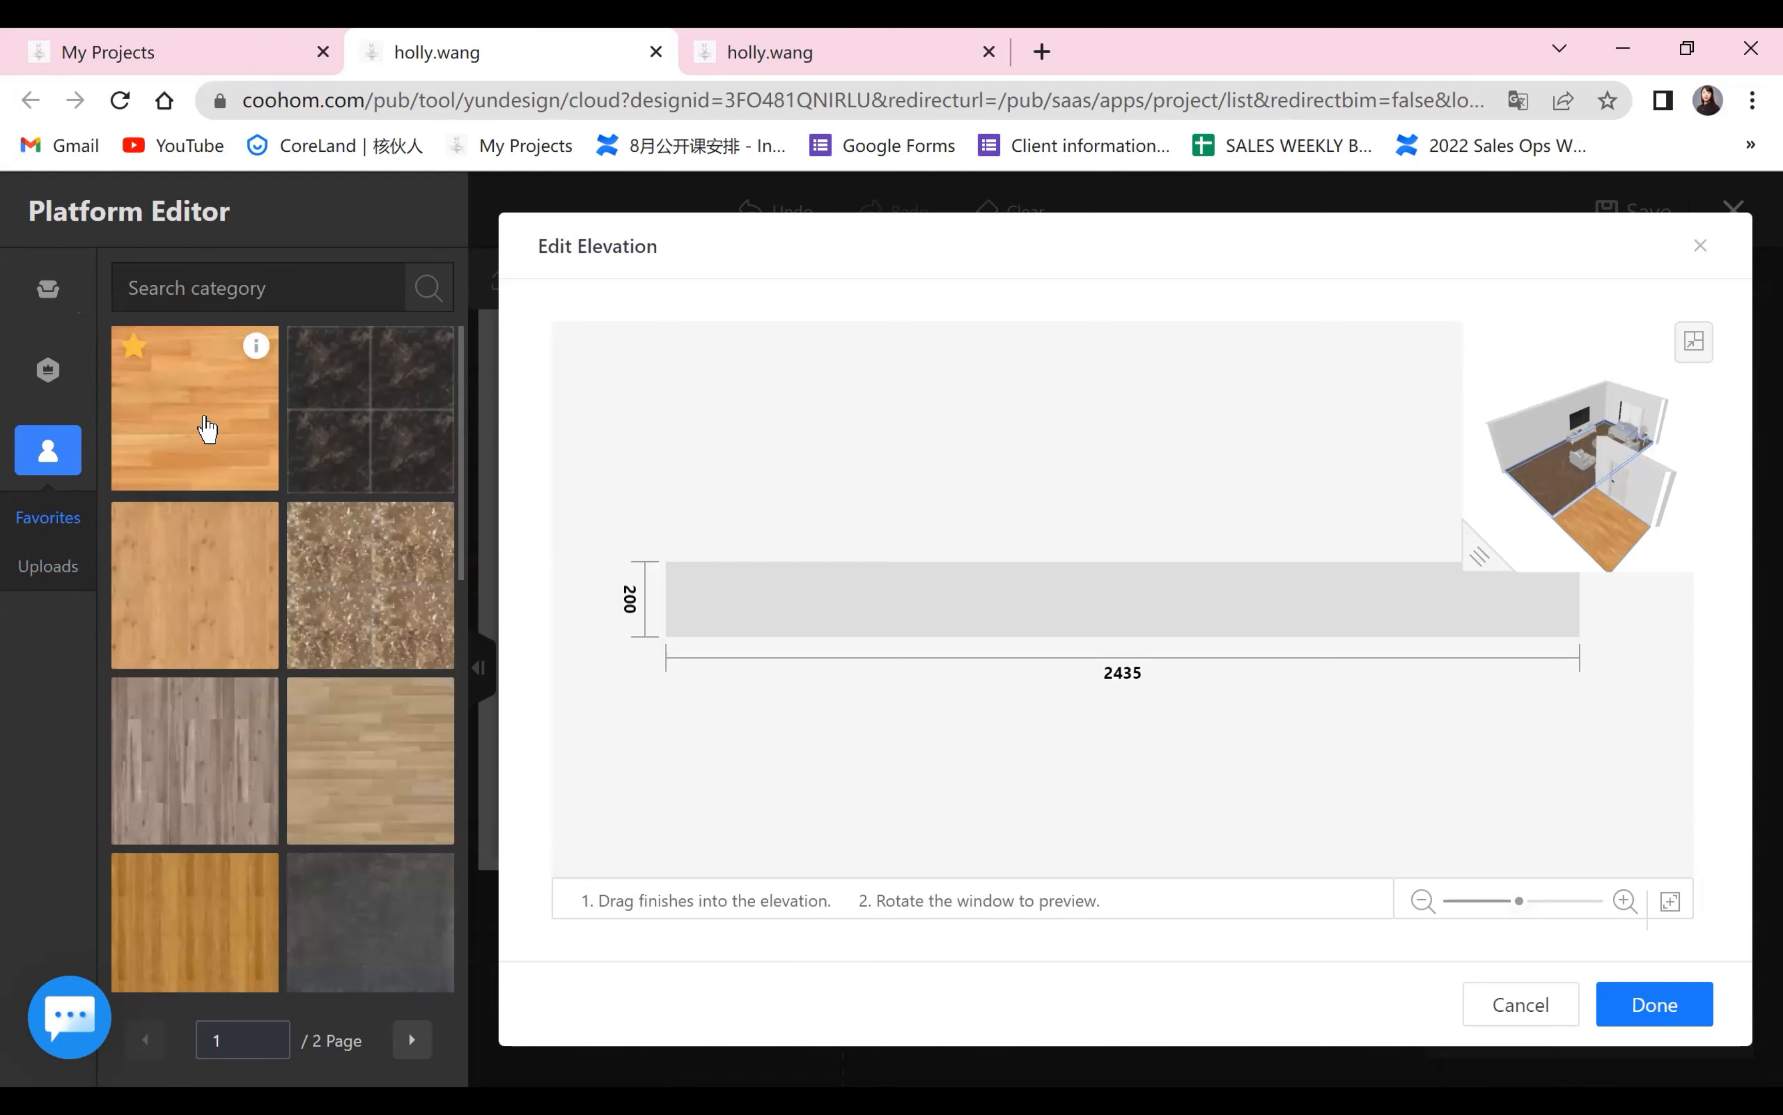
left_click_drag(207, 425, 868, 625)
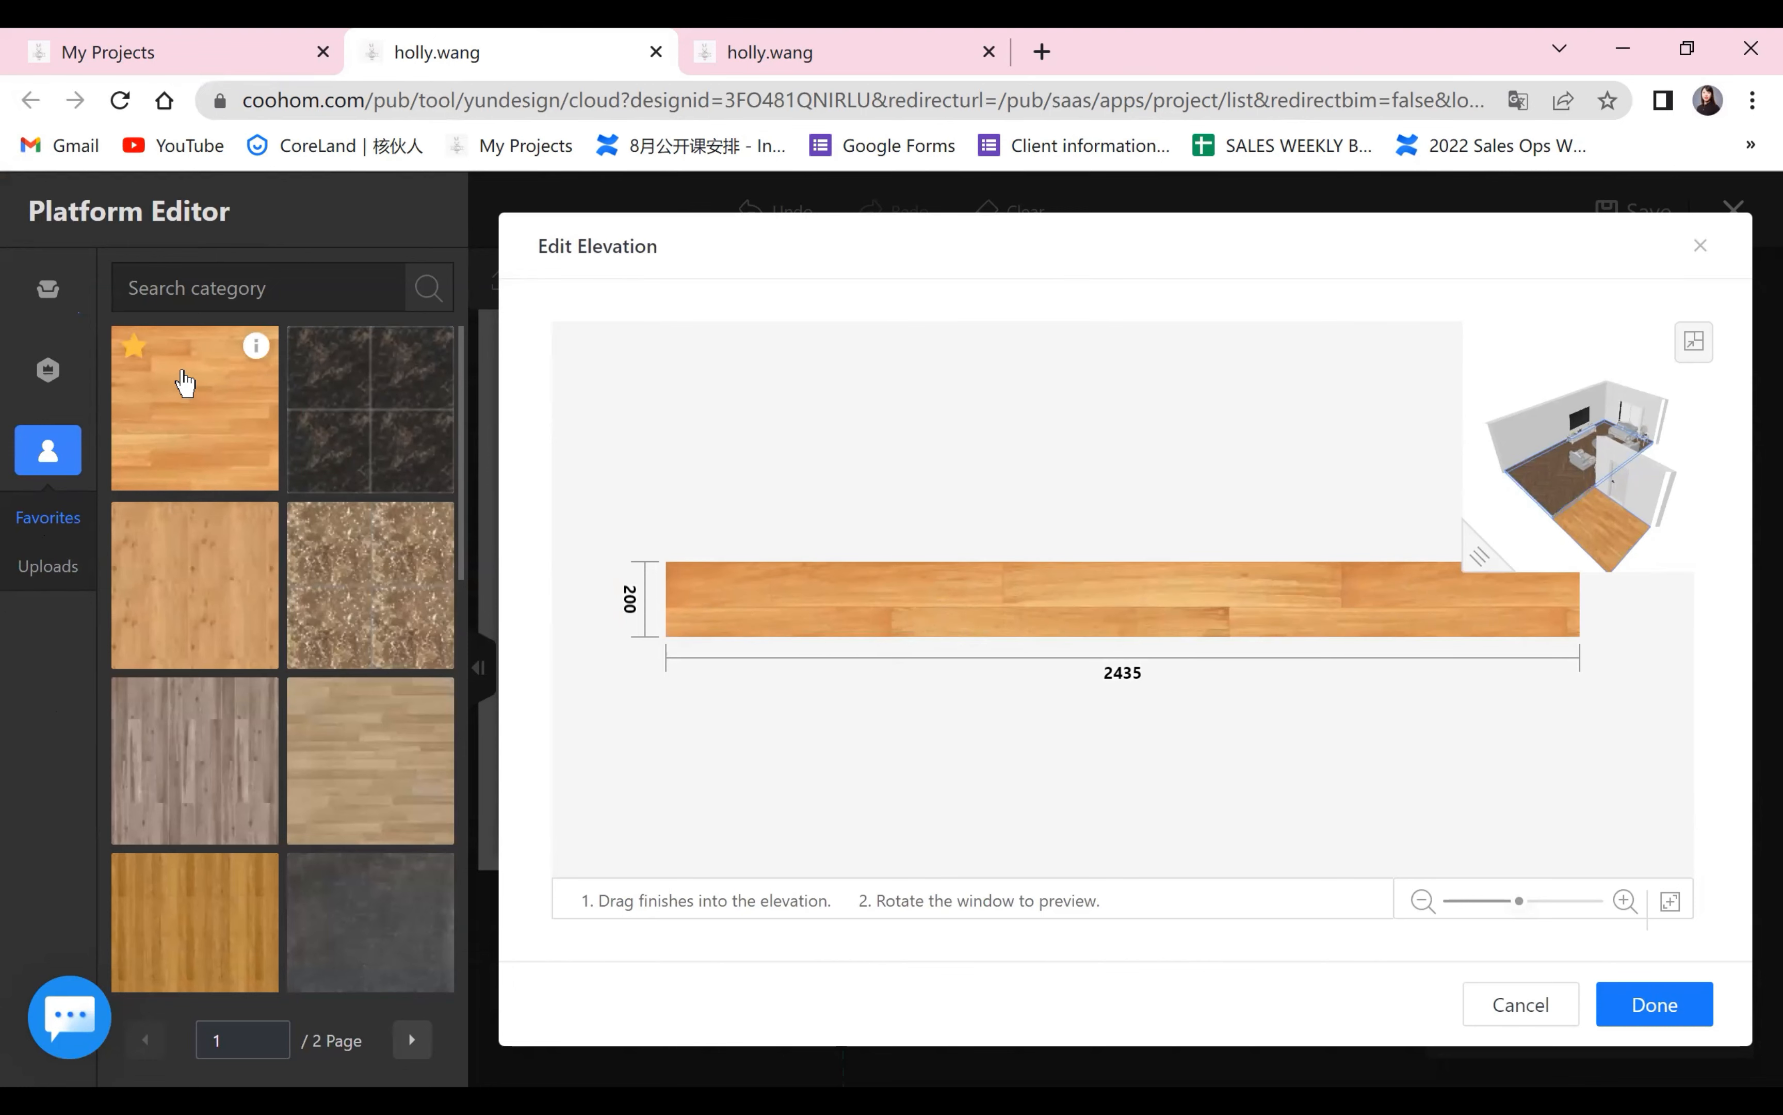
left_click(1651, 1006)
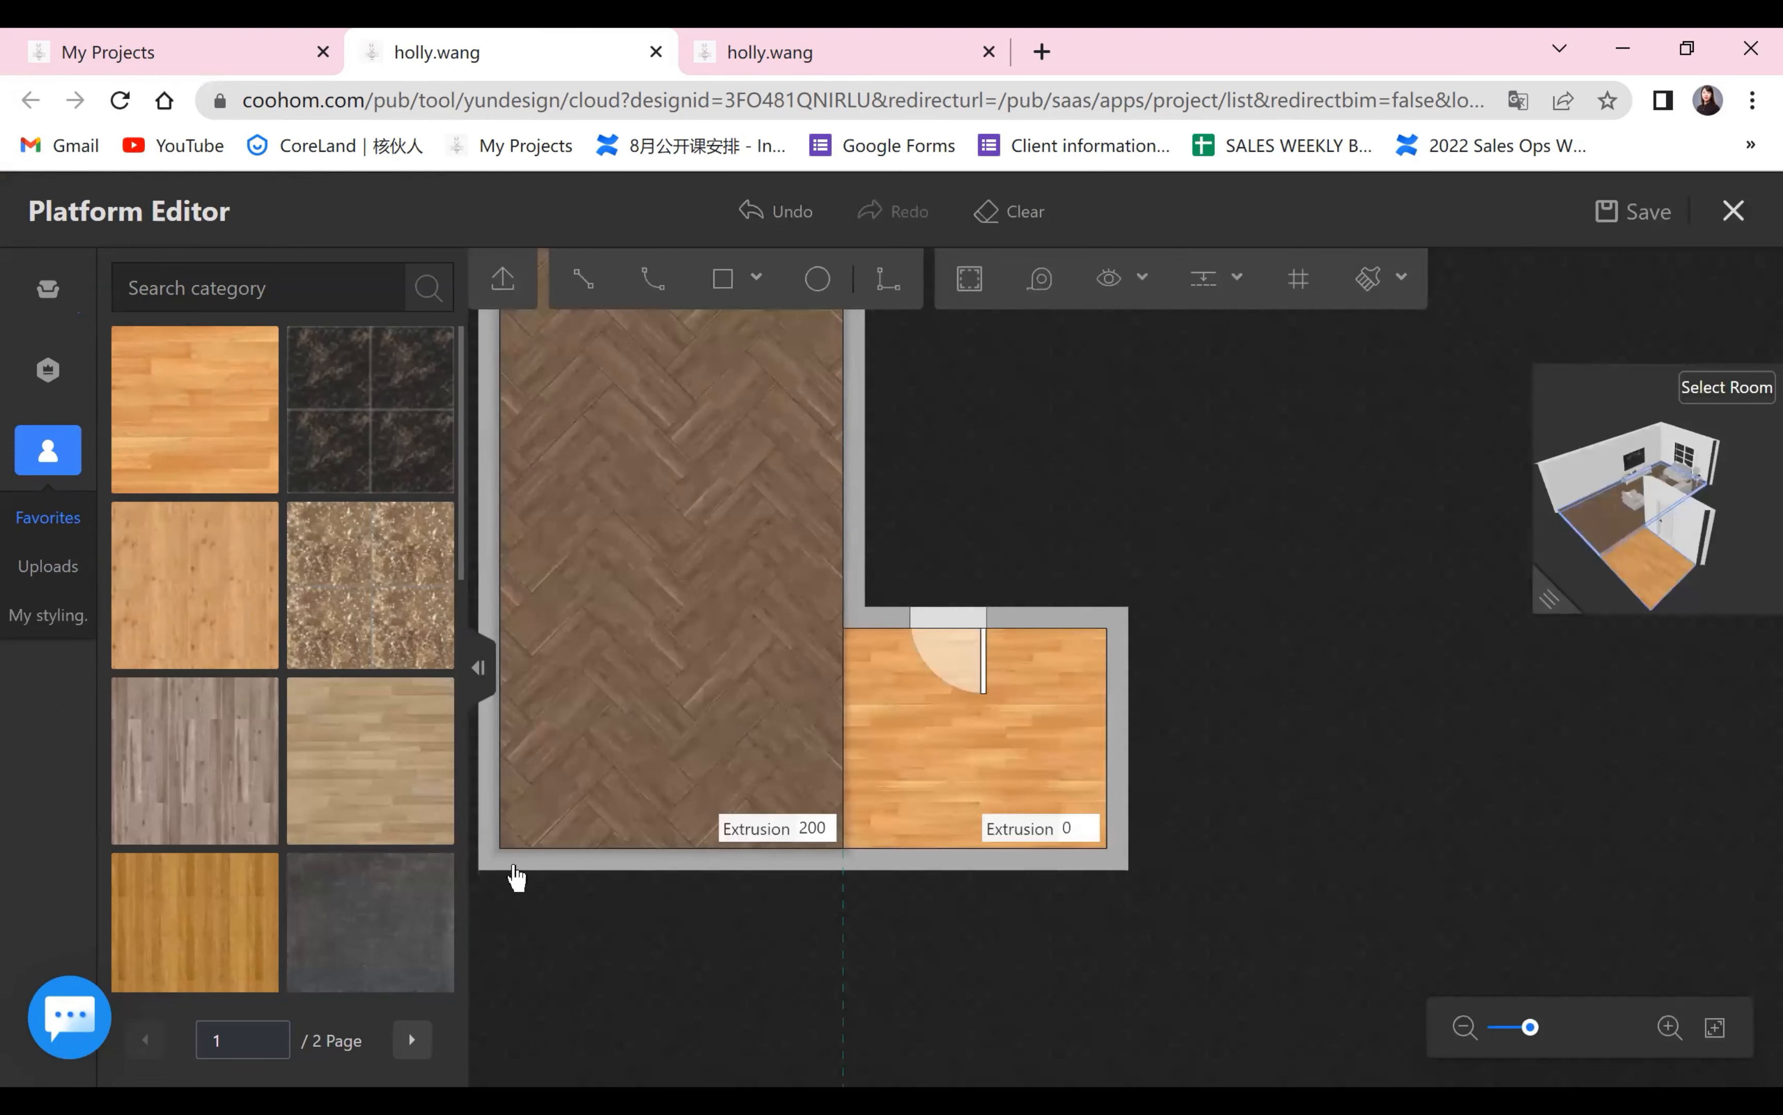
Examine the platform's wood-covered vertical face from several angles in the enlarged 3D preview.
left_click(1551, 598)
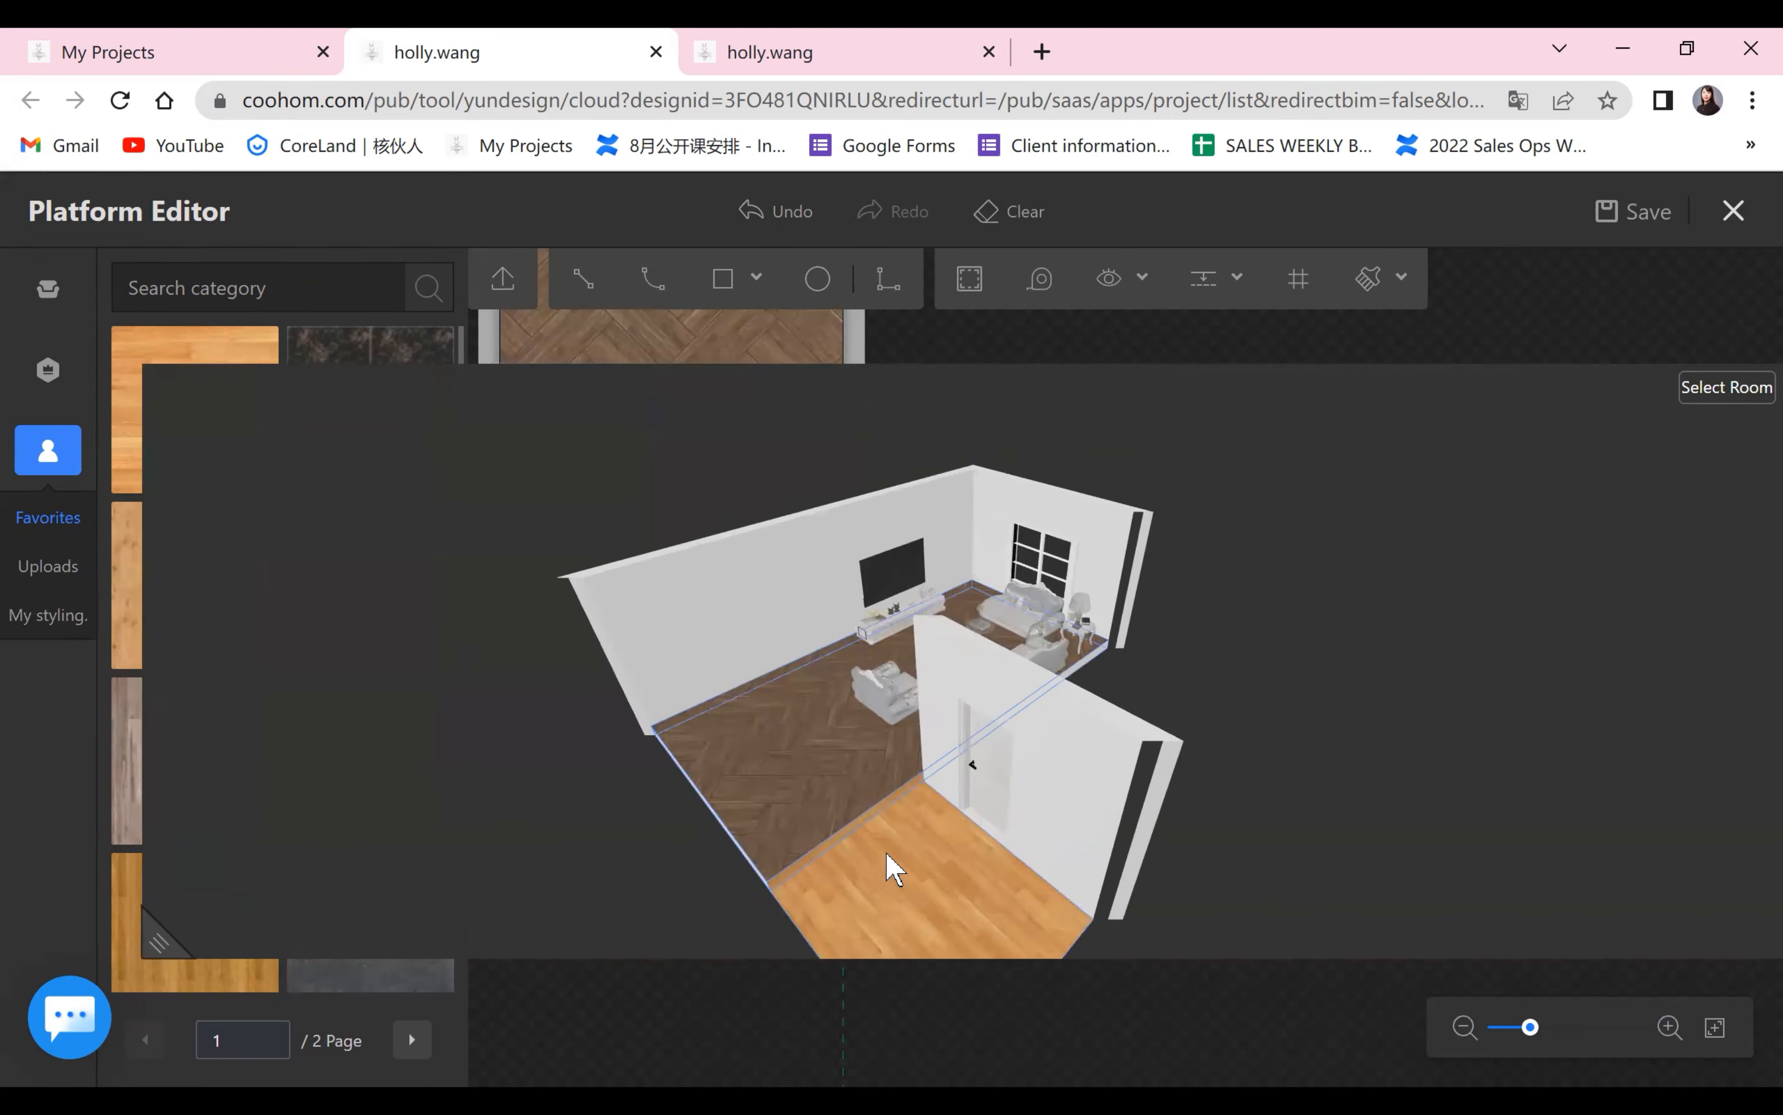
left_click_drag(889, 780, 752, 856)
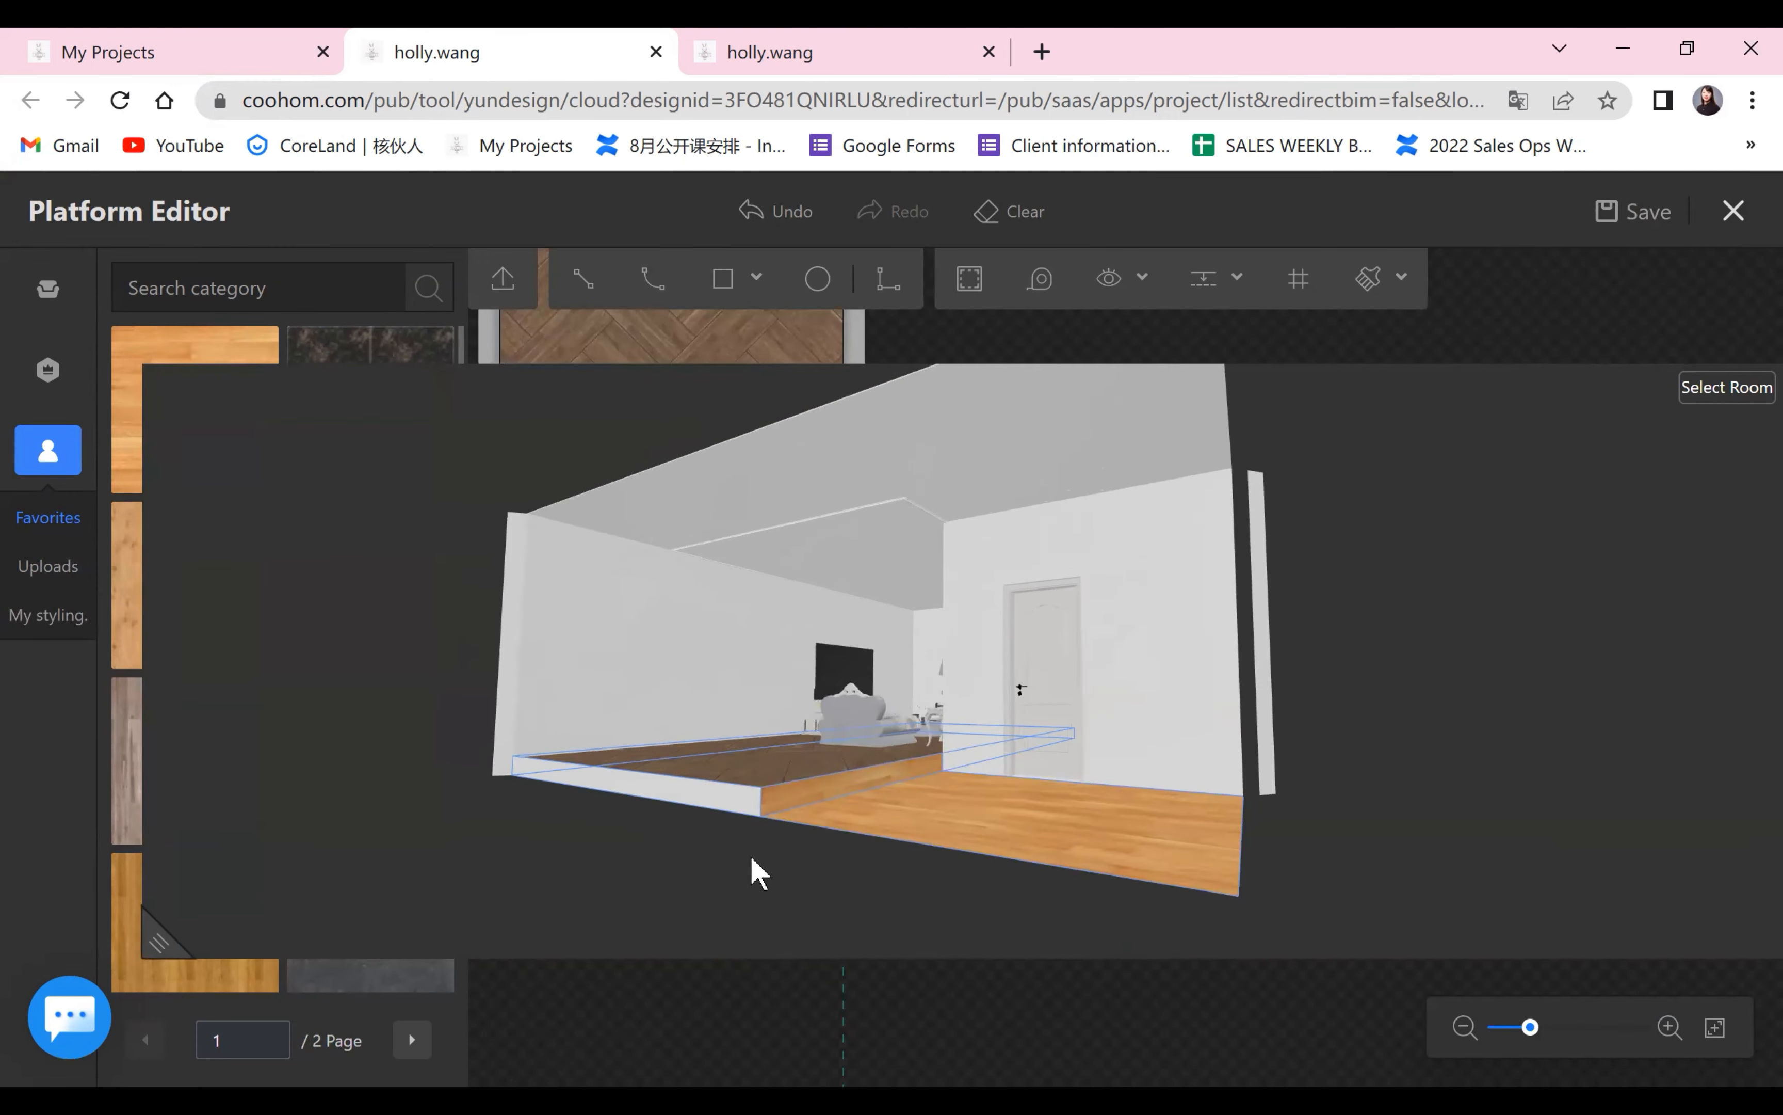
scroll(692, 896, "up", 4)
scroll(656, 933, "down", 2)
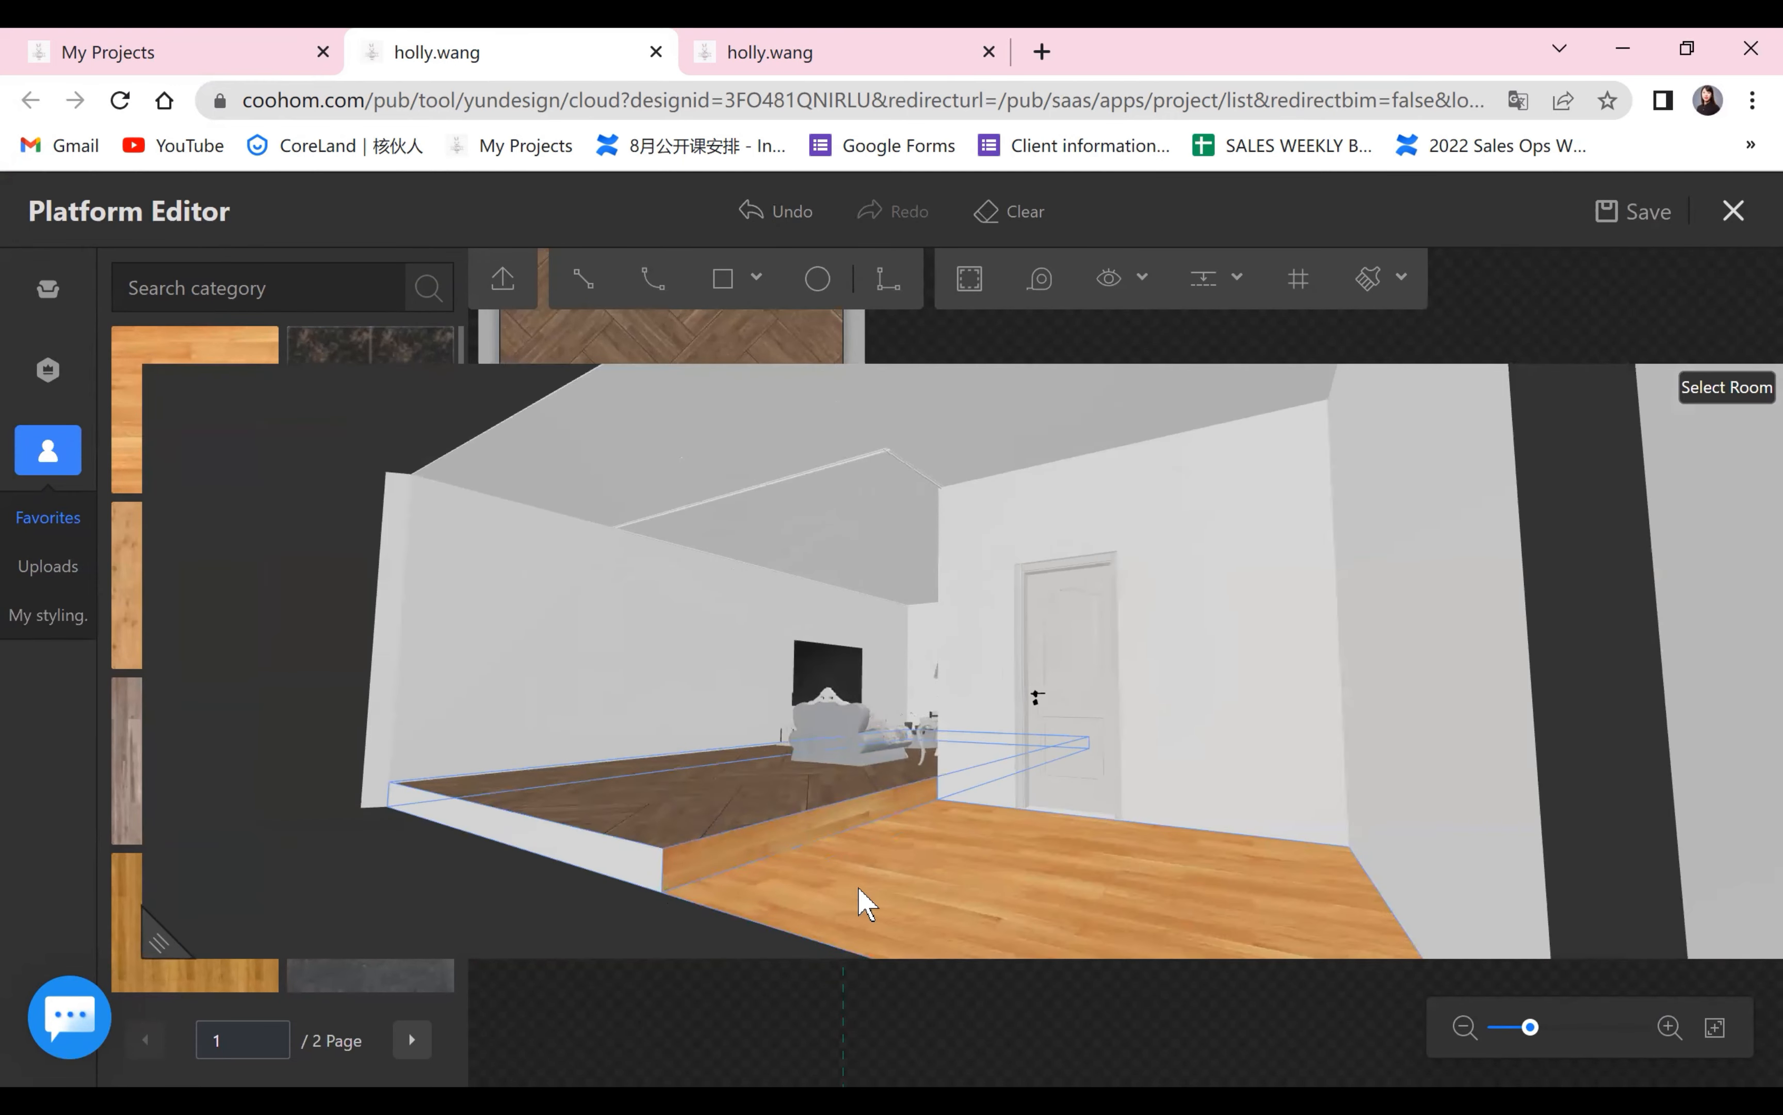
left_click_drag(866, 903, 589, 826)
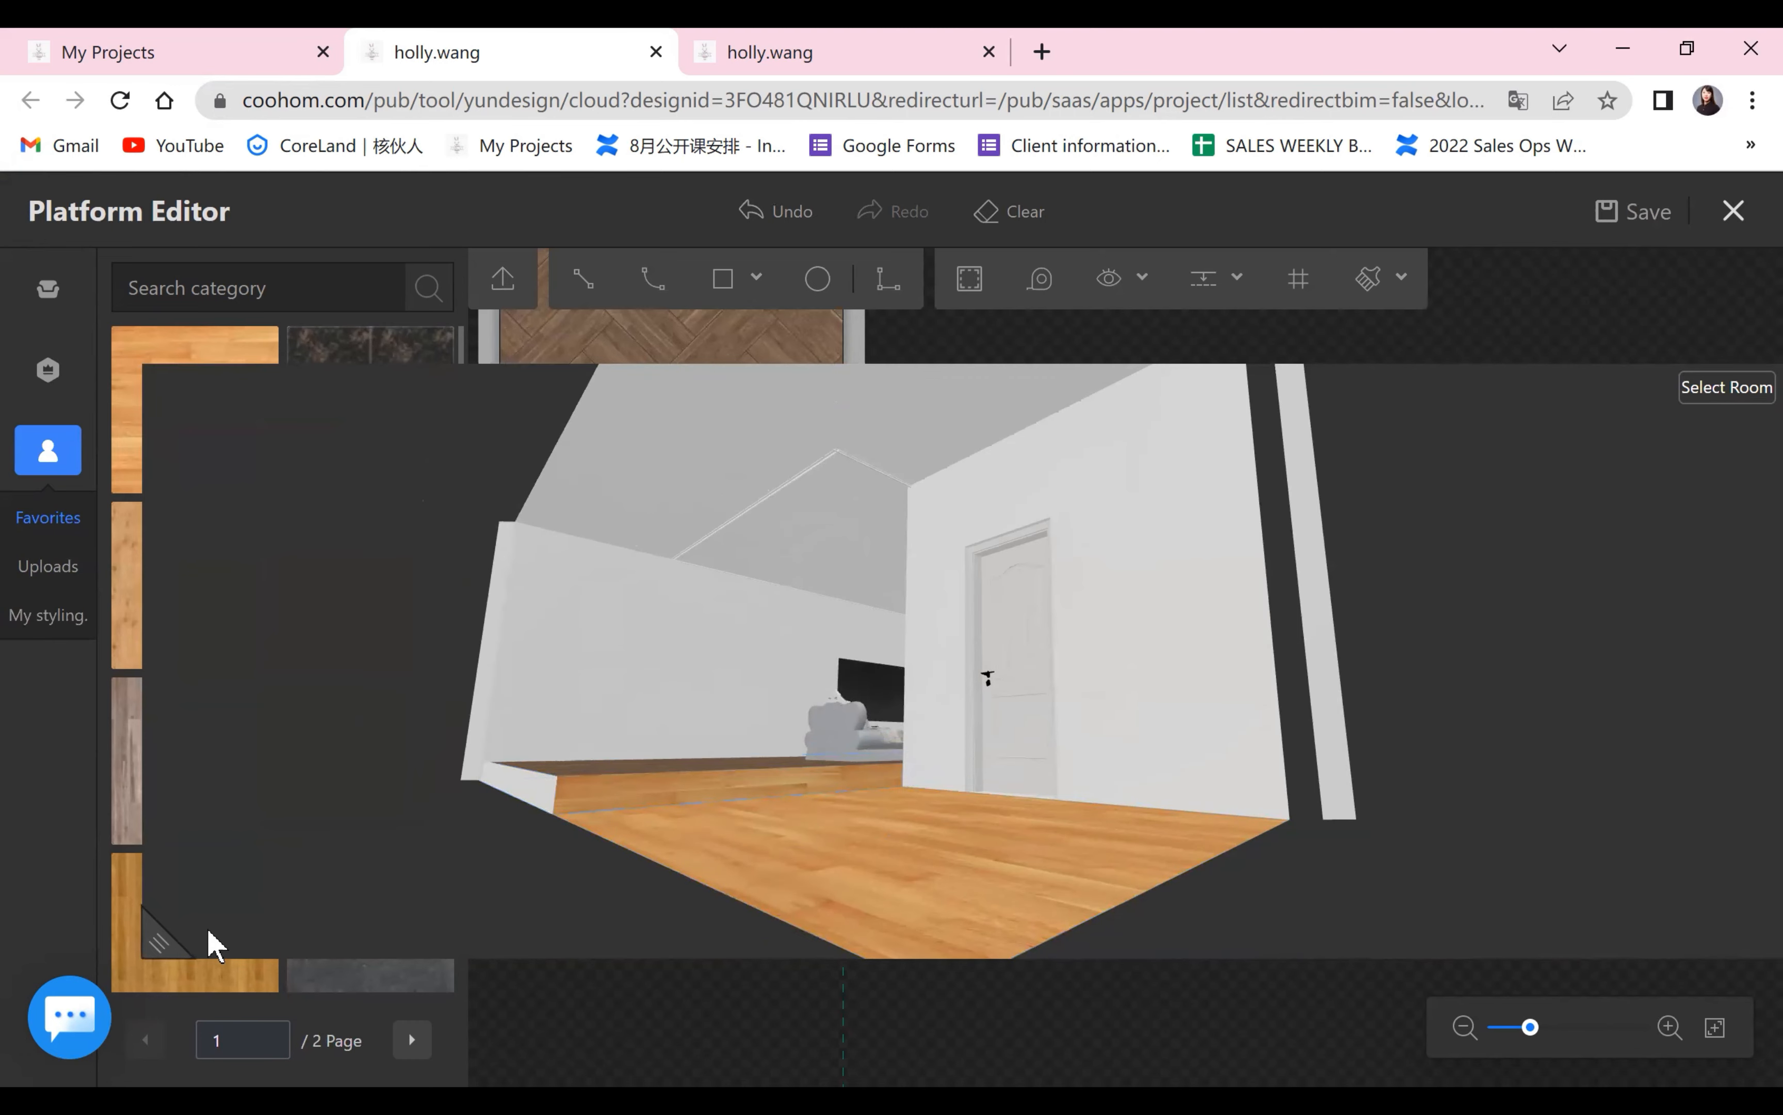
left_click_drag(164, 938, 1313, 578)
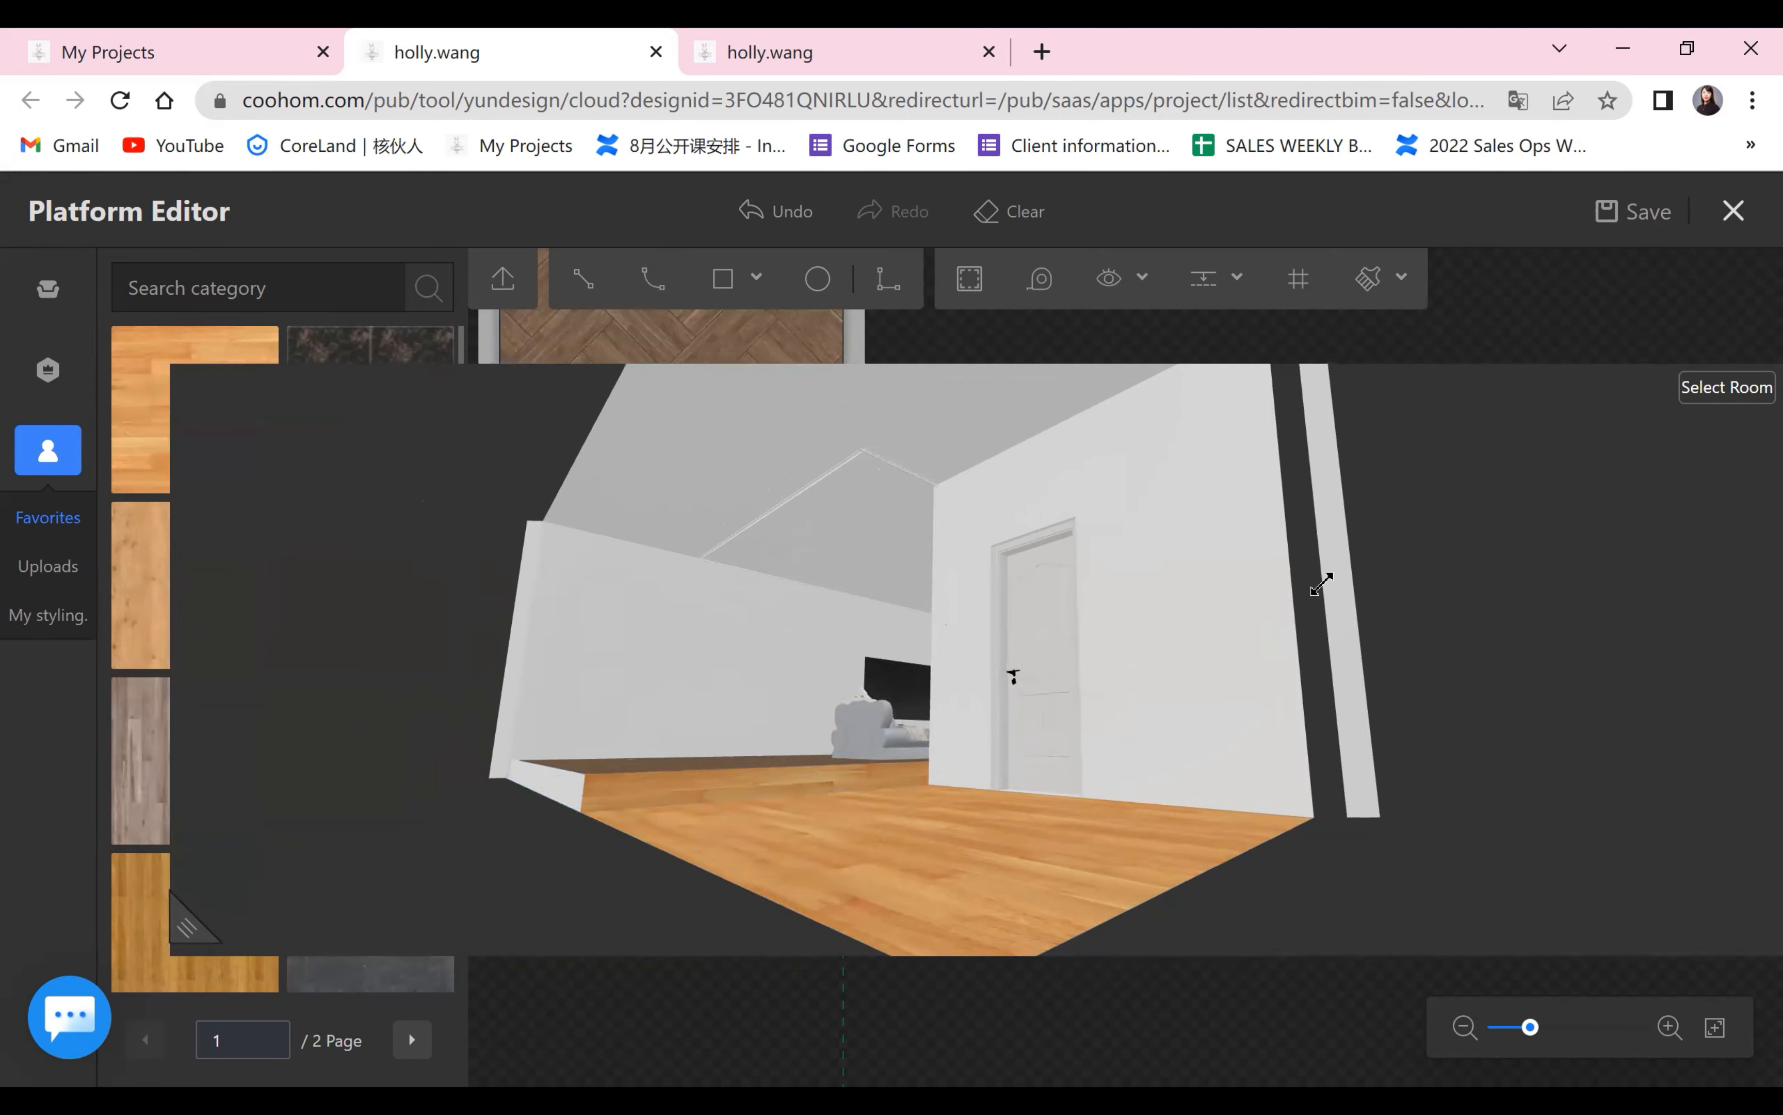
Enable the indented lamp belt on the boundary line between the herringbone platform and the light wood area.
left_click(834, 693)
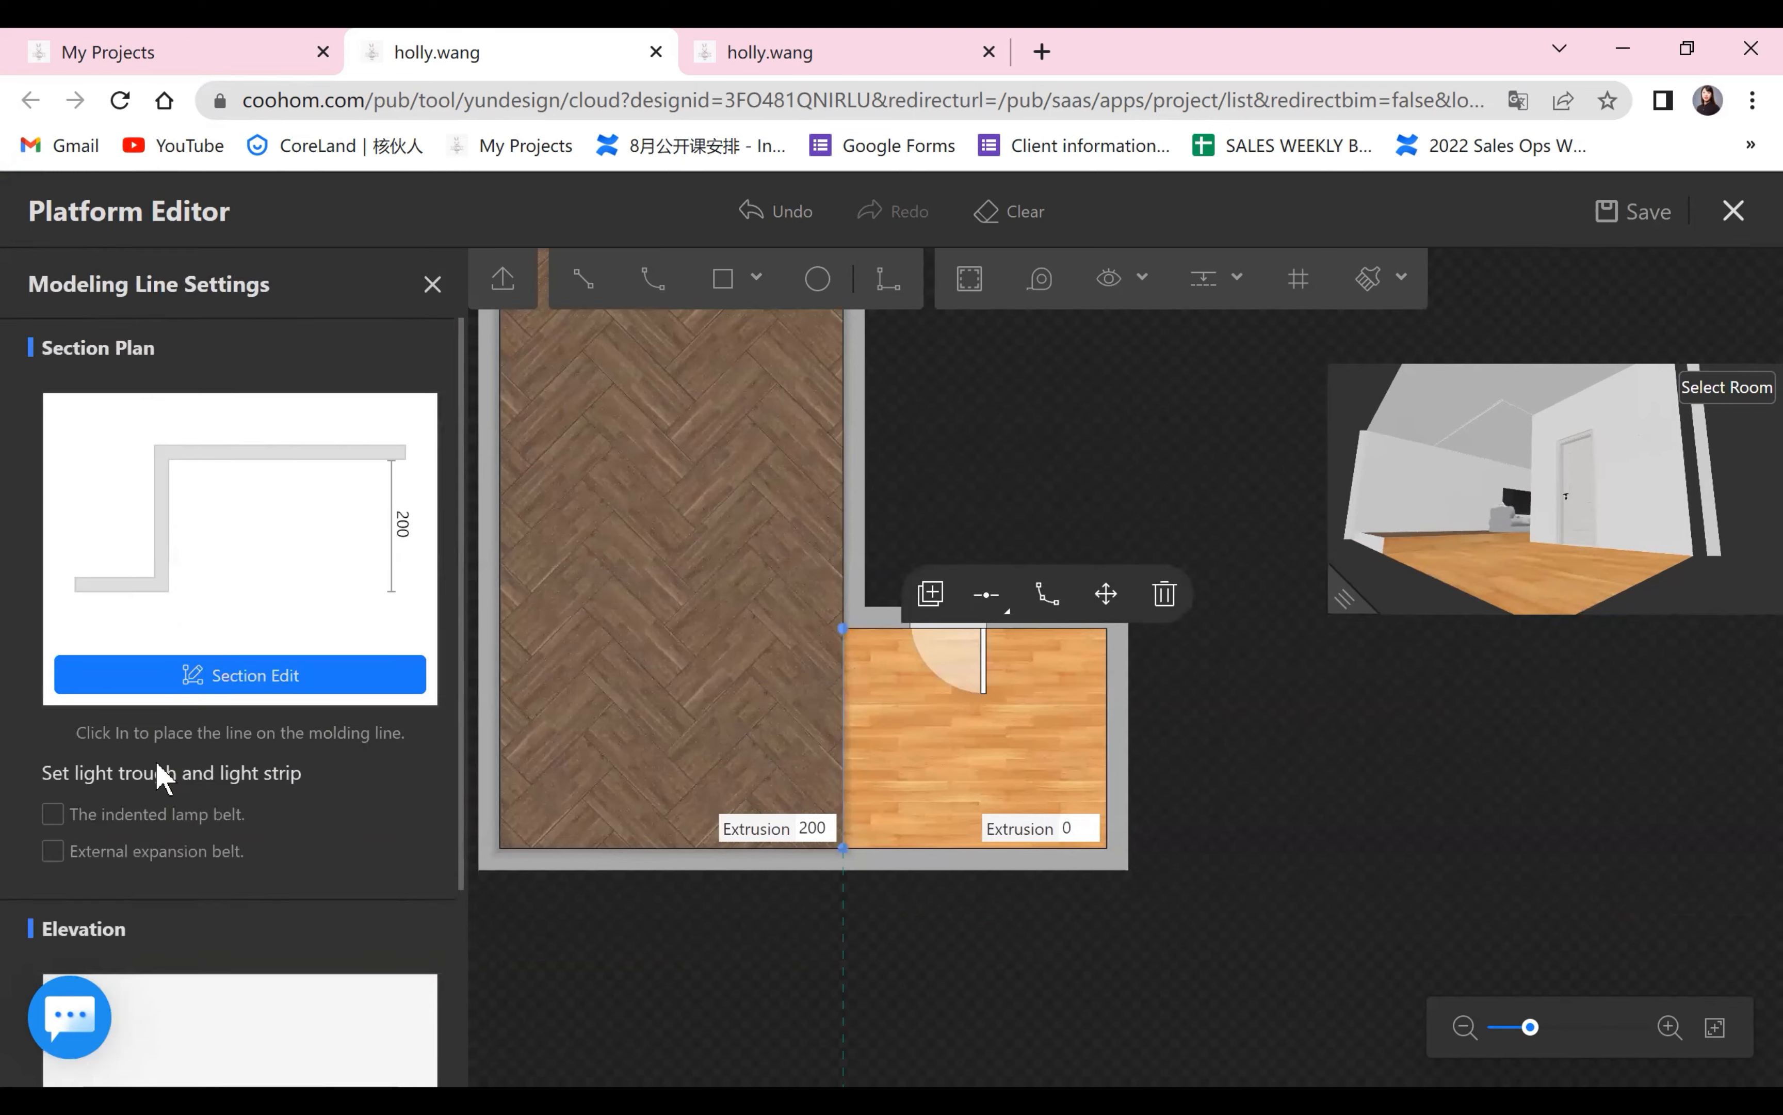
scroll(181, 863, "down", 3)
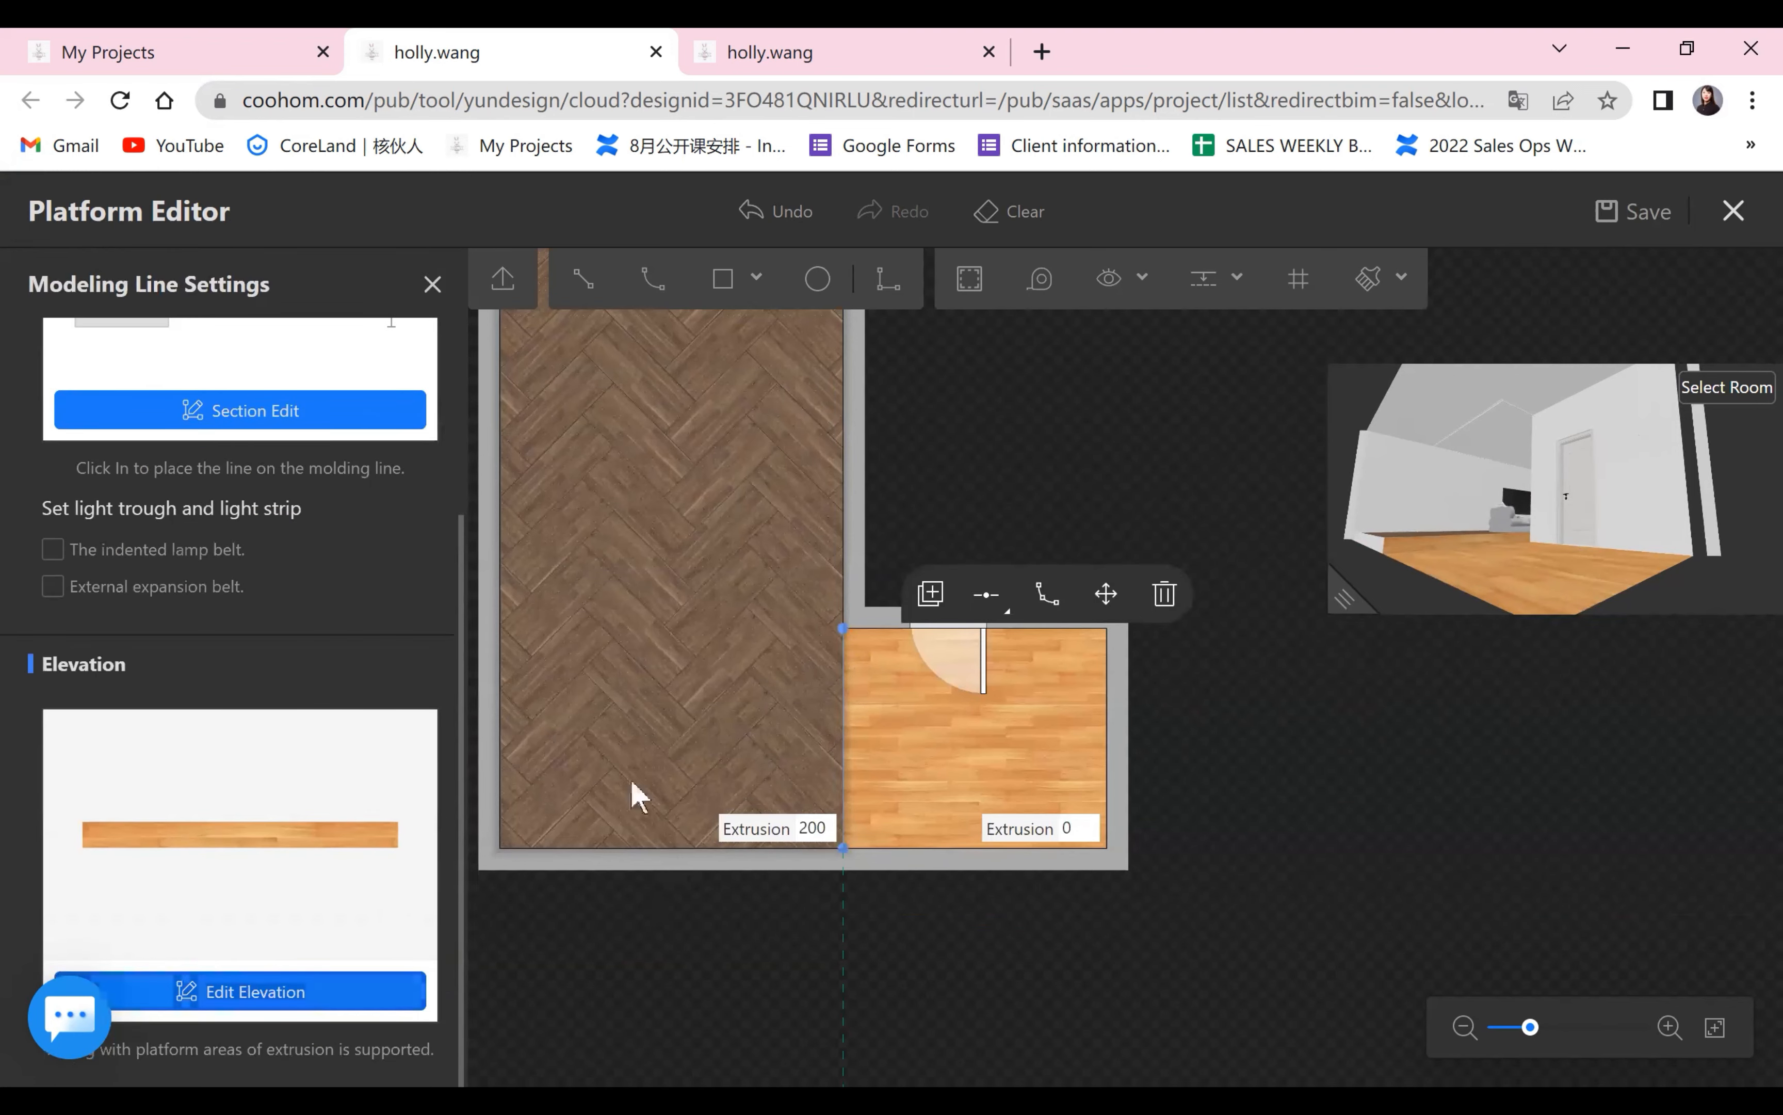
scroll(410, 665, "up", 3)
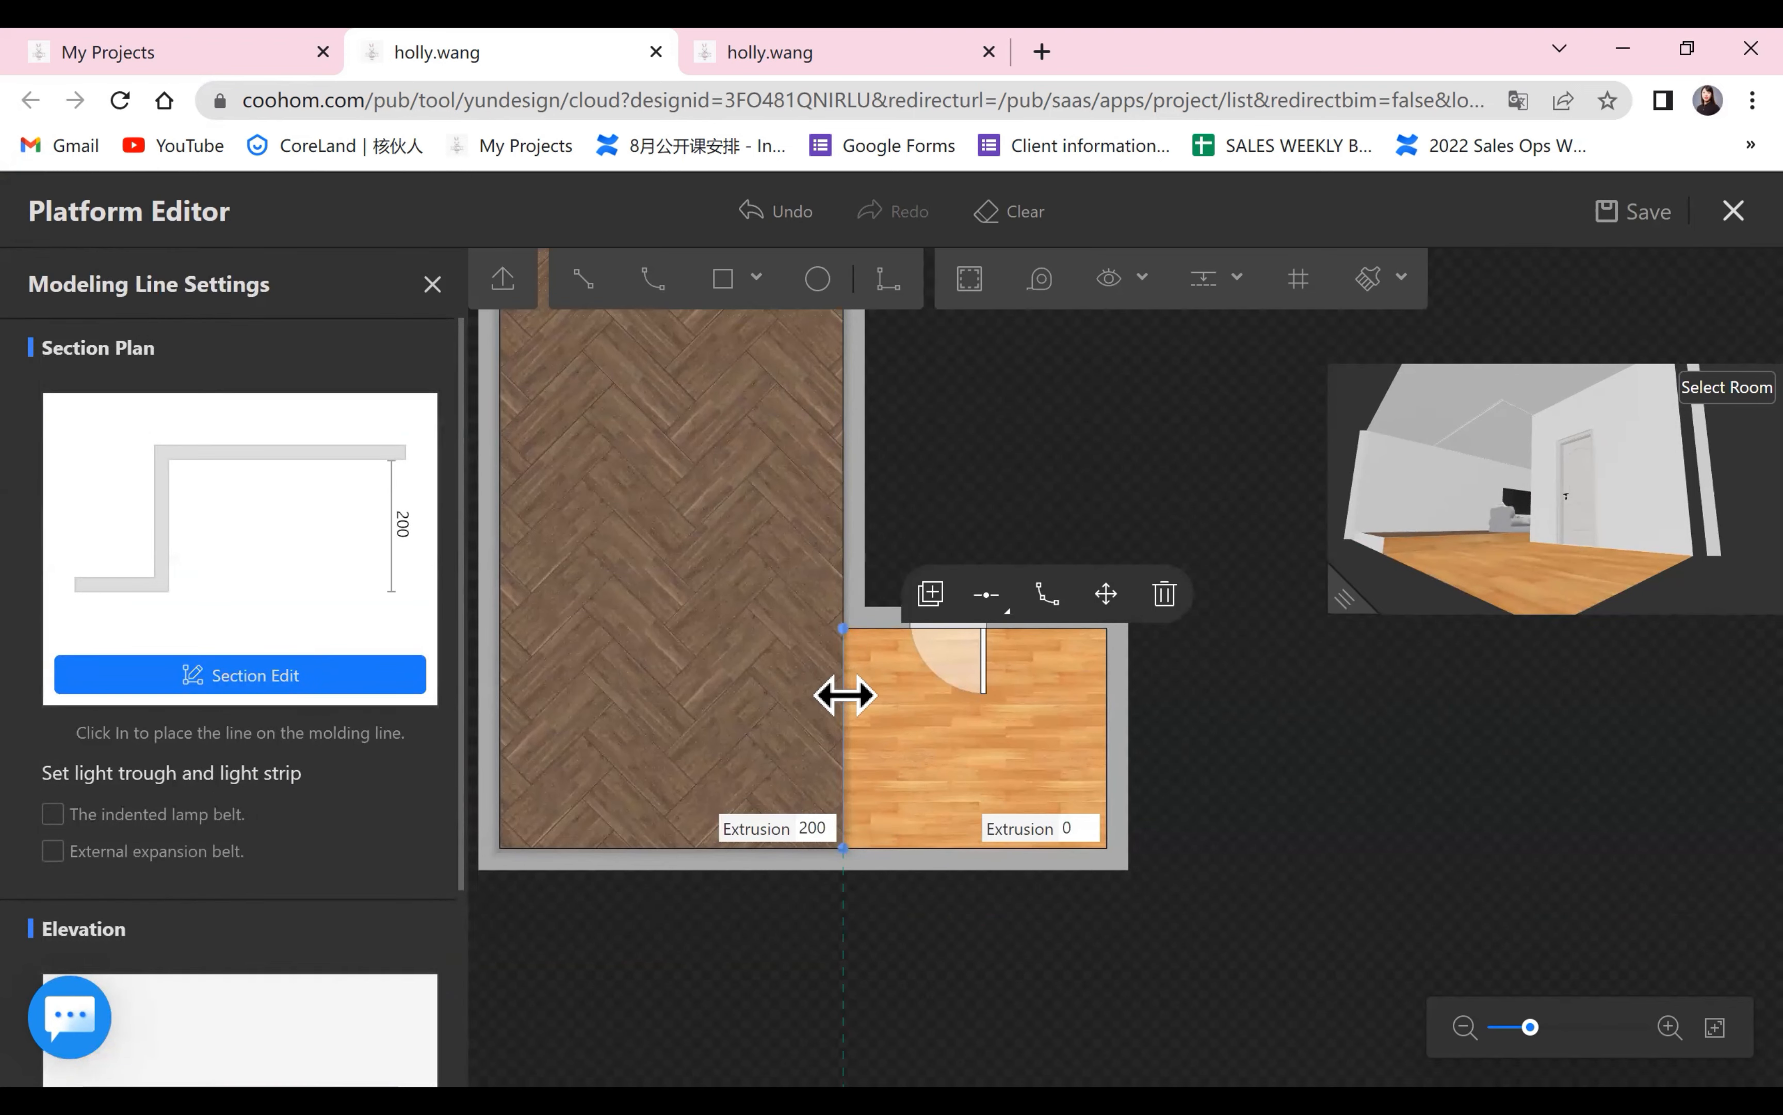
left_click(52, 814)
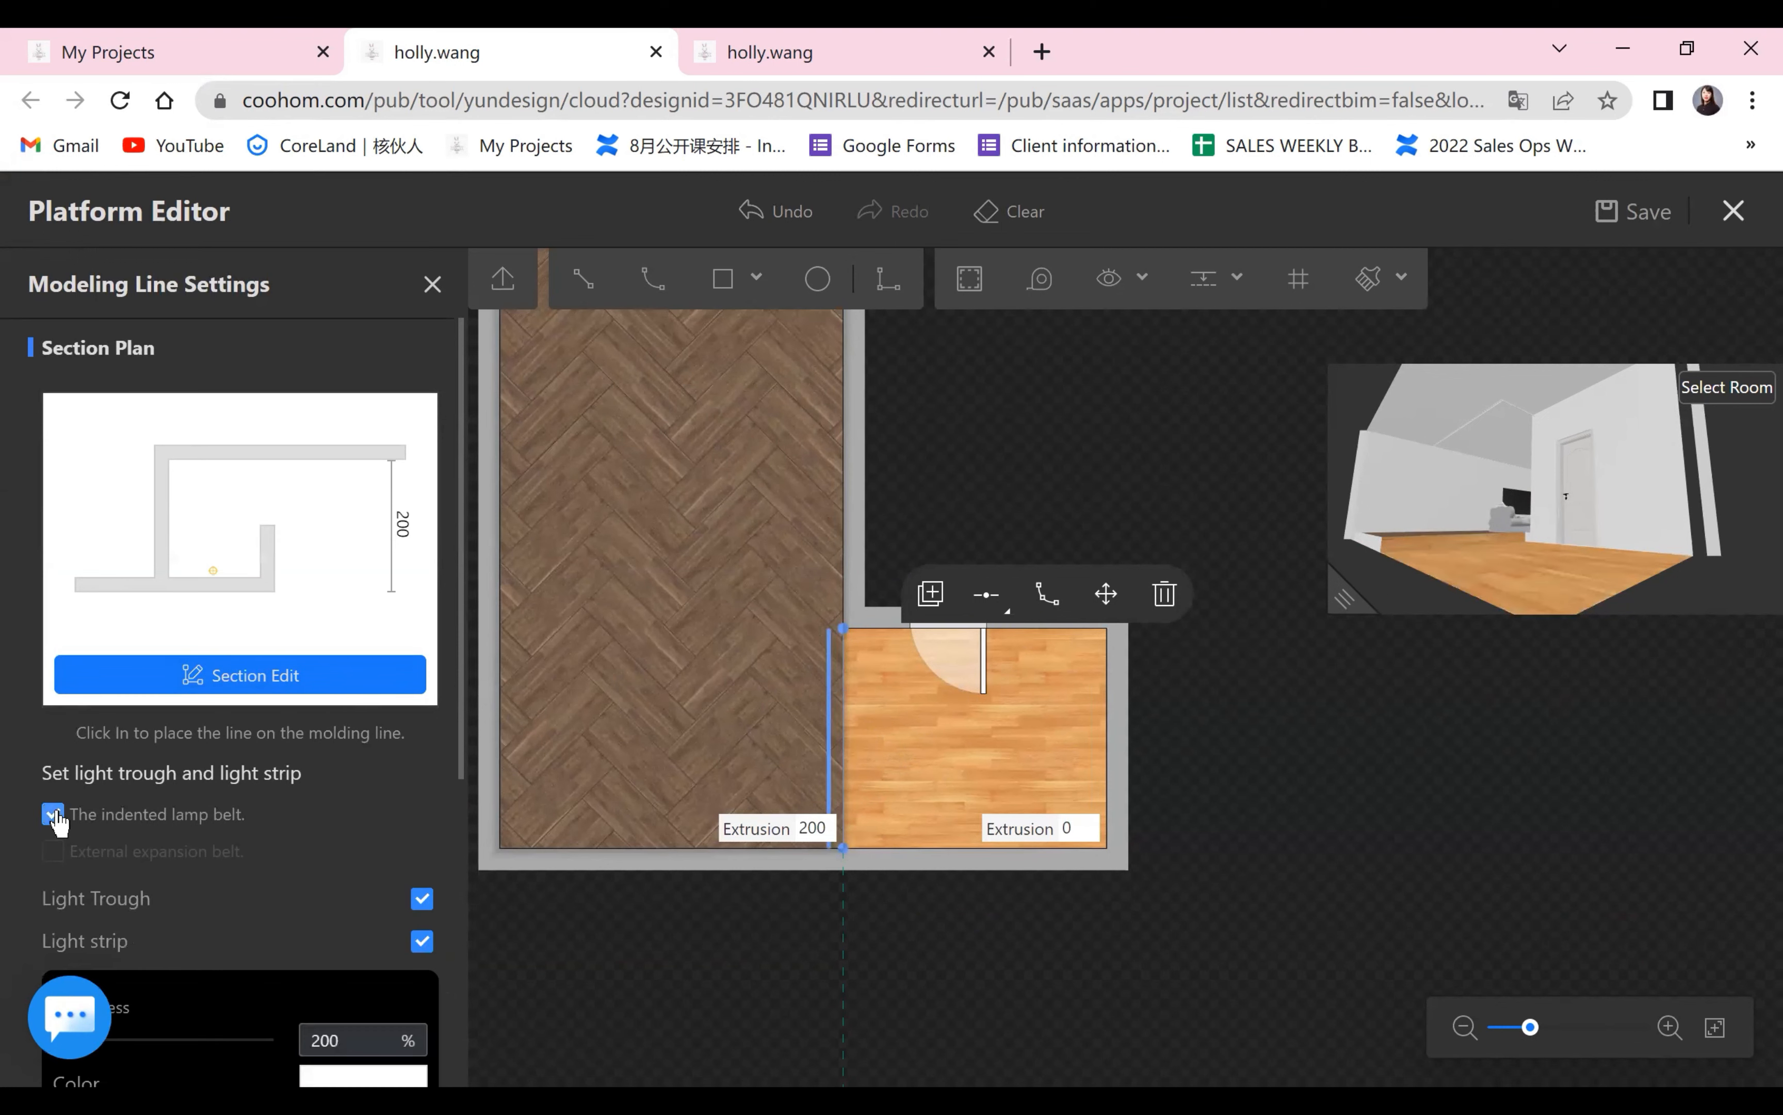
Set the boundary line's light strip color to the warm orange preset swatch.
scroll(147, 828, "down", 2)
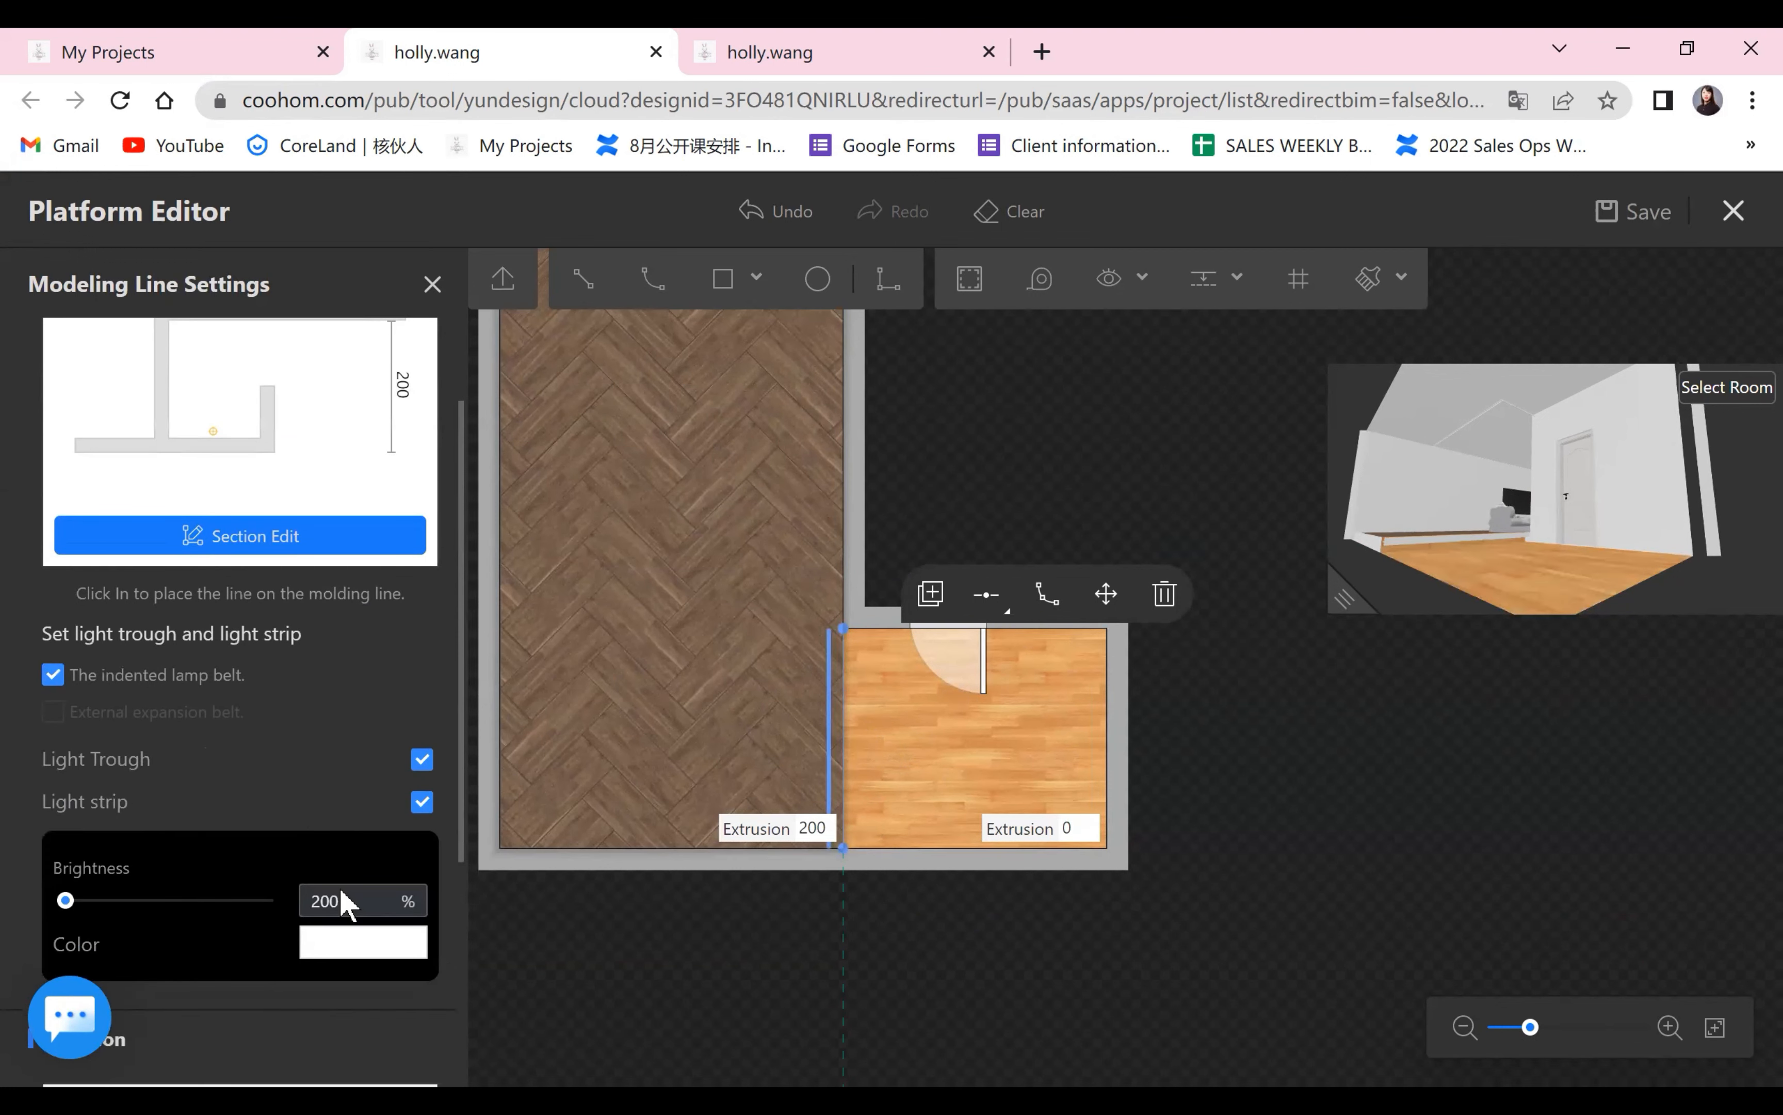
double_click(370, 901)
left_click(360, 958)
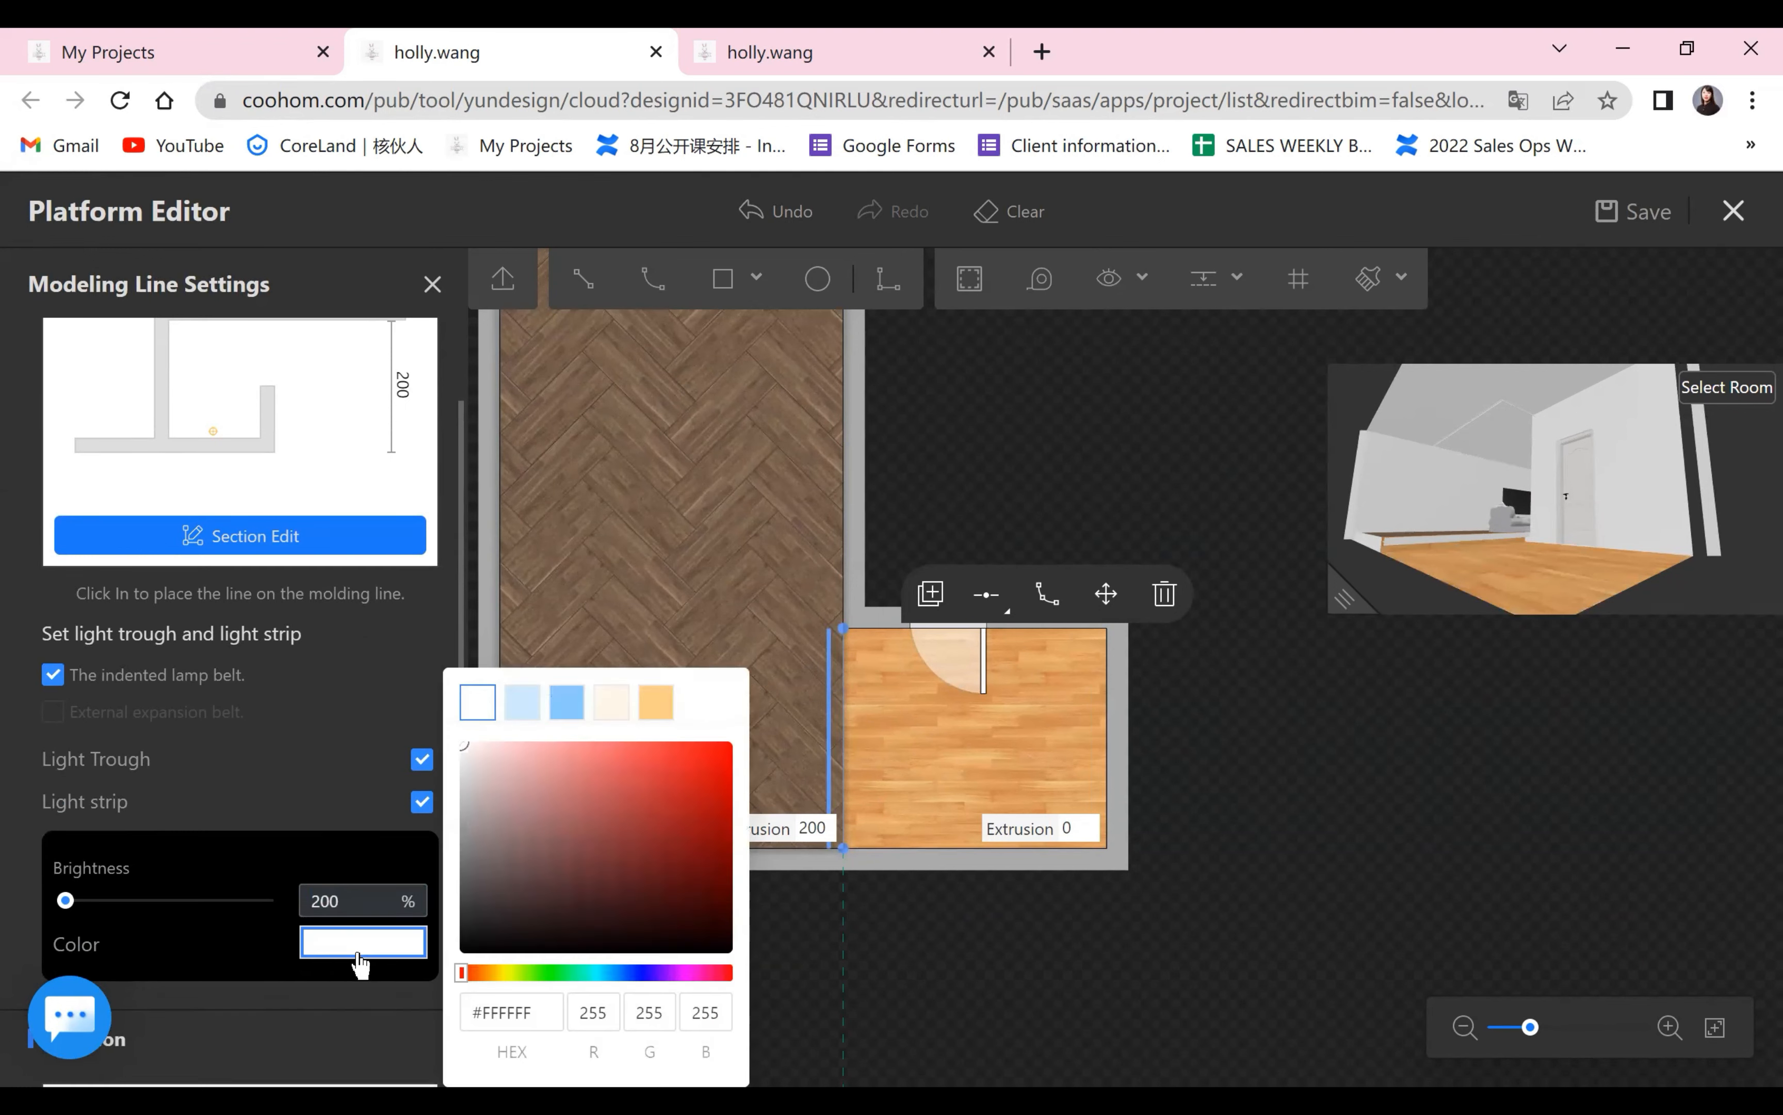
left_click(656, 701)
left_click(921, 940)
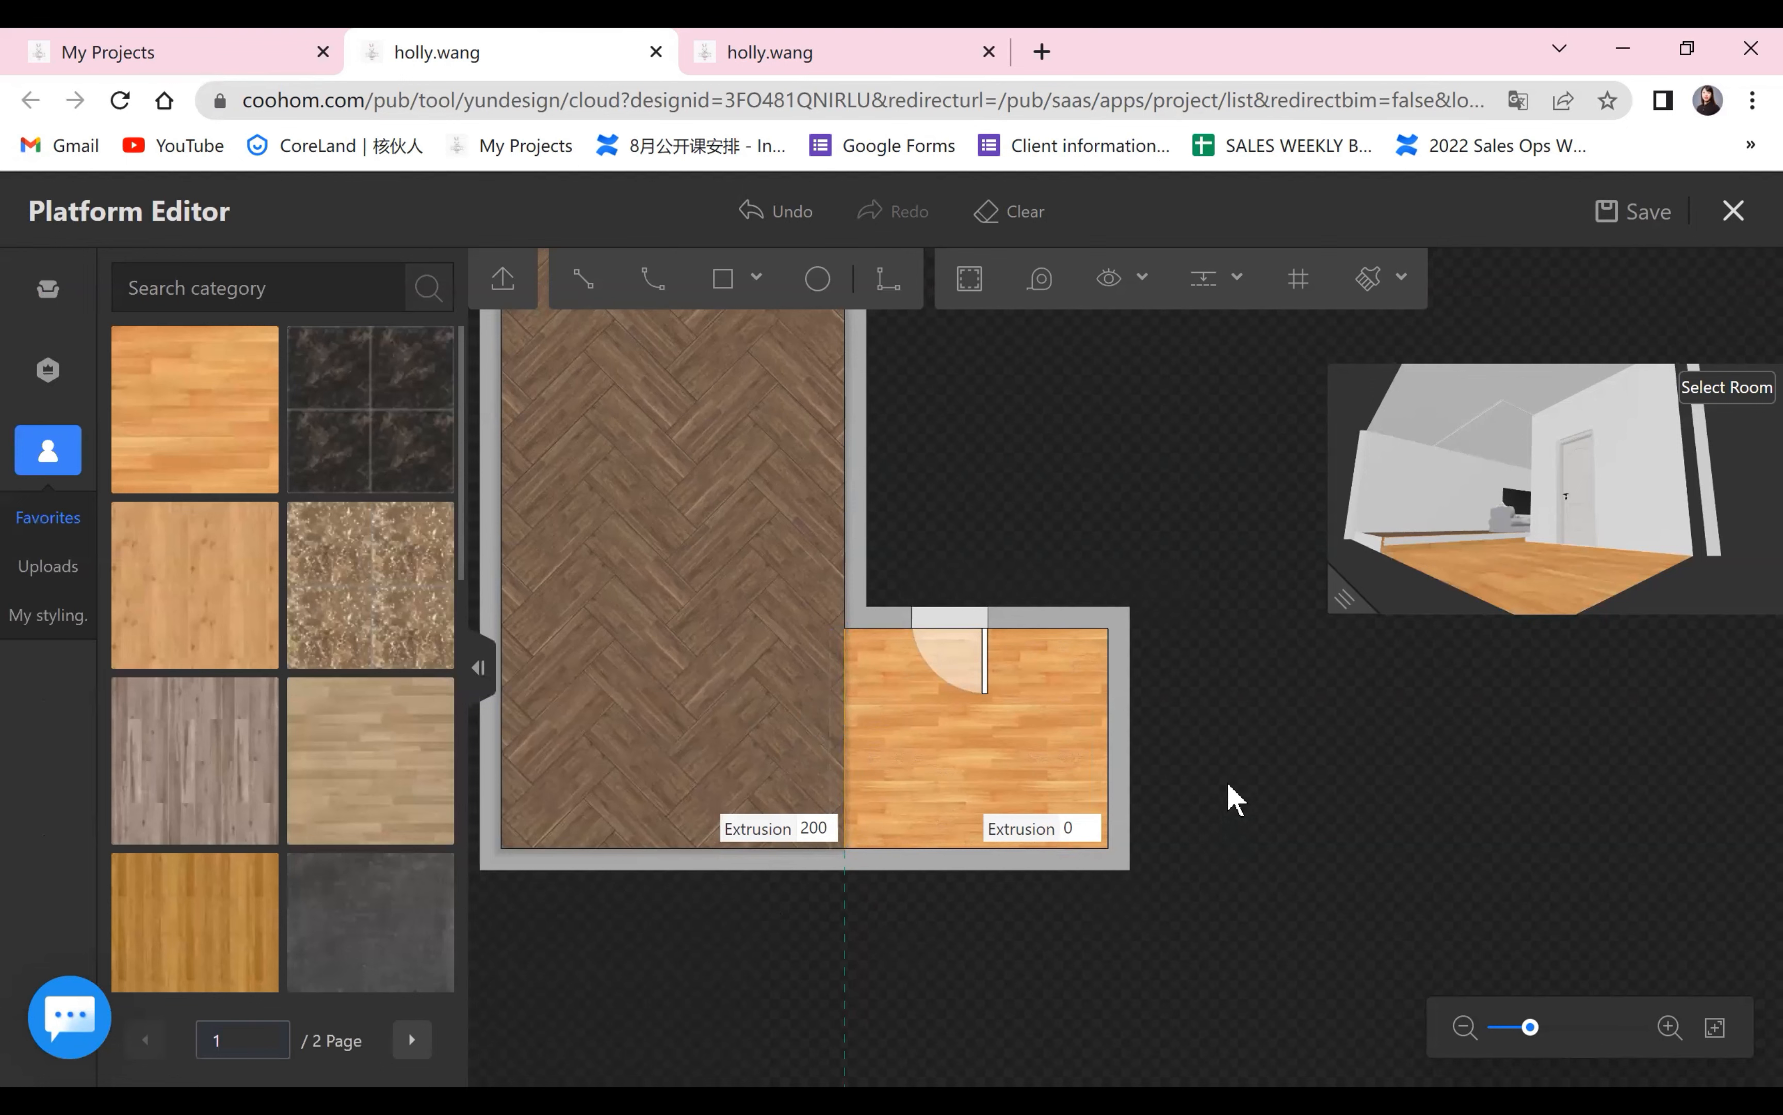
Examine the indented light trough along the platform edge in the floor plan and the enlarged 3D preview.
scroll(1256, 795, "up", 5)
left_click_drag(1265, 771, 1557, 749)
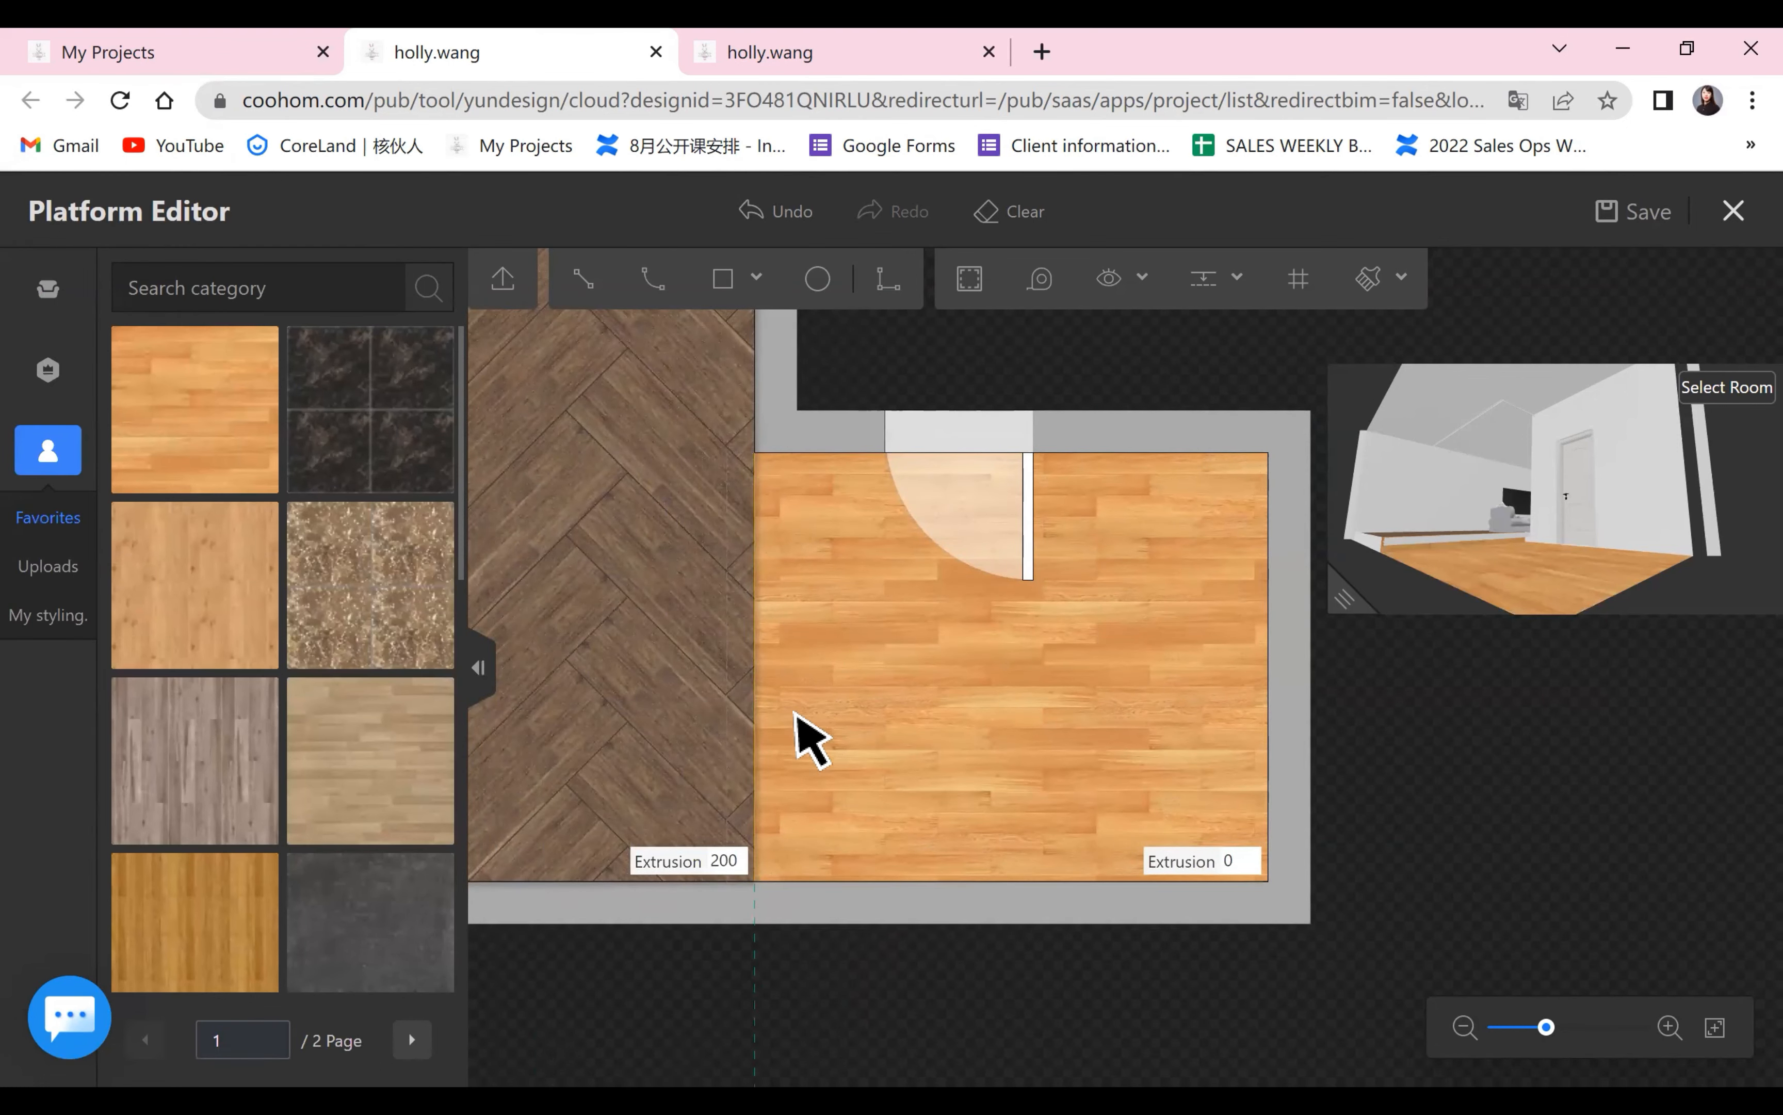
scroll(796, 713, "up", 1)
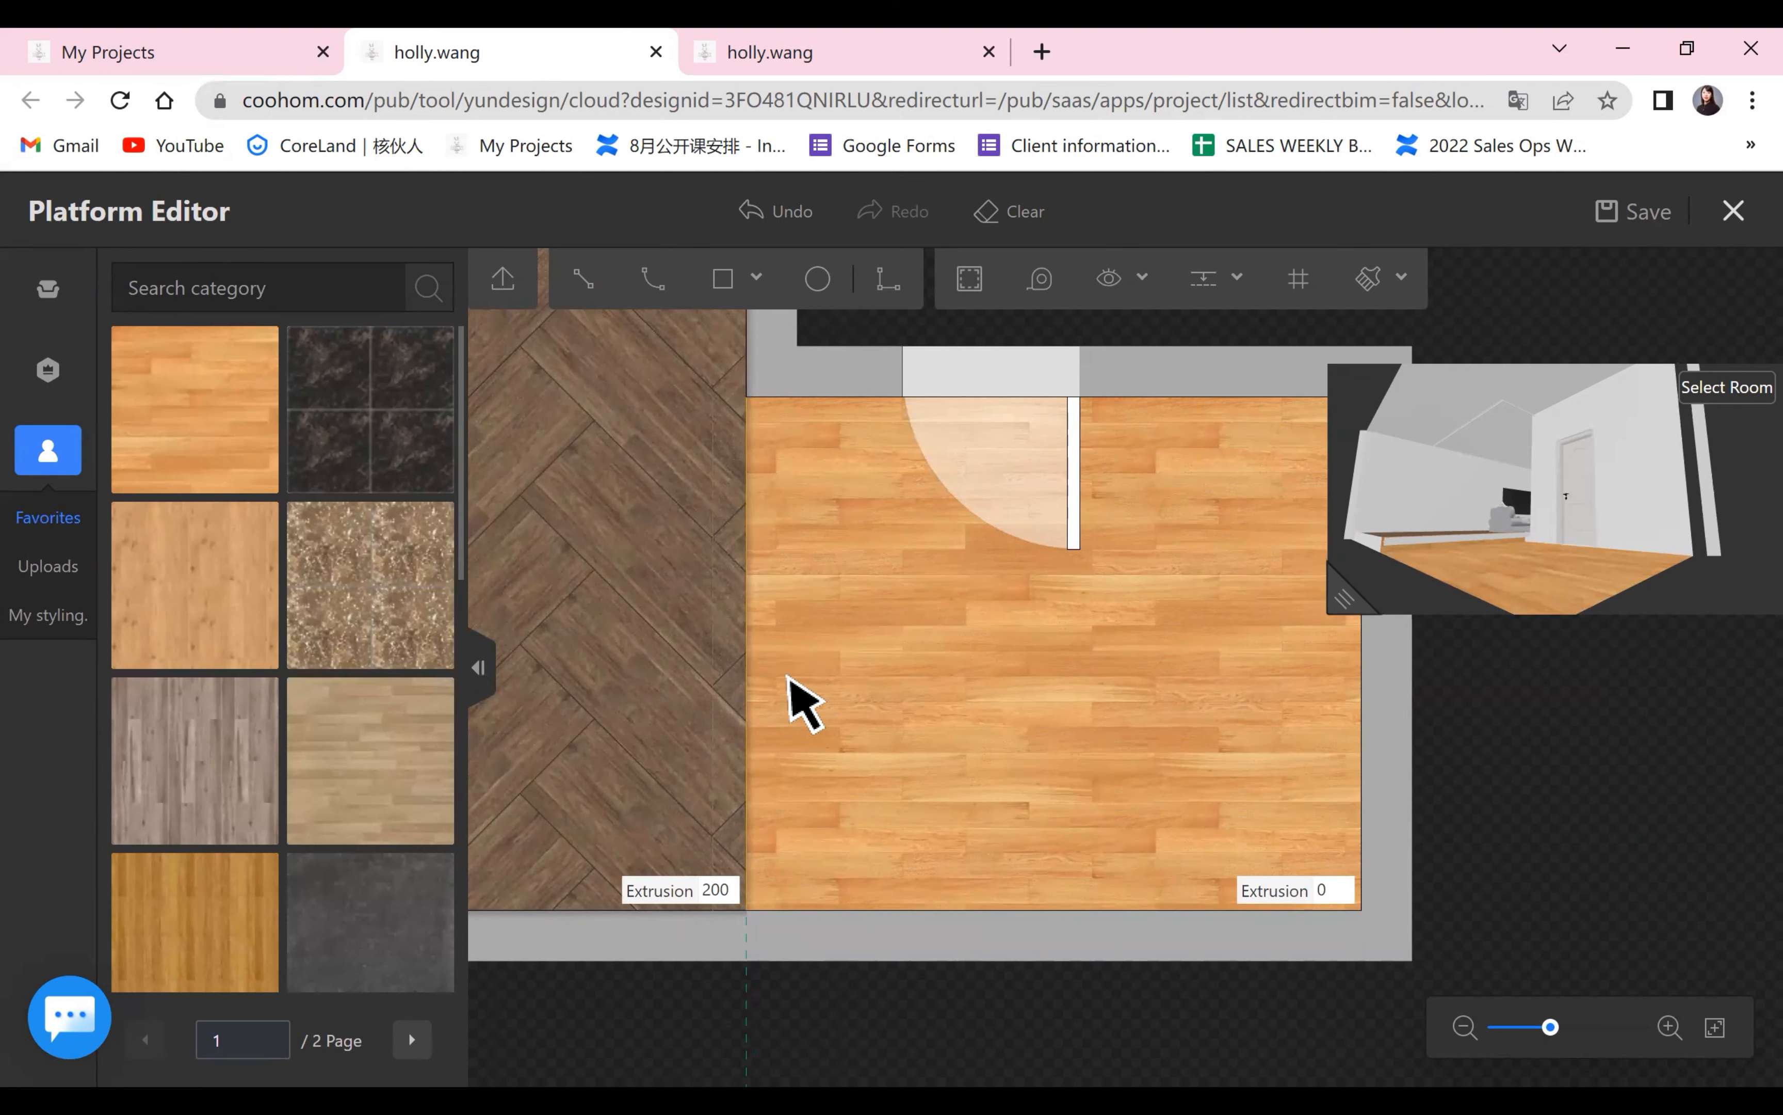
scroll(796, 700, "down", 1)
scroll(777, 667, "down", 2)
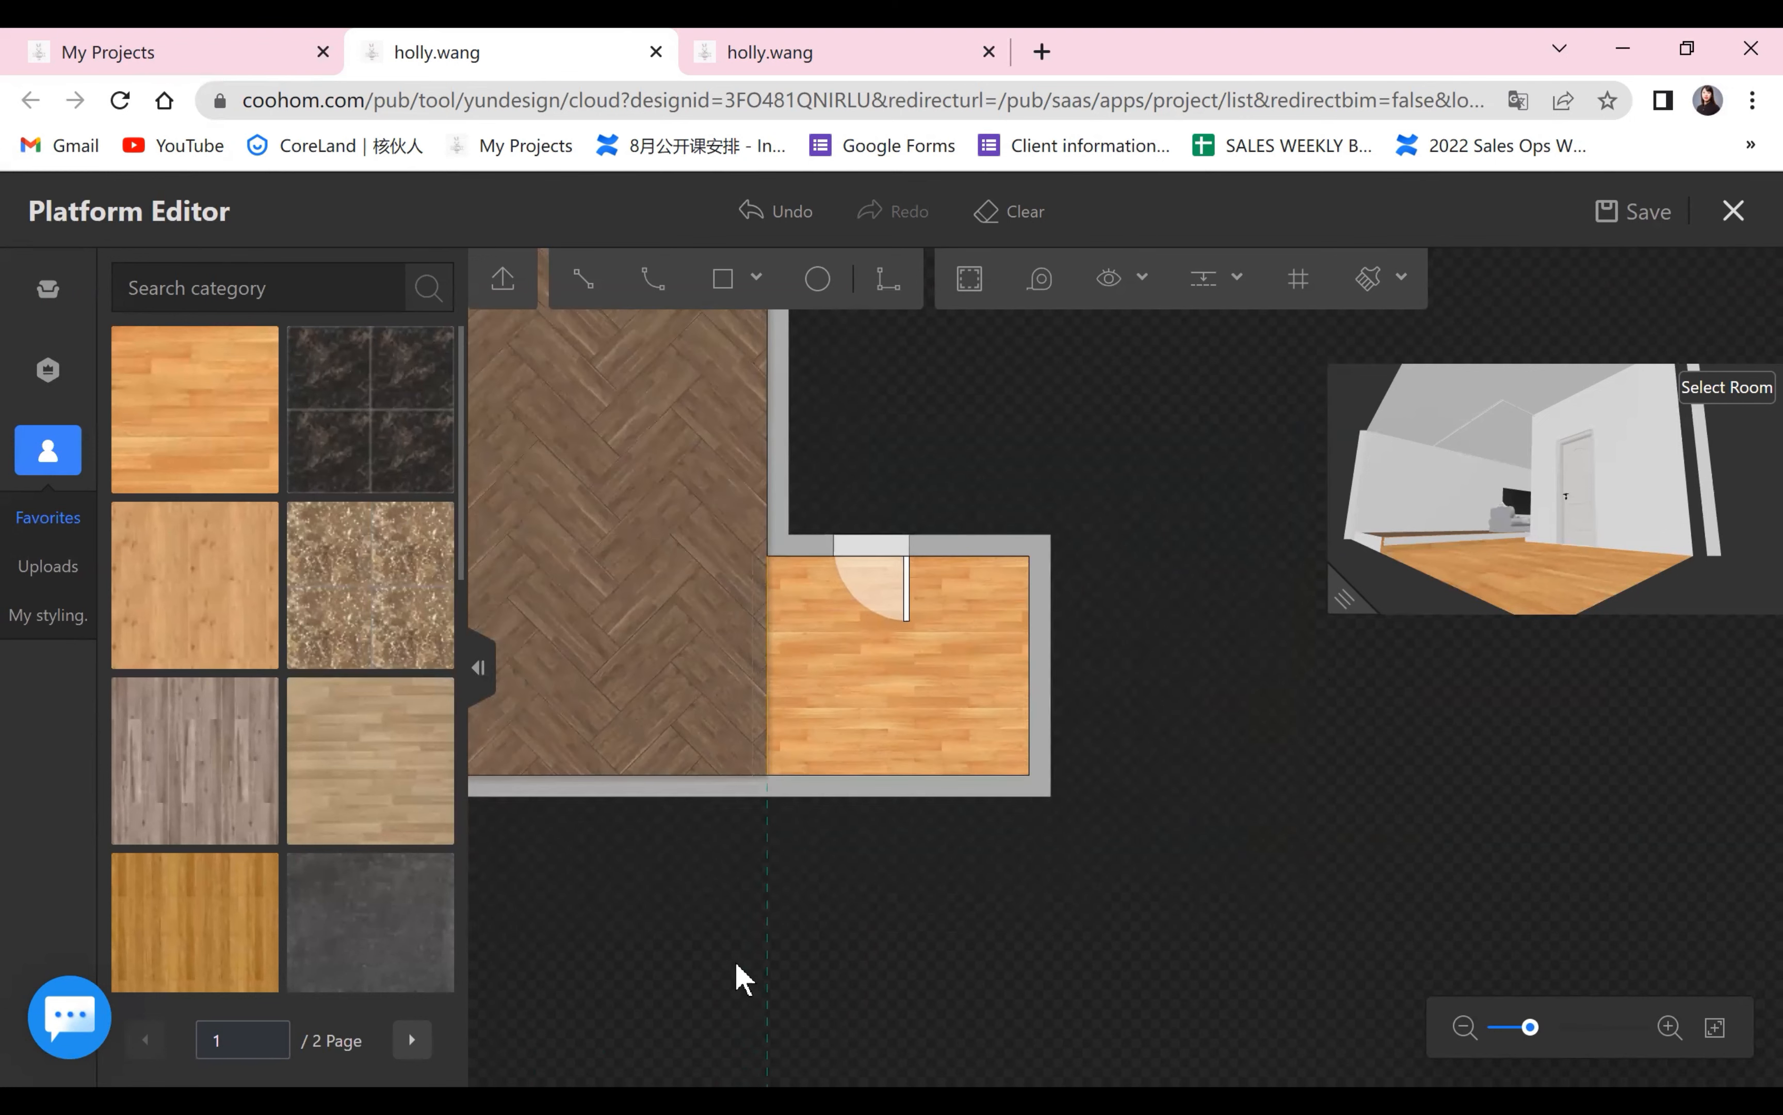
left_click_drag(1344, 598, 471, 1028)
left_click_drag(974, 947, 1057, 881)
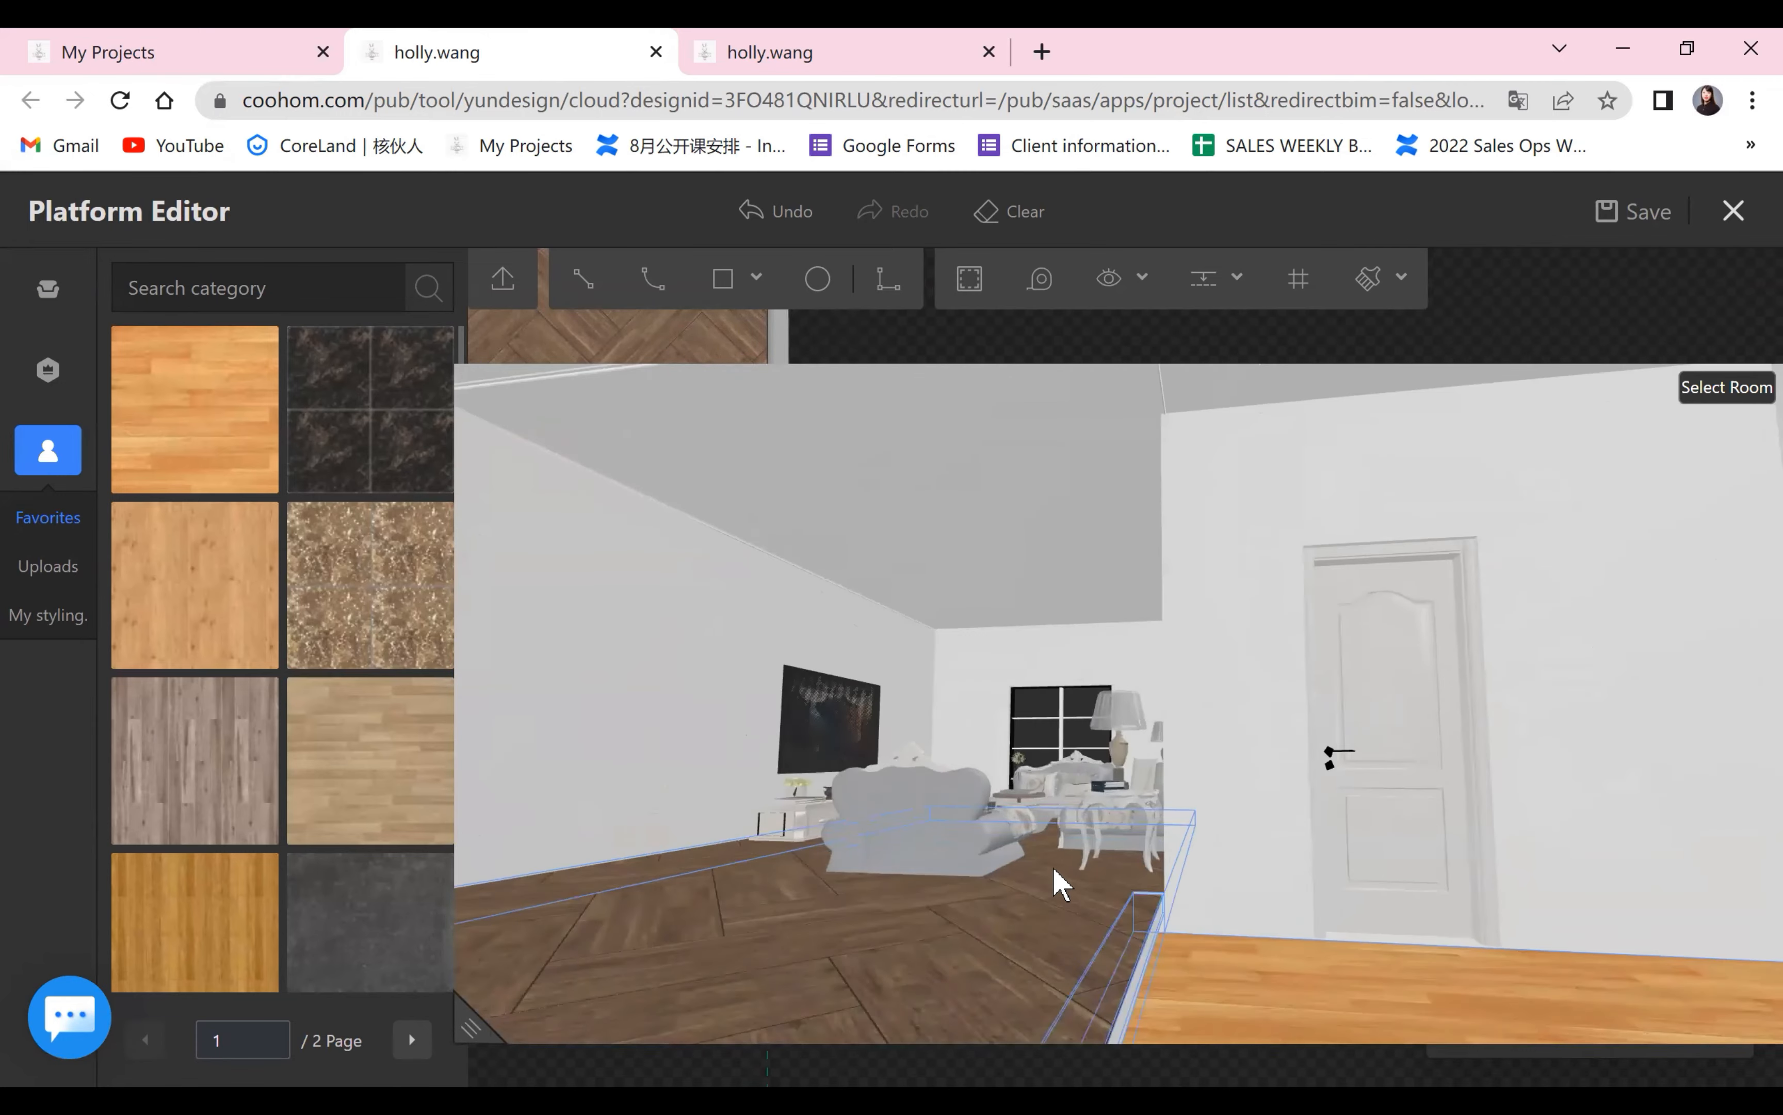
scroll(1061, 881, "down", 4)
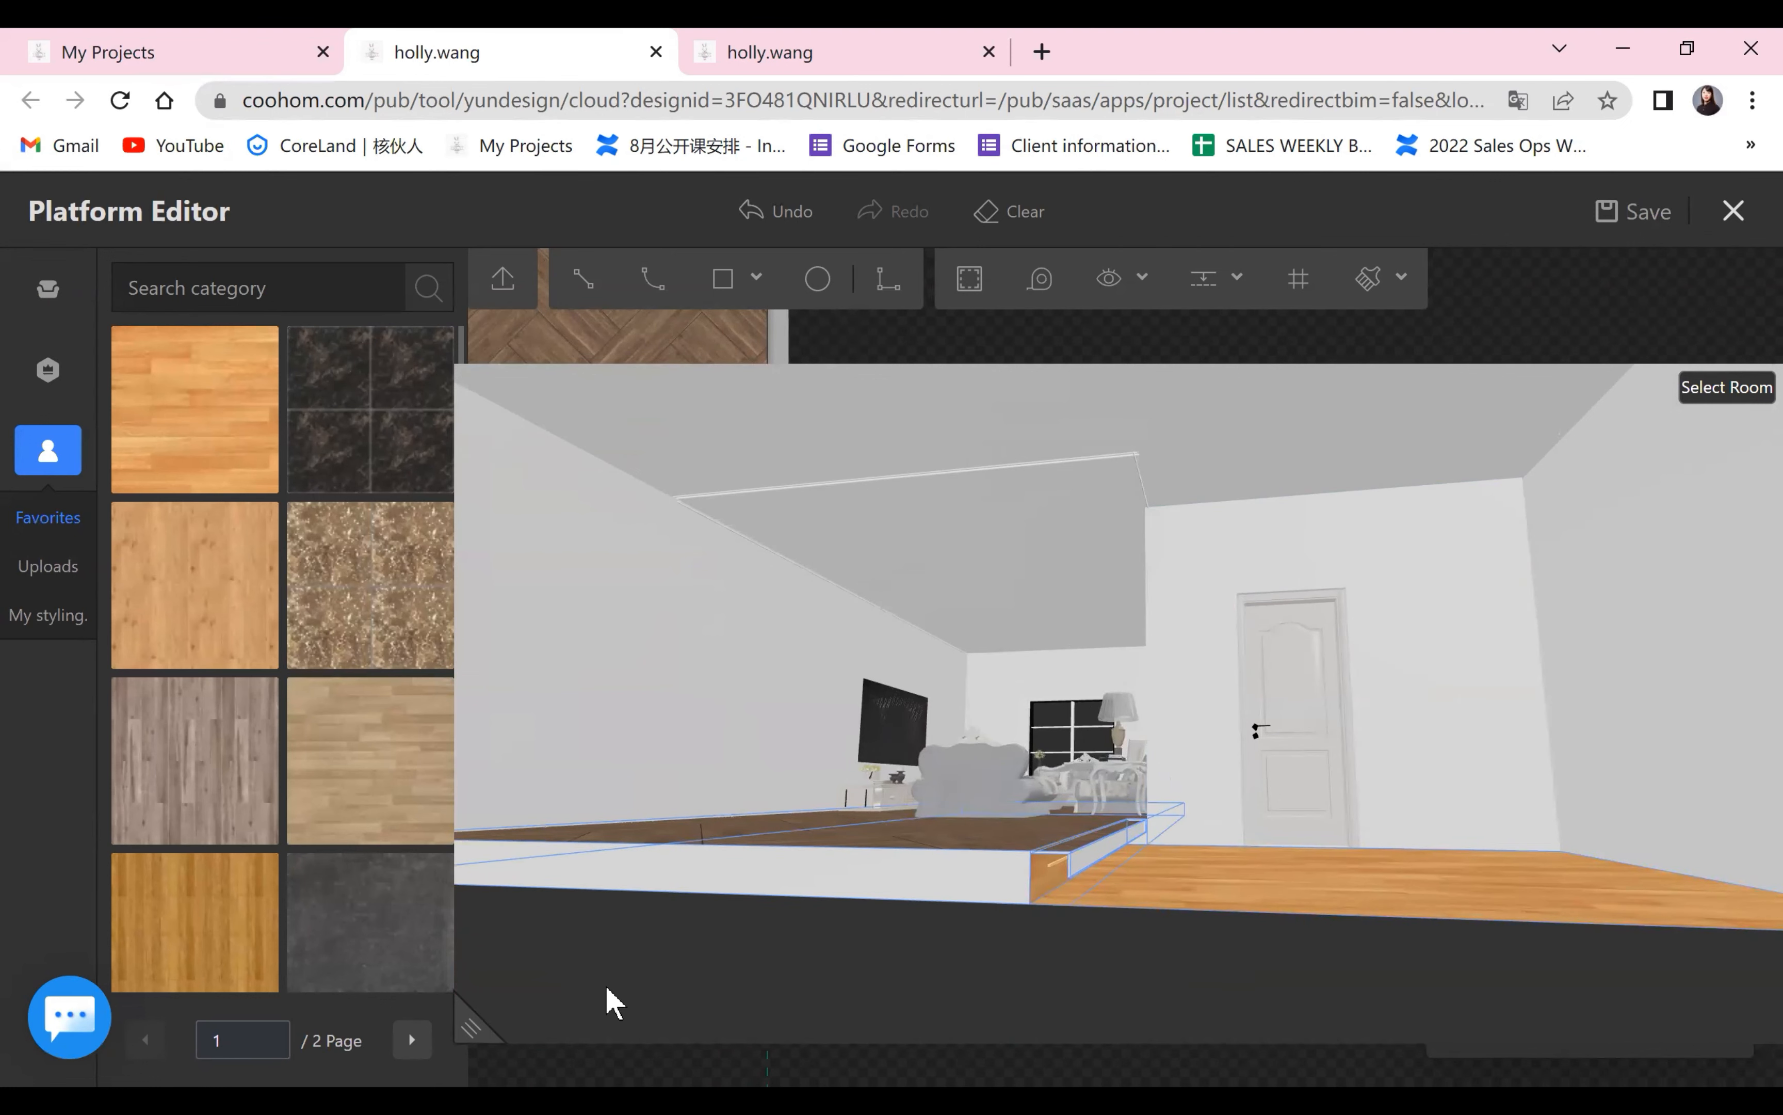
left_click(476, 1025)
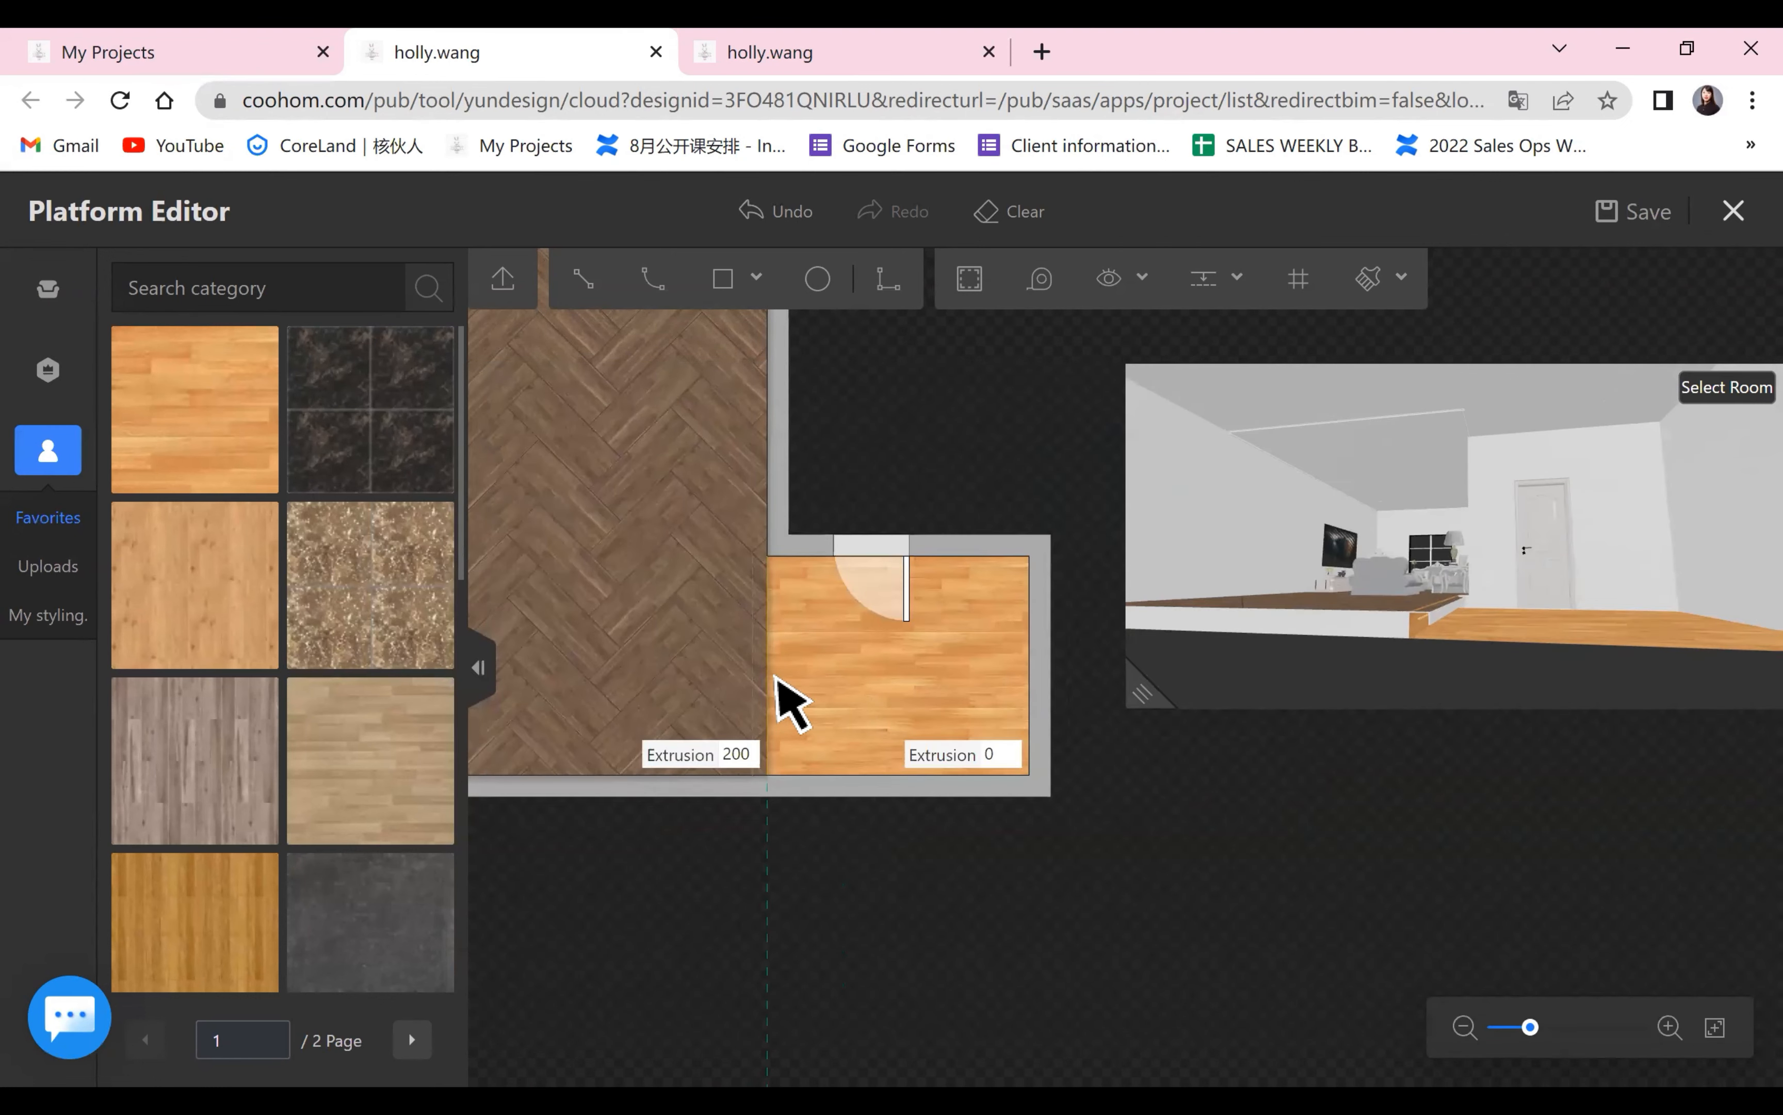
Switch the boundary line's light trough off to compare the platform edge in the 3D preview, then switch it back on.
left_click(764, 672)
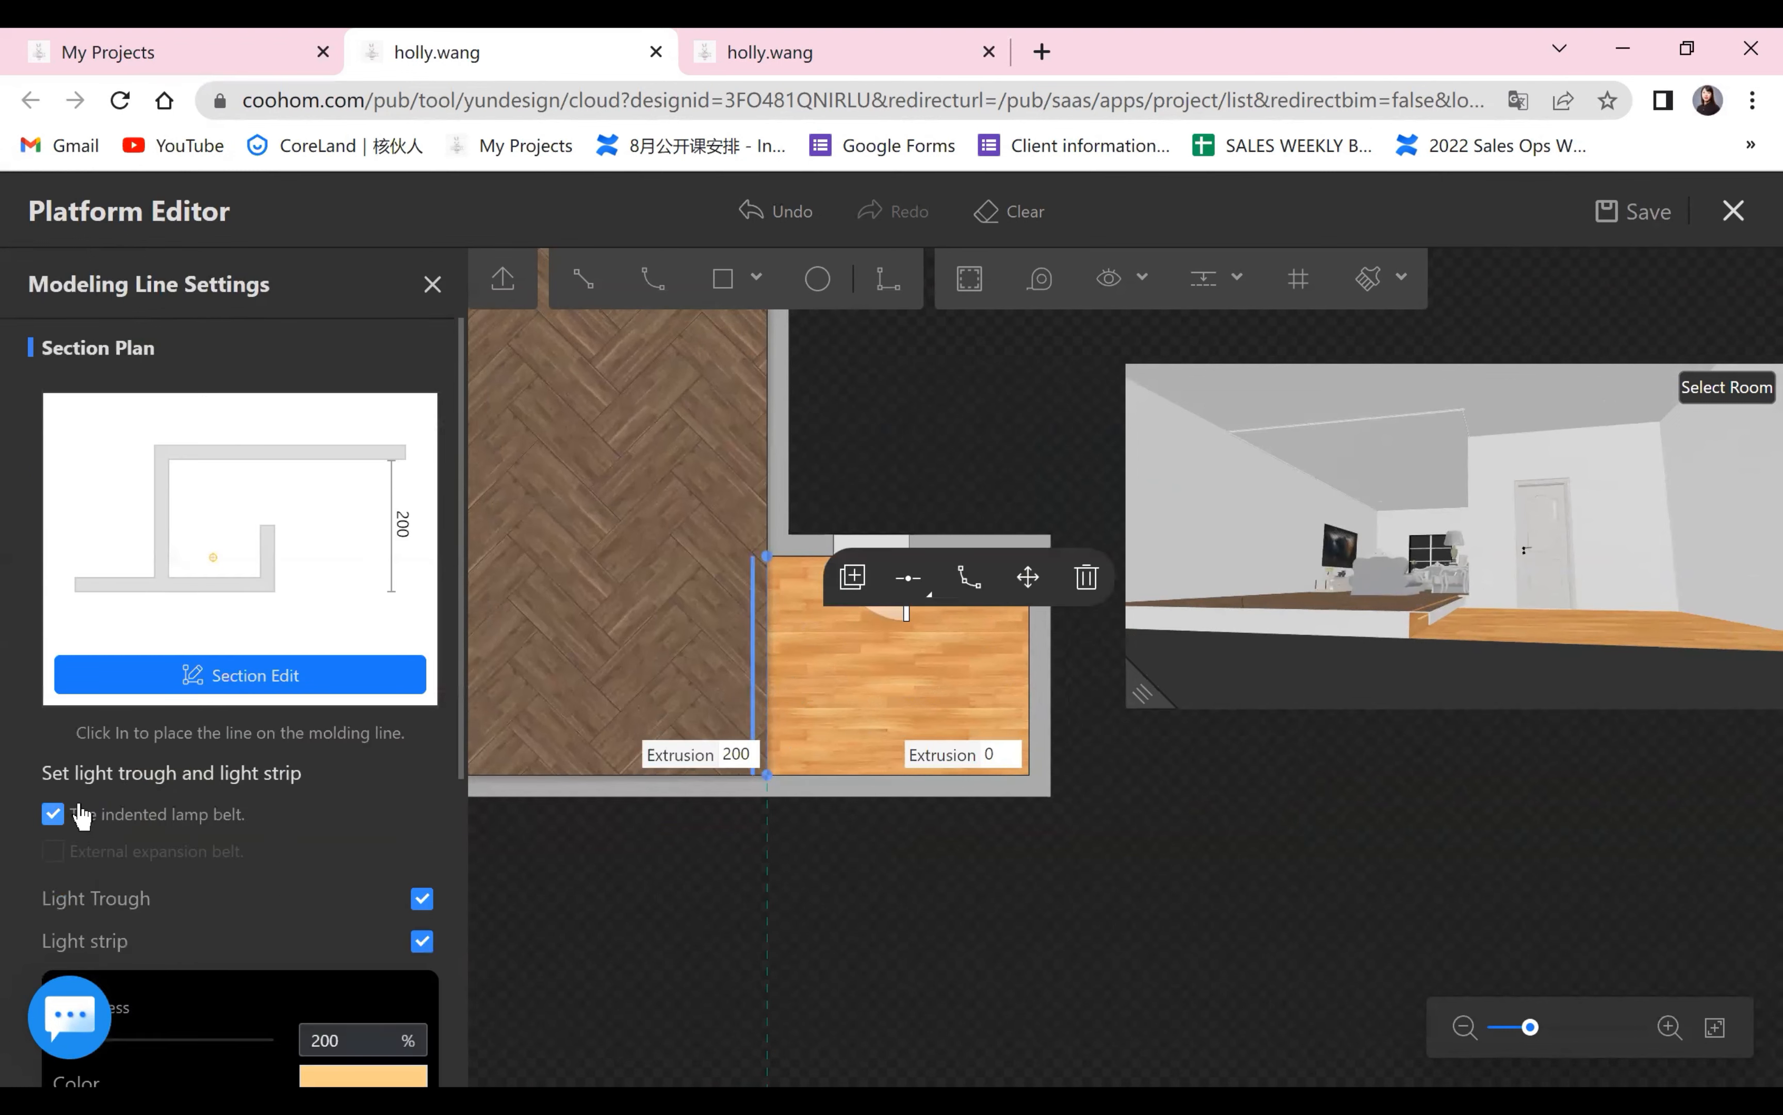
scroll(92, 807, "down", 3)
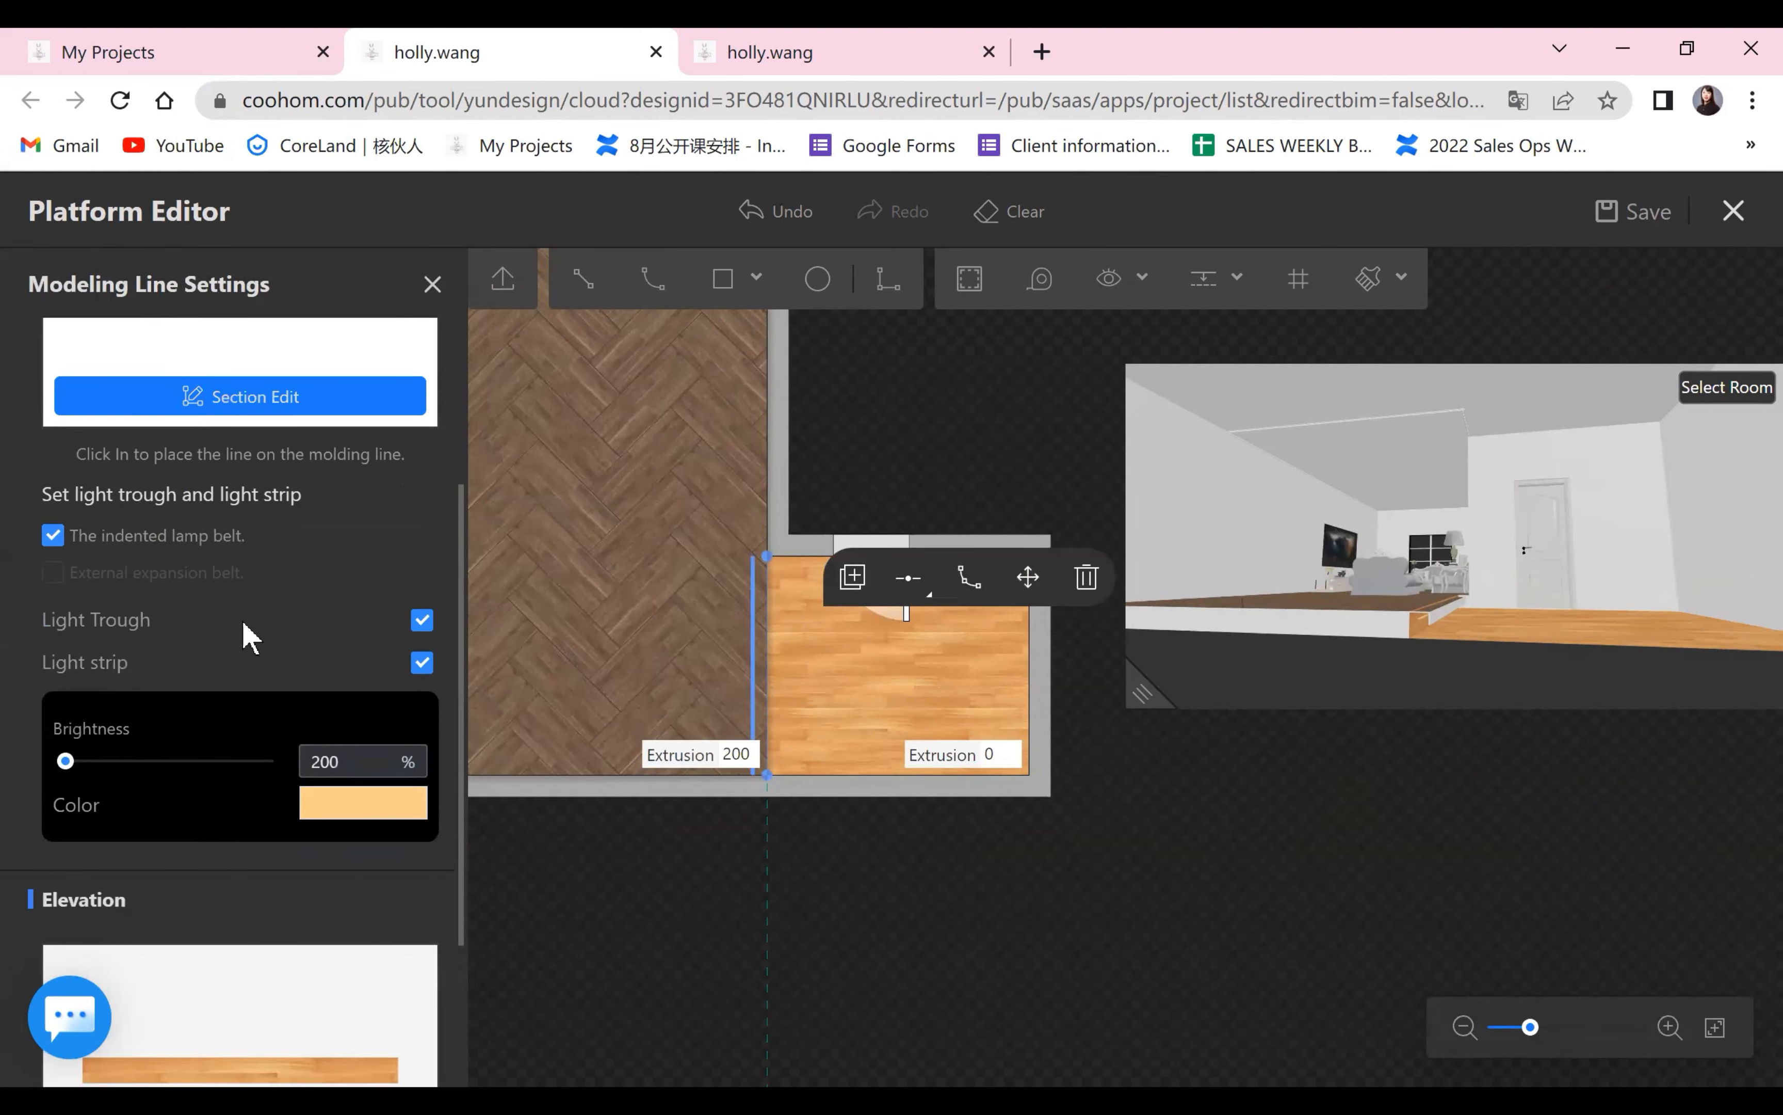
left_click(419, 628)
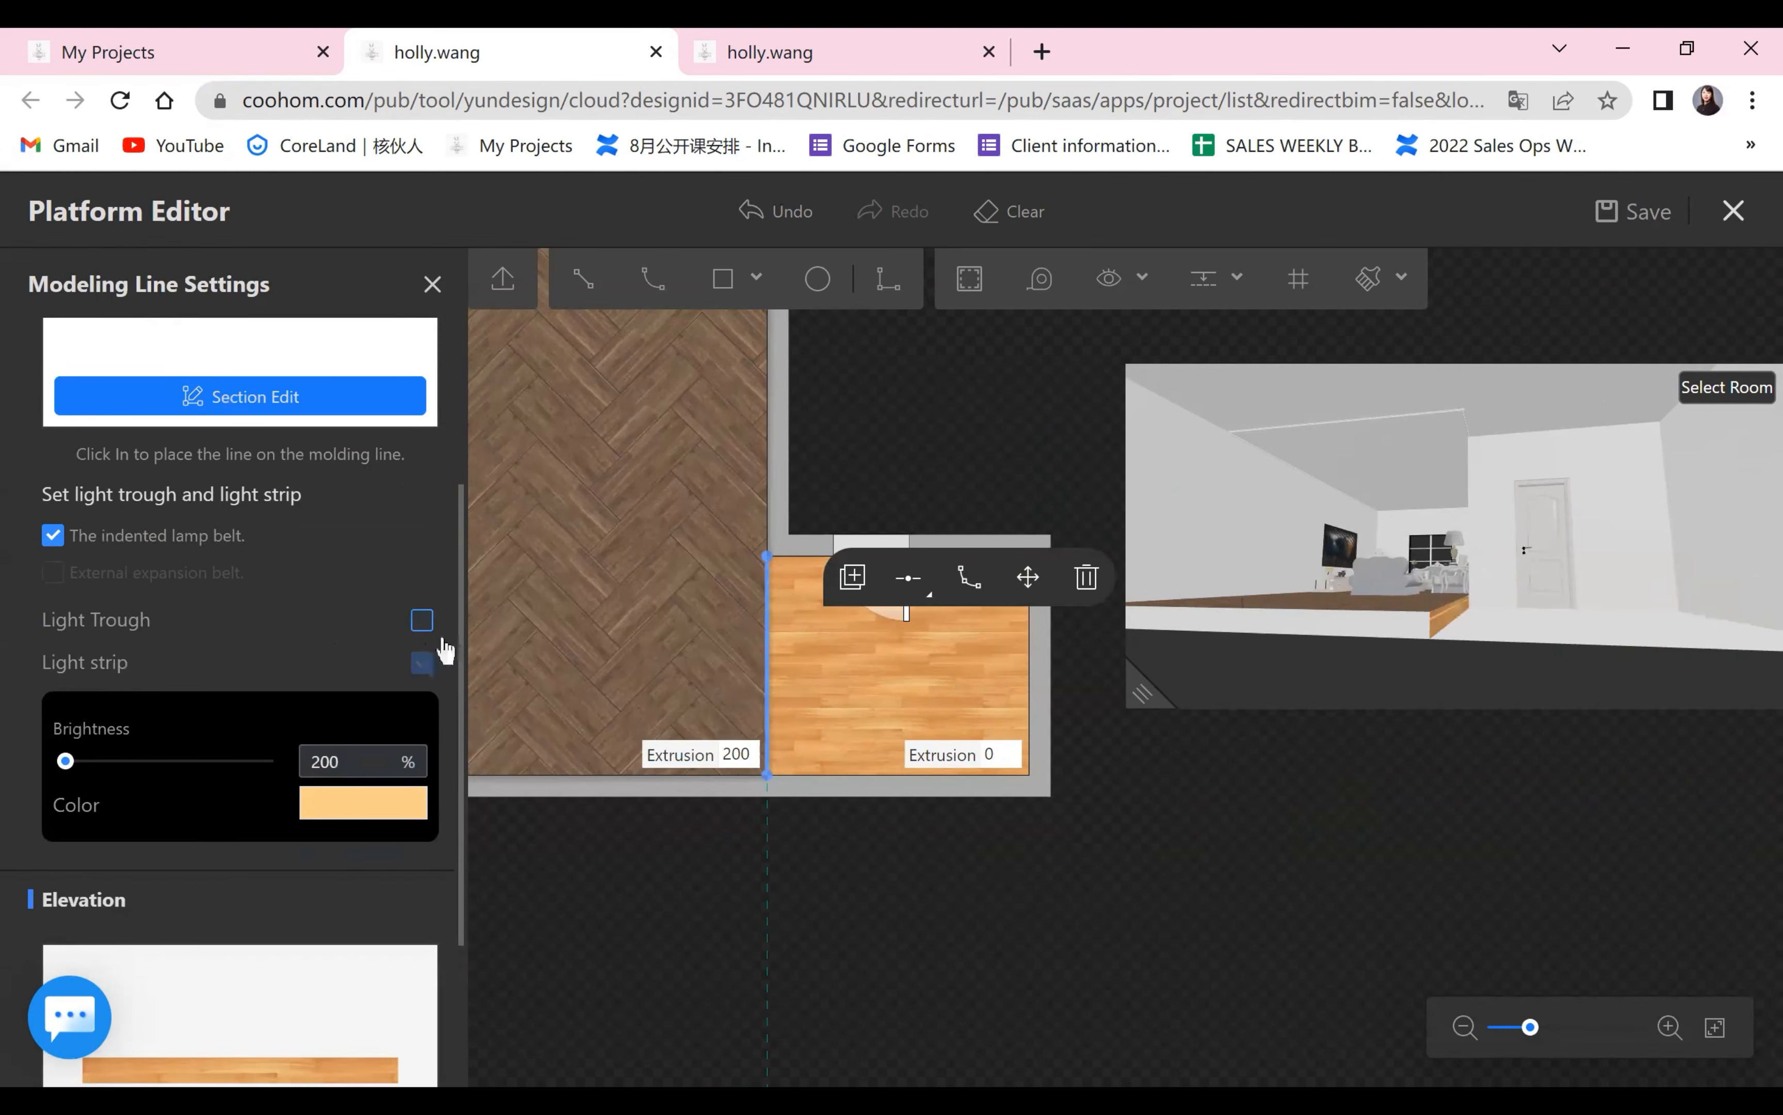
left_click_drag(1139, 697, 379, 840)
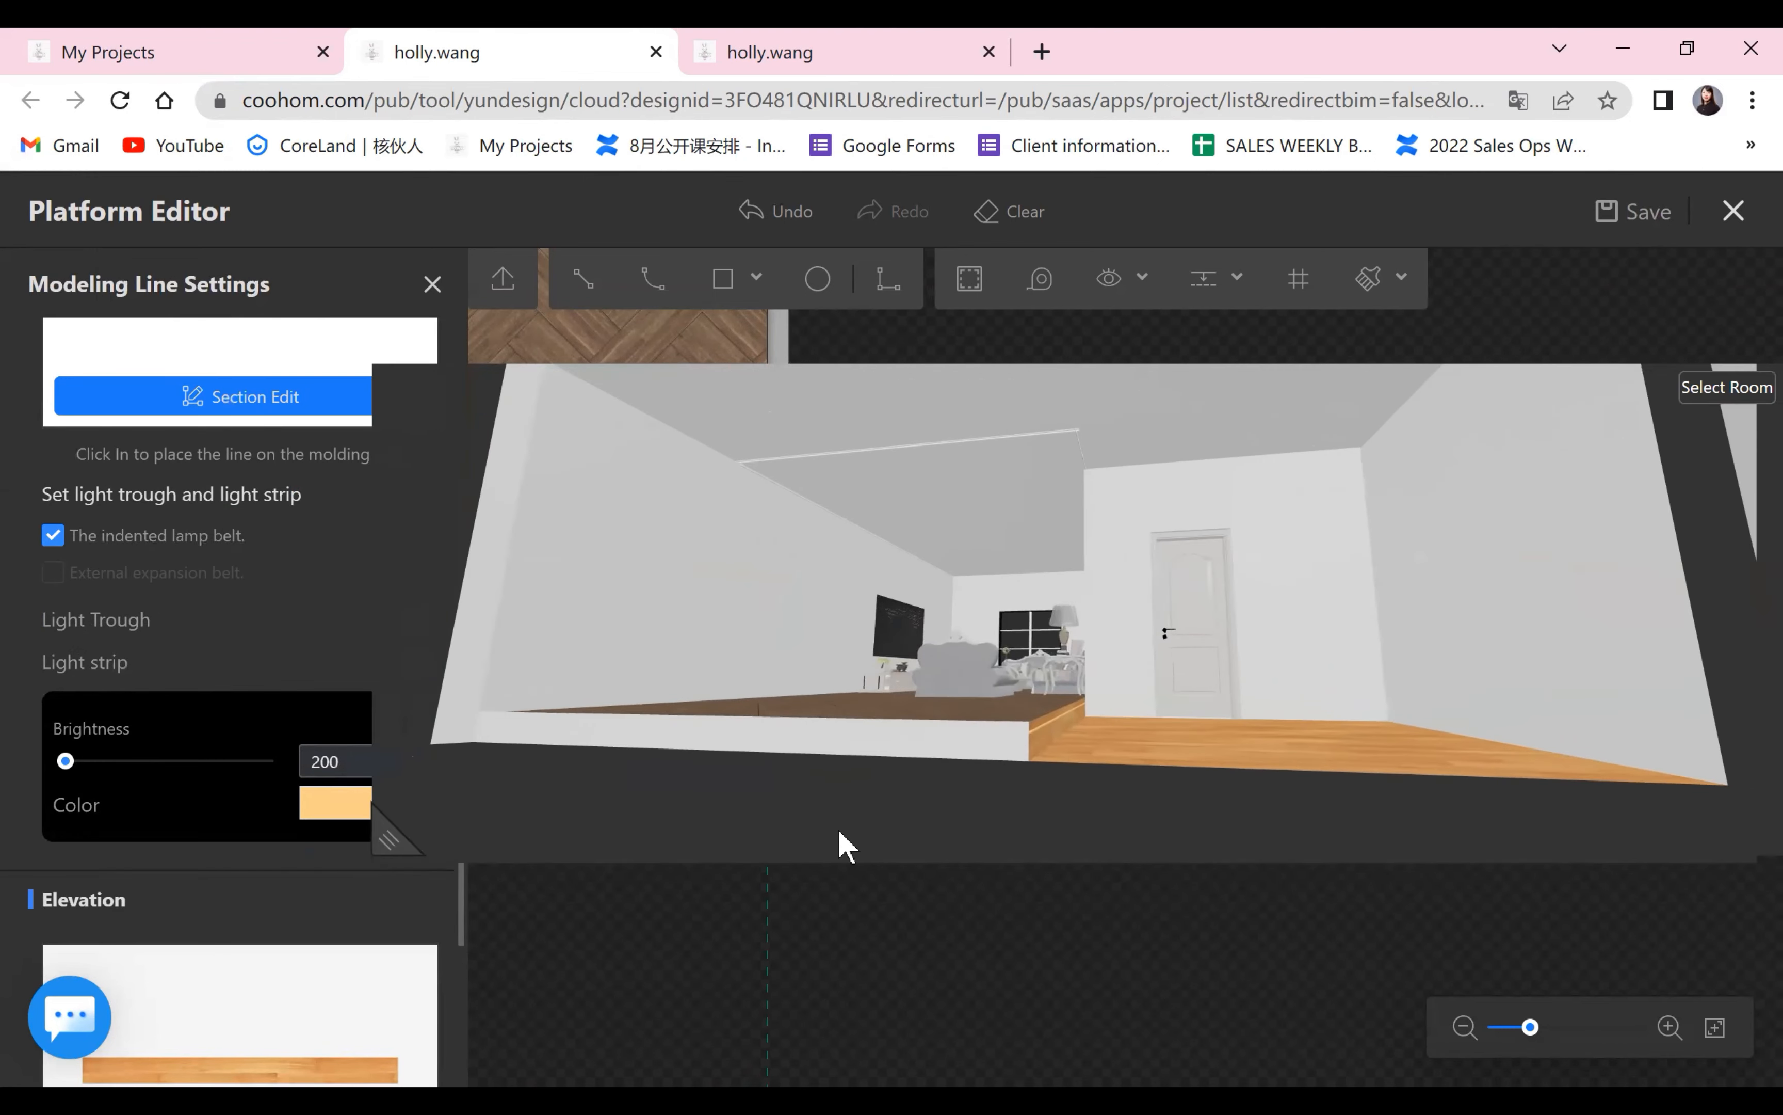
left_click_drag(1094, 827, 804, 863)
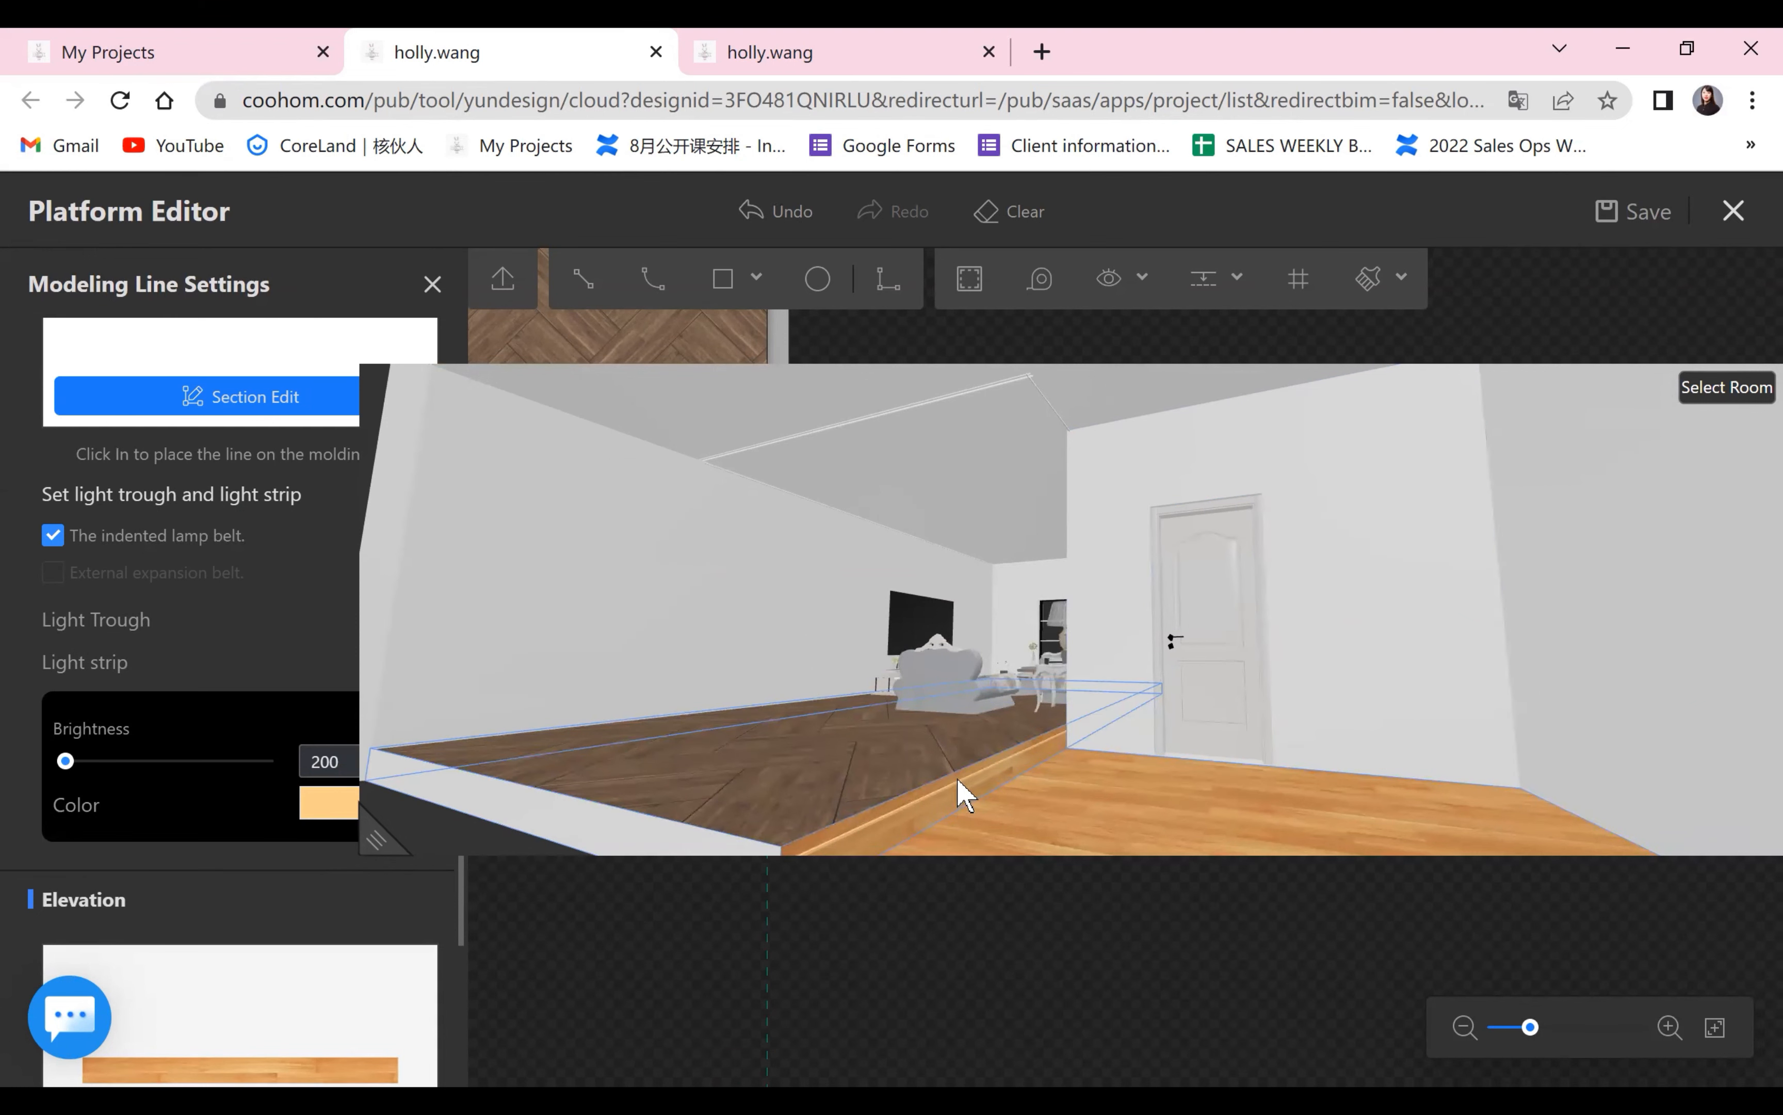
scroll(1180, 737, "down", 3)
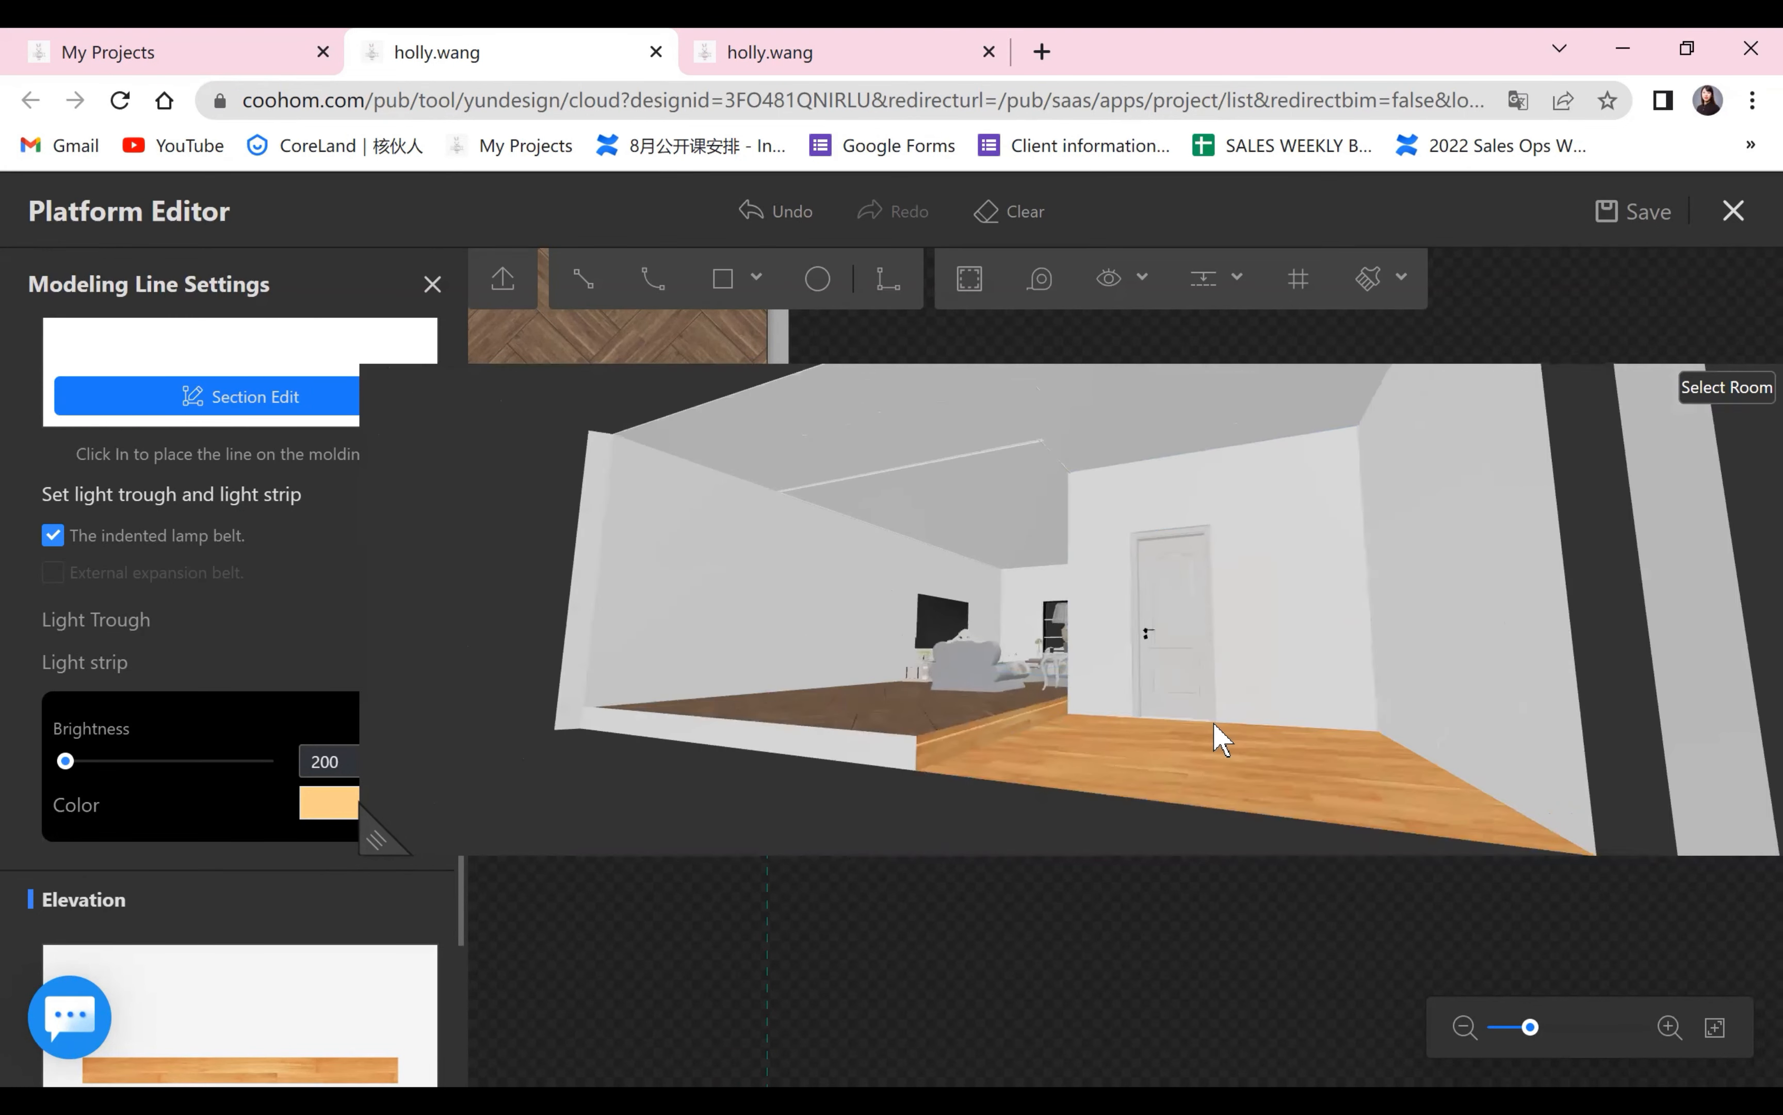
left_click(385, 841)
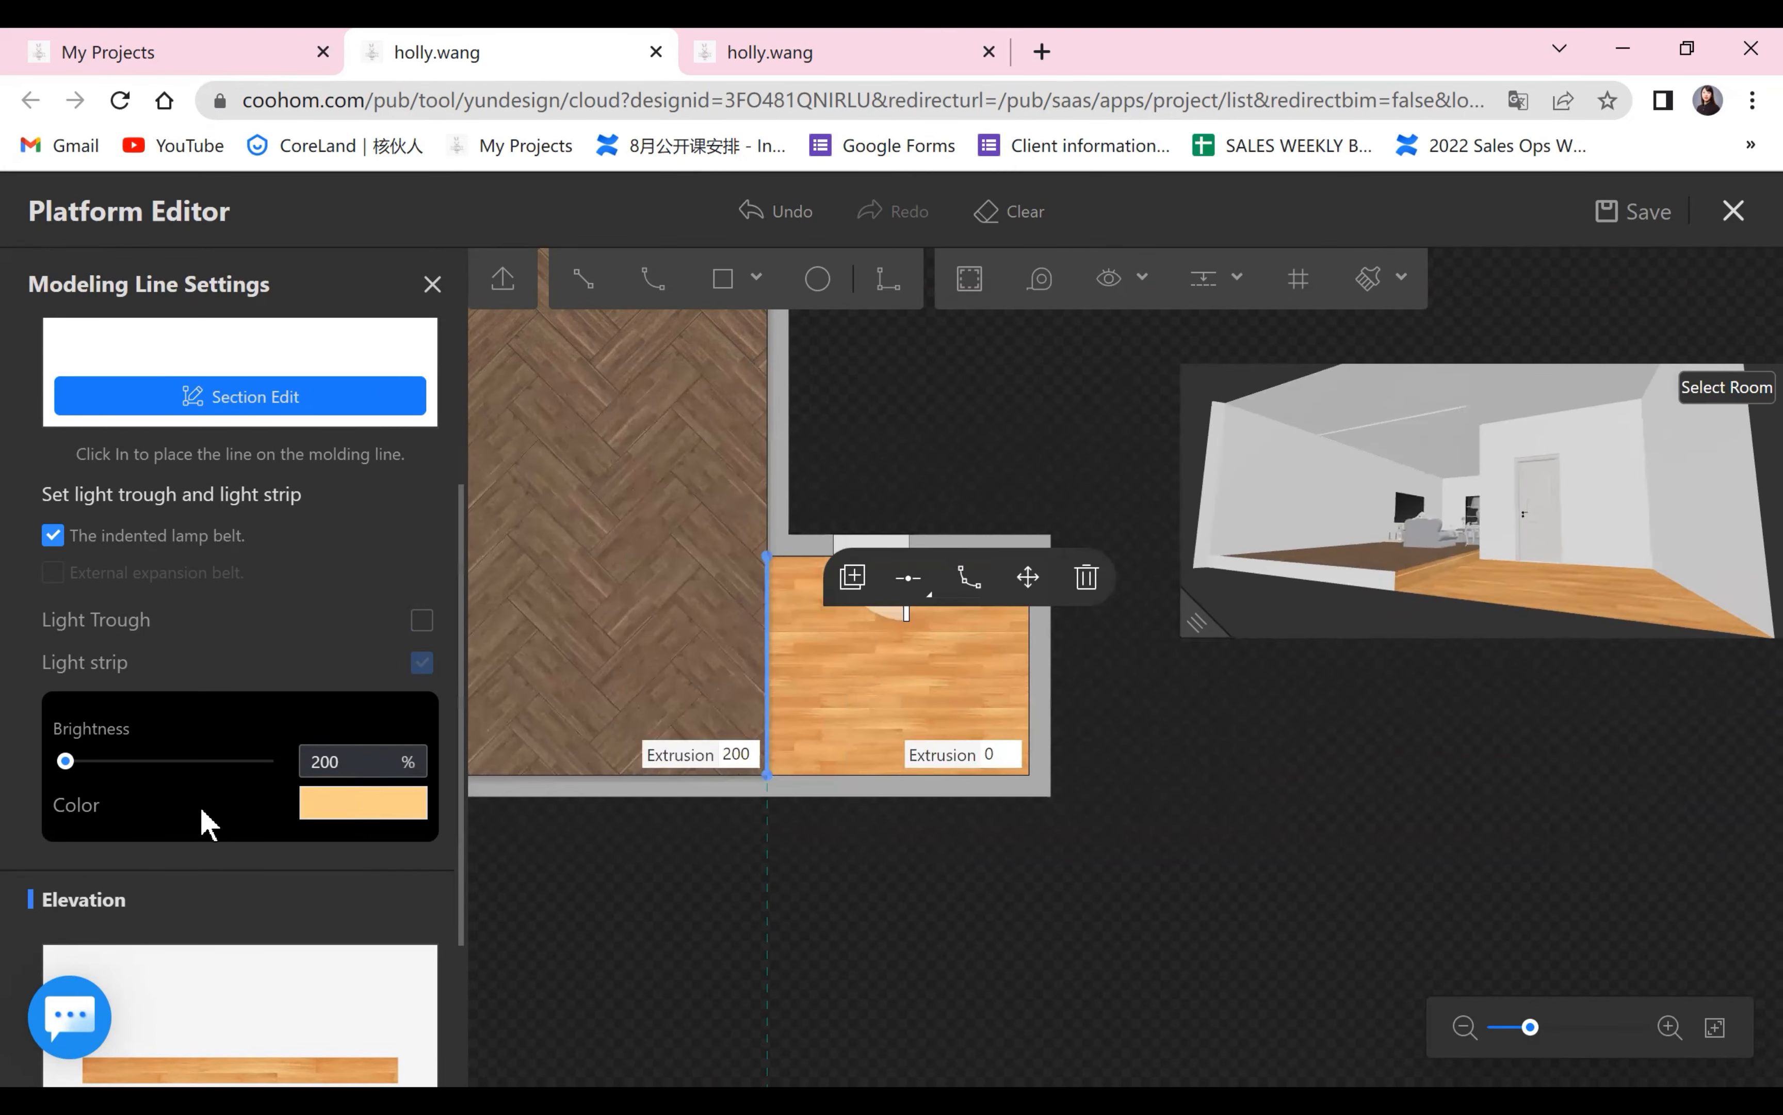
left_click(418, 625)
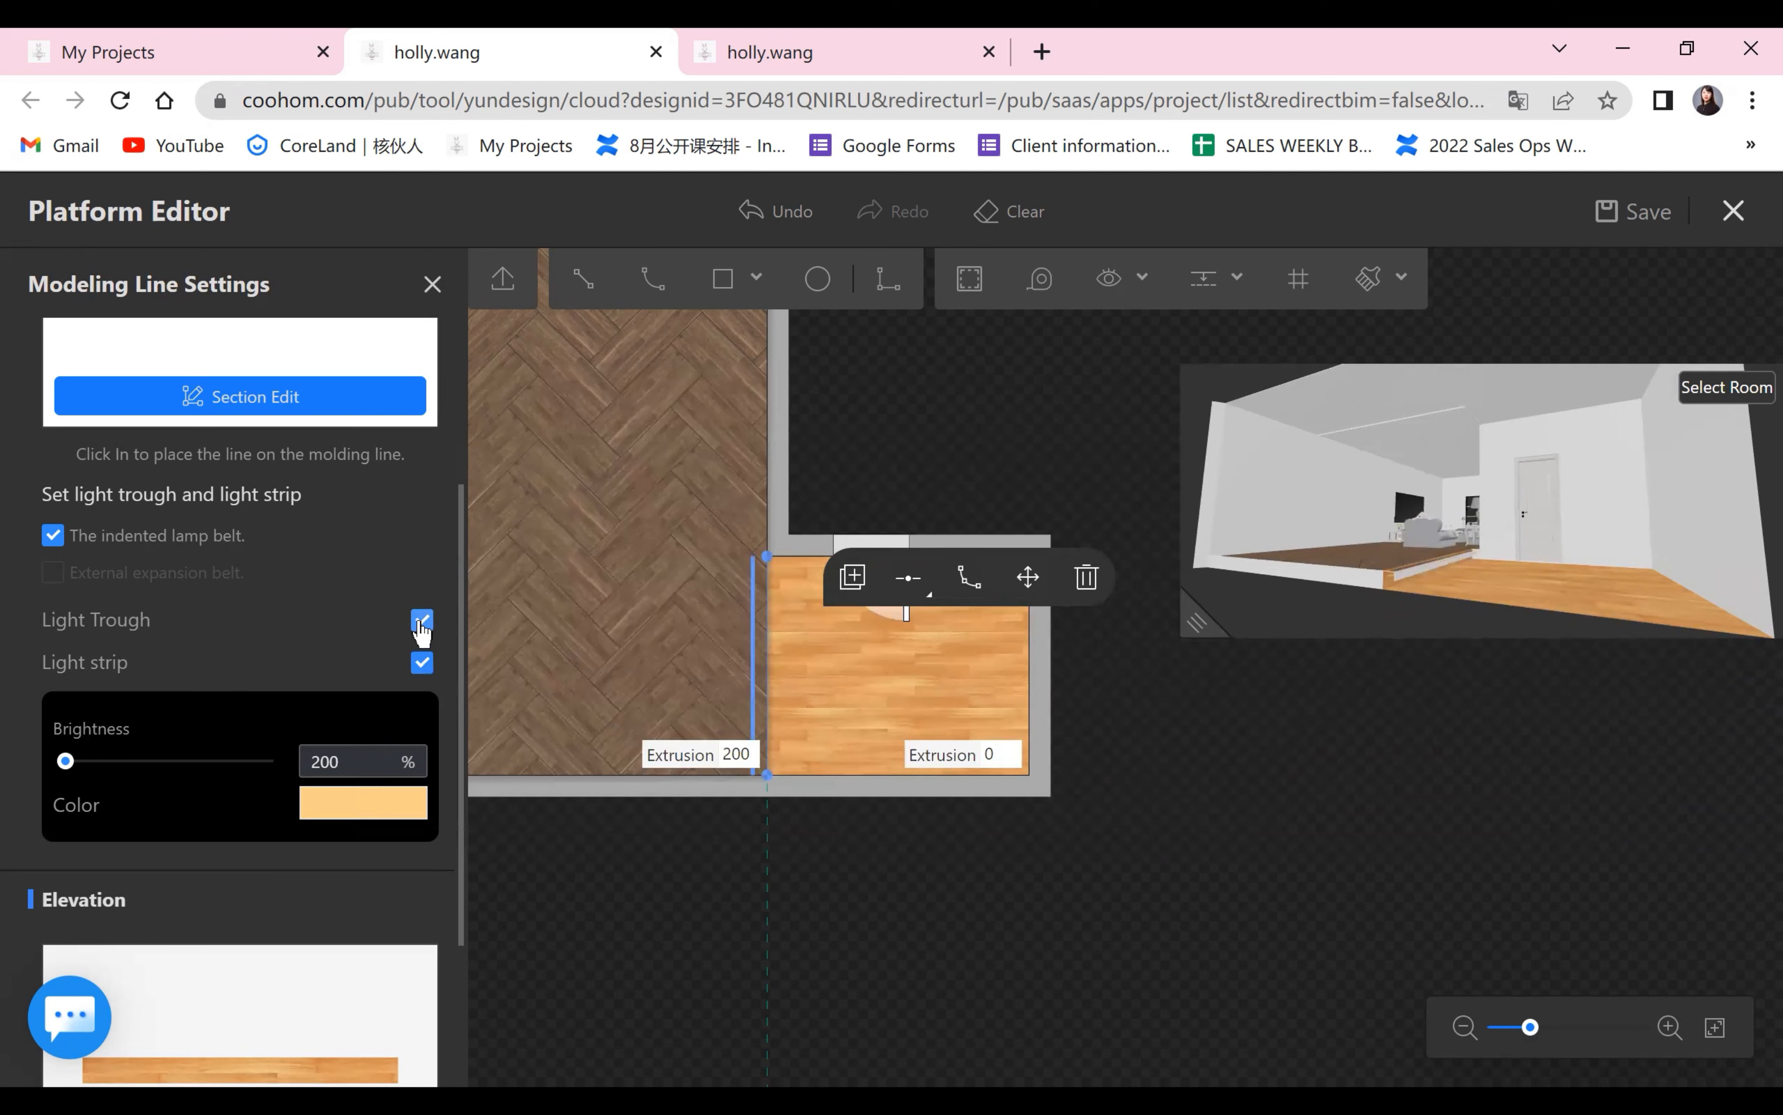
left_click(1099, 839)
Check the whole platform in the 3D preview and leave the Platform Editor for the main 3D room view.
scroll(1046, 855, "down", 3)
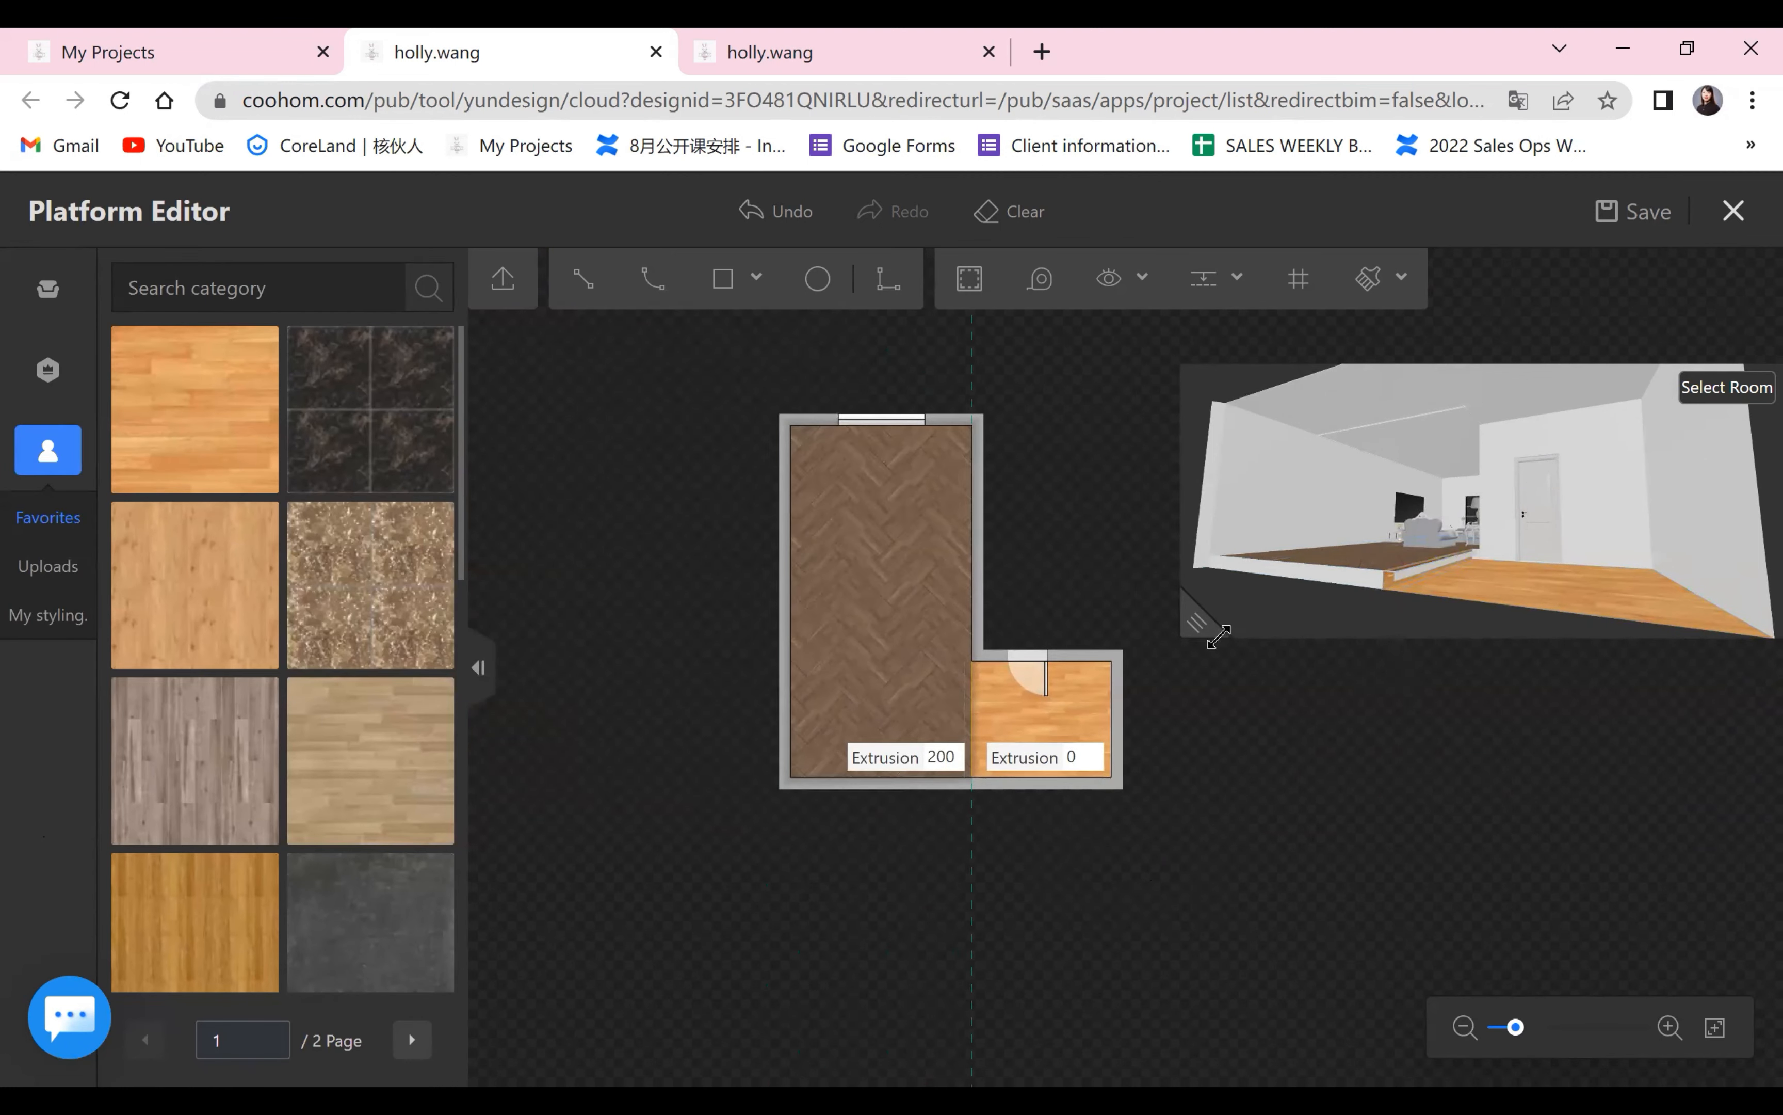
left_click_drag(1276, 717, 1274, 717)
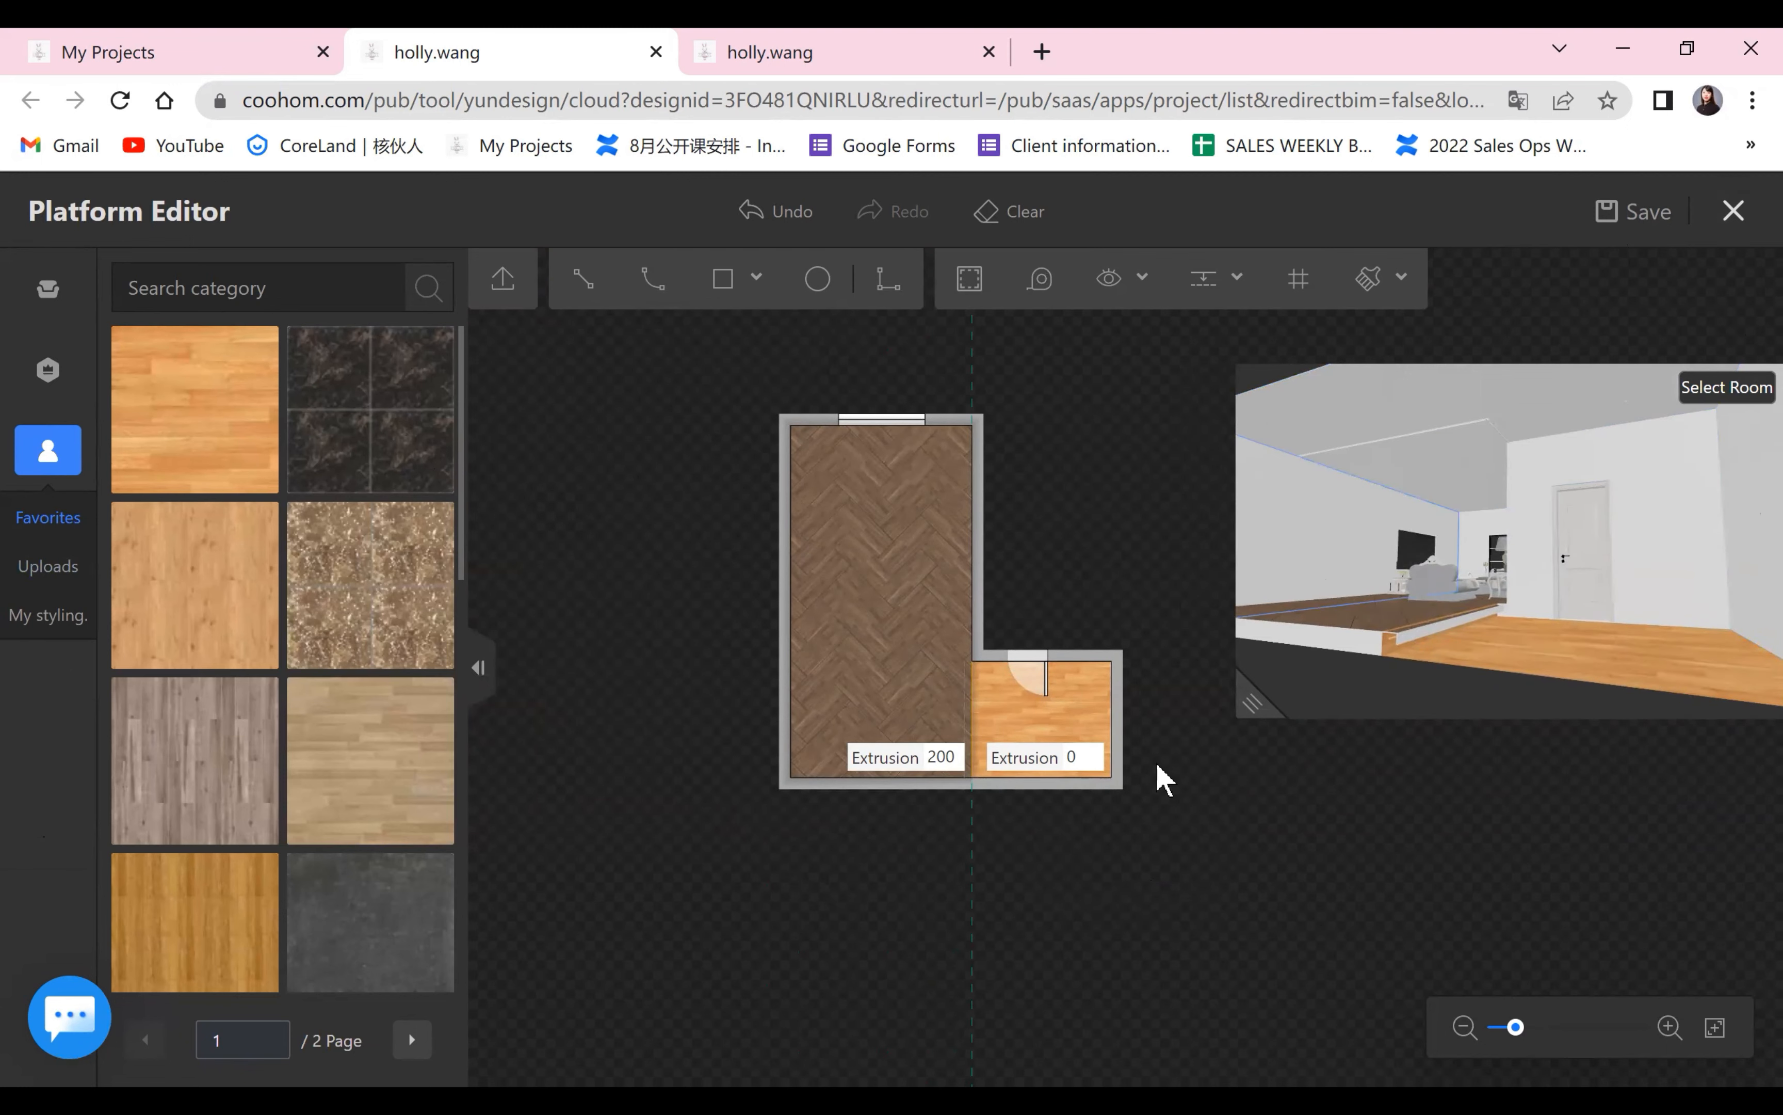
key("Escape")
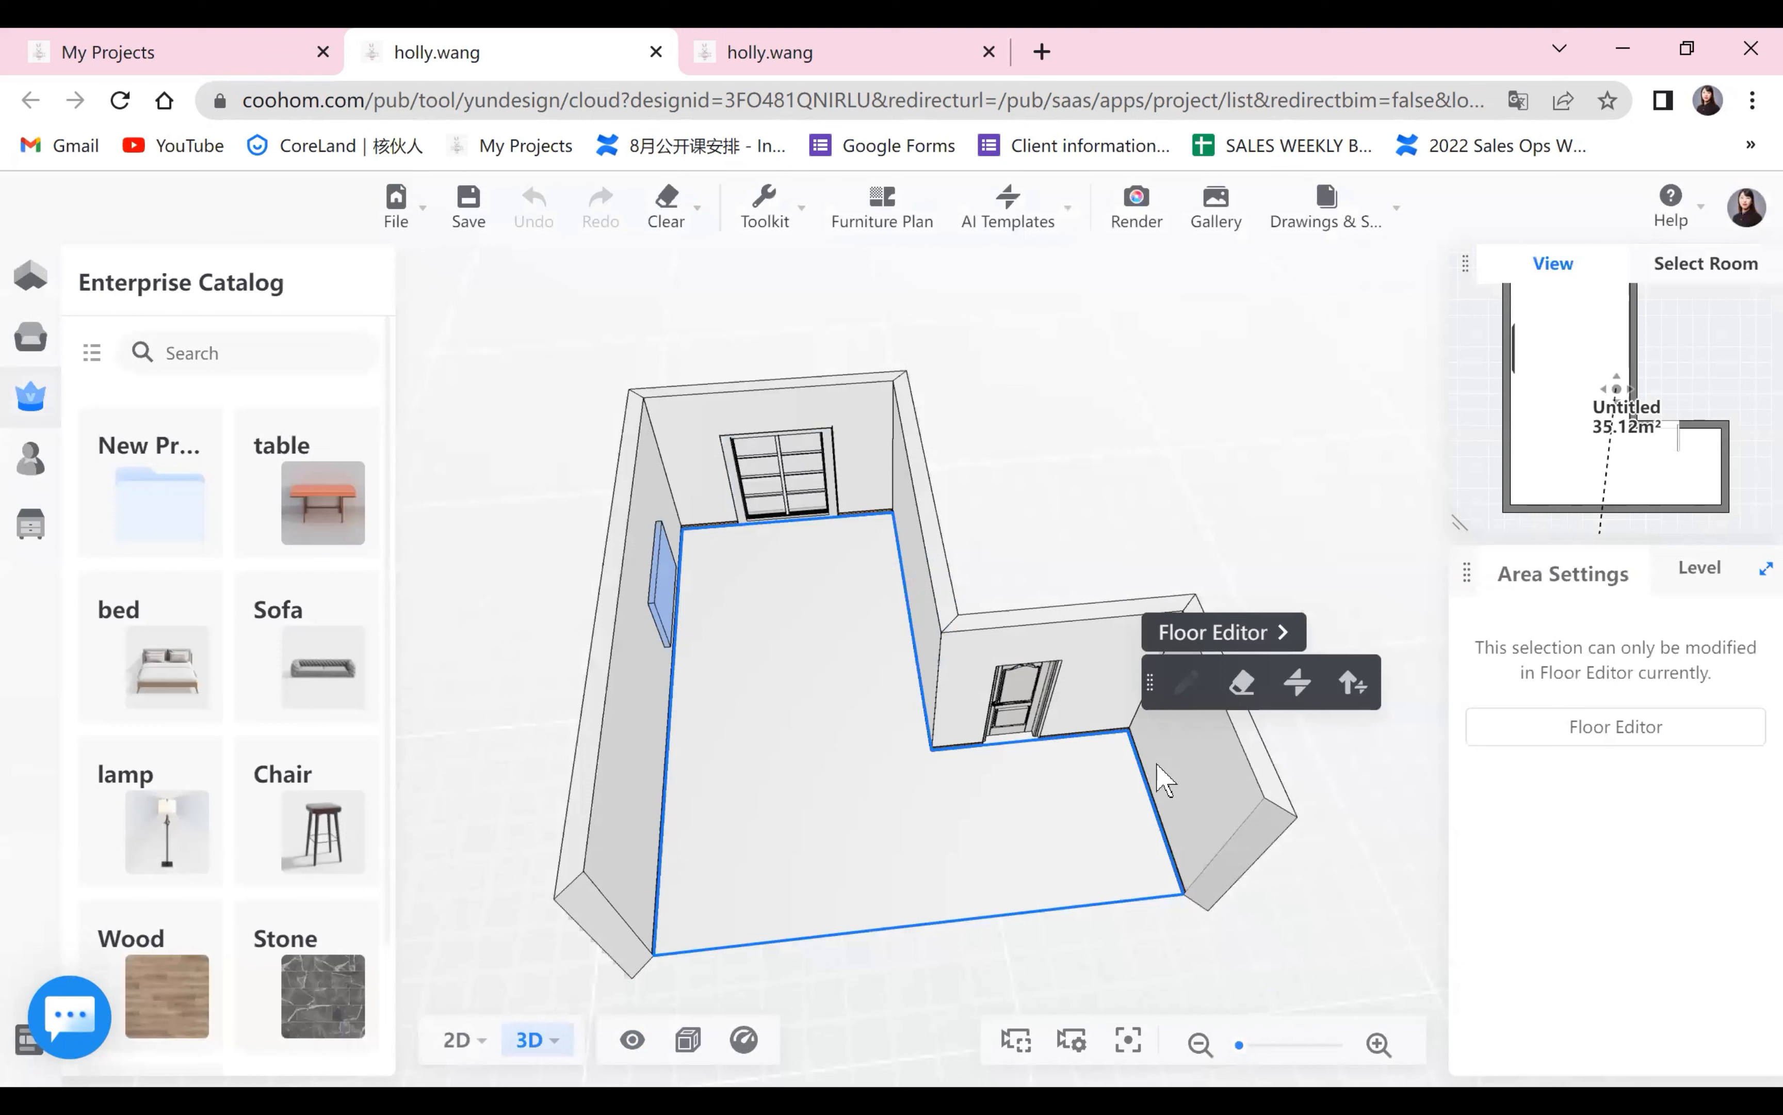
left_click_drag(1157, 765, 1200, 738)
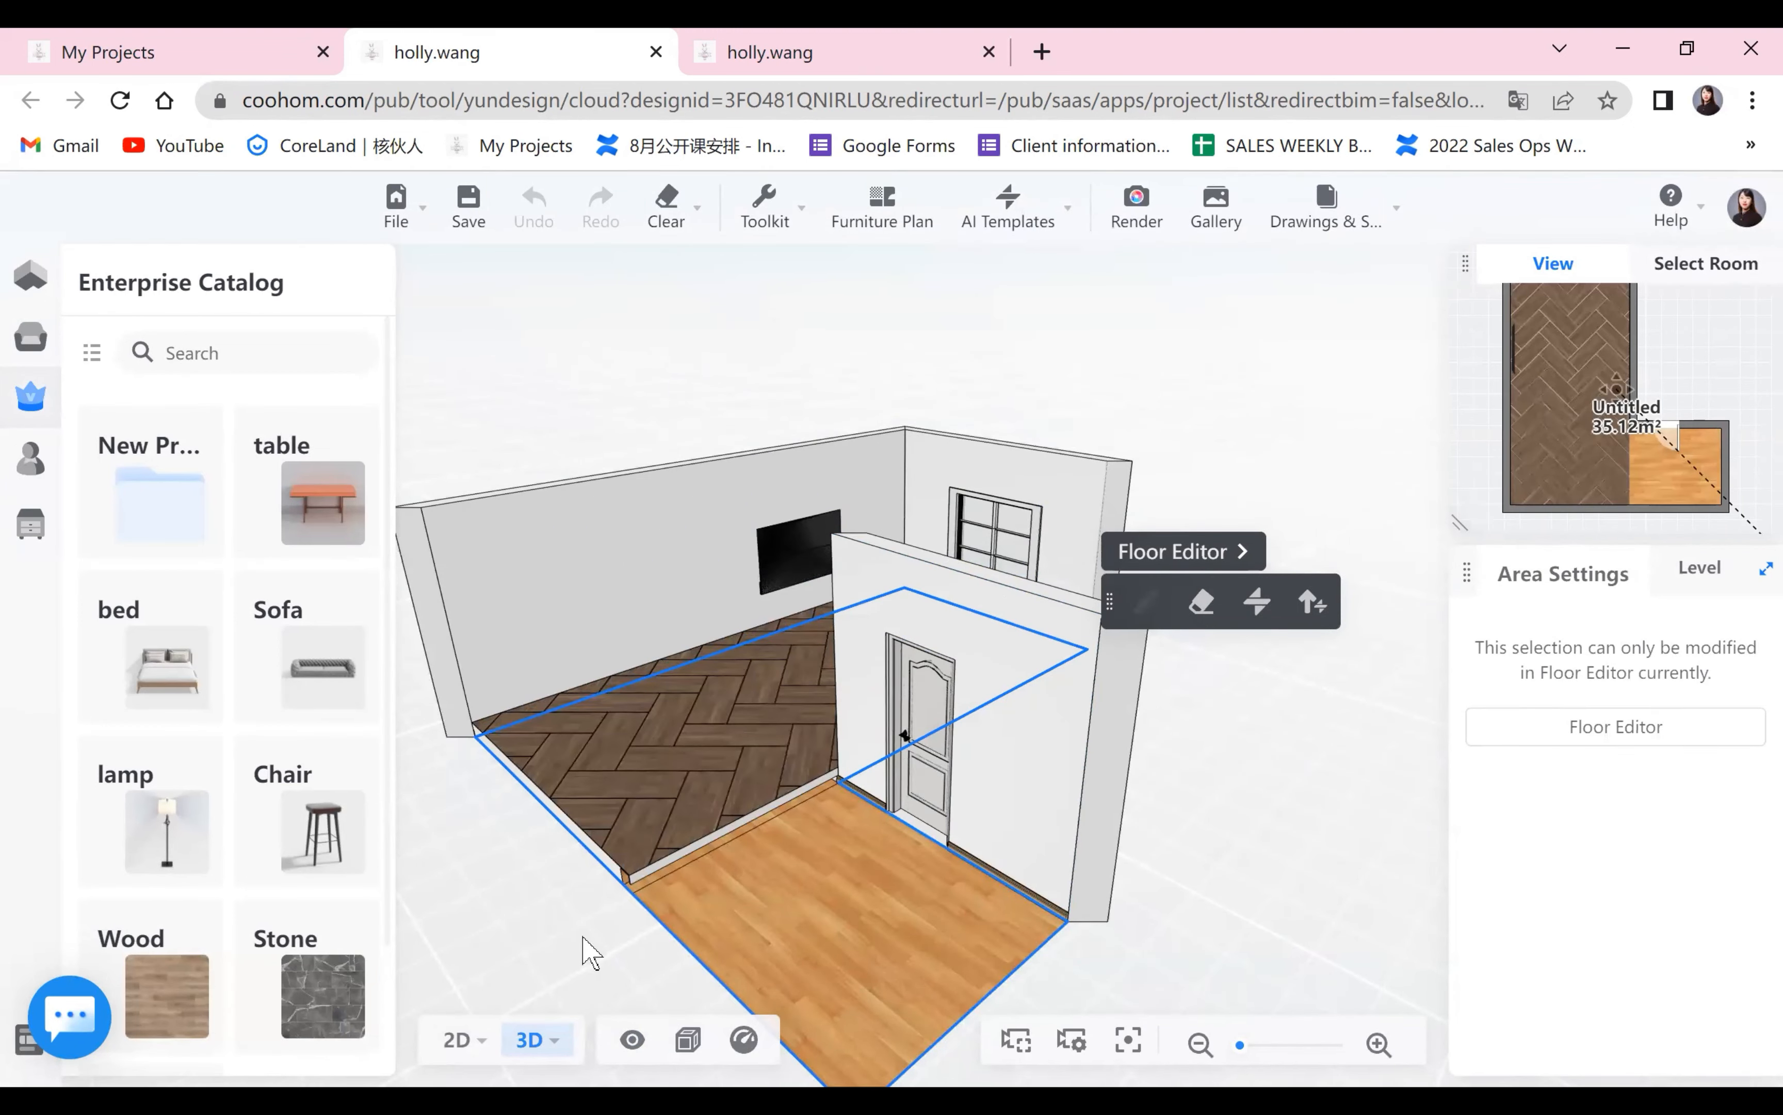
Examine the raised herringbone platform and the adjoining light wood entrance area from several angles in the 3D room view.
left_click_drag(589, 948, 741, 741)
scroll(741, 741, "up", 1)
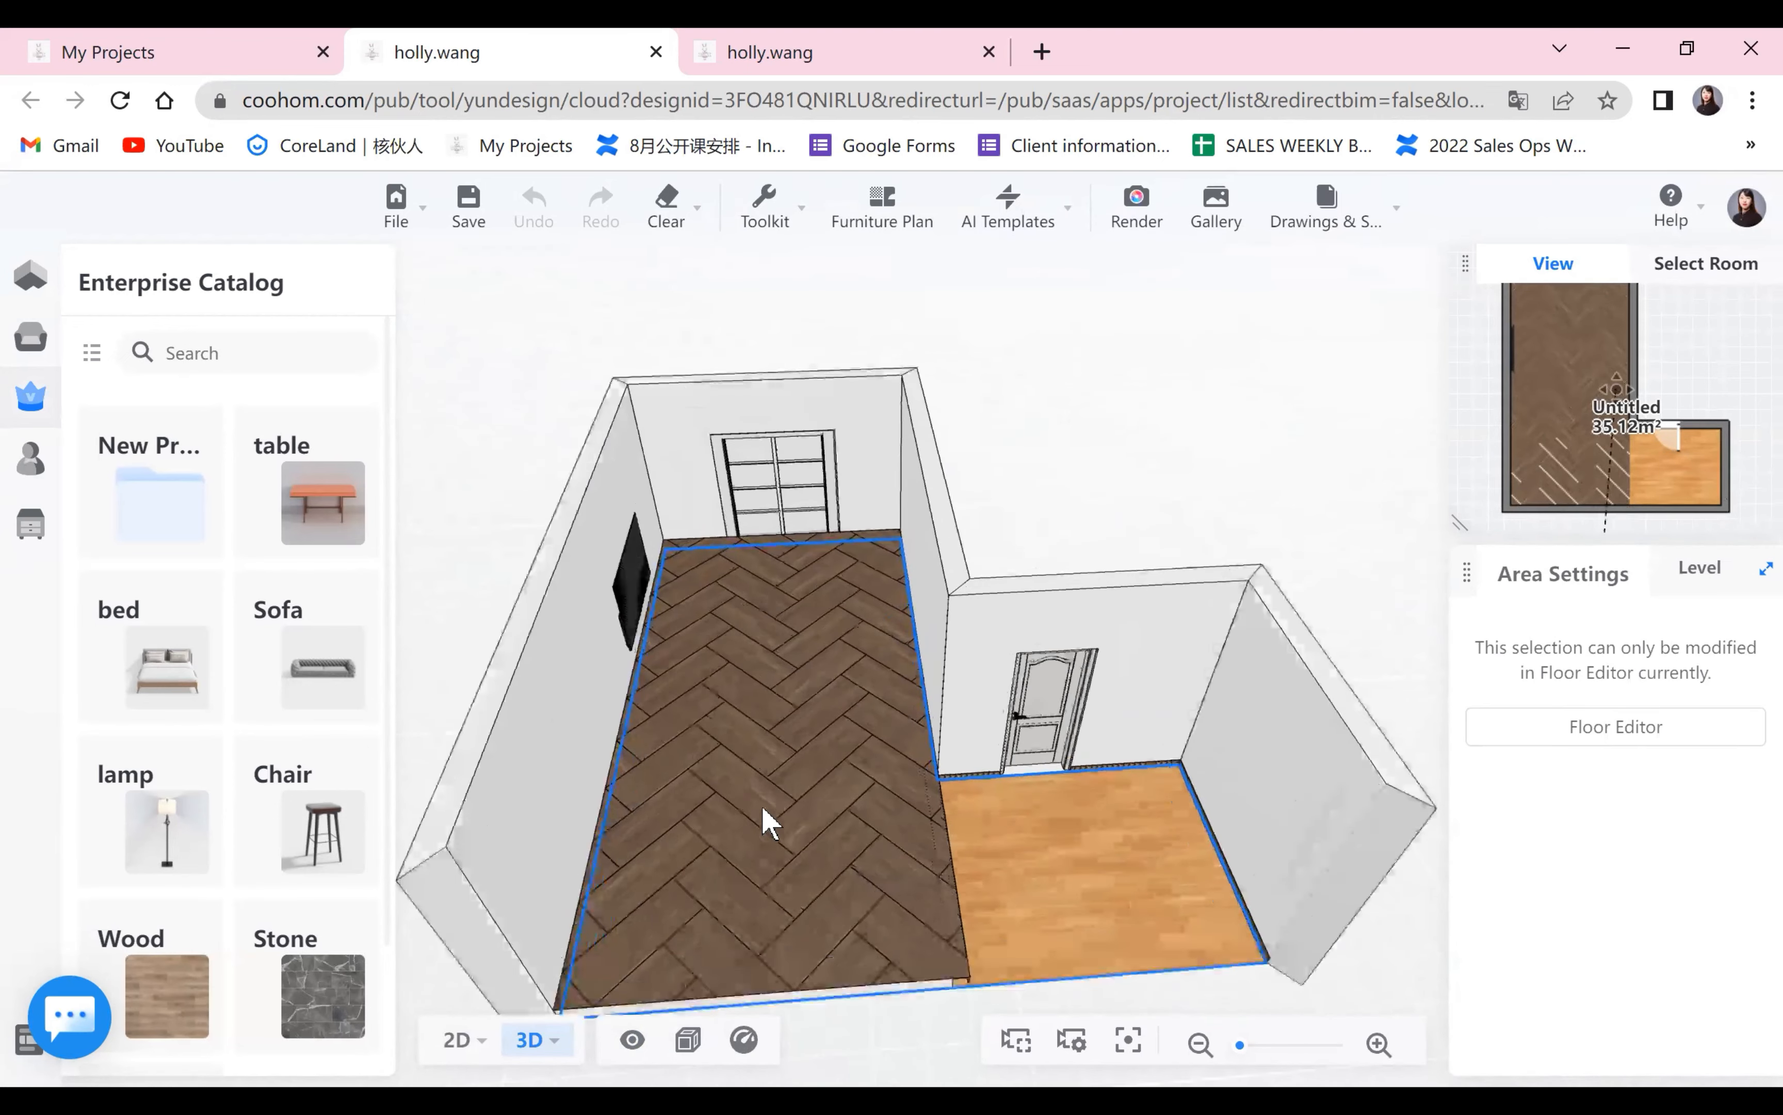
scroll(787, 677, "up", 3)
scroll(710, 635, "up", 3)
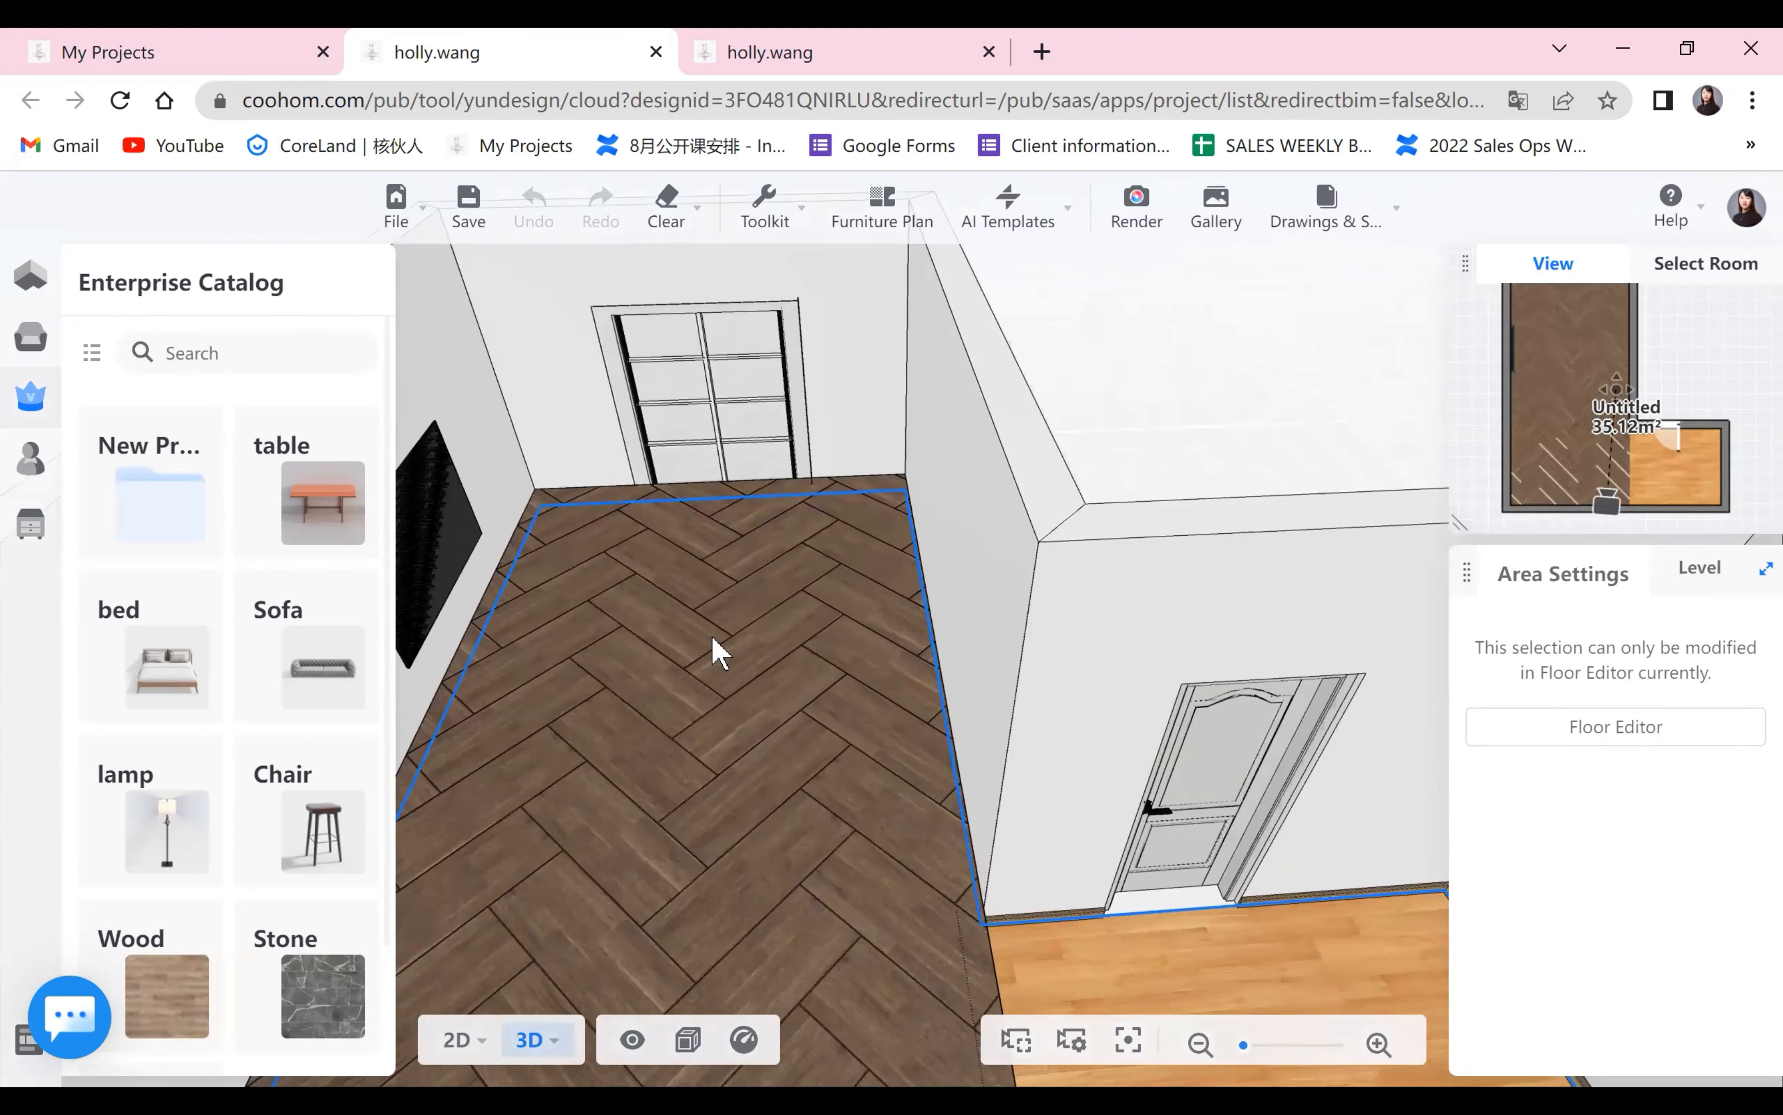
scroll(729, 795, "down", 3)
scroll(809, 665, "down", 5)
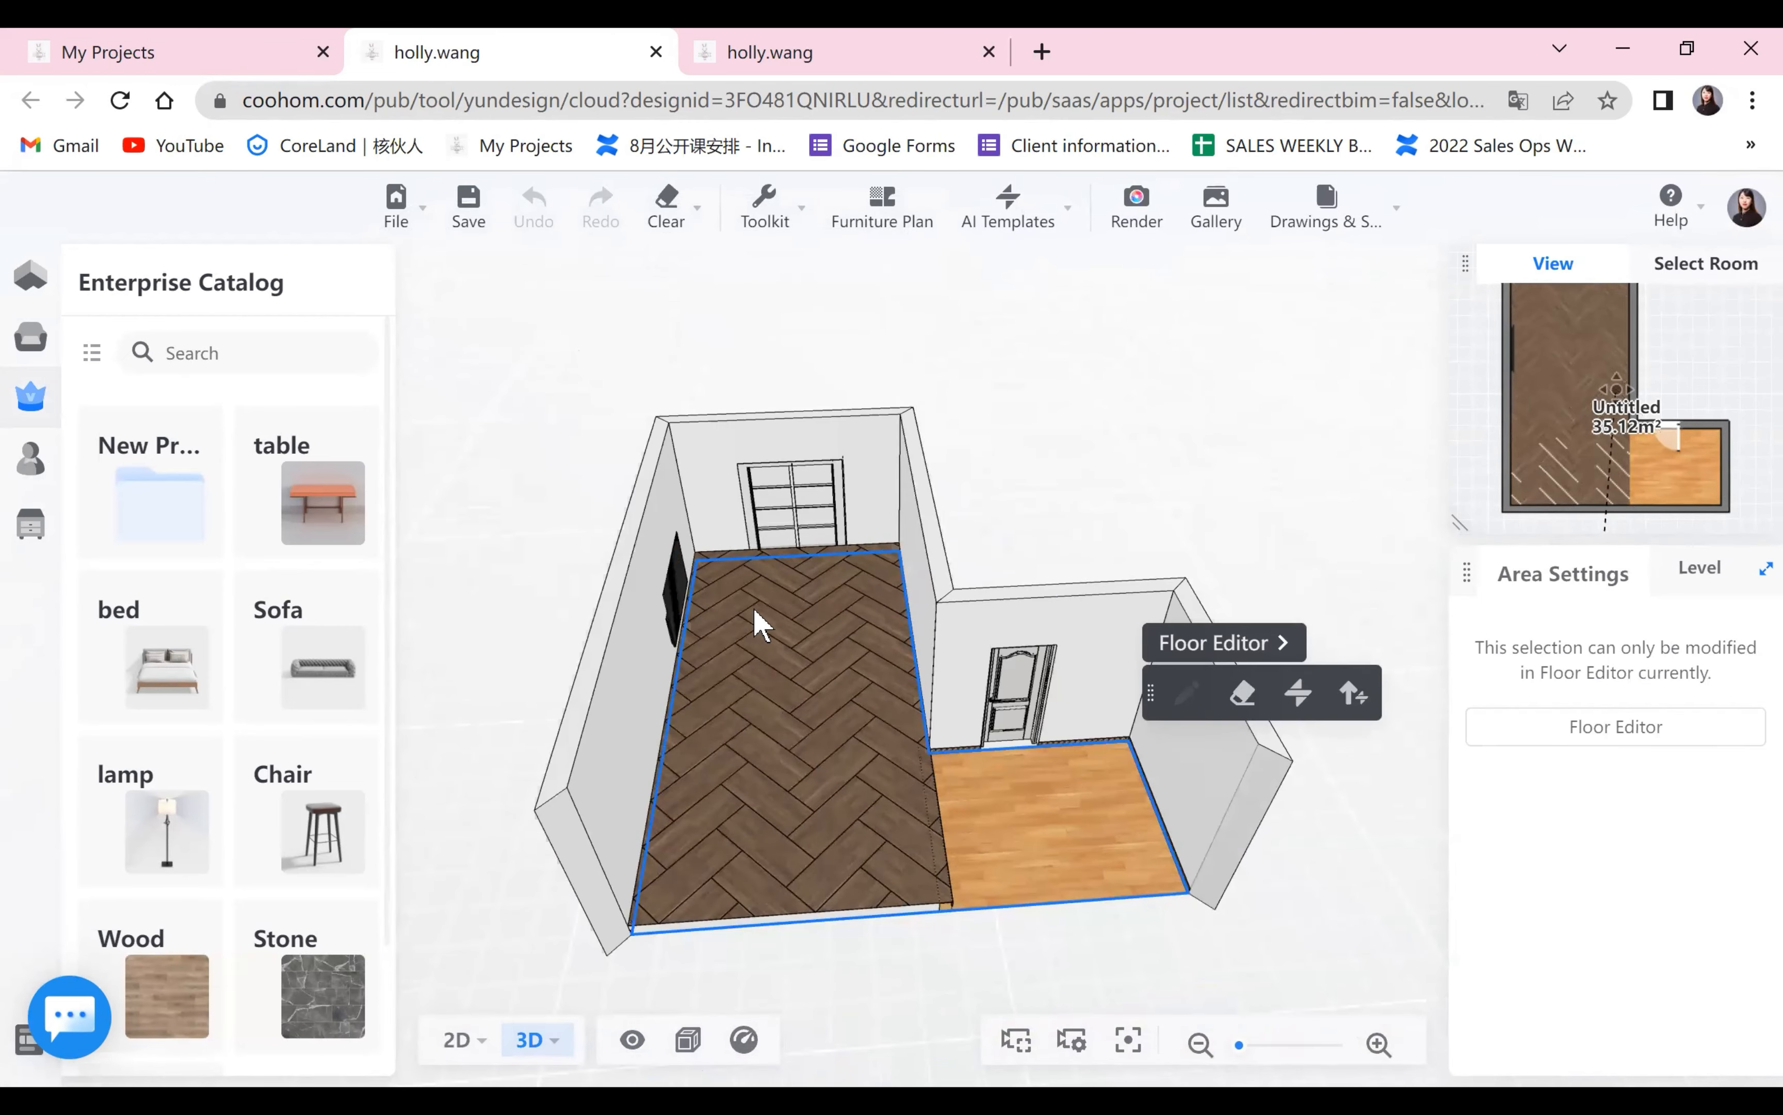
left_click_drag(1136, 938, 1347, 1062)
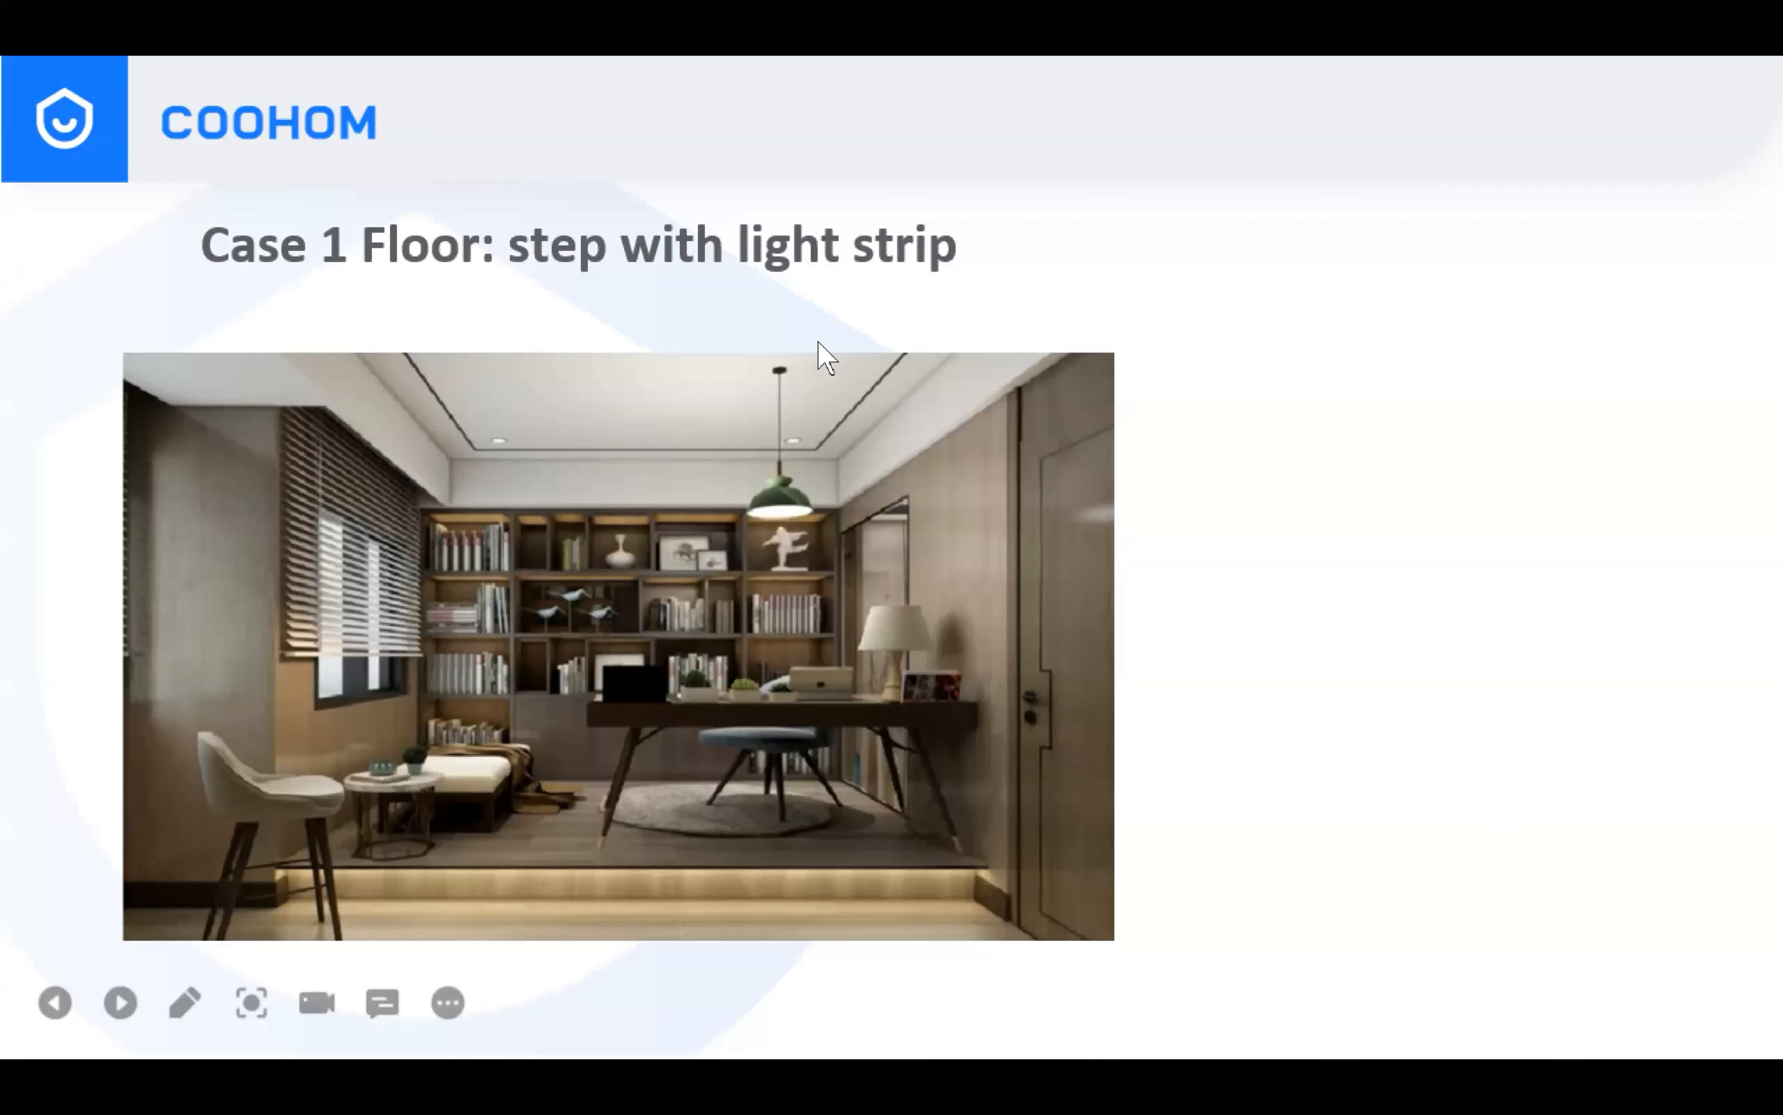
left_click(1298, 549)
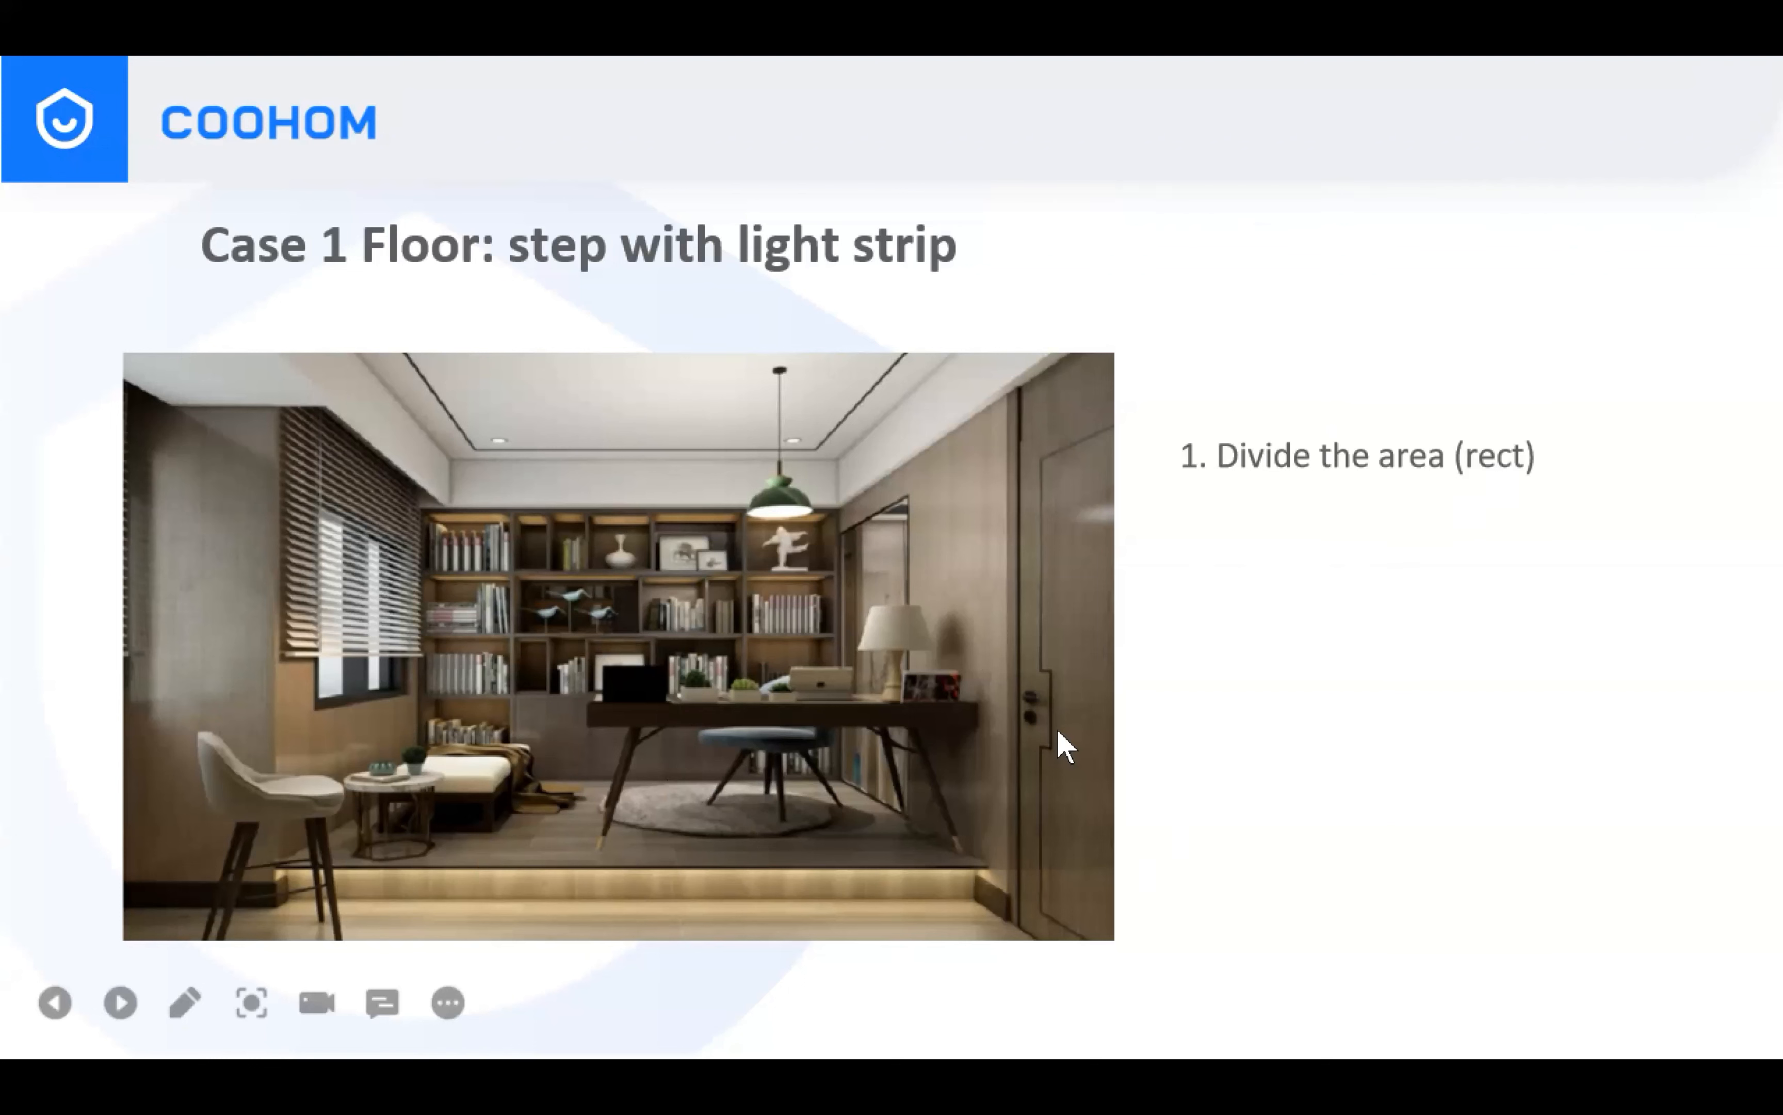
left_click(1753, 713)
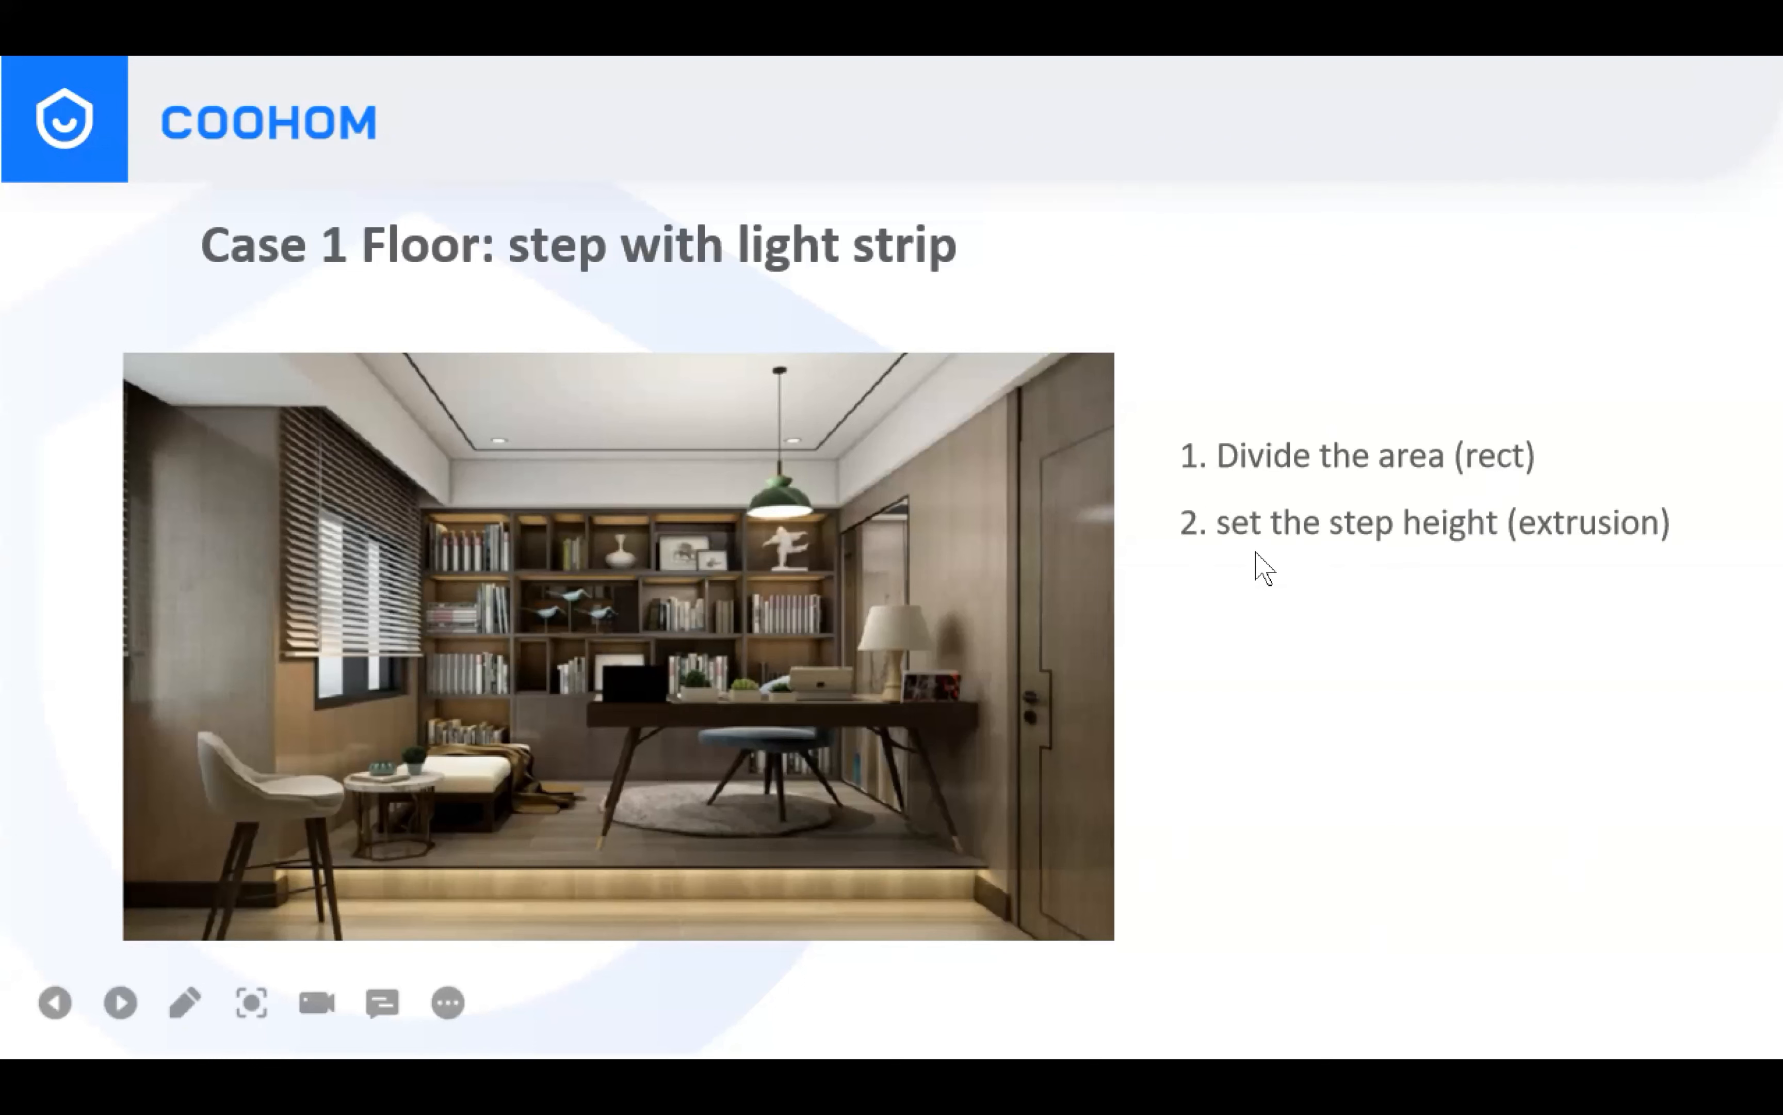